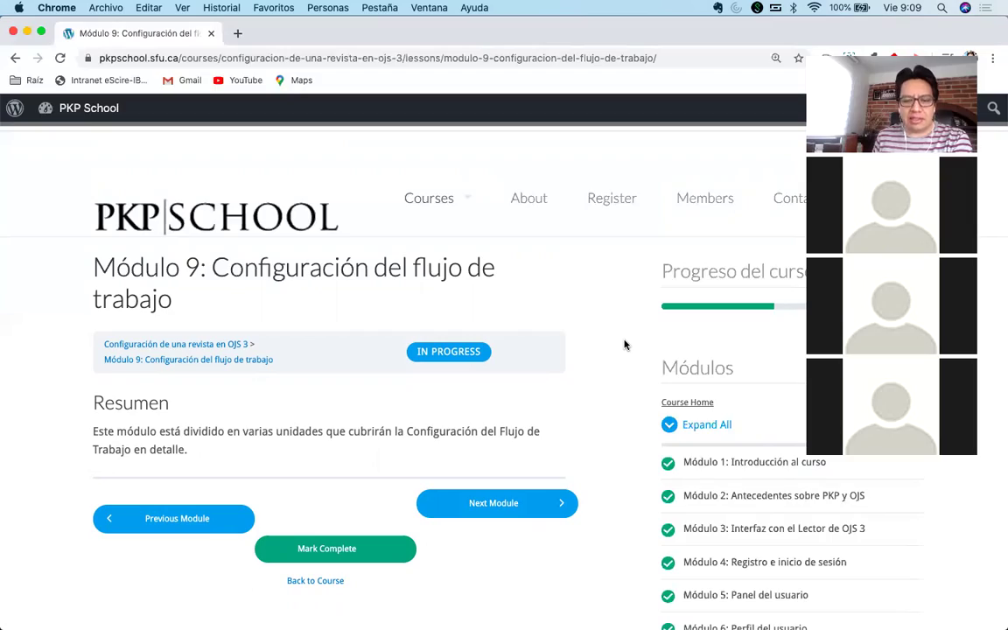
Open the Módulo 9 Unidad 1: Componentes lesson after briefly visiting Módulo 10.
scroll(625, 345, down, 15)
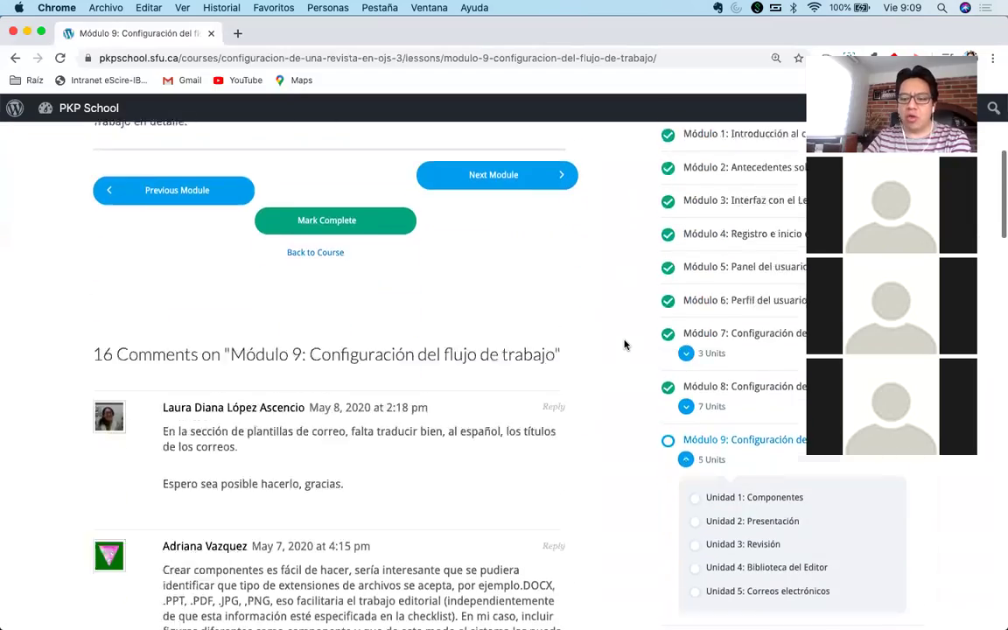
scroll(625, 345, up, 15)
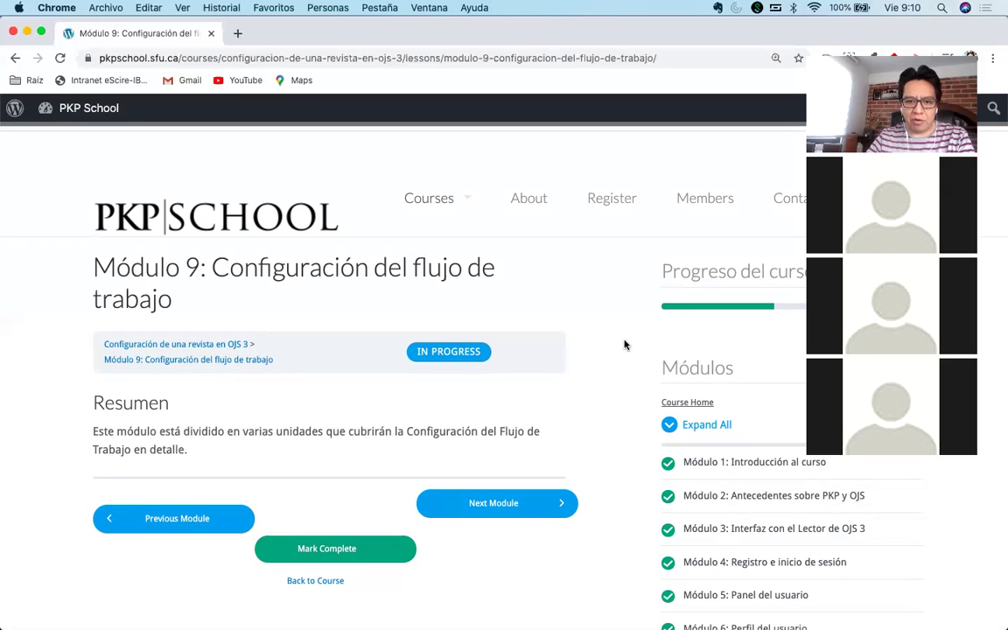
scroll(624, 344, down, 3)
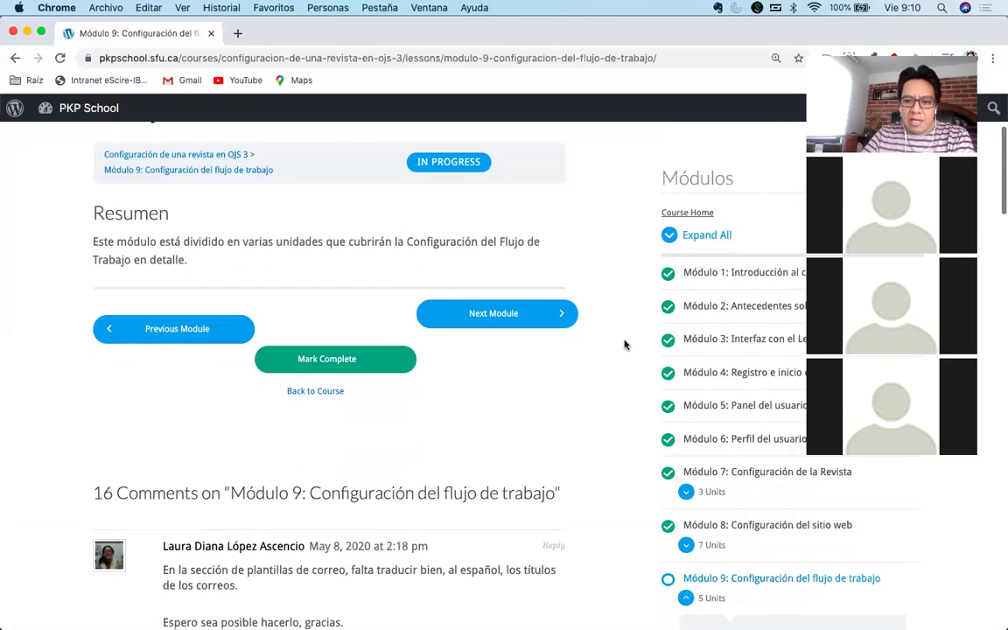
scroll(624, 343, up, 3)
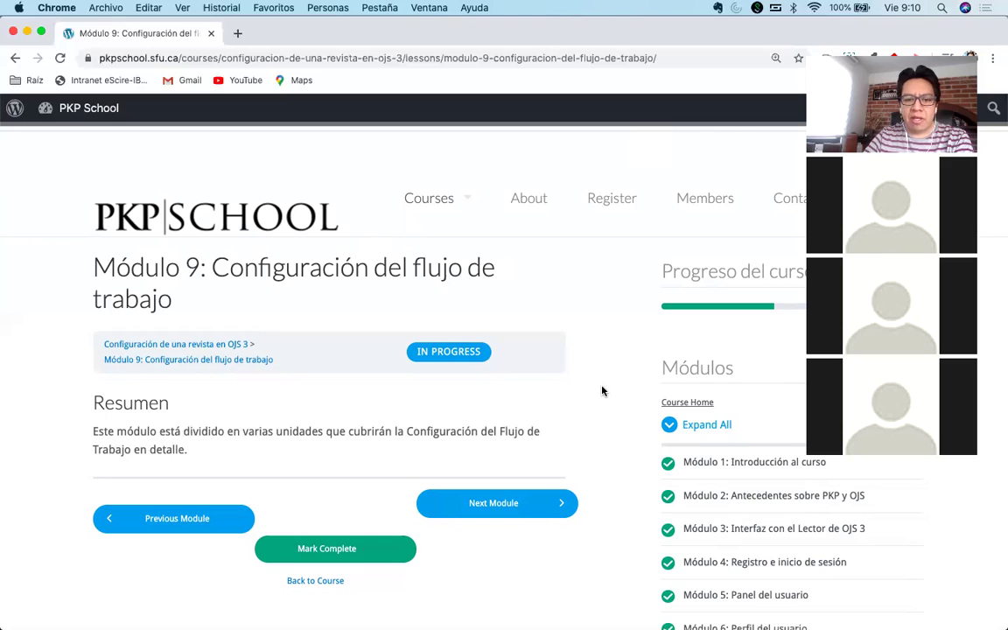
click(488, 509)
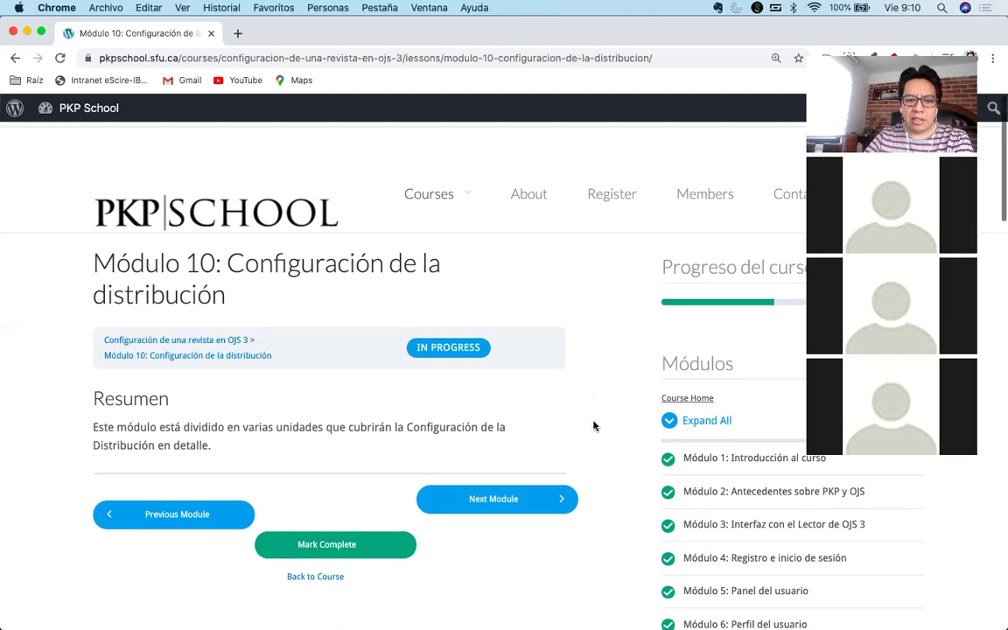
scroll(593, 426, down, 1)
click(179, 495)
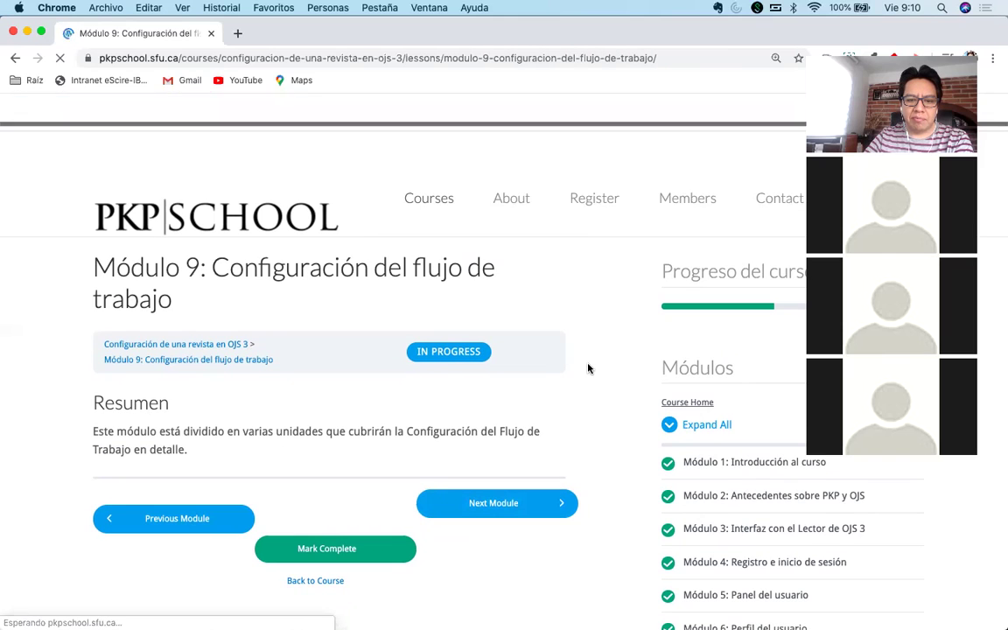
scroll(589, 376, down, 5)
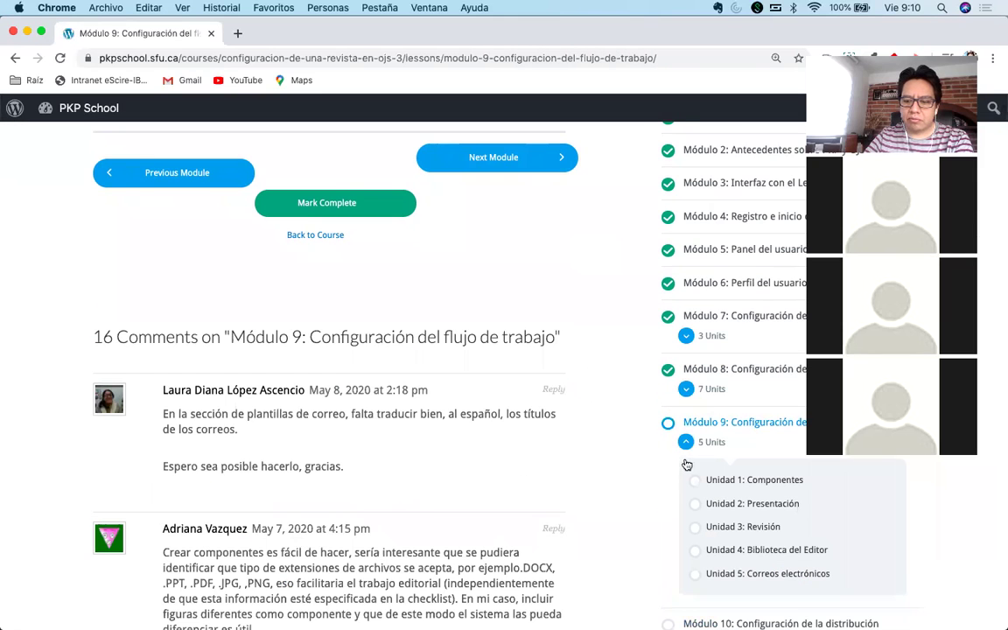
click(702, 481)
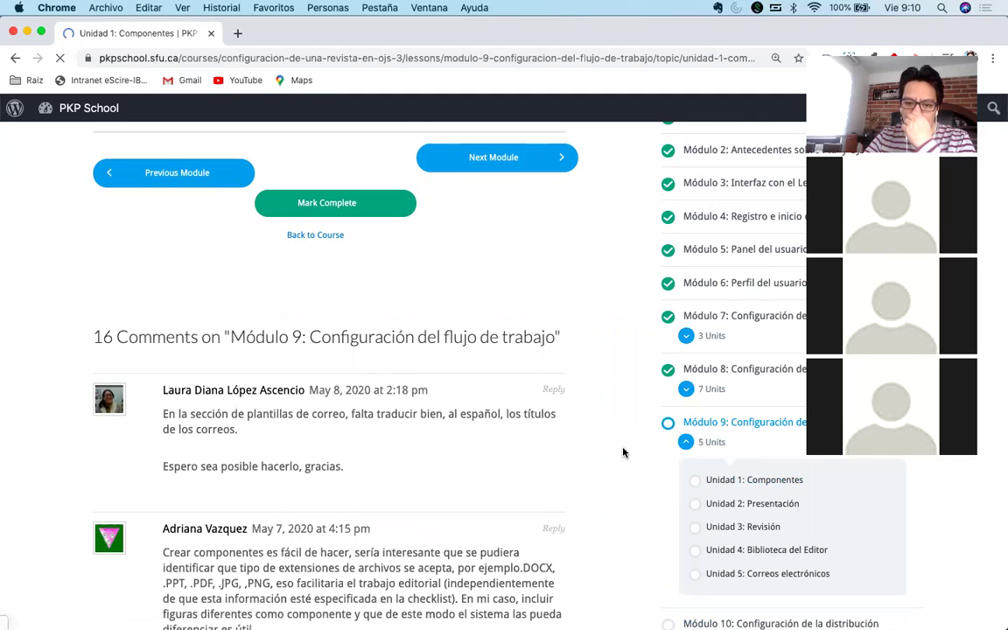
Start the lesson's embedded YouTube video and mute it.
scroll(621, 447, down, 5)
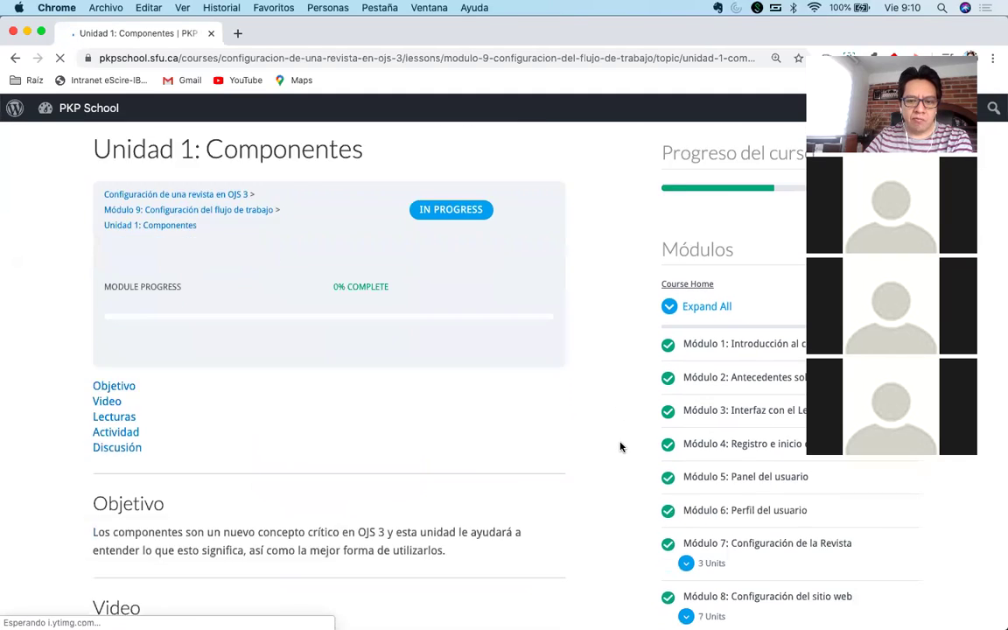
scroll(620, 447, down, 7)
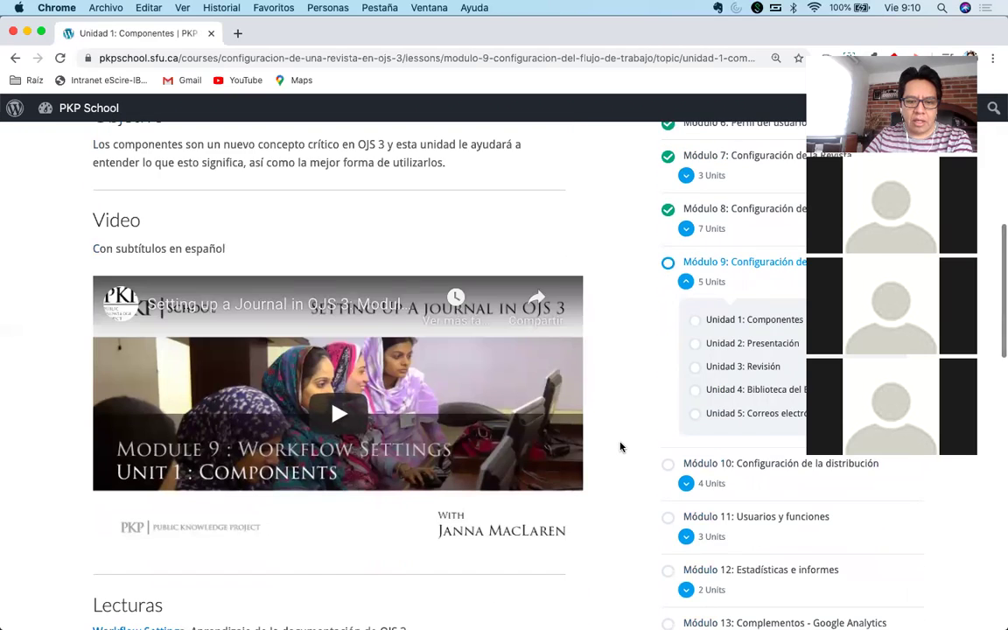
scroll(620, 447, down, 4)
scroll(620, 447, down, 4)
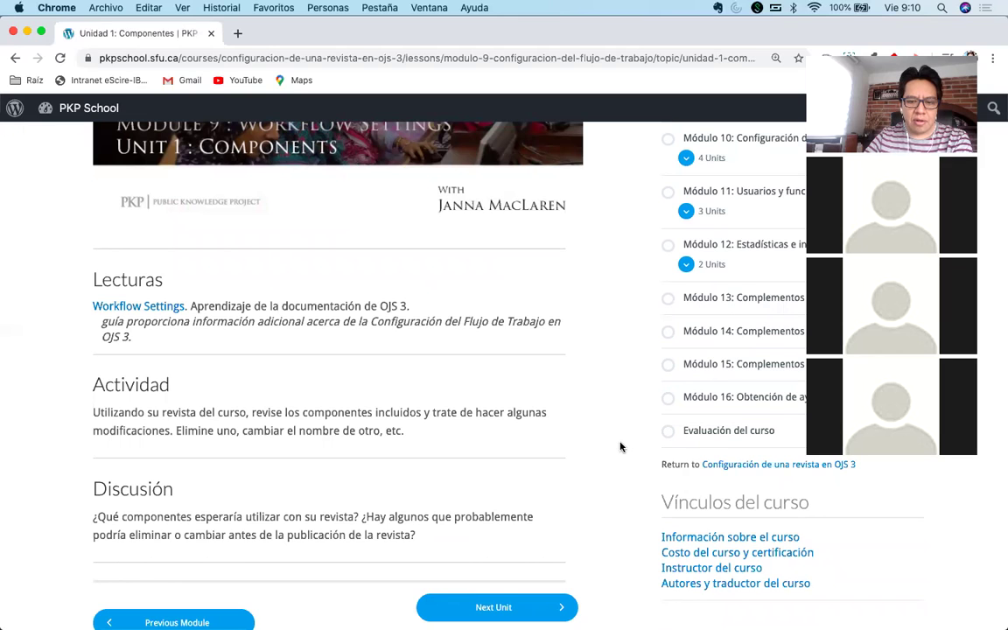
scroll(620, 447, up, 5)
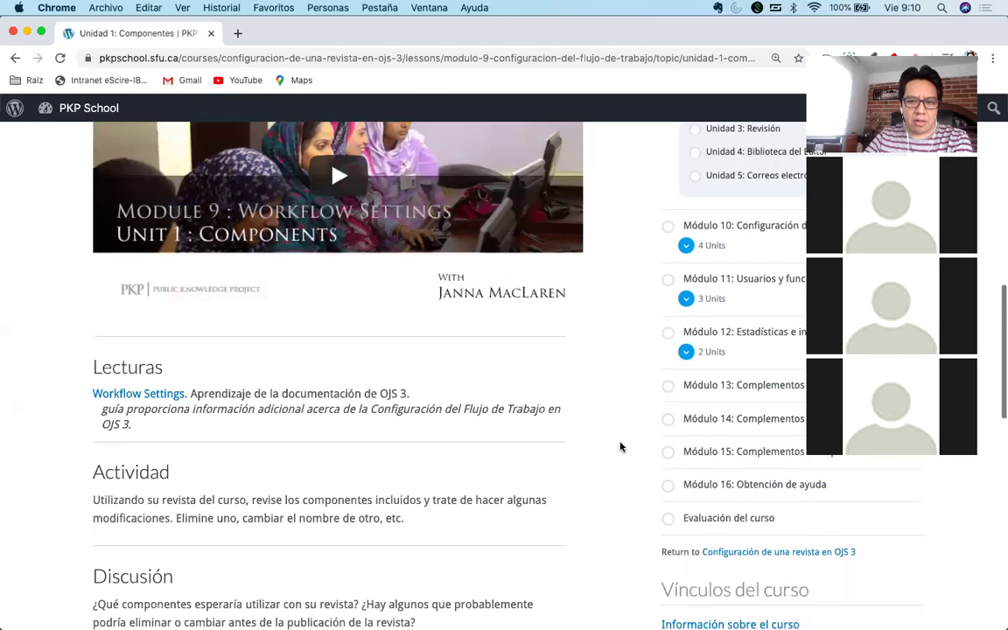
click(342, 324)
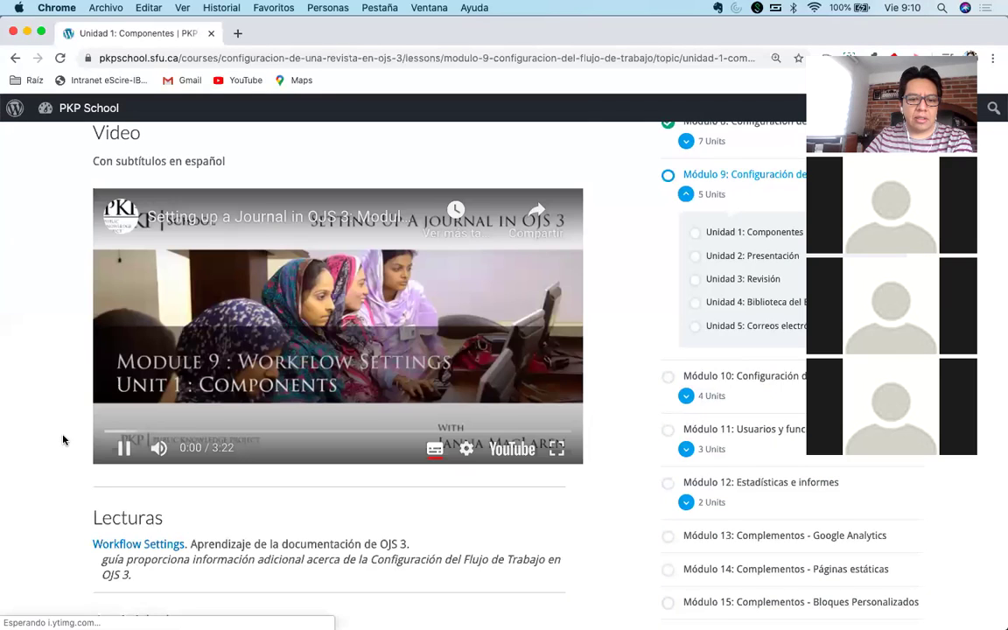
click(165, 450)
Skip the video ahead to the Components part and pause it at 1:22.
click(191, 433)
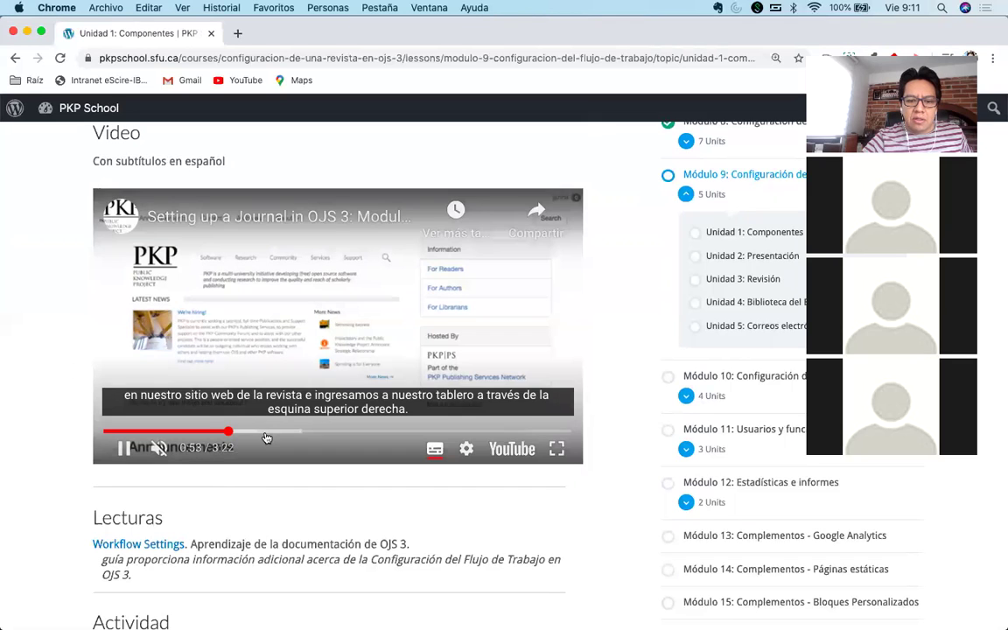
click(265, 431)
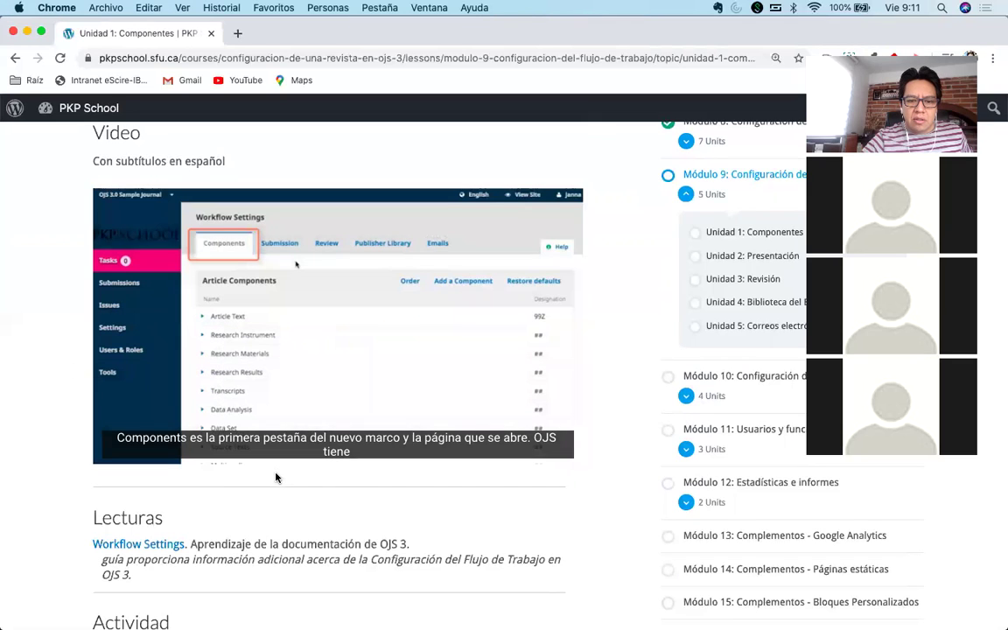
mouse_move(297, 435)
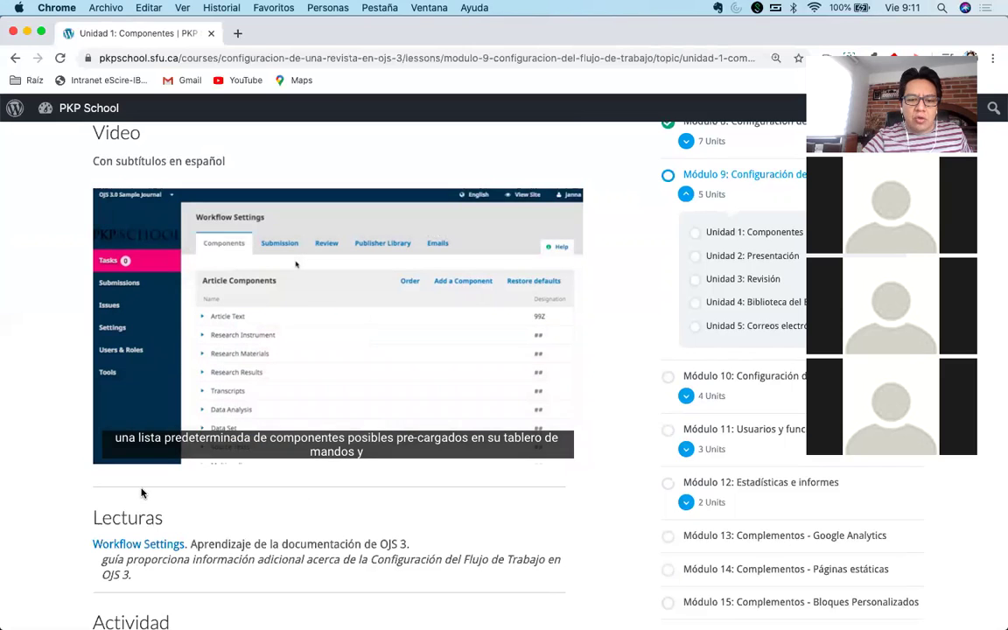
scroll(50, 382, down, 1)
mouse_move(111, 355)
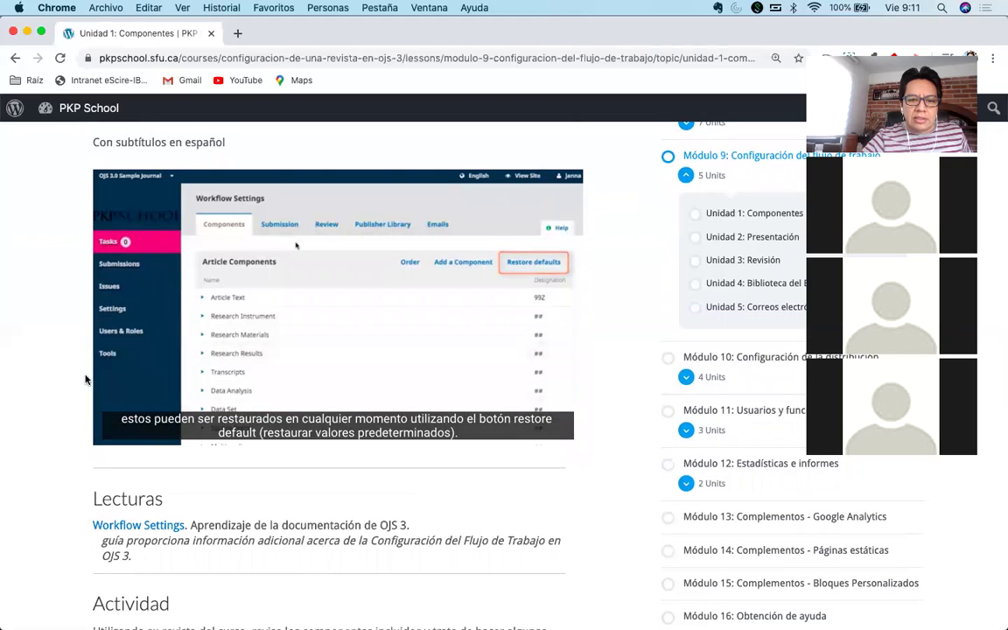
click(197, 226)
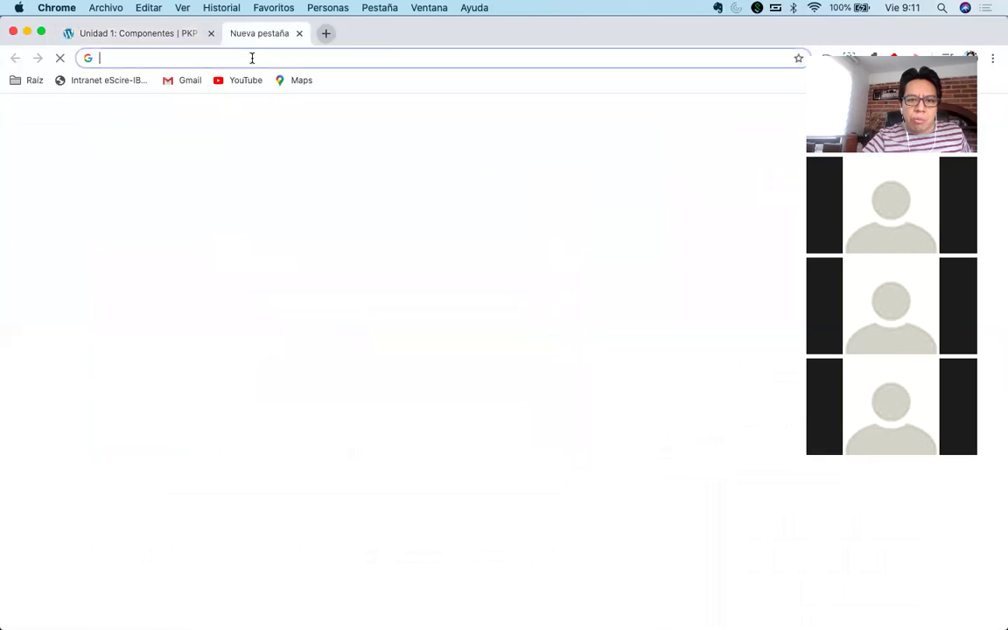
Load demo.publicknowledgeproject.org/pkpschool/ojs3 in a new Chrome tab.
click(237, 34)
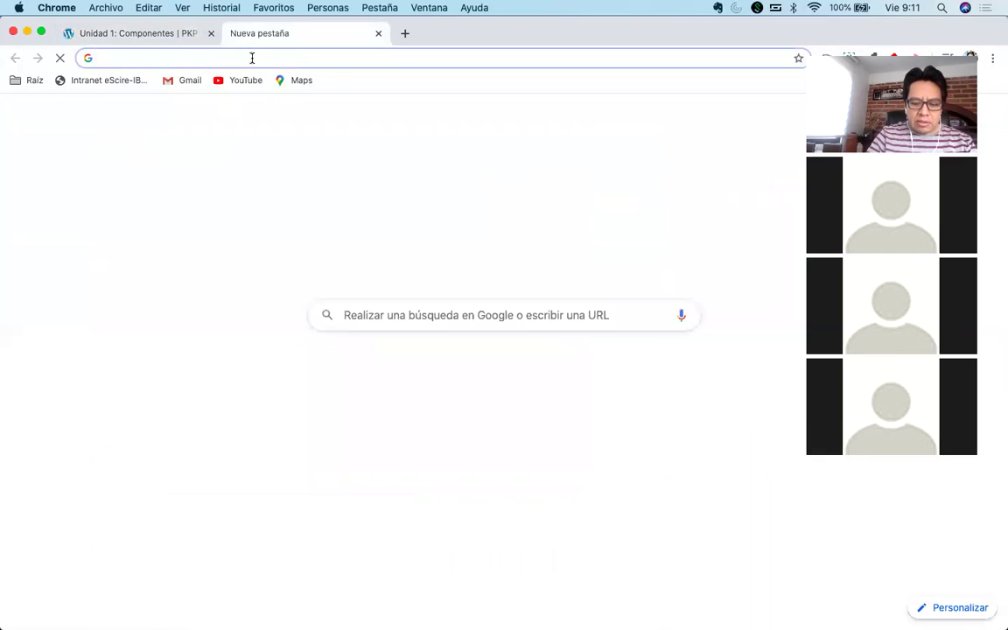
text(demo.)
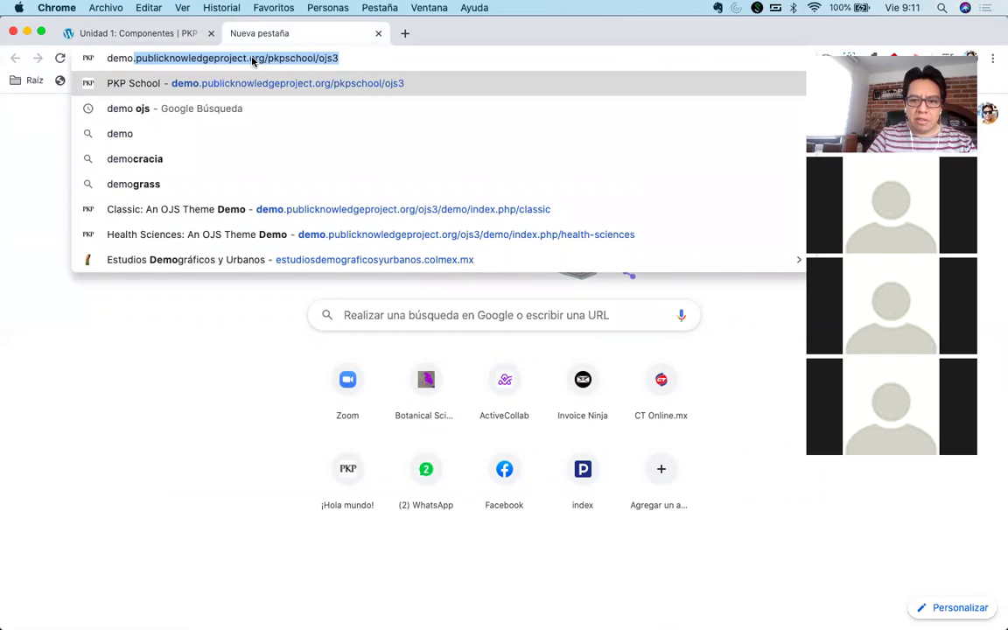
key(Return)
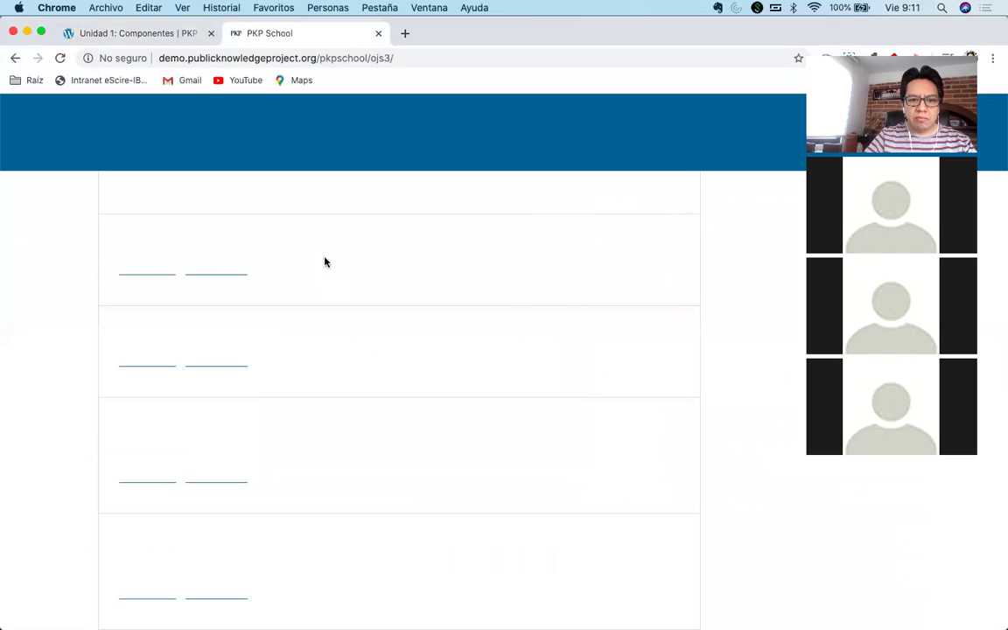
Find the wanted journal in the demo site's list with Find and open its home page.
scroll(400, 337, down, 5)
scroll(468, 389, down, 10)
key(super+f)
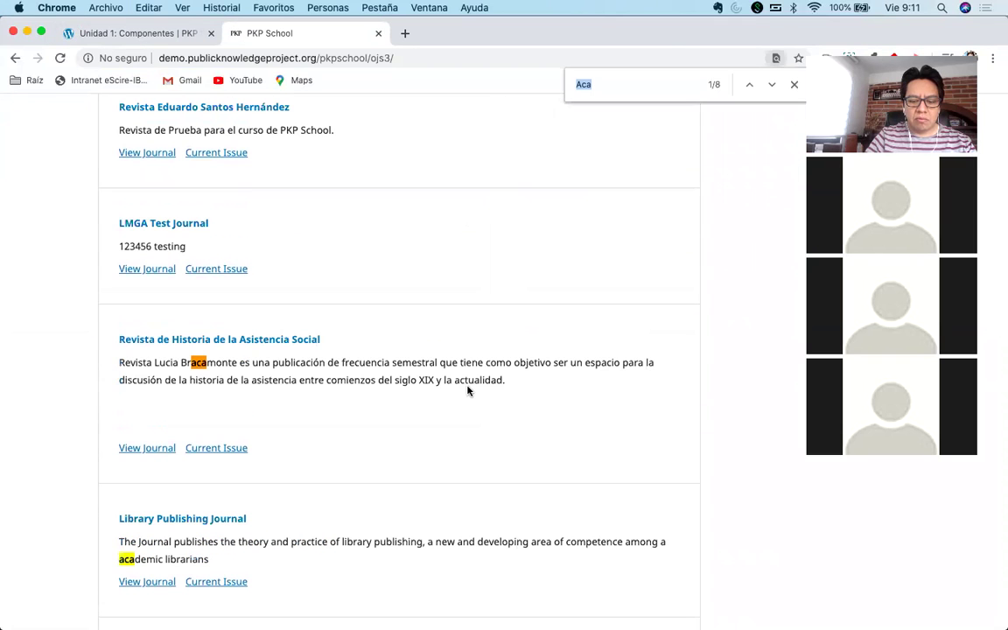
text(pedro)
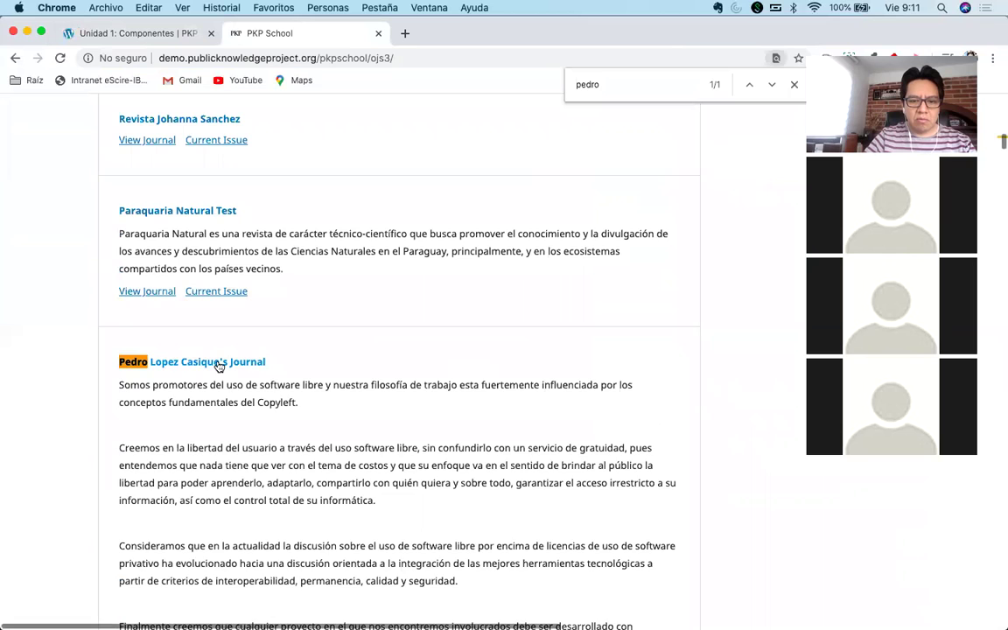
scroll(192, 381, down, 4)
click(146, 505)
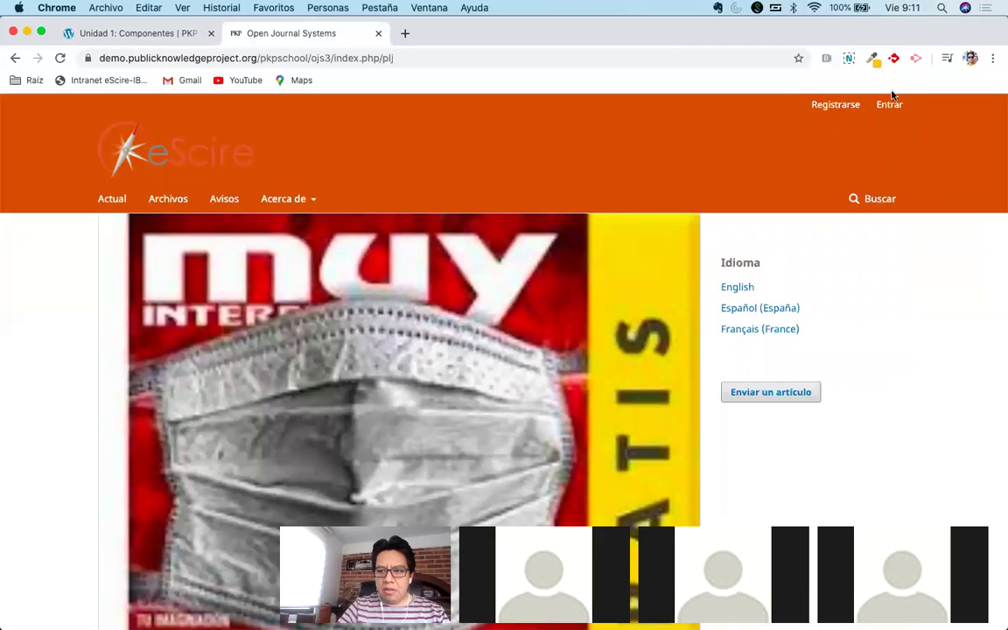
Log in to the journal with the saved admin credentials and open the admin account page.
click(889, 104)
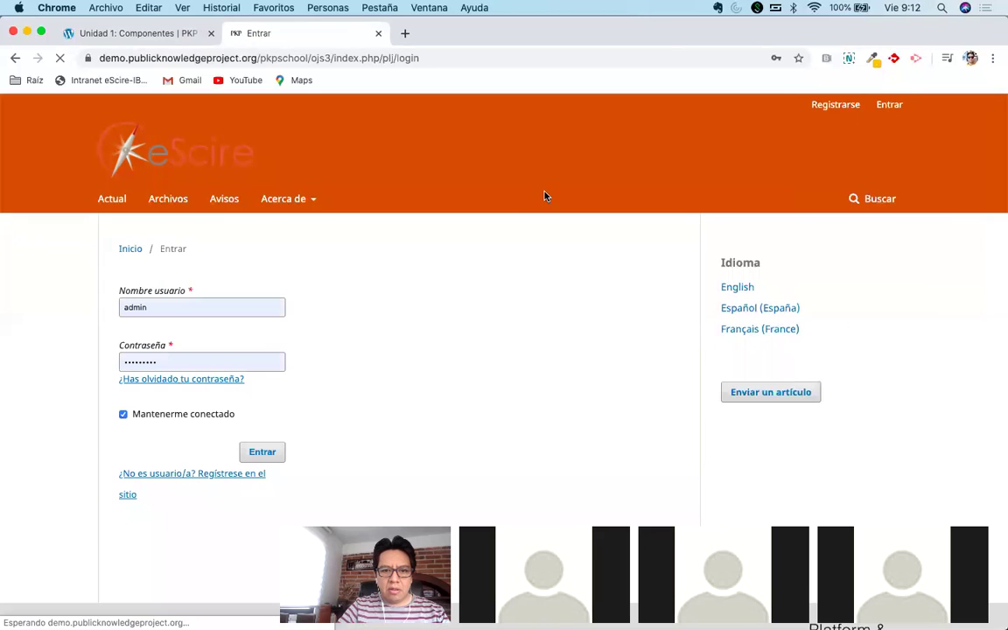
click(263, 451)
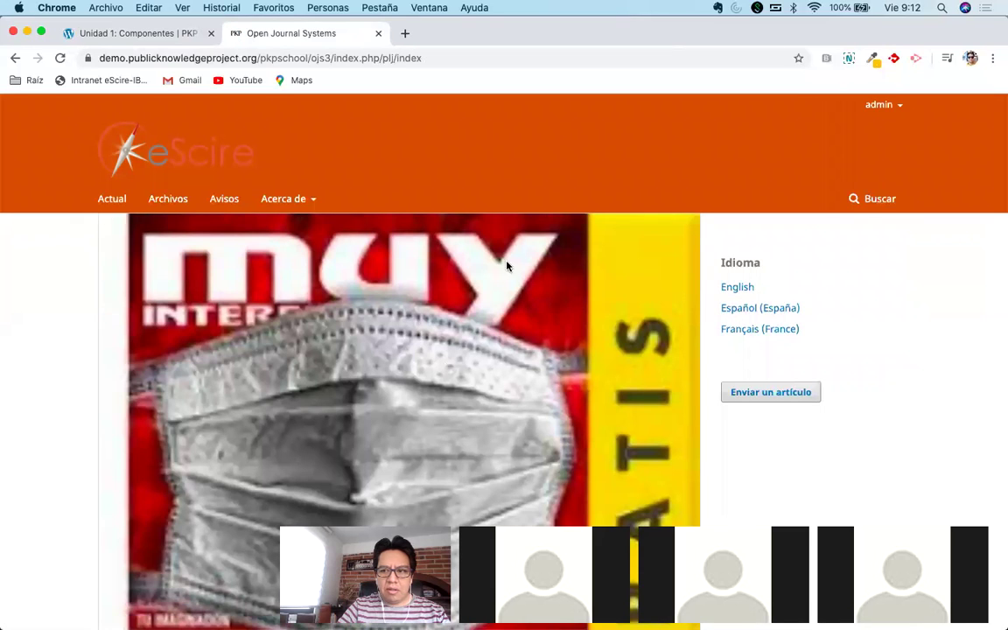
click(878, 105)
click(877, 127)
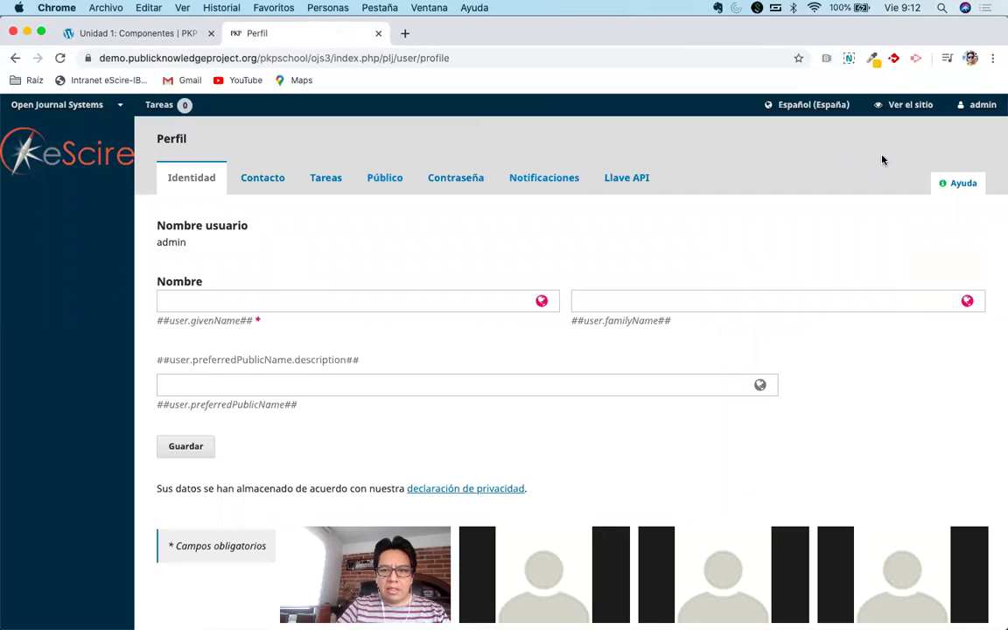
Sign out of the admin account with Salir from the user menu.
mouse_move(87, 104)
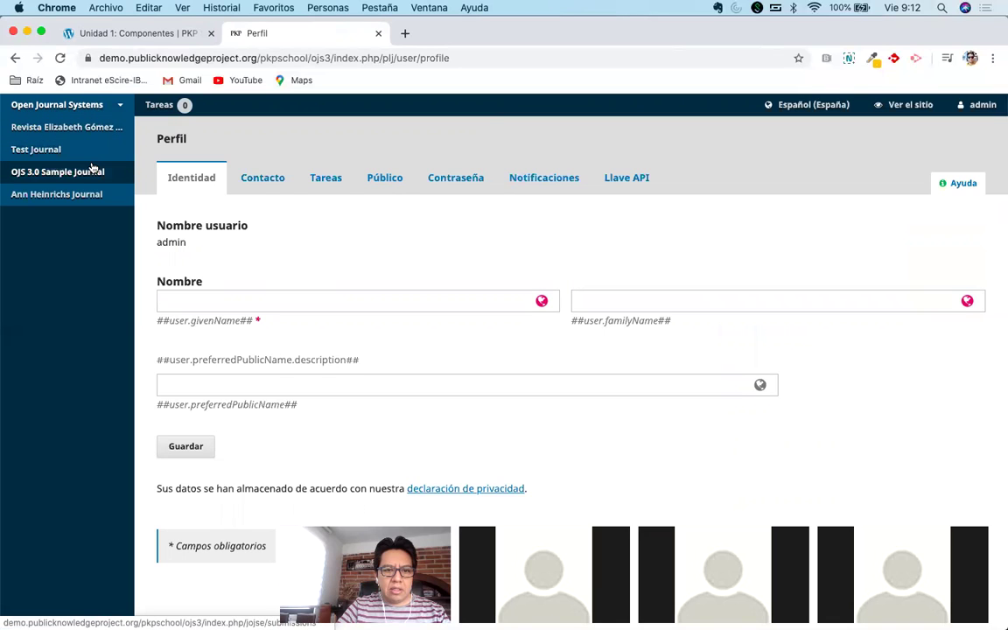
scroll(92, 167, down, 1)
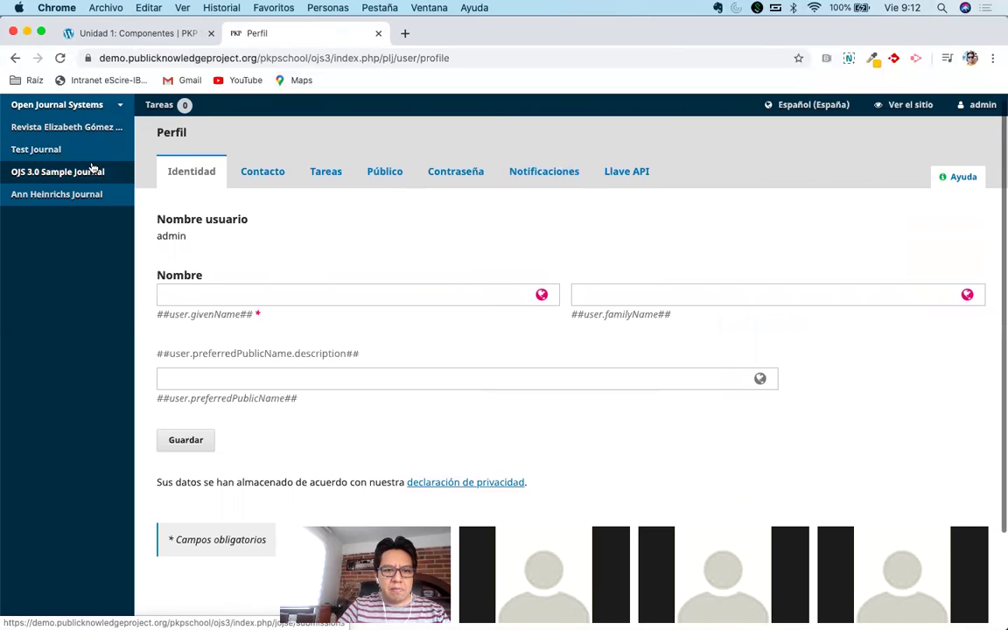
mouse_move(978, 106)
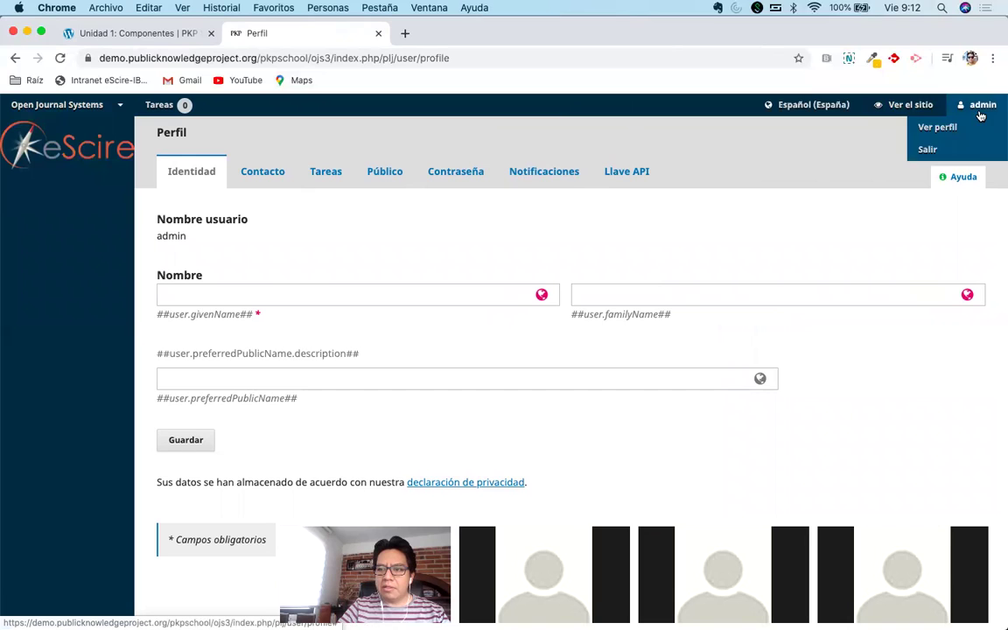
click(926, 152)
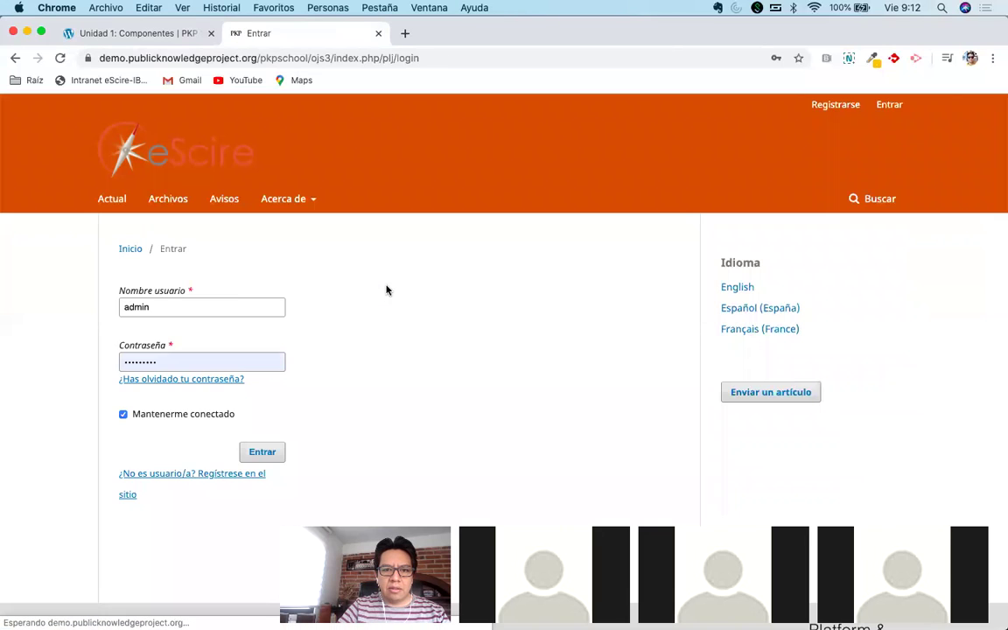
Log in with a saved account's credentials, which the login page rejects.
double_click(209, 311)
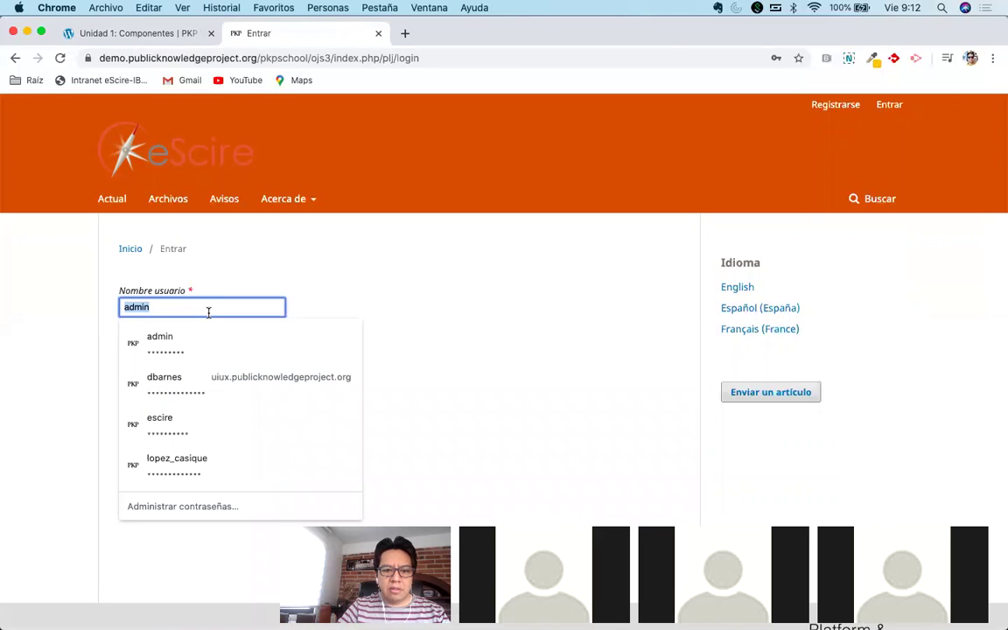
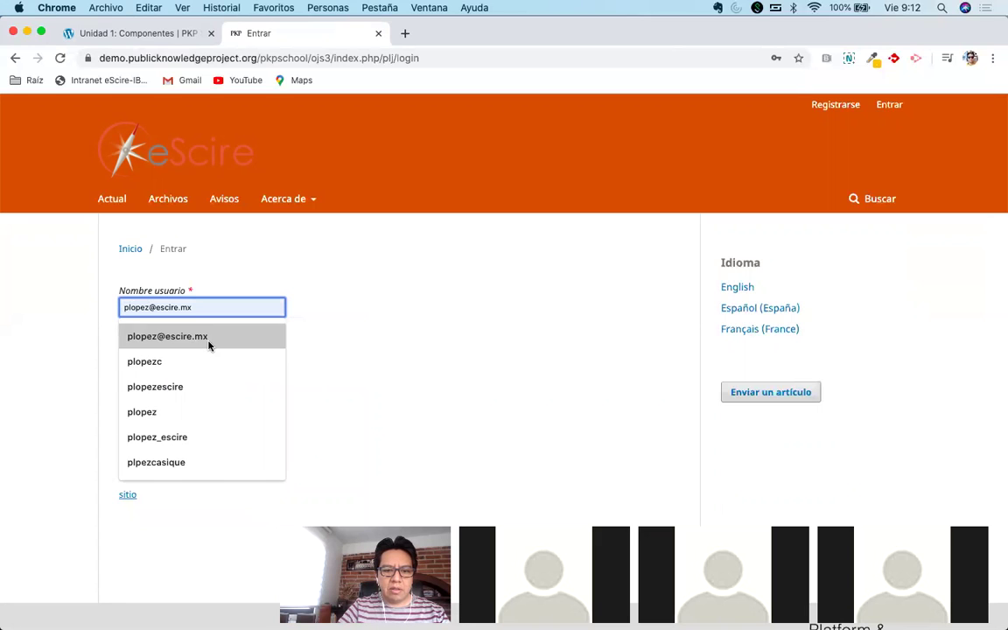
click(209, 345)
click(257, 449)
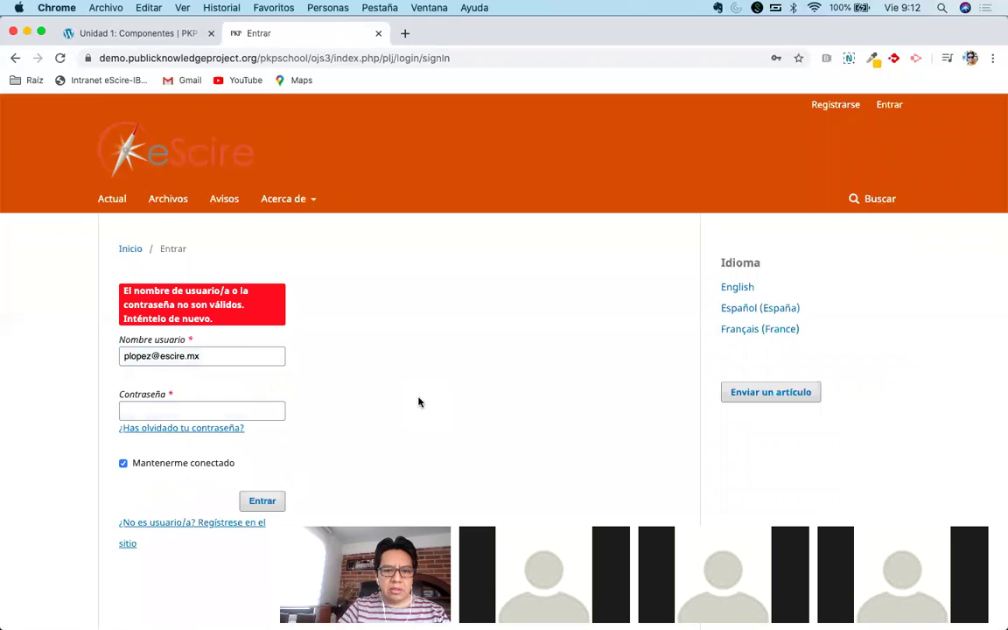
Log in instead with the saved eScire account's username and password.
double_click(245, 357)
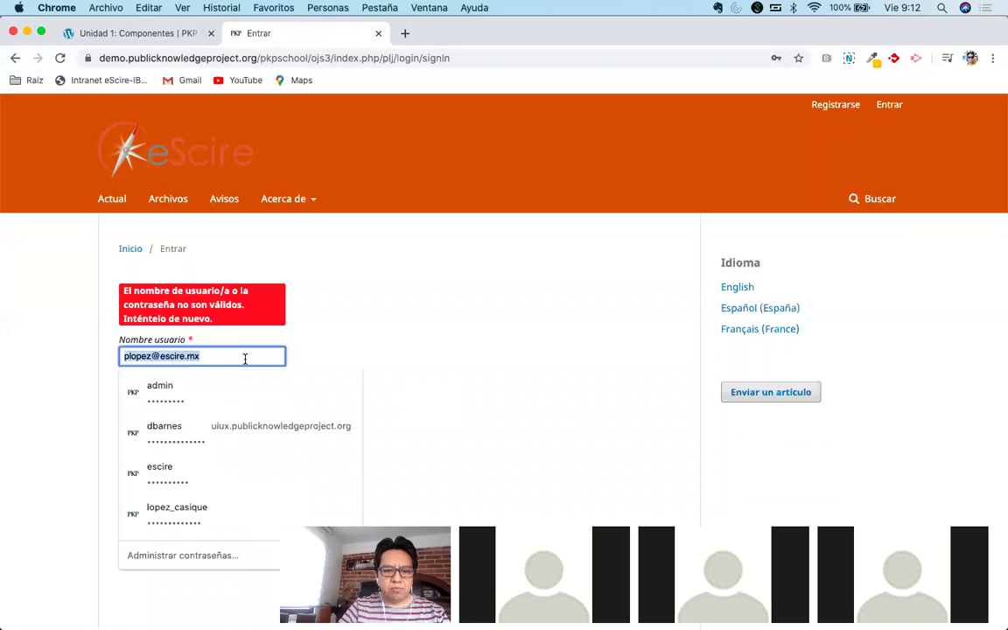
text(con)
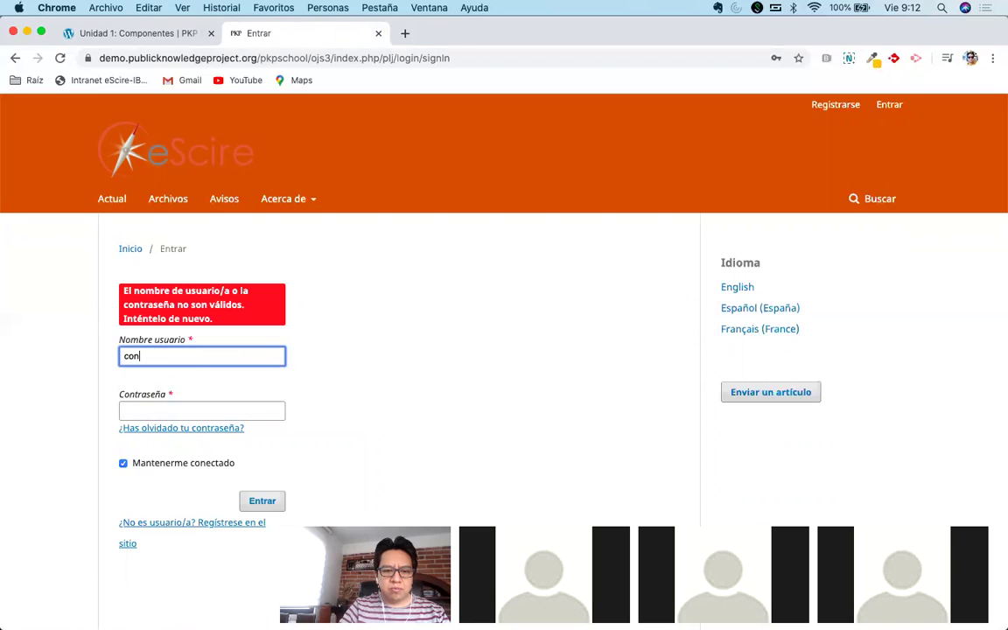
key(BackSpace)
key(BackSpace)
key(BackSpace)
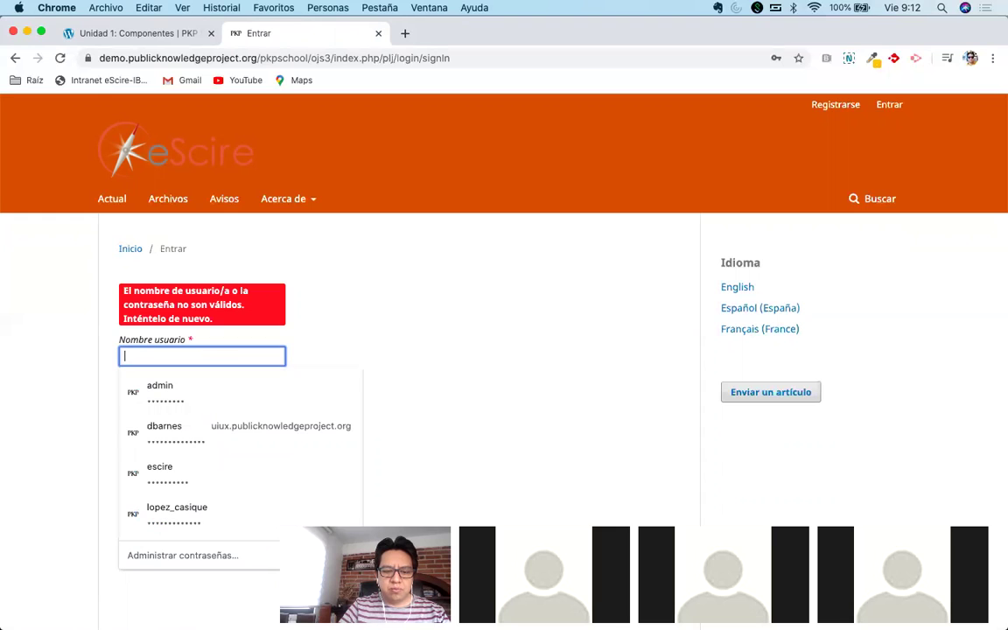
text(escire)
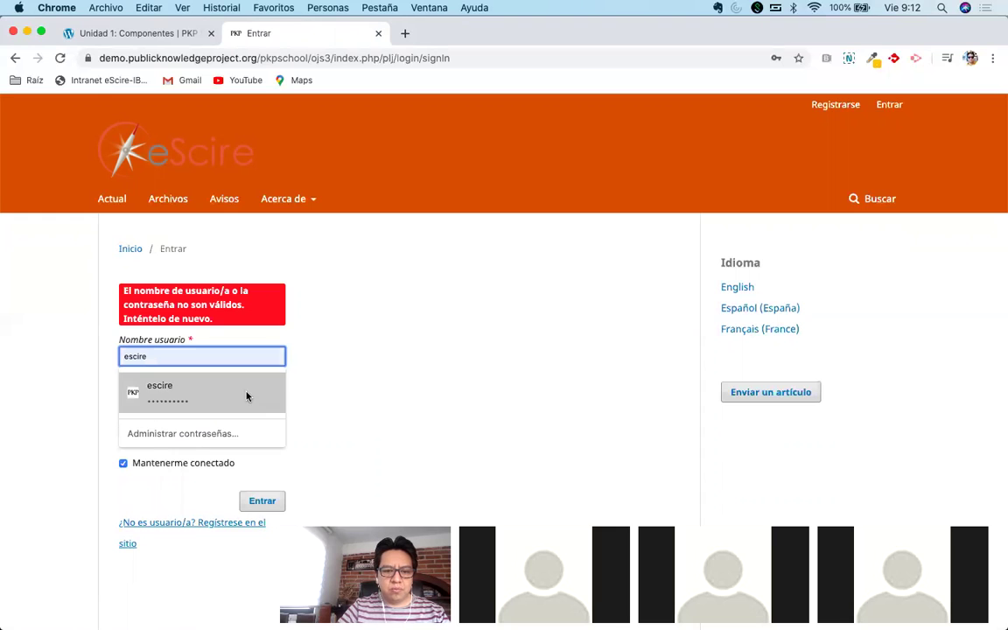
click(247, 393)
click(255, 501)
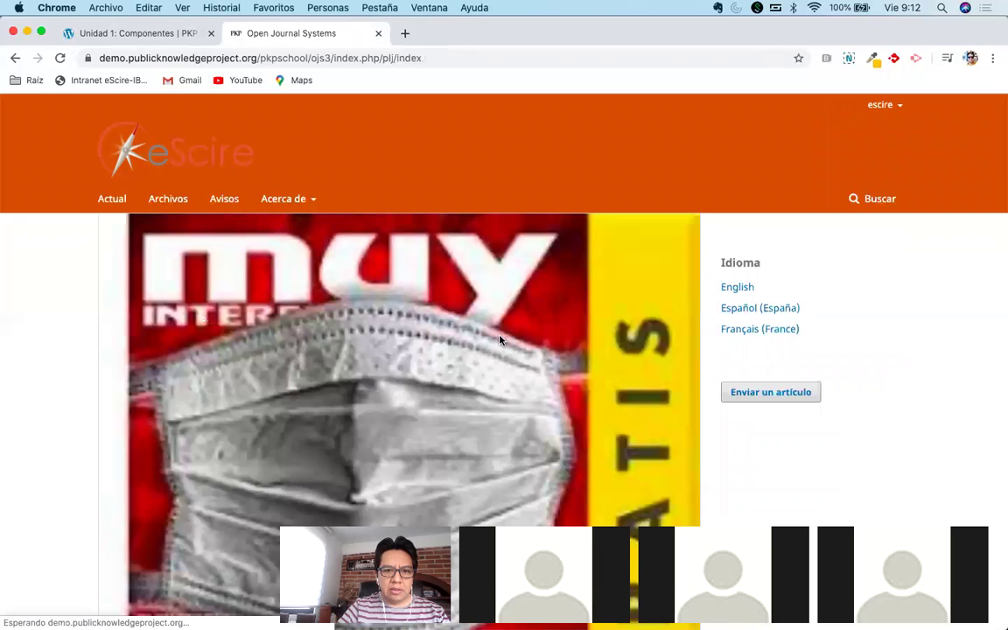
Open the account's profile, fail to reach the dashboard, and sign out.
mouse_move(893, 112)
click(886, 146)
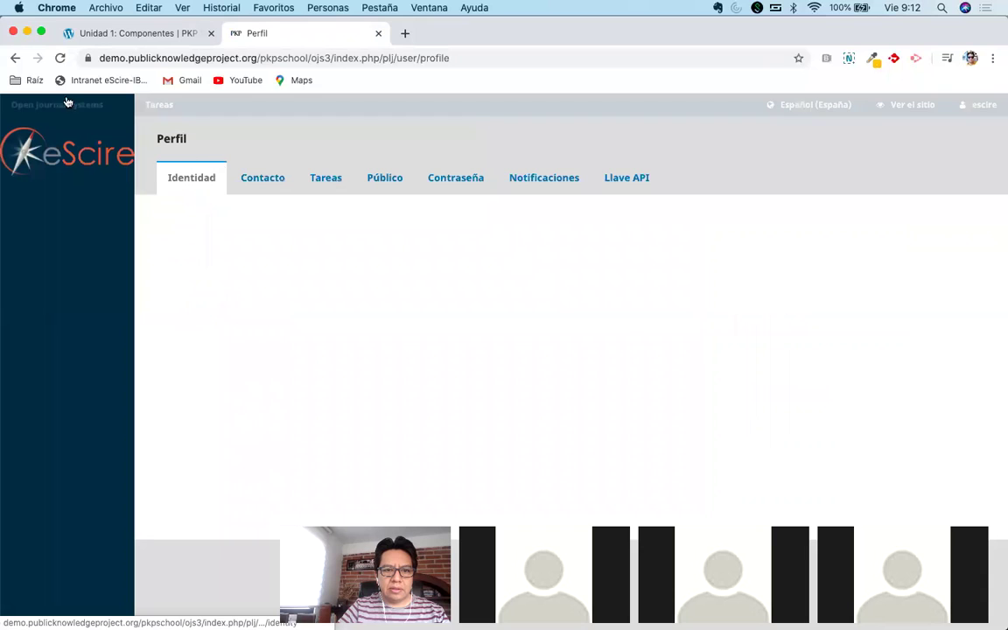
click(97, 106)
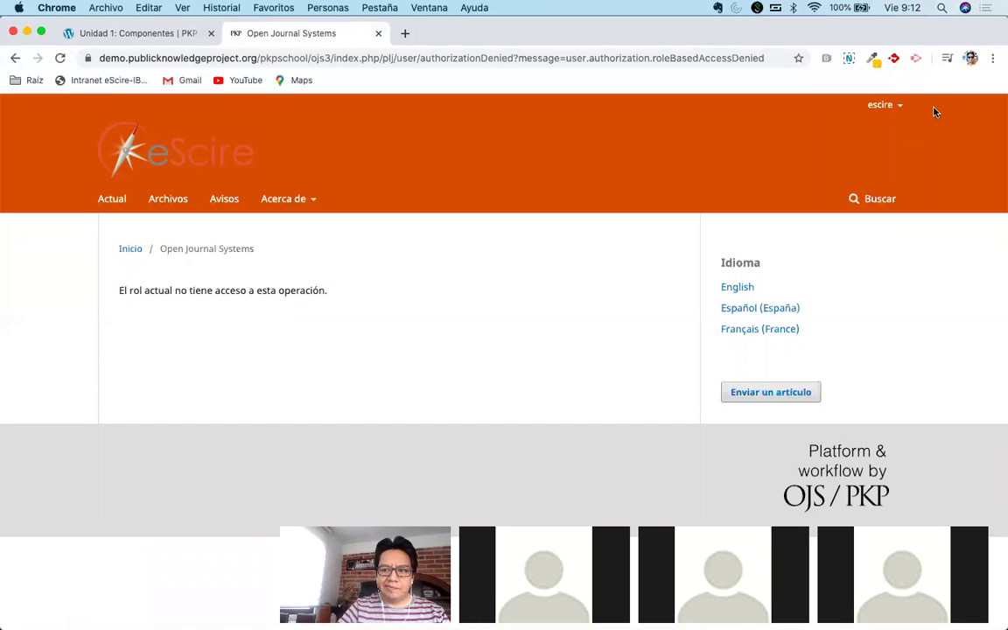
mouse_move(883, 105)
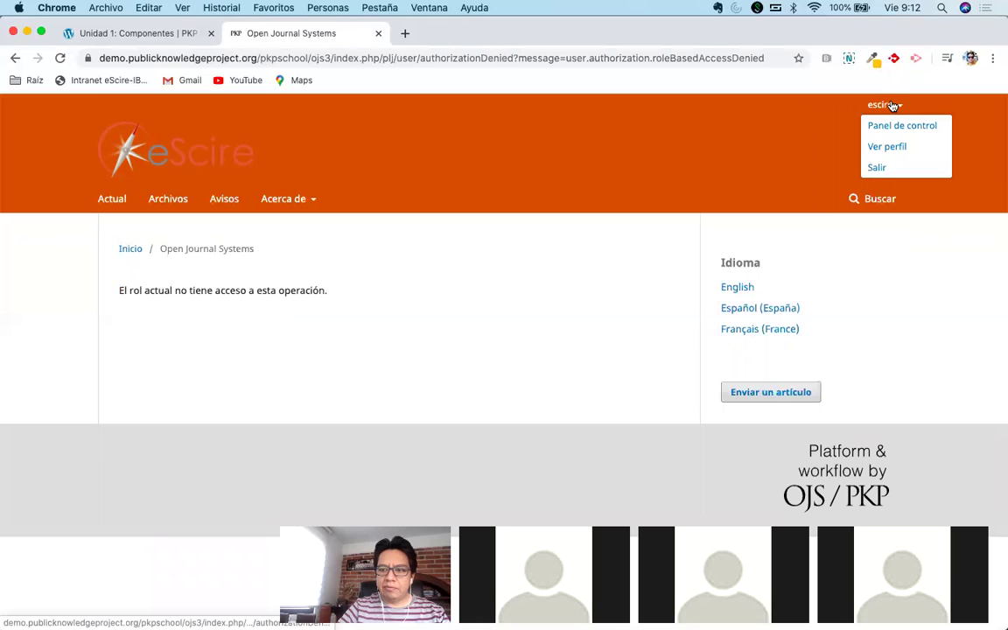
click(877, 169)
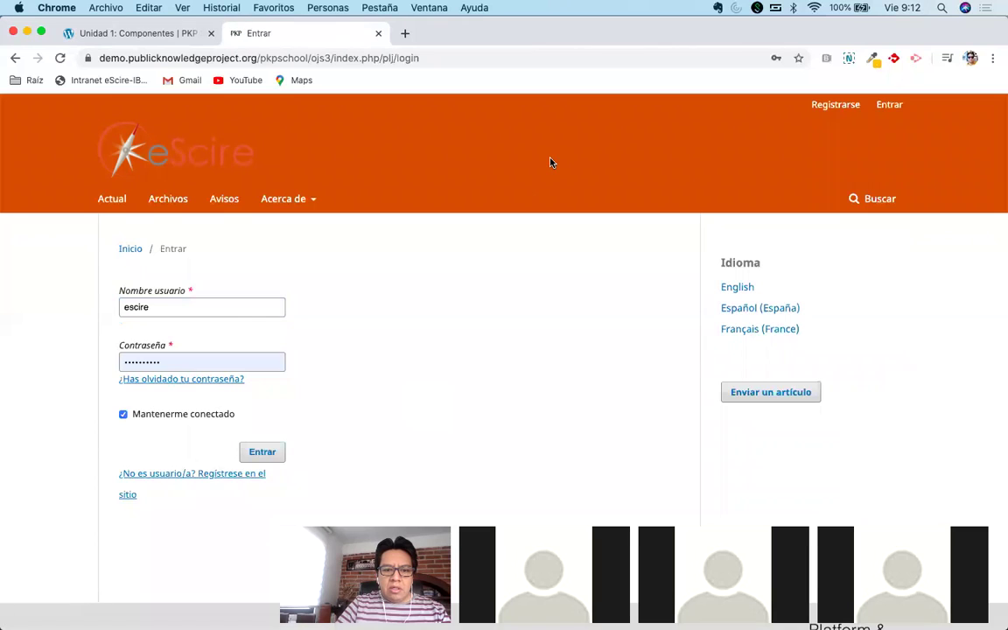
Sign in with the journal-managing saved account to reach the Envíos dashboard.
double_click(249, 308)
text(lo)
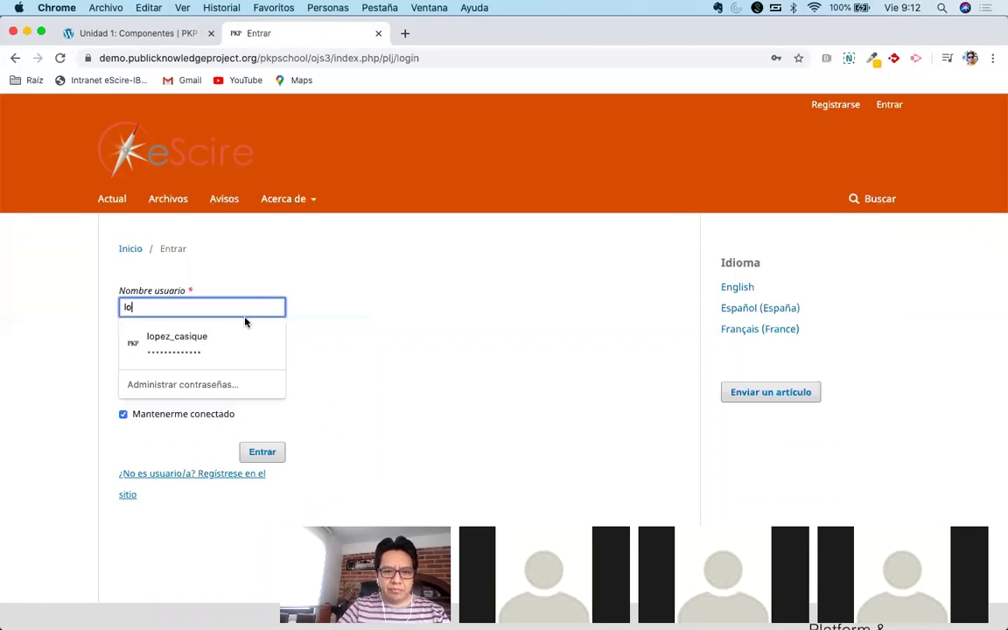
click(241, 346)
click(249, 450)
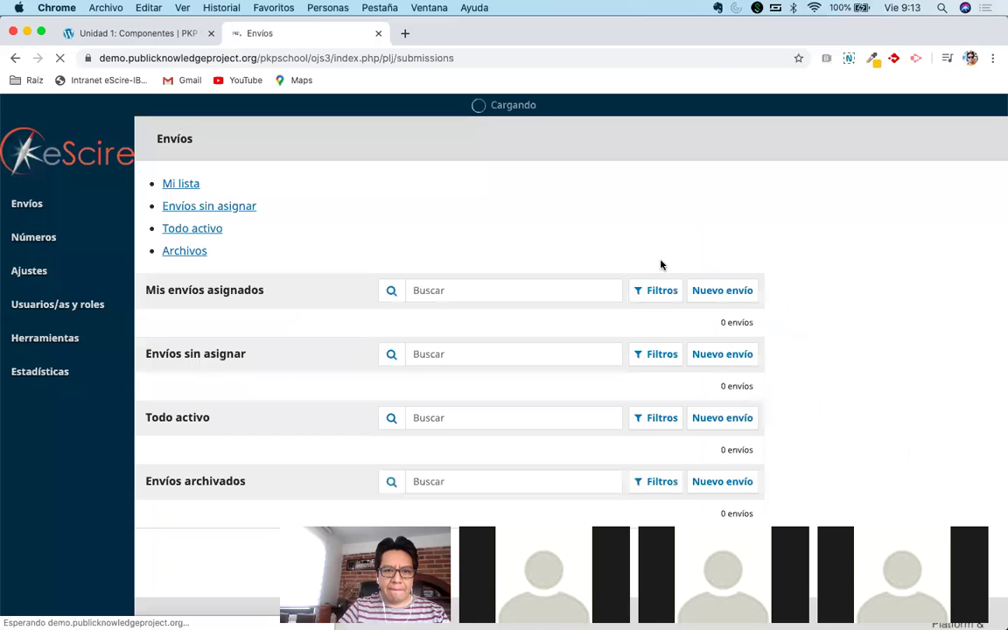
Browse the Ajustes settings and journal switcher, then return to the course lesson tab.
mouse_move(94, 108)
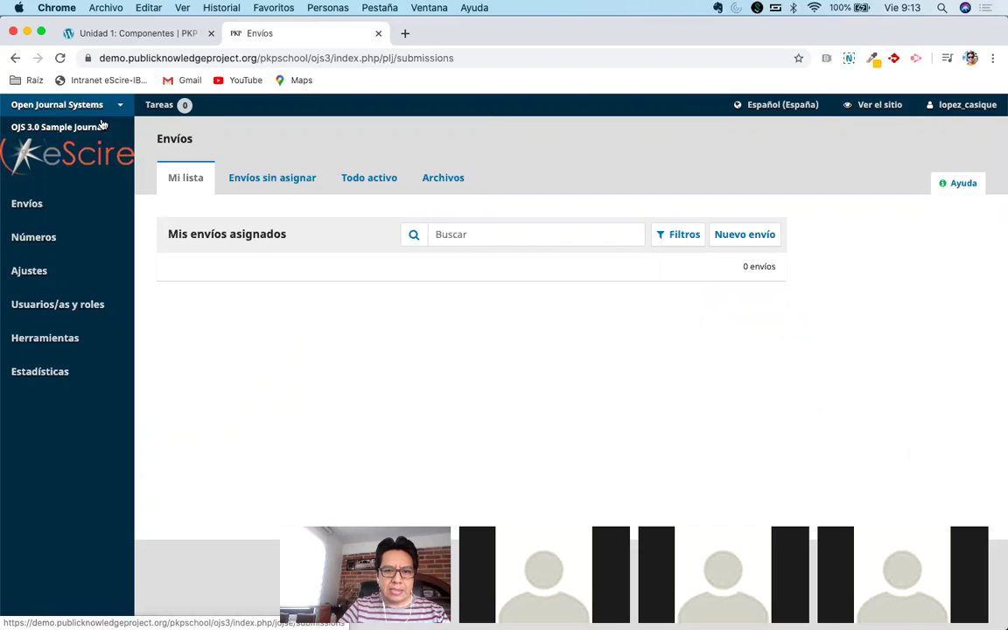
mouse_move(52, 273)
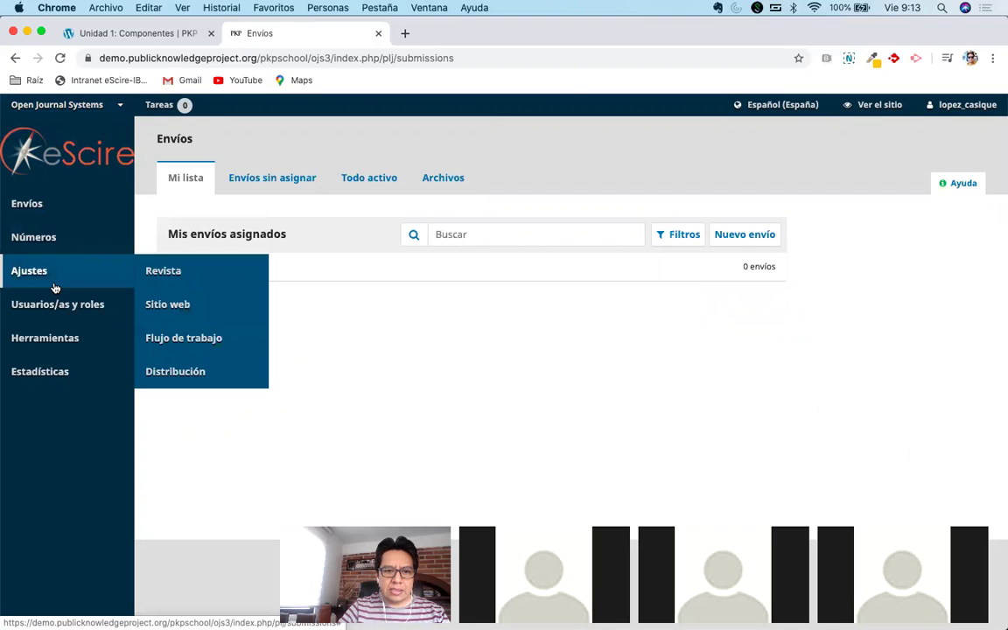
click(158, 272)
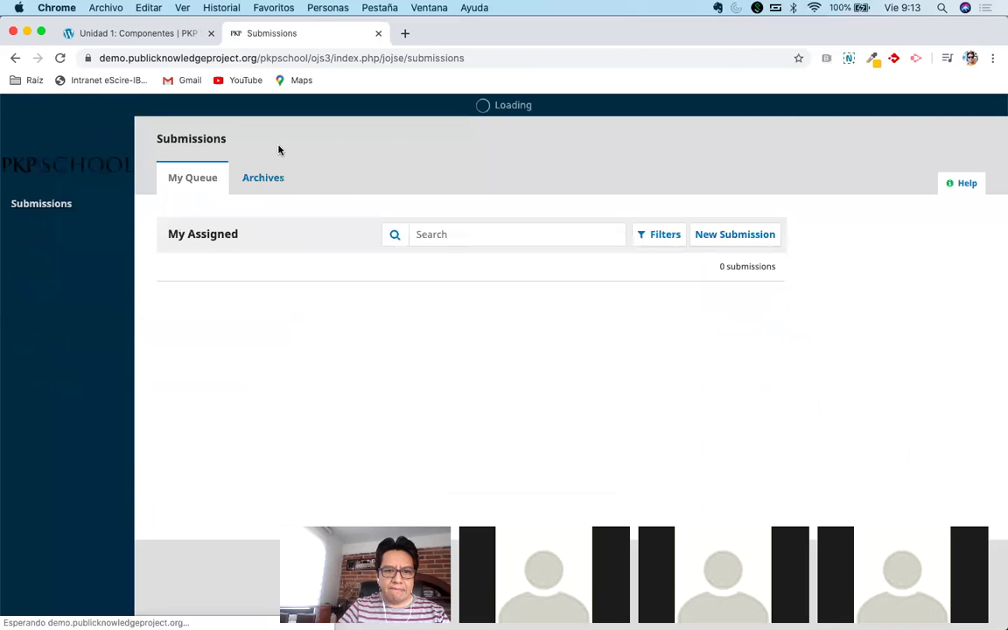
click(88, 127)
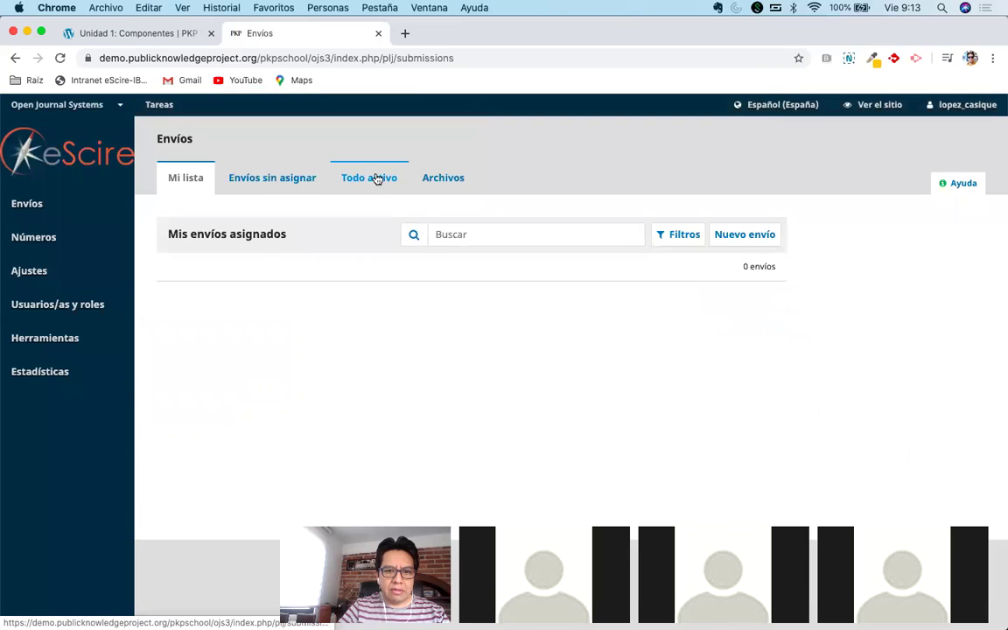
mouse_move(19, 278)
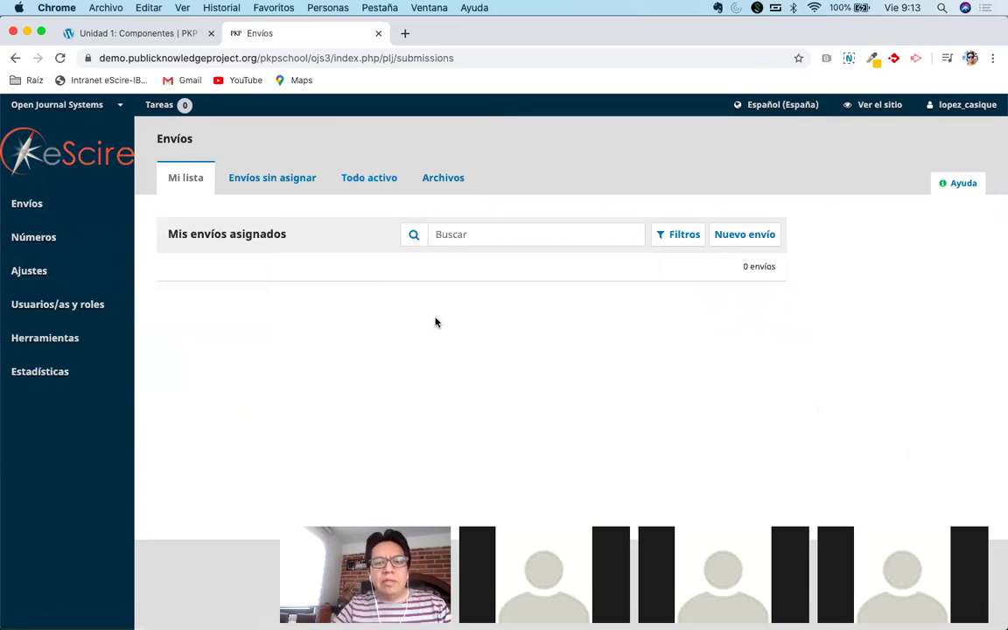
click(133, 34)
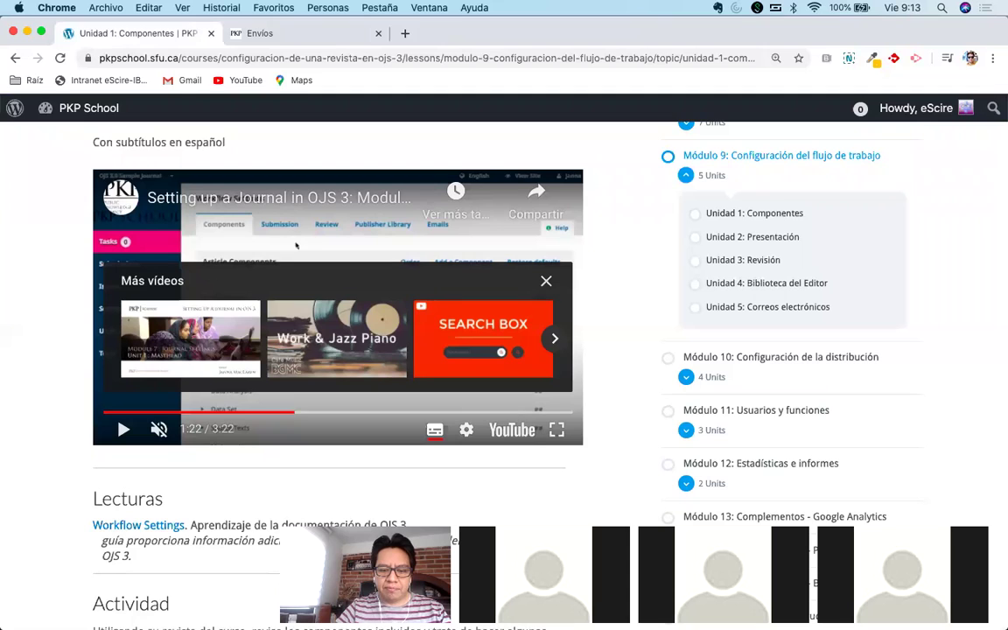
Go back to the Envíos dashboard and open the workflow settings from Ajustes.
click(267, 33)
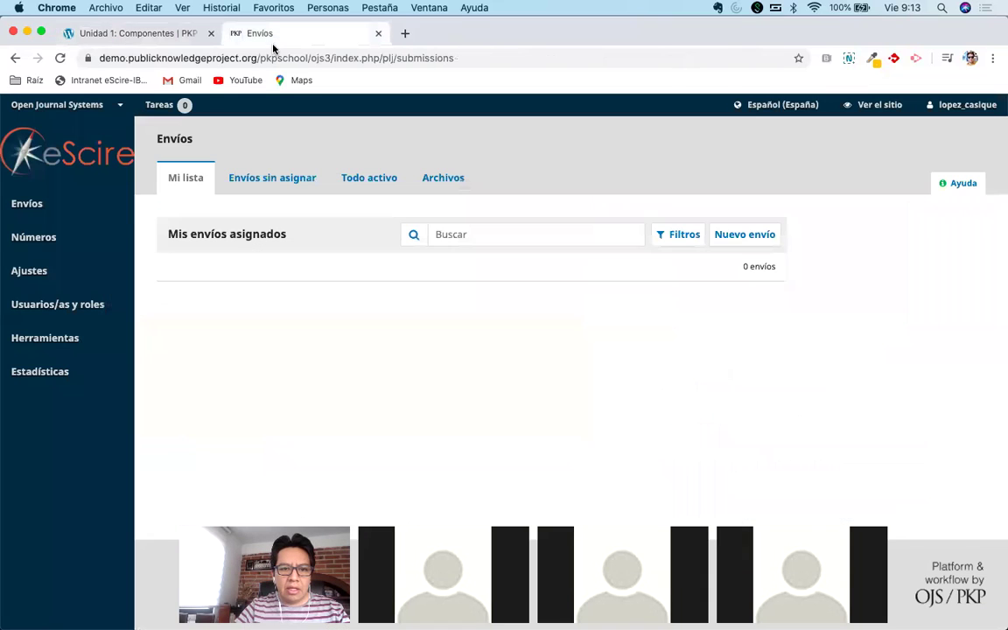
mouse_move(69, 270)
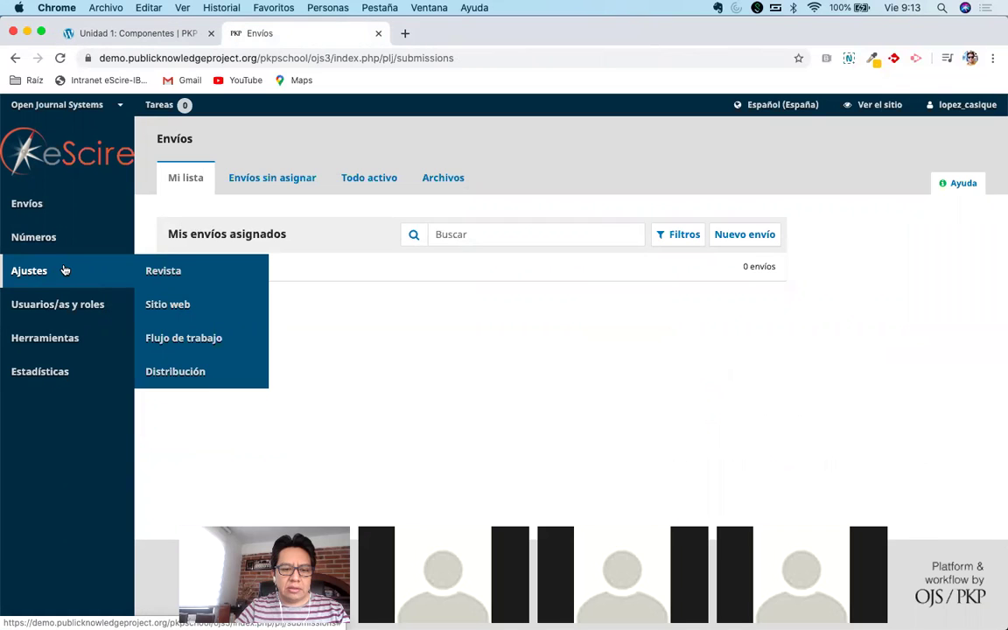
click(188, 338)
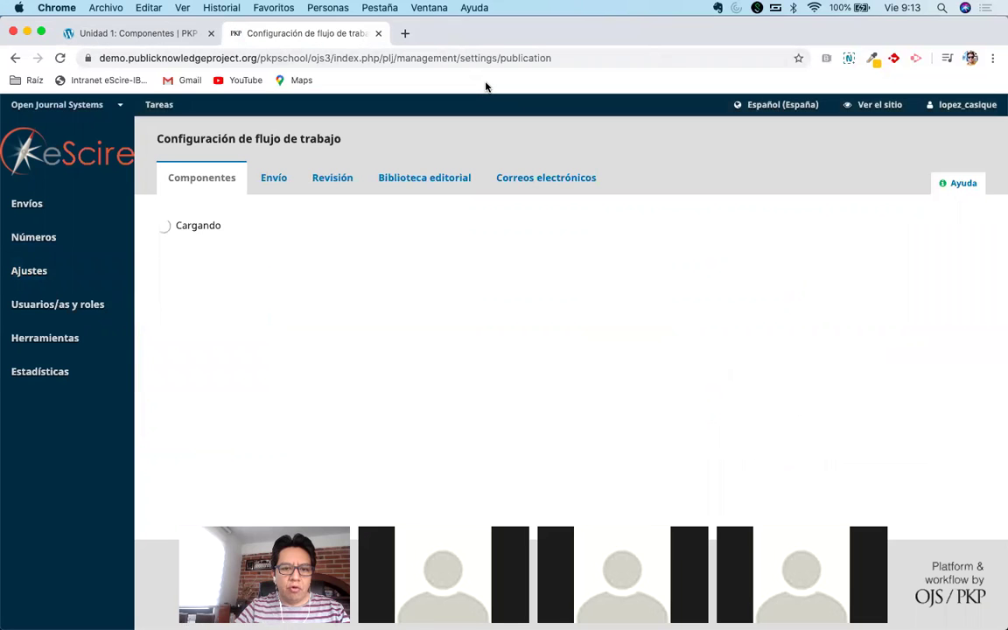
Scroll to Componentes del artículo and expand the Texto del artículo entry.
scroll(543, 276, down, 2)
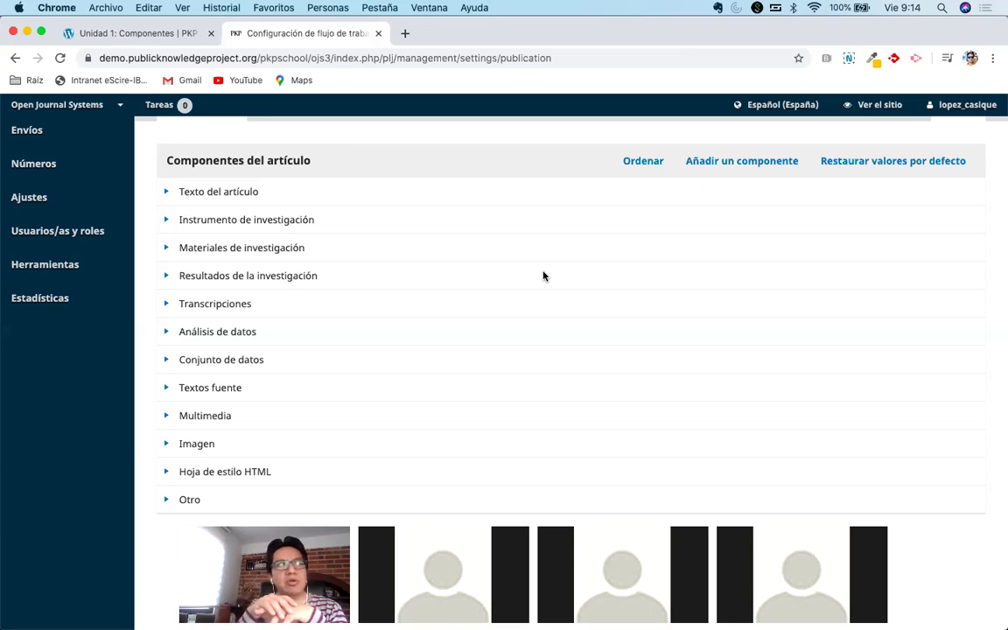
click(166, 193)
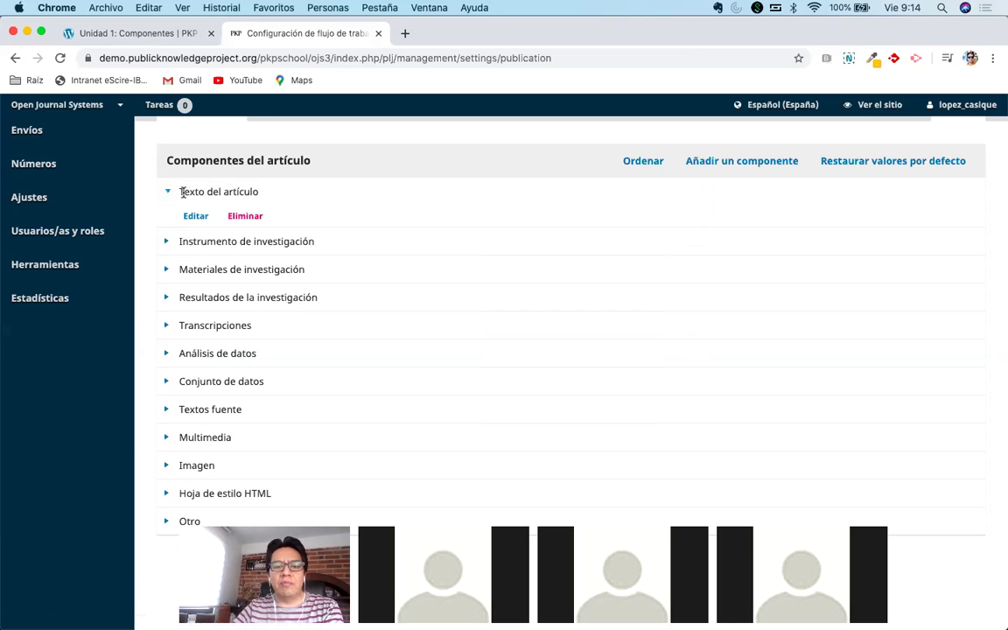
click(167, 194)
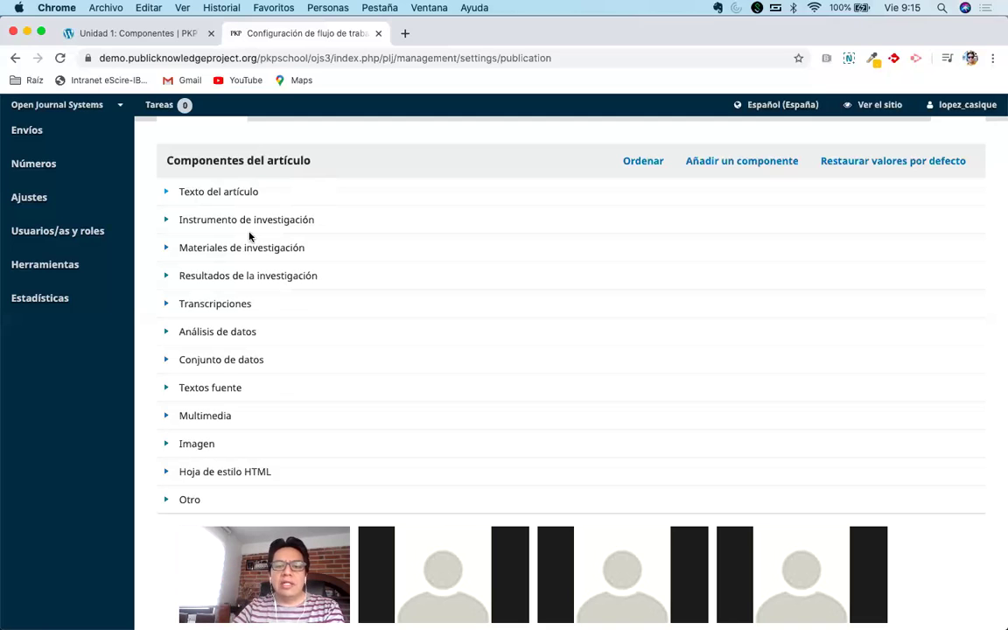
click(165, 220)
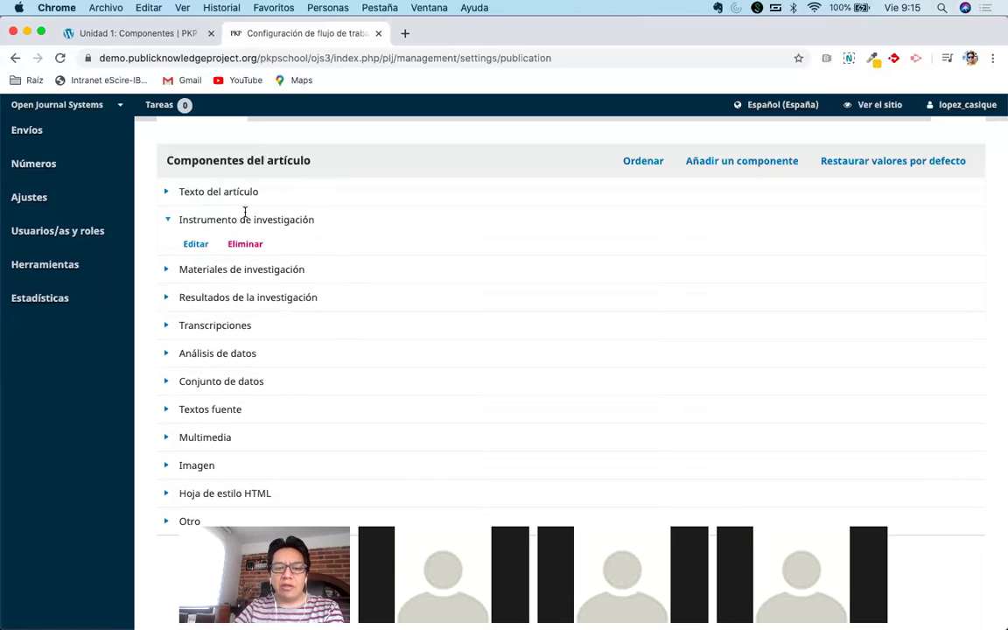
click(168, 221)
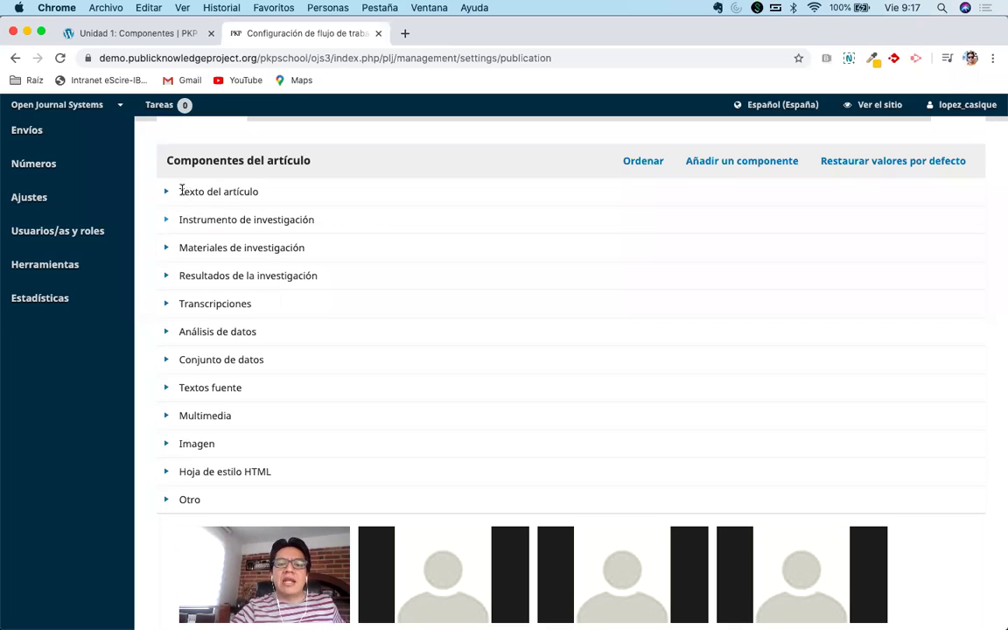
drag(169, 191, 260, 198)
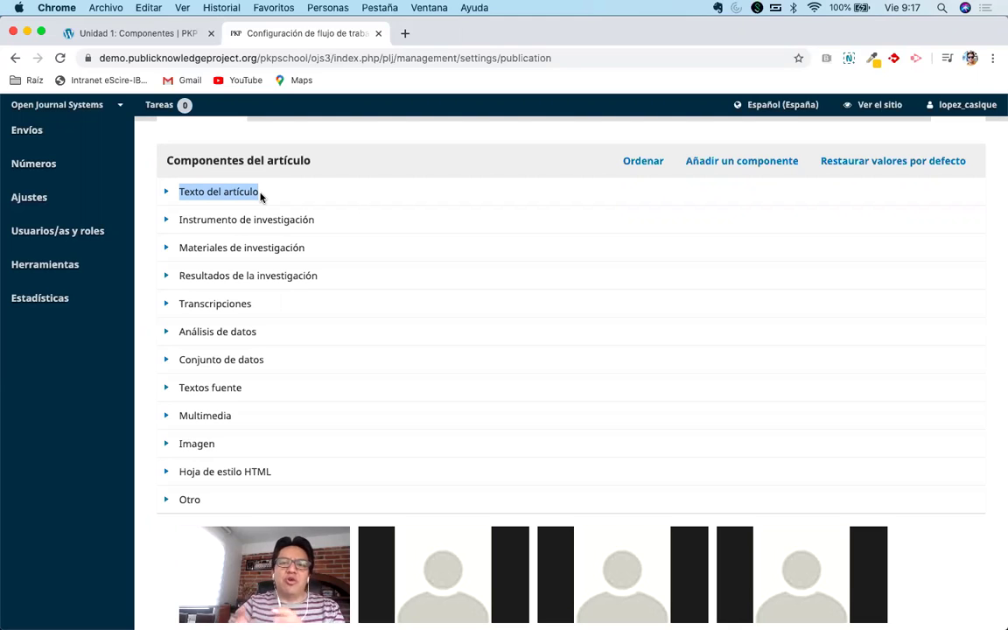
click(207, 453)
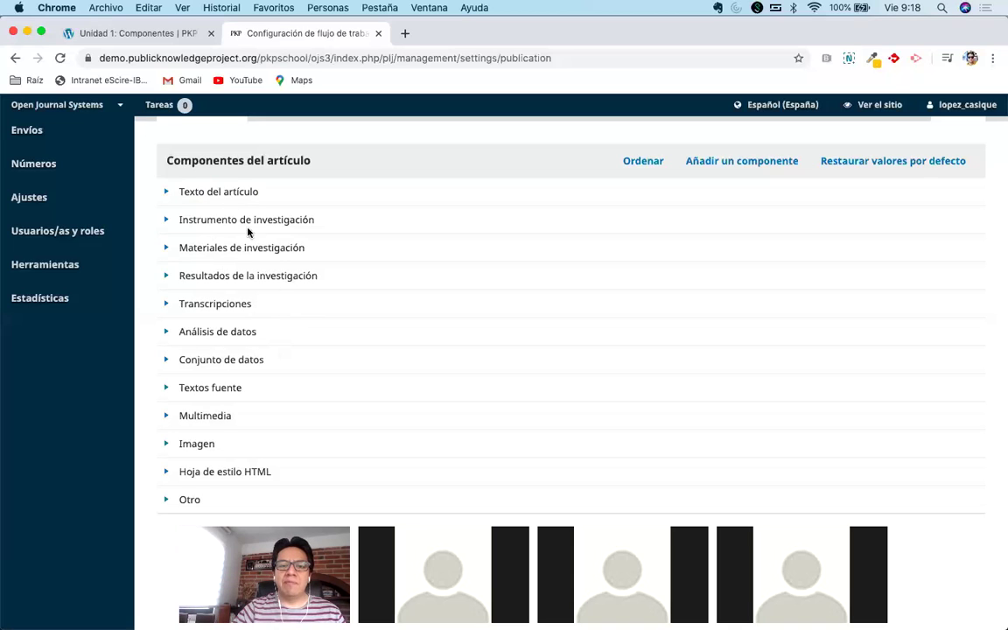
click(165, 194)
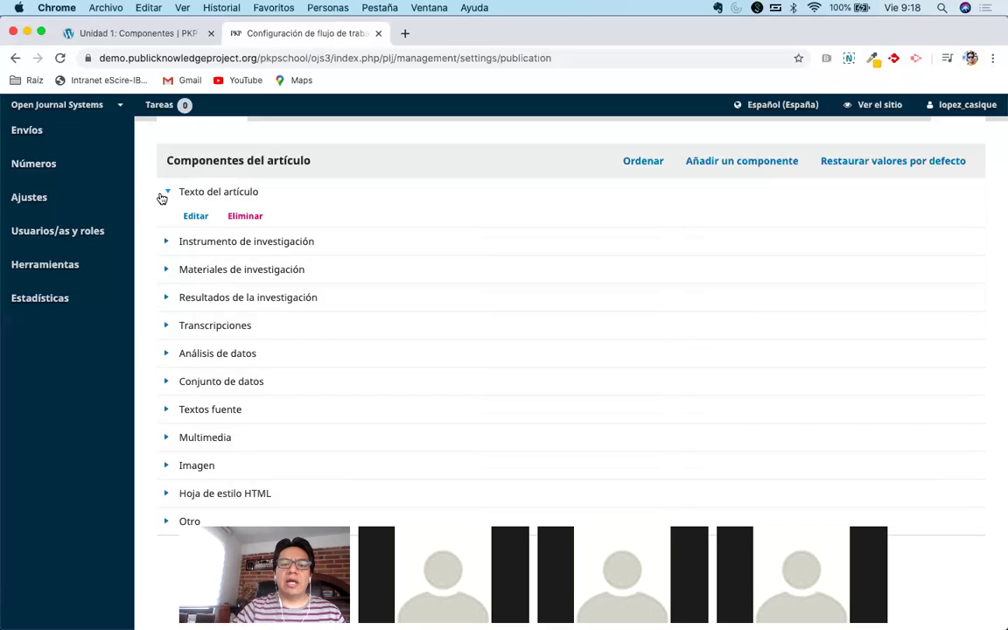
click(165, 193)
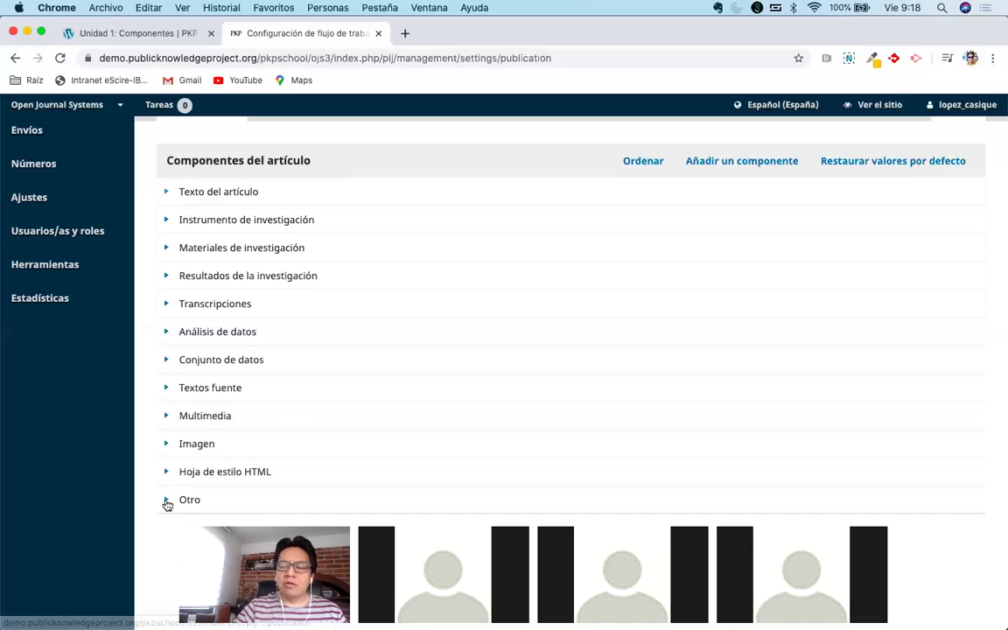
scroll(174, 504, down, 1)
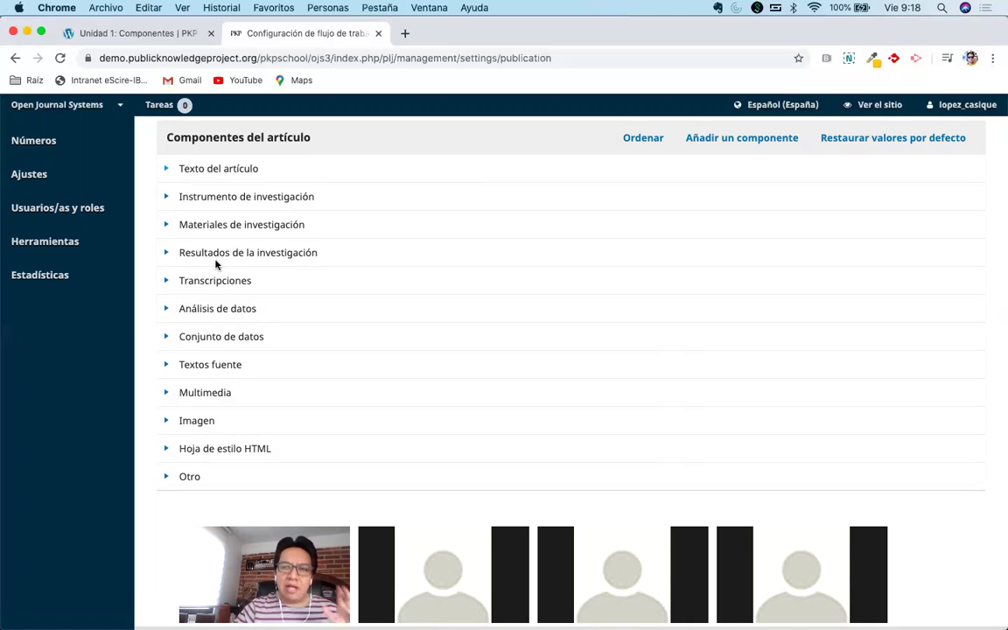
Scroll through the twelve article components, then return to the Unidad 1: Componentes lesson.
scroll(227, 263, down, 1)
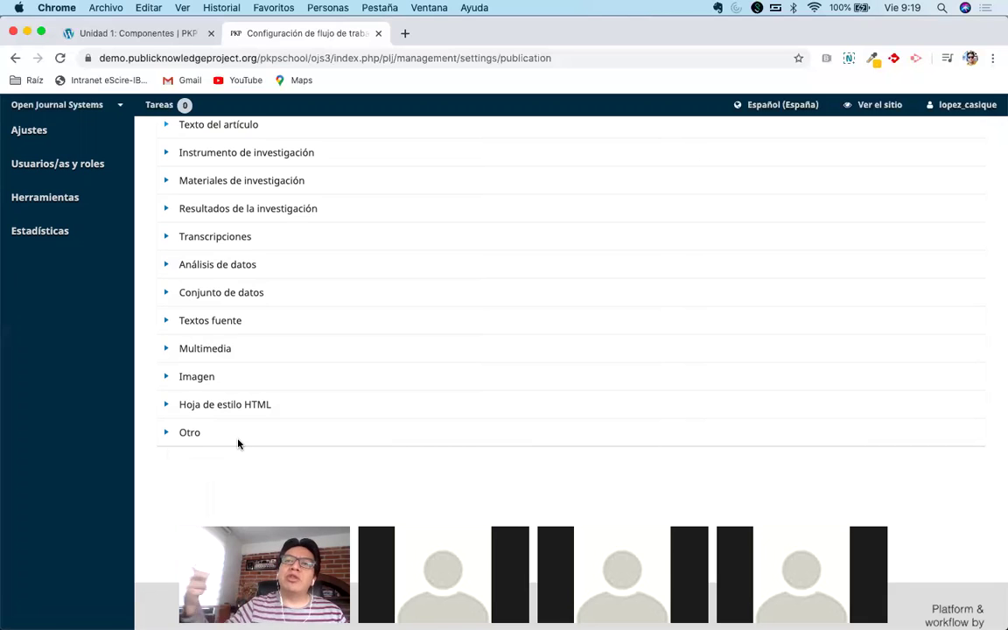
scroll(310, 384, up, 1)
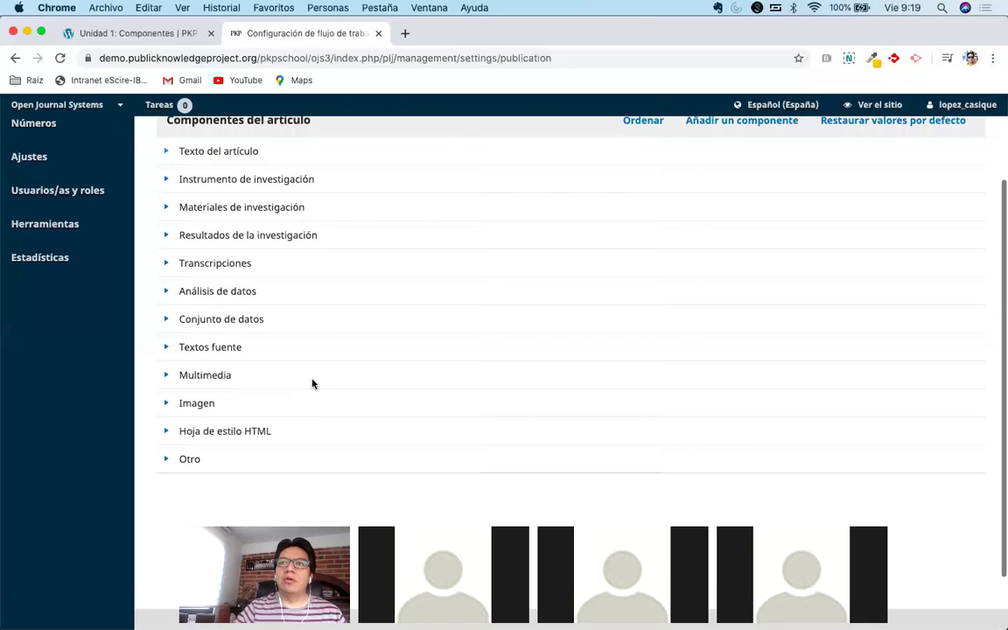
scroll(312, 383, down, 1)
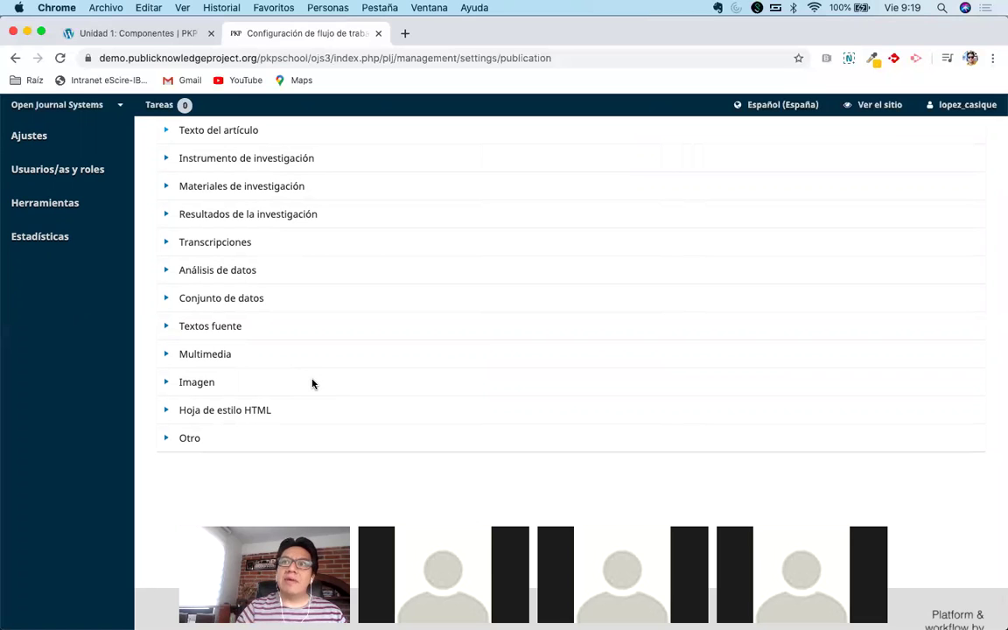
scroll(312, 384, up, 1)
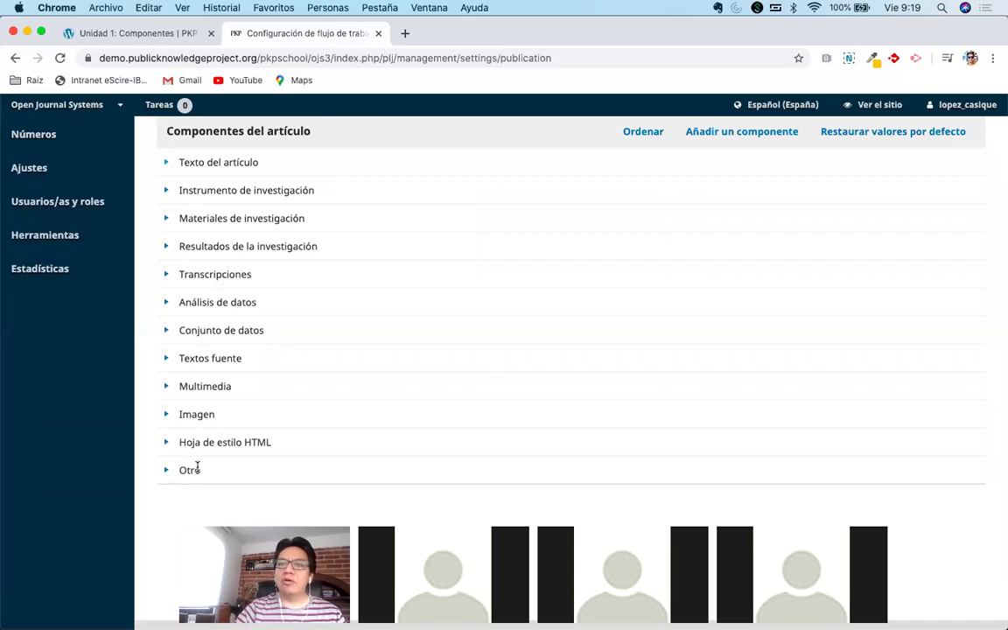
scroll(196, 466, up, 1)
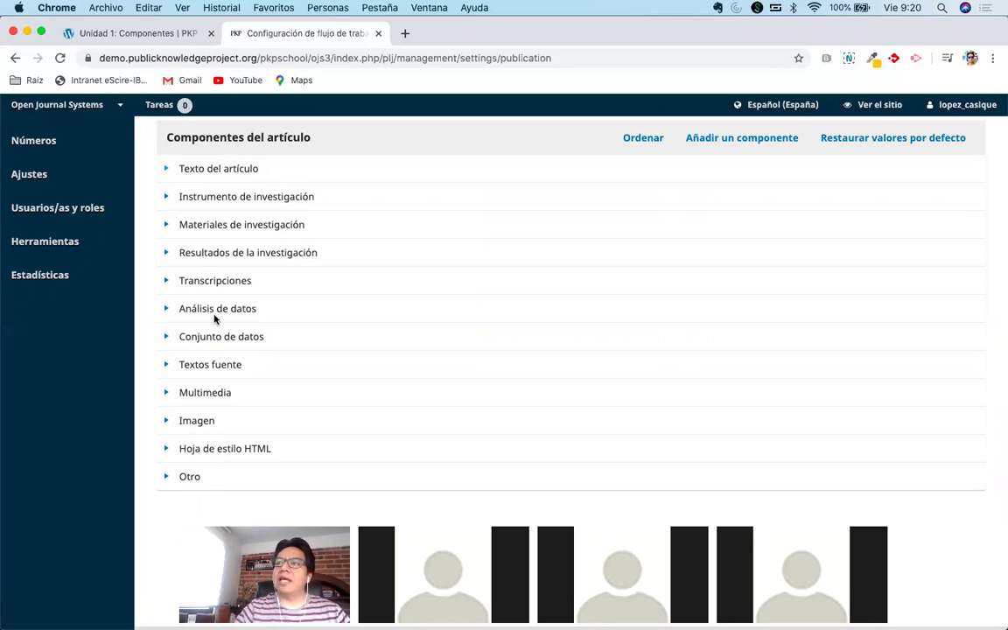
scroll(262, 227, up, 2)
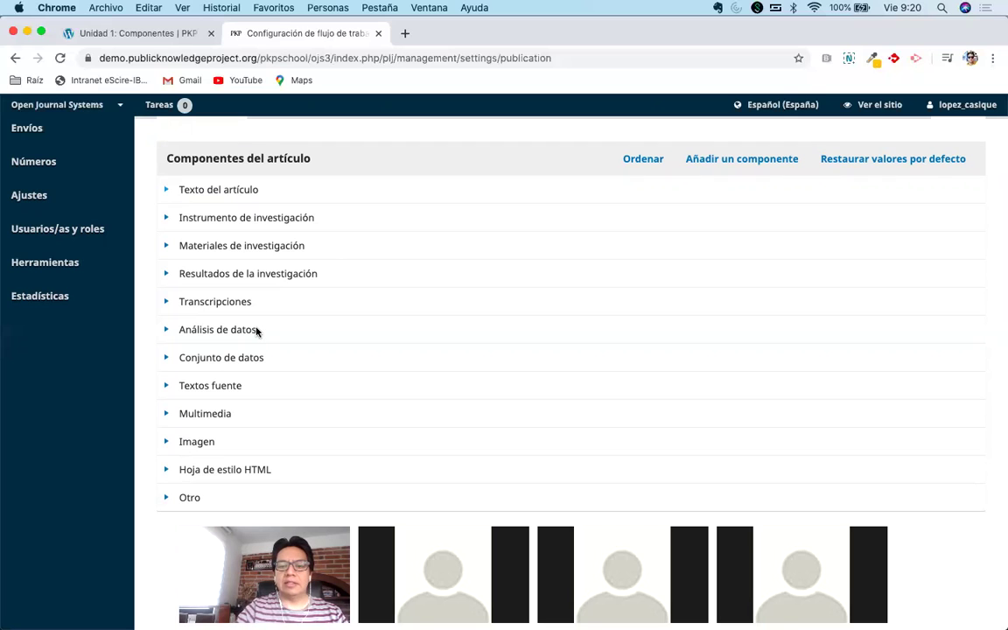
scroll(393, 269, up, 3)
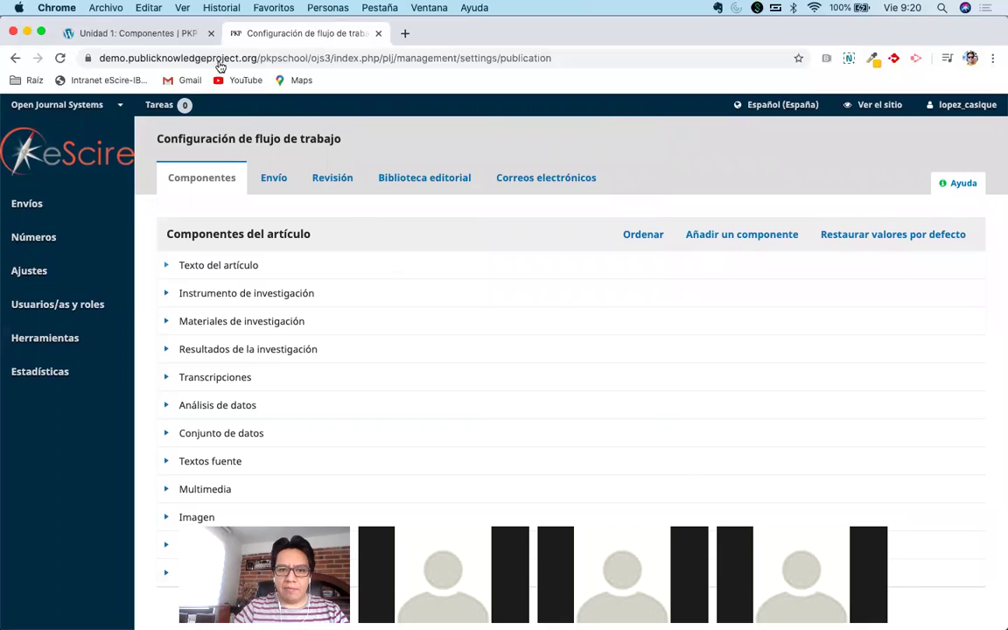
click(125, 32)
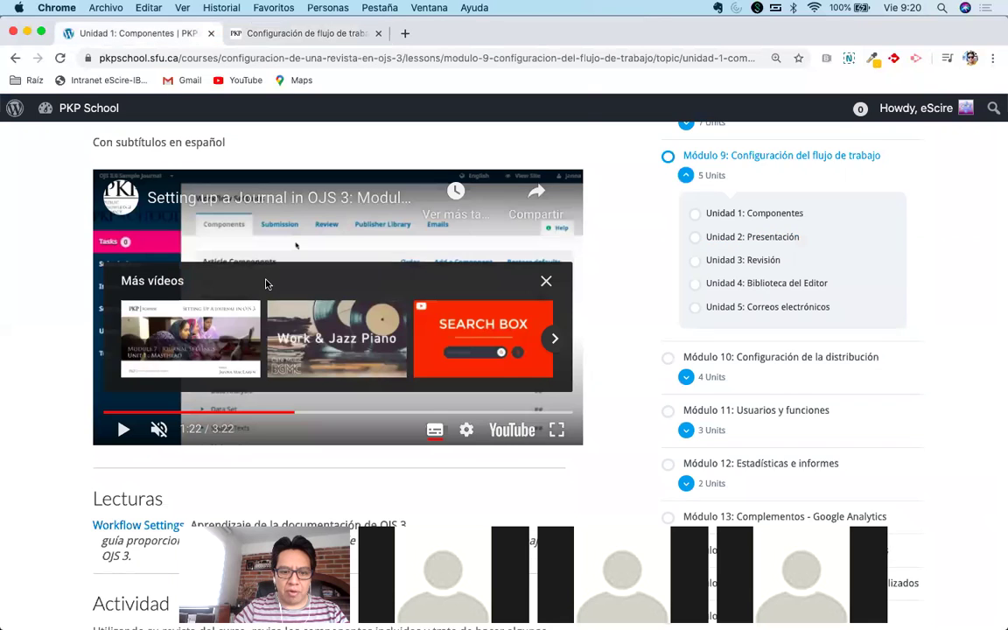
Compare the lesson's Actividad task with the workflow settings, switching between both tabs.
scroll(245, 254, down, 5)
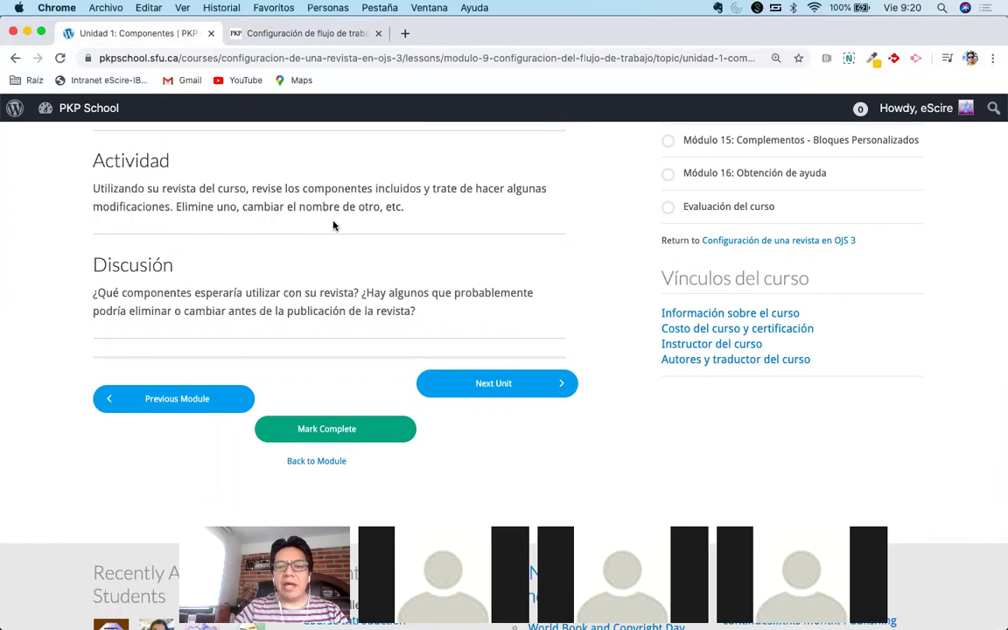
click(284, 37)
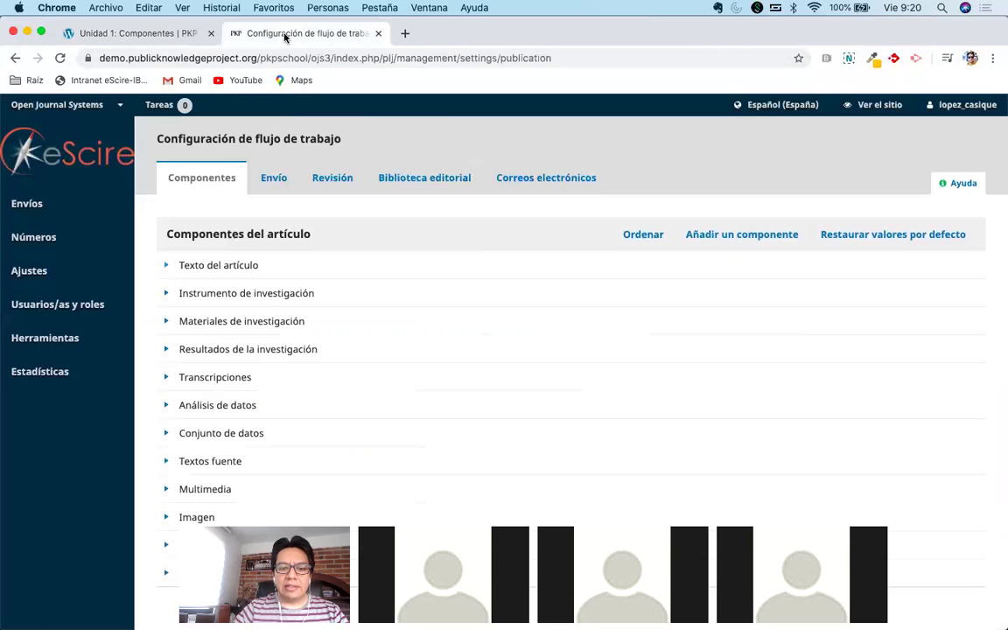
click(119, 36)
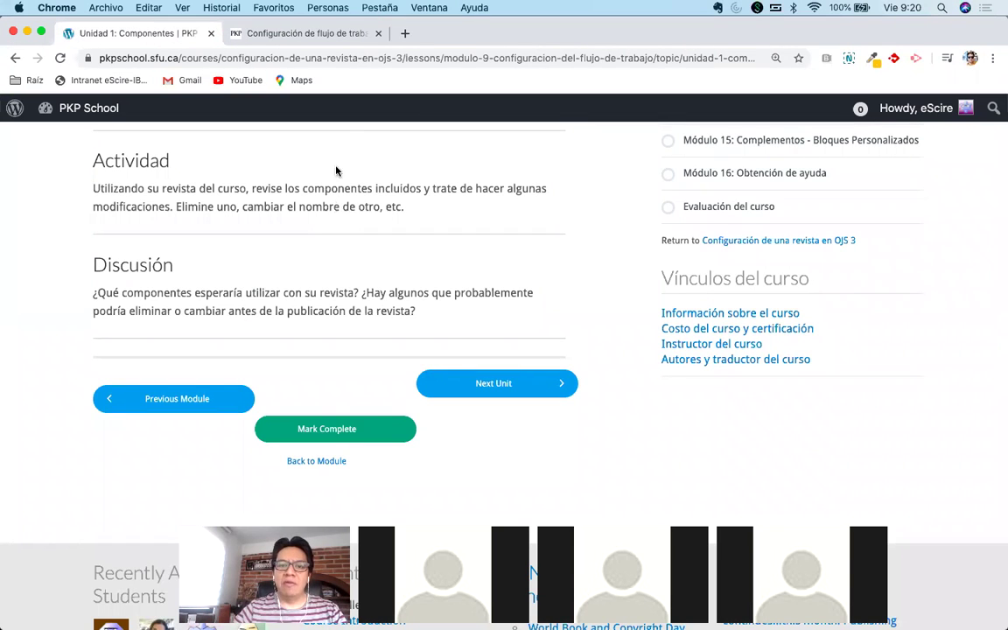
click(308, 38)
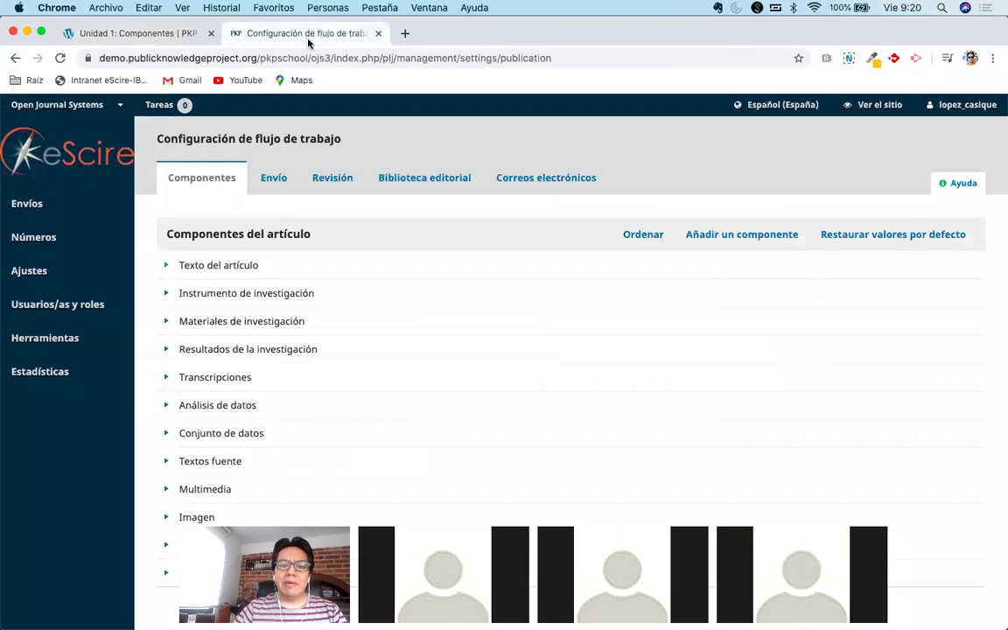
click(128, 35)
Highlight the Actividad heading, then return to the Componentes del artículo list.
scroll(281, 317, up, 3)
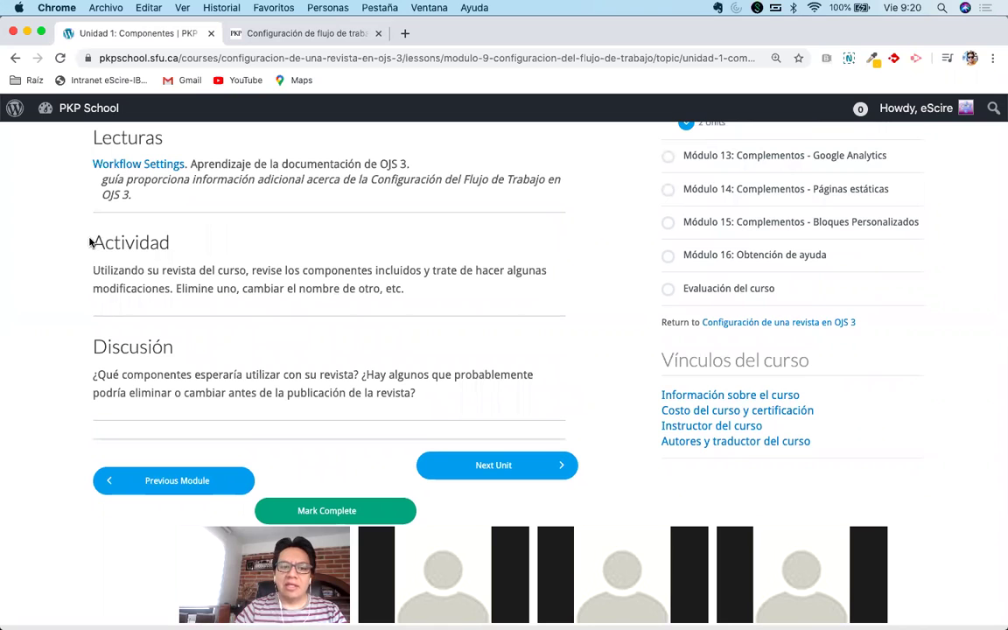
drag(88, 242, 418, 292)
click(418, 291)
click(275, 35)
scroll(373, 281, down, 2)
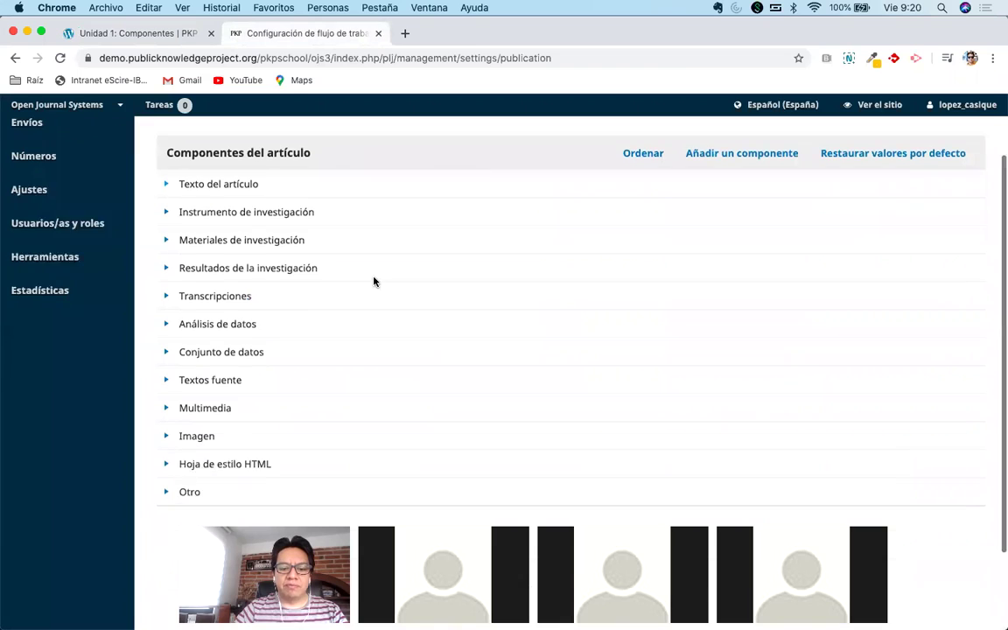
Delete the Otro component, leaving eleven, and expand Texto del artículo's options.
scroll(373, 281, down, 1)
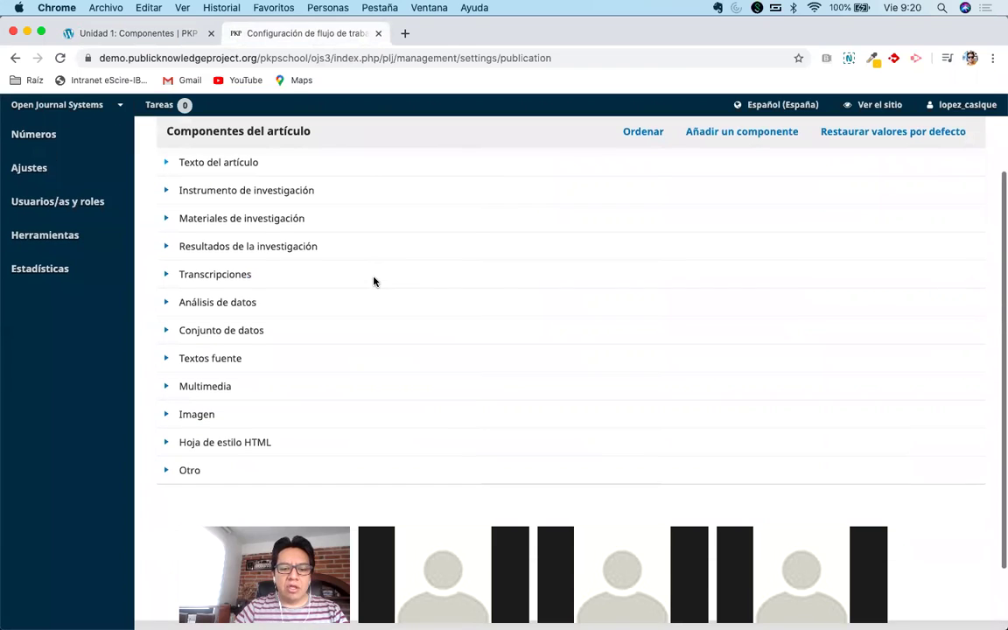
click(162, 470)
click(245, 495)
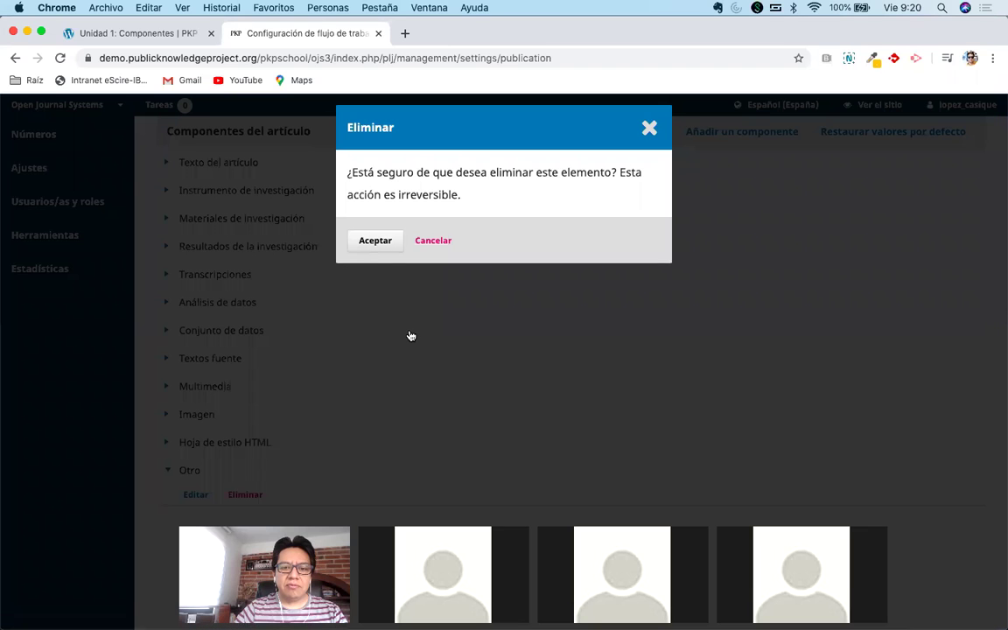
key(Return)
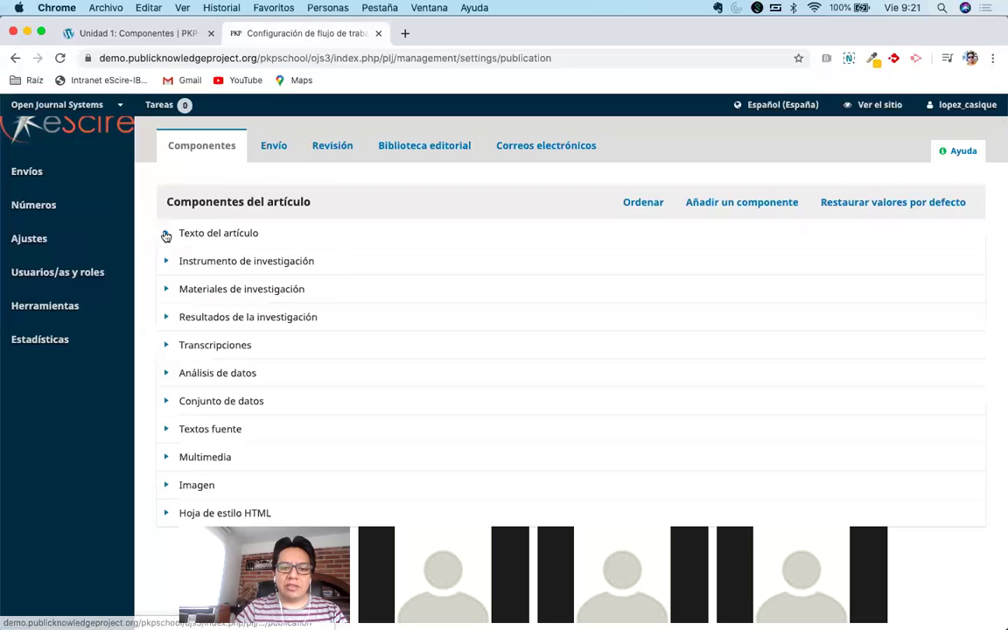
click(167, 233)
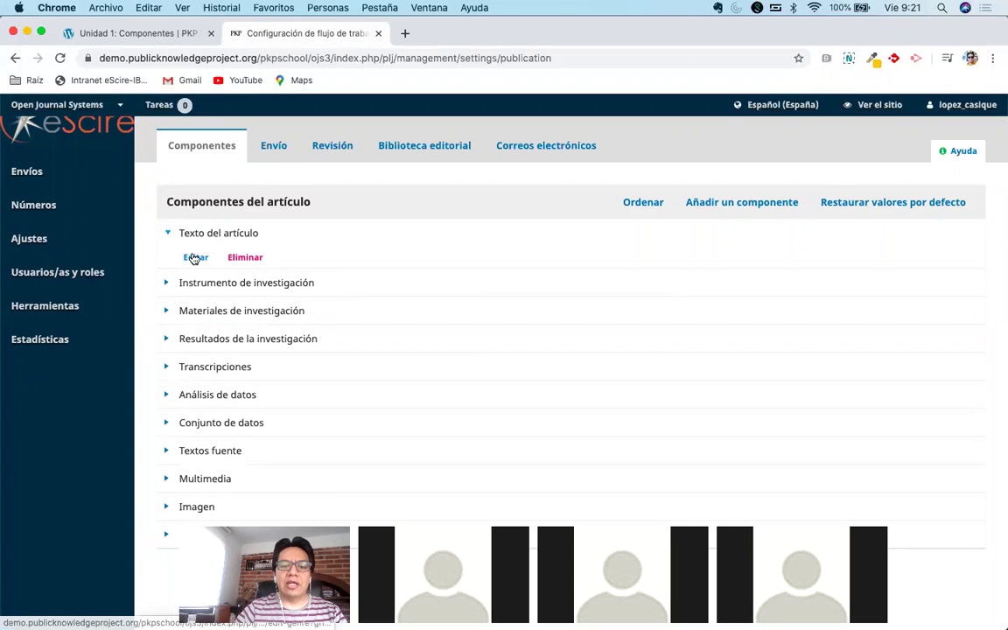
Change the Texto del artículo component's name to 'Manuscrito' and save it.
click(196, 257)
click(381, 181)
key(super+a)
text(Manuscrit)
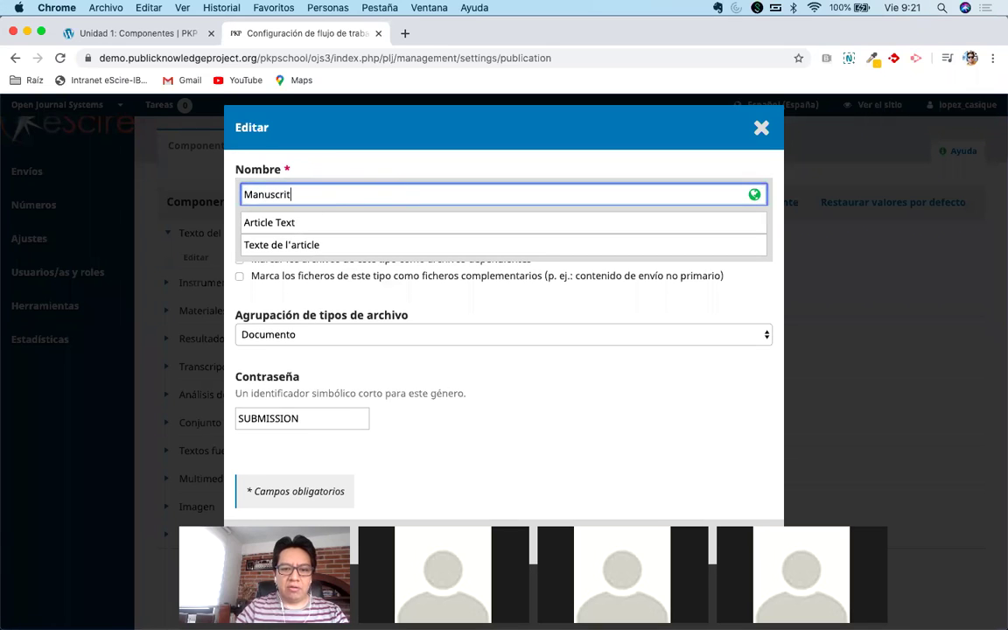
text(o)
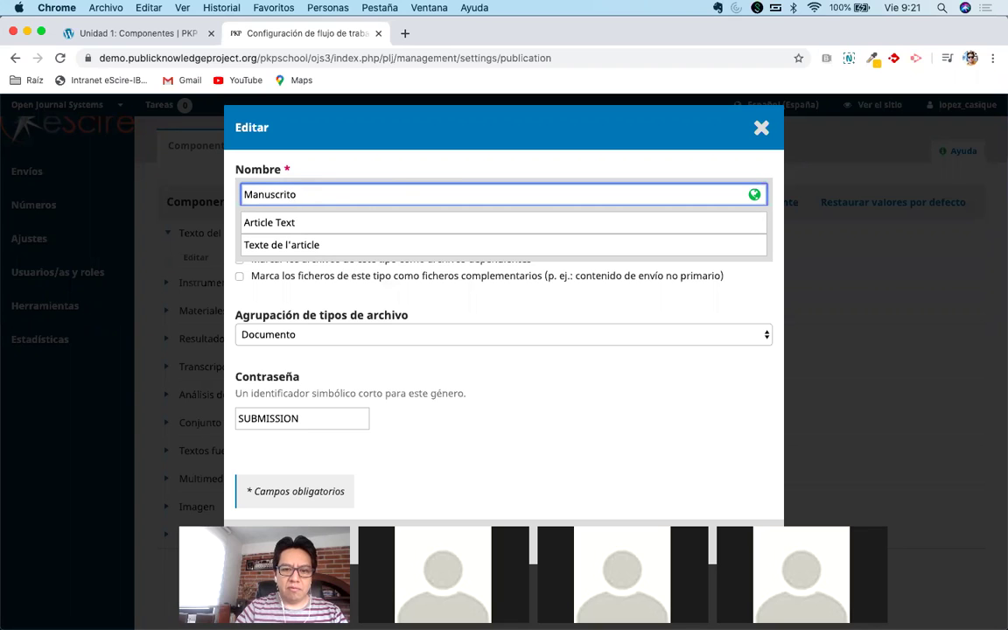
click(414, 169)
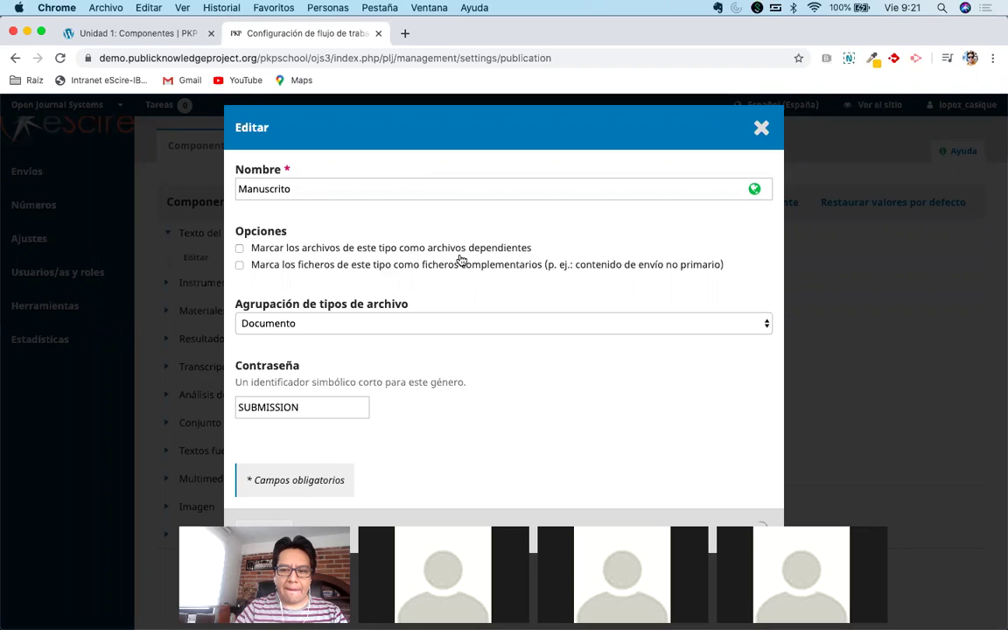
key(Return)
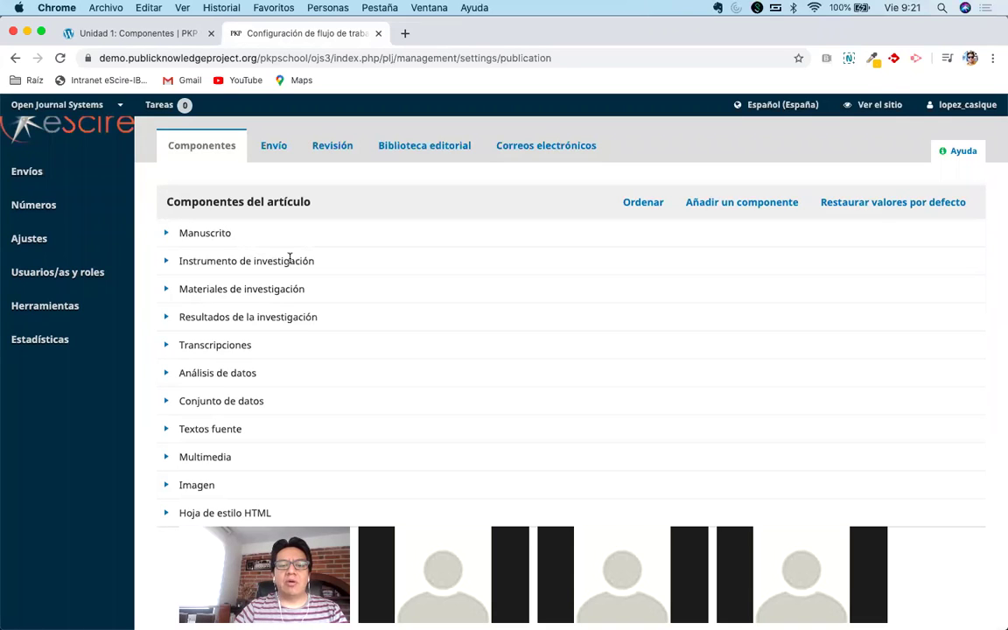
scroll(297, 262, up, 1)
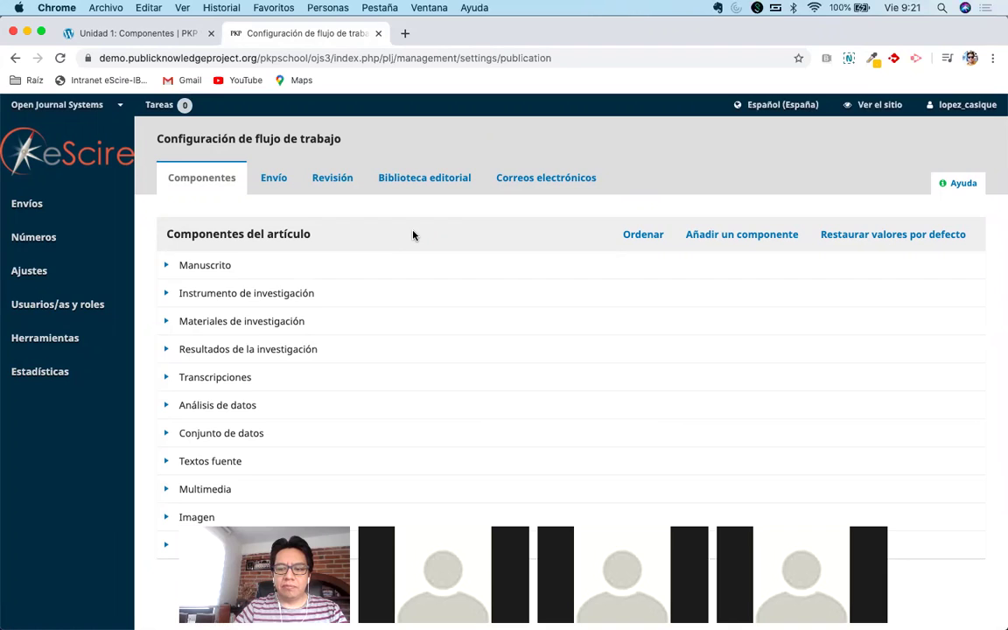
Expand Materiales de investigación in the components list to reveal its edit and delete options.
scroll(413, 234, down, 1)
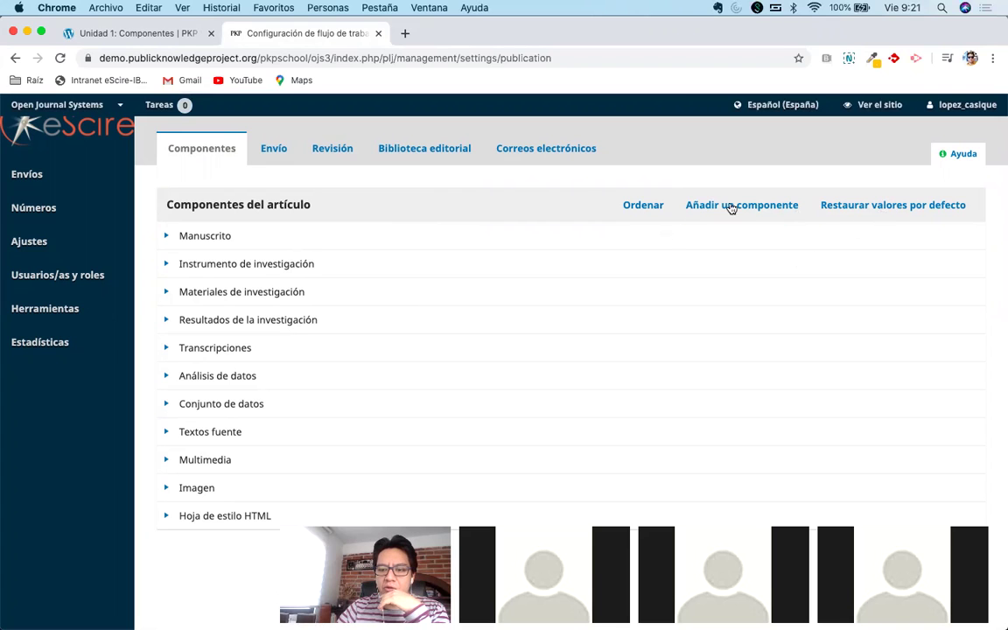
mouse_move(120, 335)
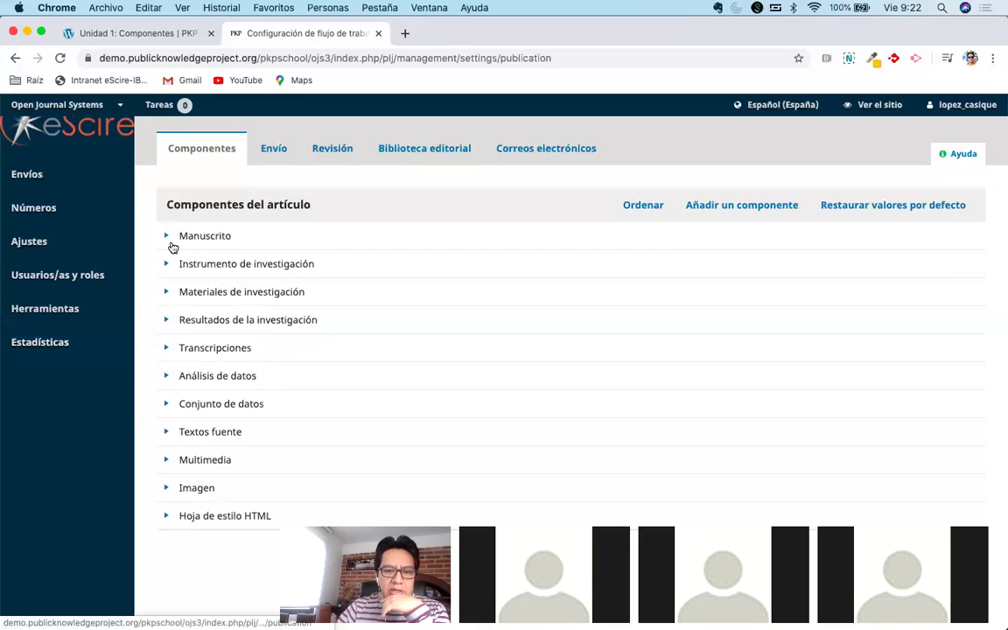
click(164, 295)
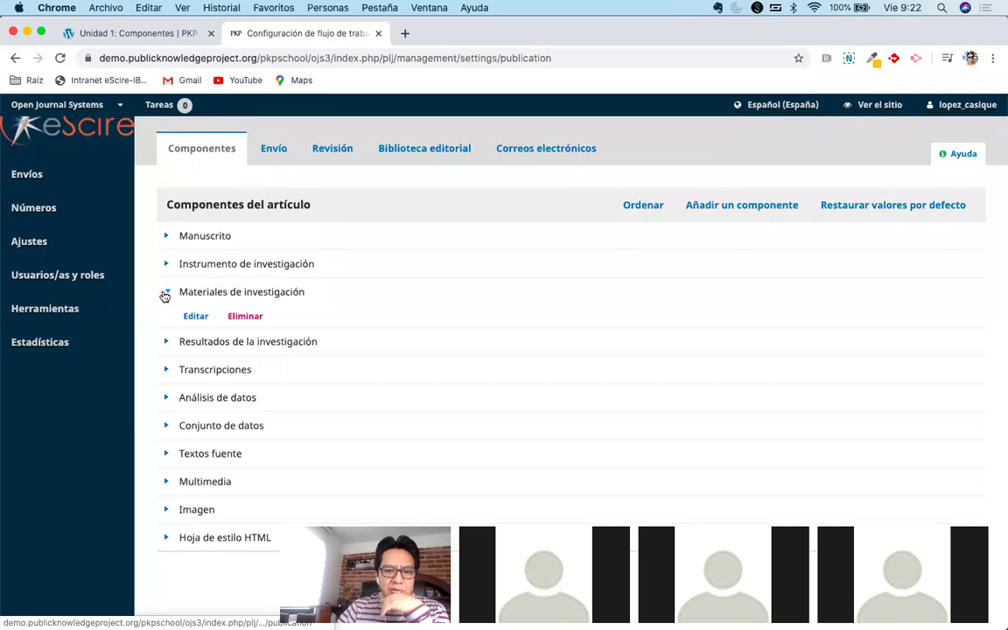
Replace the Materiales de investigación component name with 'Archivo suplementario' and save it.
click(193, 317)
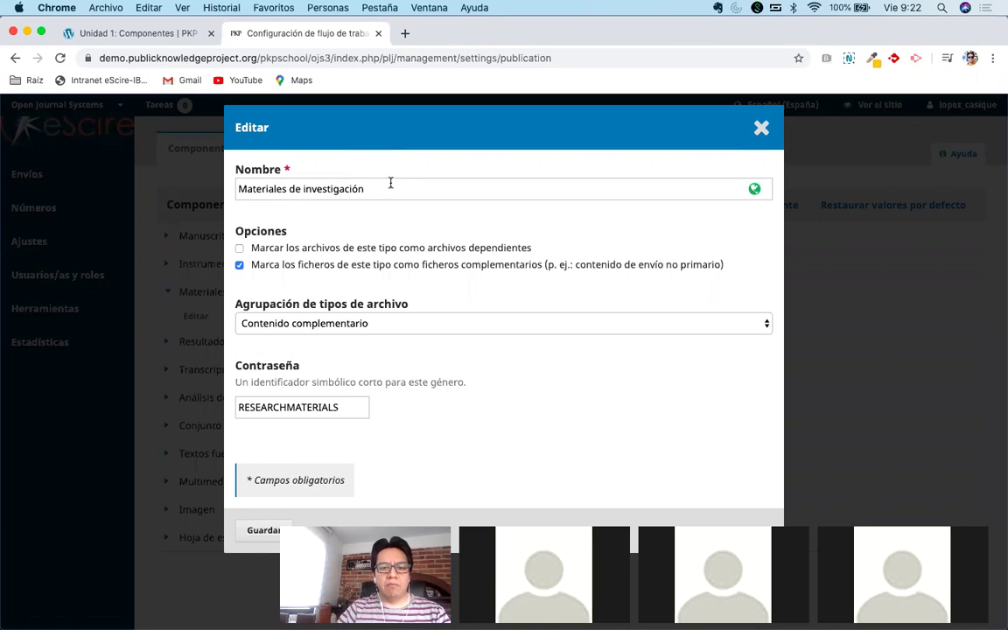
triple_click(389, 183)
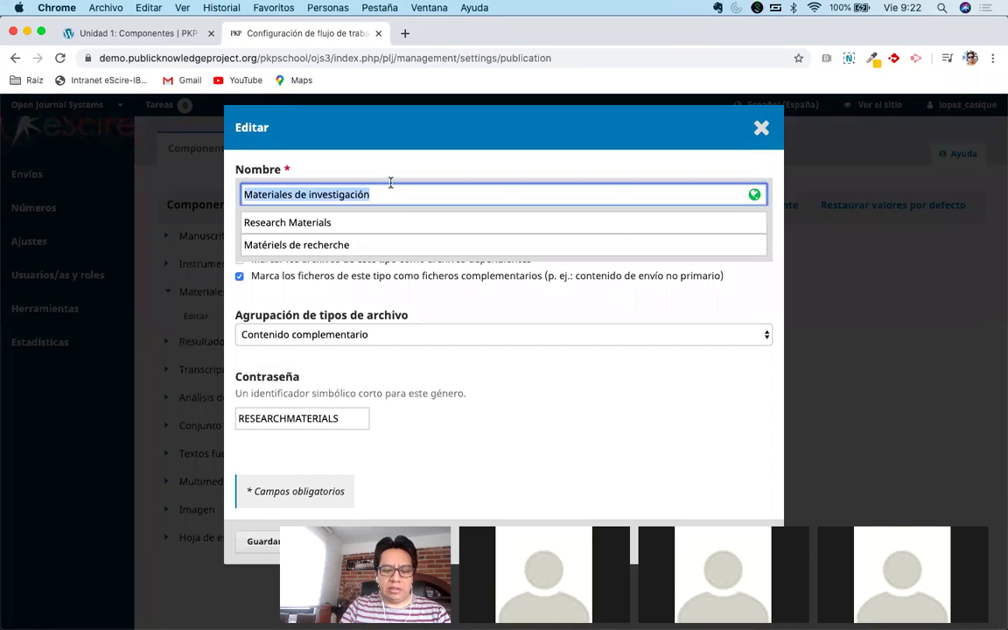
text(Archivos)
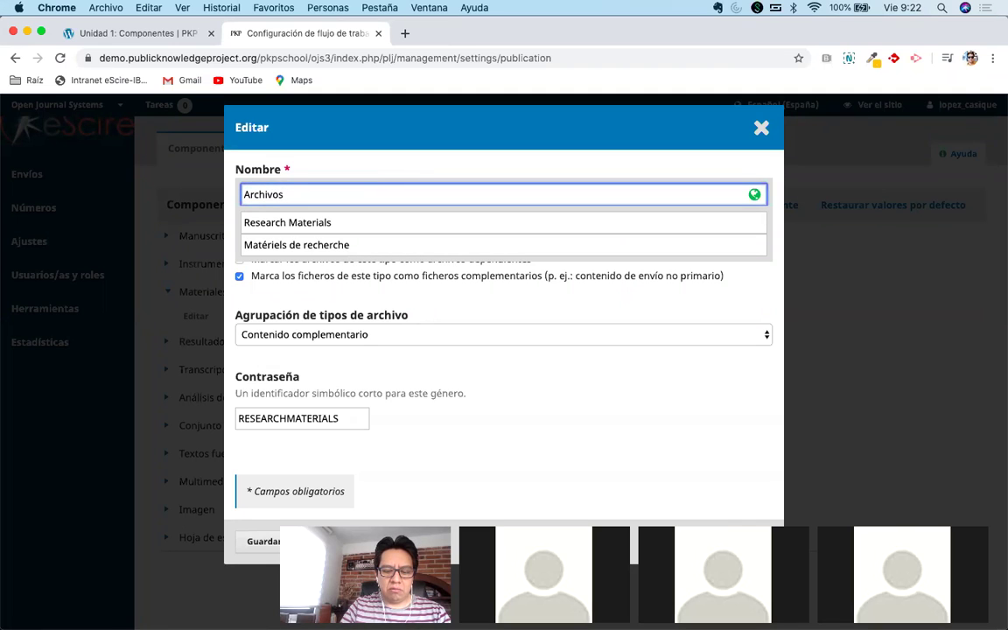
key(BackSpace)
text(suplementari)
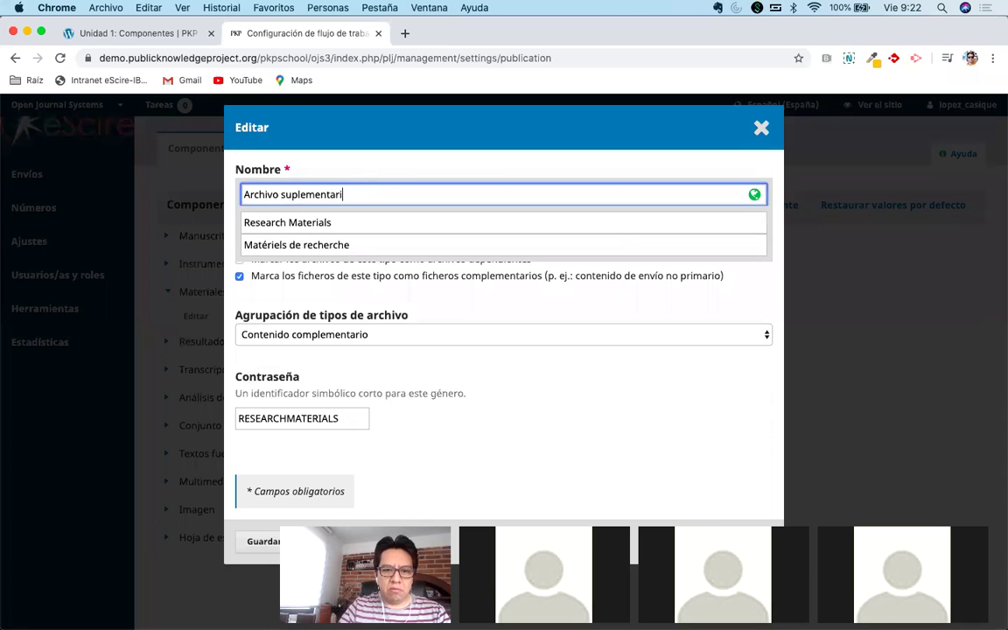
text(o)
click(459, 114)
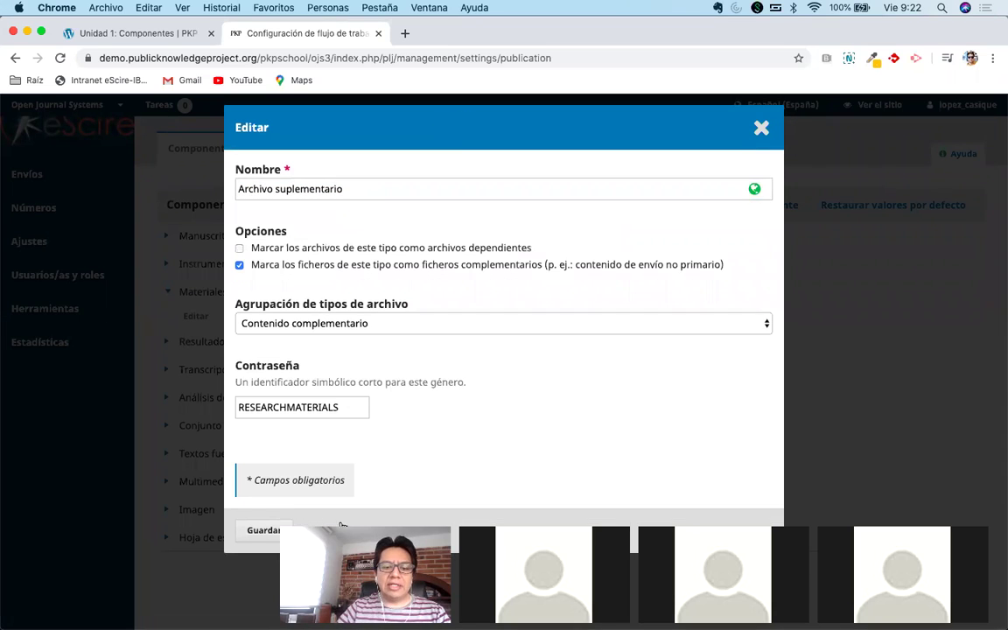
click(260, 531)
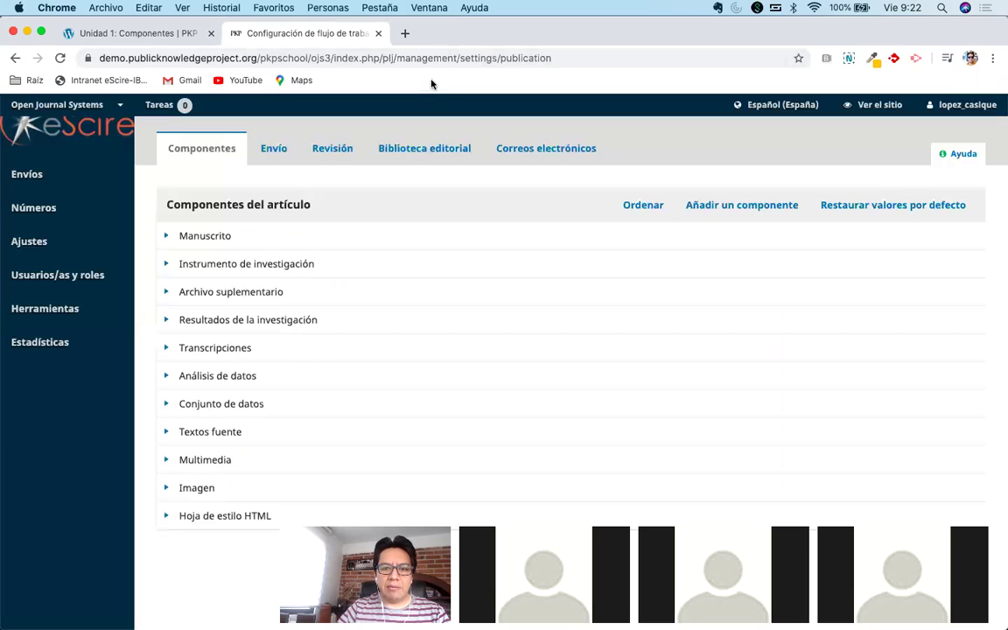
Load Google Calendar's week view in a new tab and detach it into a separate window.
click(404, 35)
text(cale)
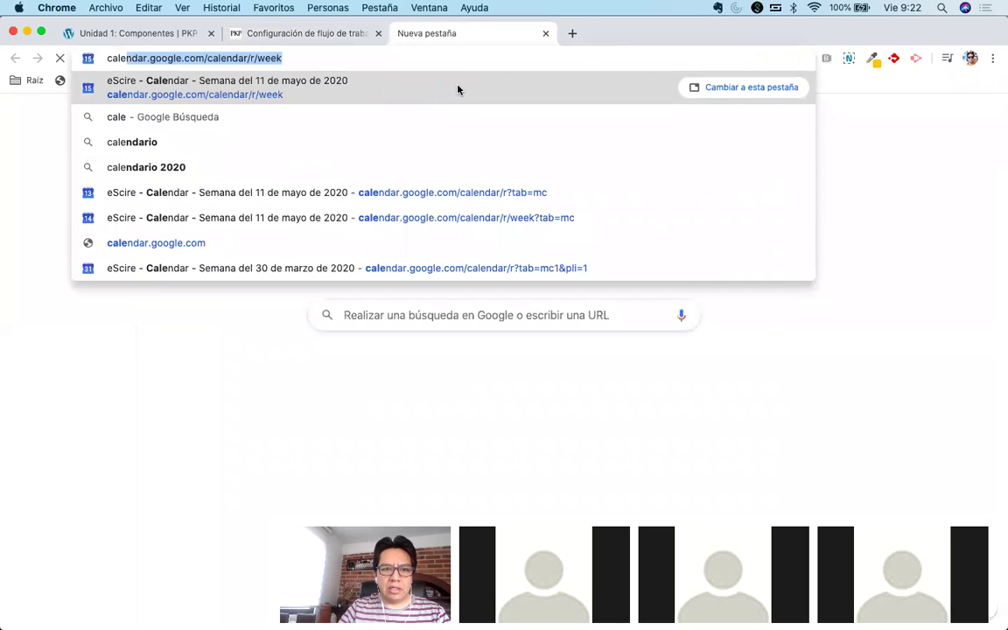
click(456, 89)
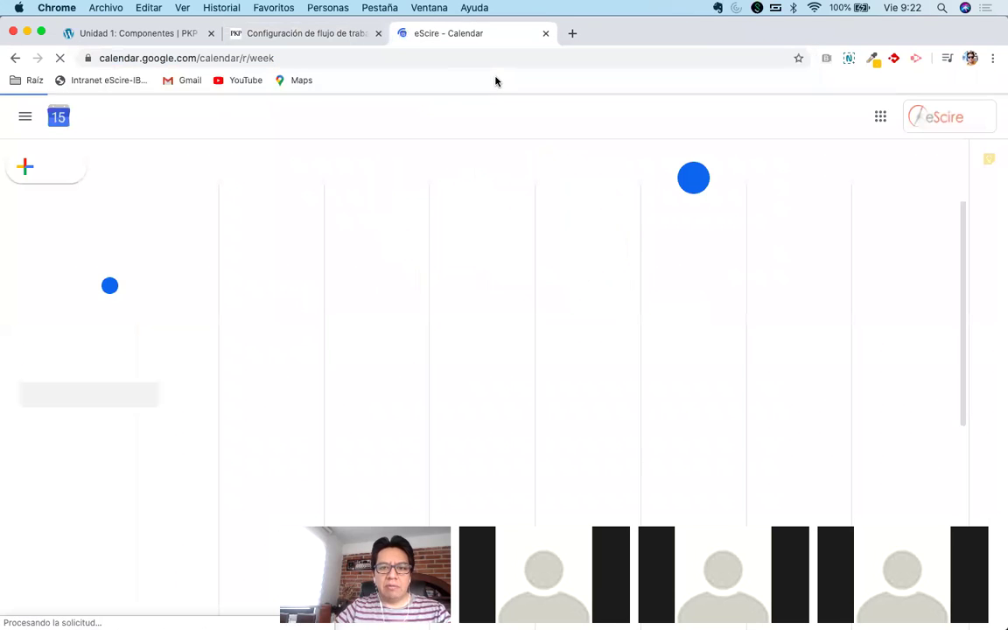
drag(476, 39, 1007, 209)
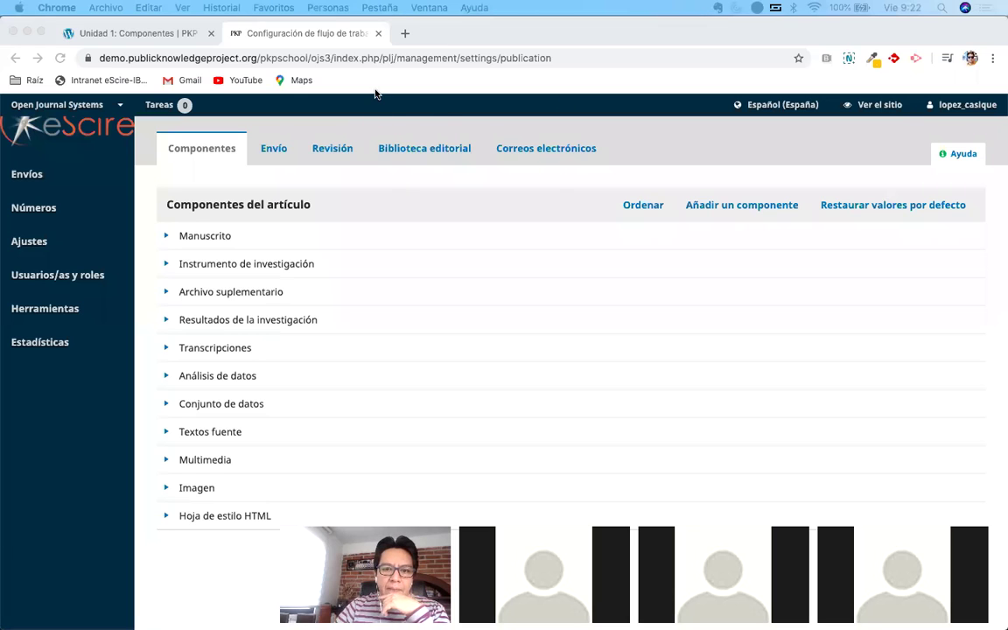
click(341, 91)
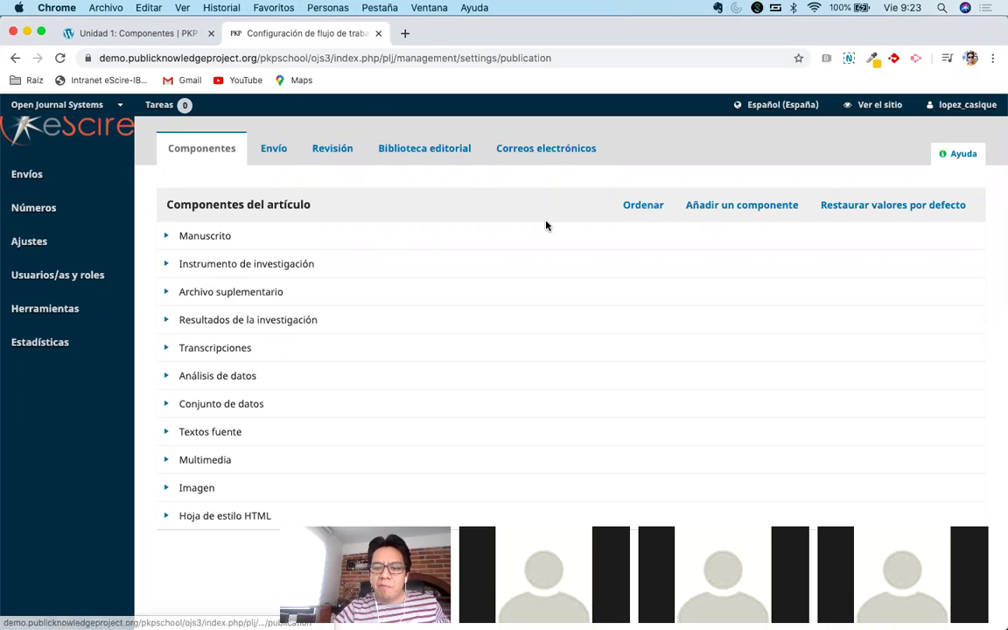
Reorder components so Archivo suplementario sits above Instrumento de investigación, then return to the PKP School lesson.
click(649, 206)
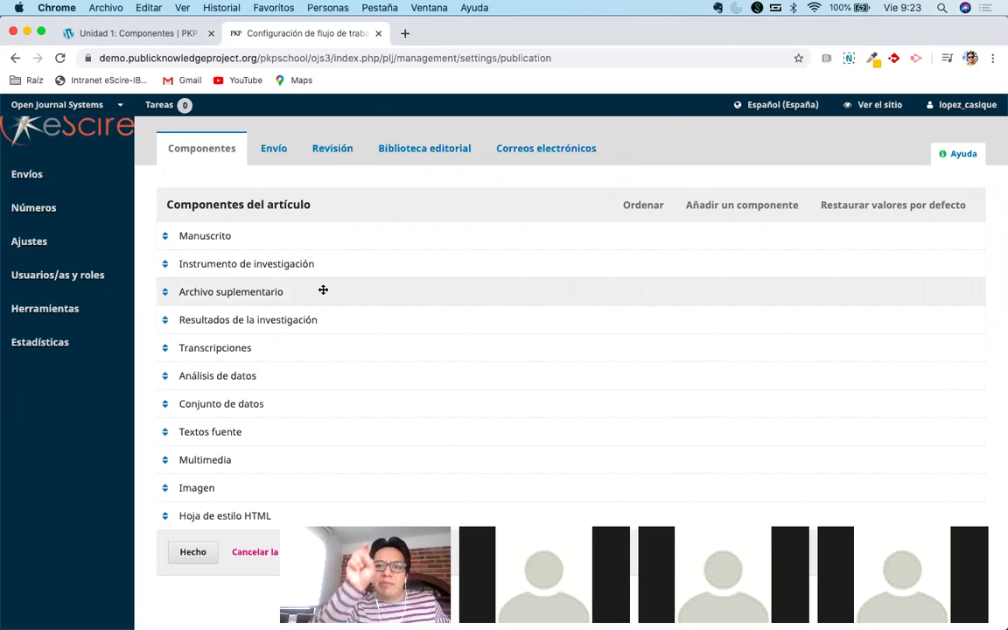
drag(312, 290, 309, 261)
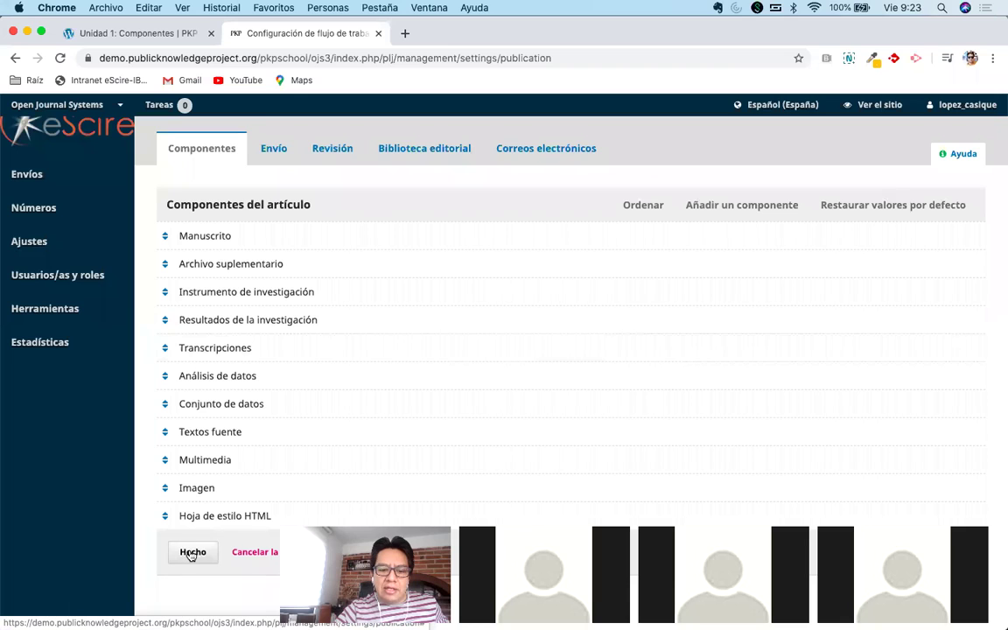
click(192, 552)
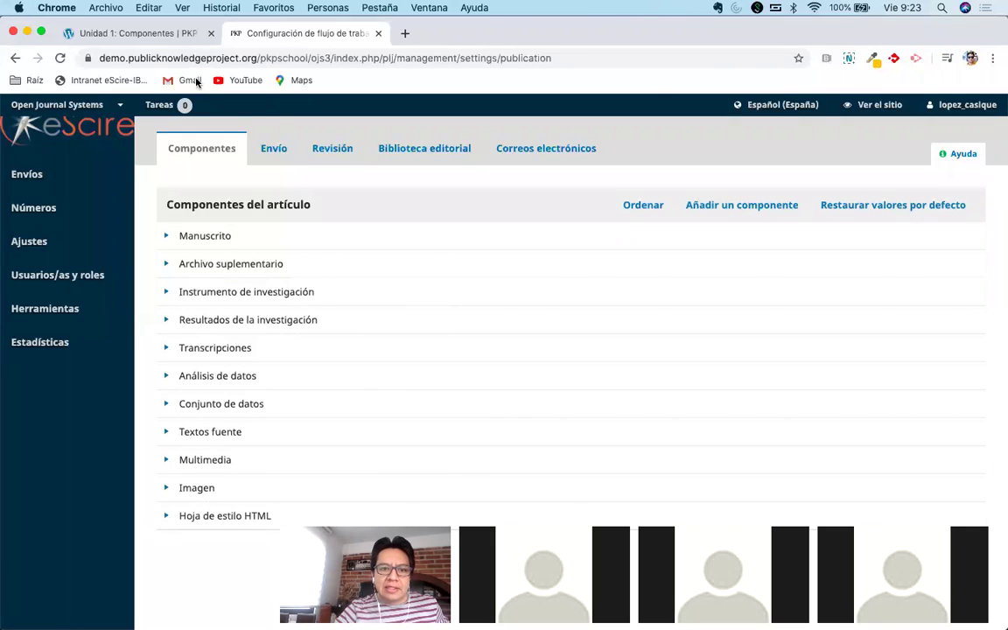
click(133, 32)
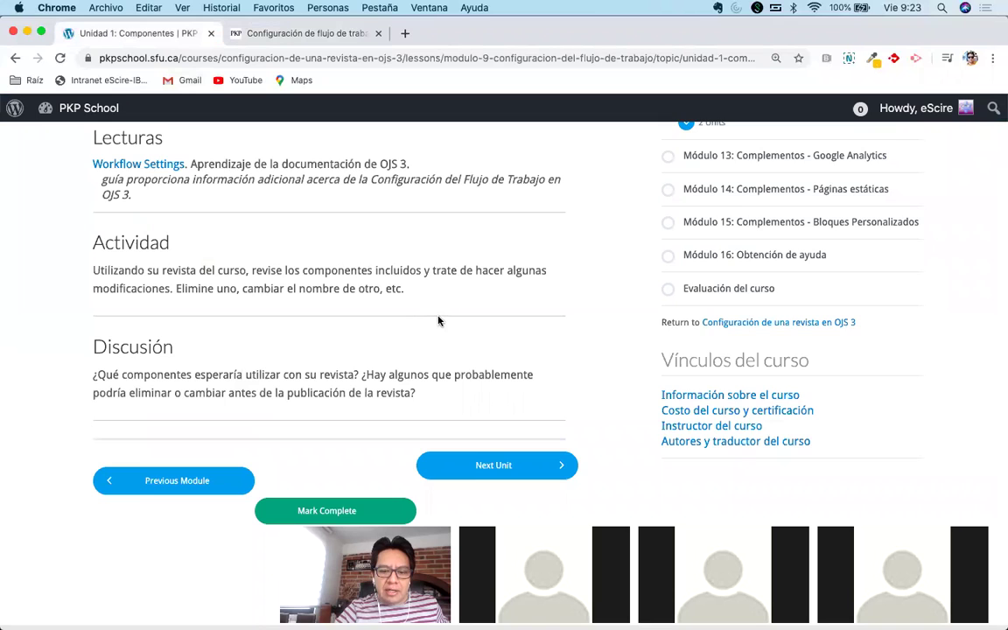
Mark Unidad 1: Componentes complete to advance to the Unidad 2: Presentación lesson.
scroll(439, 321, down, 1)
scroll(439, 321, down, 1)
scroll(439, 321, up, 2)
scroll(439, 321, down, 2)
scroll(439, 321, up, 2)
scroll(439, 321, down, 2)
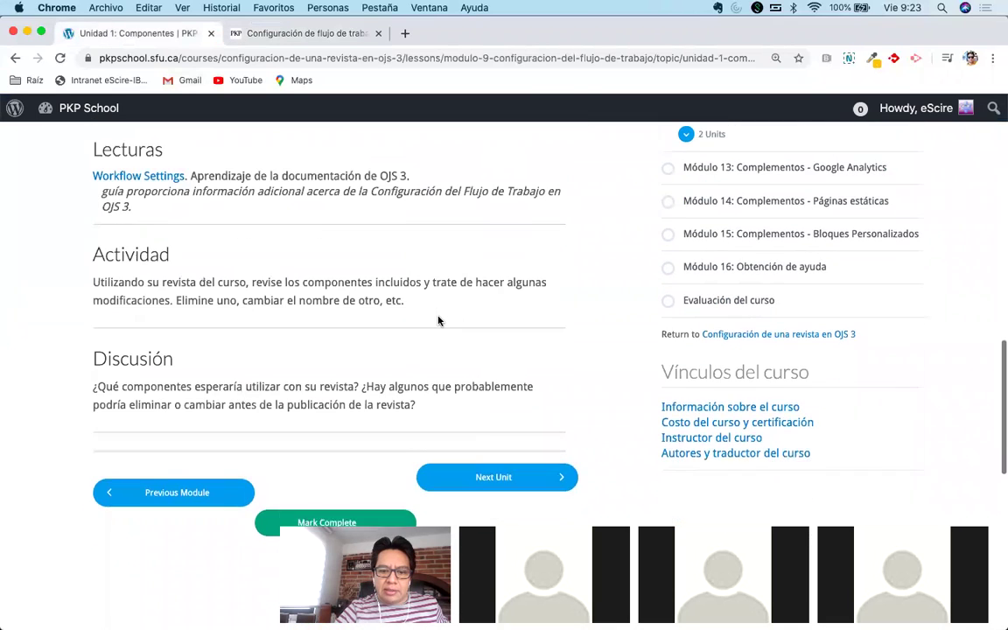
scroll(343, 455, down, 2)
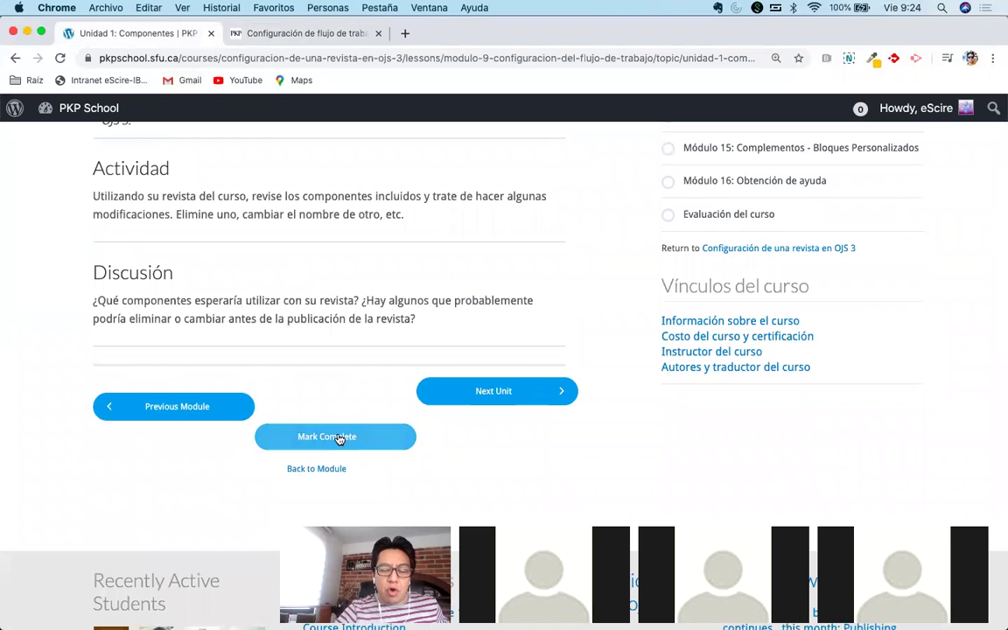
click(349, 430)
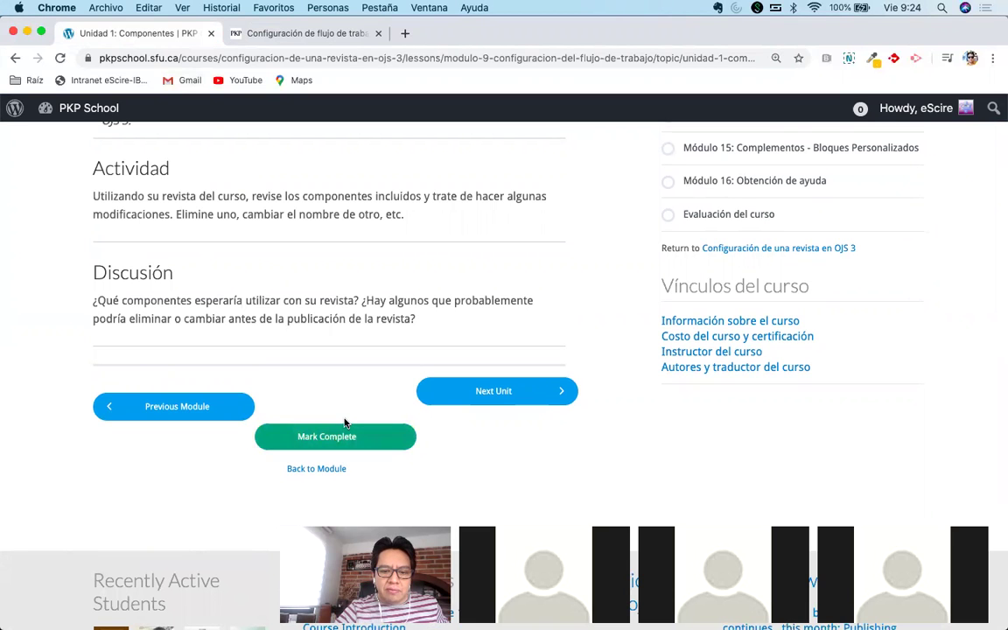
scroll(345, 422, up, 5)
scroll(345, 423, down, 5)
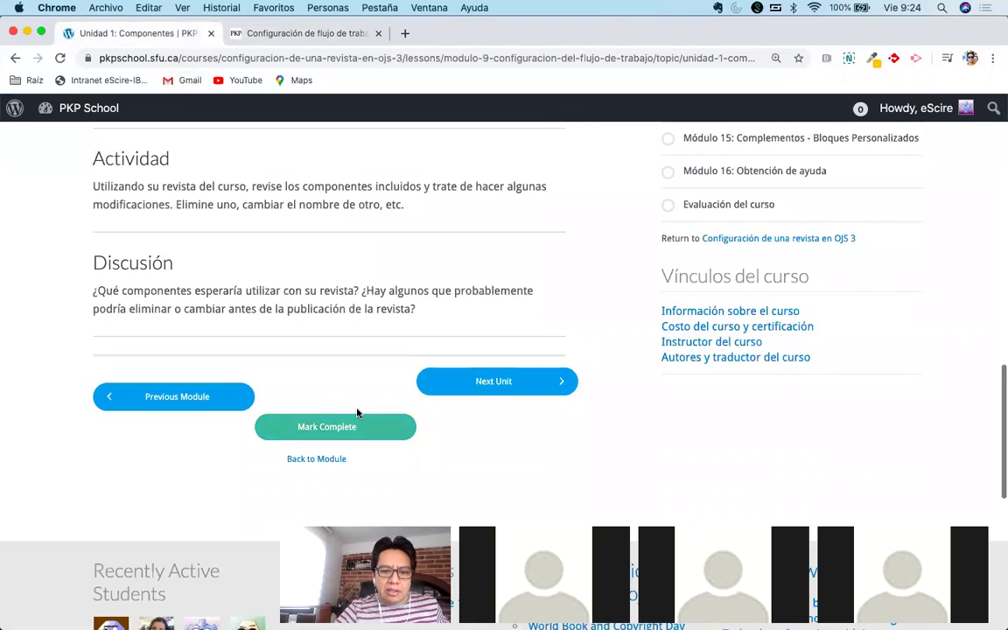
click(337, 428)
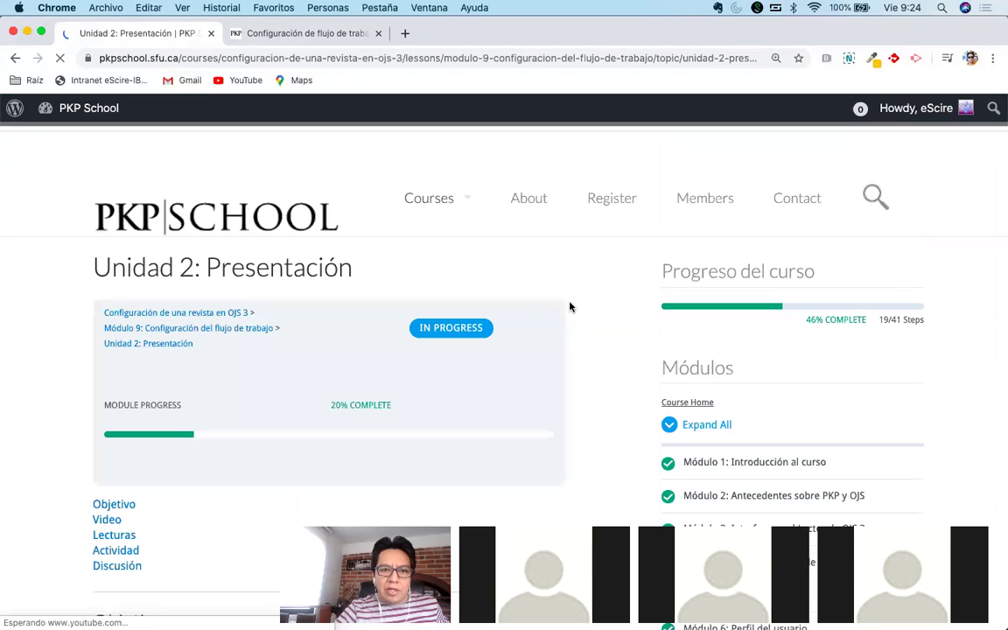
Scroll through the Unidad 2 lesson and start the Module 9 Unit 2: Submission video.
scroll(570, 307, down, 5)
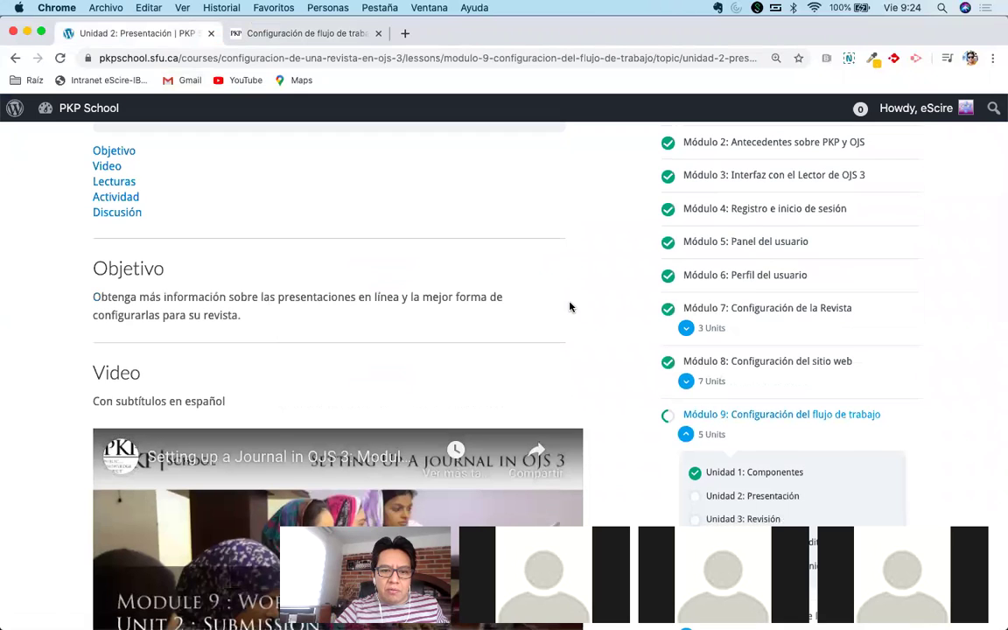
scroll(570, 306, down, 3)
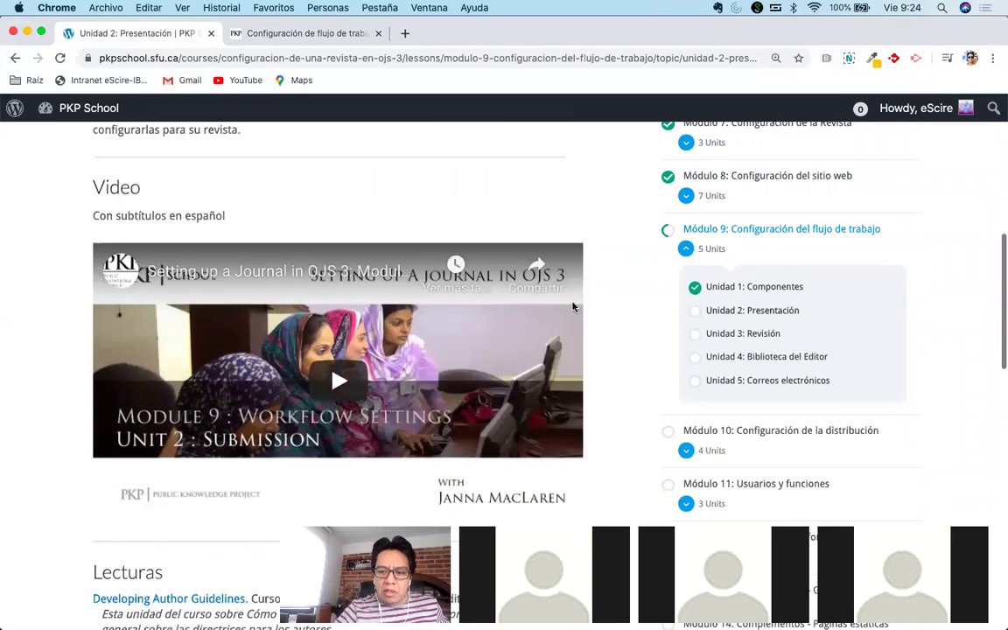
scroll(634, 322, down, 3)
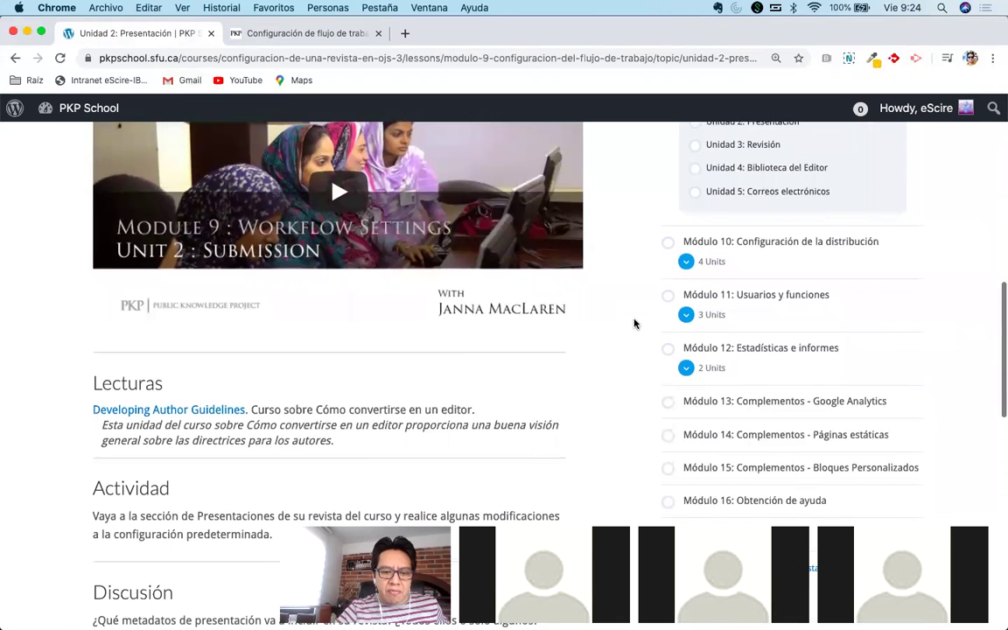
scroll(635, 324, down, 1)
scroll(634, 324, down, 2)
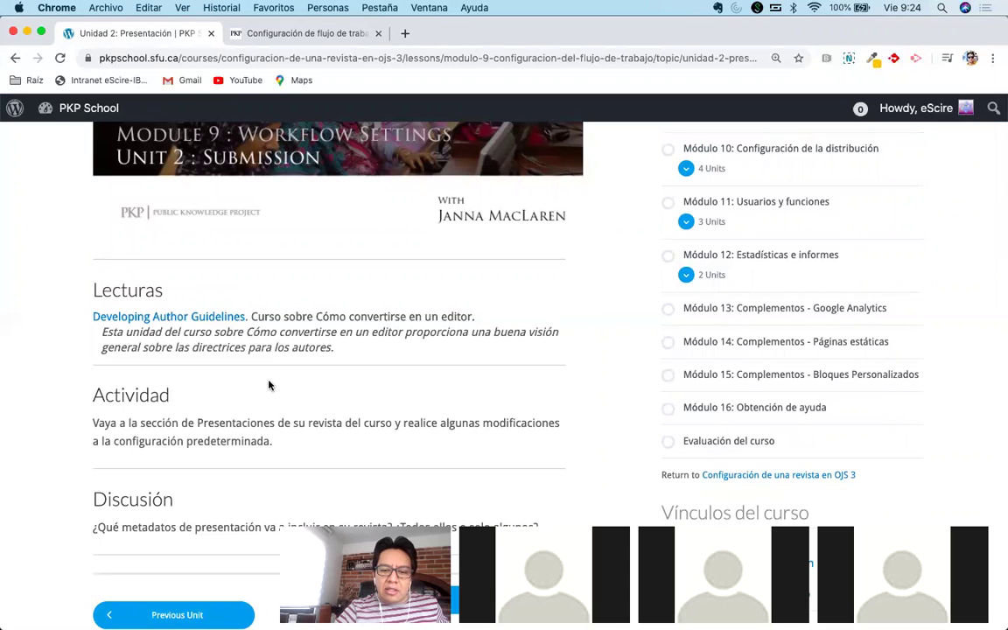
scroll(269, 385, up, 4)
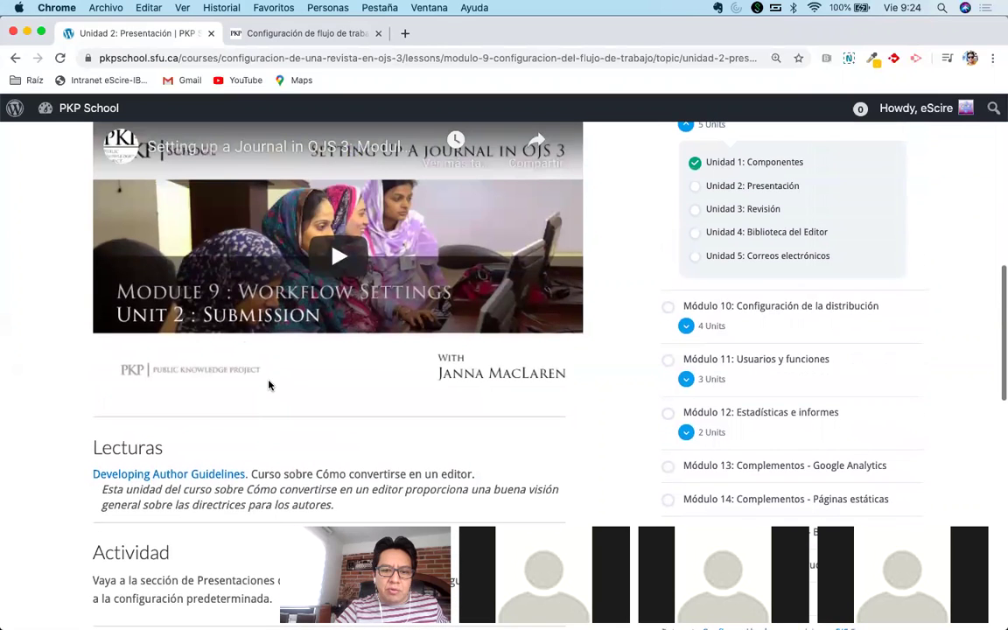
click(263, 388)
scroll(264, 387, up, 1)
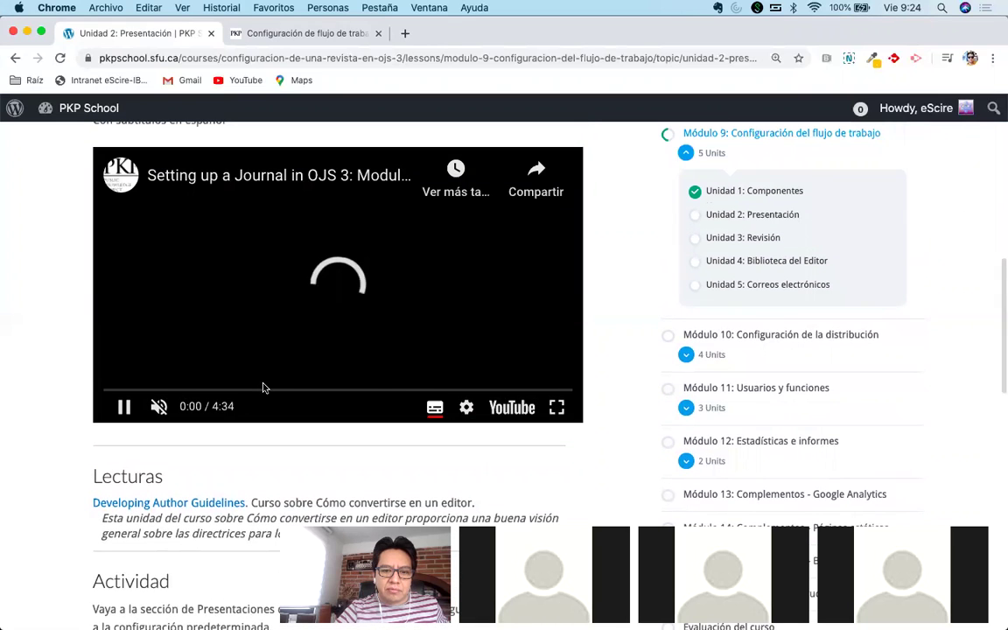
Skip the Submission video ahead to the Author Guidelines part and pause it at 0:57.
click(299, 391)
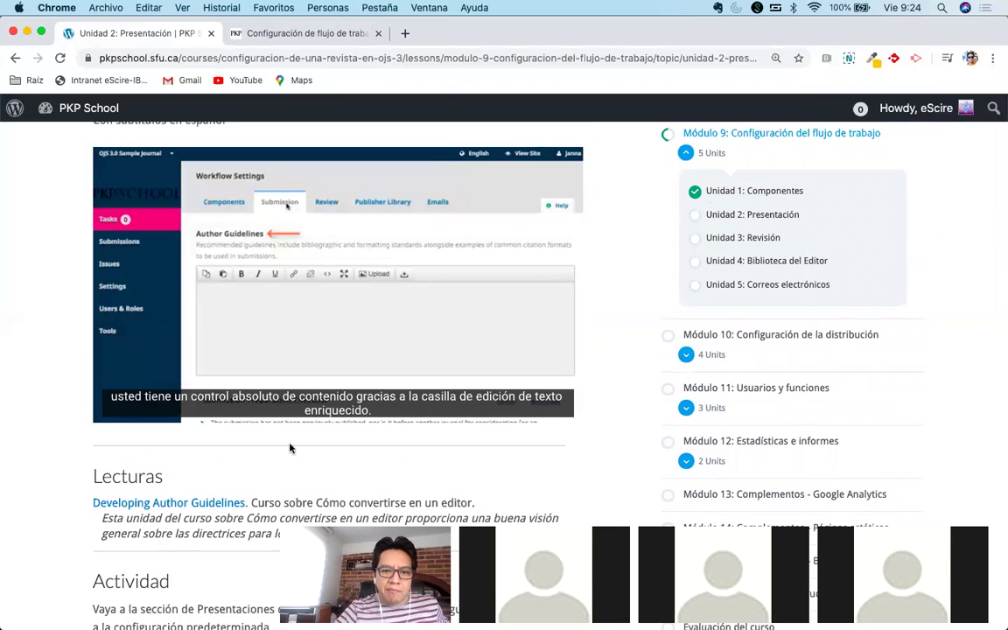
mouse_move(140, 368)
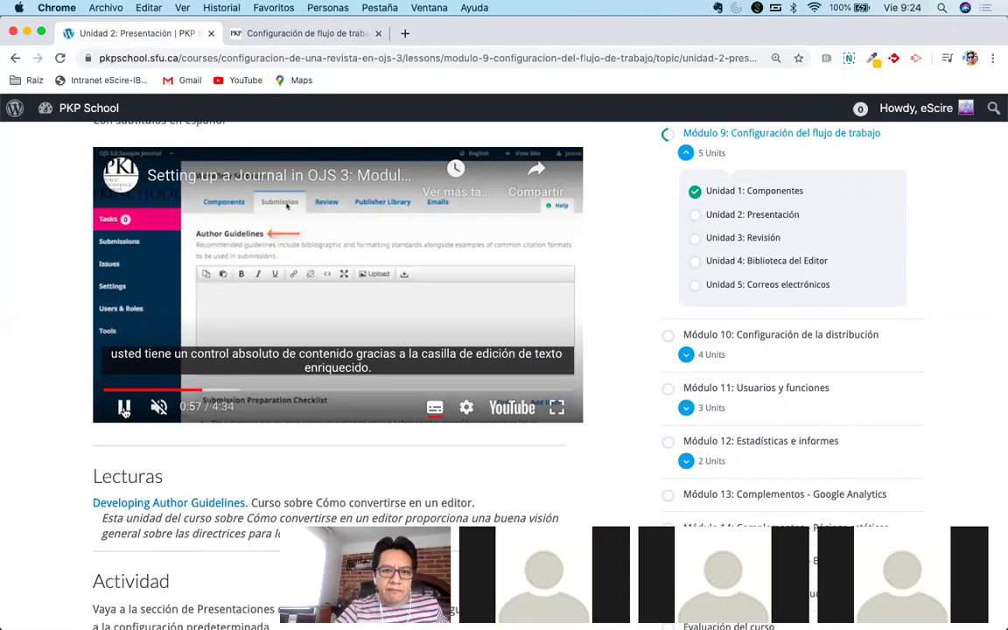
click(124, 409)
click(290, 35)
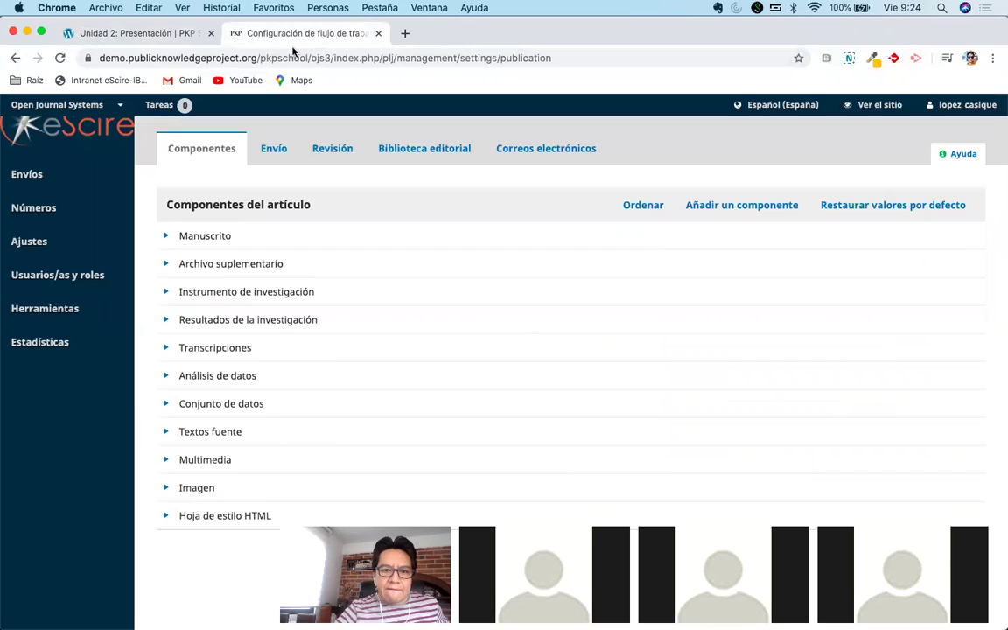
mouse_move(68, 248)
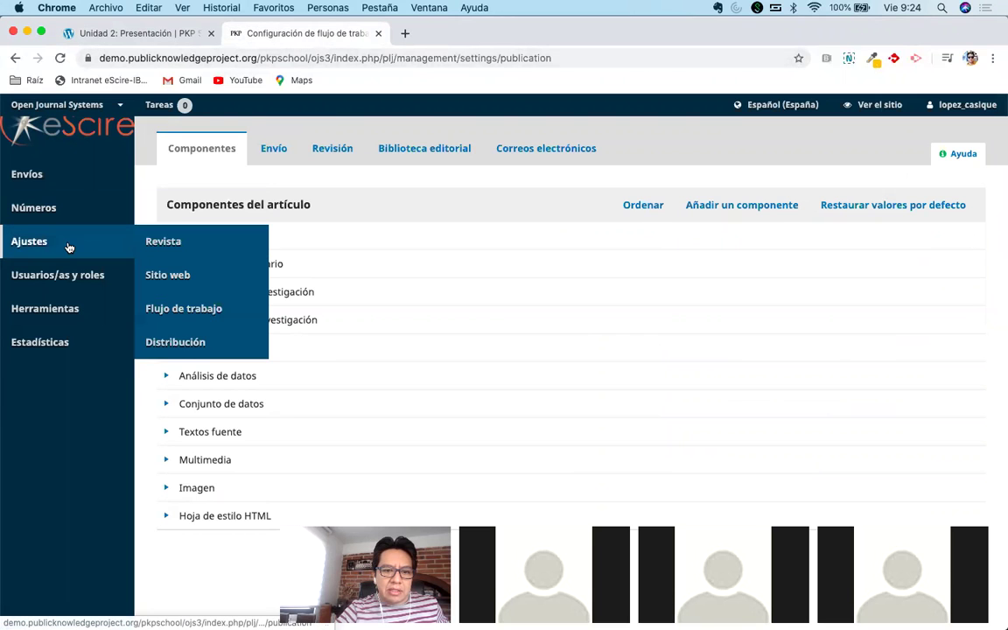
click(131, 33)
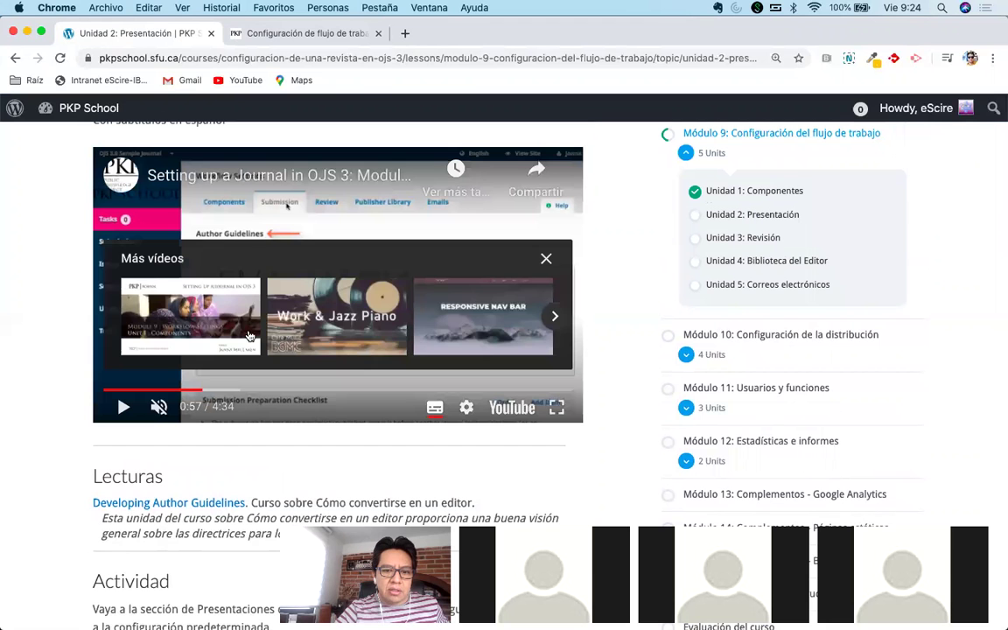
Resume the video through its checklist and privacy statement parts, then open OJS's Envío settings.
key(space)
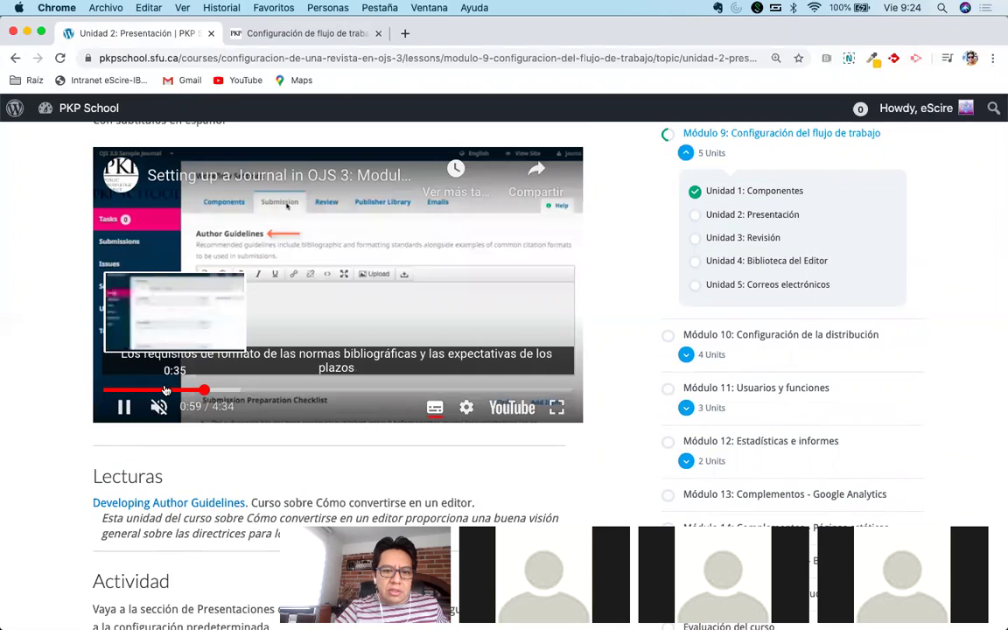
drag(166, 390, 258, 391)
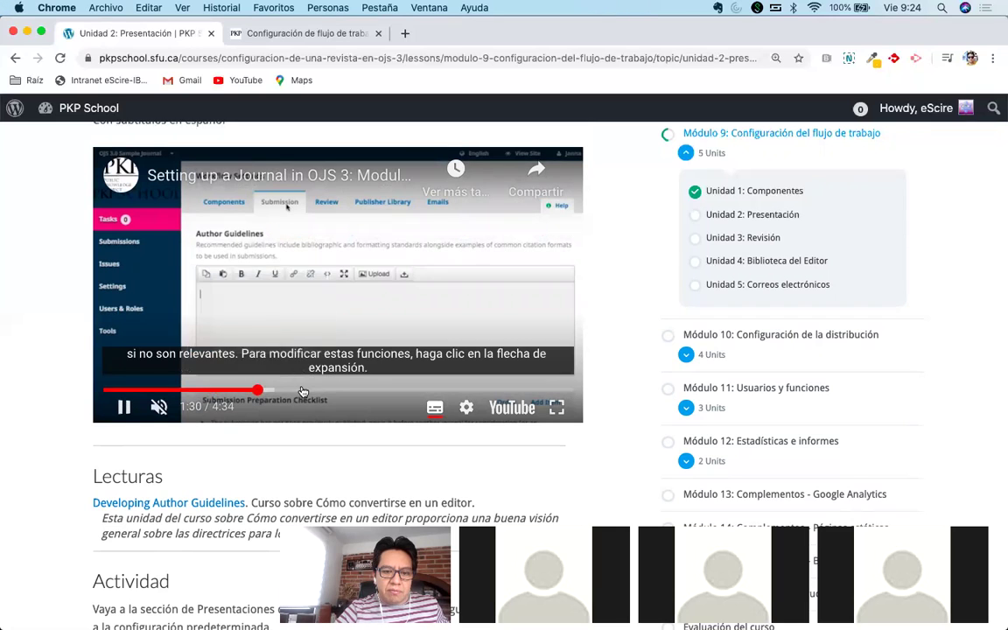
click(312, 390)
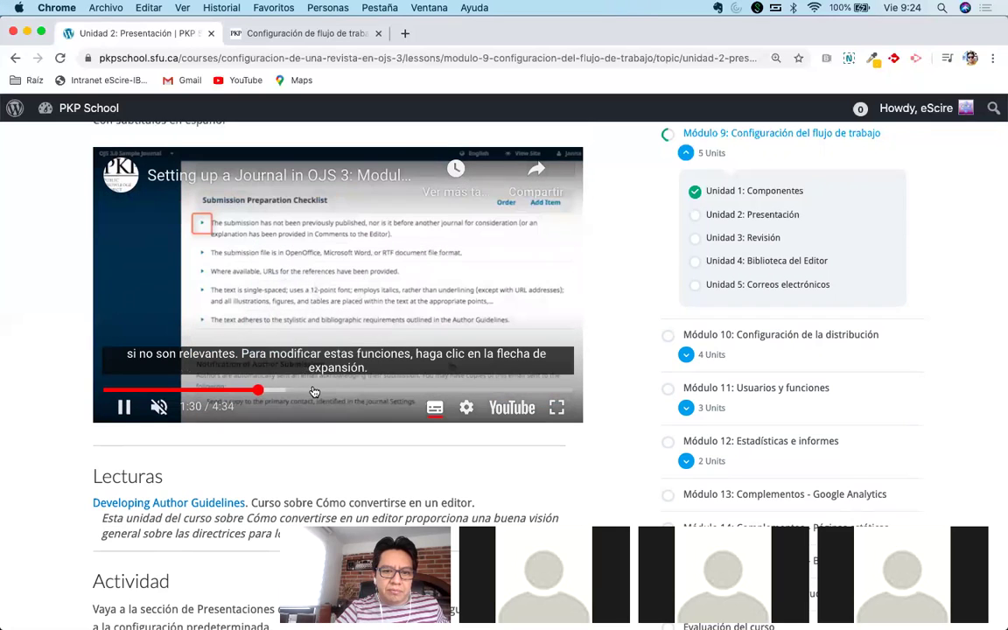
click(409, 390)
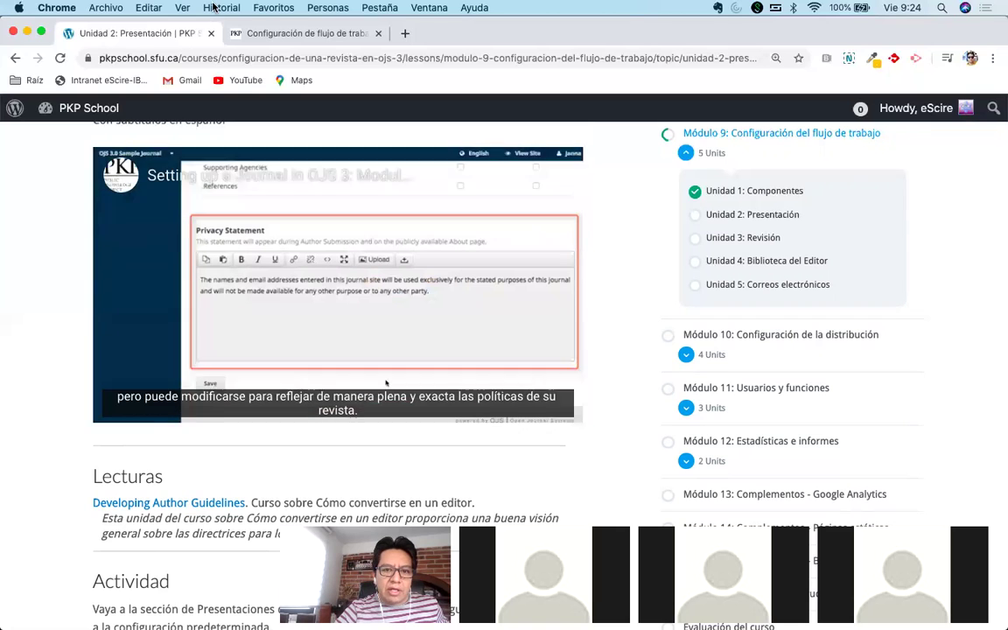
click(283, 35)
click(272, 149)
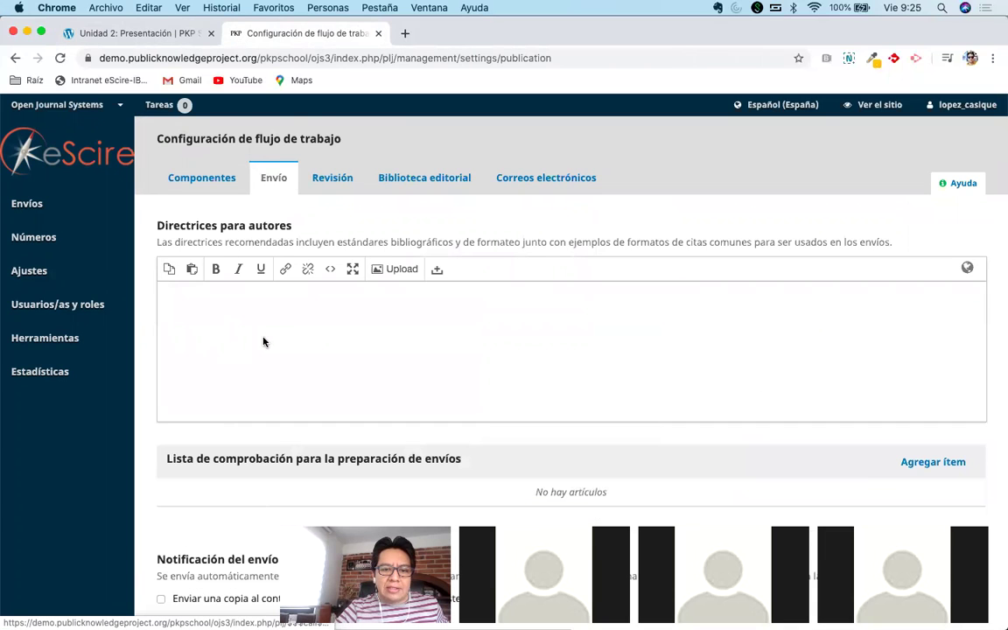
scroll(264, 343, down, 3)
scroll(263, 343, down, 1)
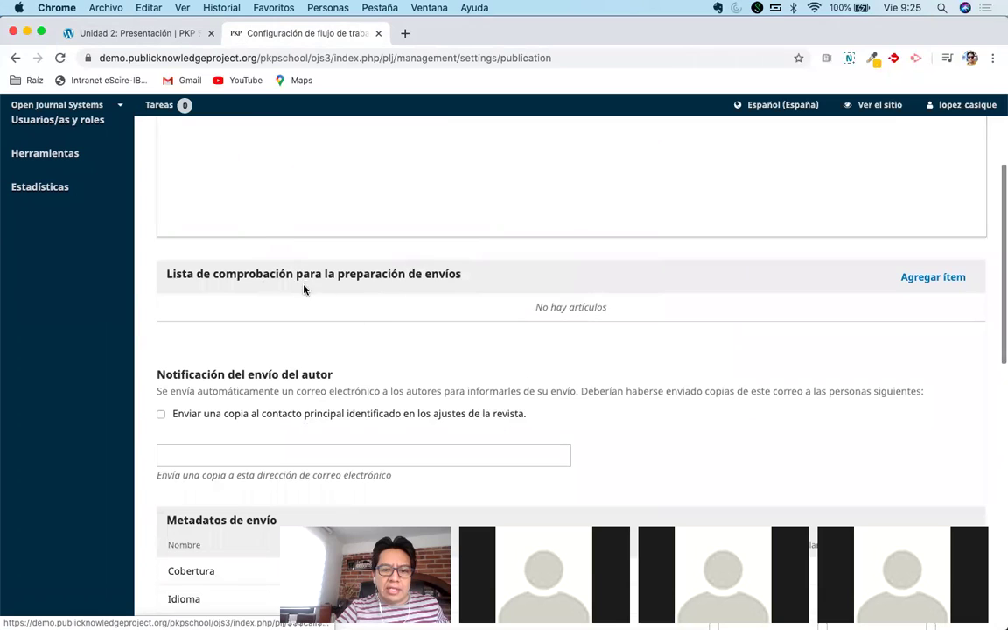
scroll(506, 334, down, 2)
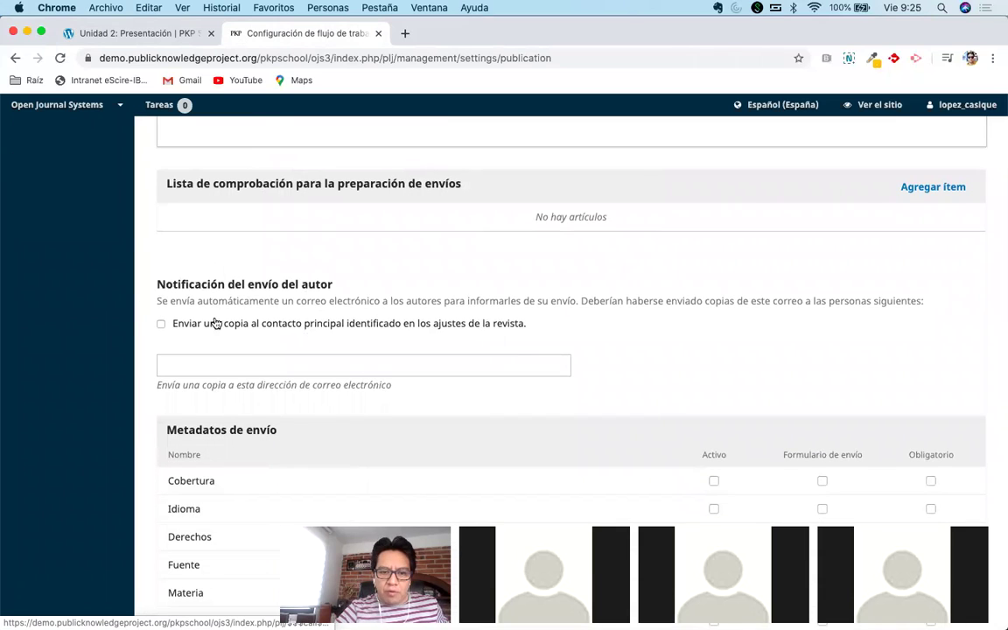
scroll(186, 355, down, 8)
scroll(208, 453, down, 5)
scroll(236, 427, up, 12)
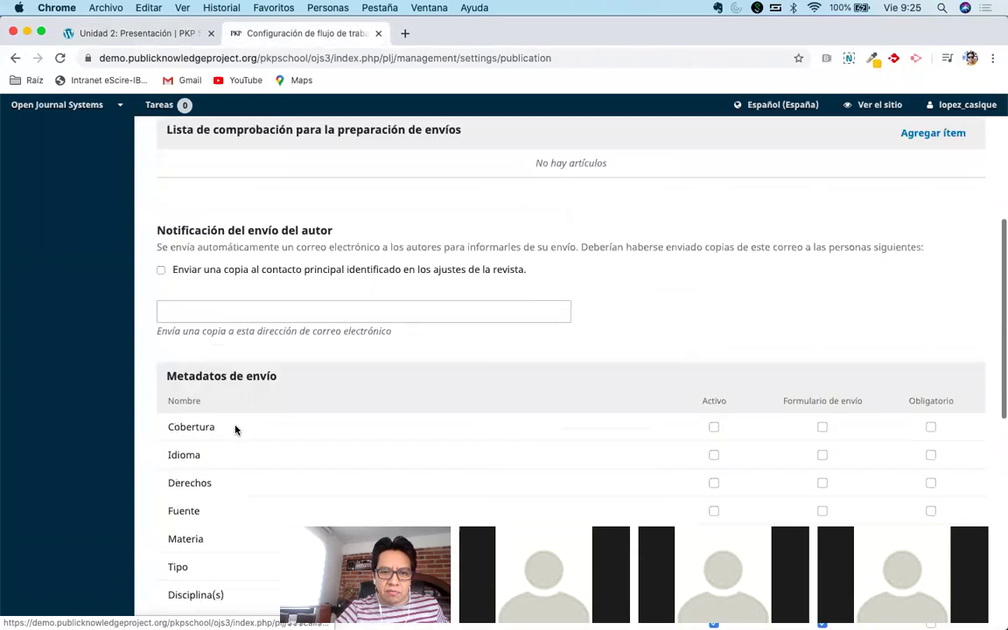
scroll(235, 428, up, 8)
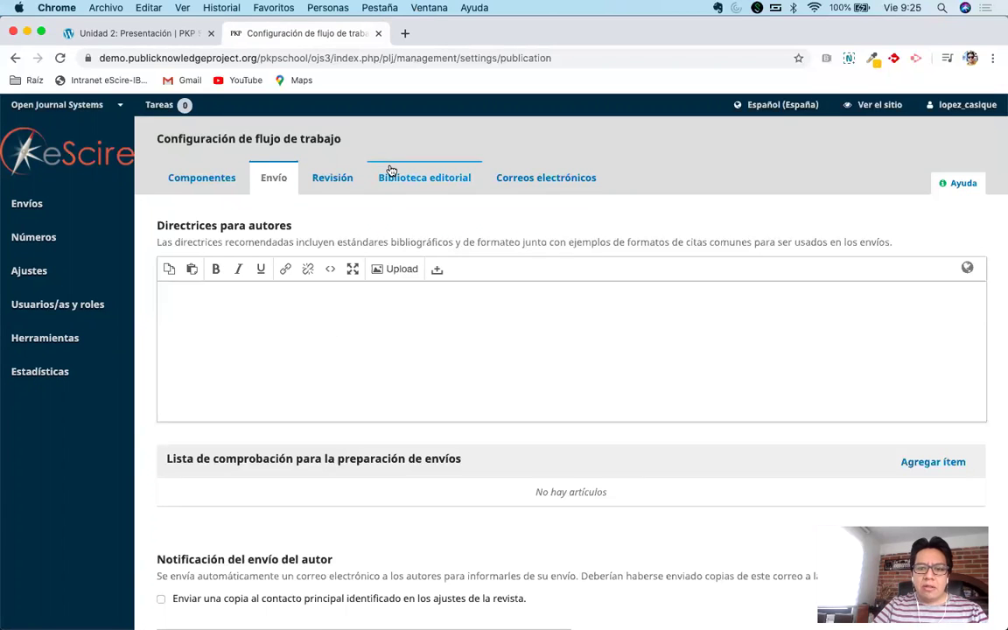
click(345, 318)
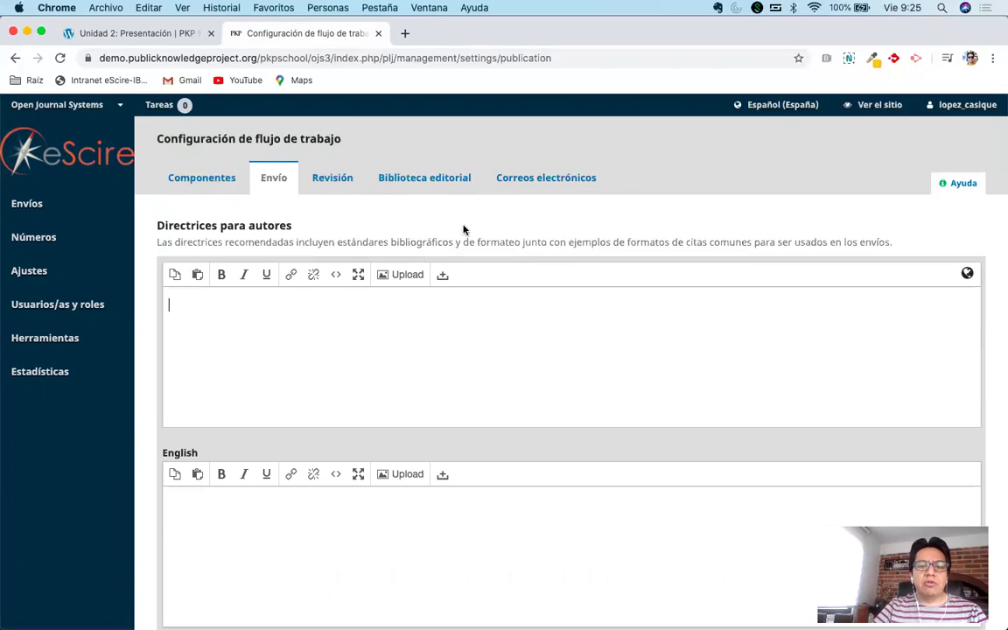
Enter 'Directrices para el autor' in the Directrices para autores editor.
click(461, 229)
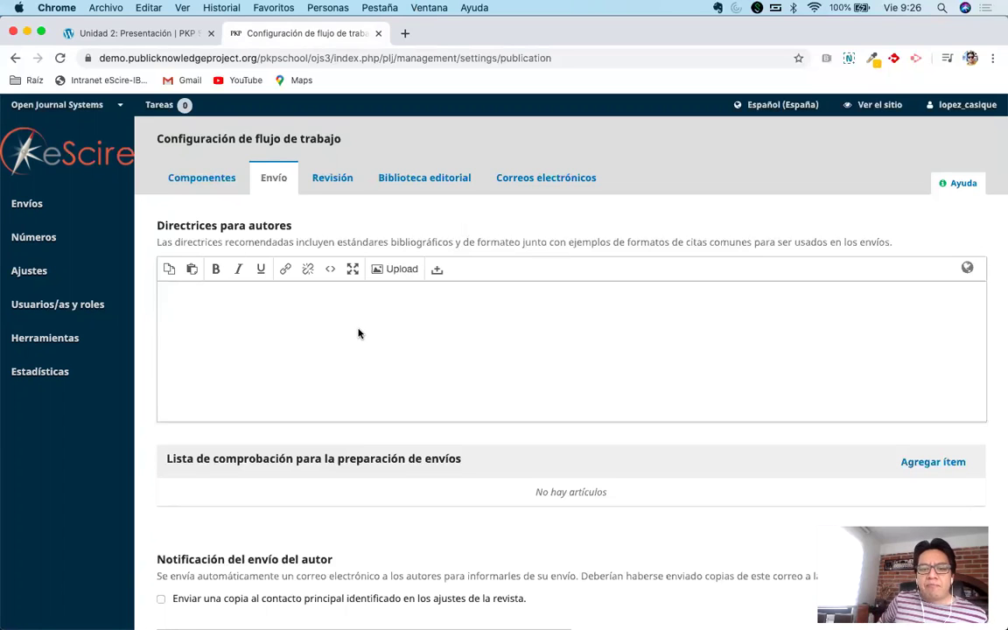
scroll(406, 330, down, 5)
scroll(406, 331, up, 5)
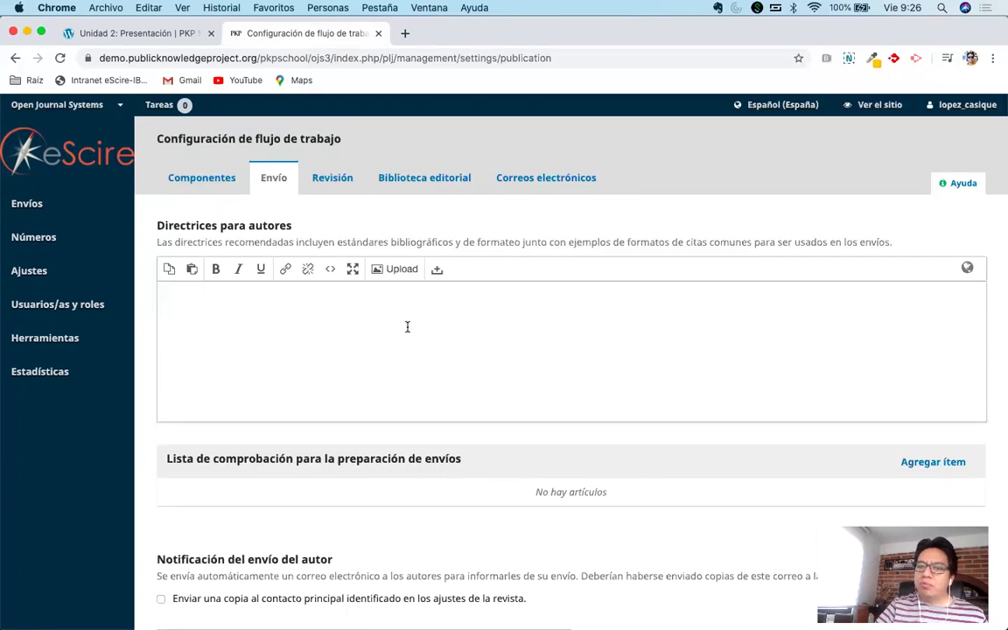
click(406, 328)
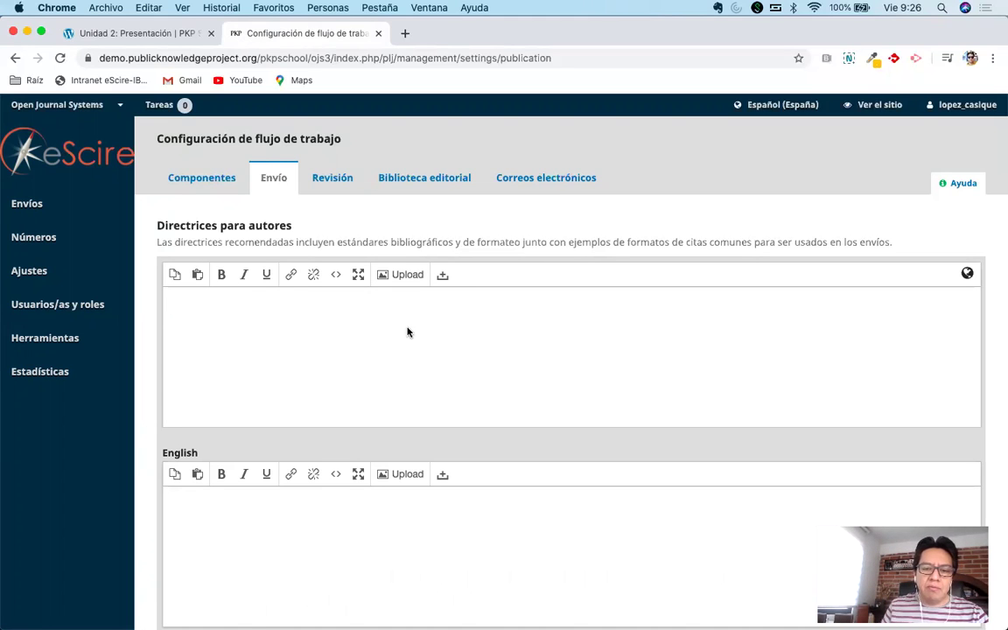
click(517, 221)
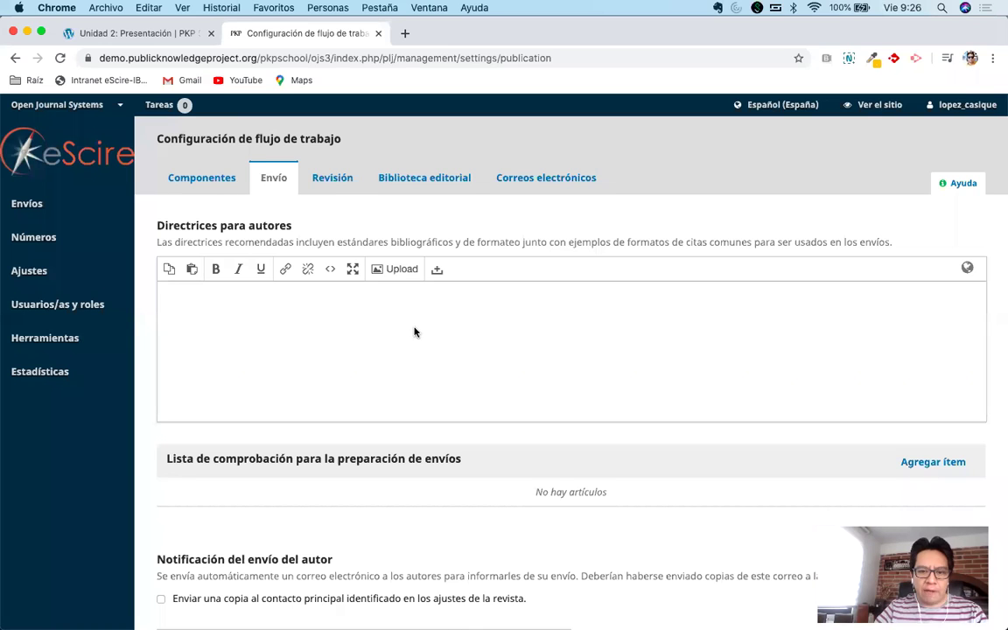
scroll(413, 332, down, 3)
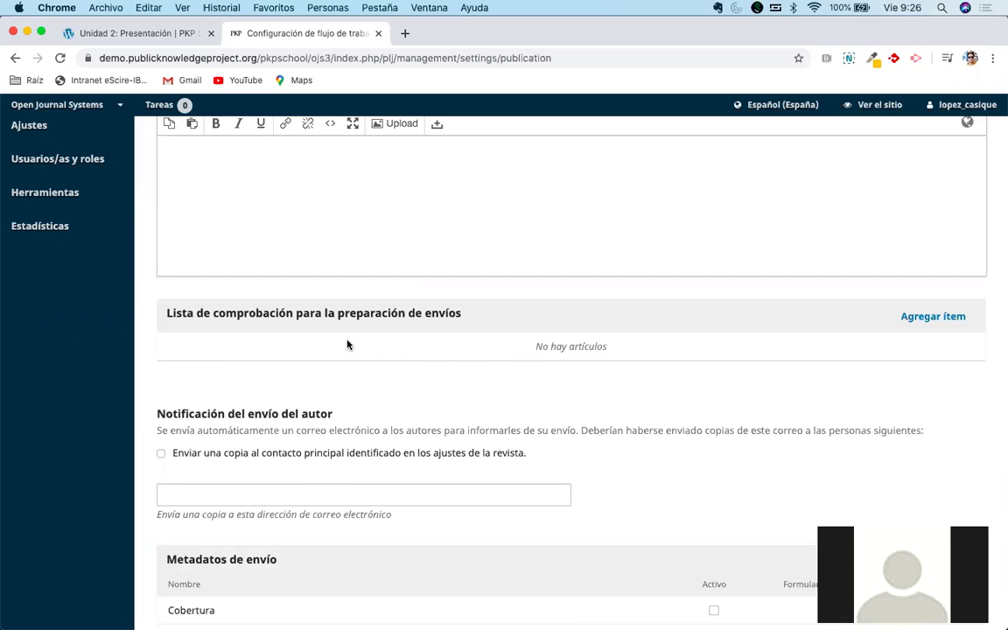
scroll(346, 344, up, 3)
click(389, 308)
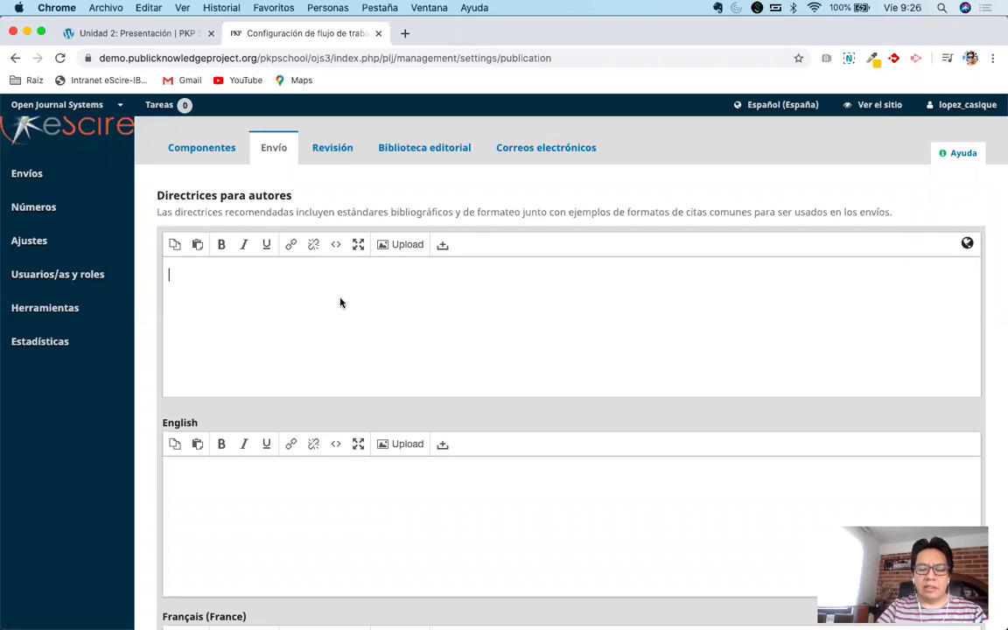
text(Directrices p)
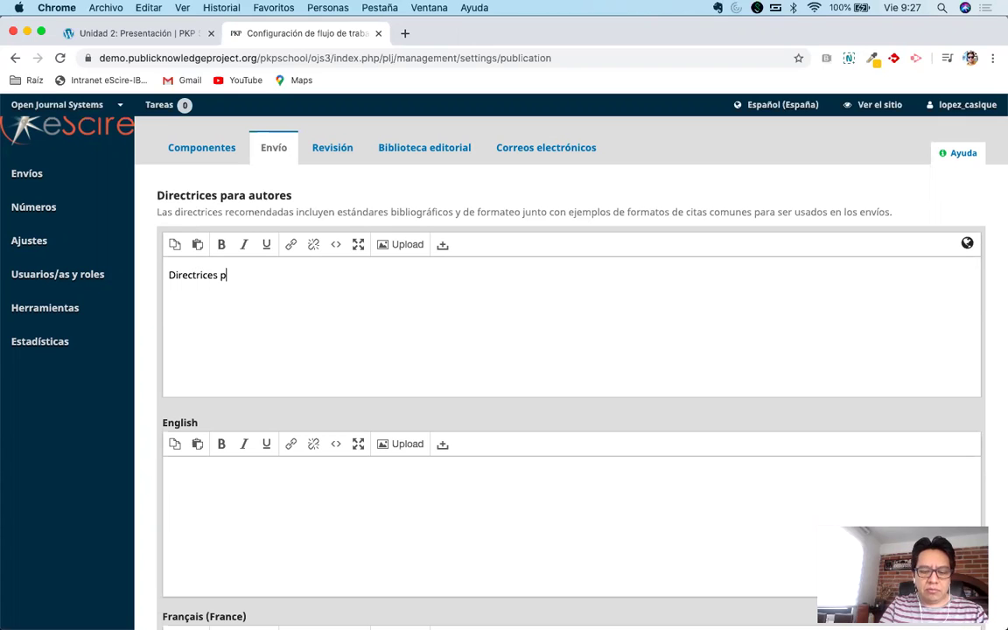
text(ara el autor)
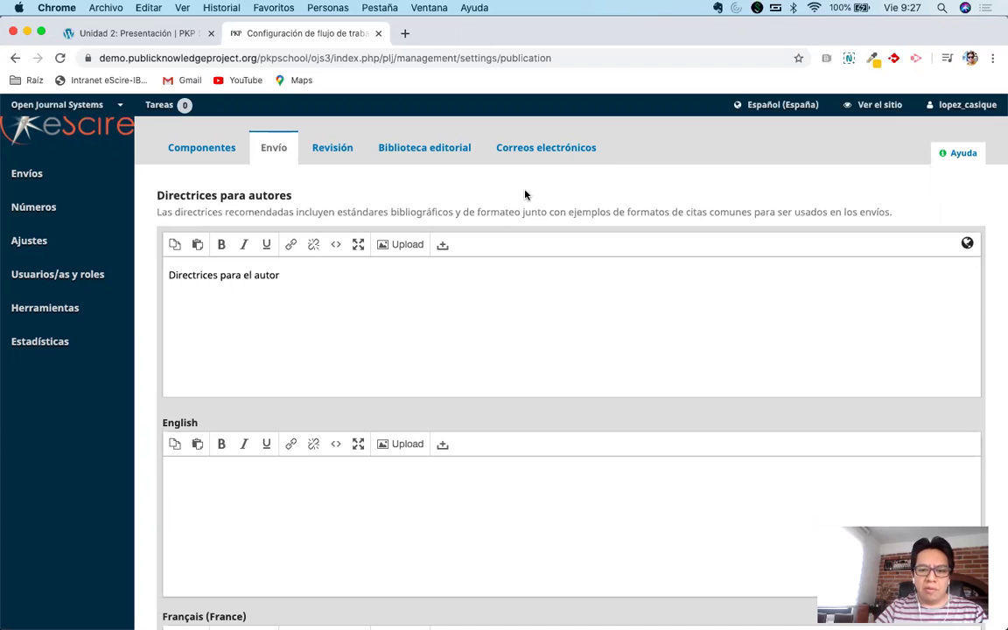
click(524, 193)
scroll(477, 290, down, 2)
scroll(477, 289, down, 2)
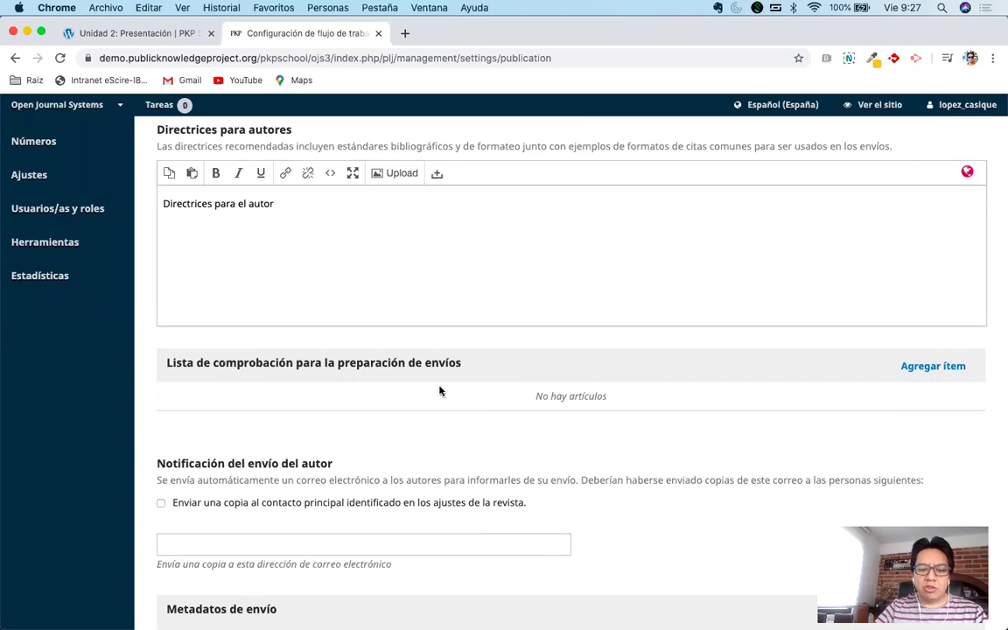
scroll(481, 410, down, 2)
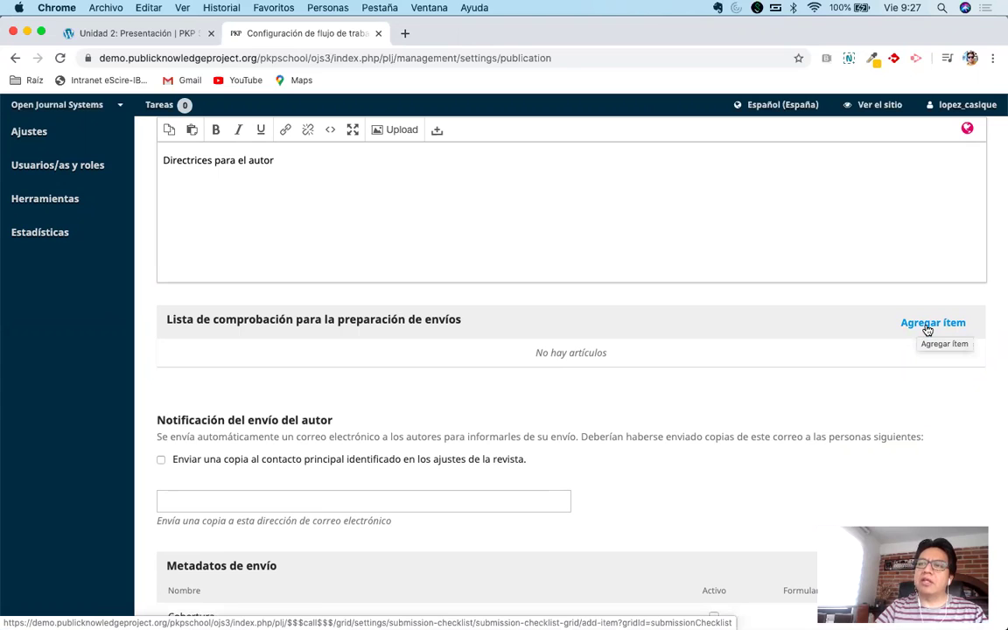
Add and save the checklist item "El manuscrito debe ser original".
click(927, 328)
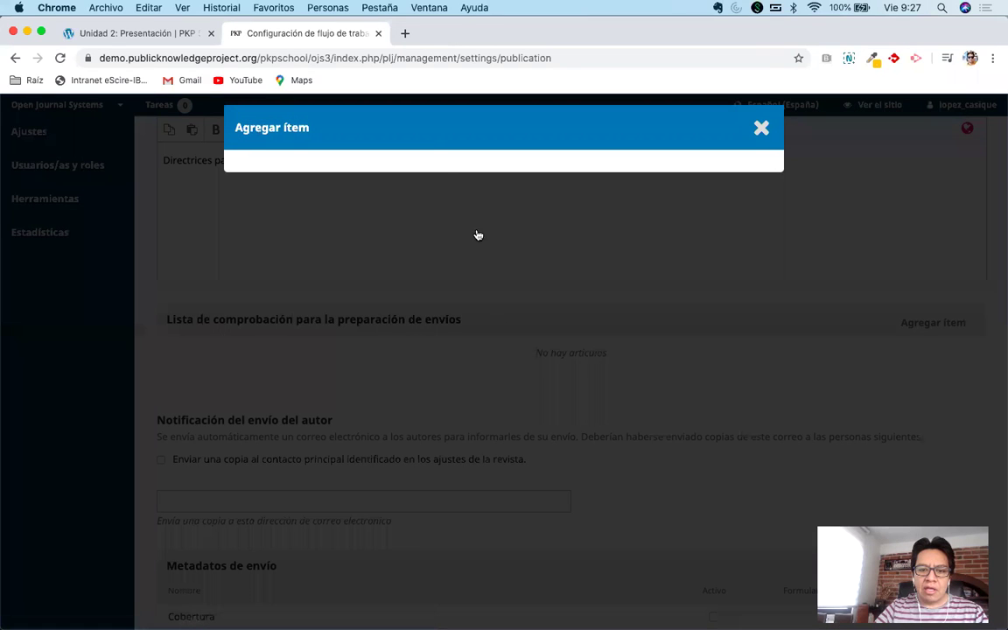
click(379, 213)
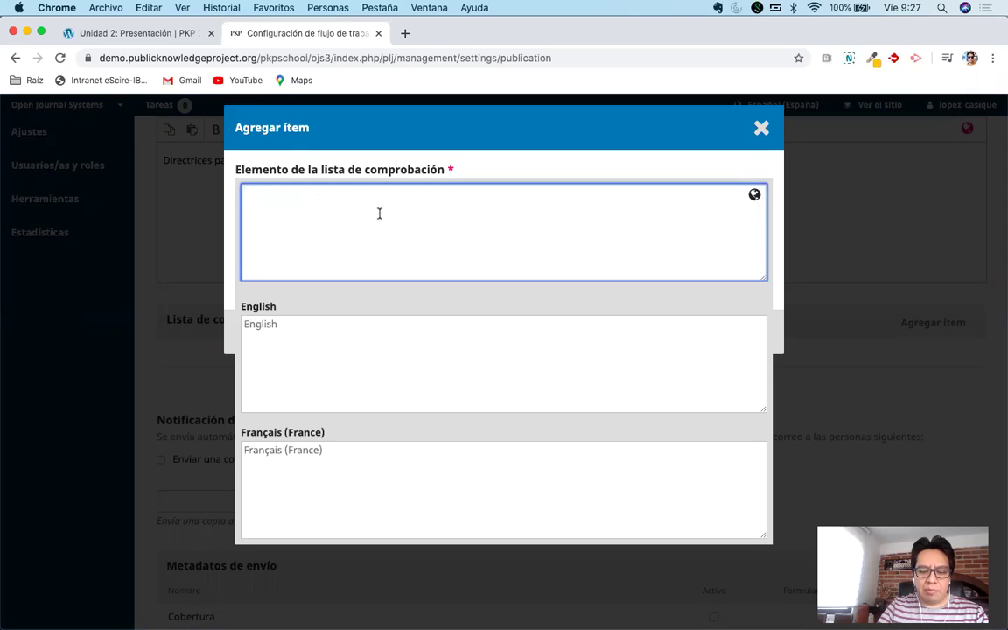
text(E)
key(BackSpace)
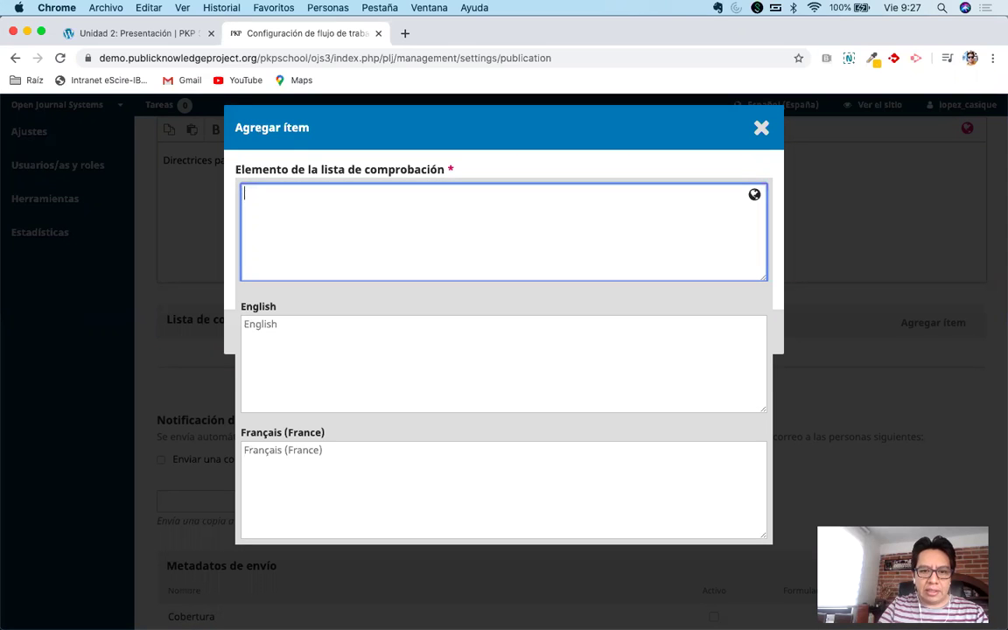
text(El  manuscrito debe ser original)
click(456, 122)
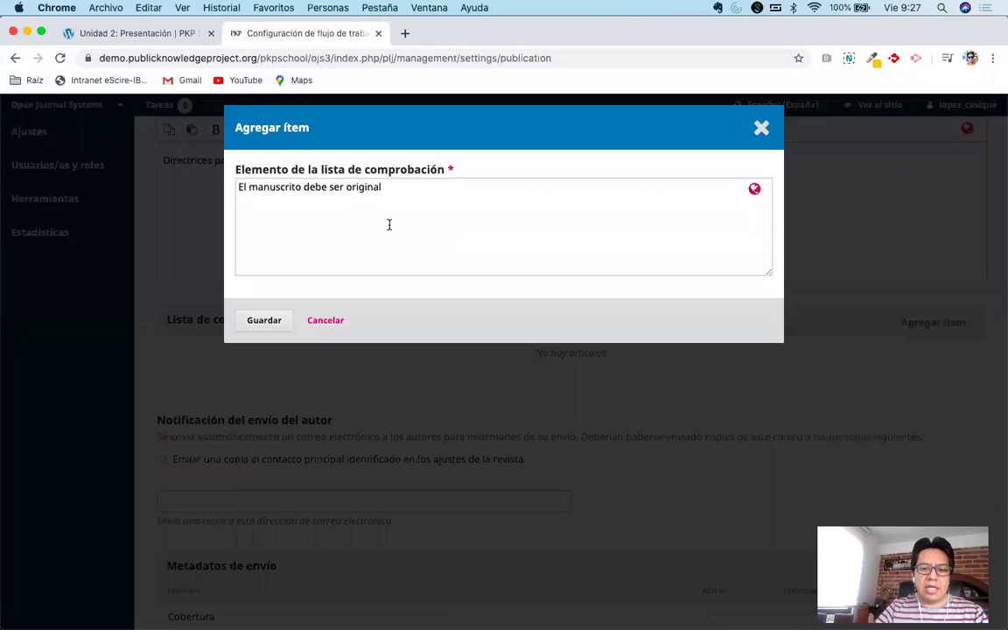
click(254, 322)
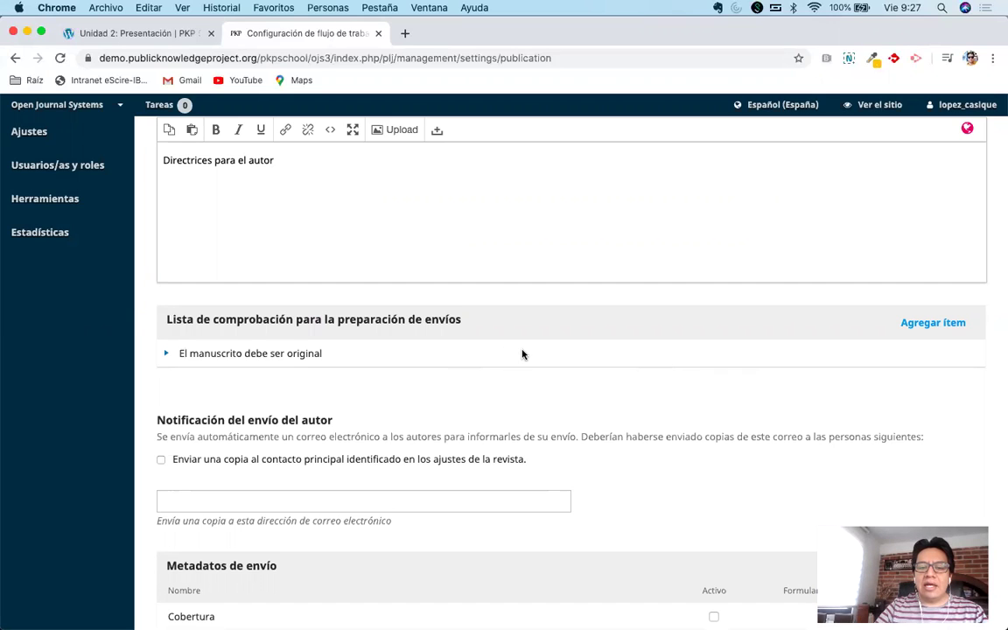
scroll(522, 354, down, 1)
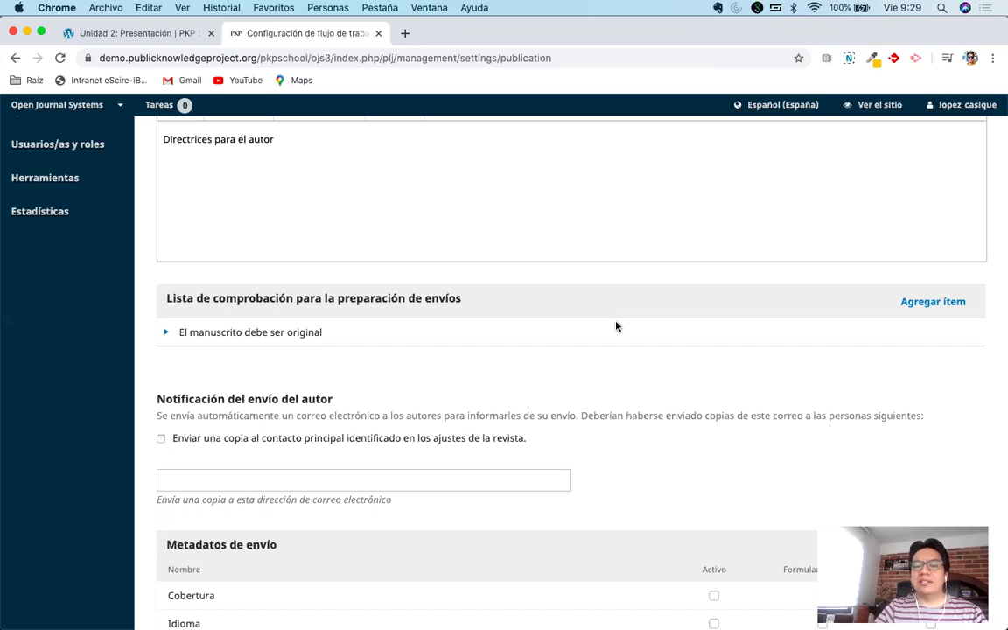
Start a new entry with Agregar ítem beside the submission preparation checklist heading.
click(923, 303)
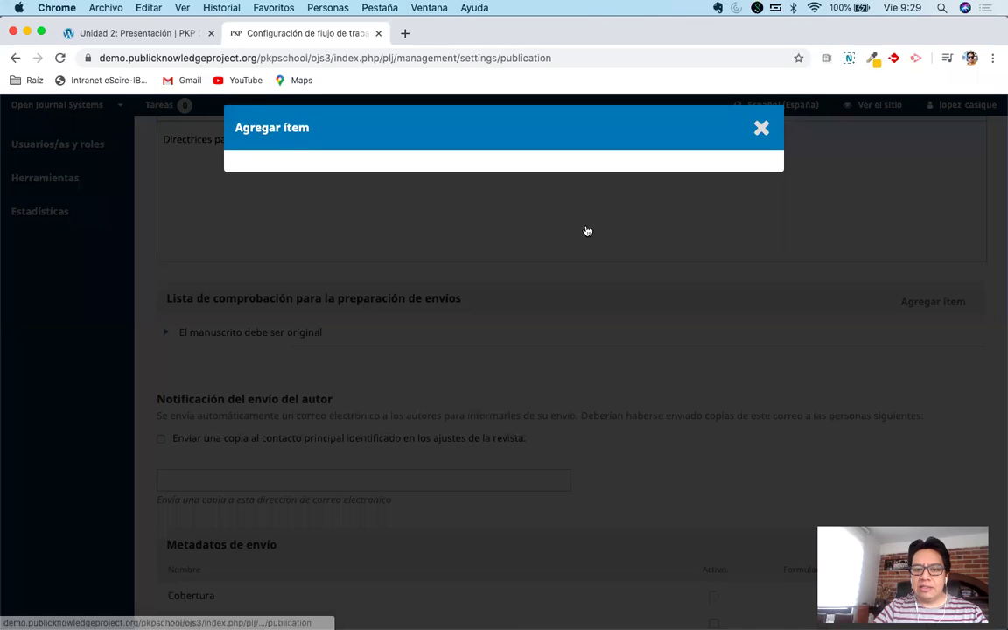
Enter and save "Los archivos complementarios deben enviarse por aparte" as the second checklist item.
click(392, 200)
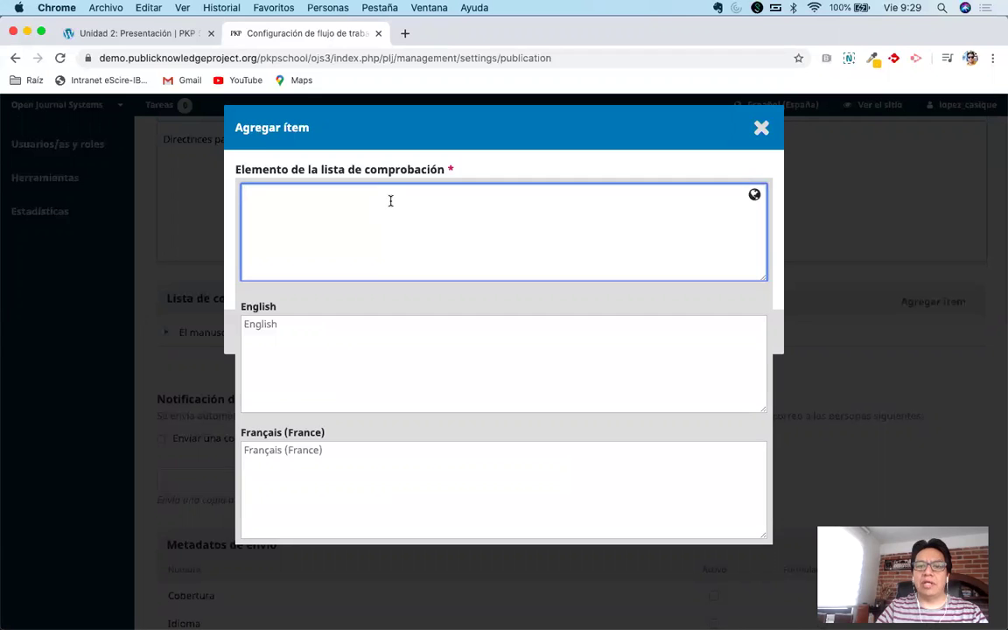
text(La simag)
key(BackSpace)
key(BackSpace)
key(BackSpace)
key(BackSpace)
key(BackSpace)
key(BackSpace)
key(BackSpace)
text(os a)
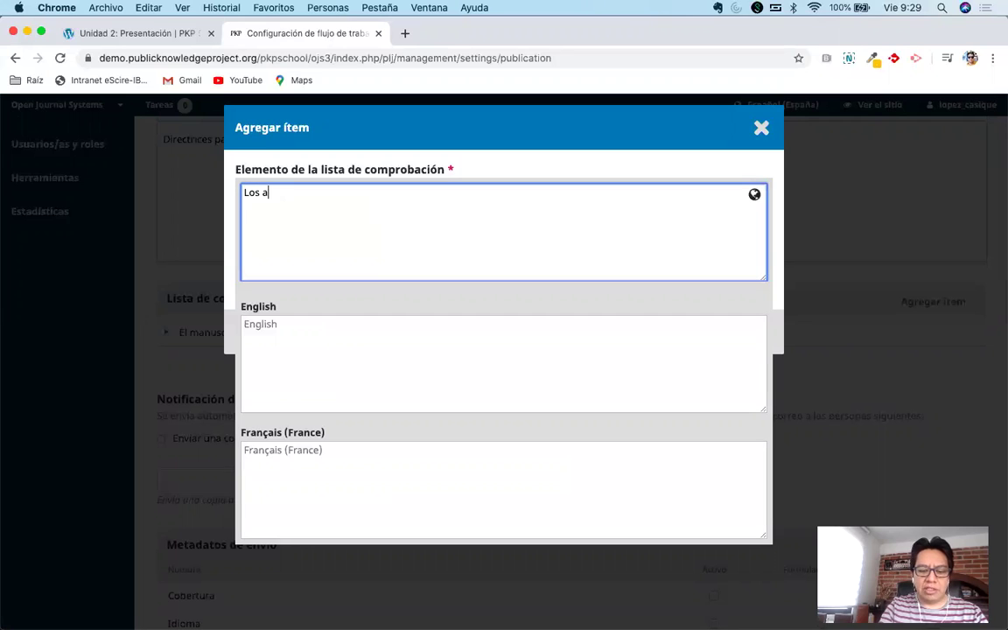
text(rchivos comp)
key(BackSpace)
key(BackSpace)
text(omplementarios)
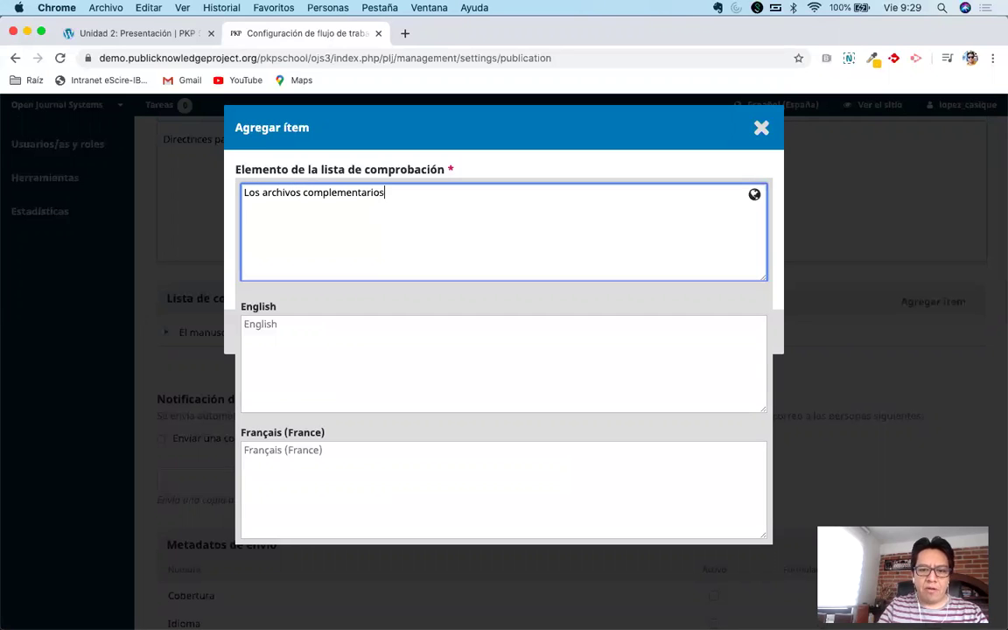
text( deben subir)
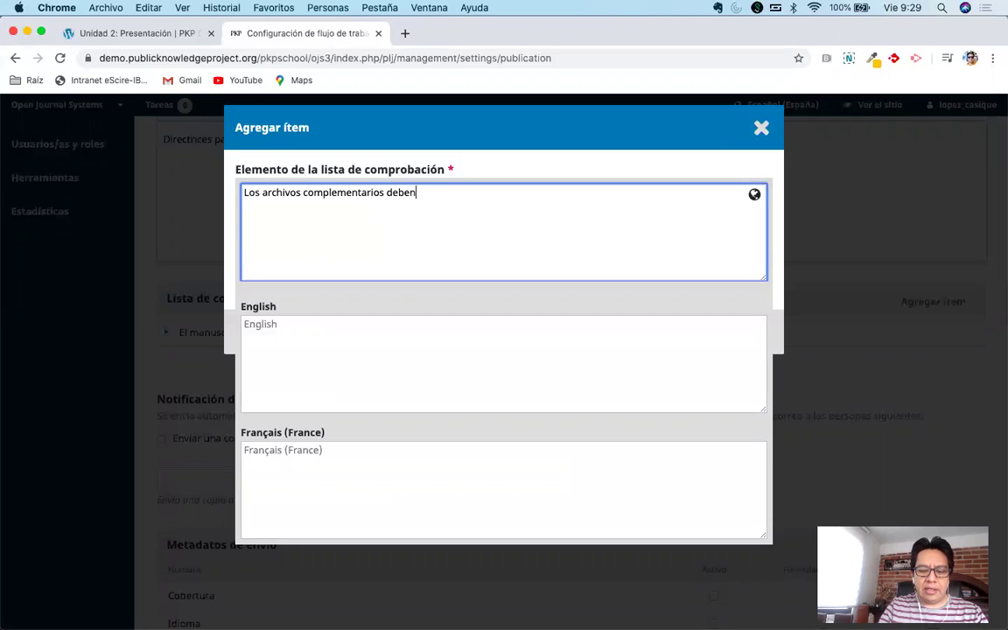
key(BackSpace)
key(BackSpace)
key(BackSpace)
key(BackSpace)
key(BackSpace)
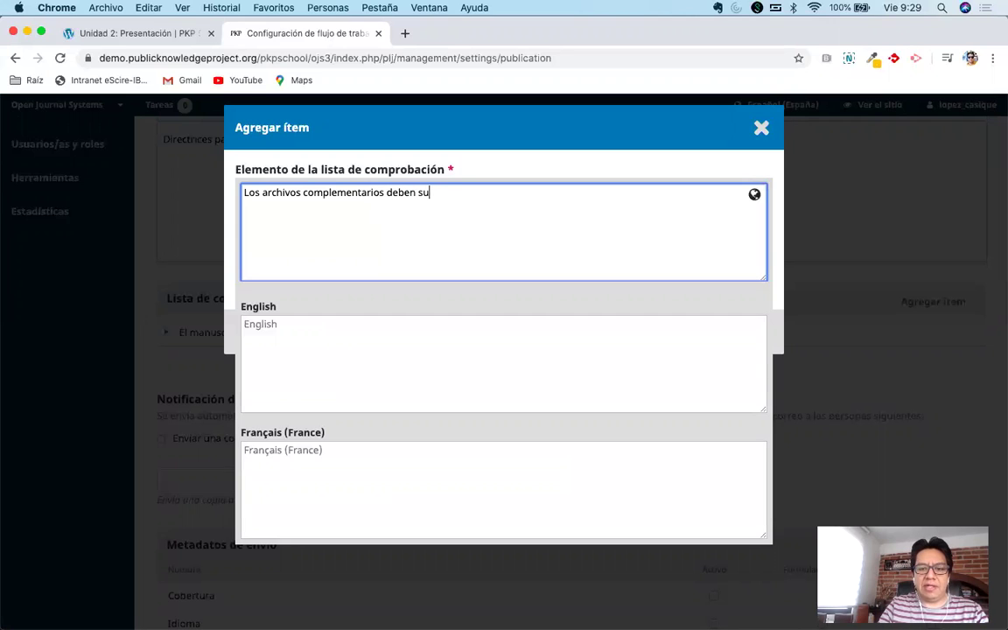
text(enviarse por aparte)
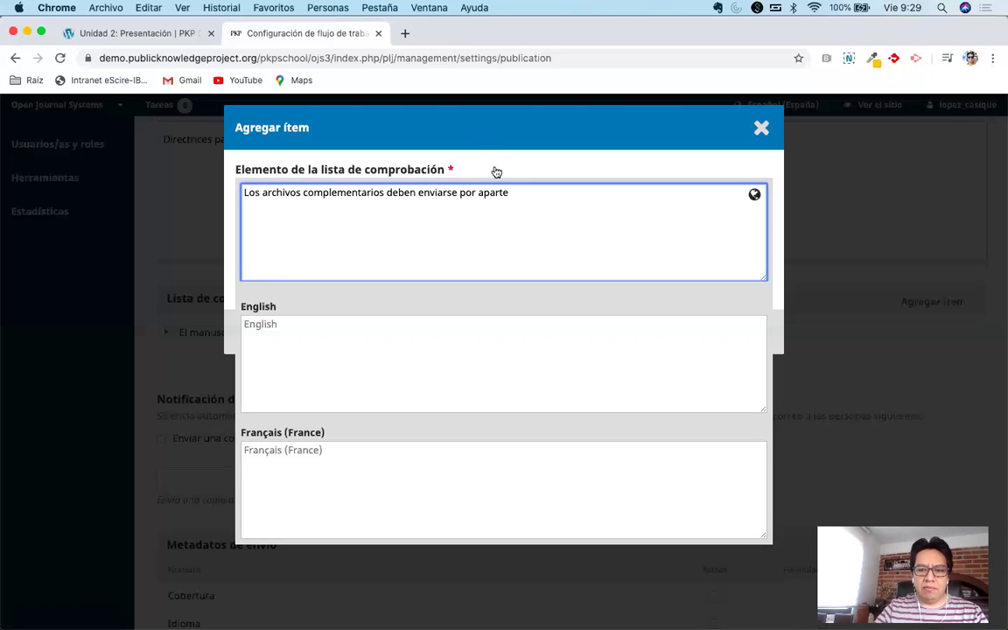
click(447, 155)
click(265, 320)
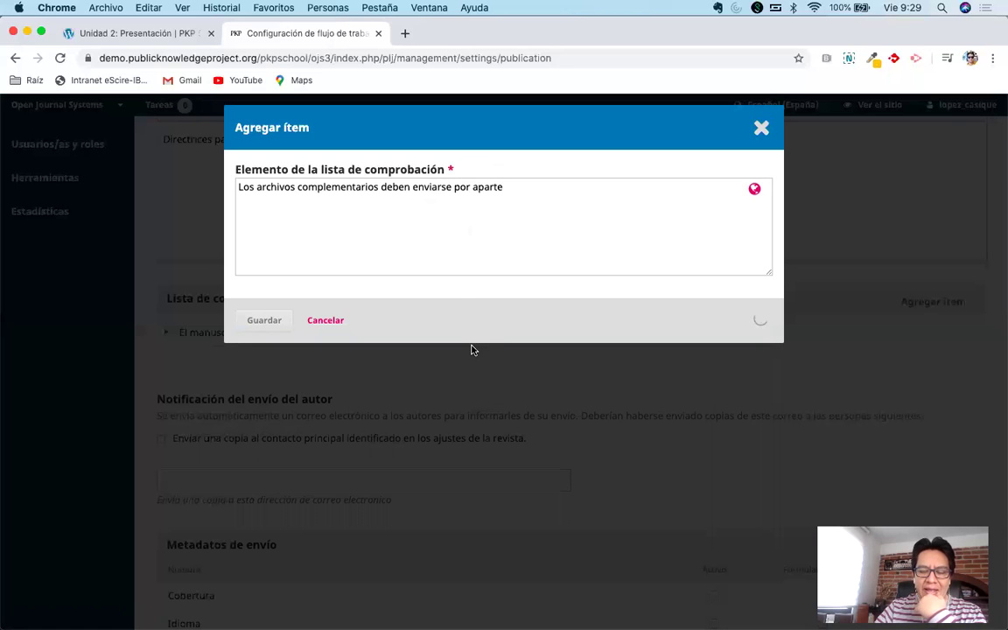
scroll(538, 364, down, 1)
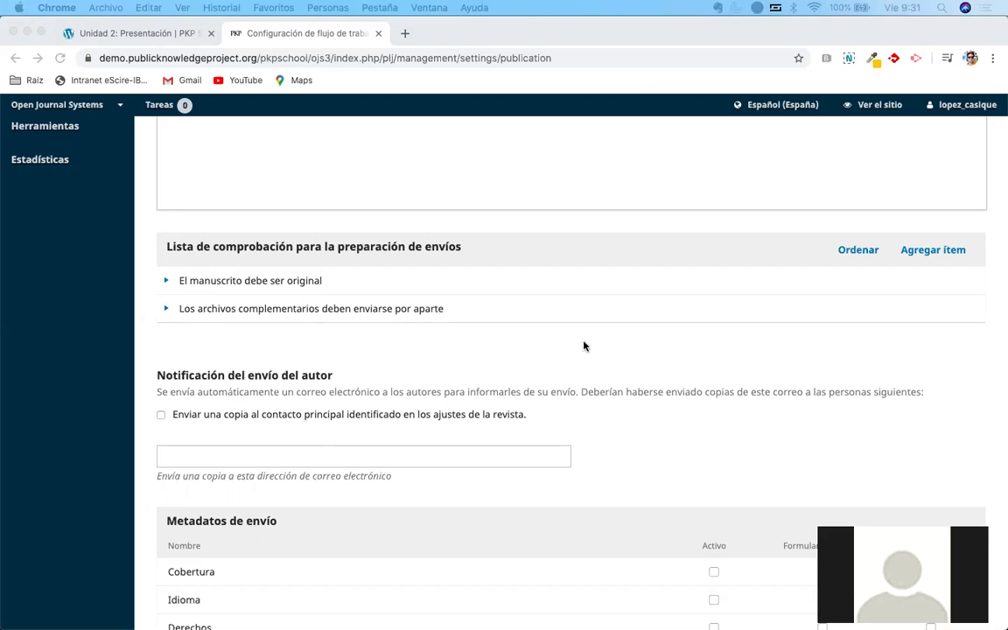
Select the settings page URL in Chrome's address bar and switch windows.
click(666, 58)
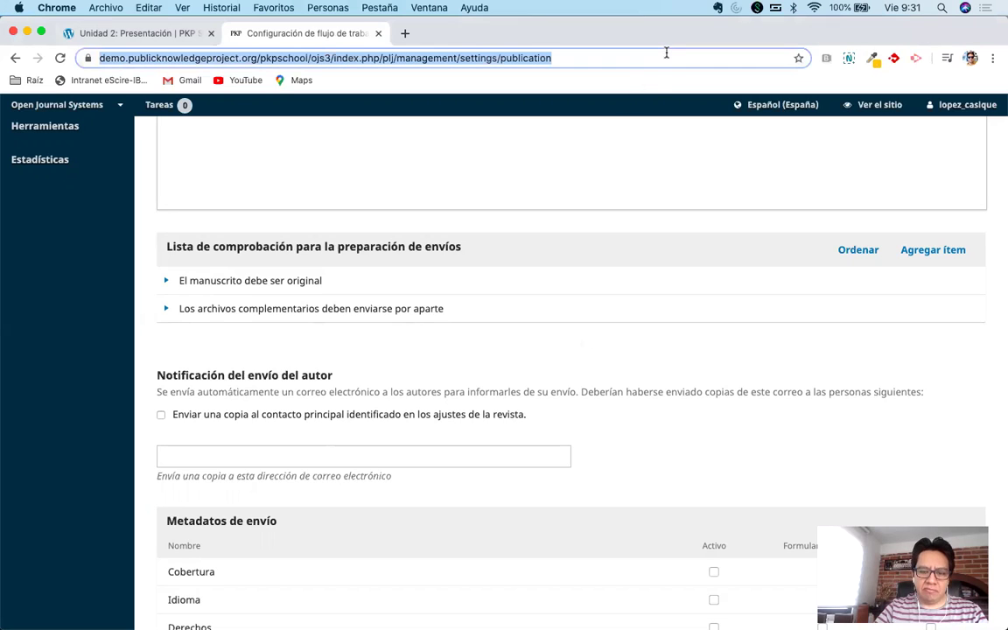
key(super+Tab)
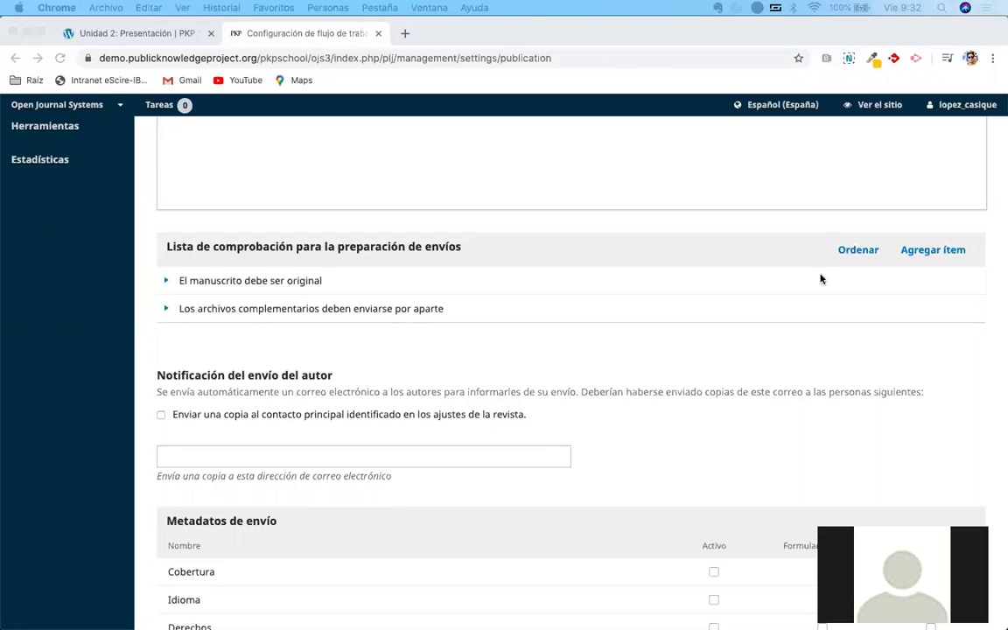
Send a copy of author submission notifications to the journal's primary contact.
scroll(515, 354, up, 5)
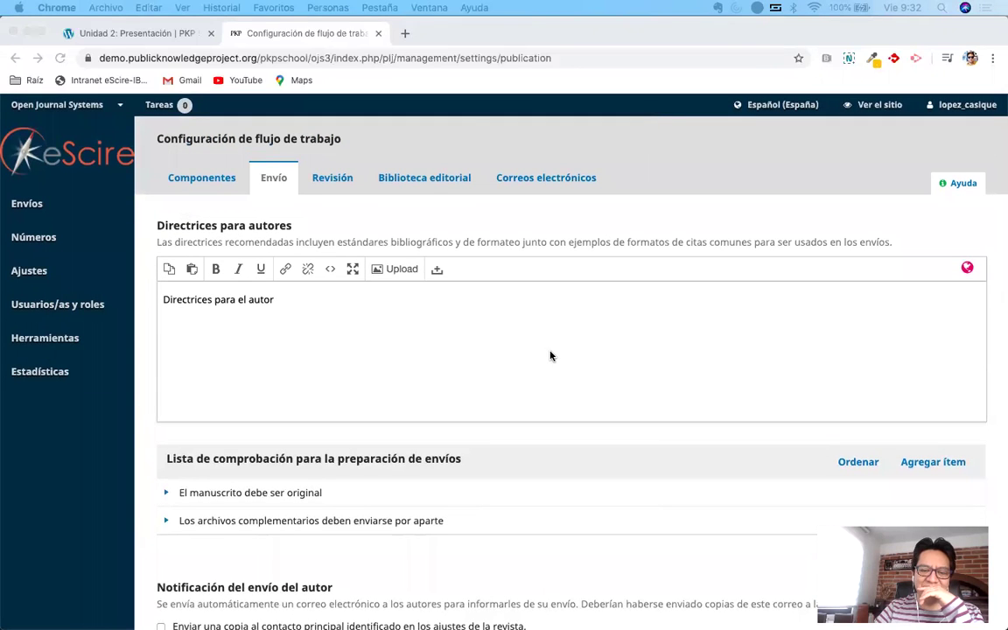
scroll(550, 355, down, 5)
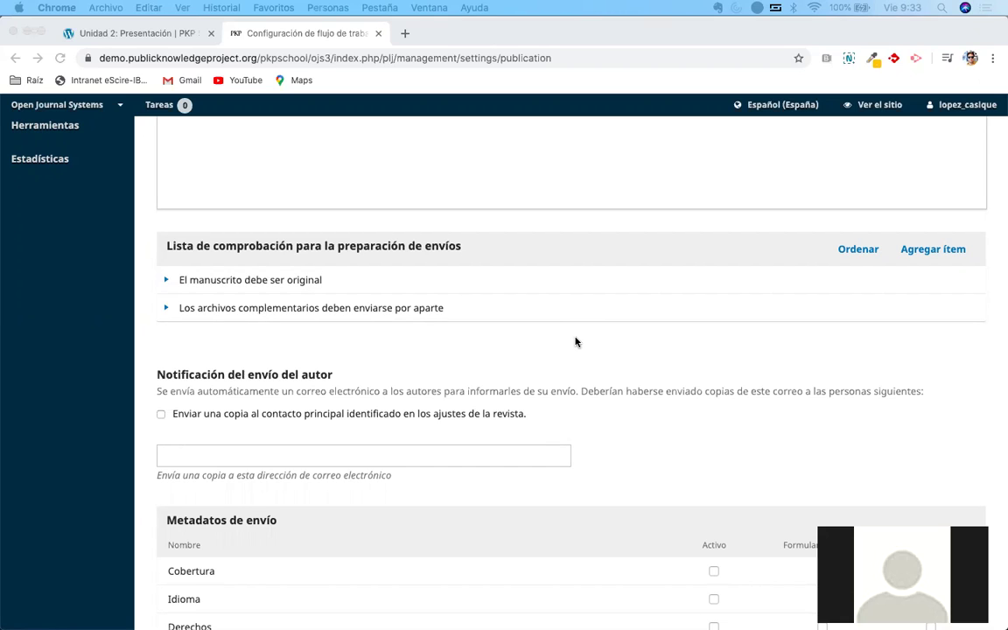
key(super+l)
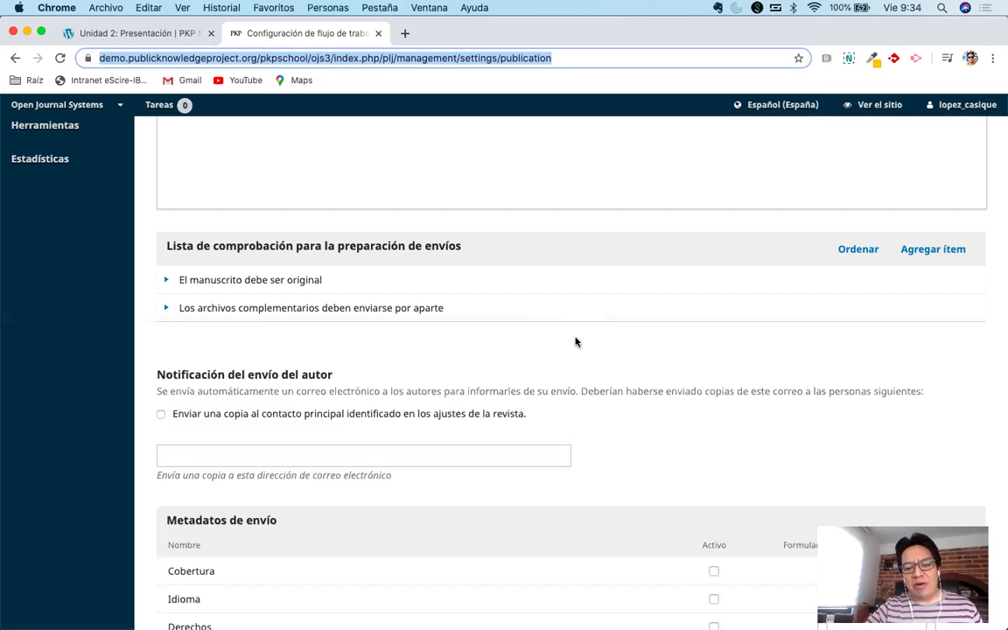
scroll(583, 336, down, 1)
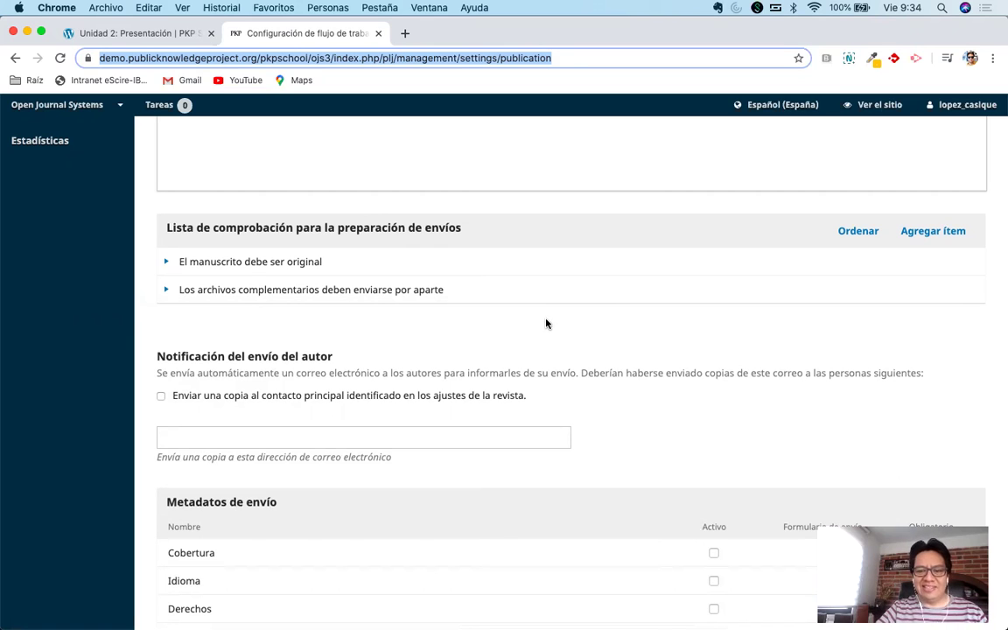
scroll(548, 324, up, 5)
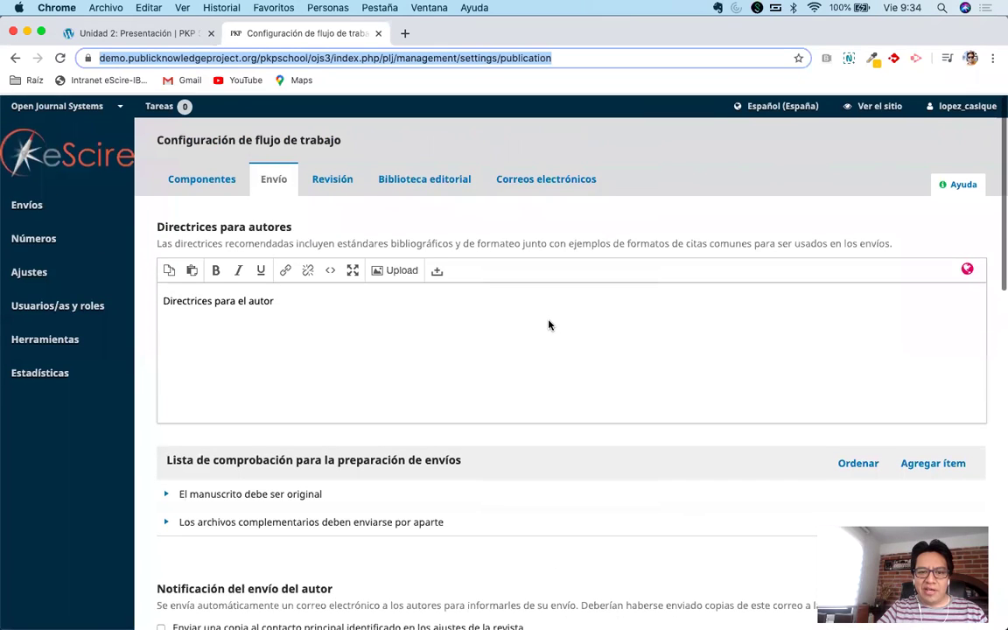
scroll(549, 324, down, 4)
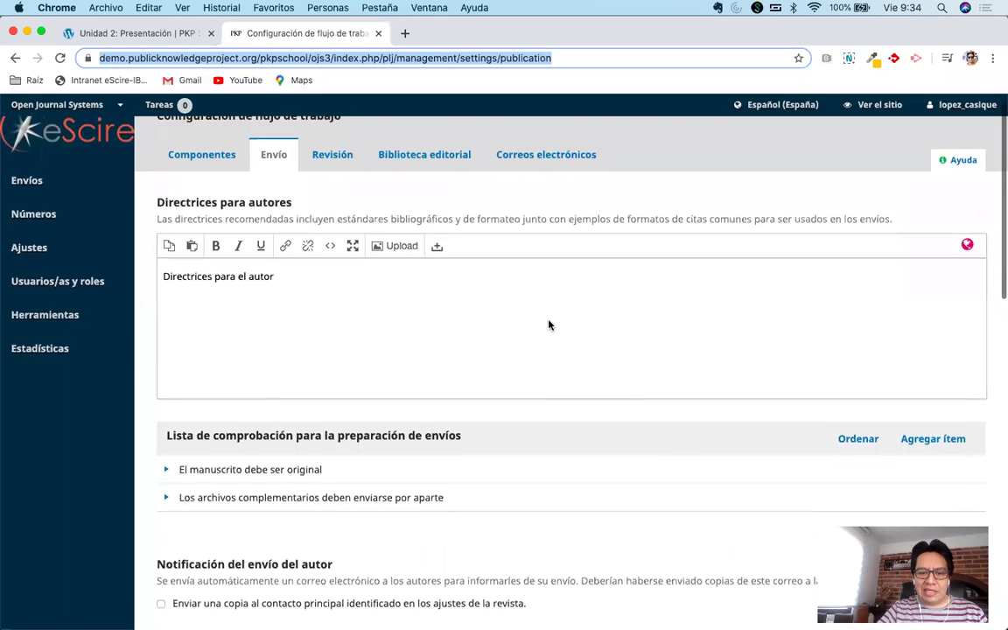
scroll(549, 325, down, 1)
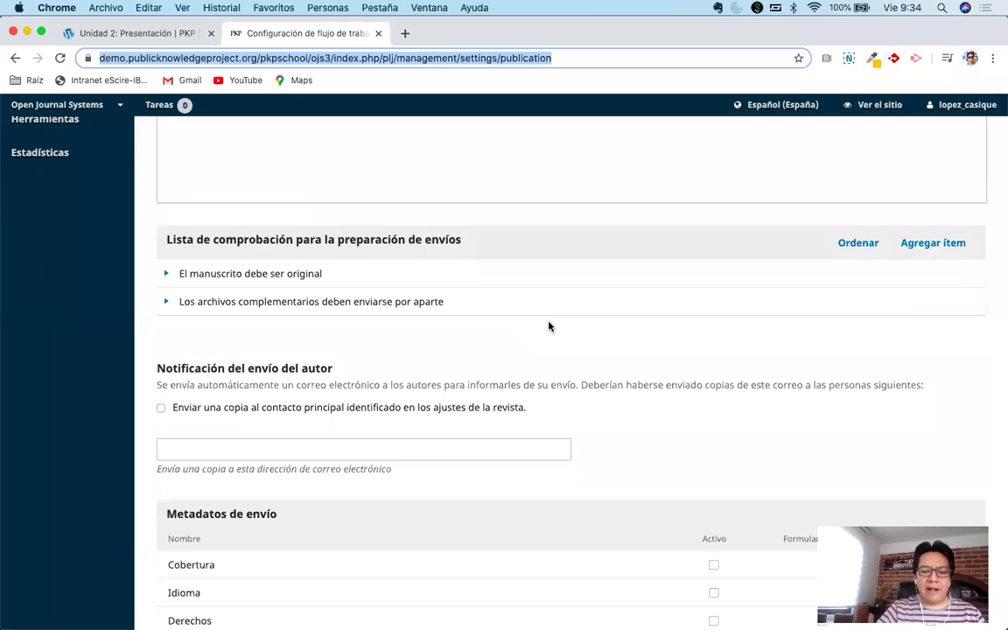
scroll(548, 327, down, 2)
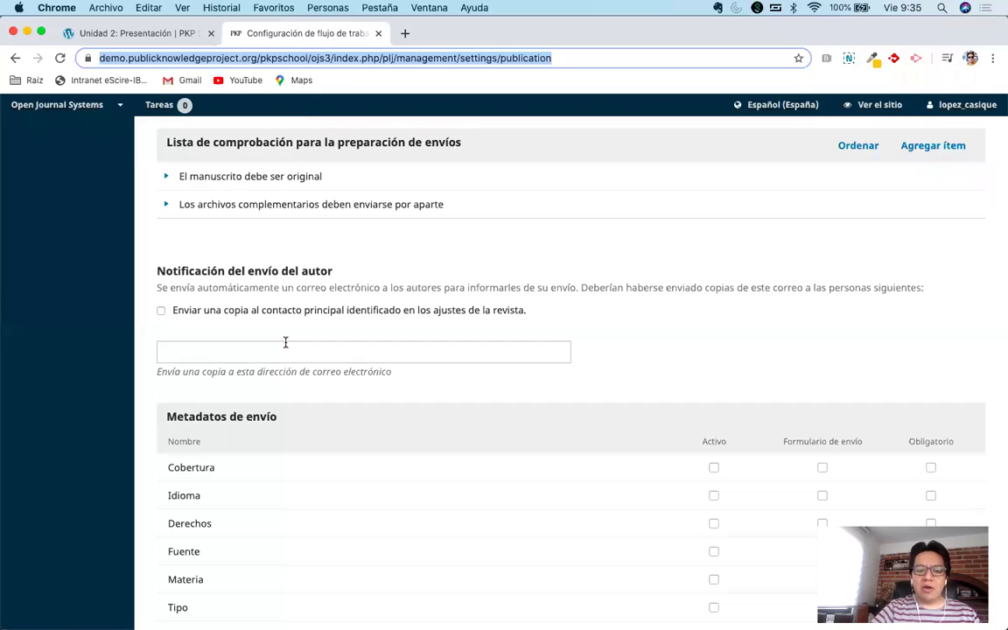
click(161, 311)
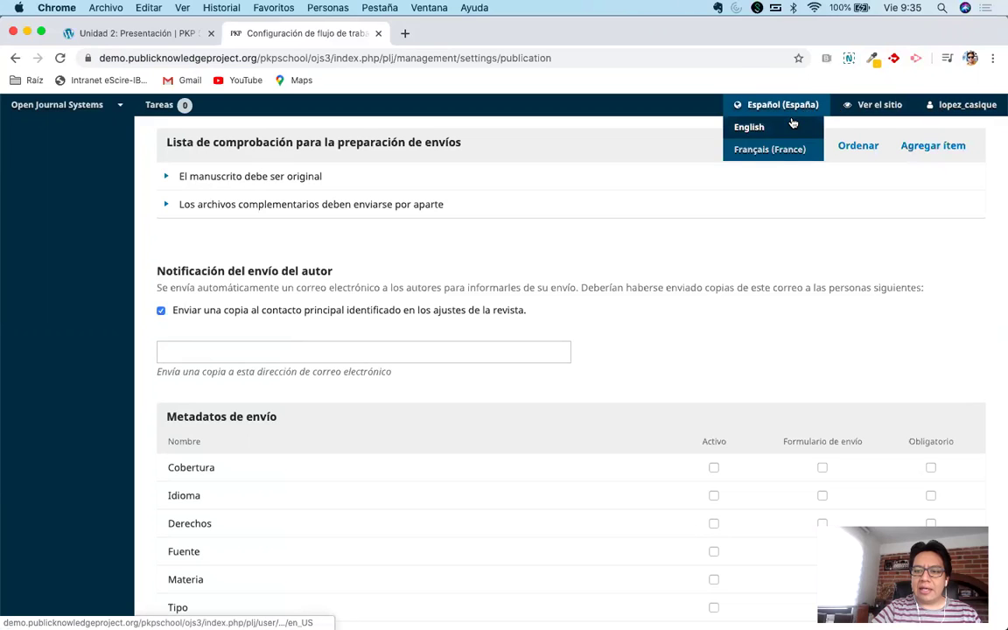
Open the public journal site in a new tab, view Acerca de > Contacto, then return to settings.
right_click(868, 107)
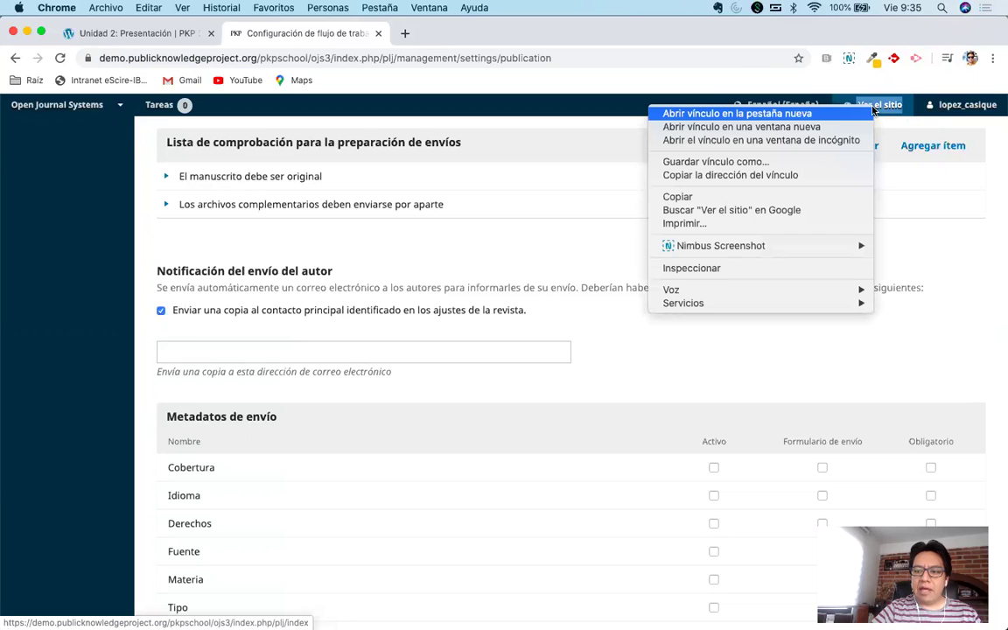
click(737, 114)
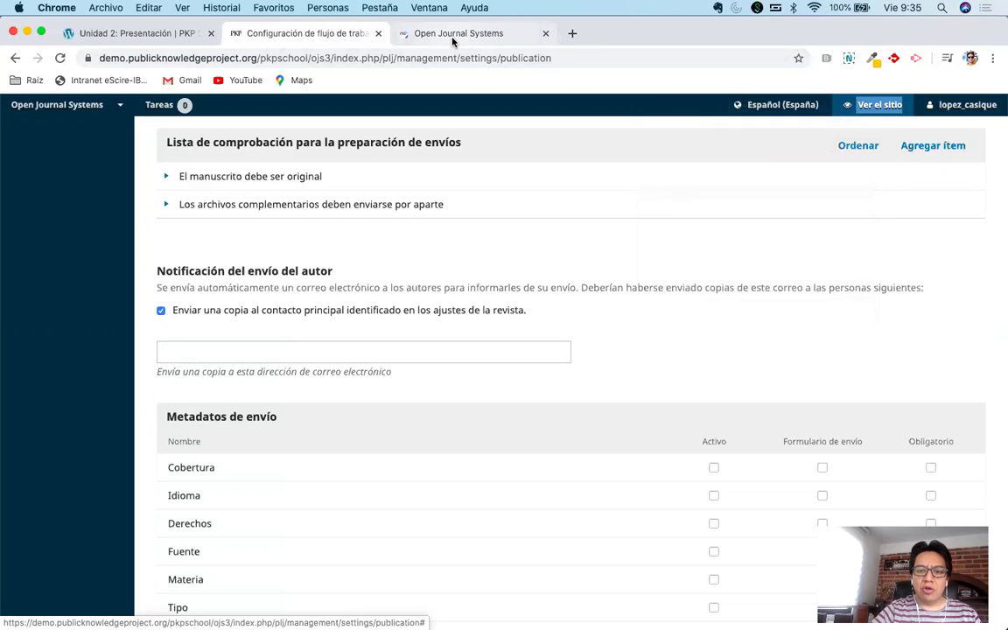
click(451, 38)
mouse_move(289, 201)
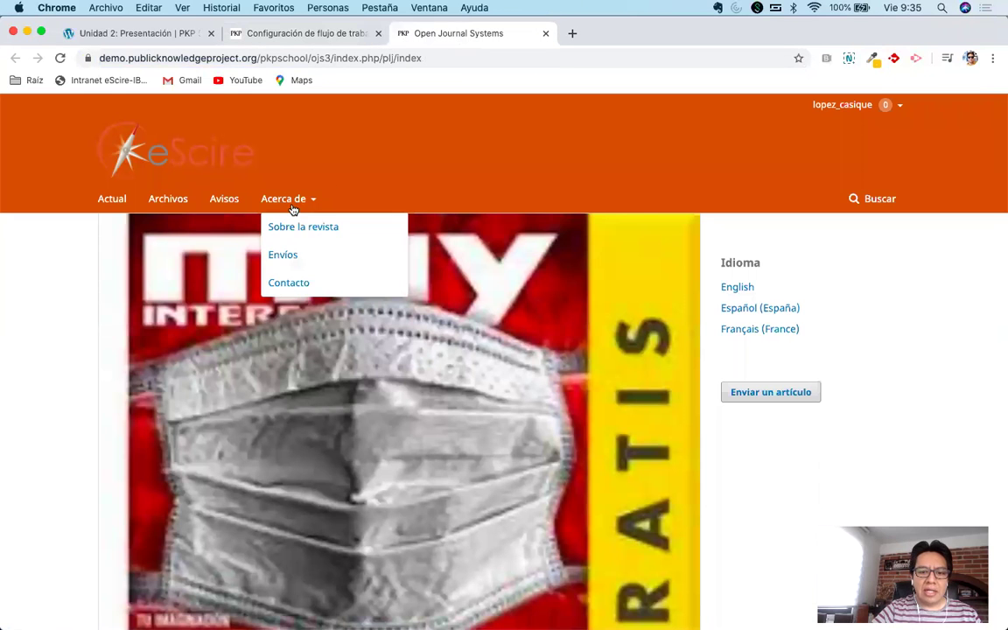
click(291, 286)
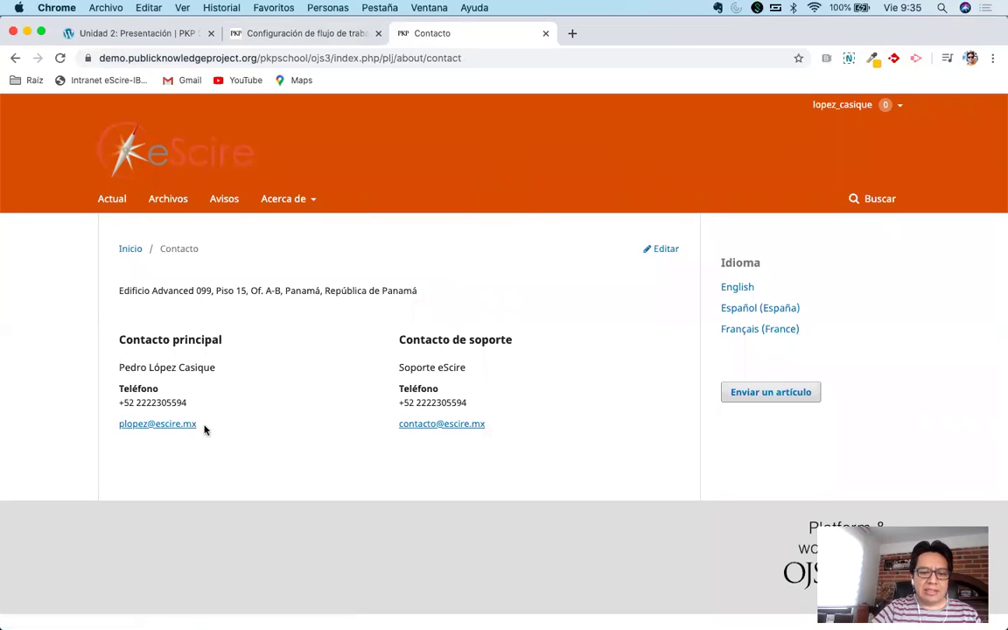
drag(205, 429, 119, 423)
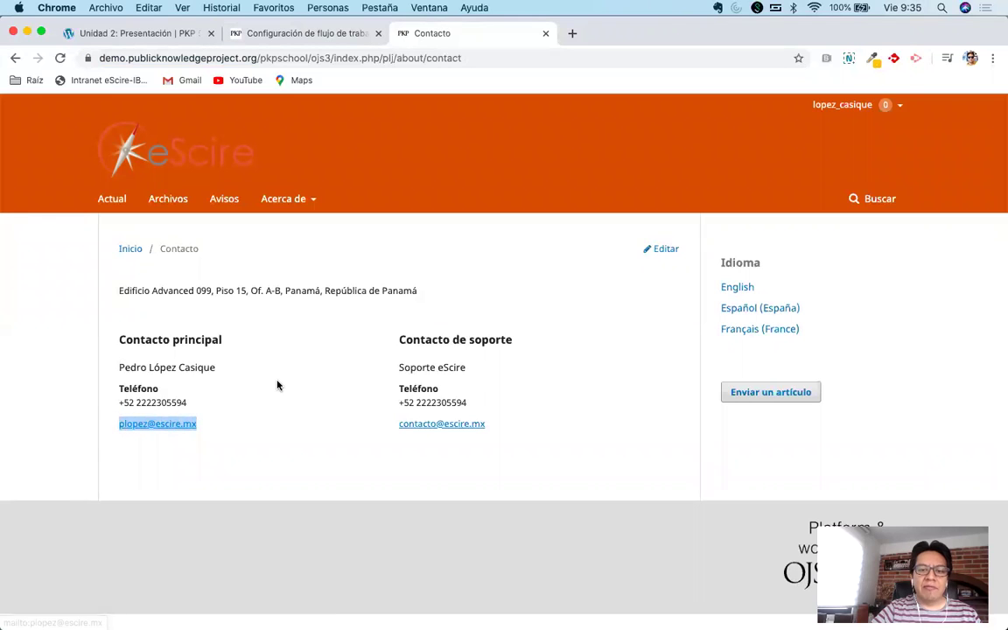
click(286, 34)
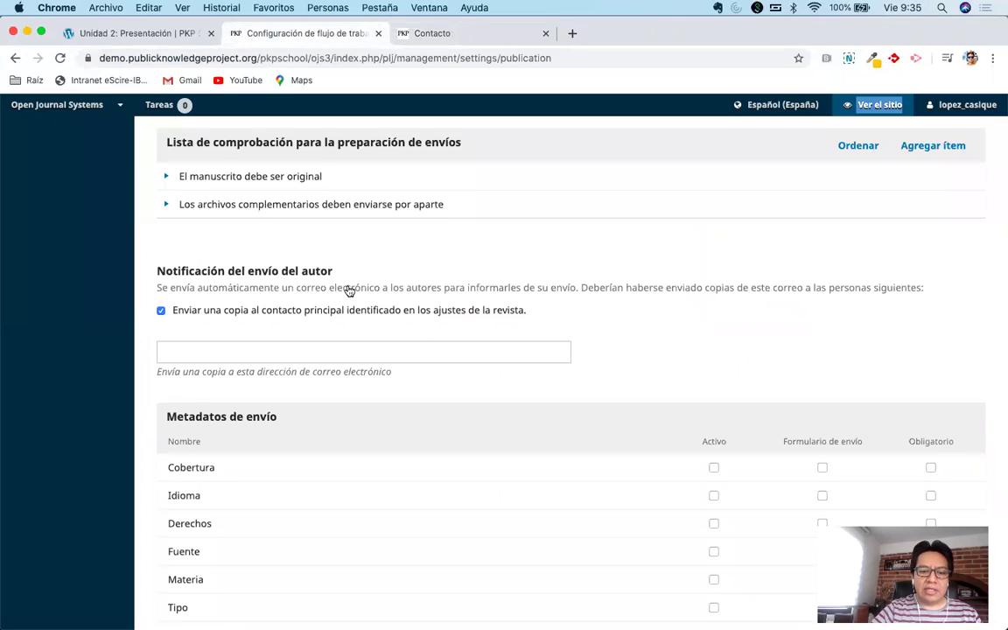
scroll(313, 262, down, 1)
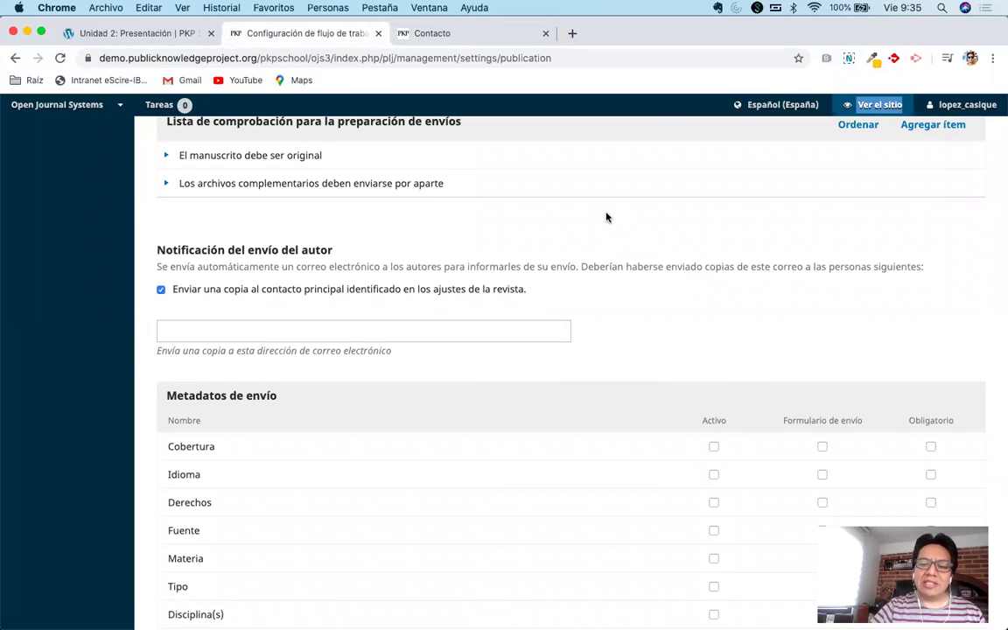
click(256, 328)
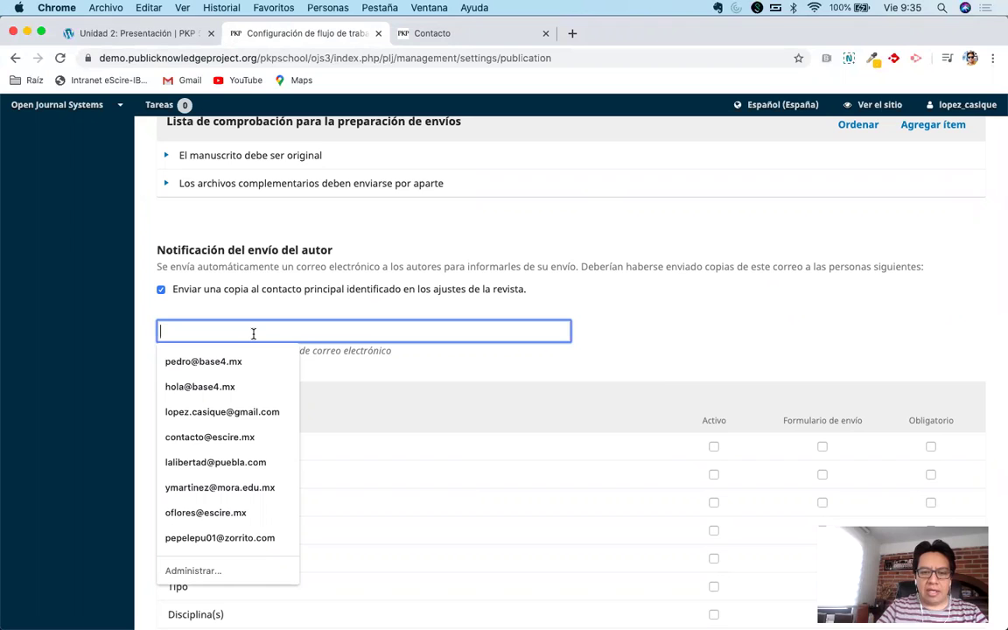
click(428, 35)
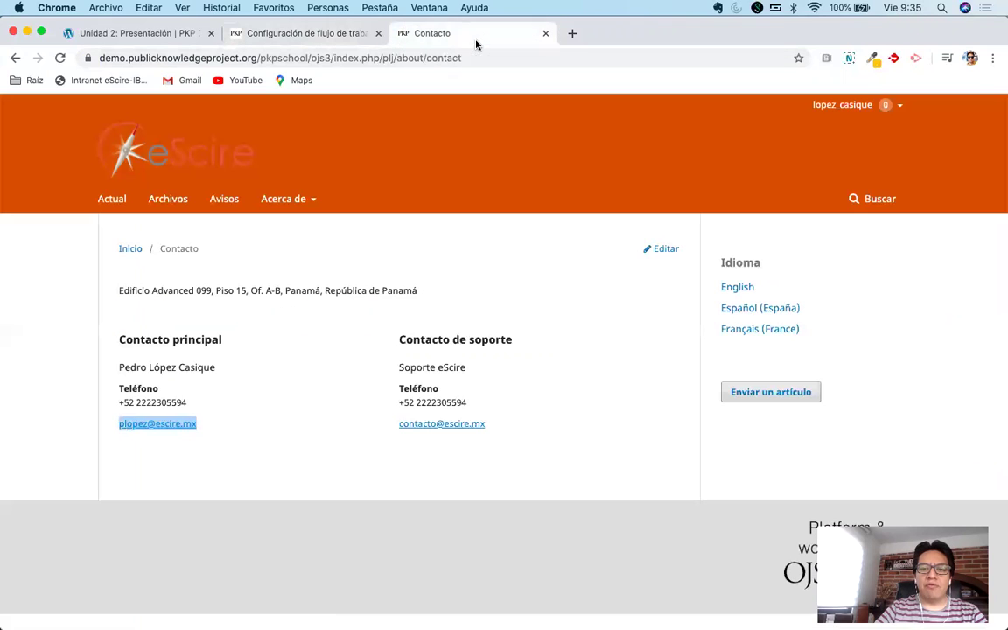
click(357, 318)
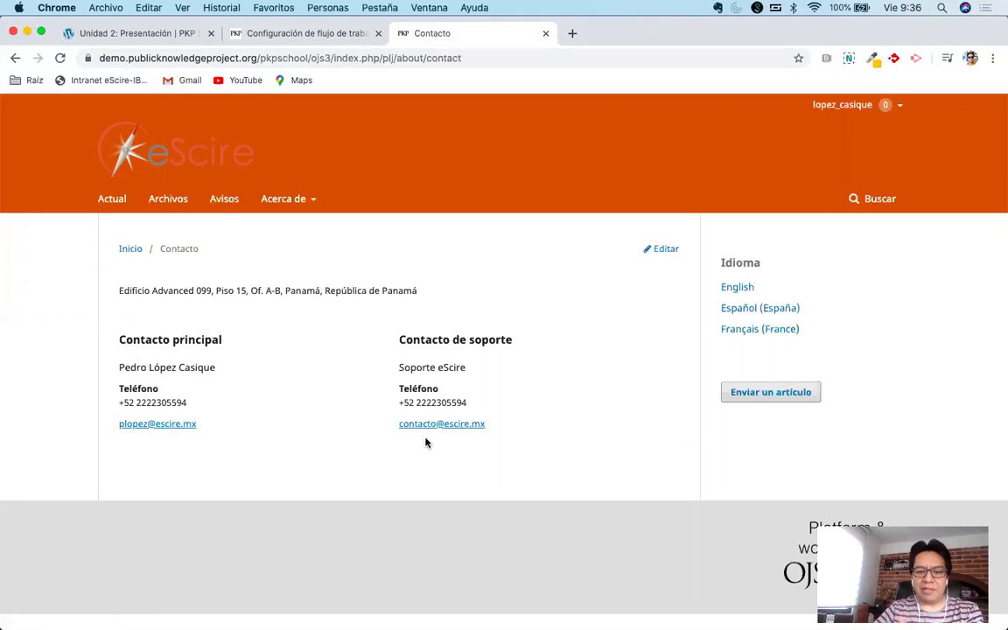
click(298, 35)
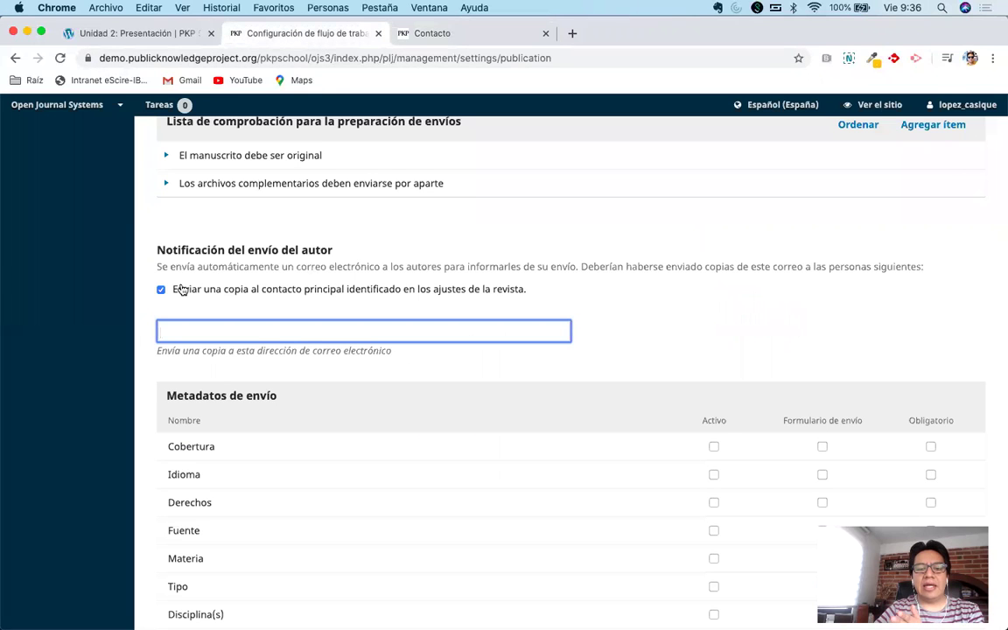
Fill the extra copy address with the support contact e-mail picked from autofill after typing 'contacto'.
click(229, 333)
text(contacto)
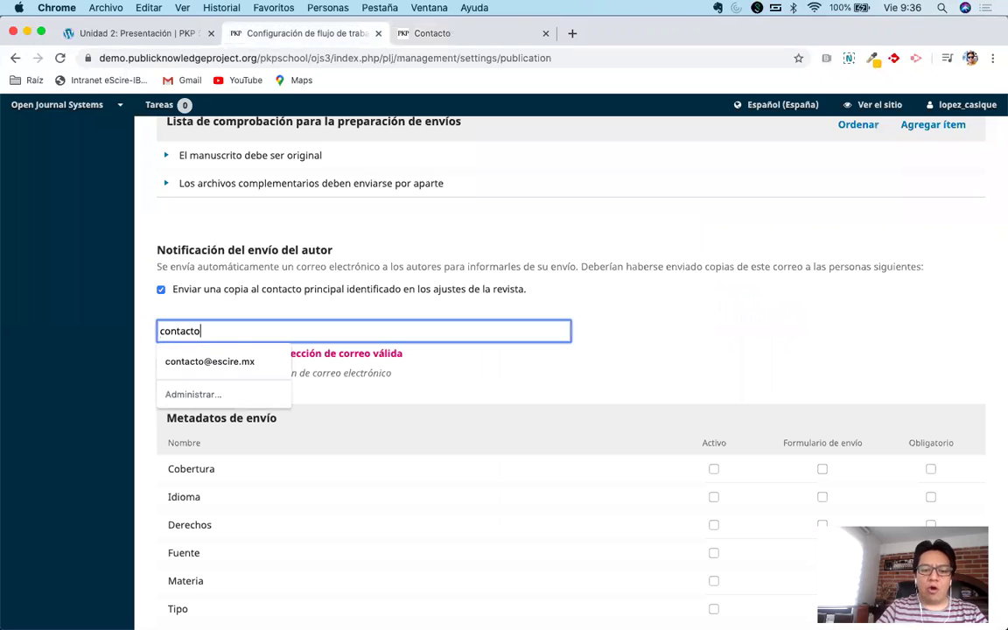
click(258, 357)
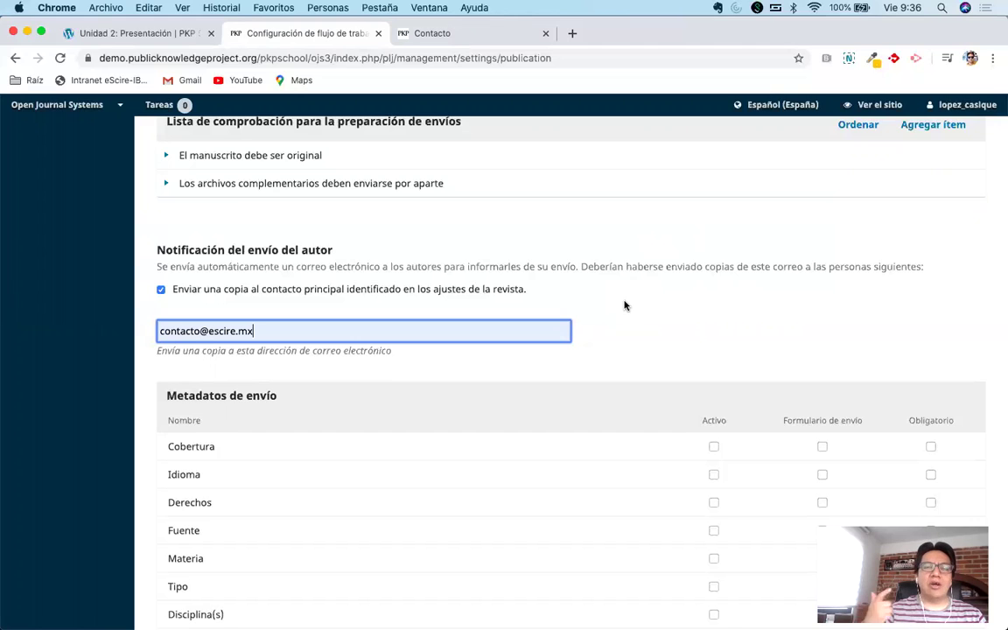
double_click(272, 333)
triple_click(271, 333)
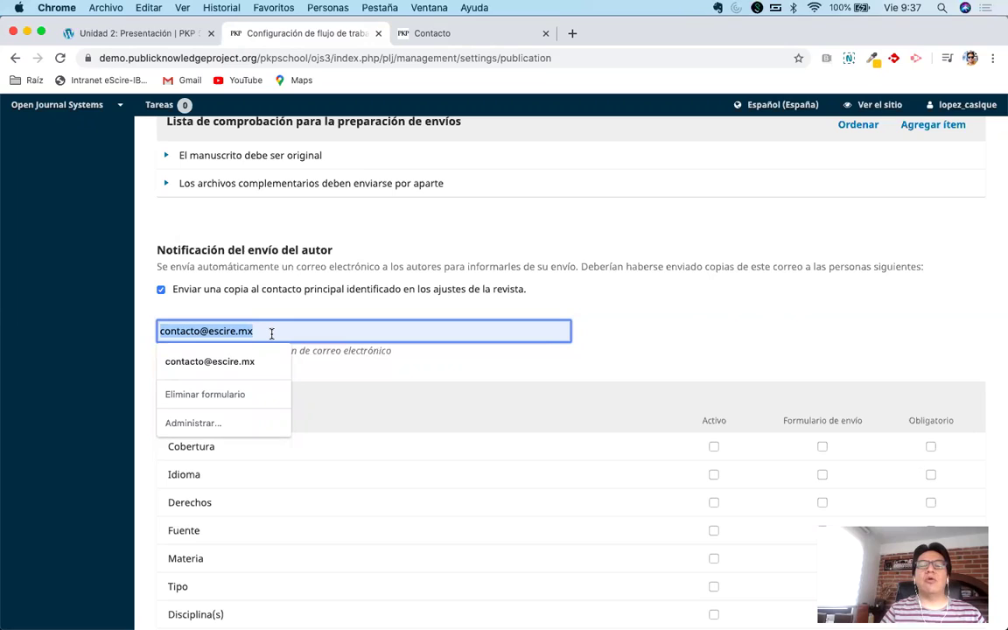
click(663, 321)
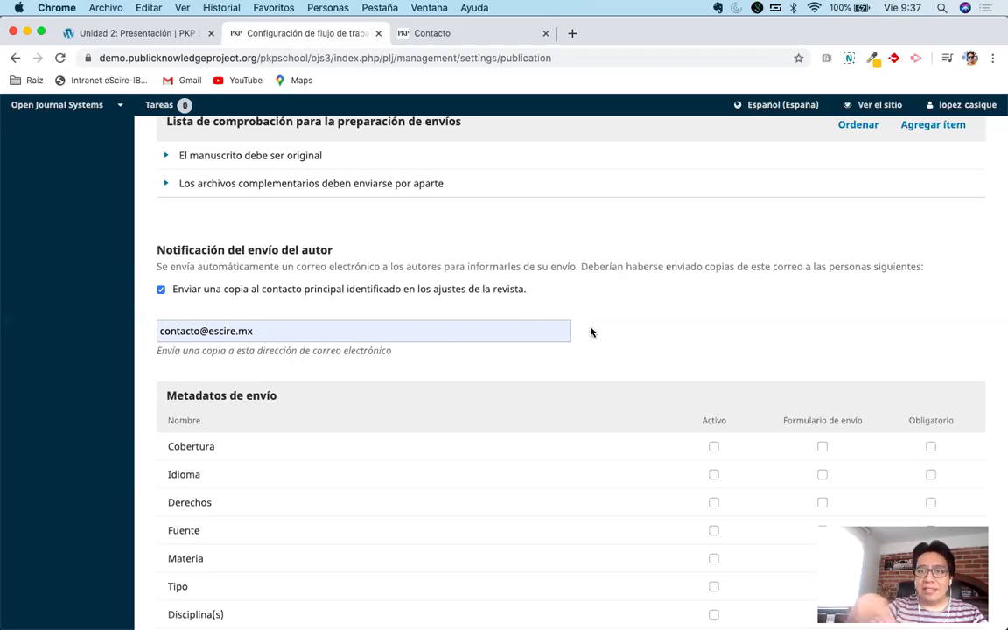
Reset Palabra(s) clave(s) to Activo, Formulario de envío and Obligatorio.
scroll(590, 331, down, 5)
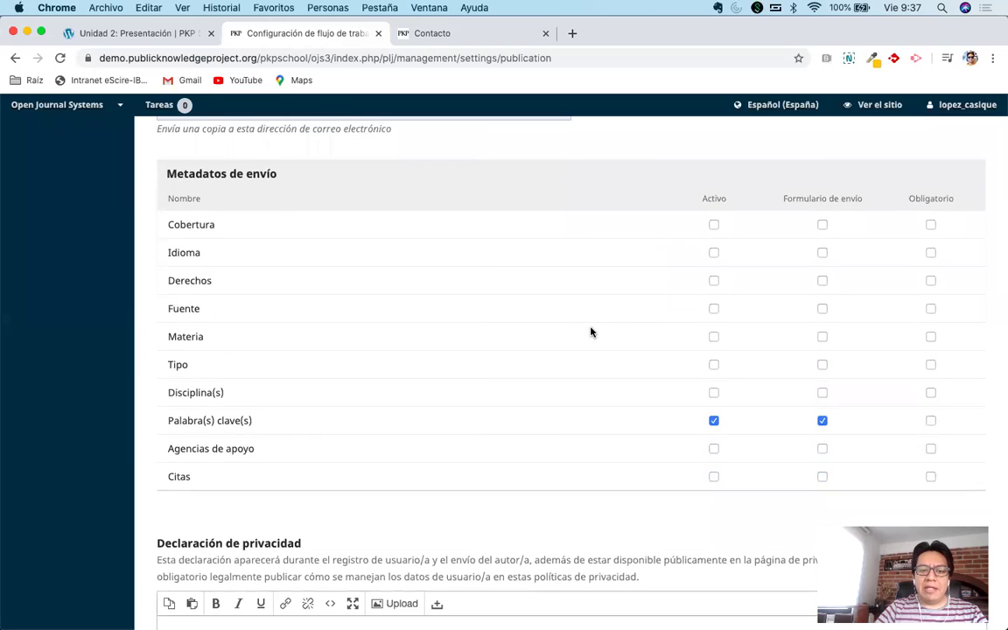
scroll(591, 332, down, 1)
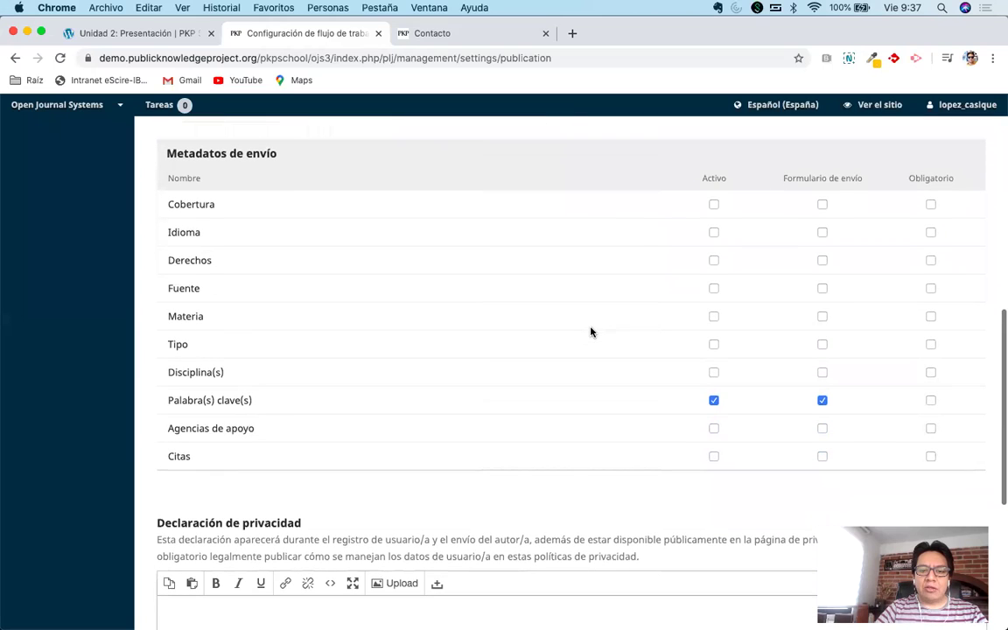
click(822, 400)
click(712, 400)
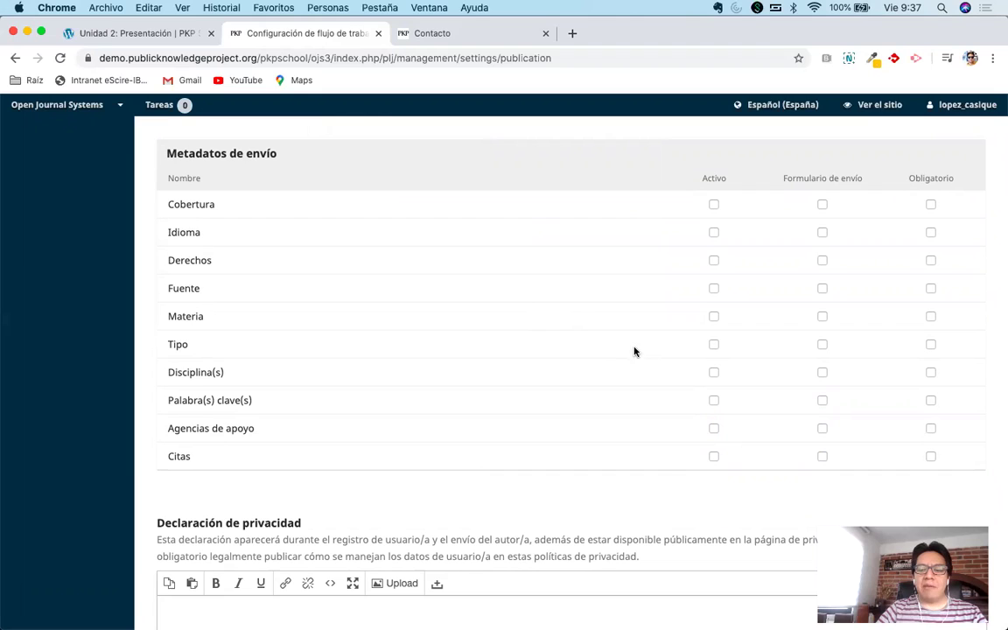
click(714, 399)
click(822, 400)
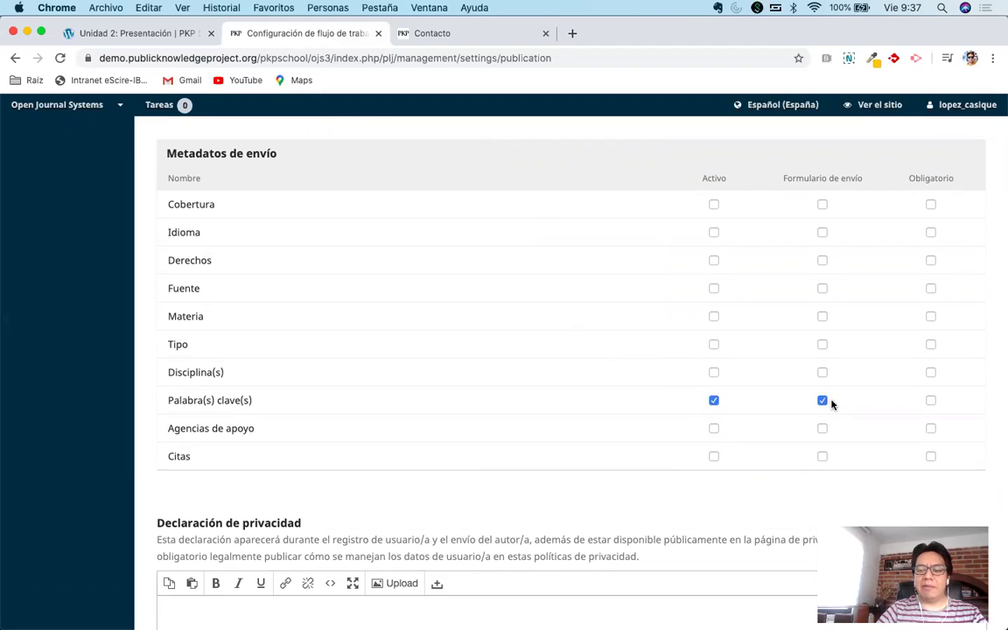
click(930, 400)
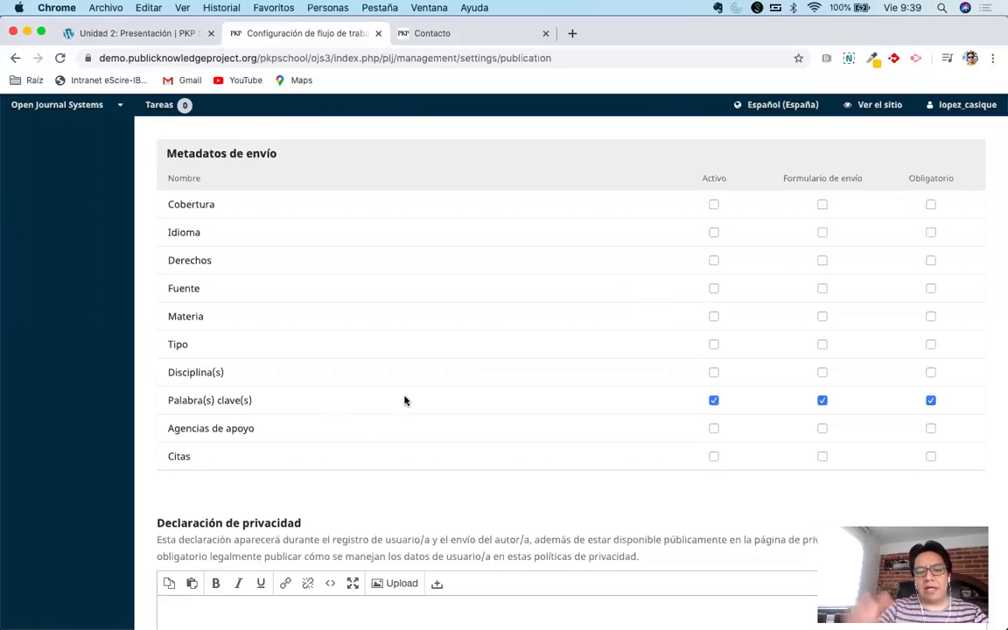
Activate the Citas metadata field, leaving Cobertura inactive.
scroll(441, 389, up, 1)
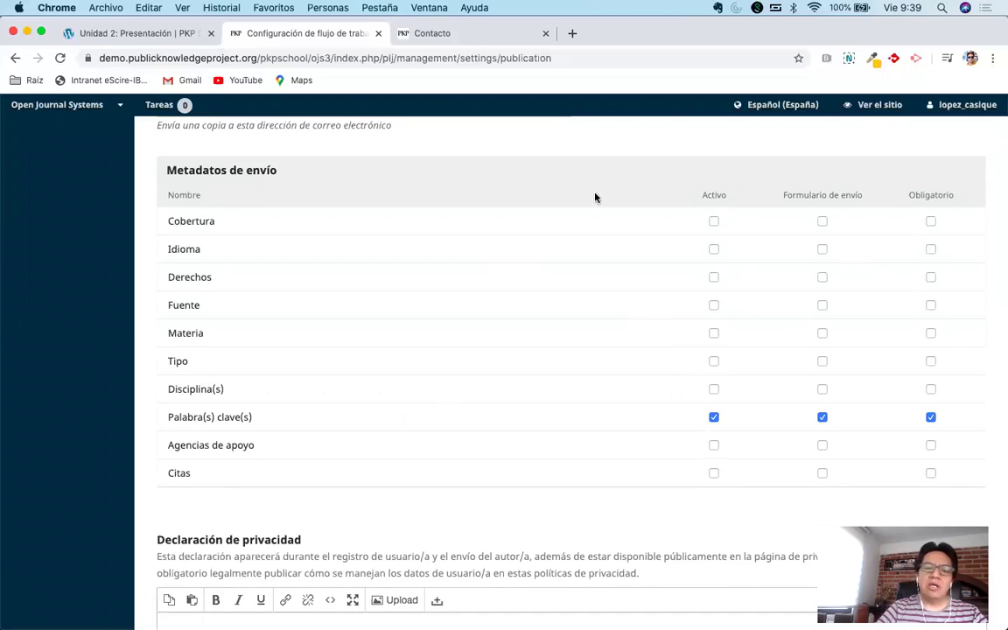
click(713, 221)
click(713, 220)
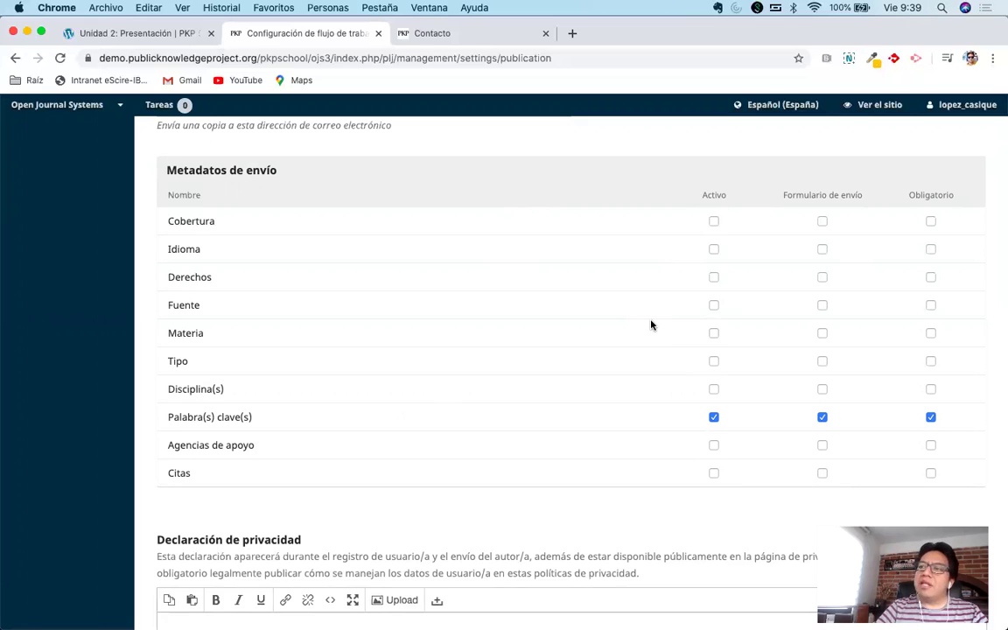
scroll(650, 325, down, 2)
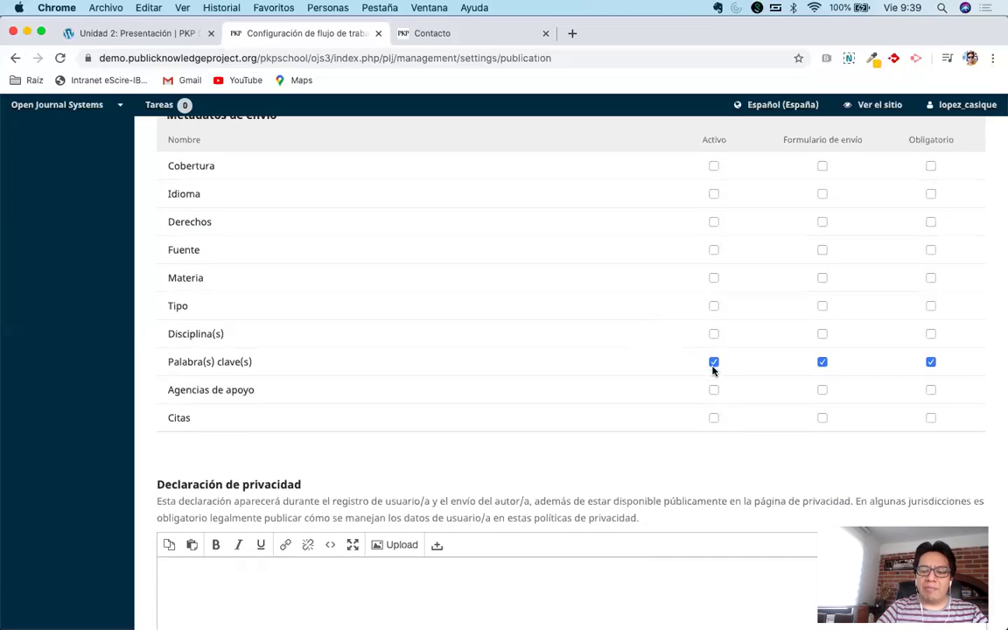
click(713, 417)
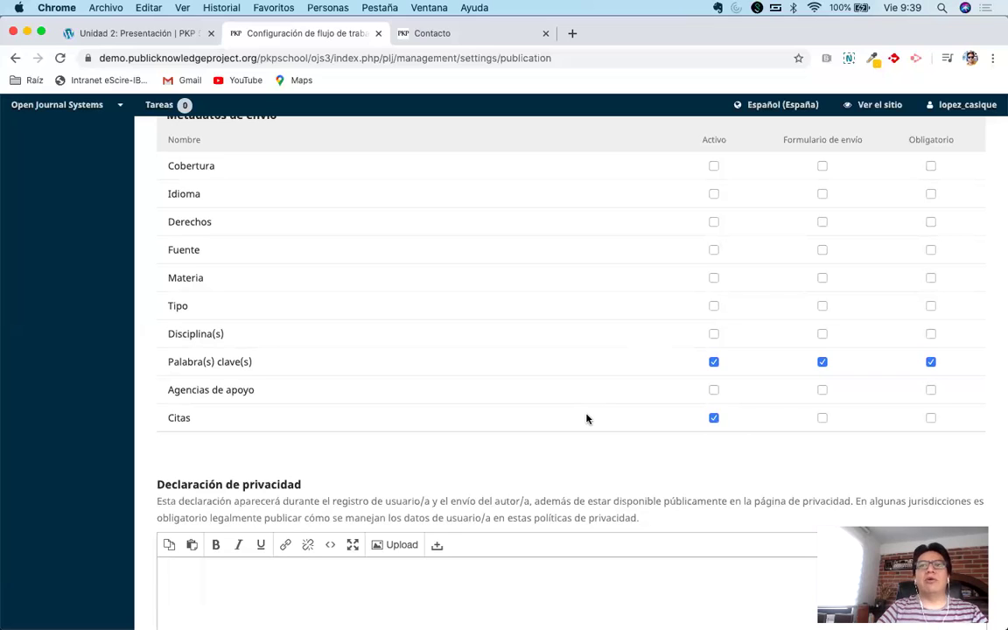
Untick Obligatorio for Palabra(s) clave(s) and put both keywords and Citas on the submission form.
scroll(586, 418, up, 1)
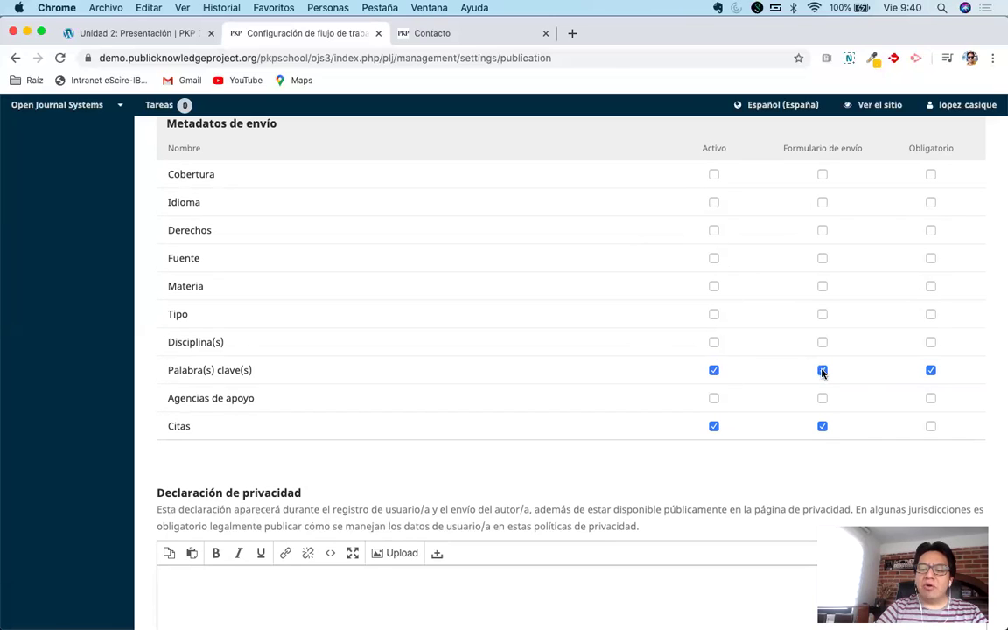
click(930, 369)
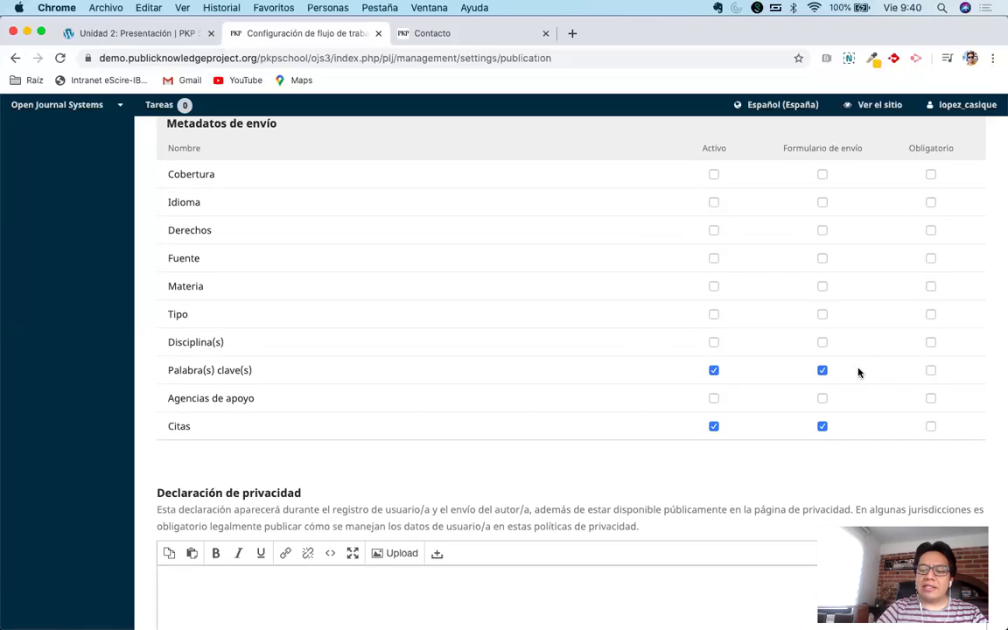
click(823, 371)
click(822, 427)
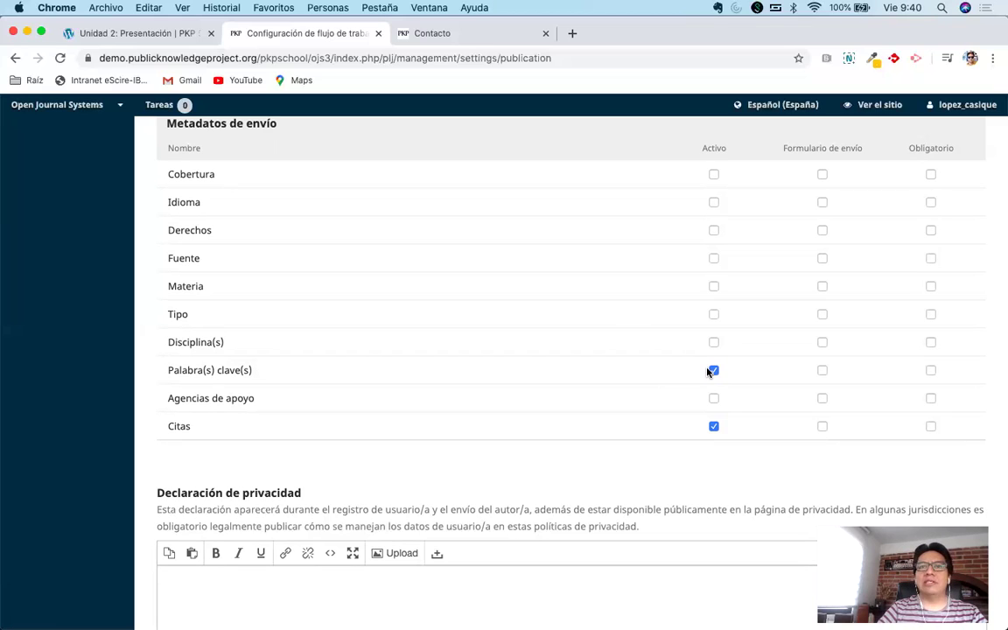
click(822, 370)
click(821, 426)
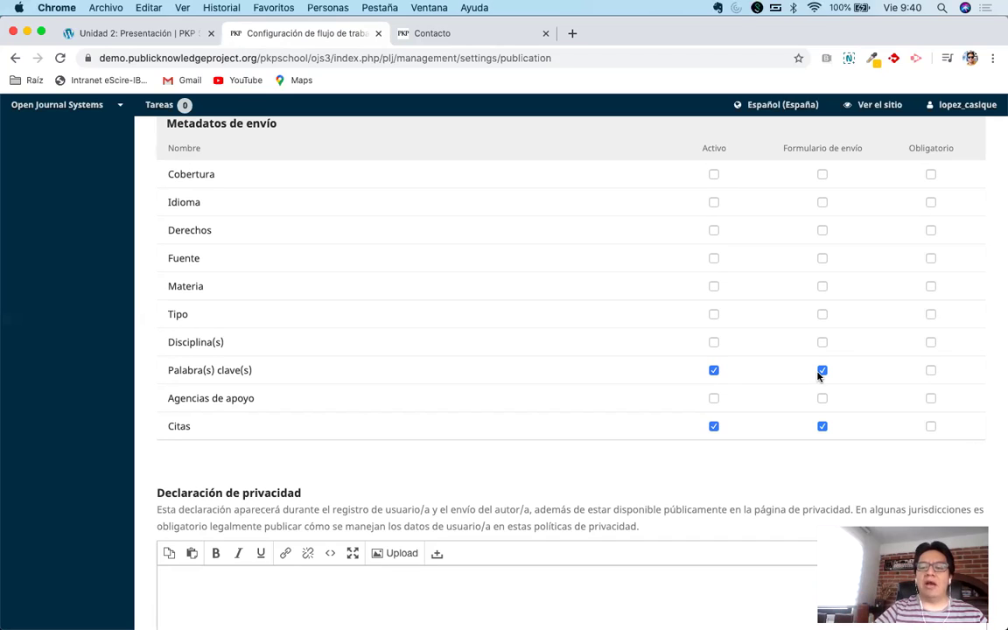
Mark Palabra(s) clave(s) and Citas as Obligatorio, and activate the Cobertura field.
click(930, 370)
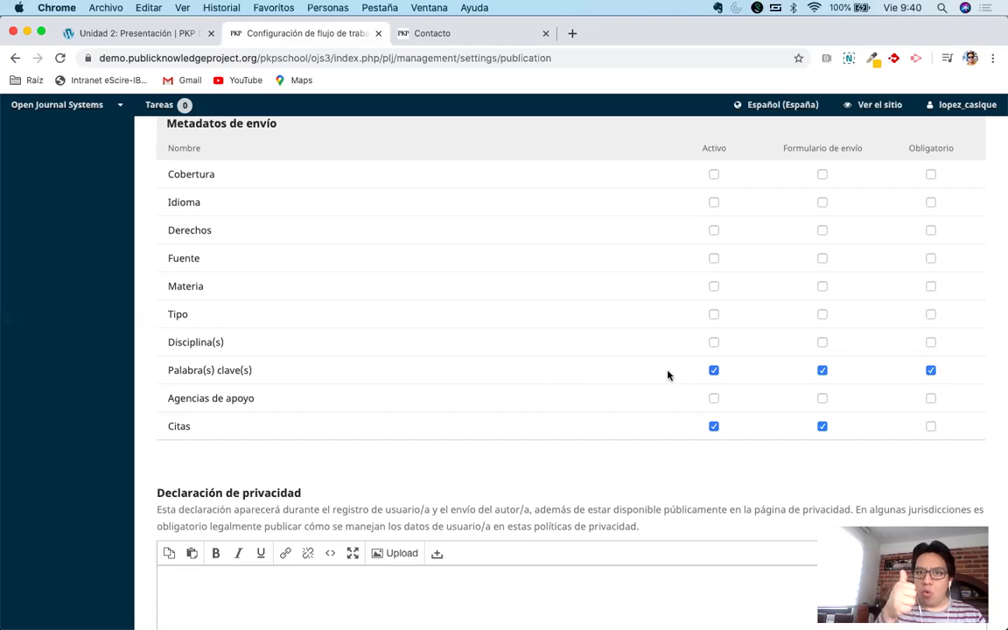
click(929, 425)
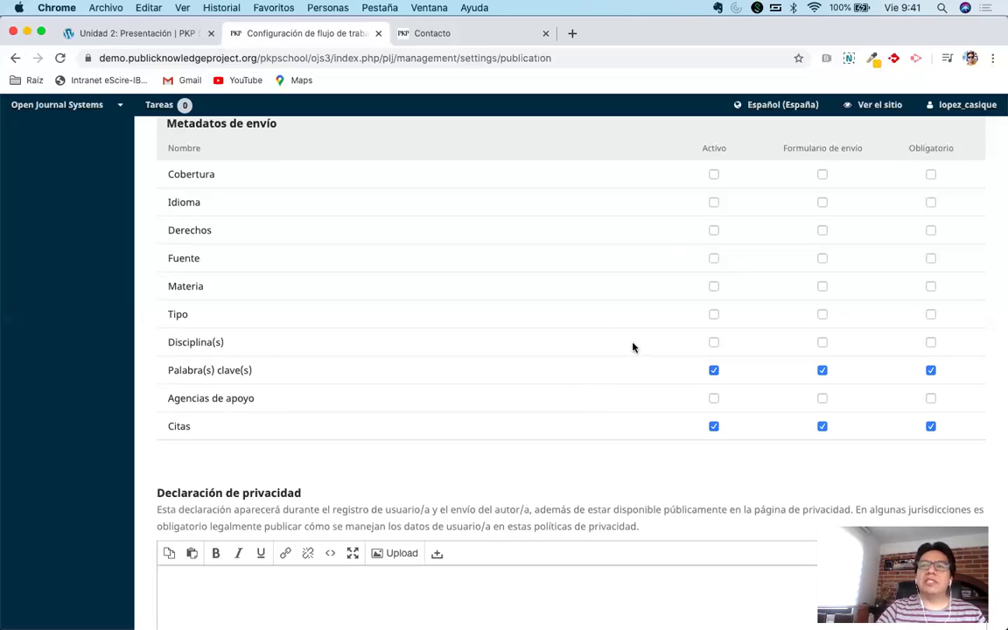
scroll(633, 347, up, 1)
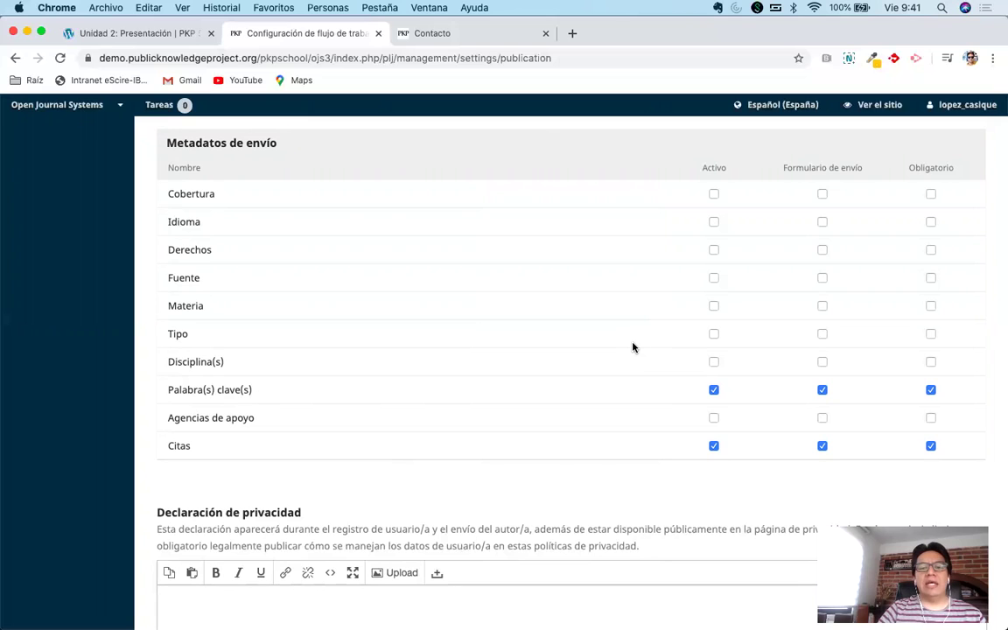
click(712, 194)
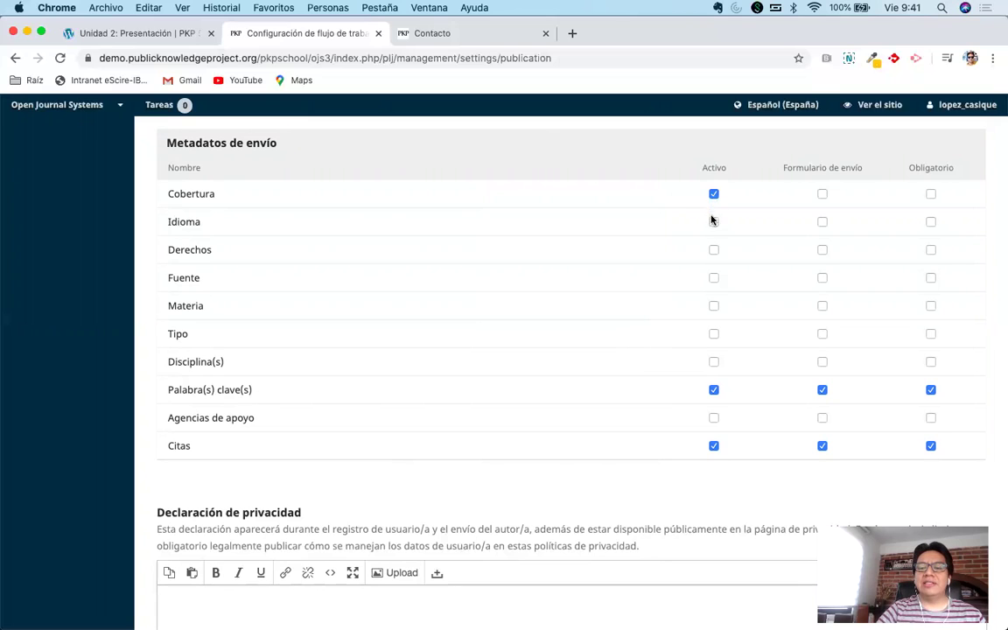
click(714, 251)
click(713, 281)
click(714, 250)
click(714, 222)
click(714, 194)
click(714, 278)
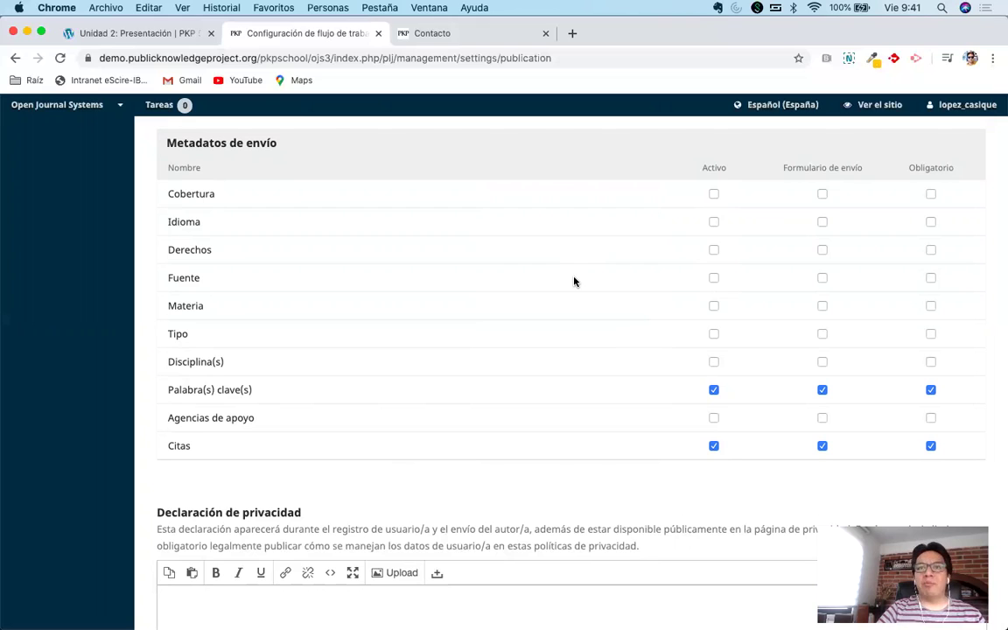
click(714, 194)
click(714, 223)
click(714, 250)
click(713, 278)
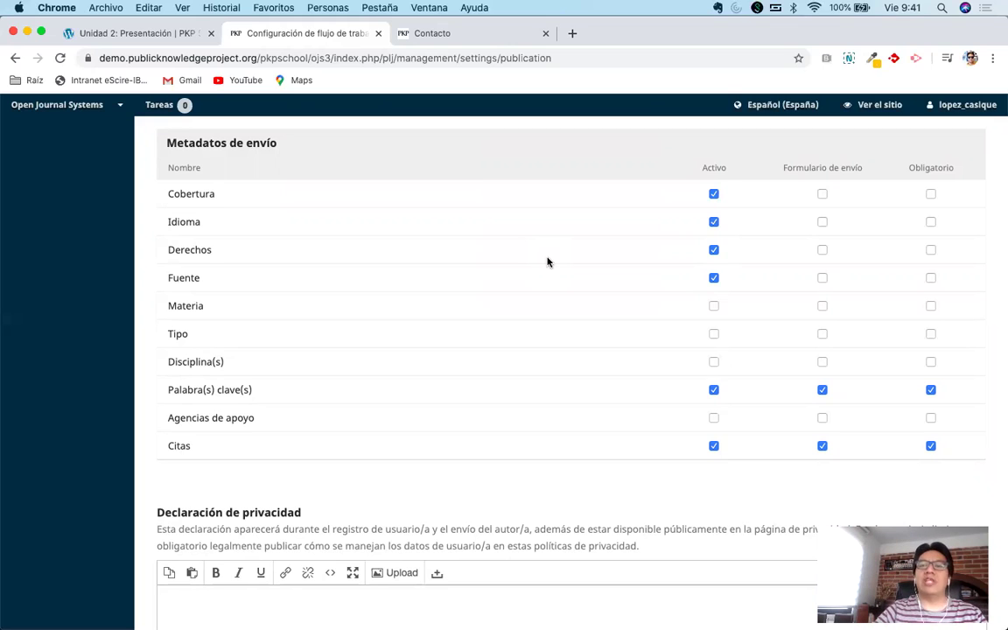
click(713, 193)
click(714, 222)
click(714, 250)
click(714, 277)
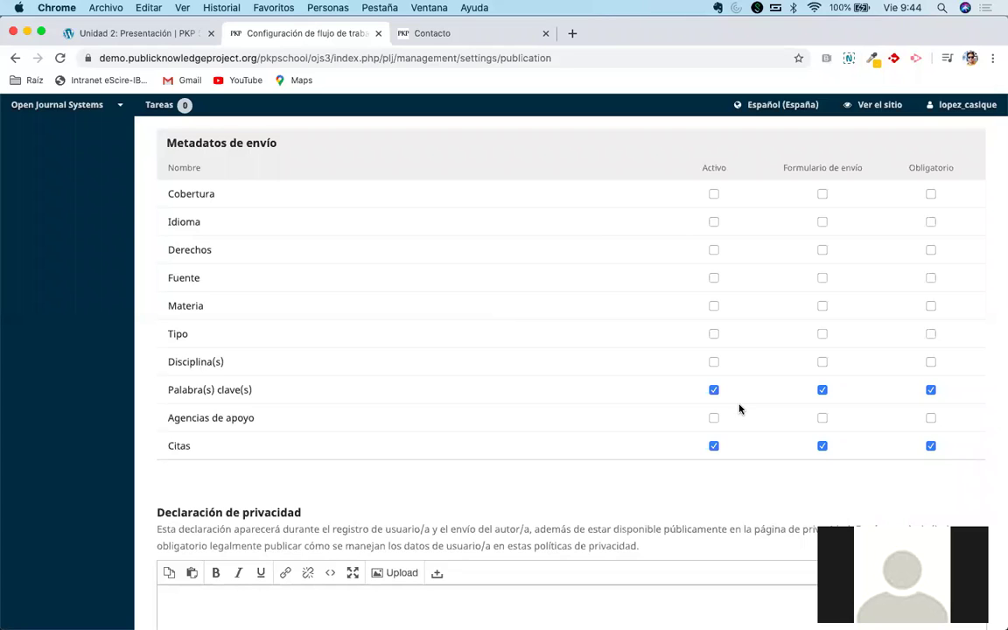
Move keyboard focus to the Fuente metadata setting.
key(Tab)
Activate the Derechos metadata field and include it on the submission form.
click(713, 251)
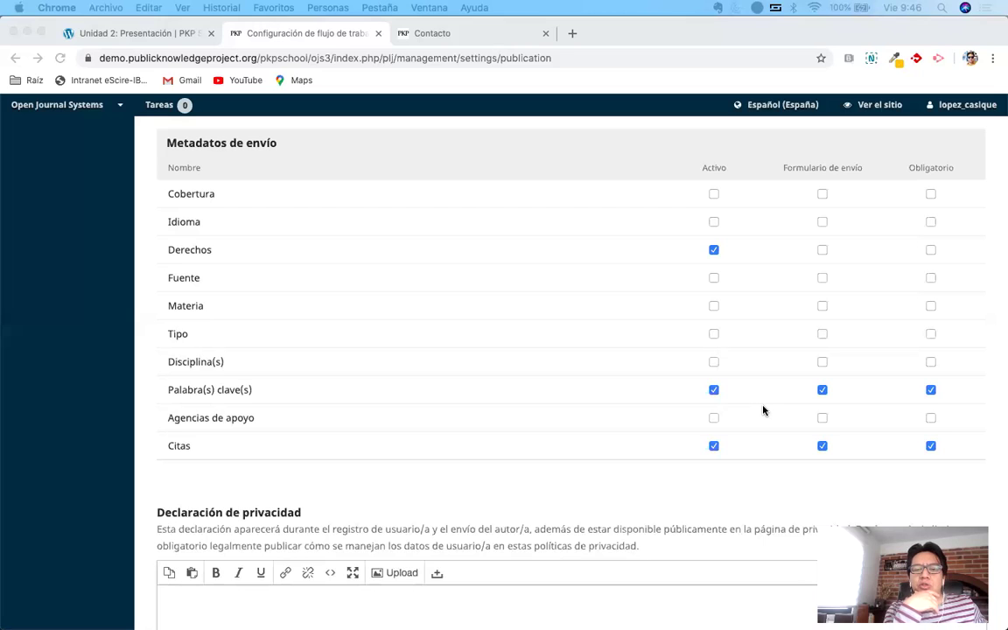
click(506, 148)
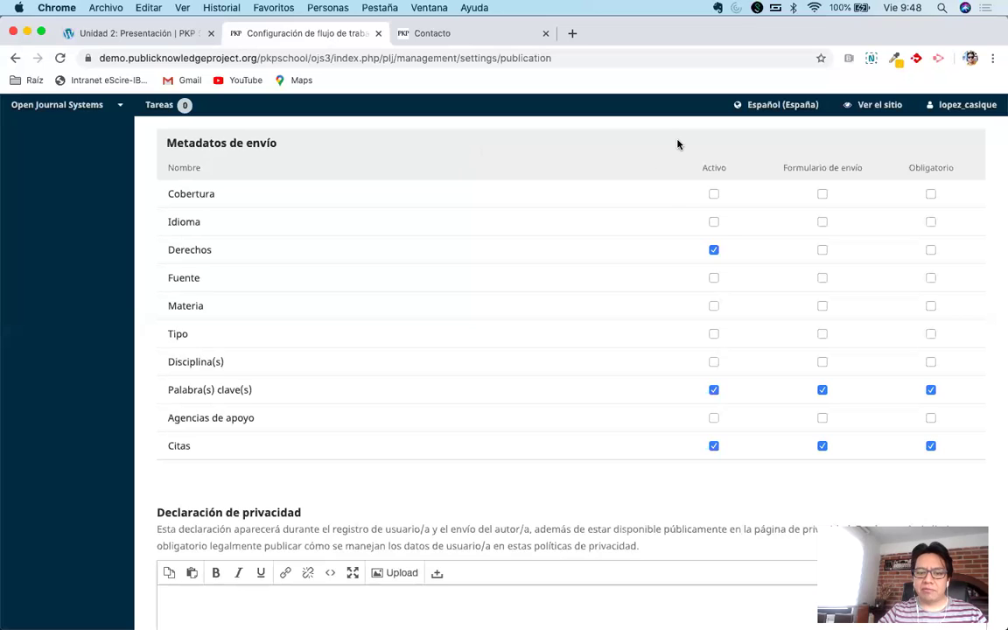
click(821, 251)
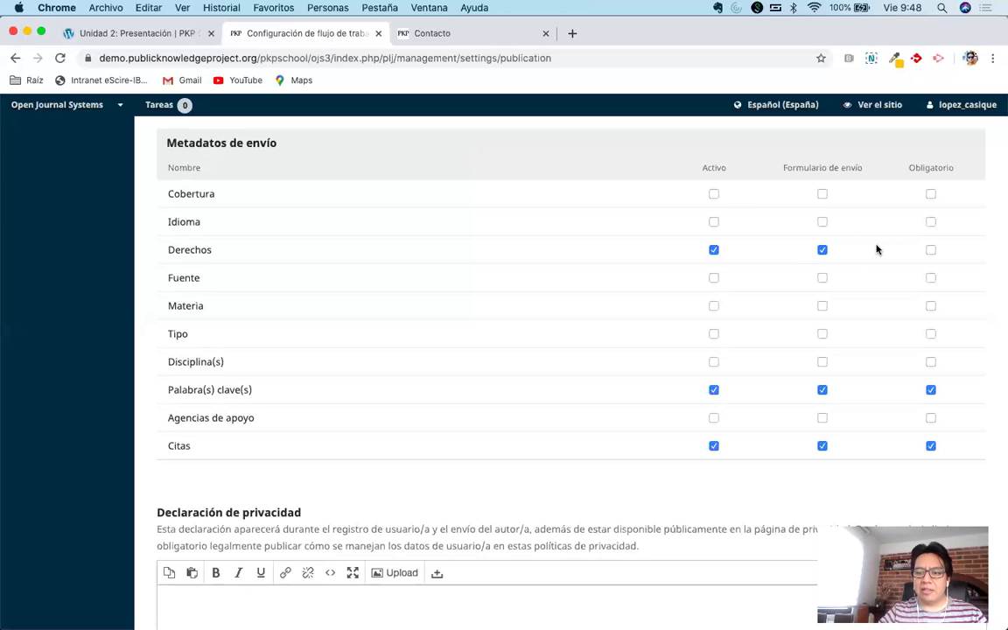
click(930, 251)
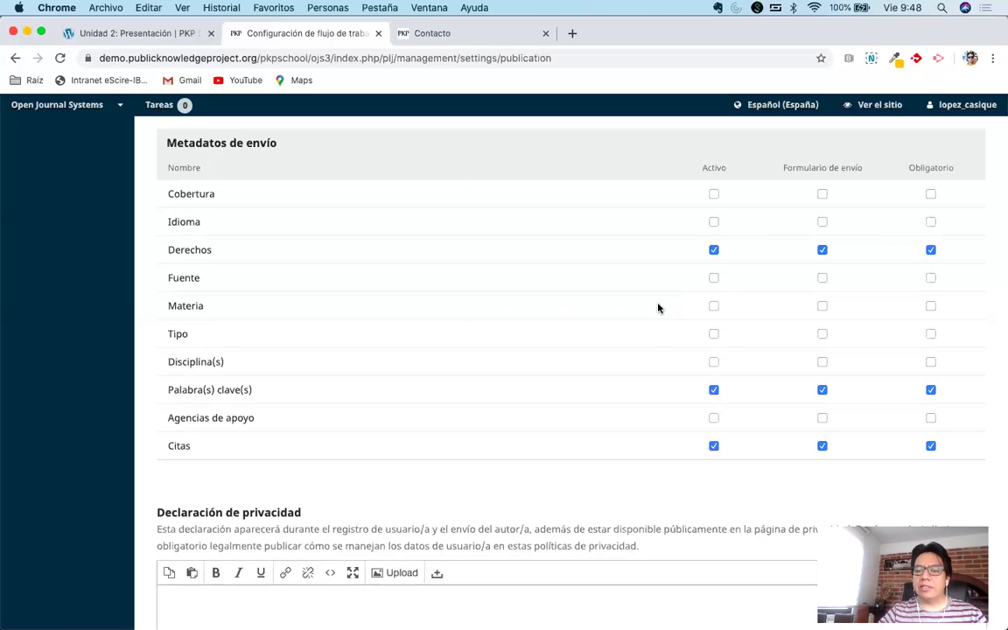
scroll(649, 350, down, 1)
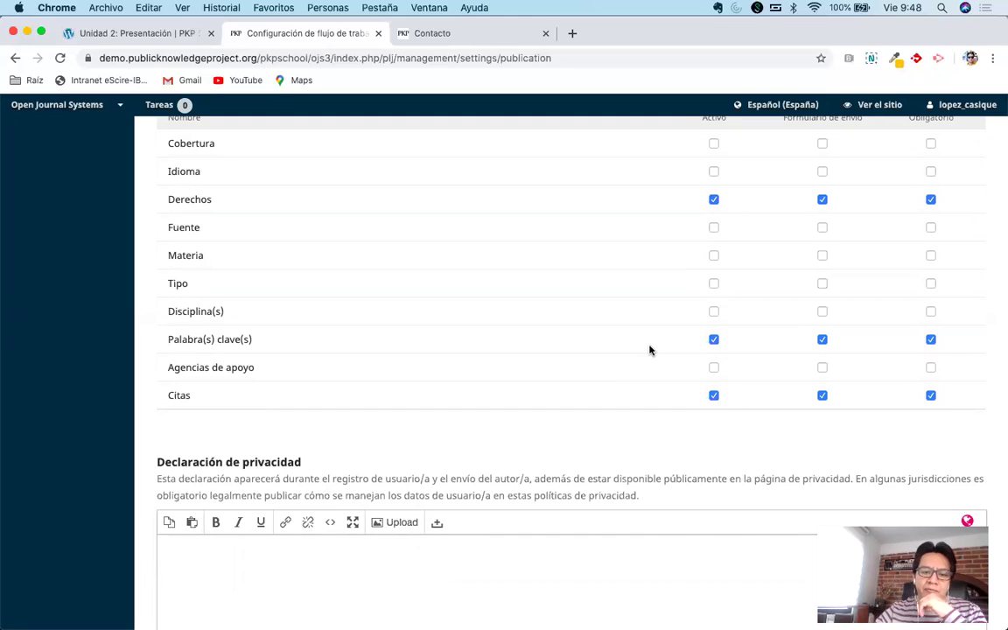
scroll(522, 349, up, 2)
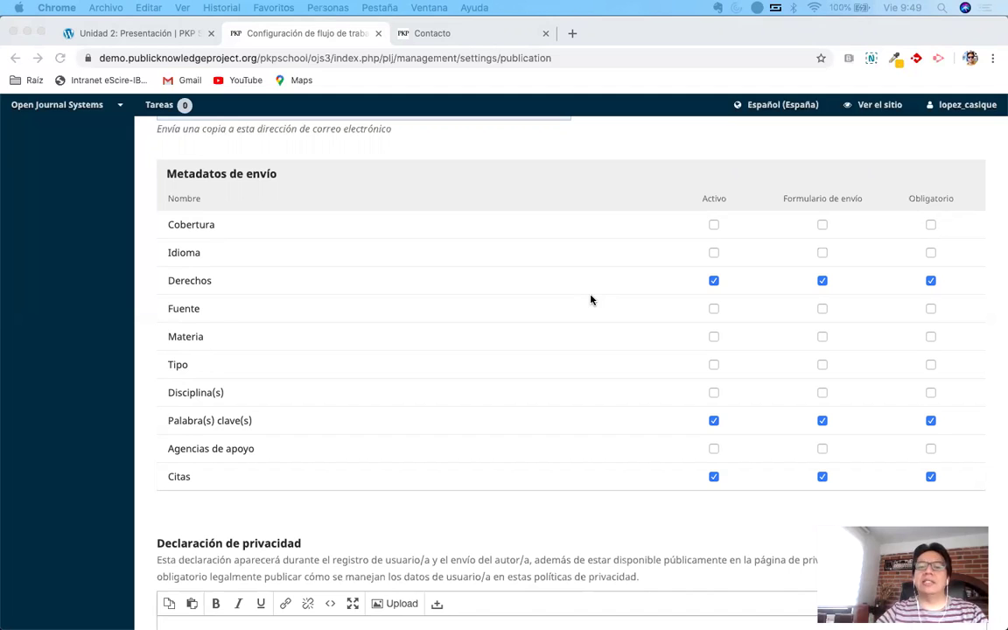
click(577, 154)
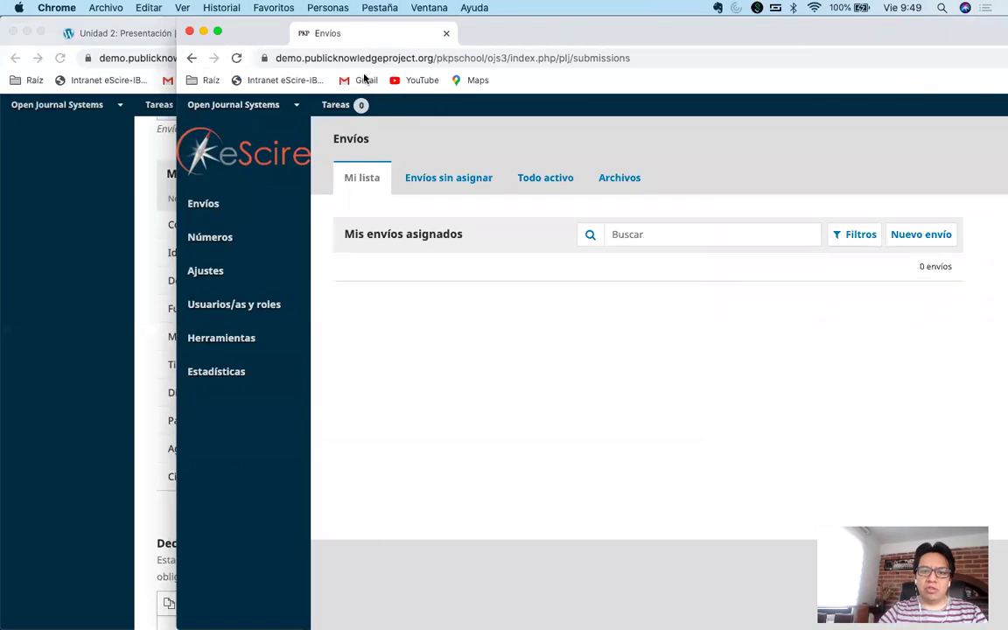
drag(326, 34, 363, 46)
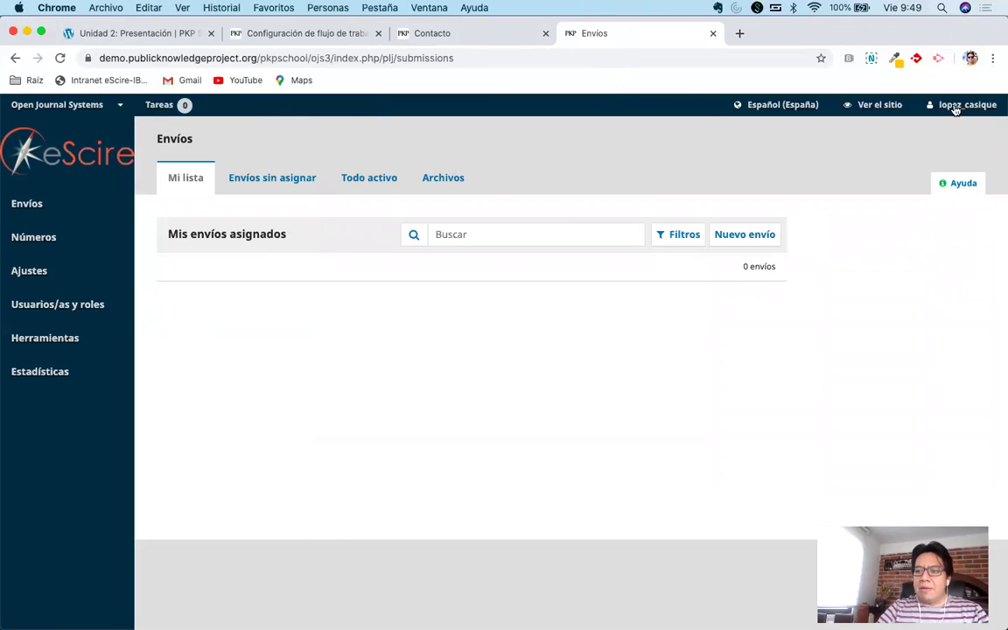
Move the Envíos window's tab into the main browser window as its fourth tab.
mouse_move(948, 106)
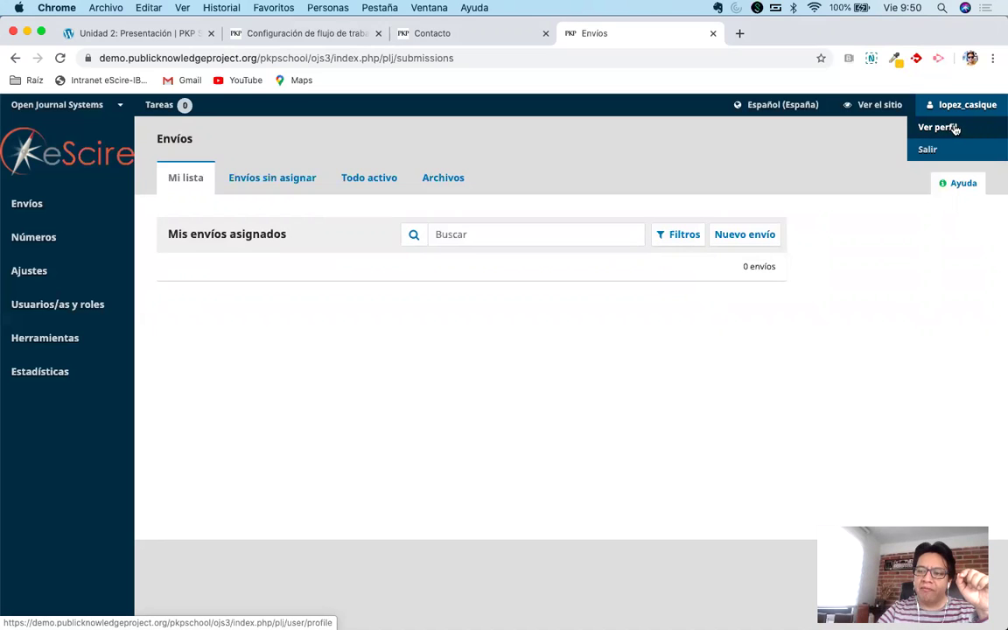
Review your profile's Público section, including biography language versions and URL fields.
click(940, 128)
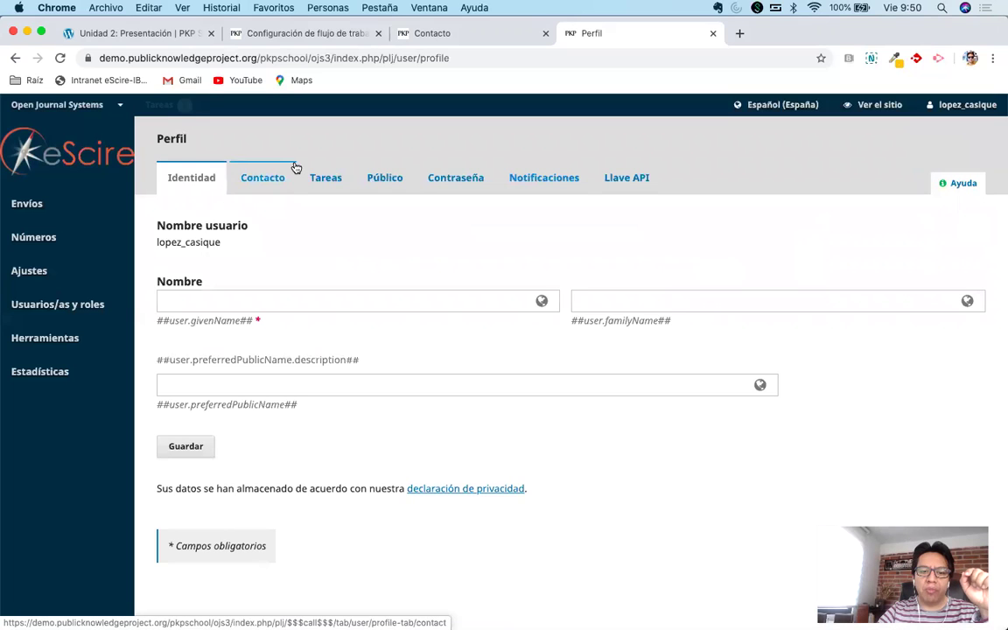
click(382, 185)
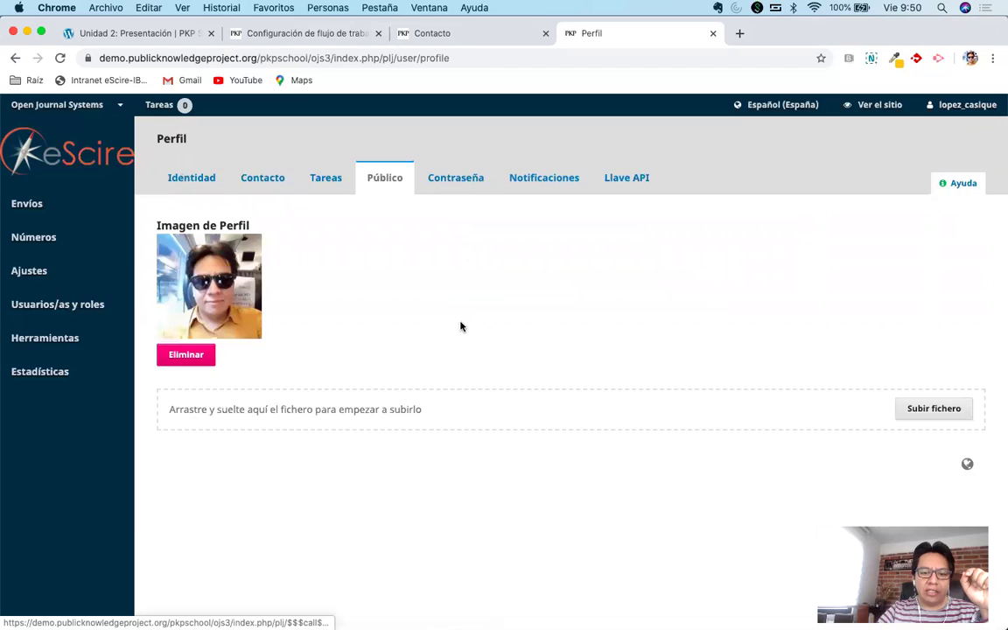
scroll(461, 326, down, 3)
scroll(458, 282, down, 3)
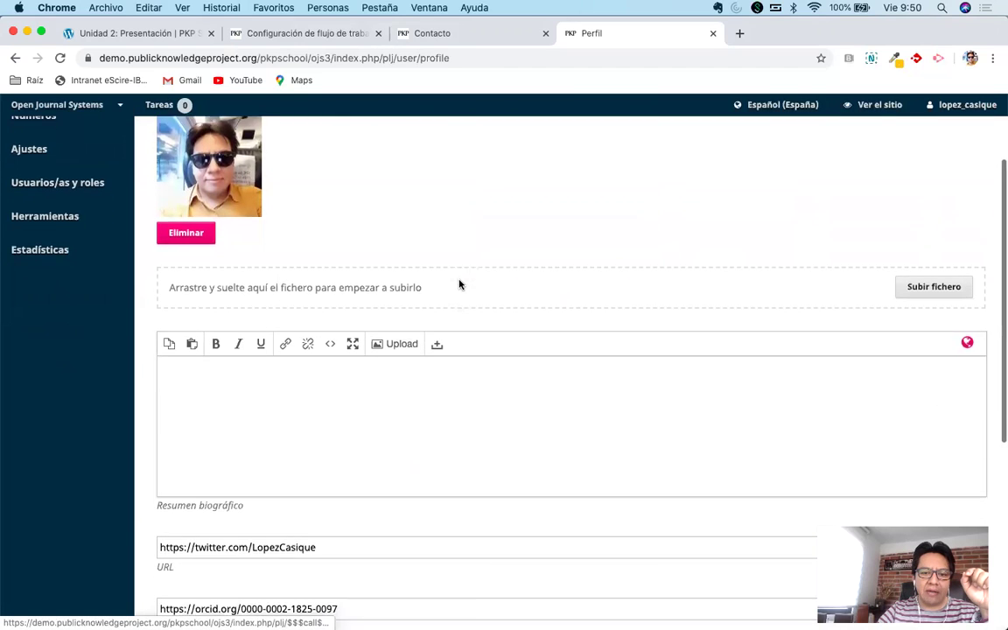
click(364, 321)
scroll(418, 338, down, 5)
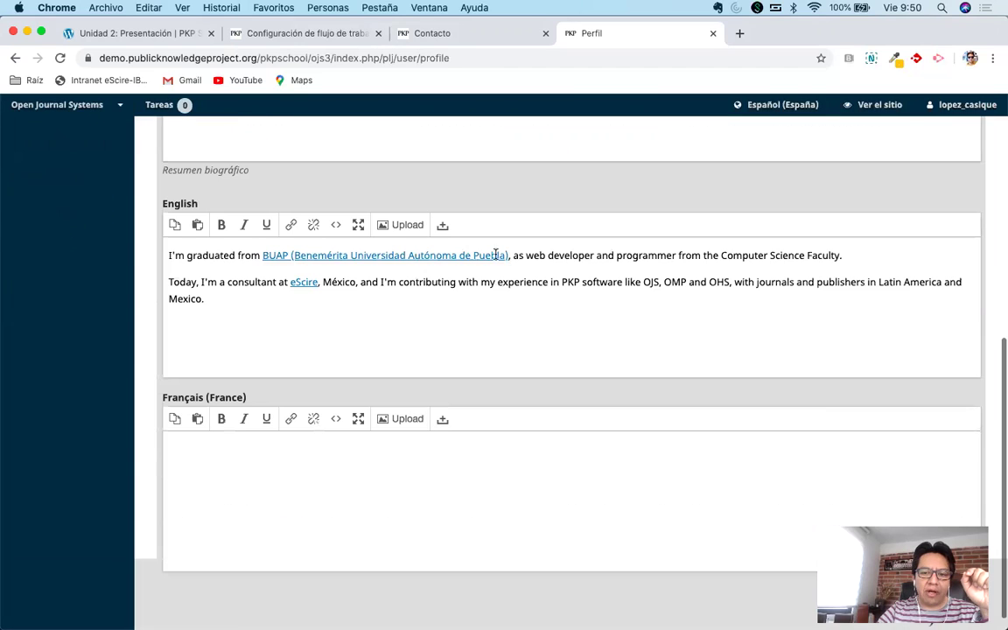
scroll(490, 547, down, 6)
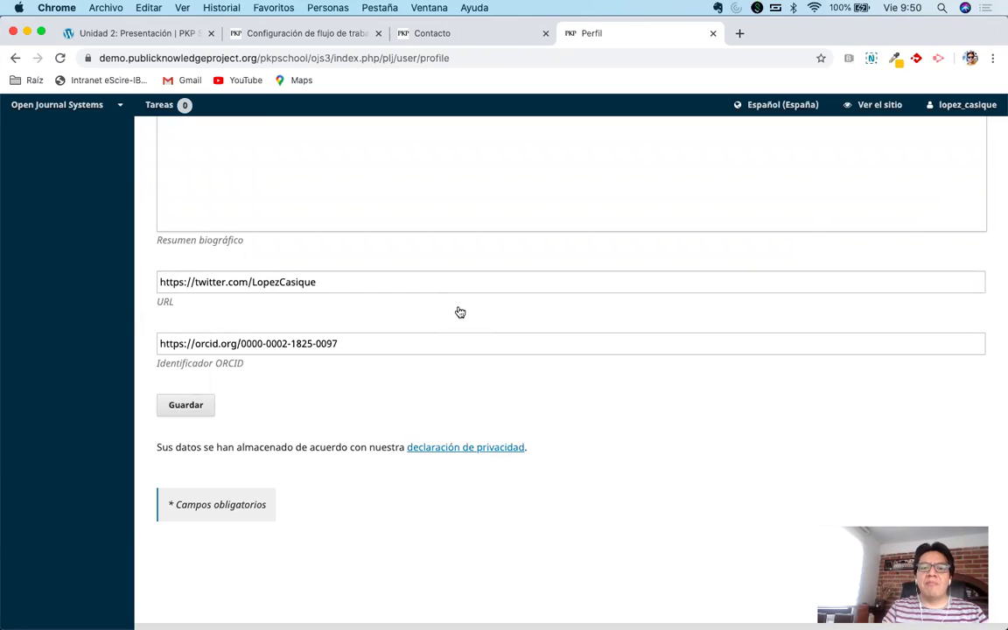
scroll(616, 279, up, 5)
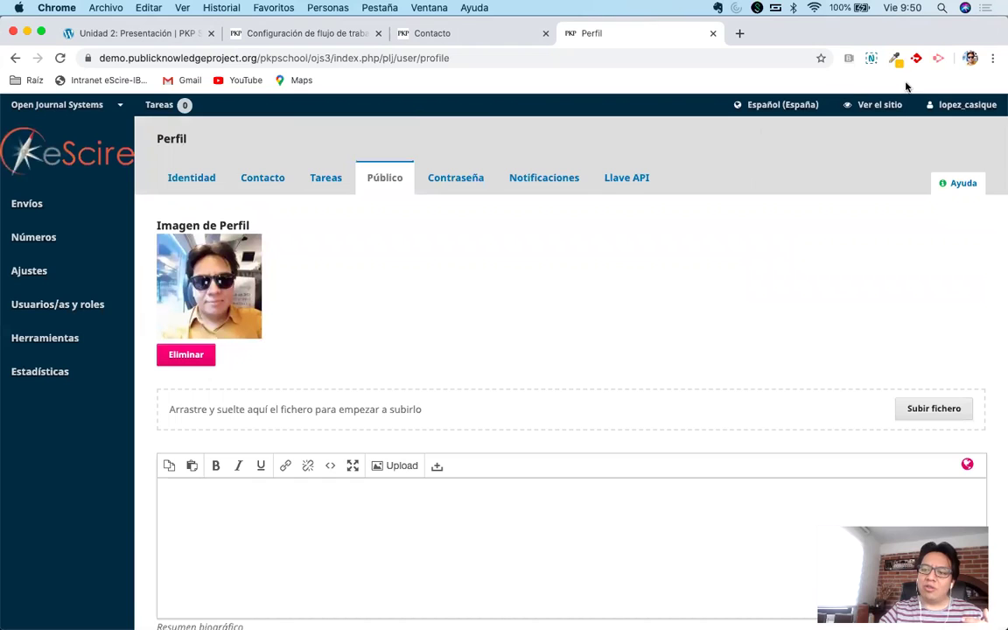
click(937, 130)
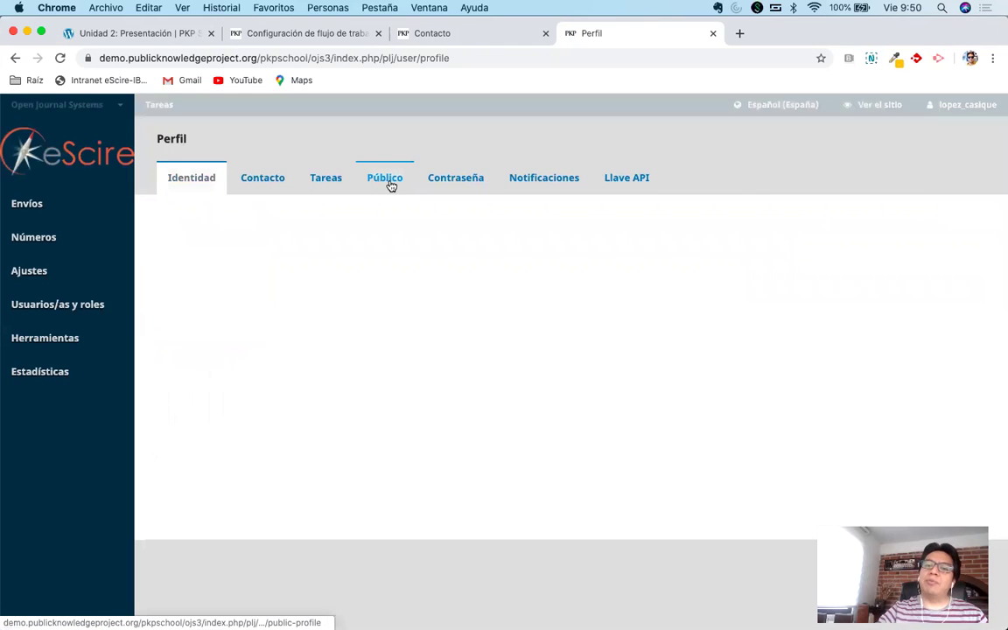
click(390, 185)
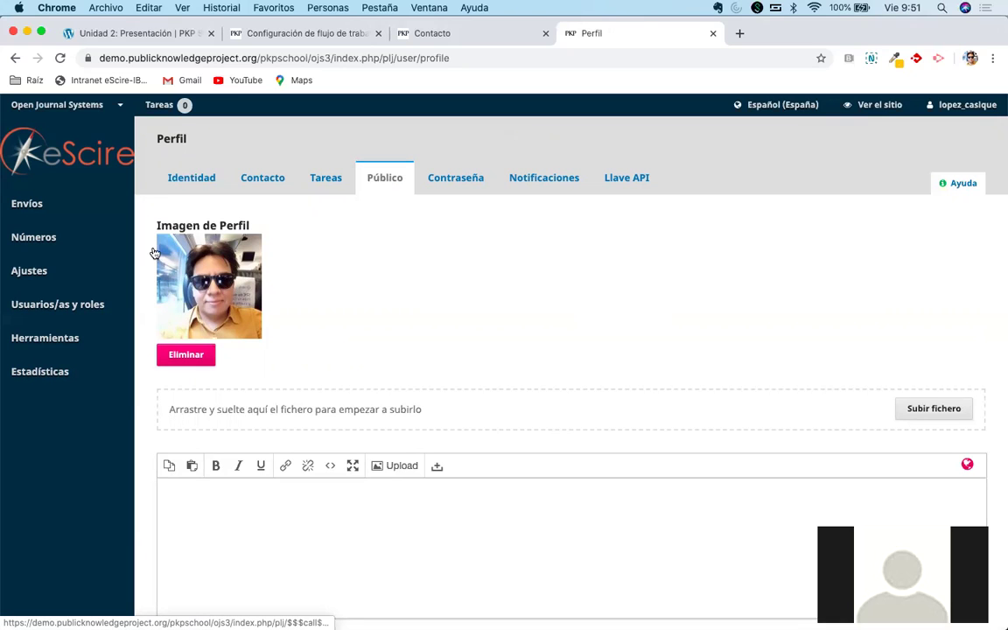
Open the Ajustes del sitio web (website settings) page from the side menu.
mouse_move(59, 308)
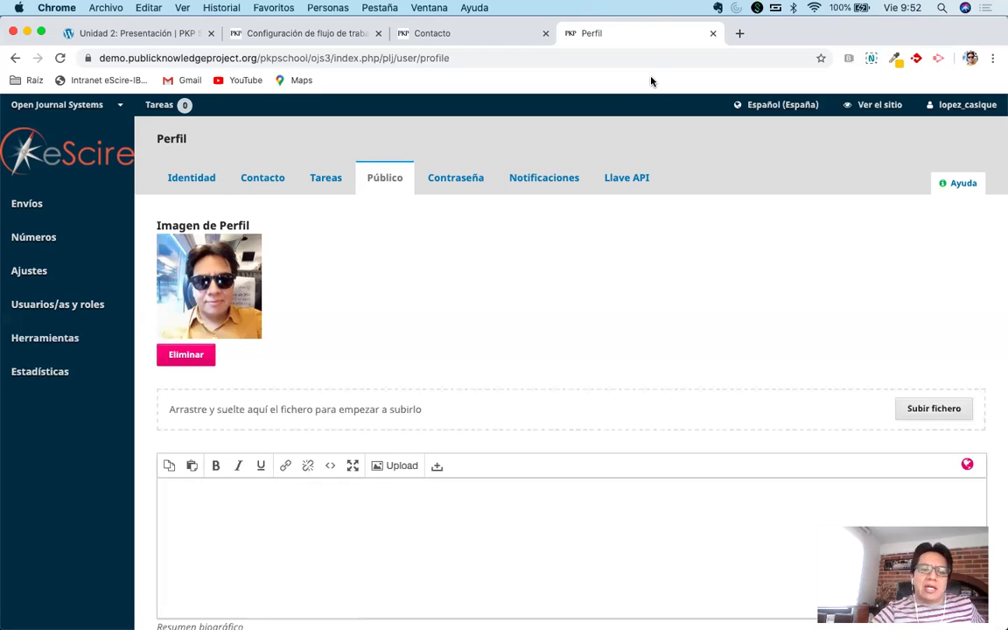
mouse_move(56, 250)
mouse_move(47, 271)
click(156, 302)
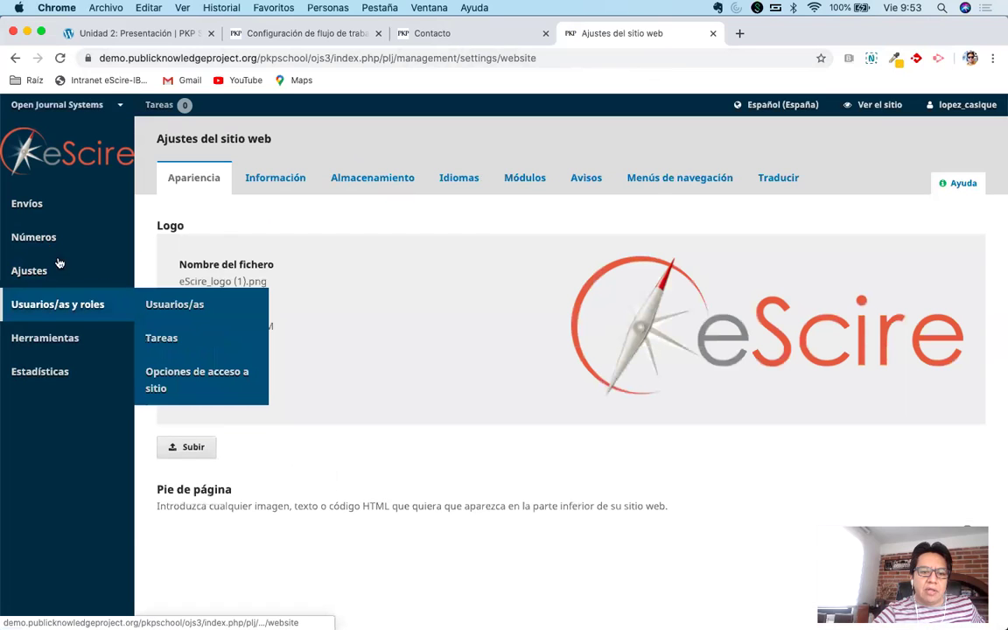
Return to the Flujo de trabajo settings and show the Envío tab.
mouse_move(108, 277)
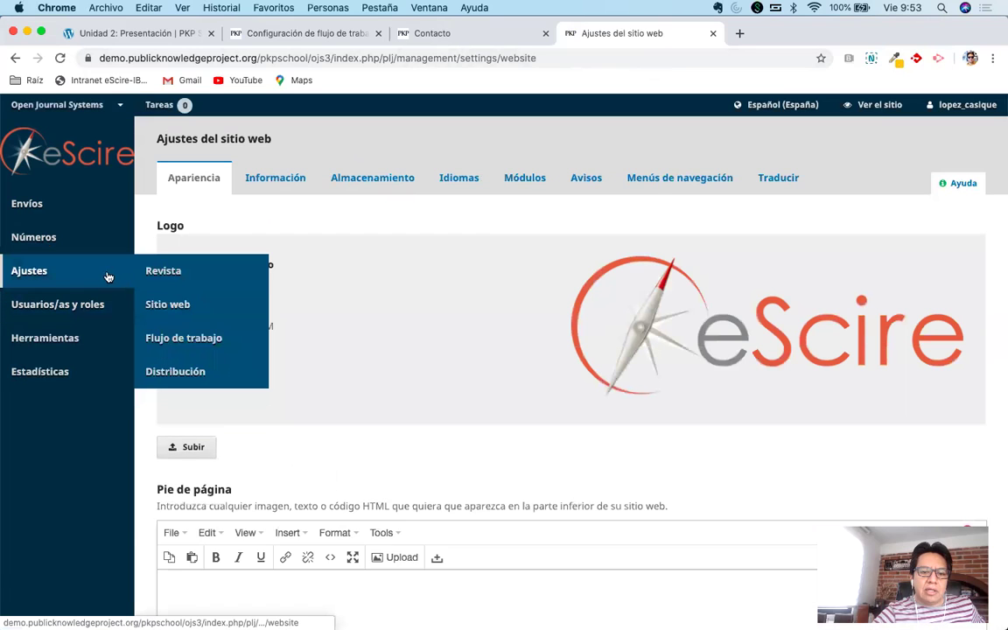
click(168, 336)
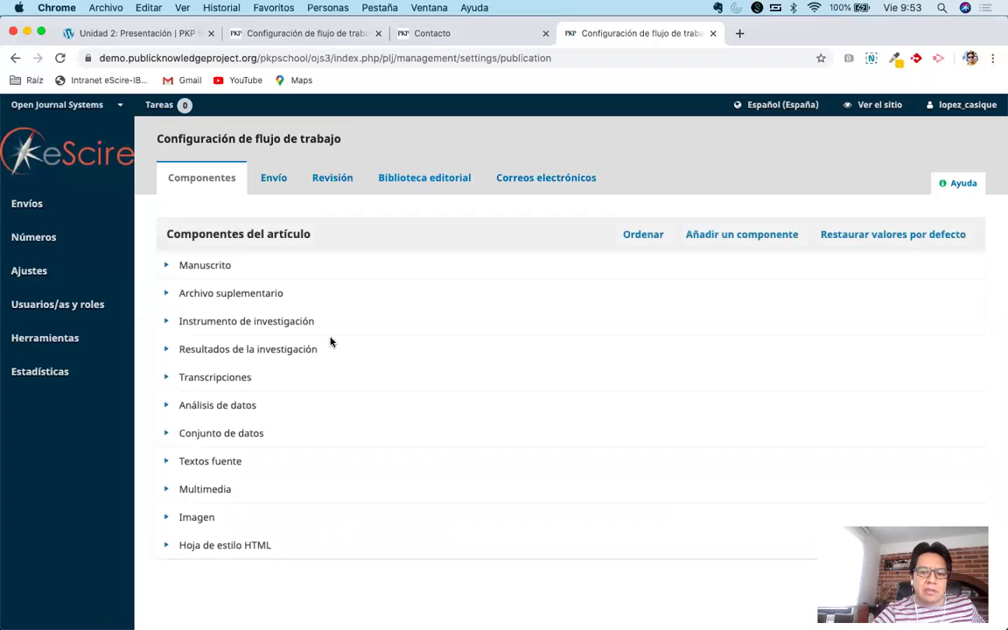
scroll(331, 342, down, 3)
scroll(330, 342, up, 3)
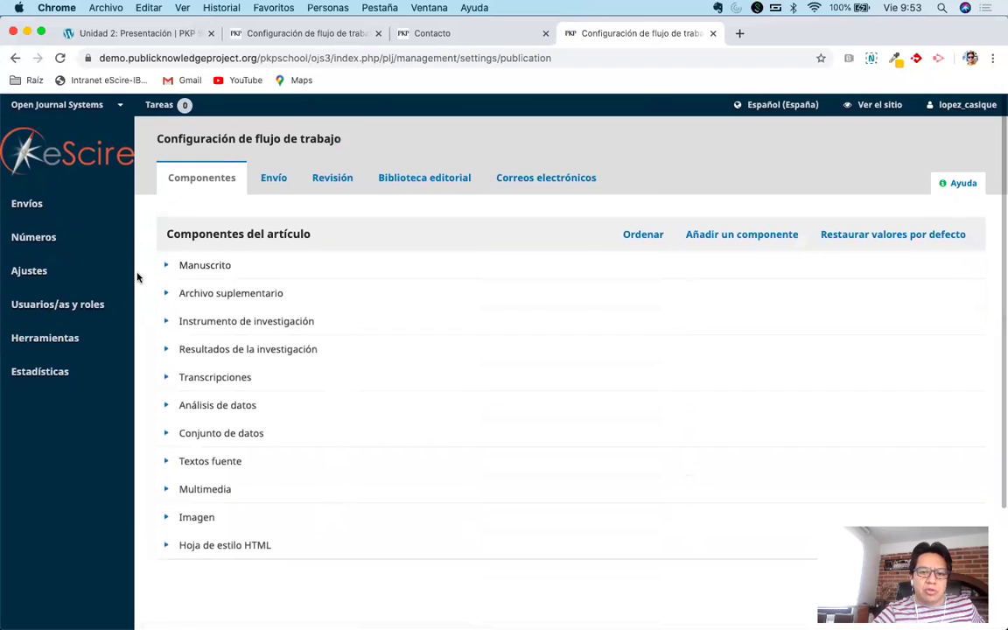
click(274, 177)
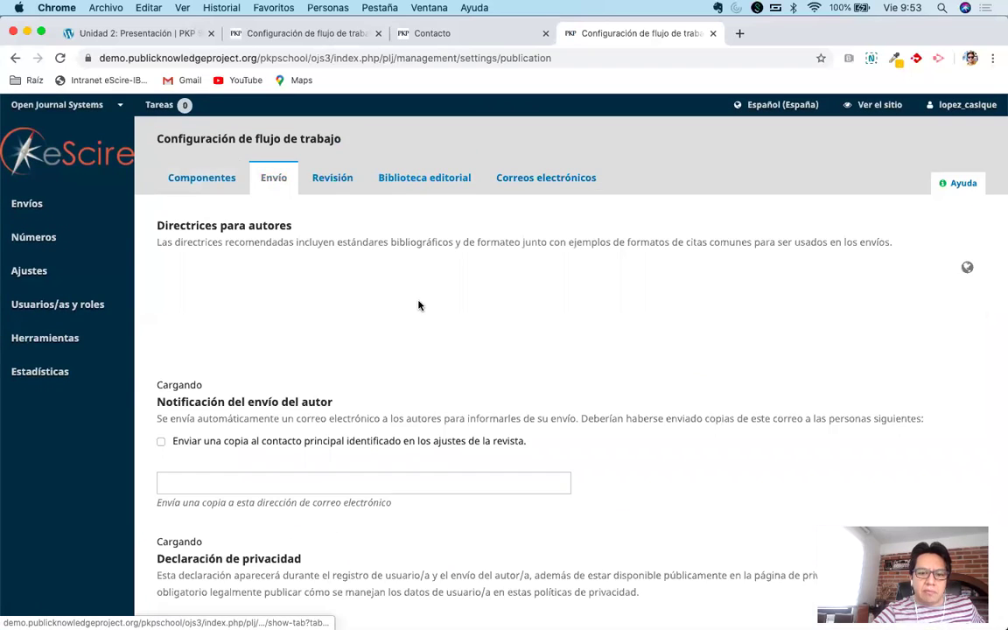
Start a new submission checklist item with Agregar ítem.
scroll(418, 305, down, 5)
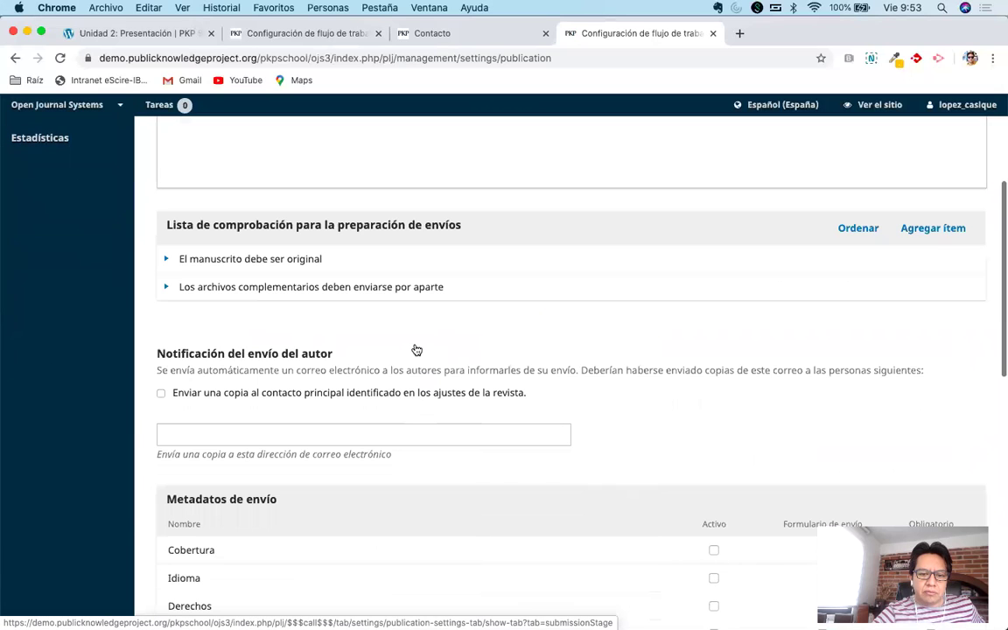
scroll(417, 350, down, 5)
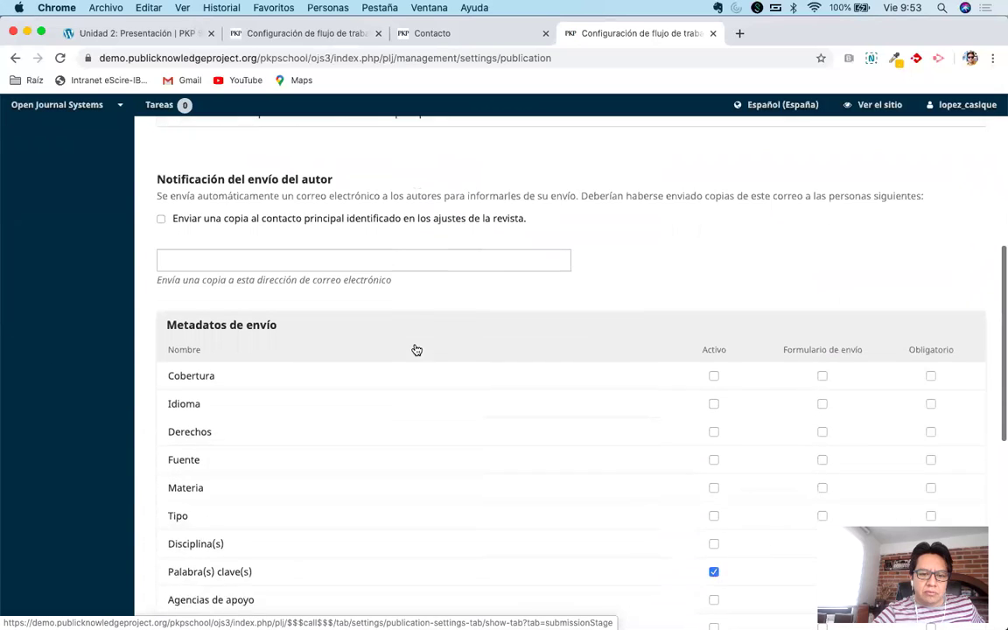
scroll(416, 350, up, 3)
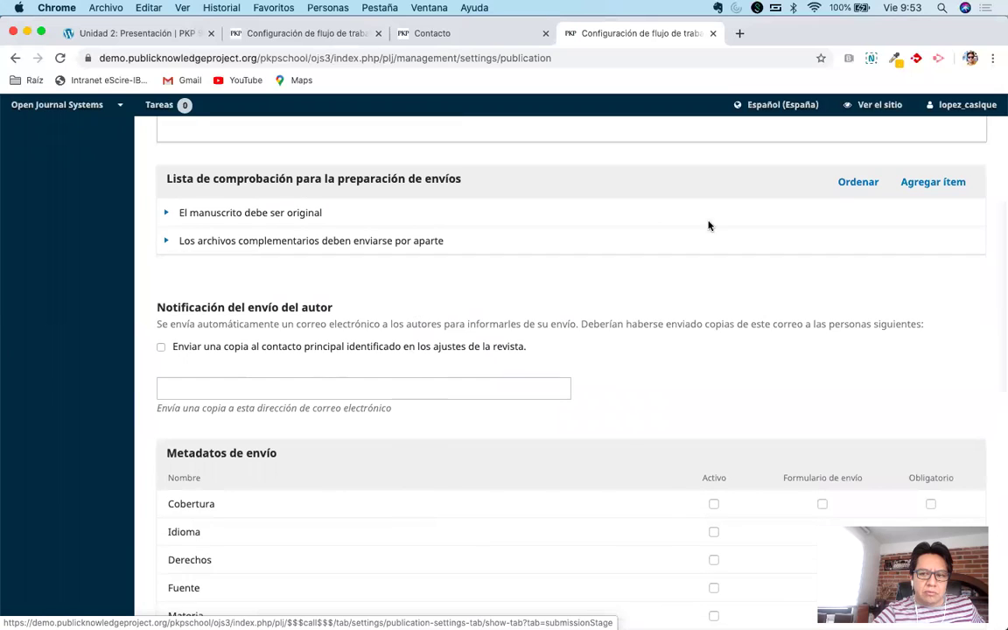
click(917, 184)
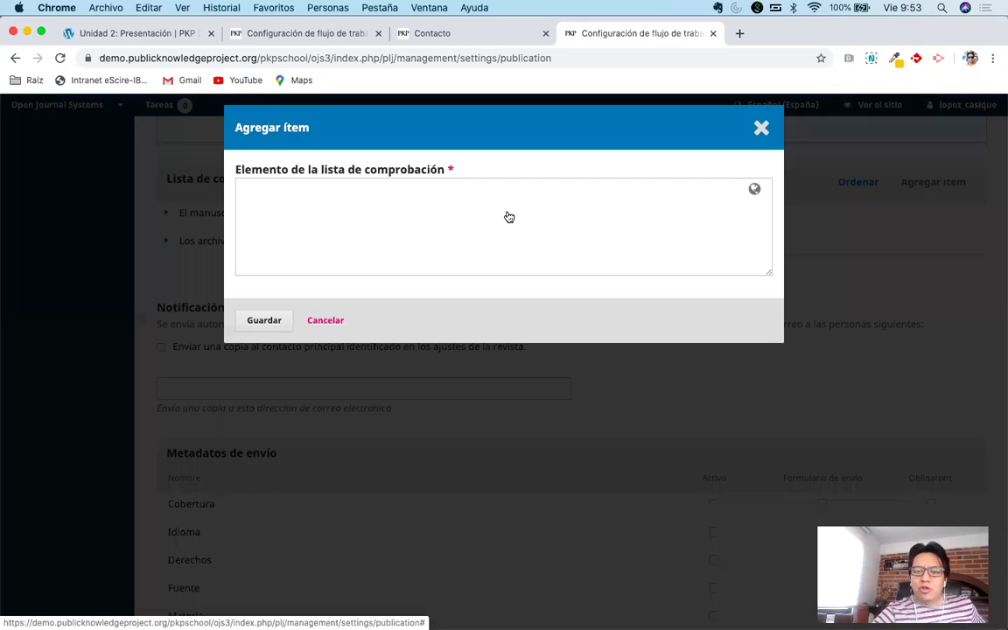
Reveal the checklist item's language fields, then close the Agregar ítem dialog without saving.
click(415, 221)
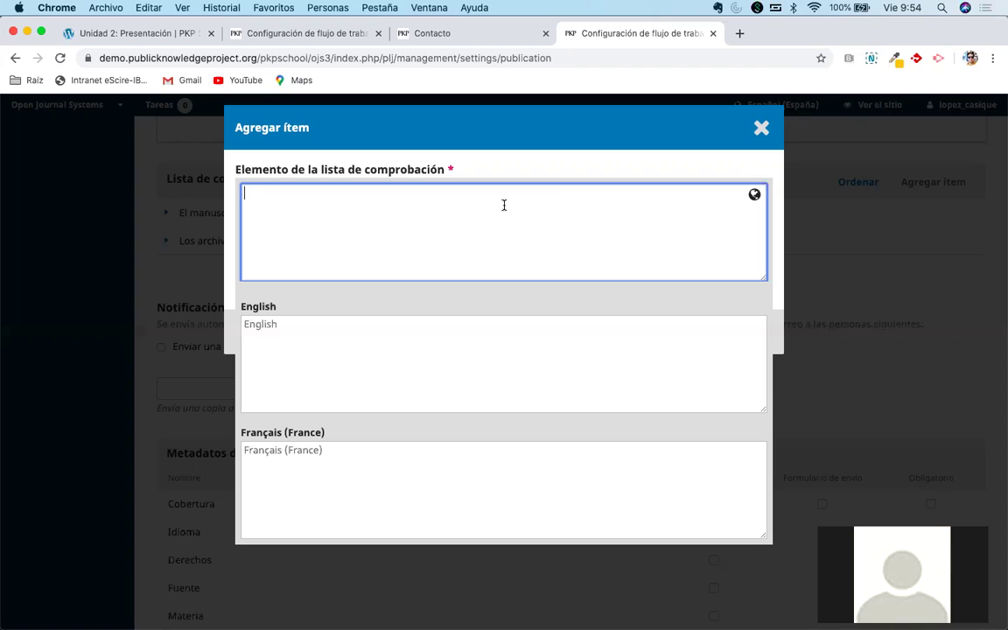
click(761, 129)
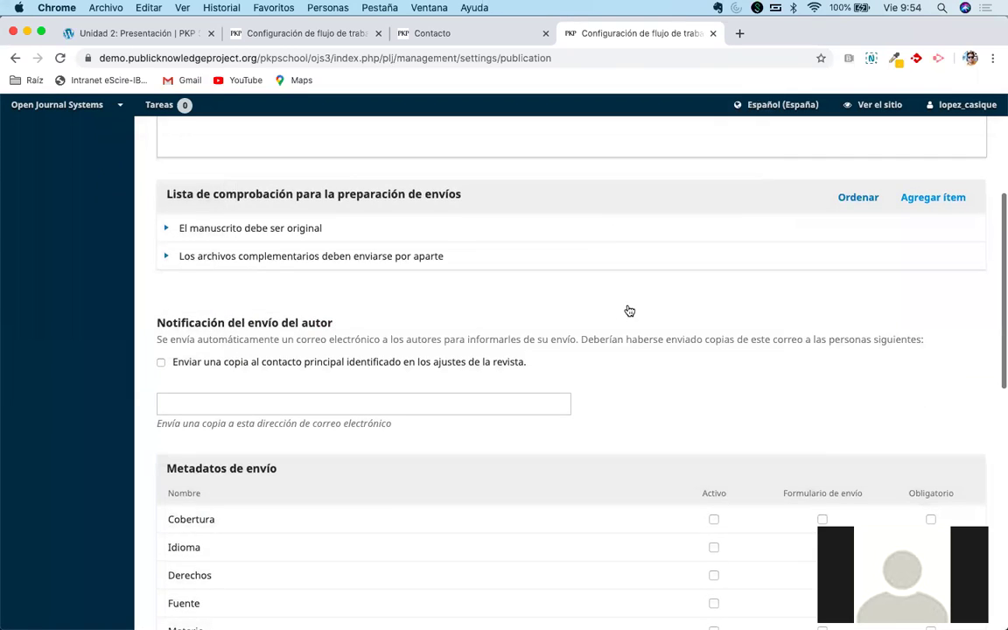
Expand the author guidelines' language fields in the Envío settings.
scroll(630, 310, up, 2)
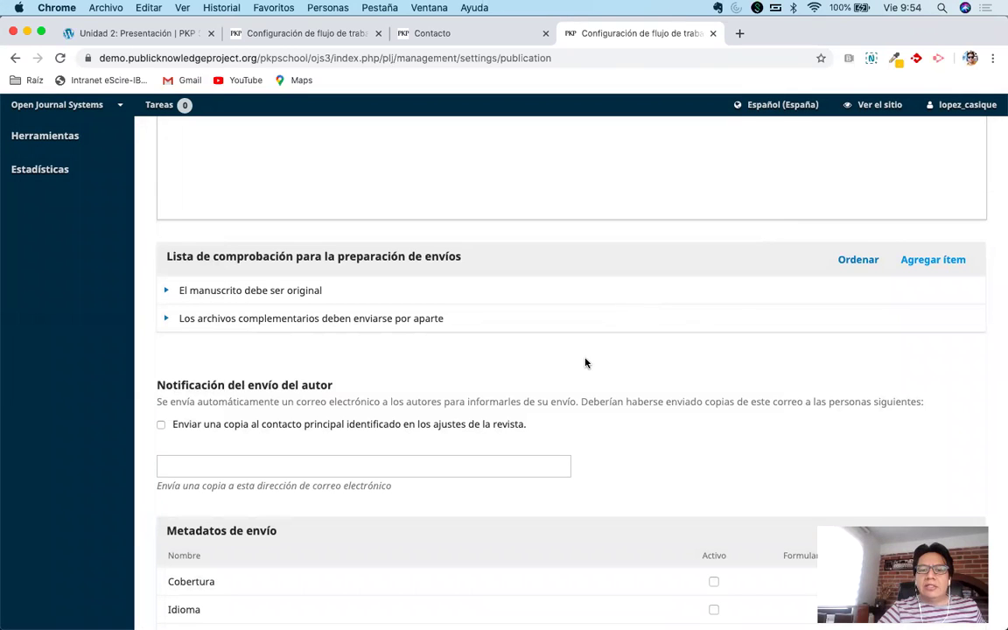
scroll(586, 362, up, 4)
click(558, 275)
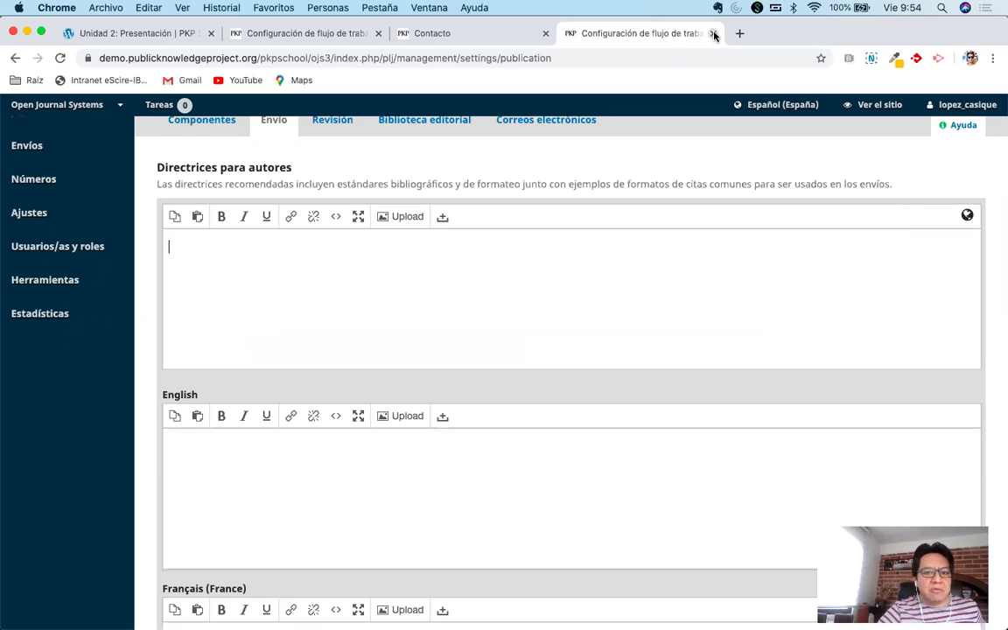
Switch to the other workflow settings tab and scroll to the empty Declaración de privacidad.
click(292, 35)
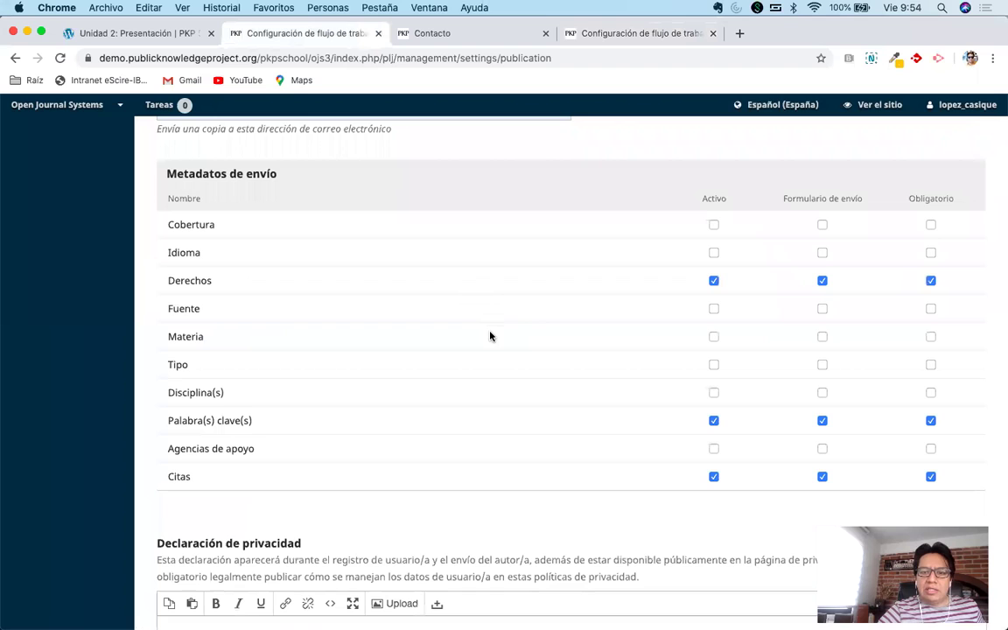
scroll(544, 338, down, 5)
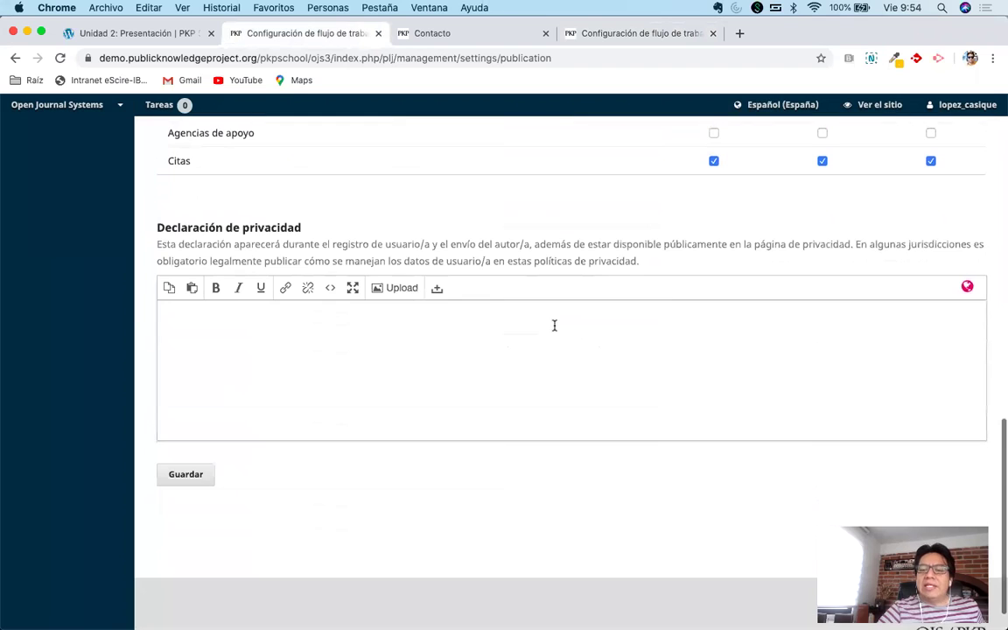
scroll(554, 327, up, 5)
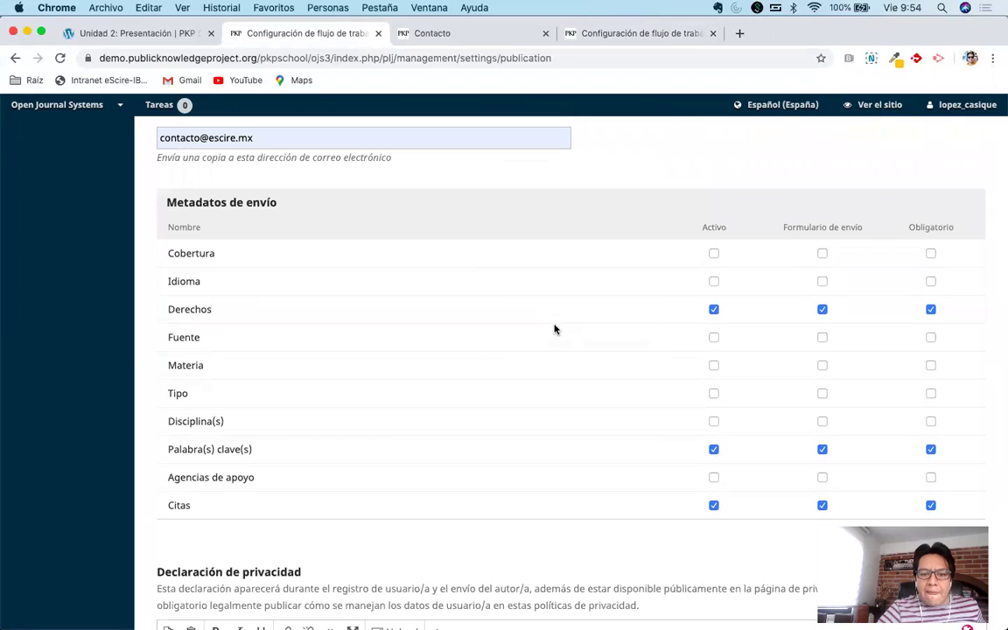
scroll(553, 328, down, 5)
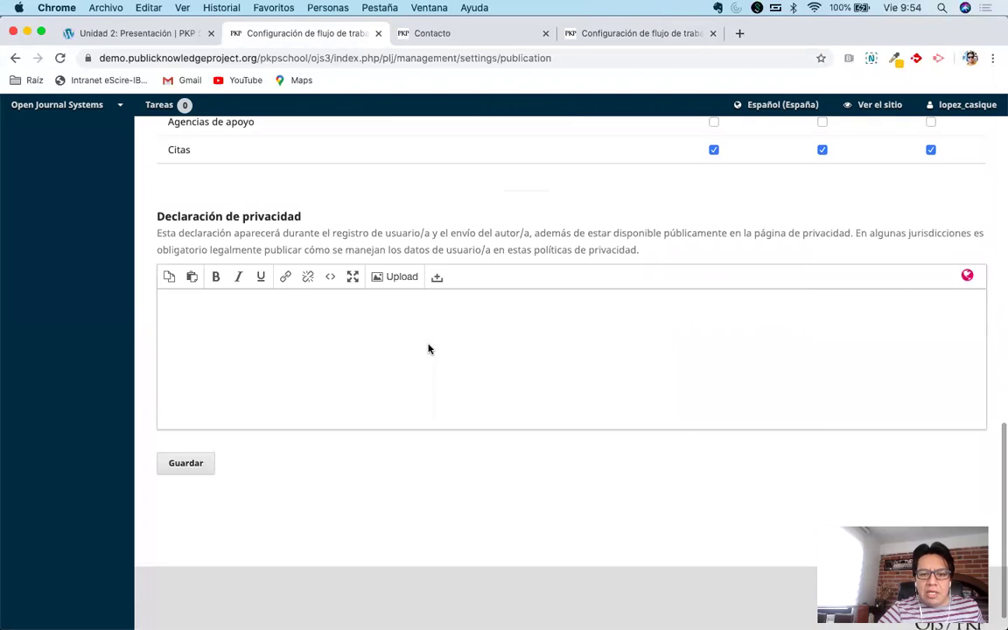
click(429, 346)
click(514, 204)
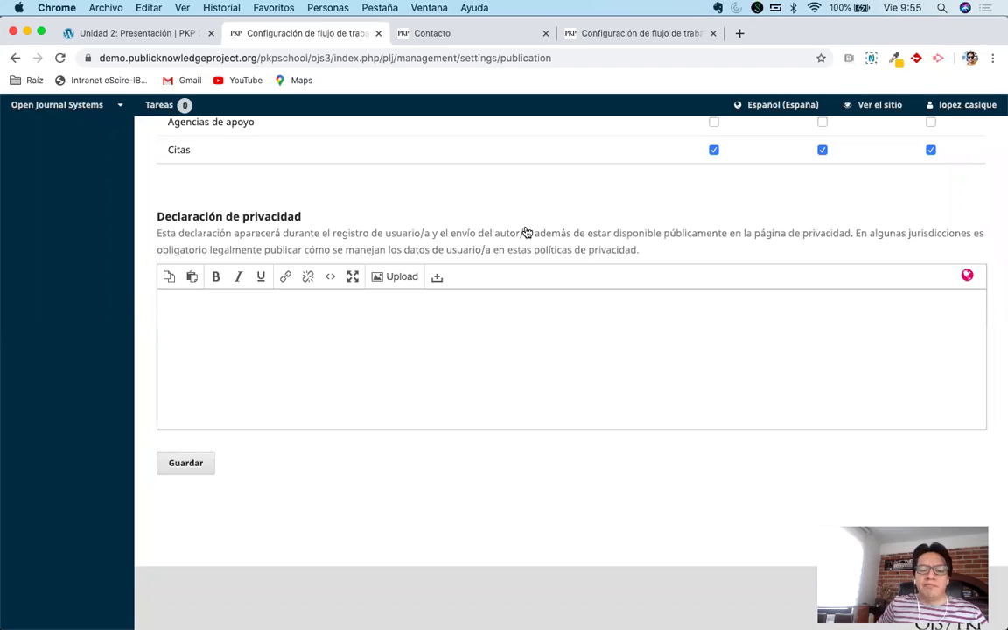
Write the privacy statement 'No compartimos los datos personales con otros sitios, son exclusivos para la publicación de los trabajos.'.
click(441, 307)
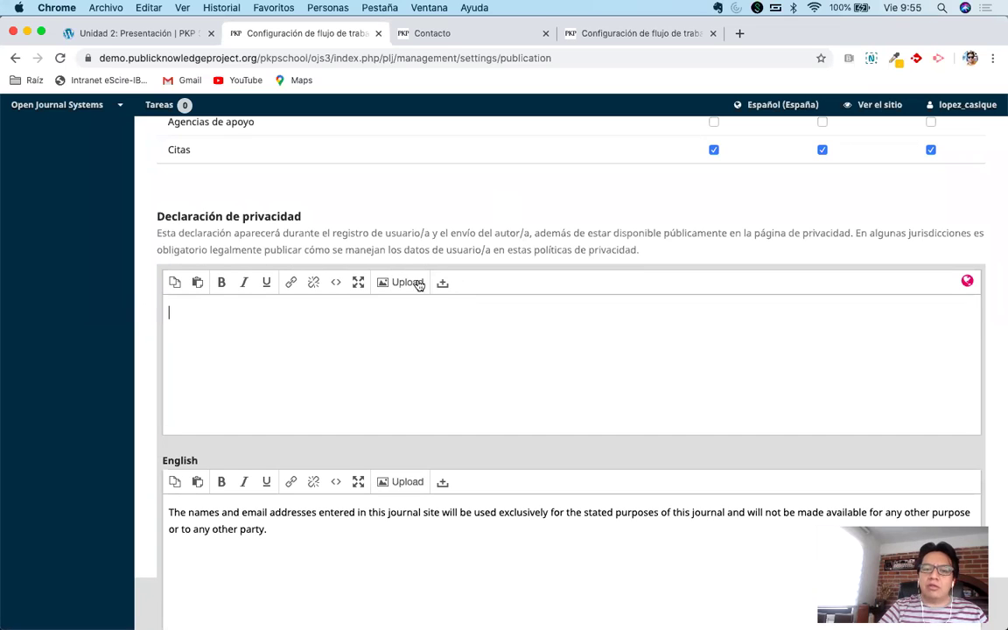
click(453, 234)
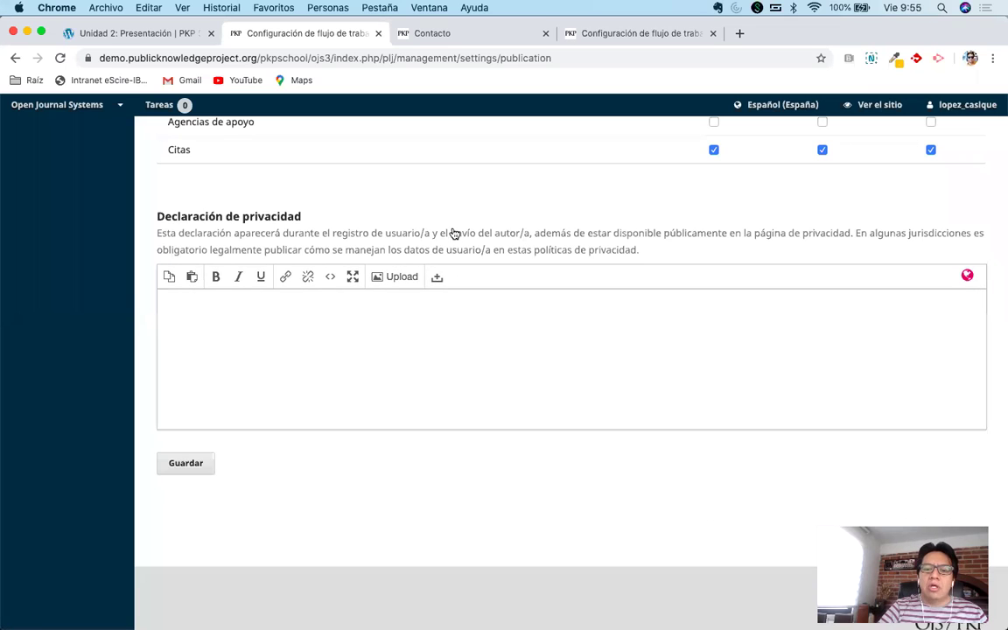
click(375, 307)
click(478, 205)
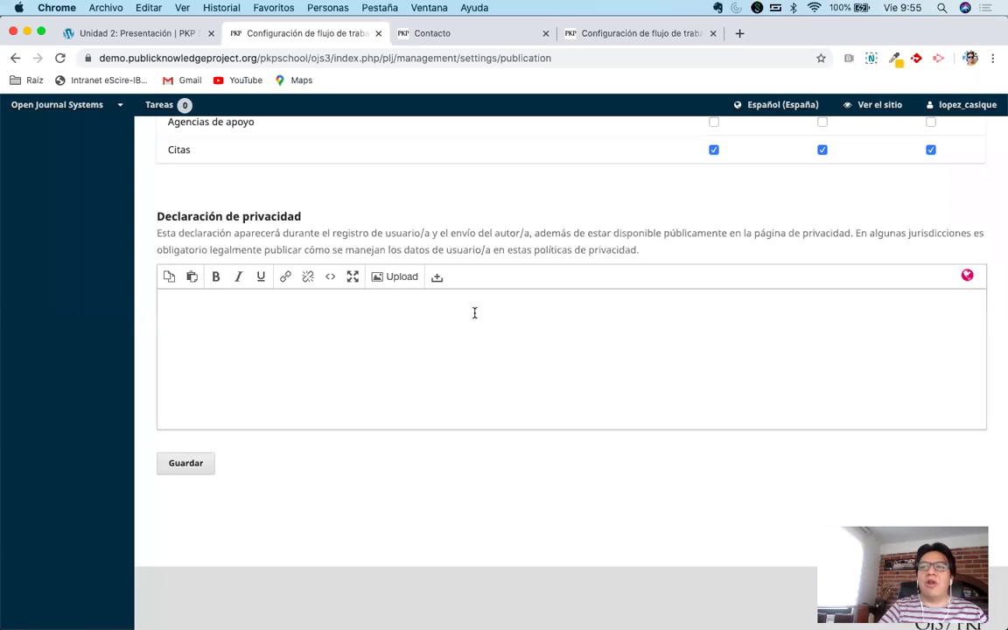
click(346, 334)
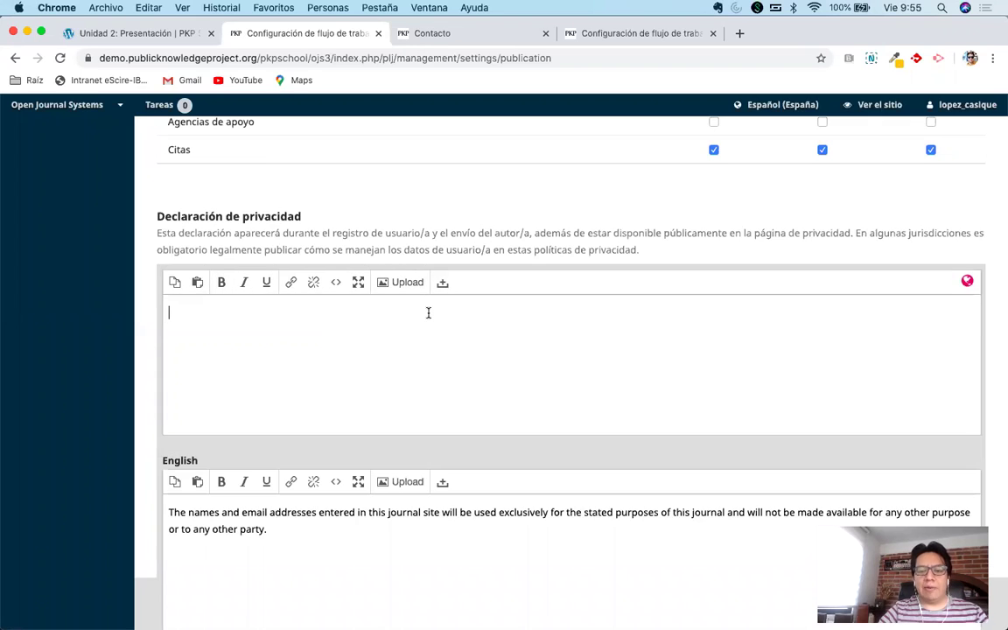
text(No)
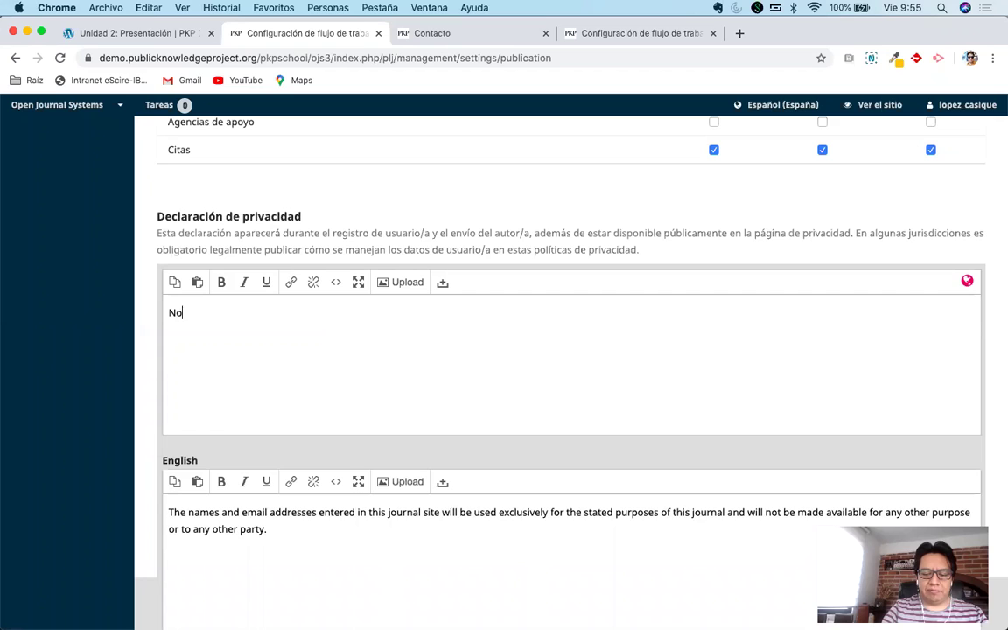
text( venderos ni coma)
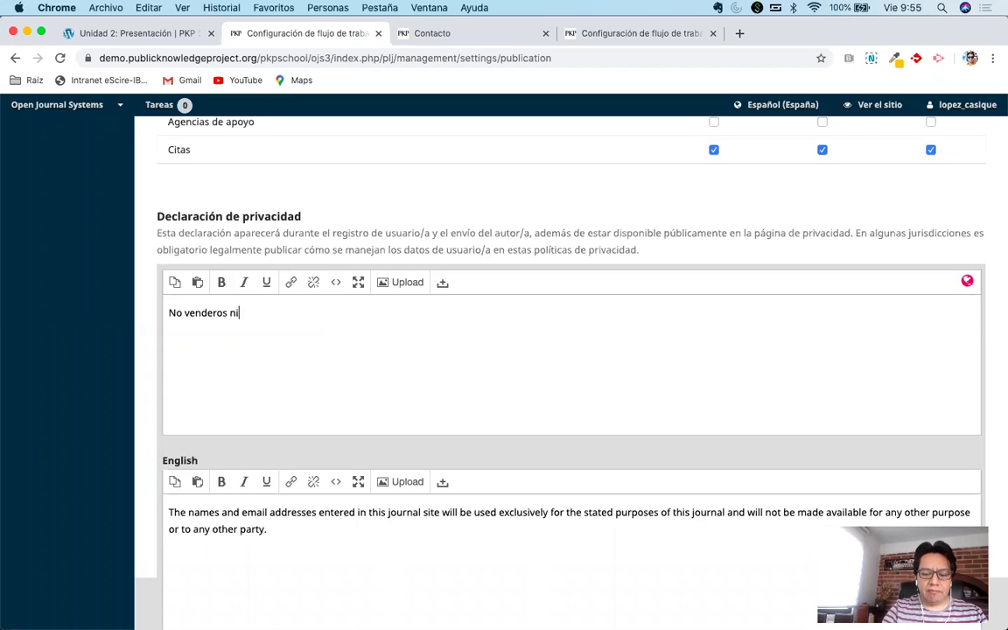
key(BackSpace)
key(BackSpace)
key(BackSpace)
key(BackSpace)
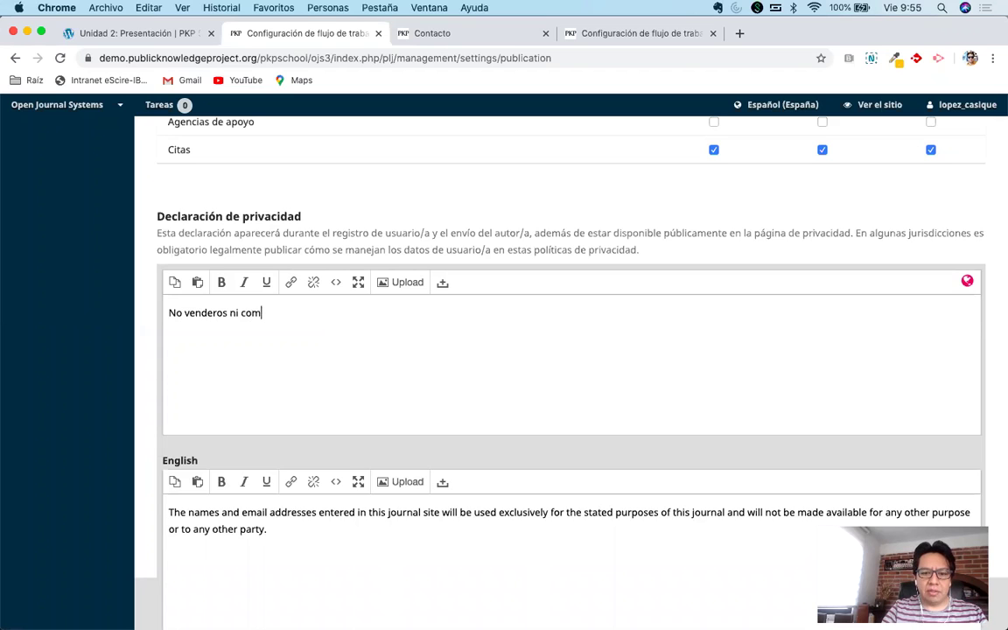
key(BackSpace)
key(BackSpace)
key(BackSpace)
key(BackSpace)
key(BackSpace)
key(BackSpace)
key(BackSpace)
key(BackSpace)
key(BackSpace)
key(BackSpace)
key(BackSpace)
key(BackSpace)
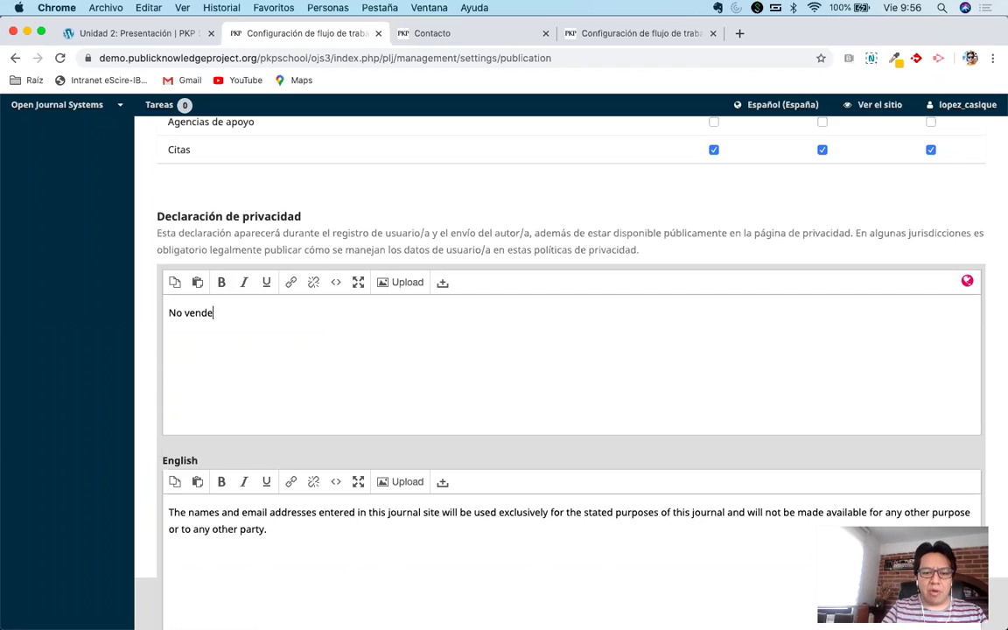
text(comp)
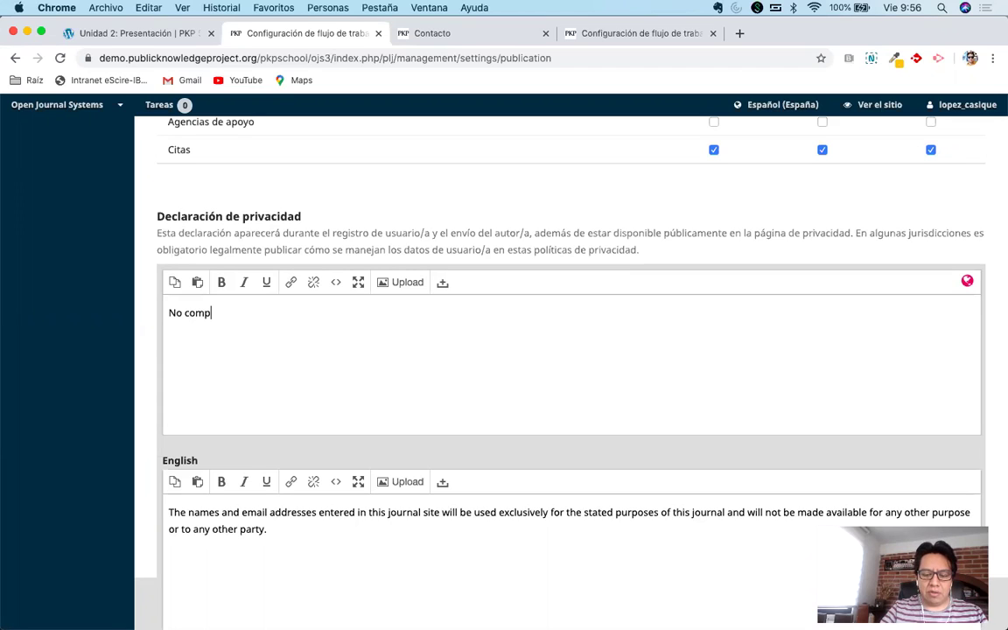
text(mos los datos personales con otros siti)
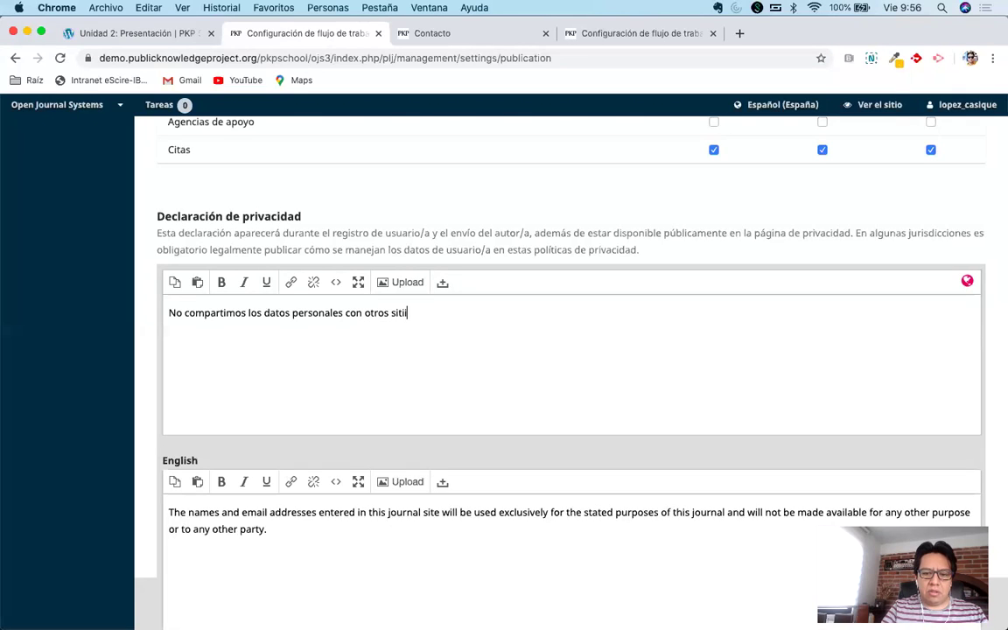
text(xclu)
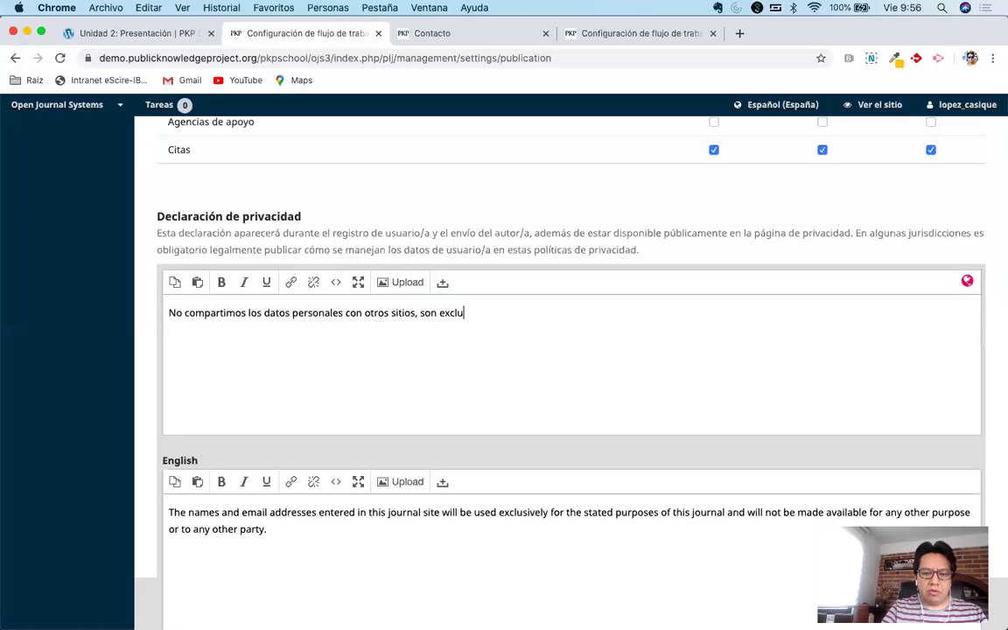
text(sivos )
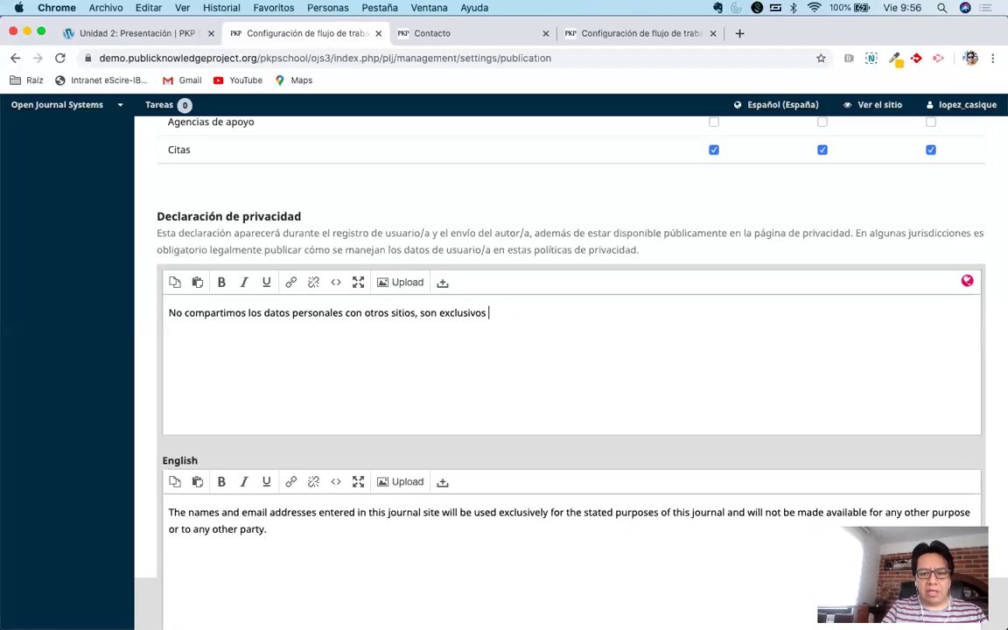
text(de la publicación de los trabajos.)
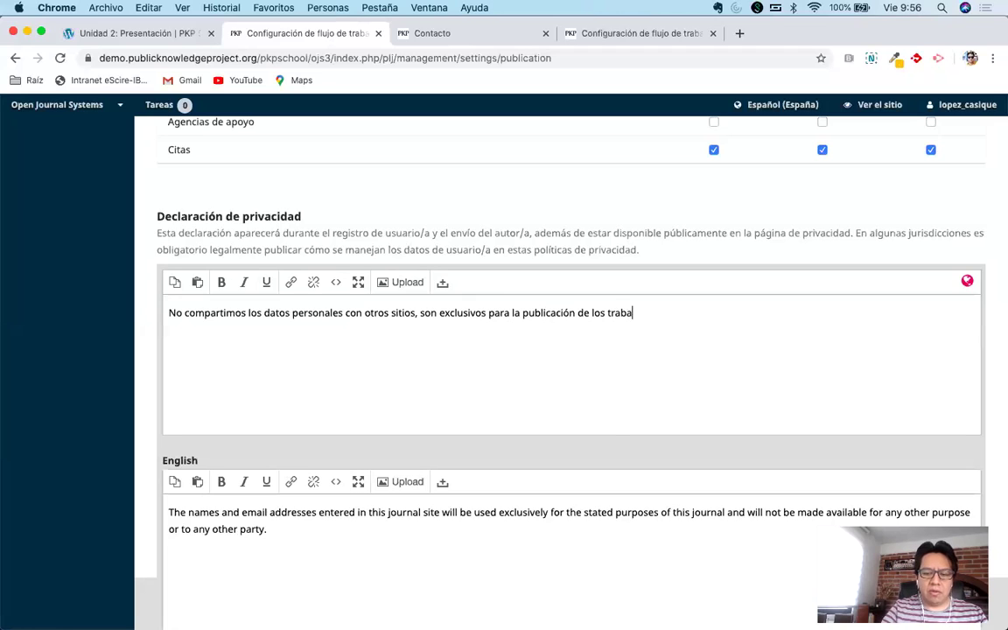
click(565, 219)
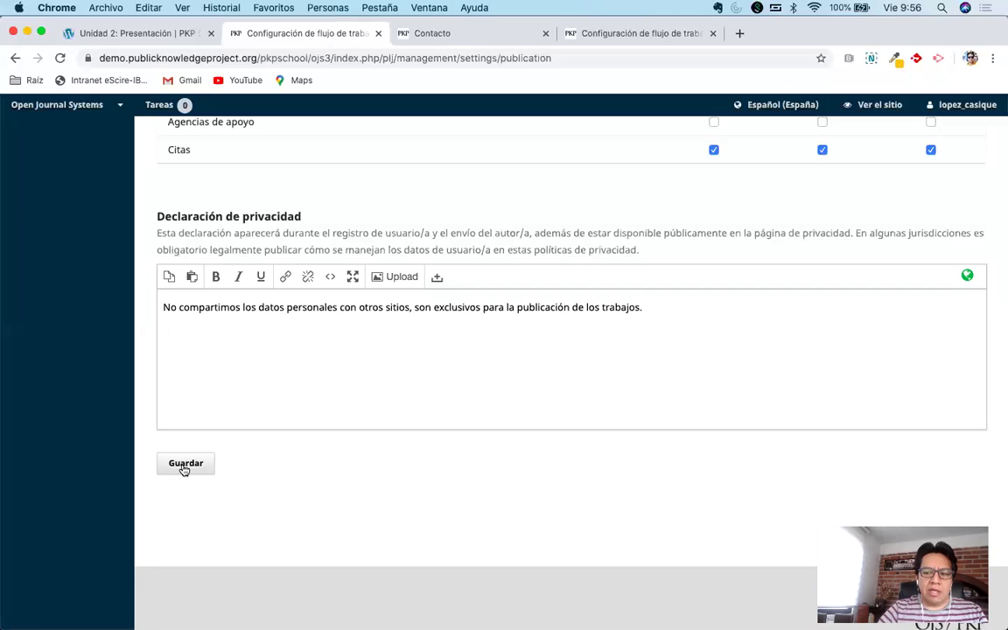
Save the submission settings with the new privacy statement.
click(184, 469)
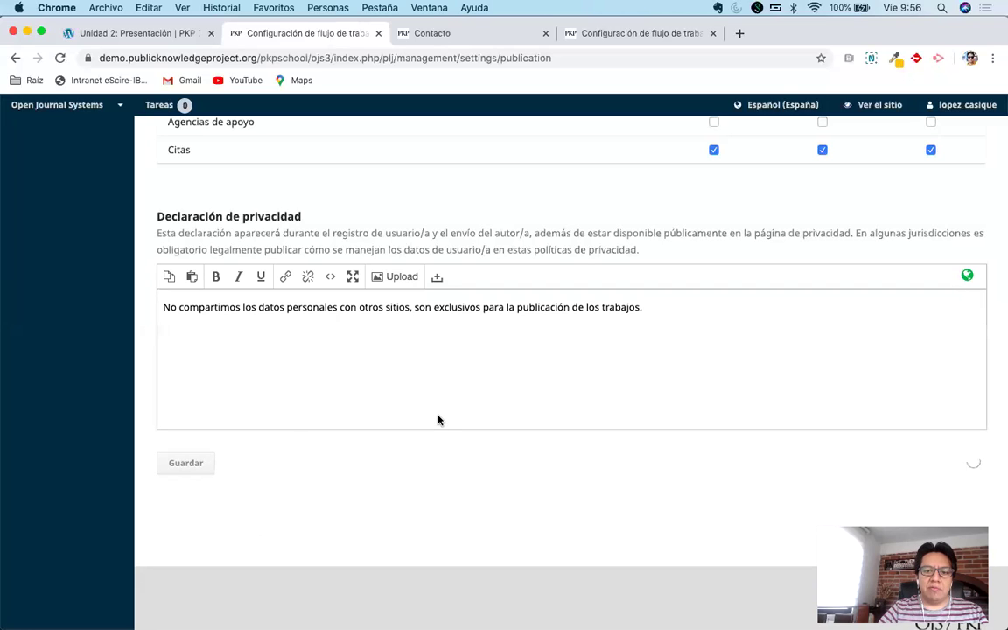
scroll(439, 420, up, 15)
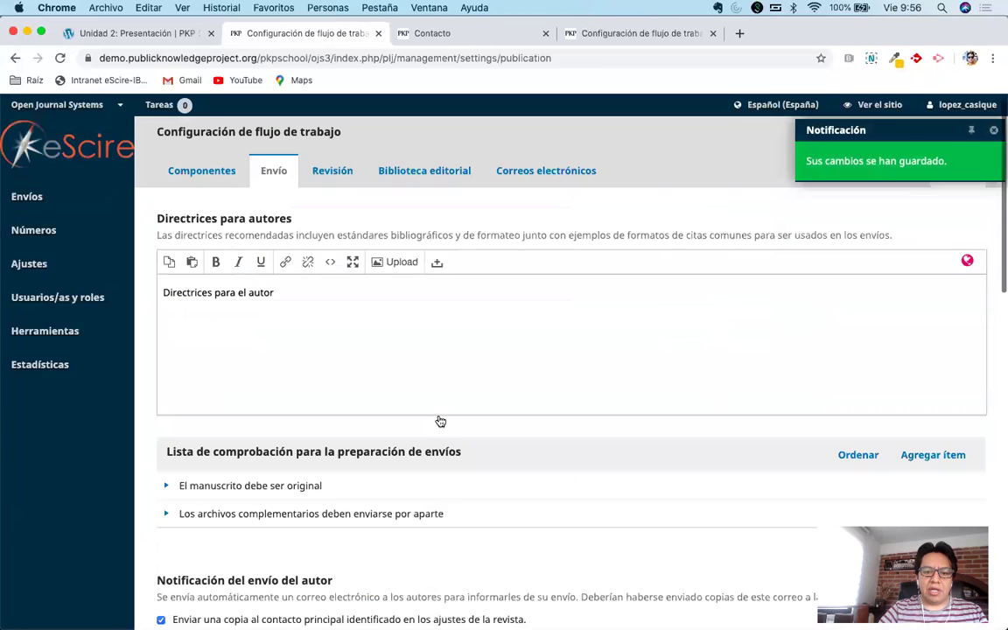
scroll(438, 420, up, 1)
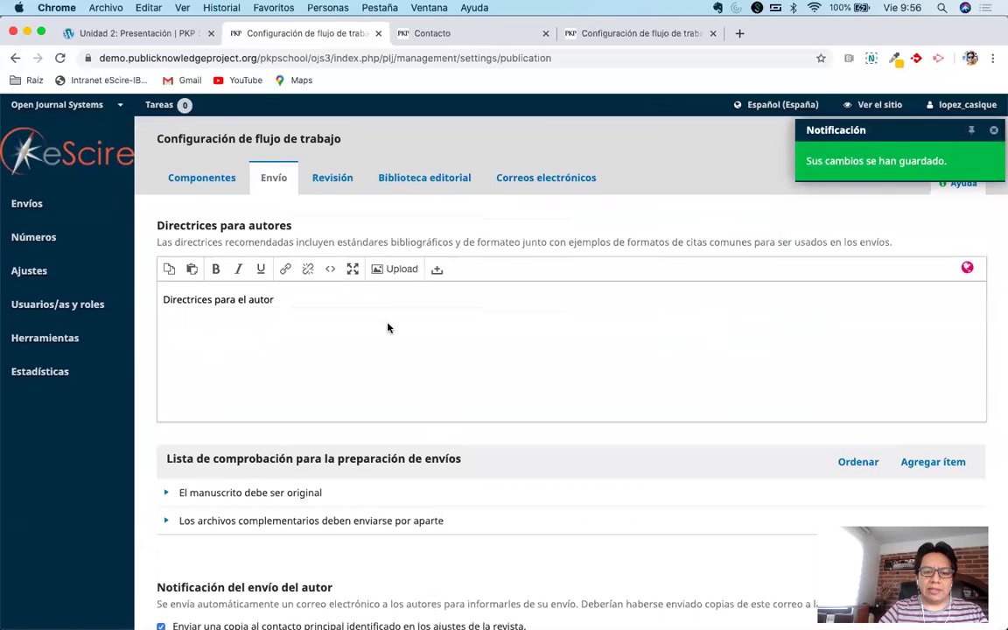
scroll(430, 405, down, 5)
scroll(429, 405, up, 5)
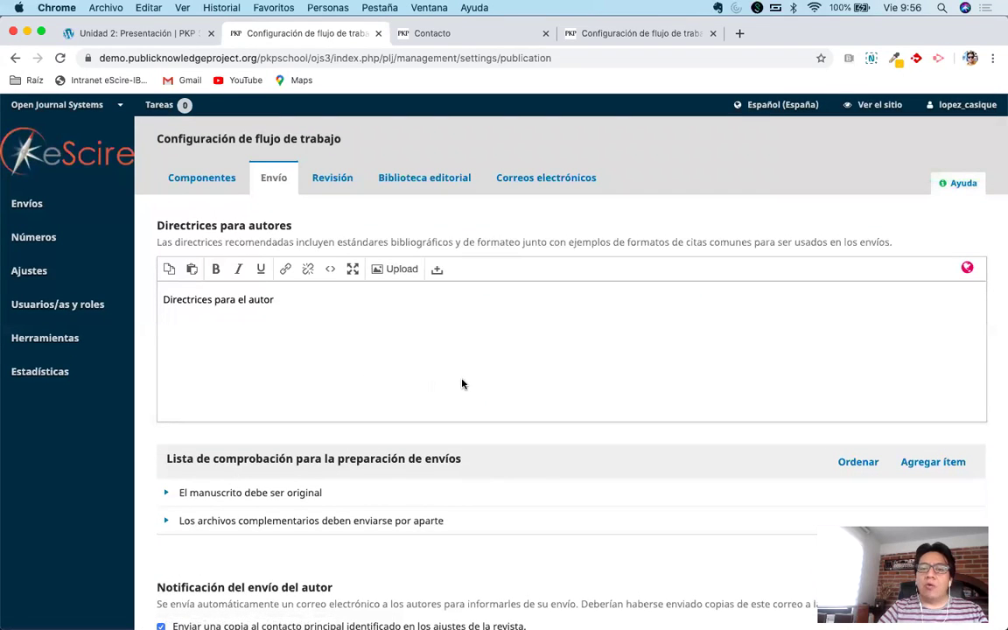
Close the Contacto and duplicate workflow settings browser tabs.
click(545, 34)
click(545, 34)
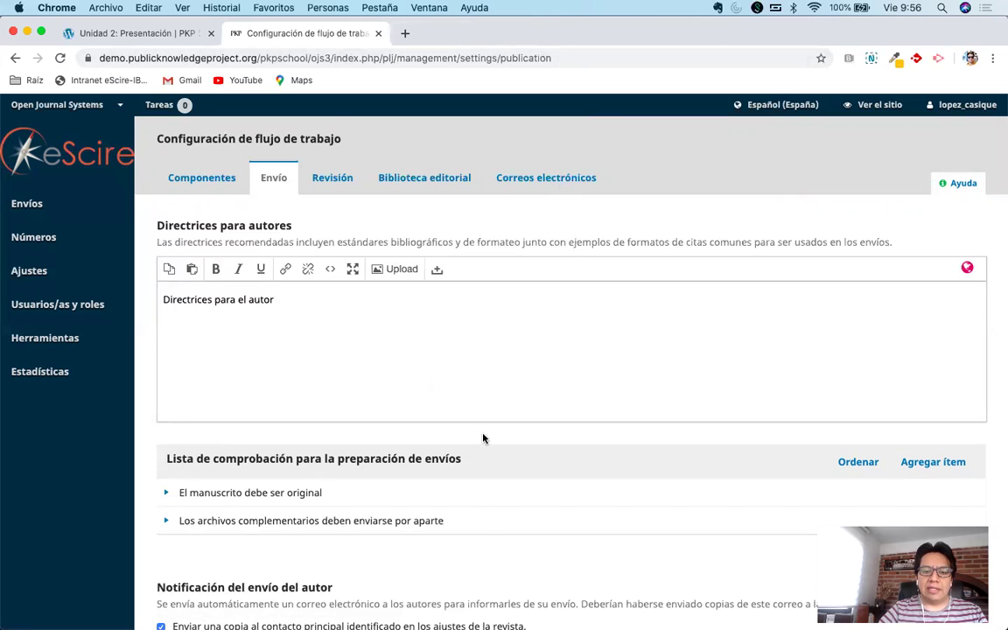
scroll(482, 438, down, 5)
scroll(525, 368, up, 1)
scroll(538, 354, up, 5)
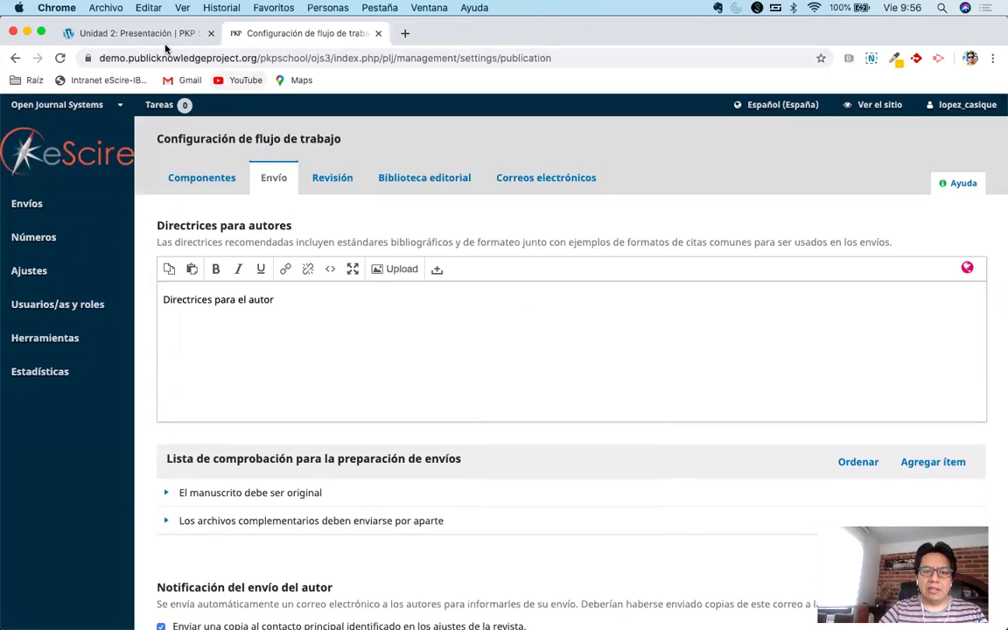
Replay the Unit 2 Presentación video, skipping through 1:43, 2:42 and 3:35 to the end, then return to OJS.
click(132, 40)
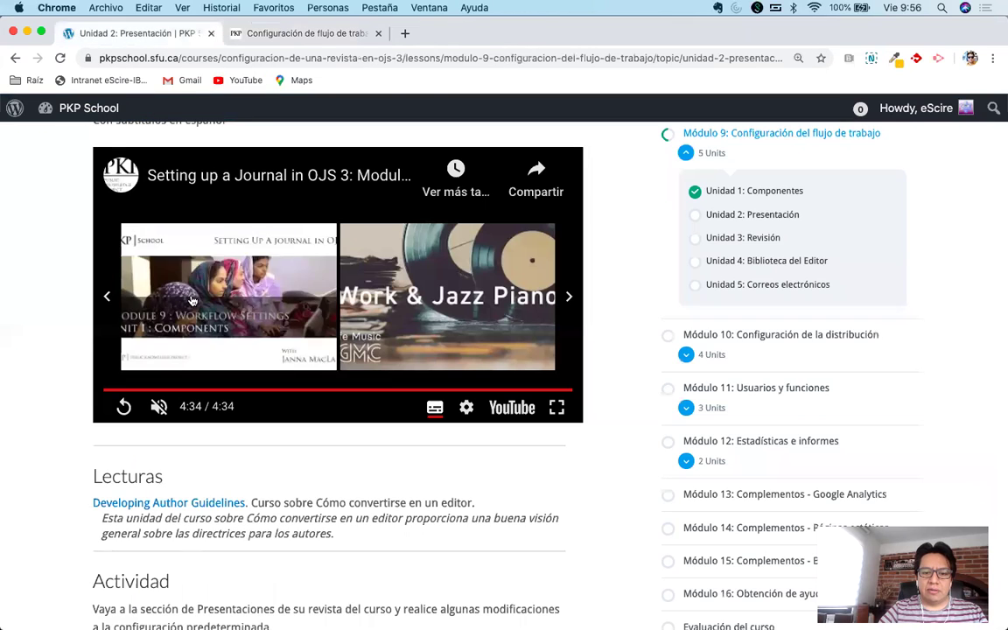
click(124, 408)
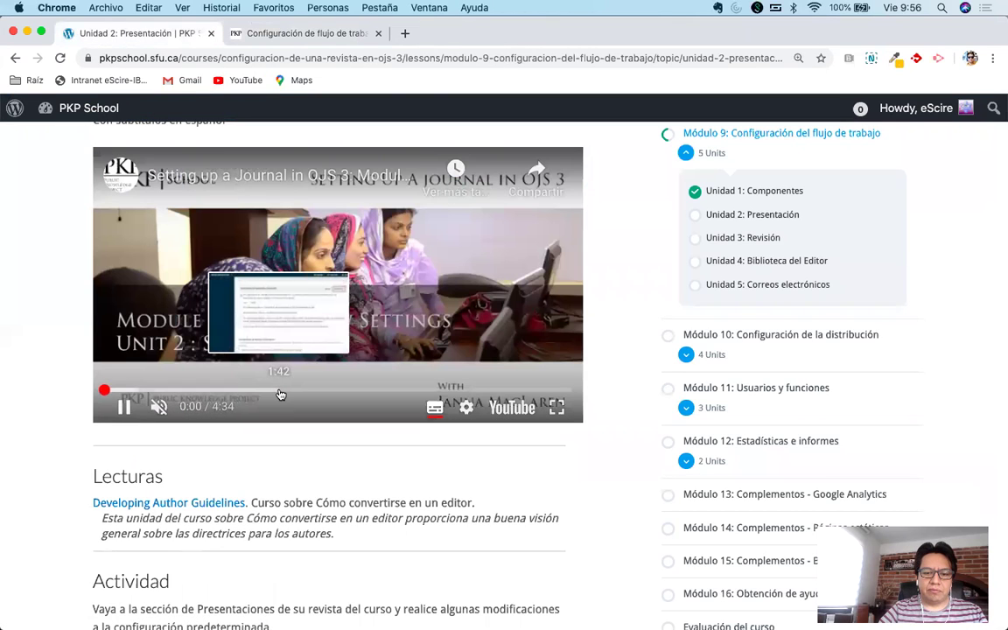
click(280, 390)
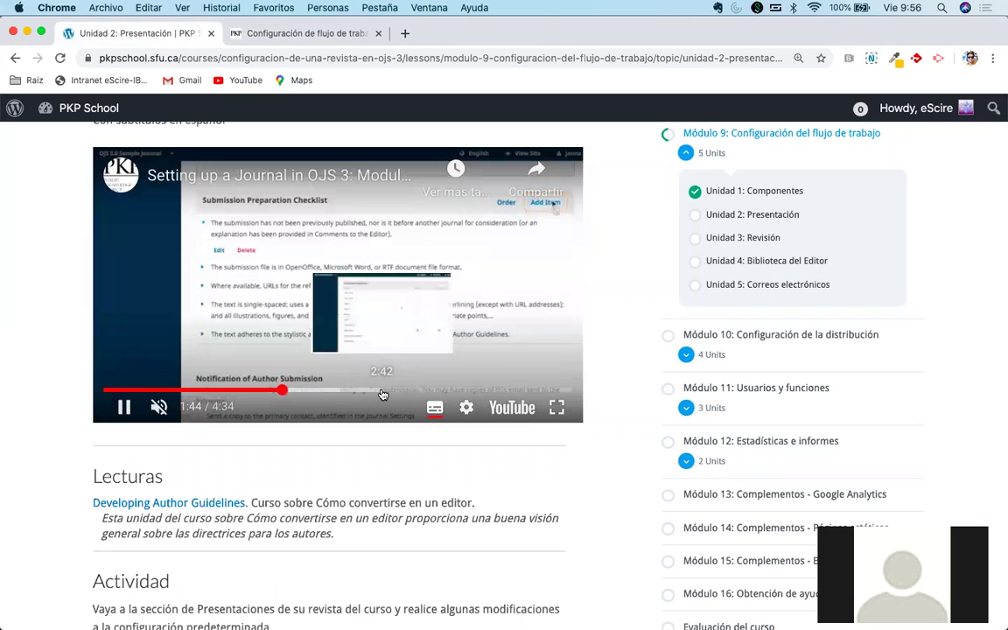
click(382, 390)
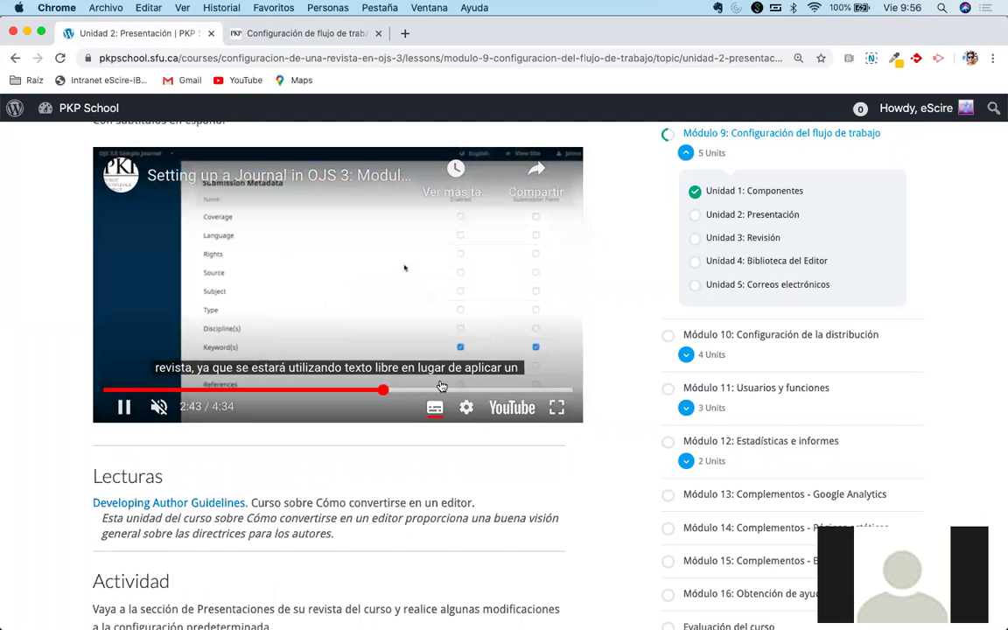
click(471, 390)
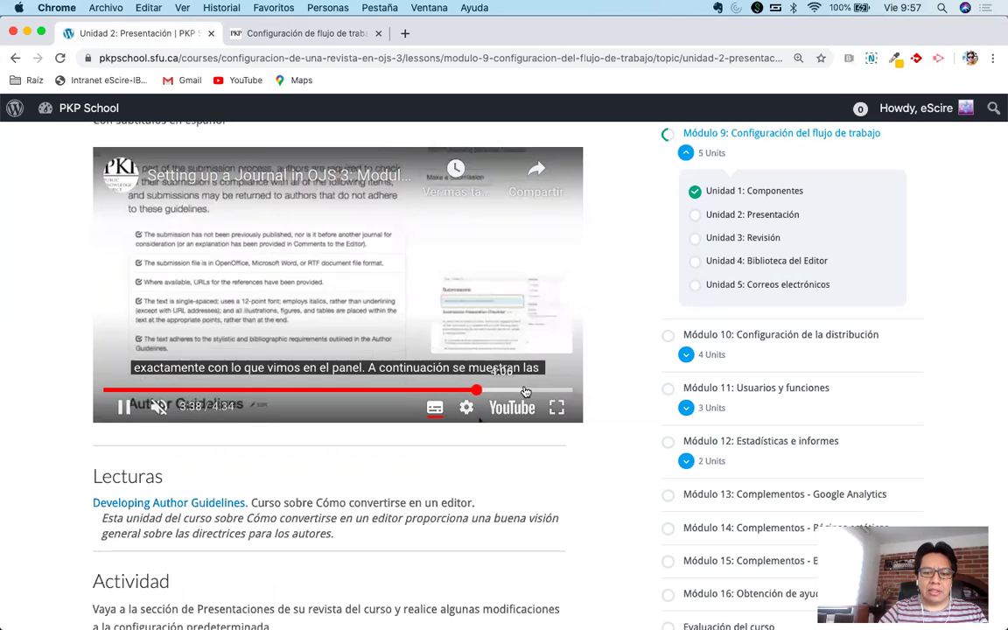
click(523, 390)
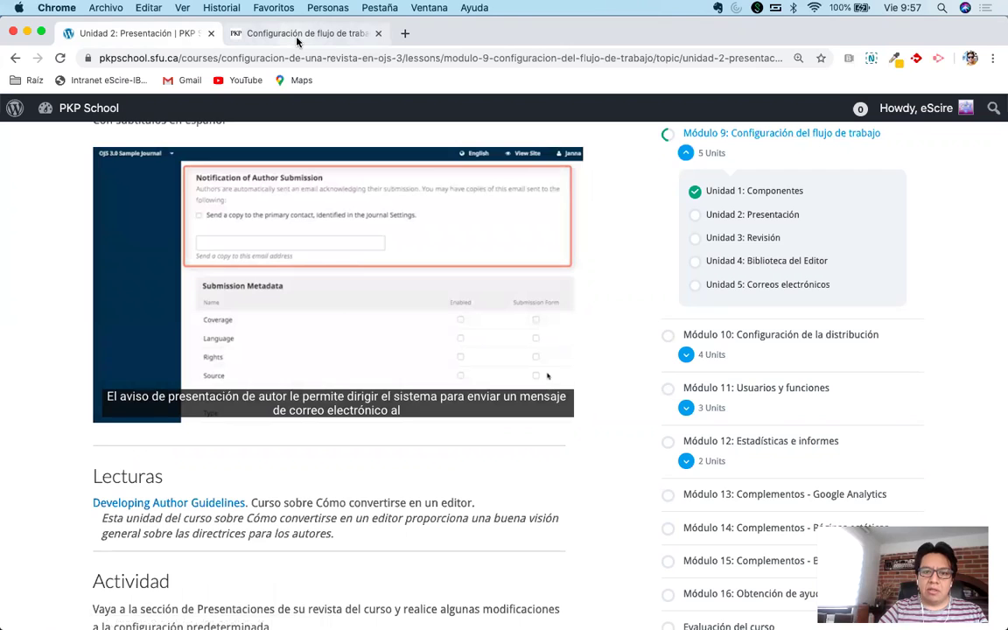
click(298, 35)
right_click(853, 104)
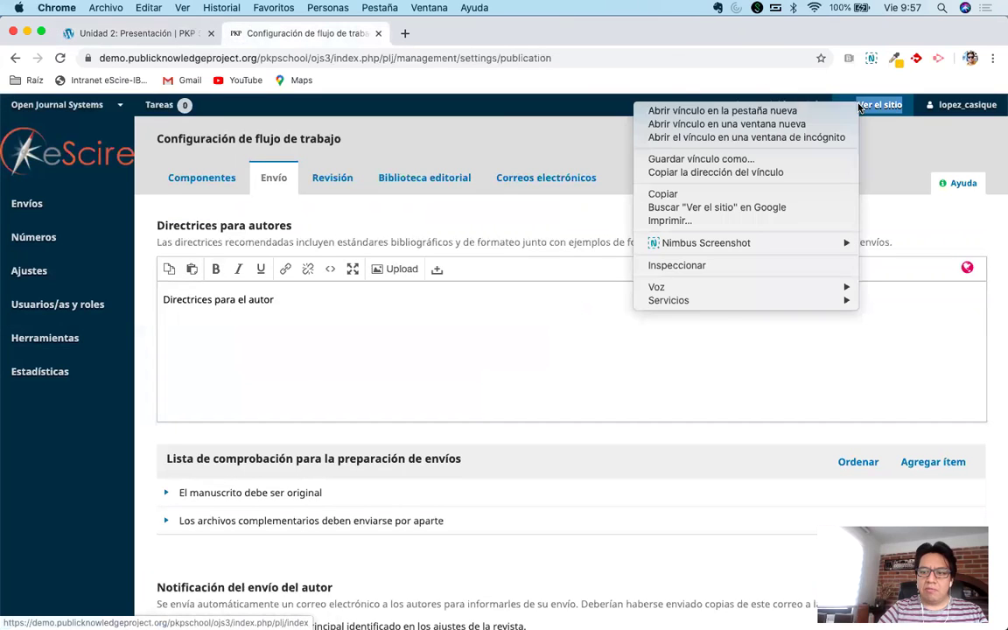
Open the journal's public site from 'Ver el sitio' in a new browser tab and switch to it.
click(487, 103)
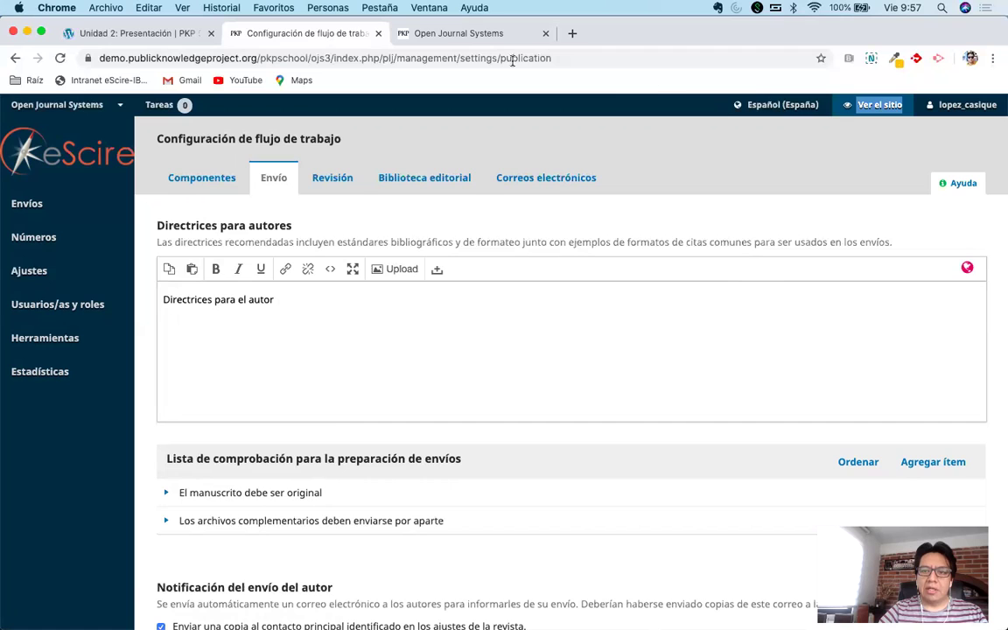
drag(449, 33, 1007, 158)
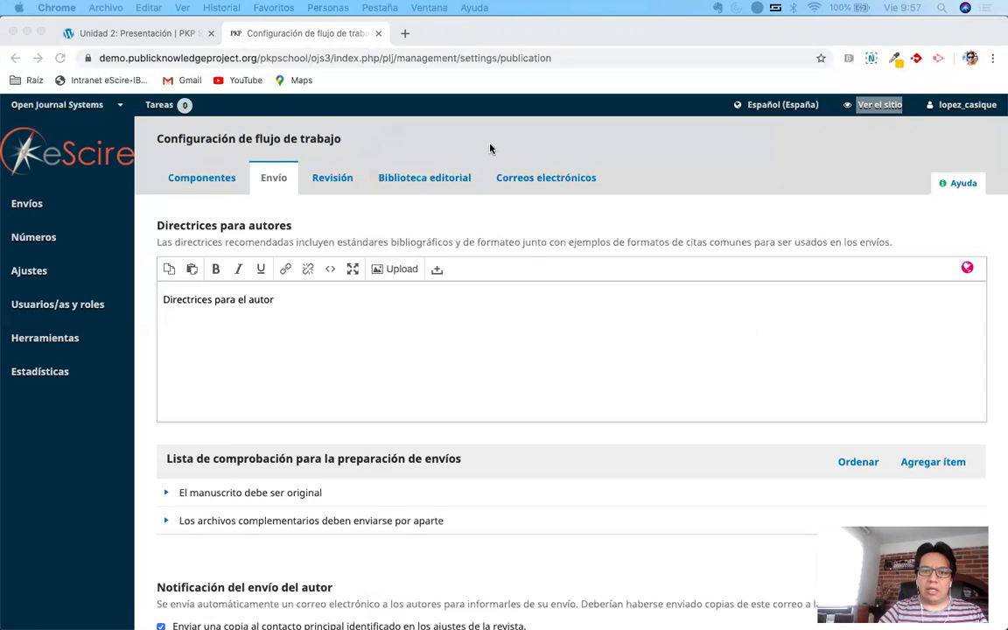
click(366, 81)
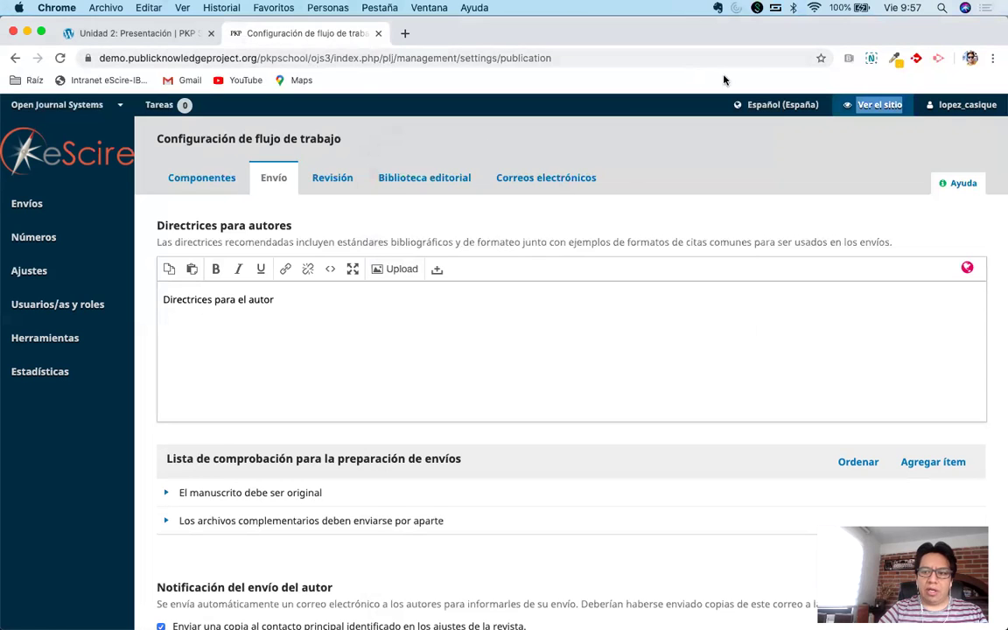
right_click(870, 104)
click(853, 103)
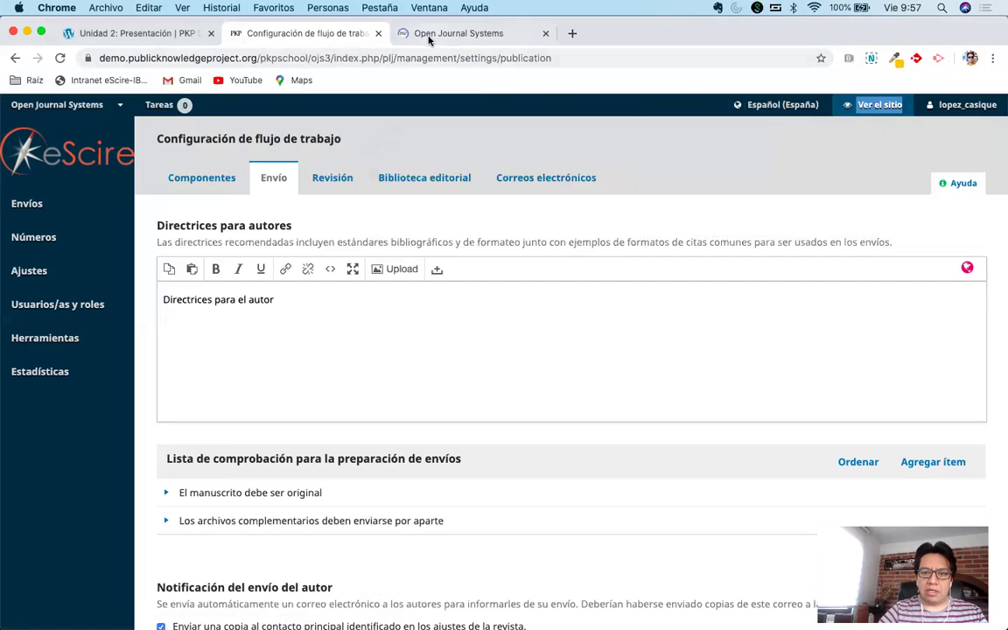
click(428, 39)
mouse_move(453, 198)
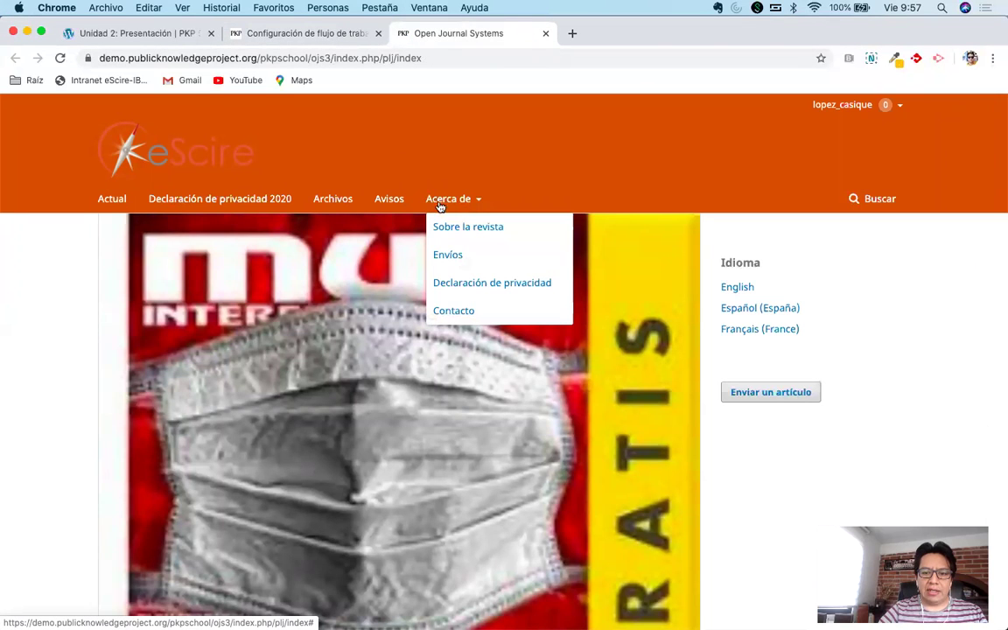
Open the public Envíos page and review its checklist and author guidelines.
click(462, 259)
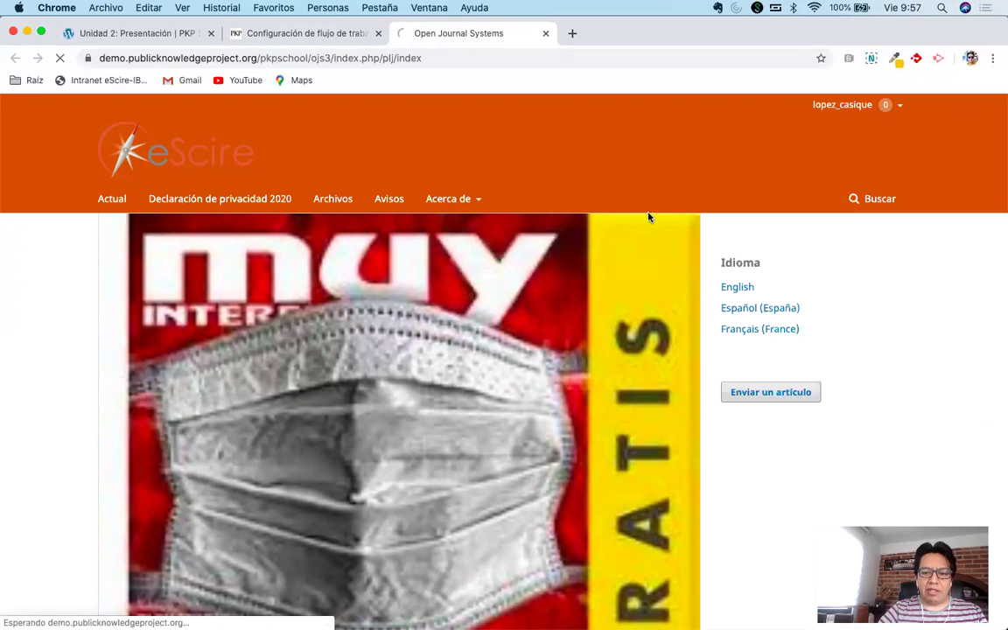
scroll(56, 322, down, 3)
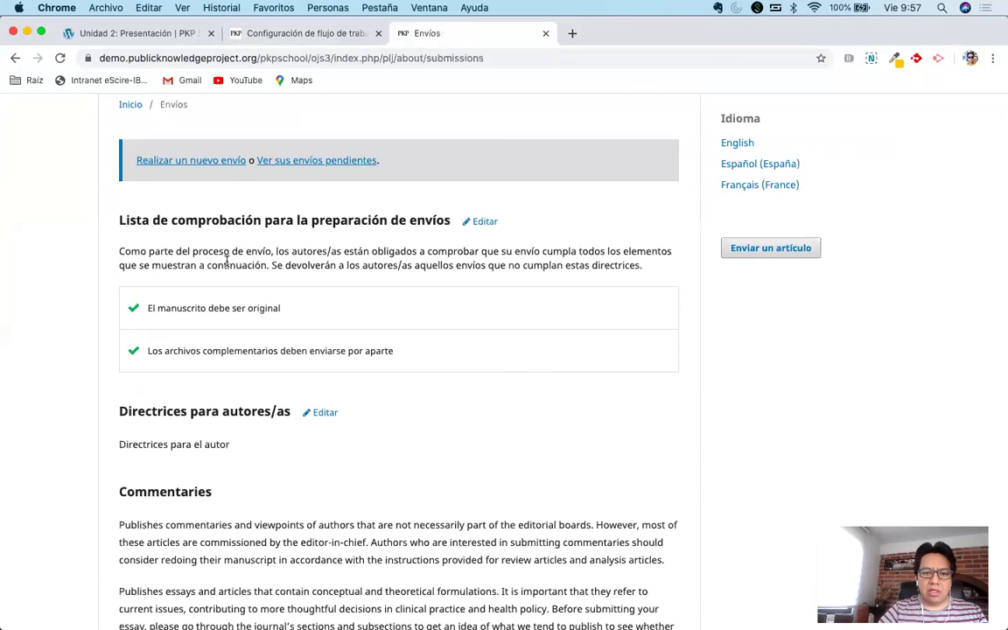
triple_click(226, 260)
click(75, 305)
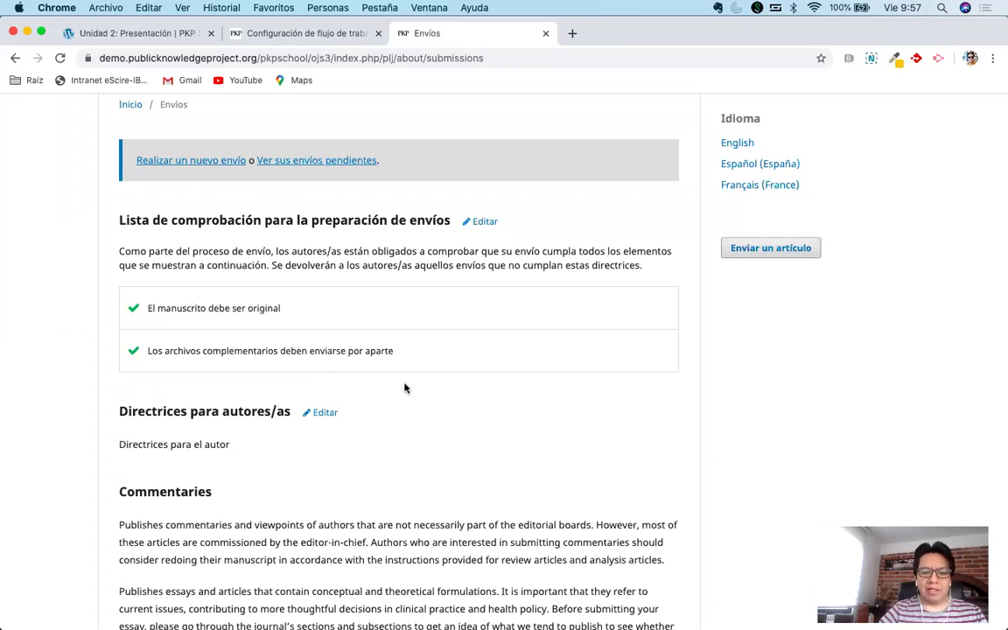
scroll(405, 388, down, 2)
double_click(149, 370)
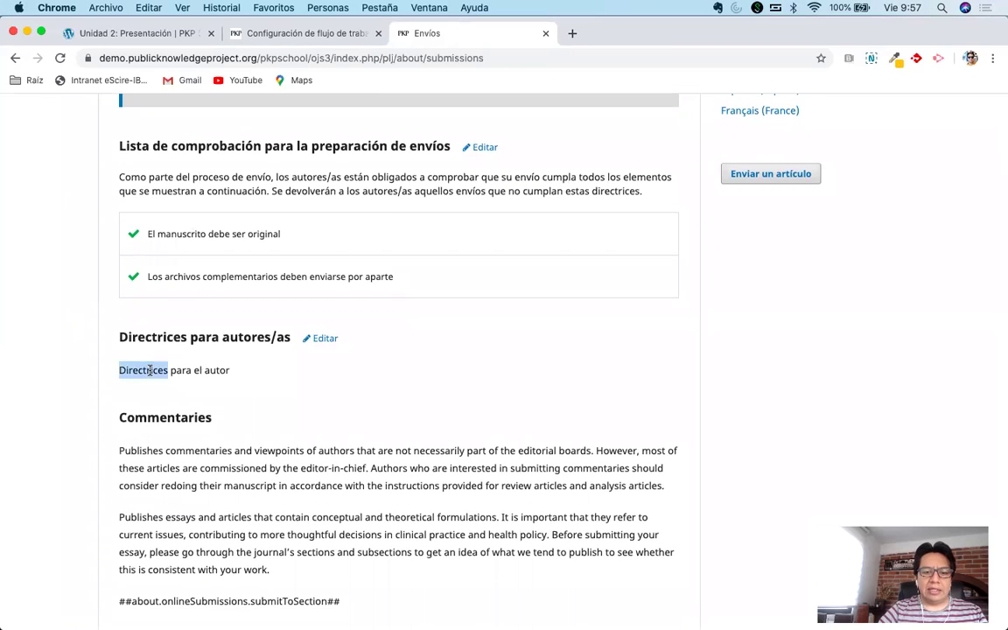
click(312, 378)
Scroll past the sections to check the new privacy statement, then back to the top.
scroll(387, 378, down, 2)
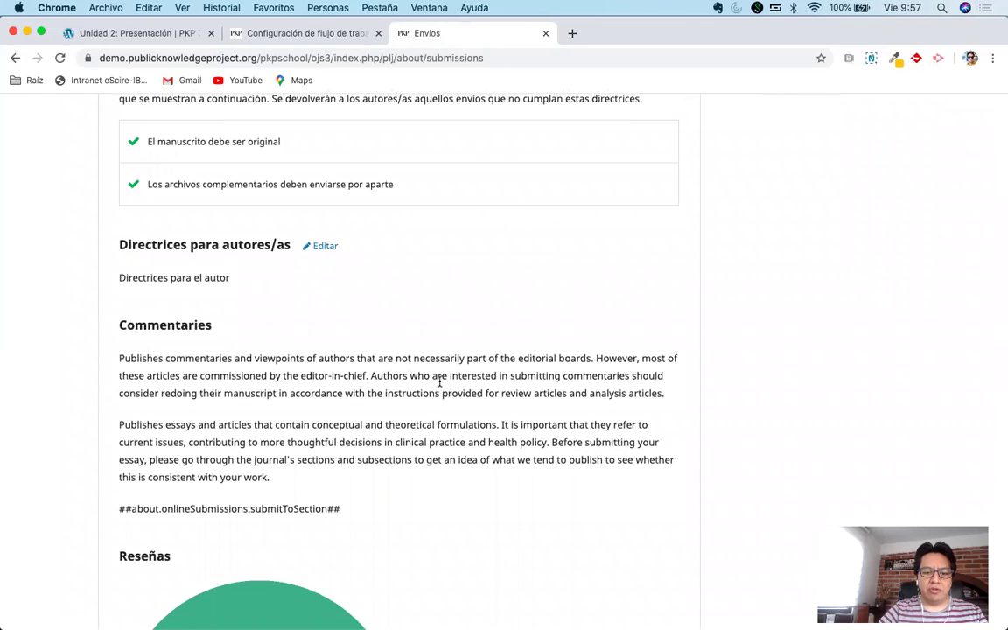
scroll(439, 382, down, 4)
scroll(438, 384, down, 3)
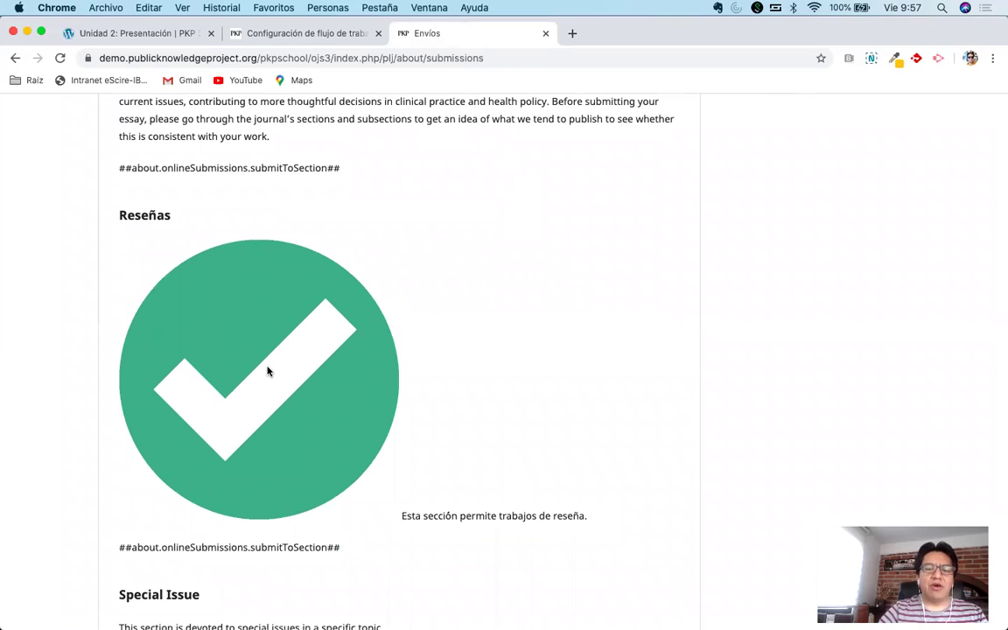
scroll(268, 371, down, 1)
scroll(268, 371, up, 1)
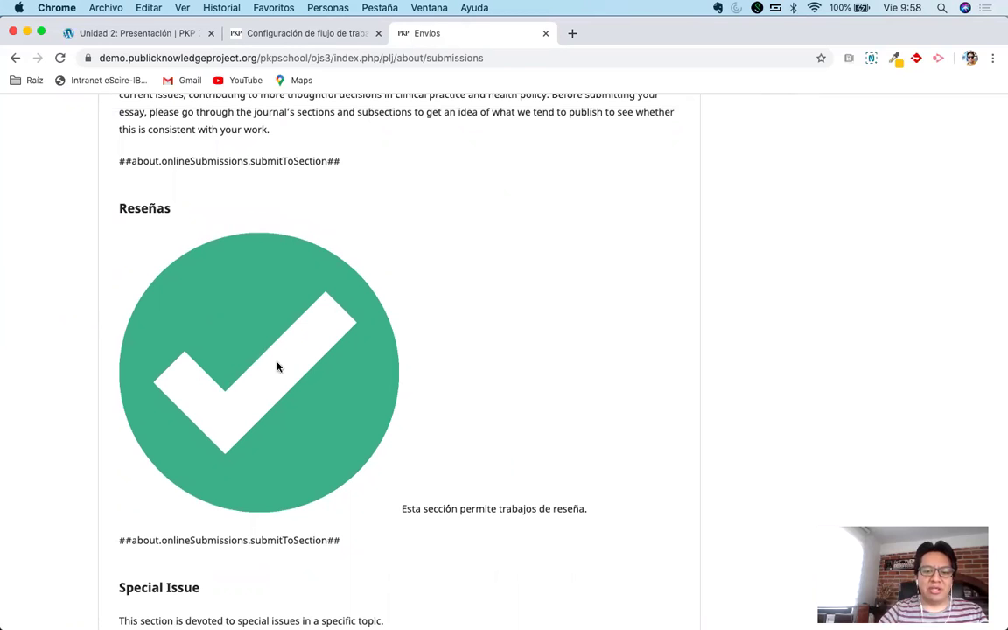
scroll(408, 338, down, 5)
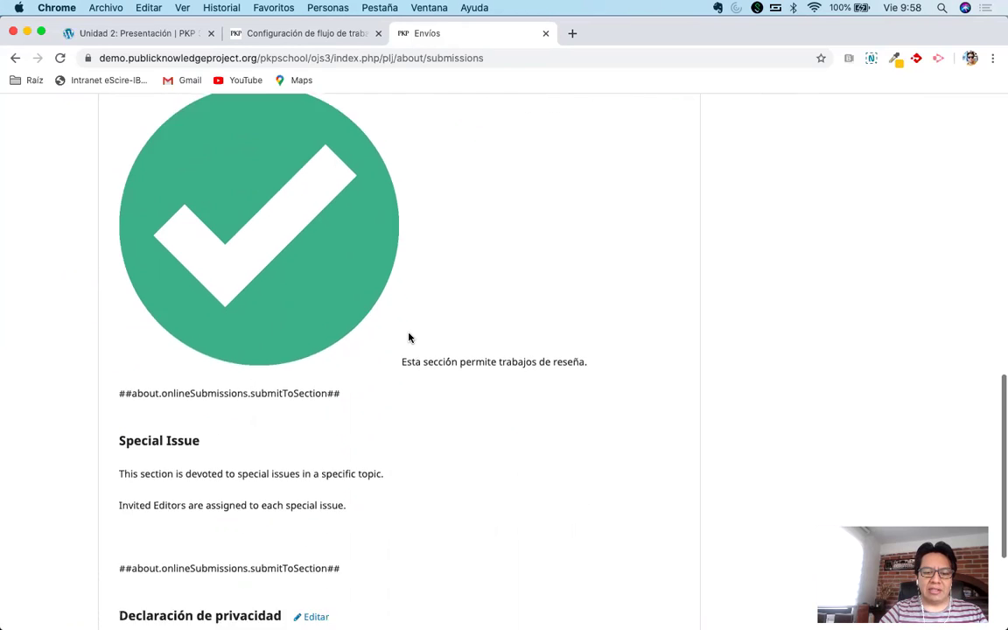
scroll(409, 338, up, 5)
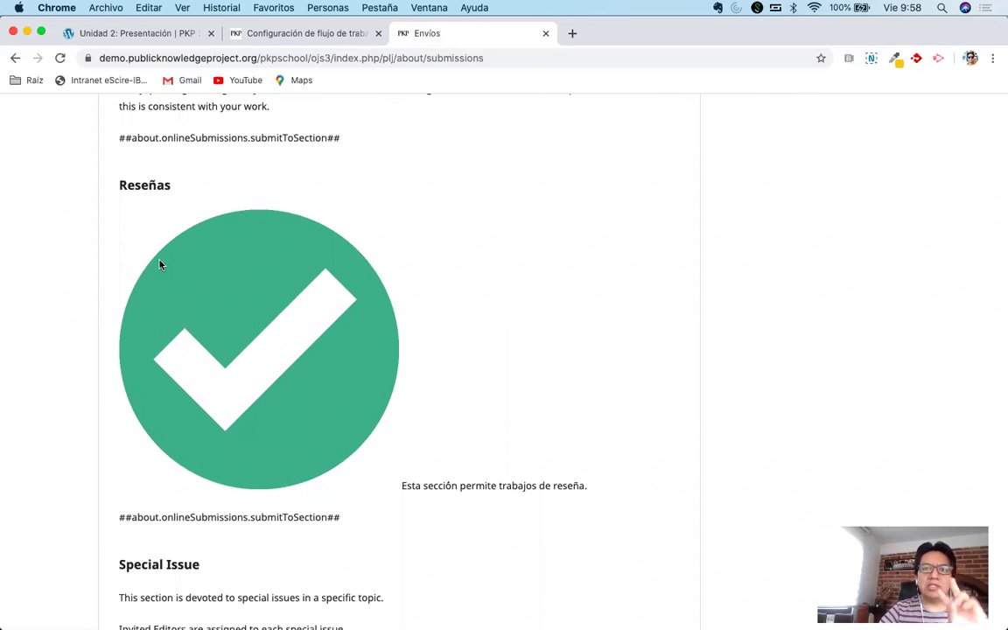
scroll(231, 337, down, 7)
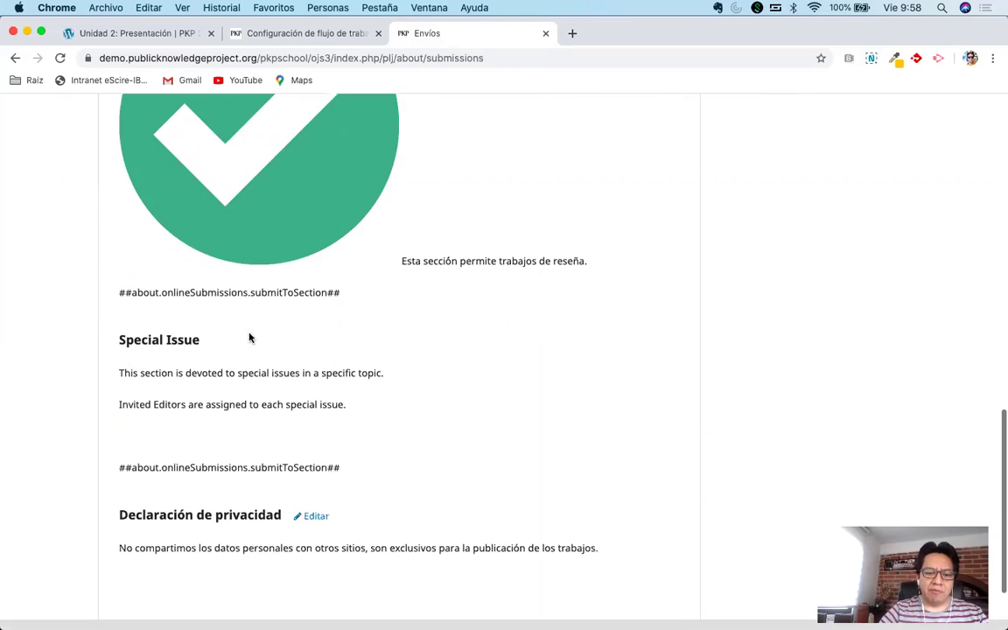
triple_click(223, 444)
click(536, 371)
scroll(536, 371, up, 10)
scroll(535, 371, up, 6)
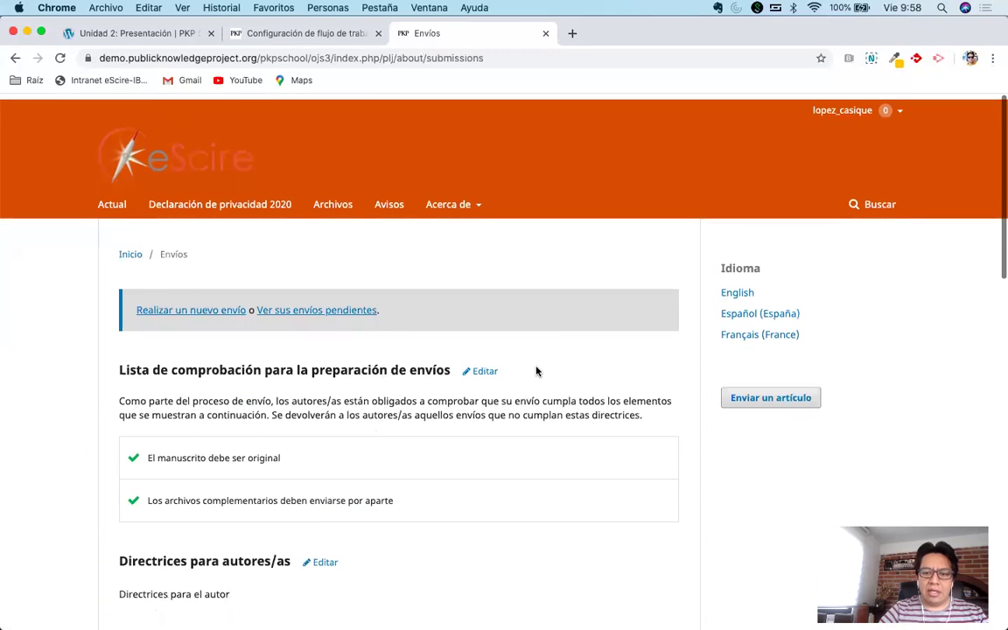
mouse_move(448, 199)
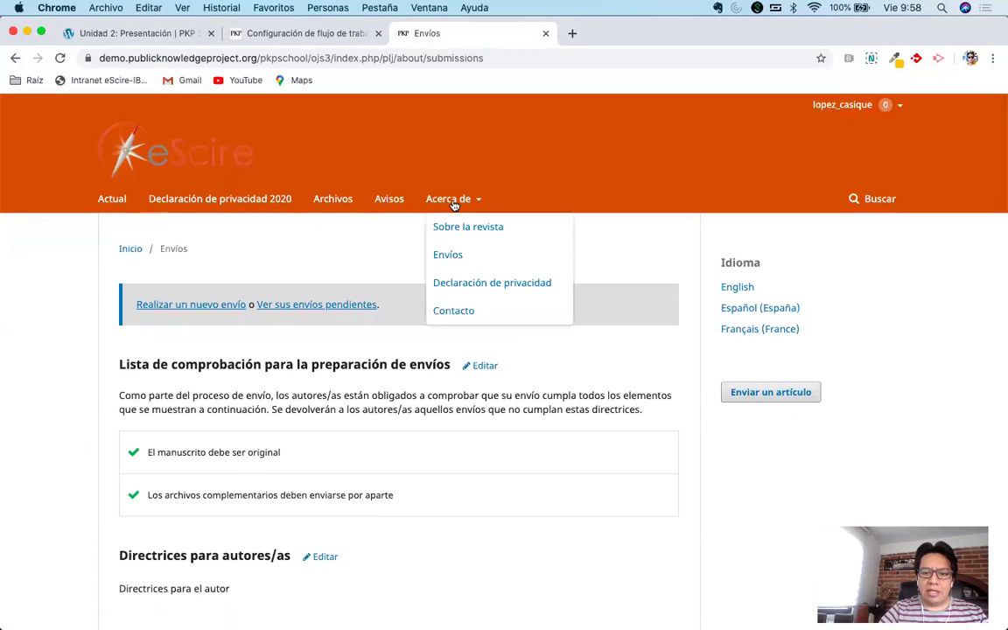
click(482, 282)
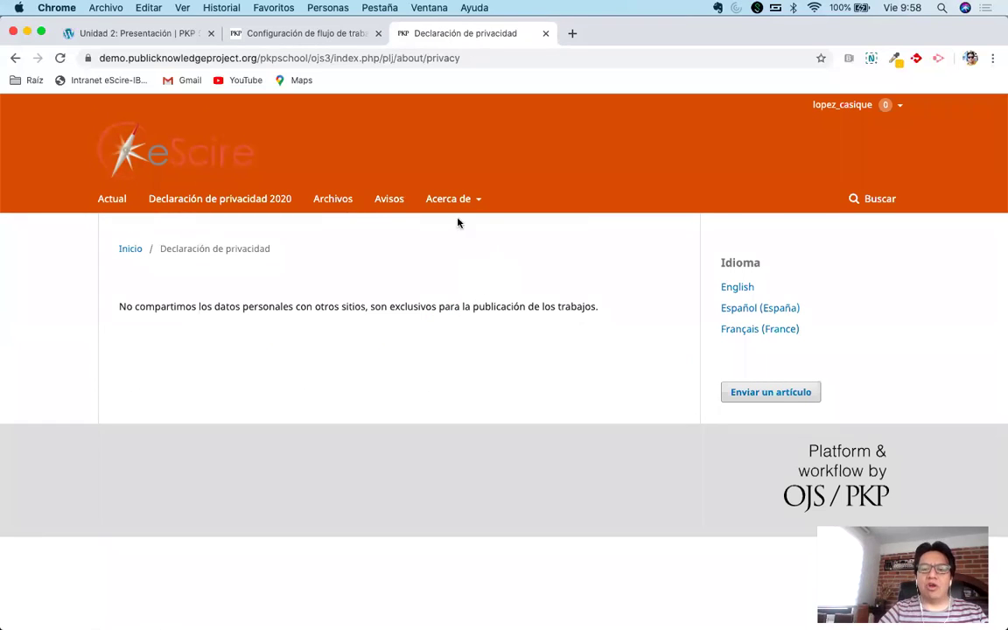
triple_click(297, 306)
click(463, 278)
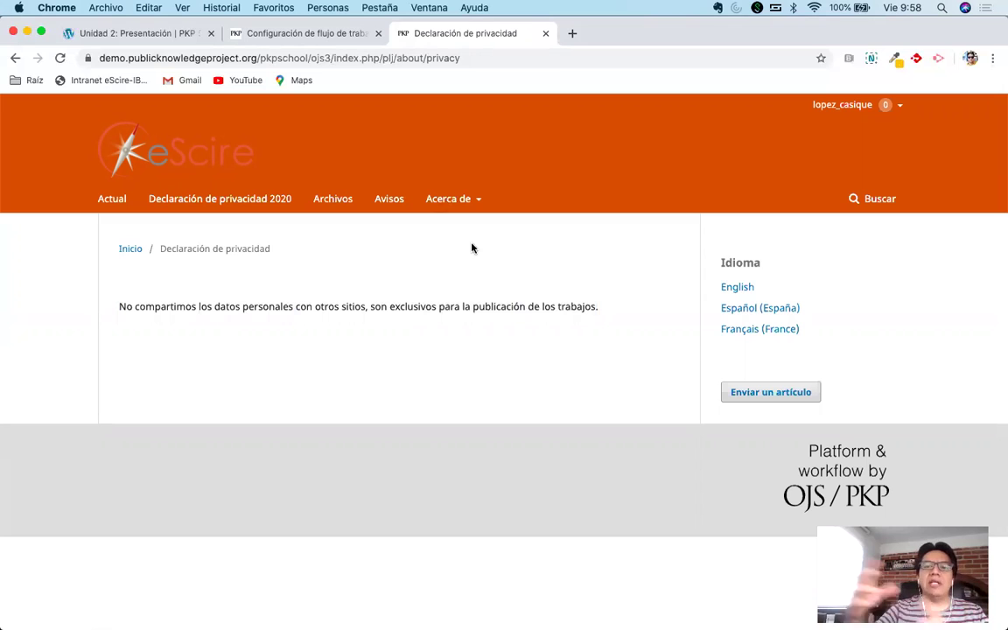
mouse_move(468, 200)
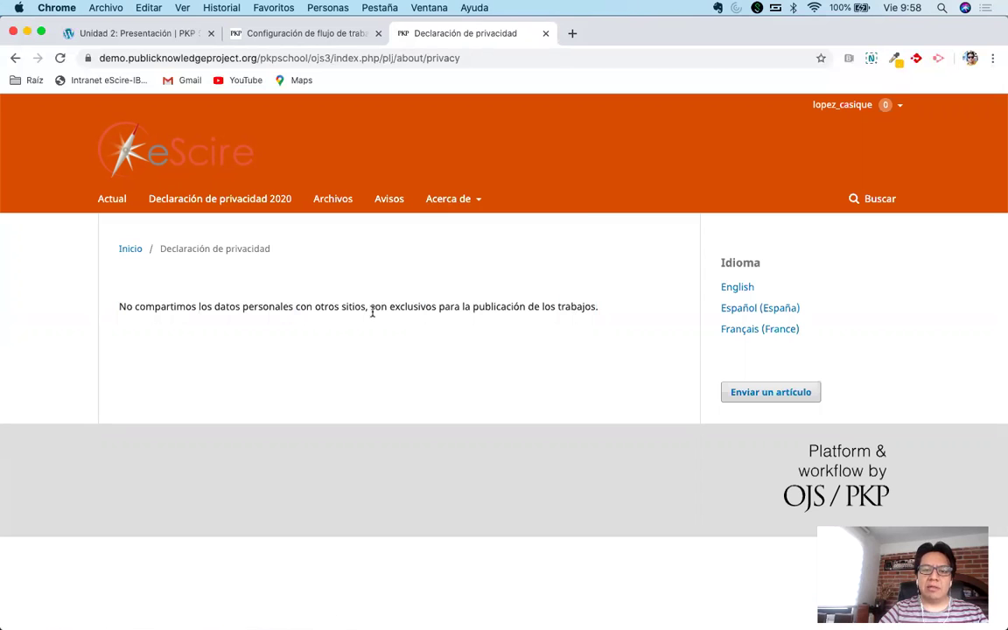
click(98, 35)
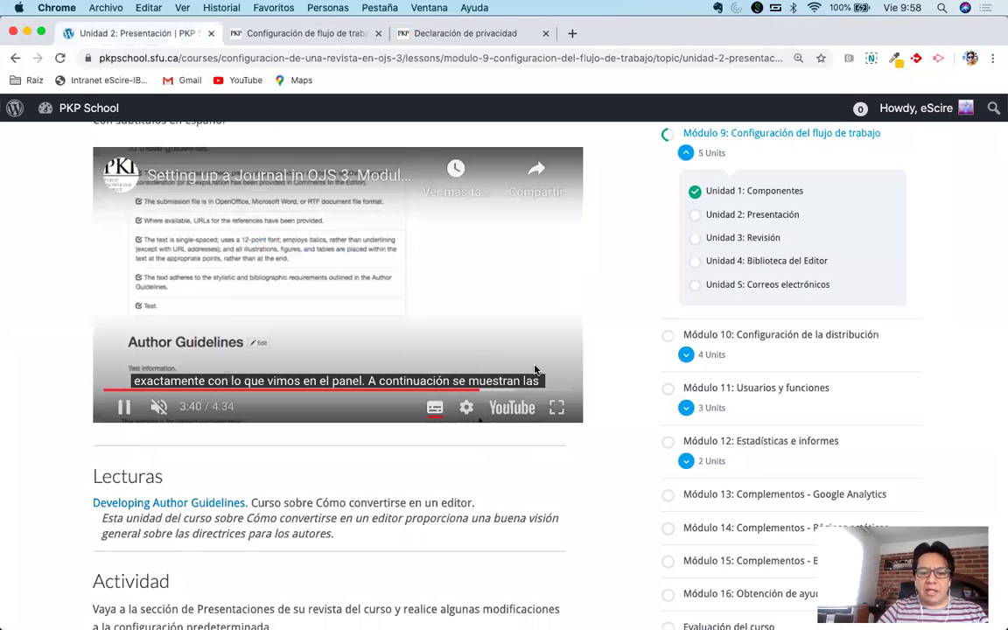
Mark the Presentación unit complete and scroll into the Unit 3 Revisión lesson.
scroll(626, 480, down, 10)
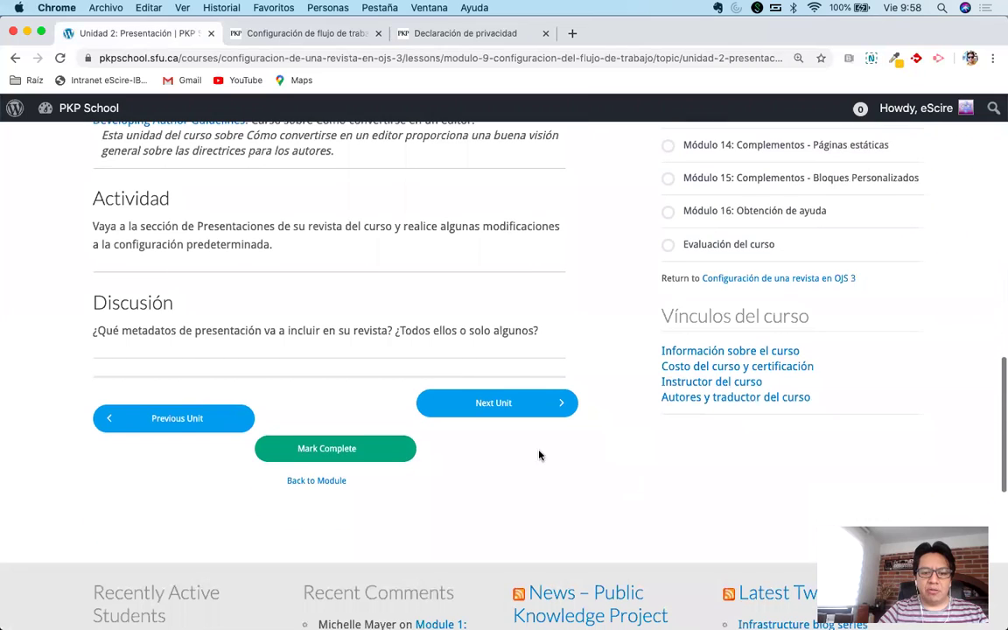
click(327, 453)
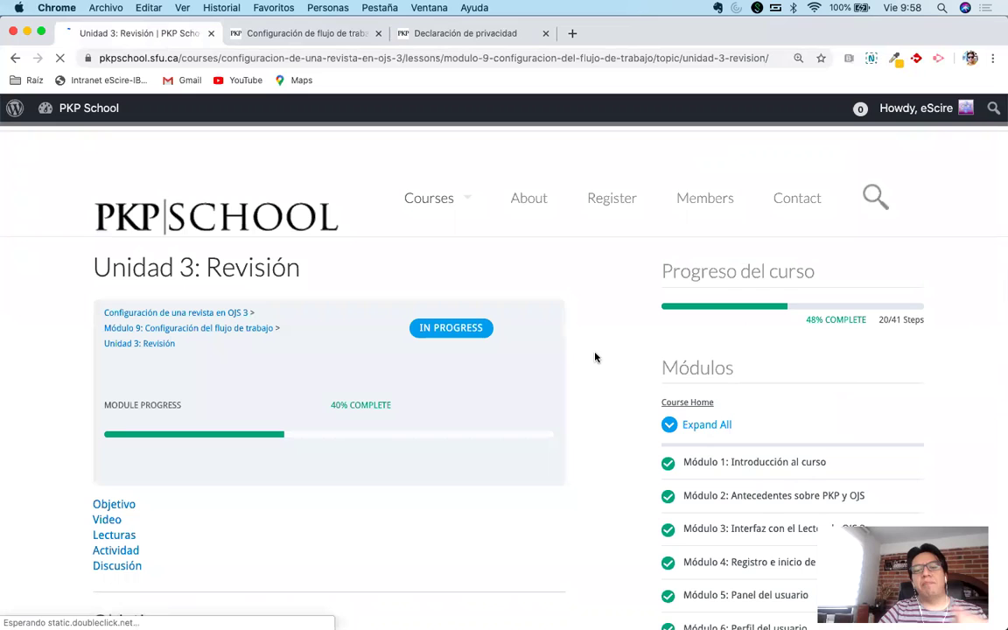
scroll(595, 357, down, 5)
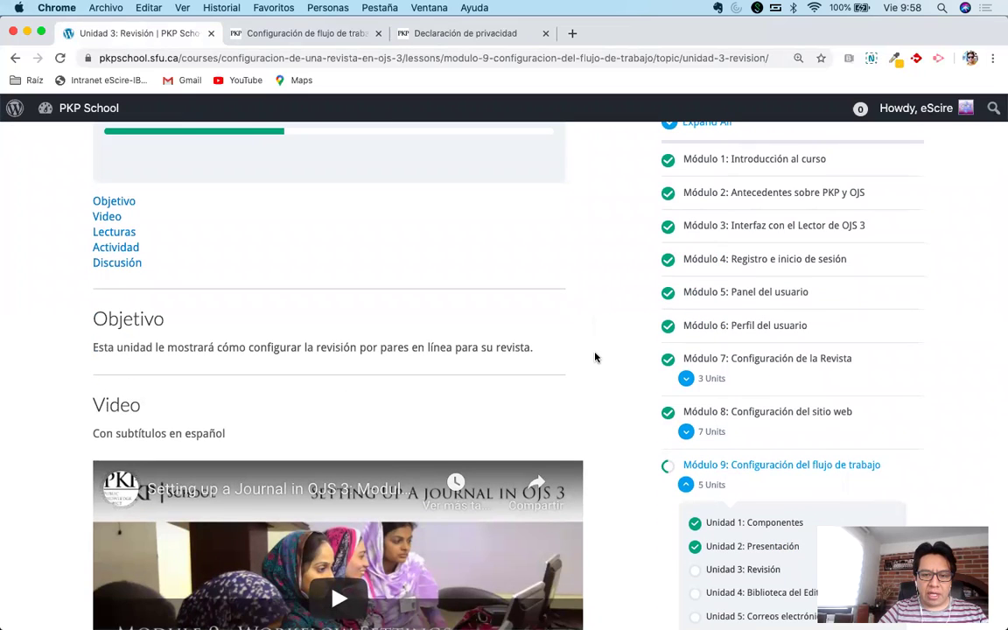
drag(320, 343, 425, 347)
click(536, 352)
scroll(591, 360, down, 3)
Play the Revisión video, seeking to 1:53, 0:36 and 4:24, and pause it at 4:29.
click(201, 394)
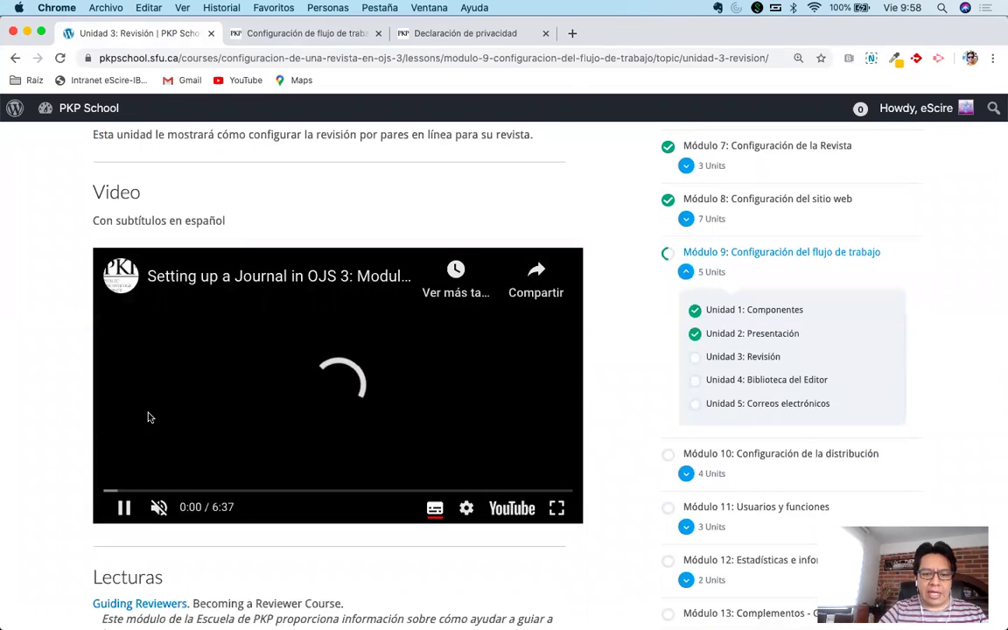
click(237, 490)
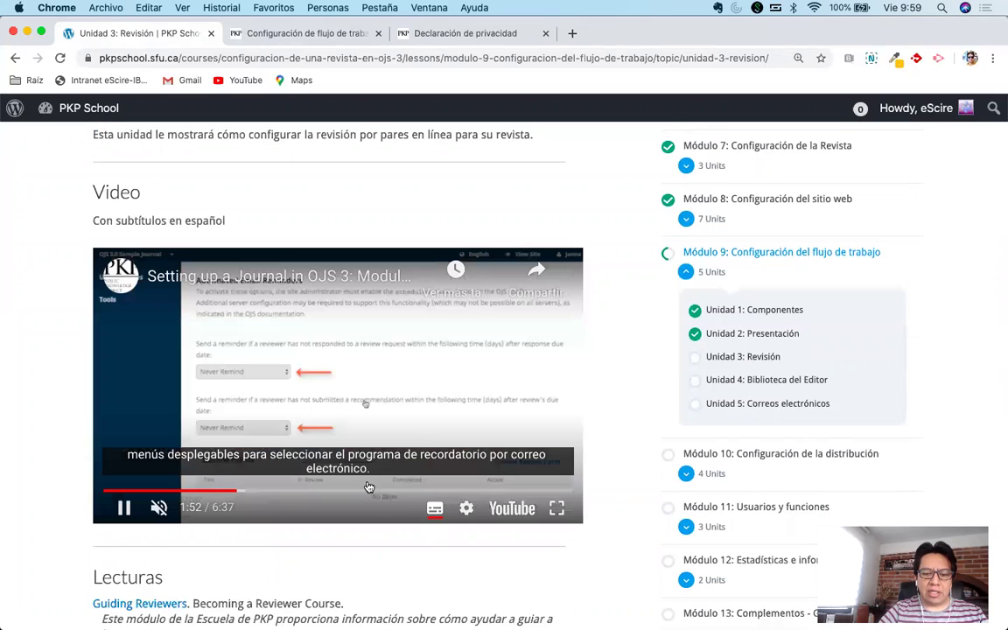
click(147, 491)
click(417, 492)
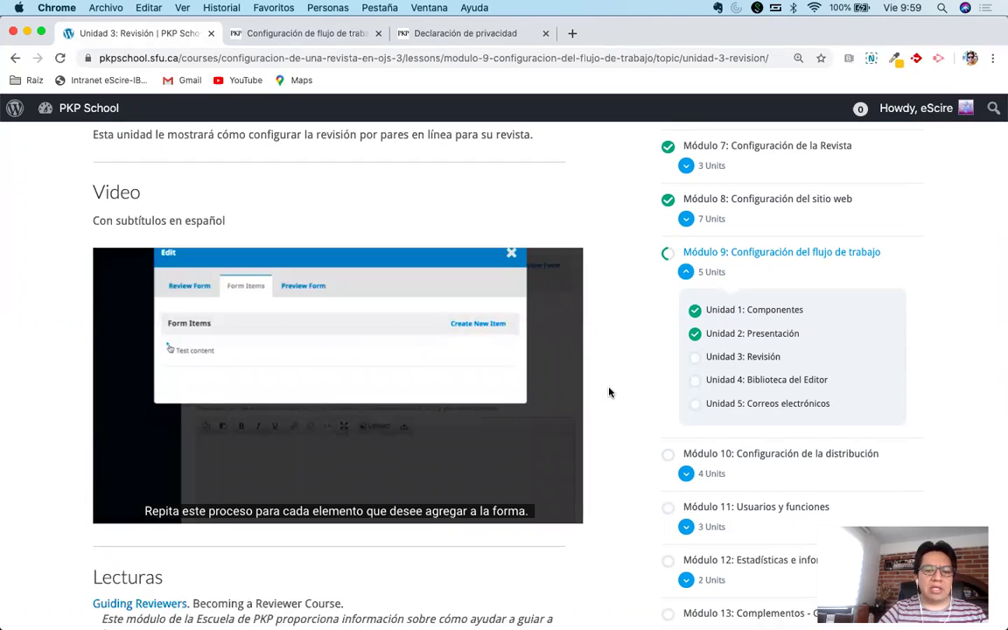
mouse_move(517, 299)
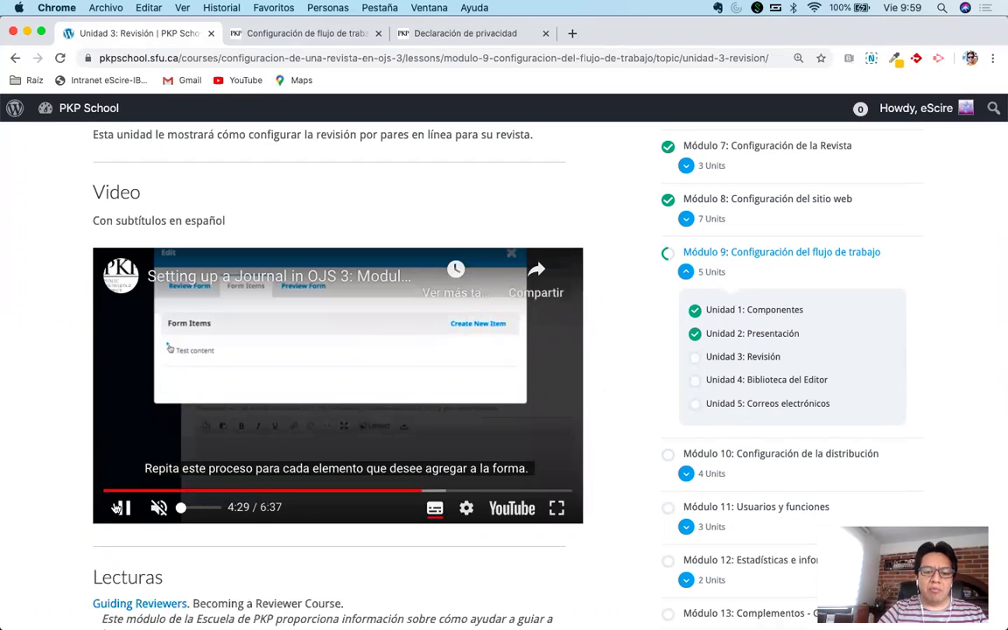
click(121, 507)
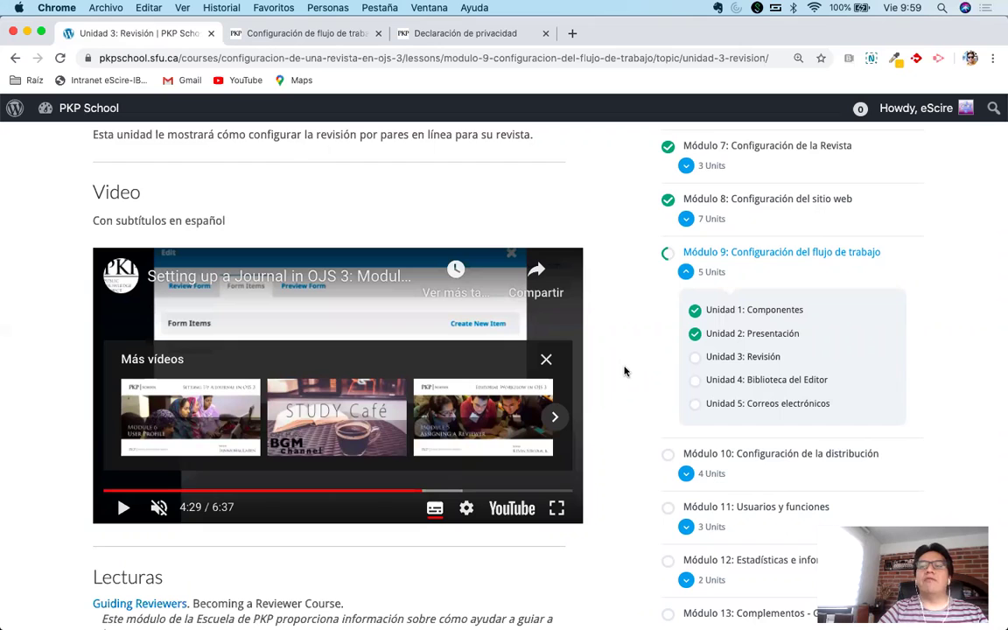
scroll(623, 371, down, 5)
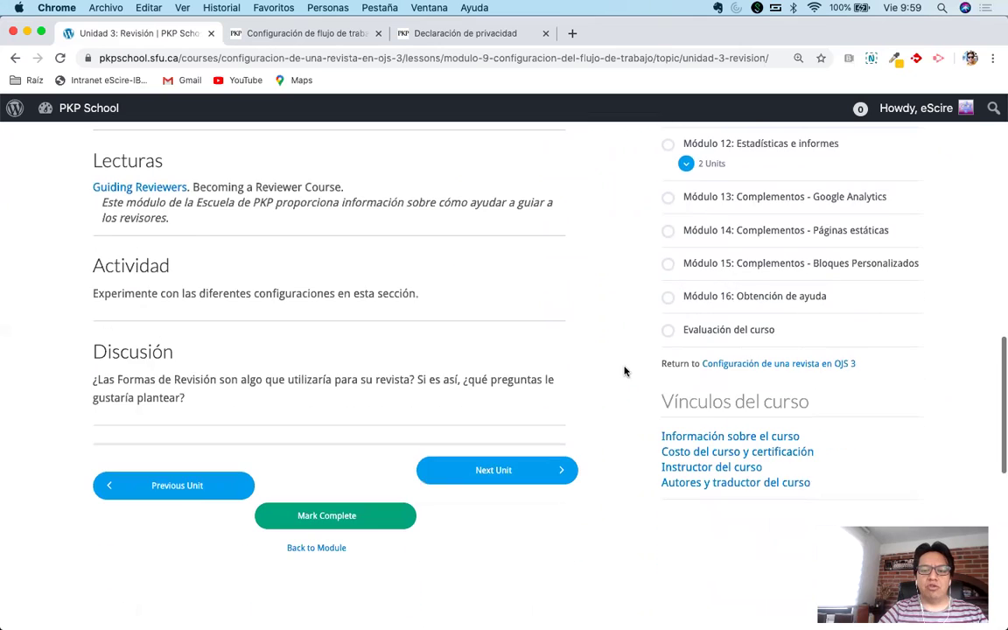
scroll(623, 371, up, 5)
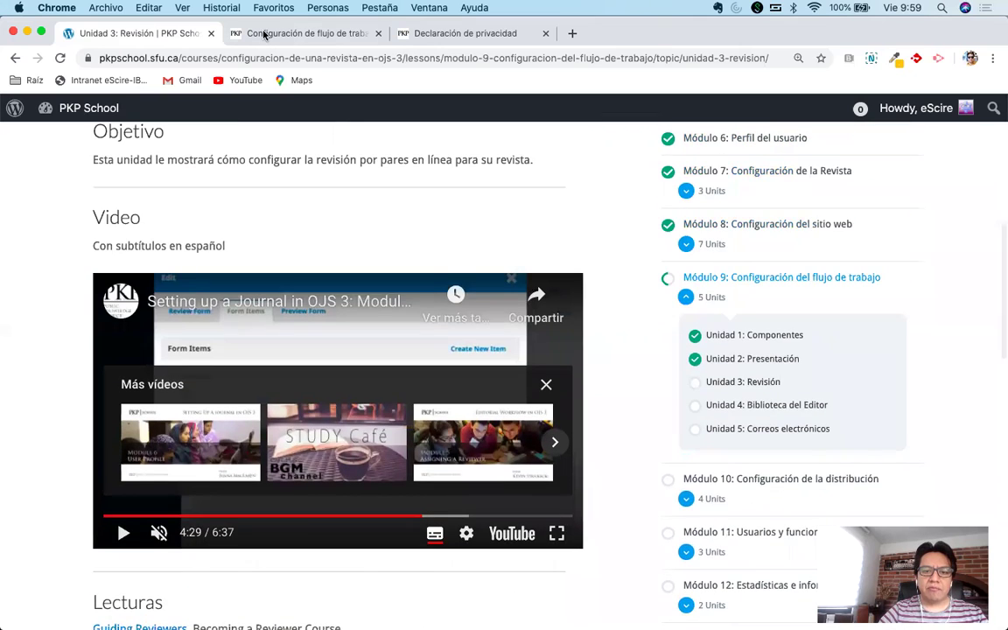
click(263, 34)
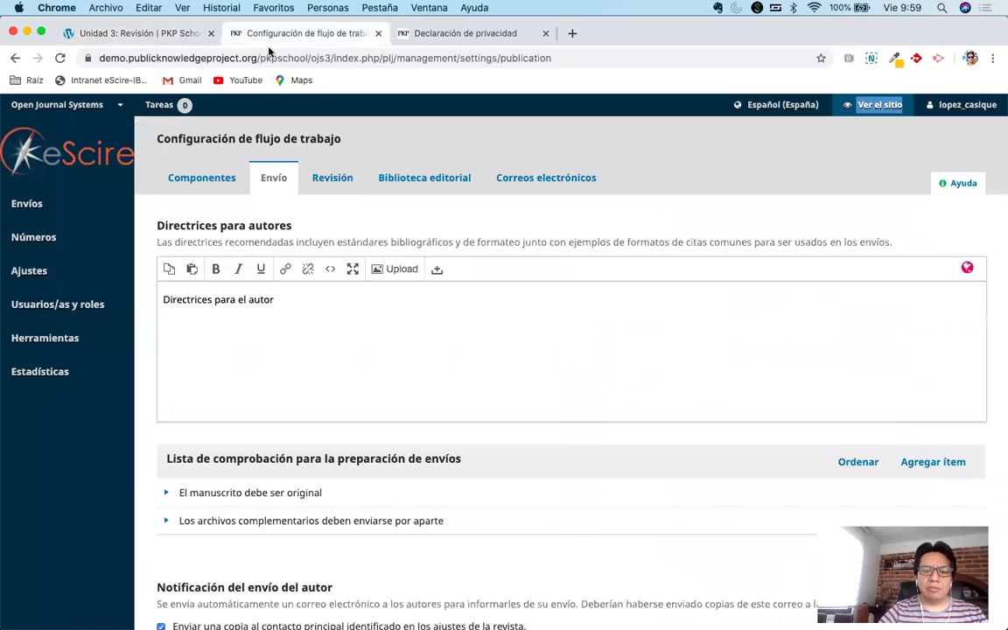
Show the Revisión workflow settings and select the default 4-week review deadline field.
click(331, 180)
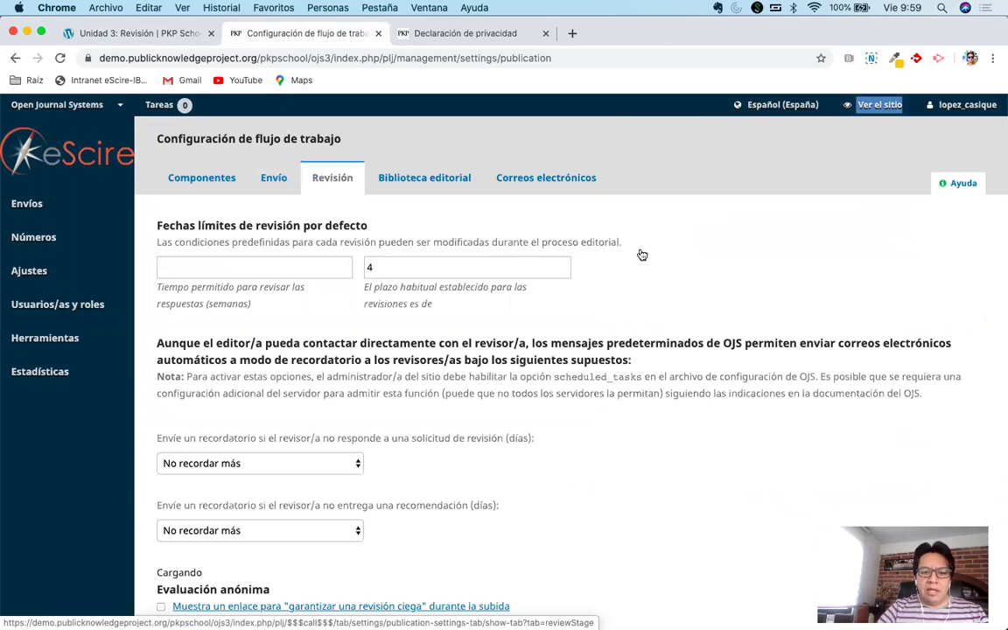
scroll(691, 328, down, 2)
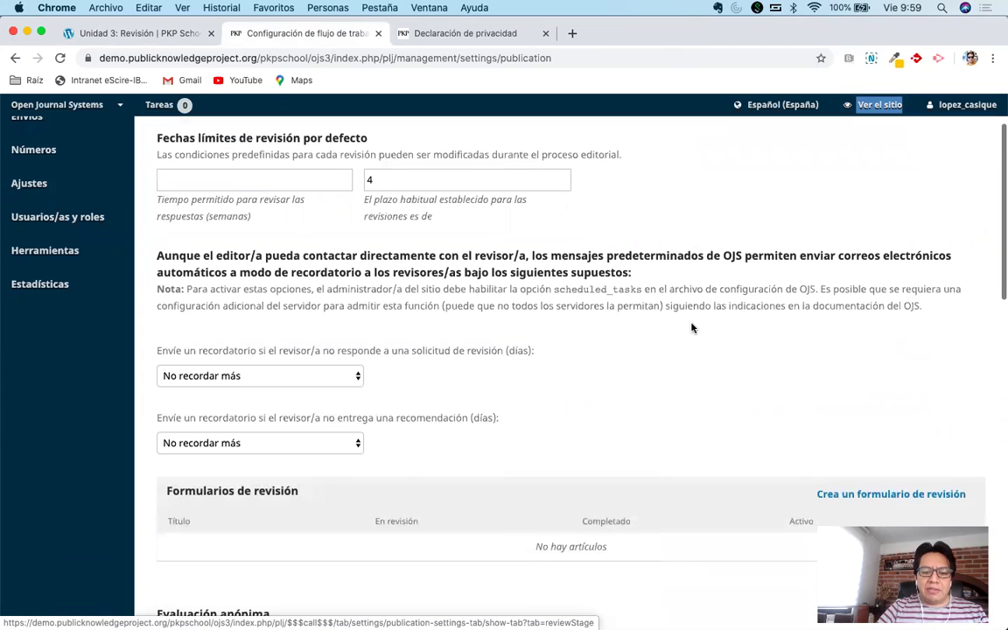
scroll(691, 328, down, 3)
scroll(691, 328, up, 4)
scroll(691, 328, up, 1)
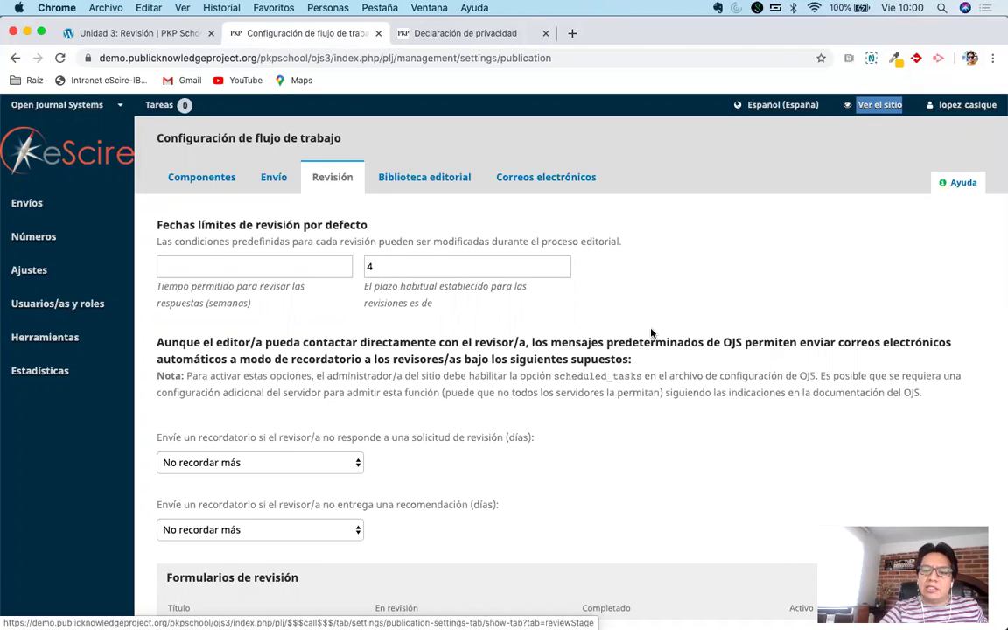
scroll(638, 356, down, 1)
scroll(639, 355, down, 1)
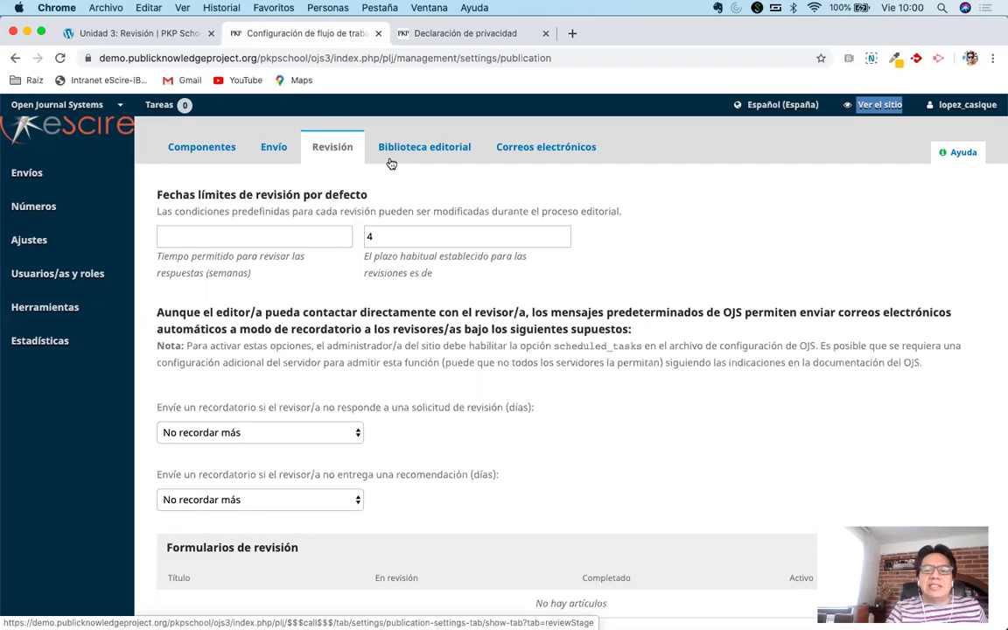
click(396, 238)
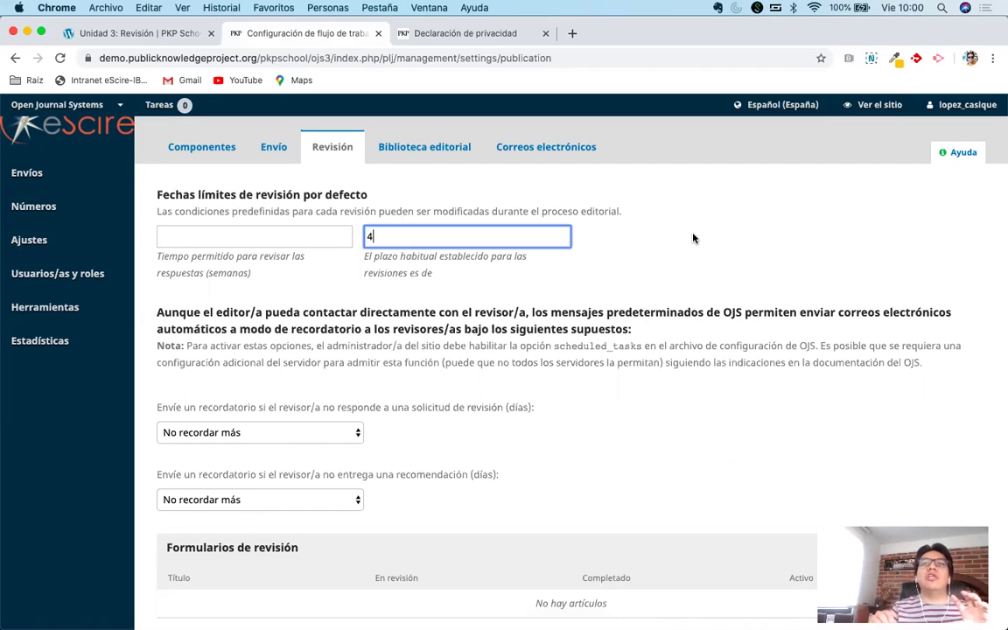
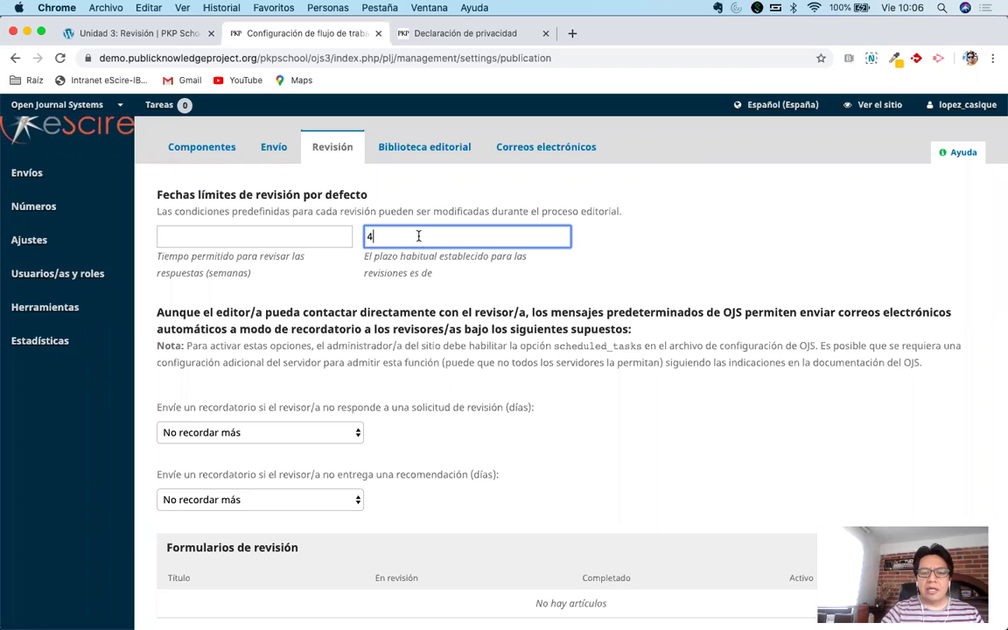
Replace 4 with 3 days in the second Default Review Deadlines field.
key(BackSpace)
text(3)
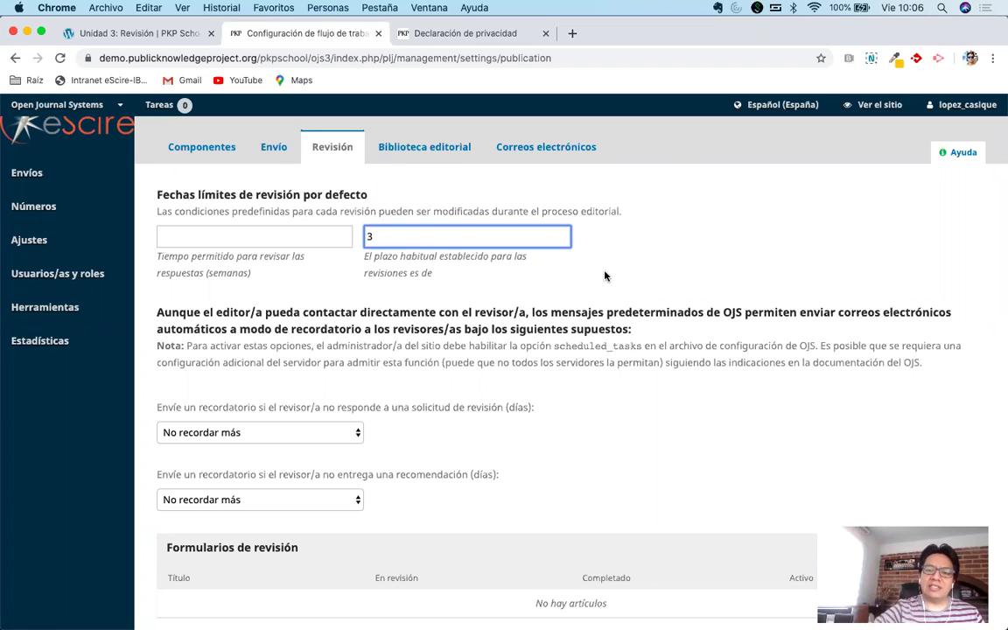
scroll(604, 276, down, 1)
scroll(604, 275, down, 5)
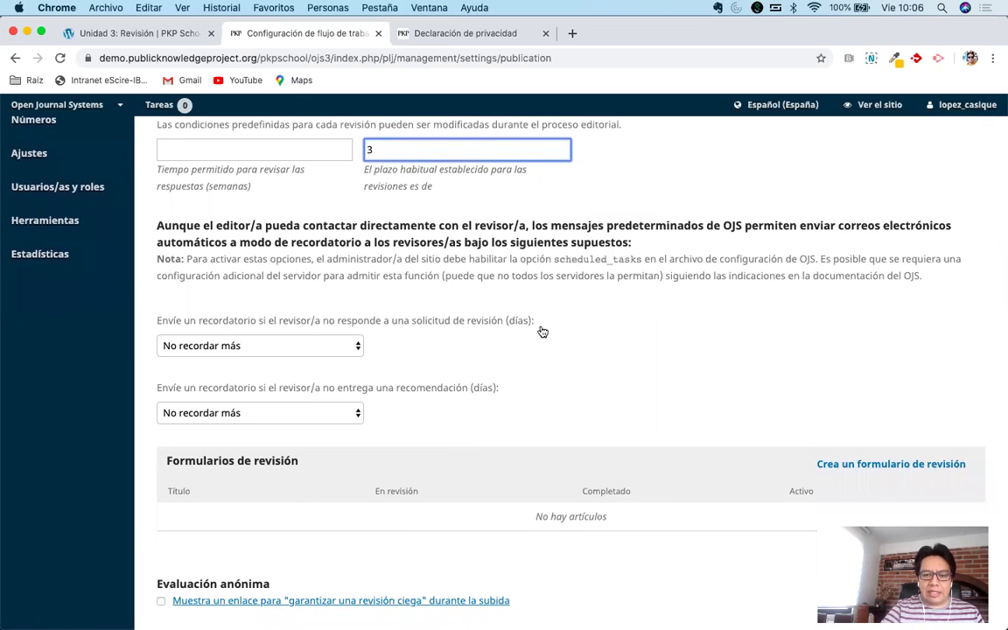
scroll(539, 331, down, 1)
scroll(540, 330, up, 1)
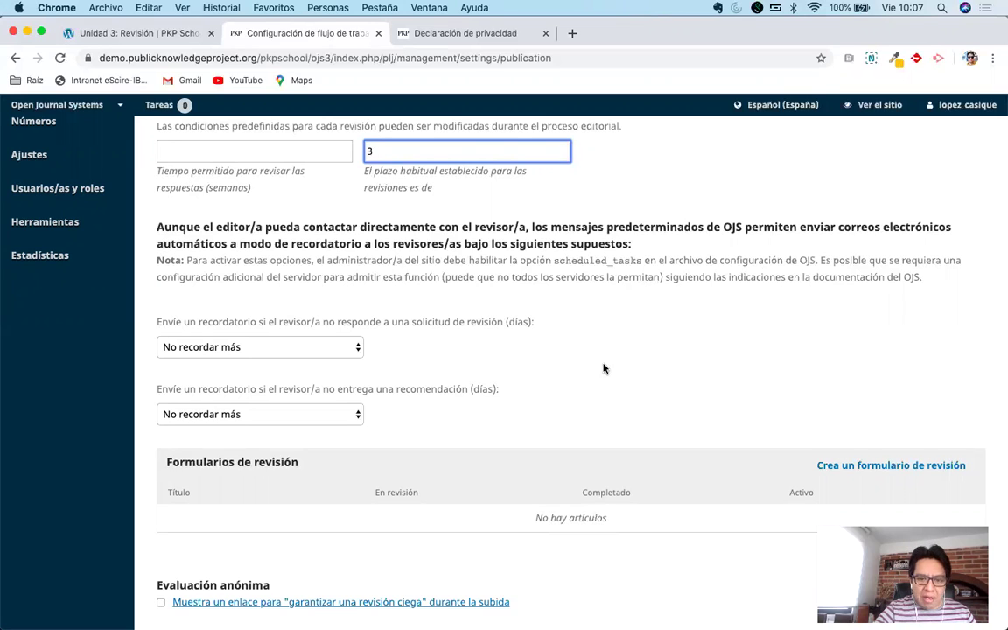
scroll(602, 366, up, 1)
scroll(602, 367, up, 5)
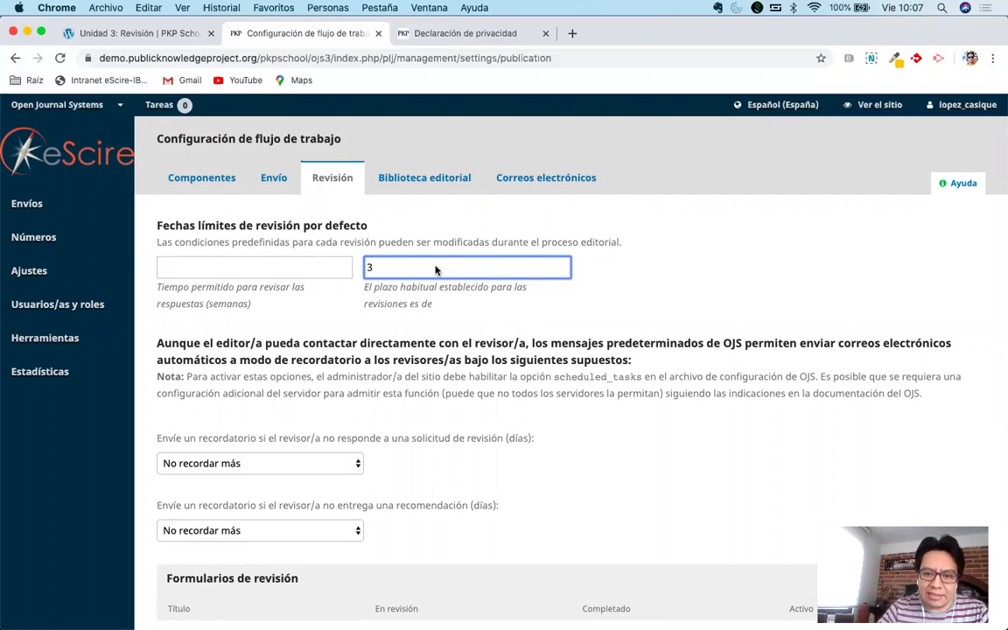
text(p0)
key(BackSpace)
key(BackSpace)
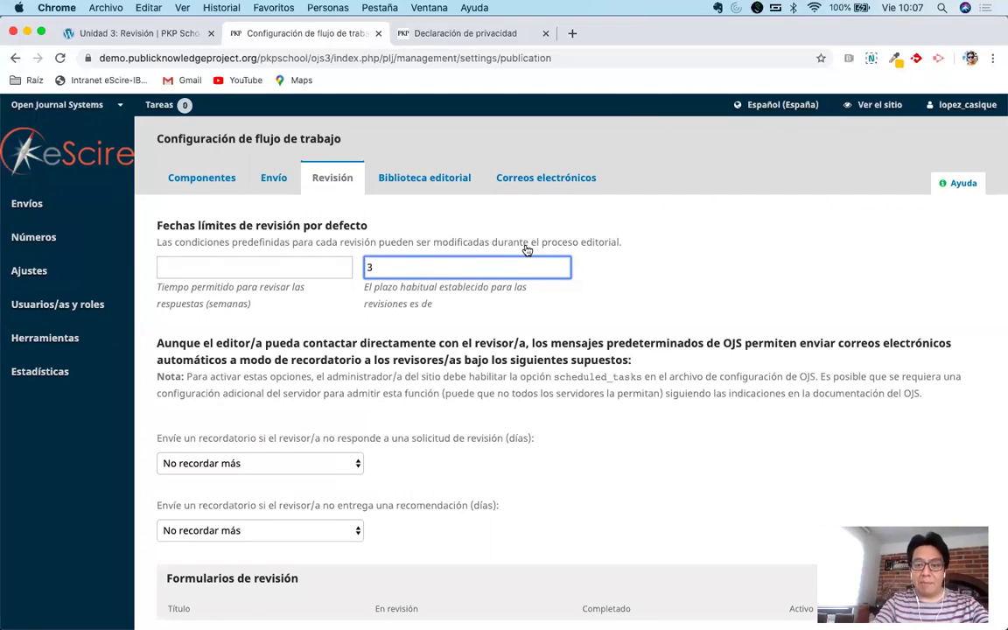
scroll(542, 298, down, 1)
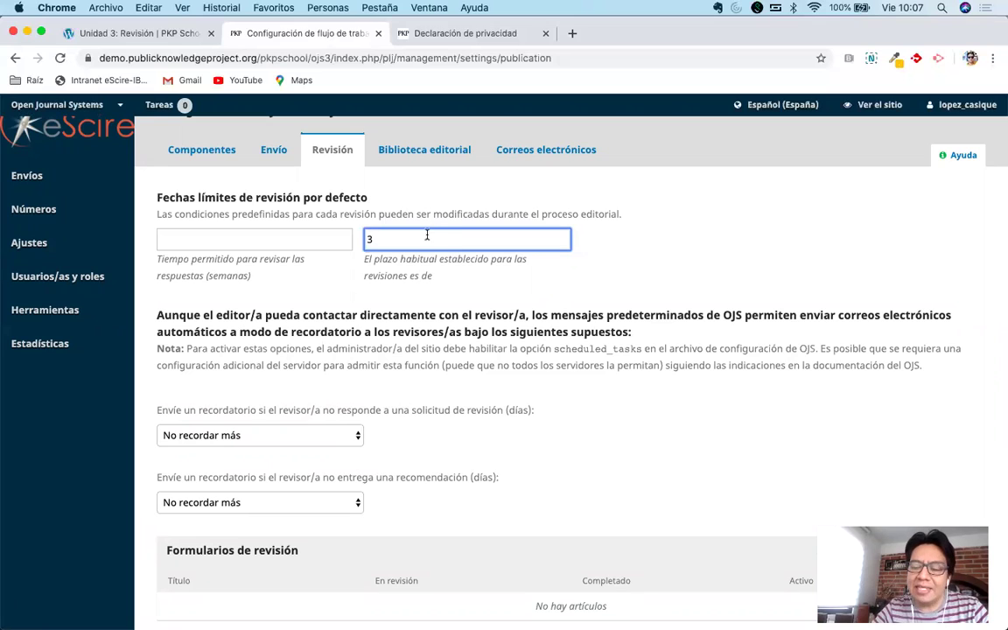
scroll(434, 308, down, 3)
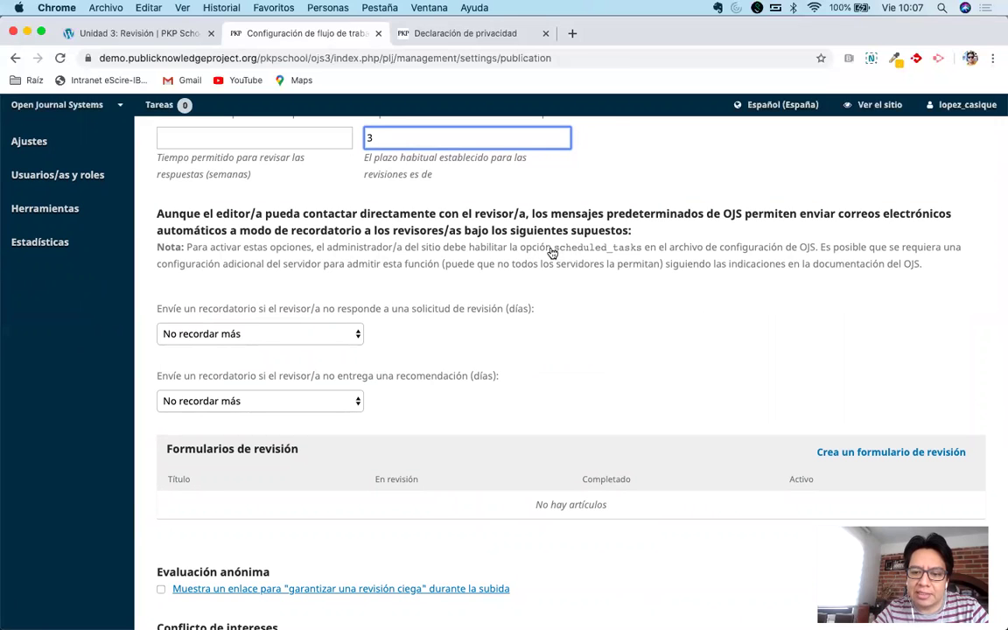
scroll(616, 159, up, 3)
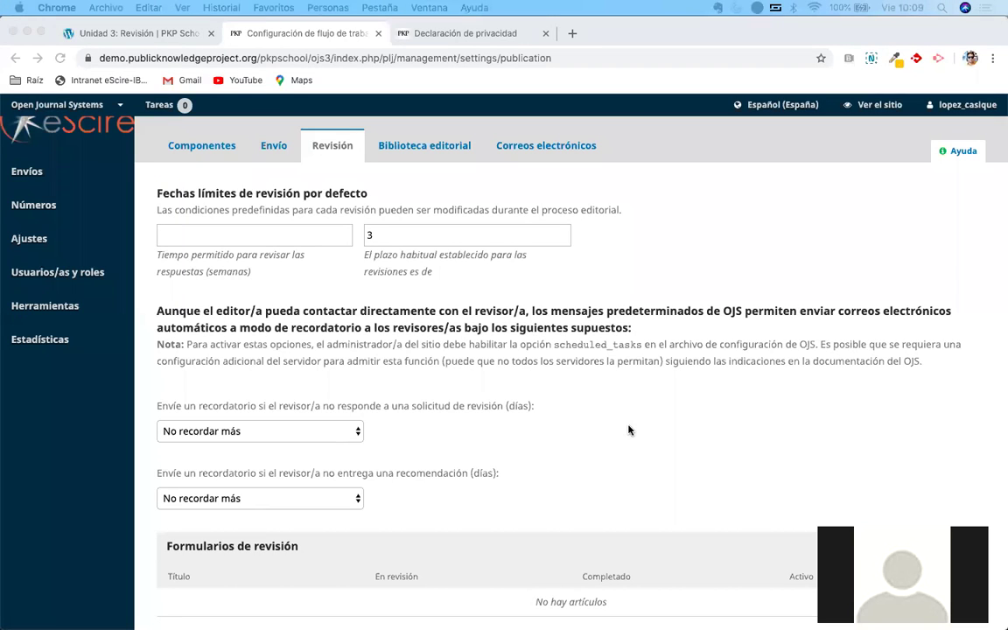
scroll(628, 430, down, 1)
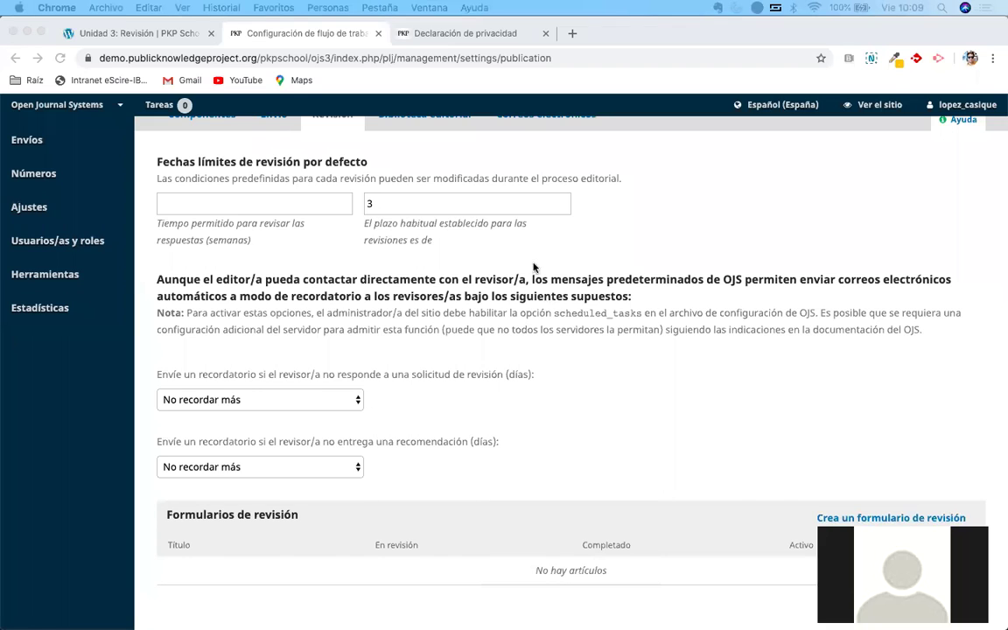
click(429, 202)
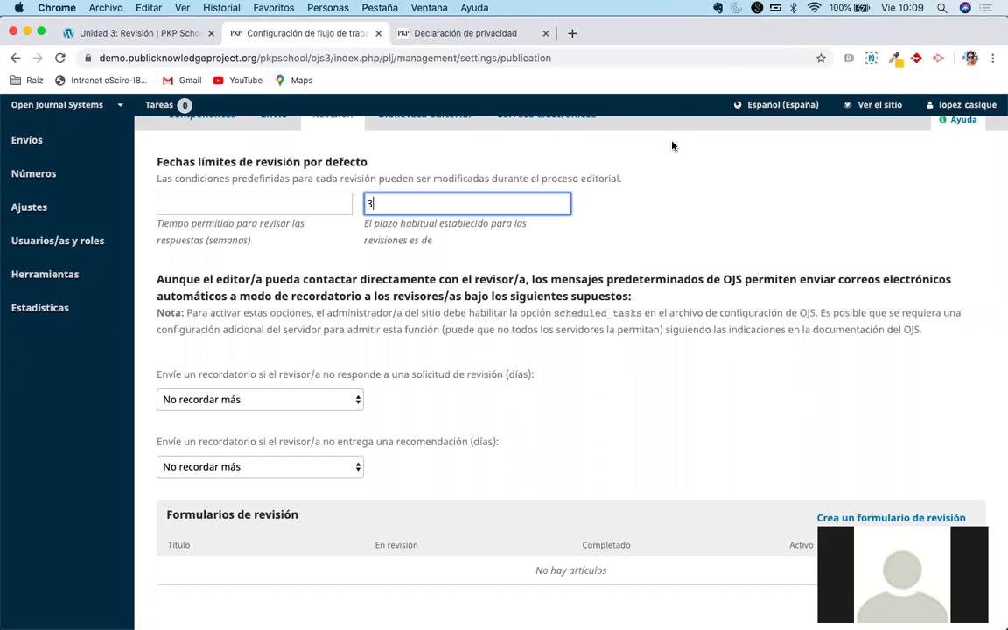
scroll(640, 369, down, 1)
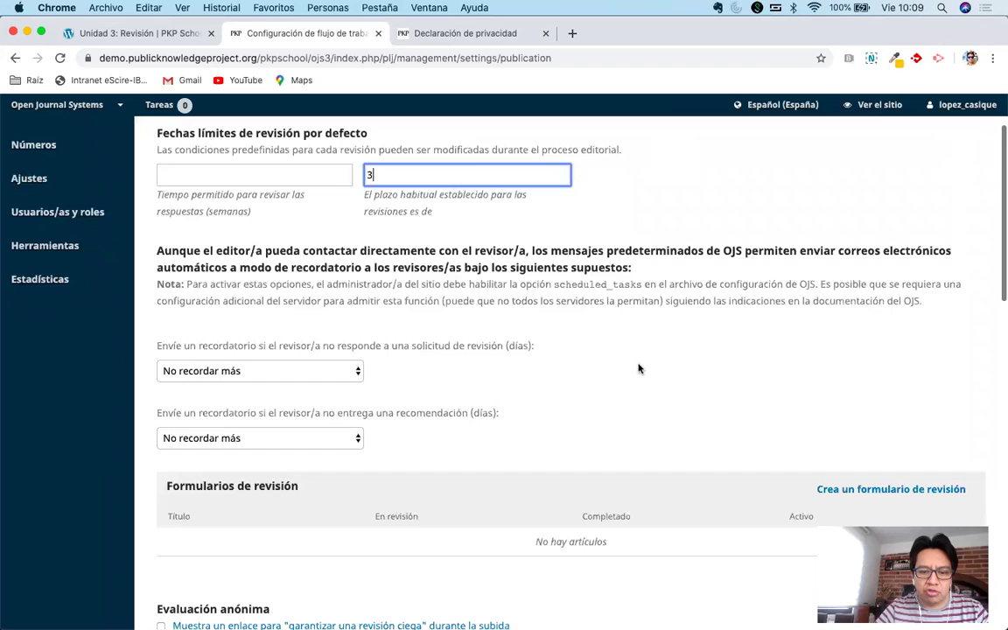
key(Tab)
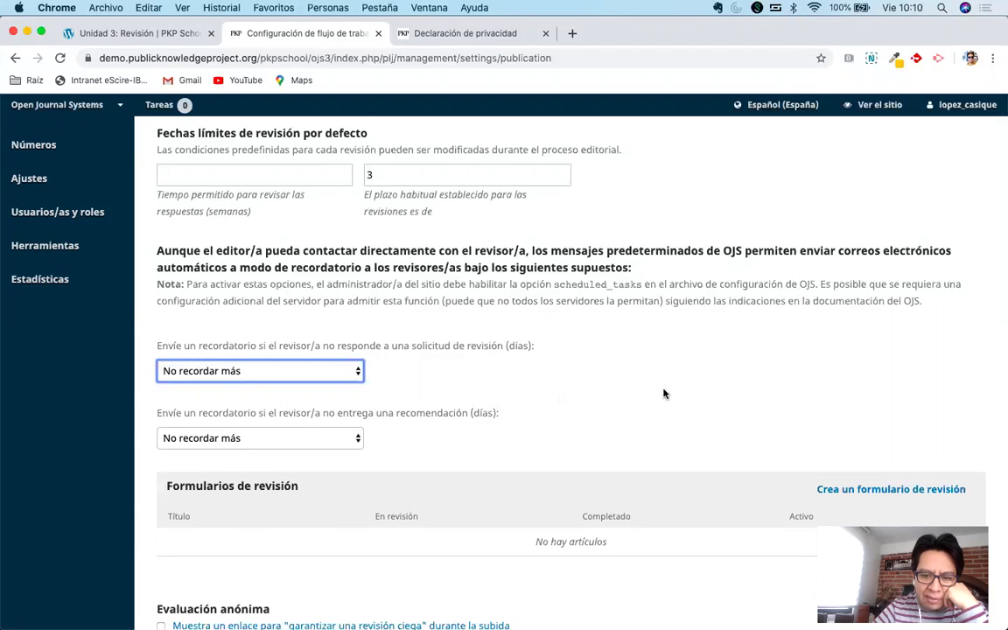
Set the reminder for reviewers who don't respond to a request to 7 days.
scroll(663, 393, down, 1)
scroll(663, 393, up, 2)
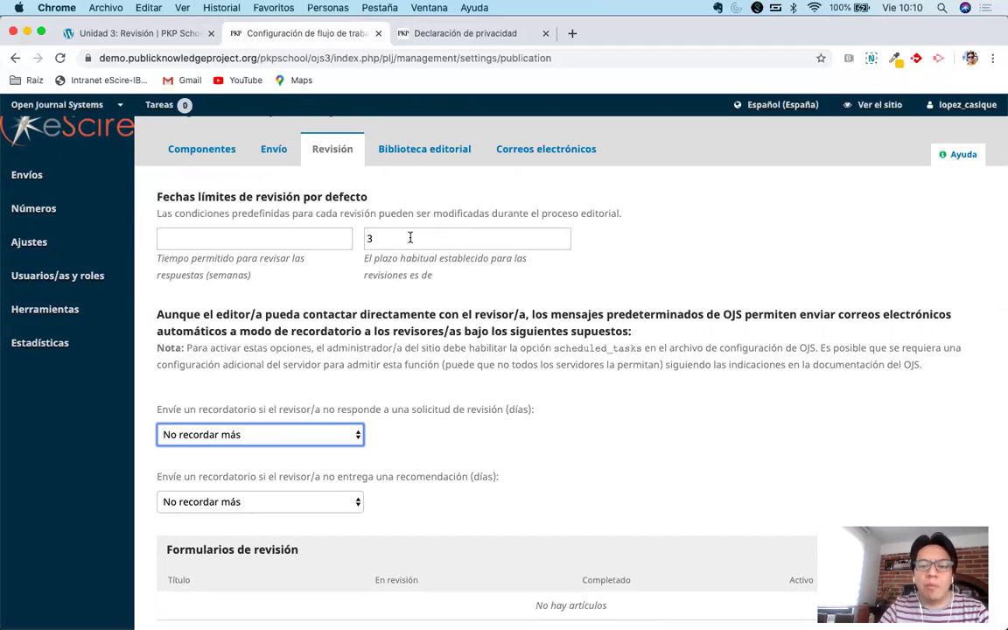
scroll(504, 310, down, 2)
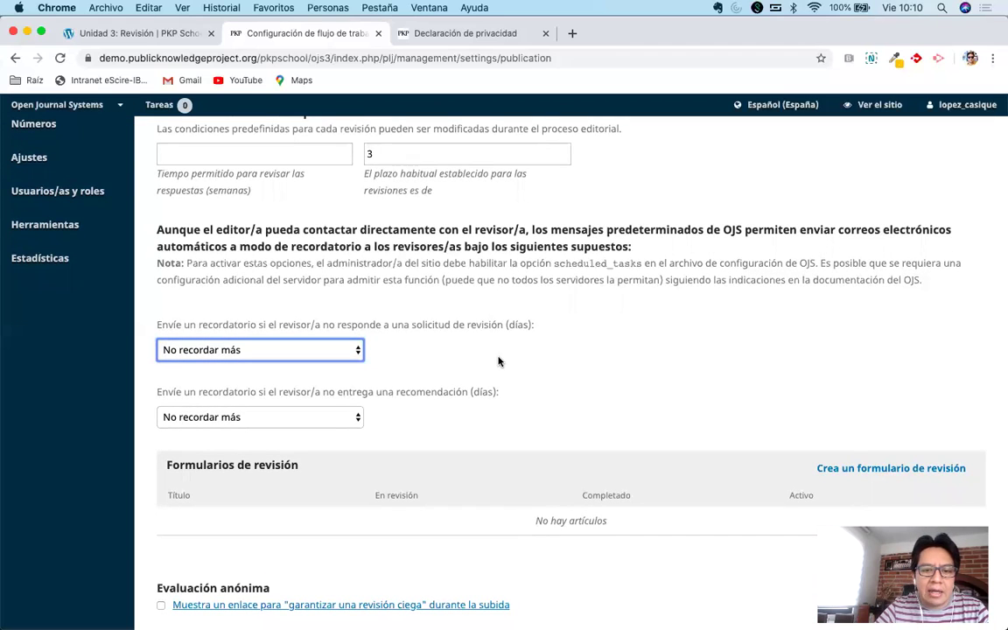
scroll(499, 361, up, 1)
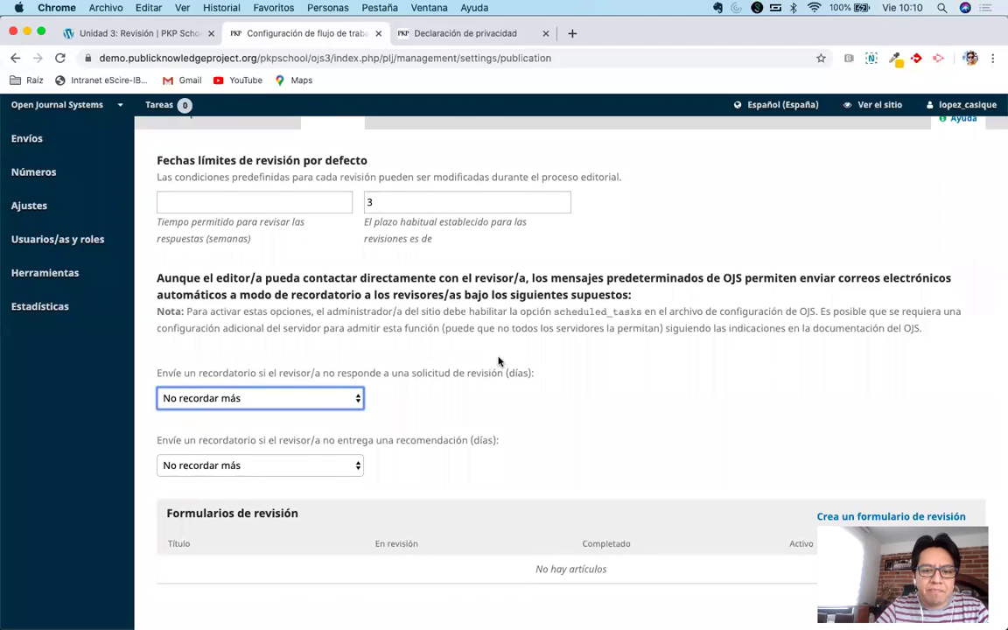
scroll(499, 361, down, 1)
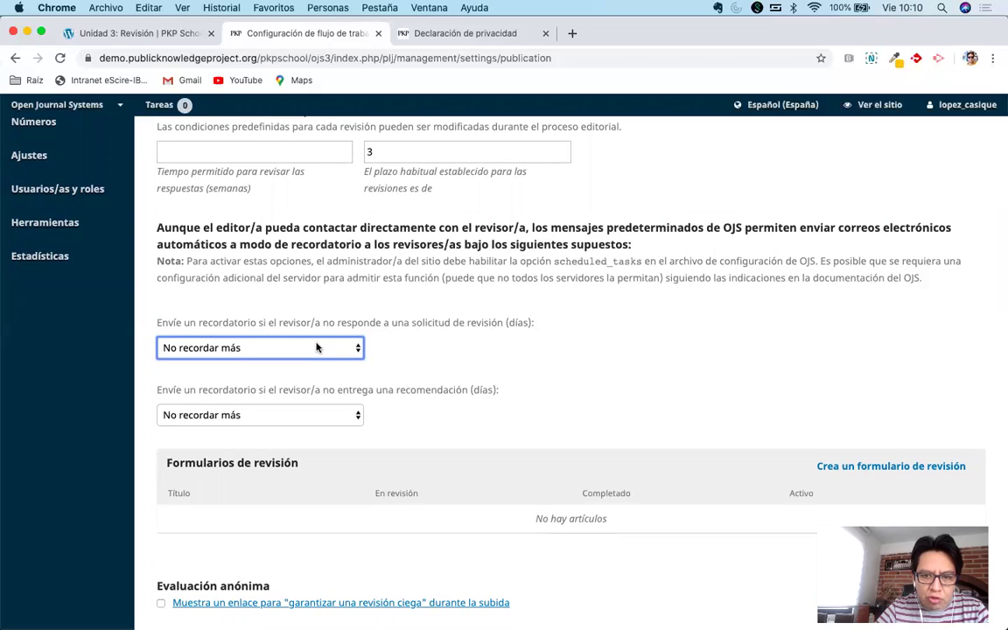
click(317, 347)
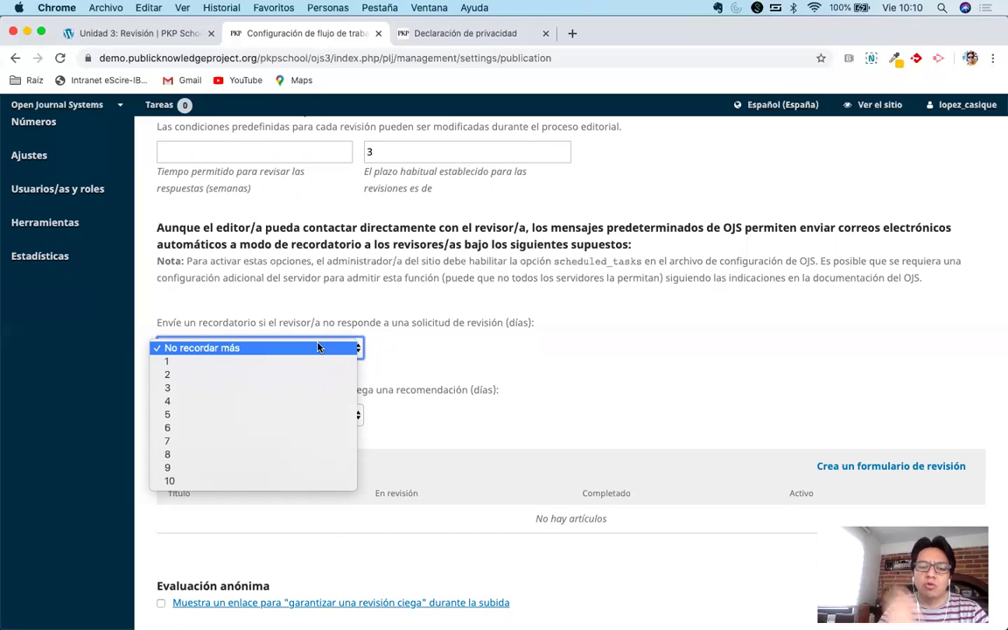
click(246, 442)
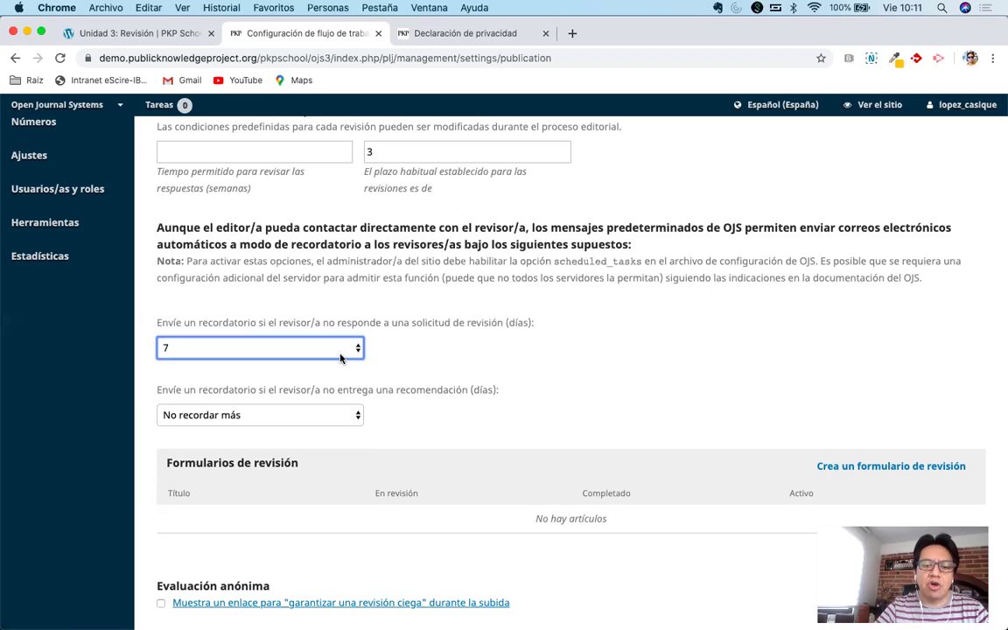
Try 3 and 7 days, then set the no-response reviewer reminder to 1 day.
click(309, 348)
click(305, 294)
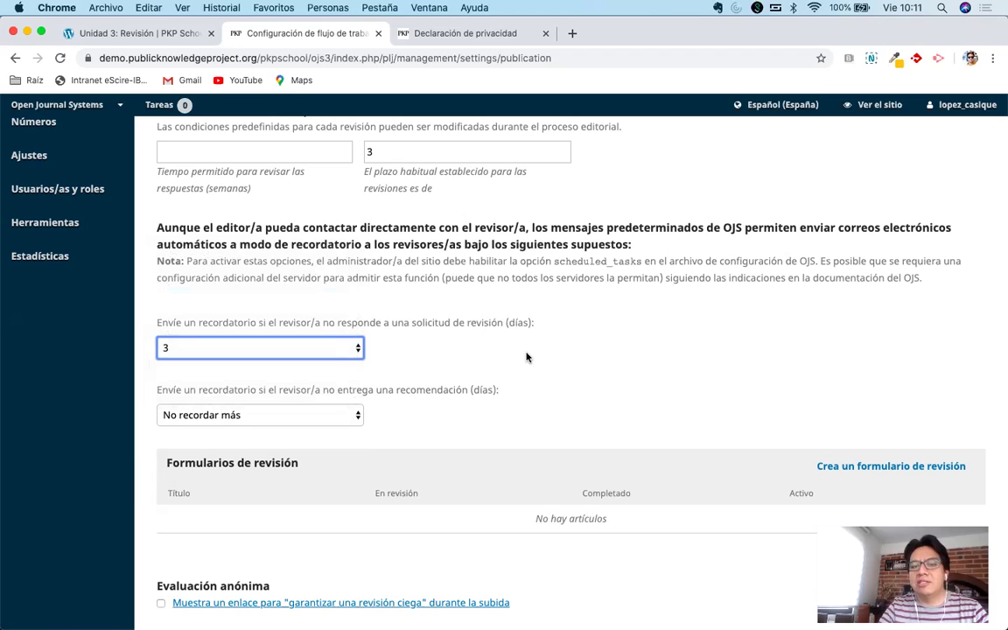
click(318, 350)
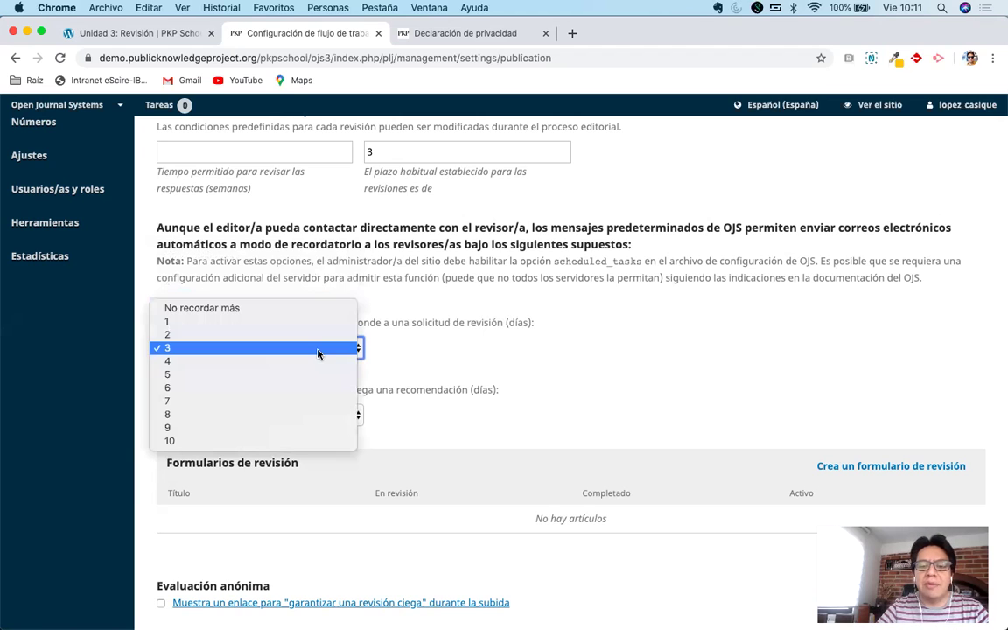
click(451, 356)
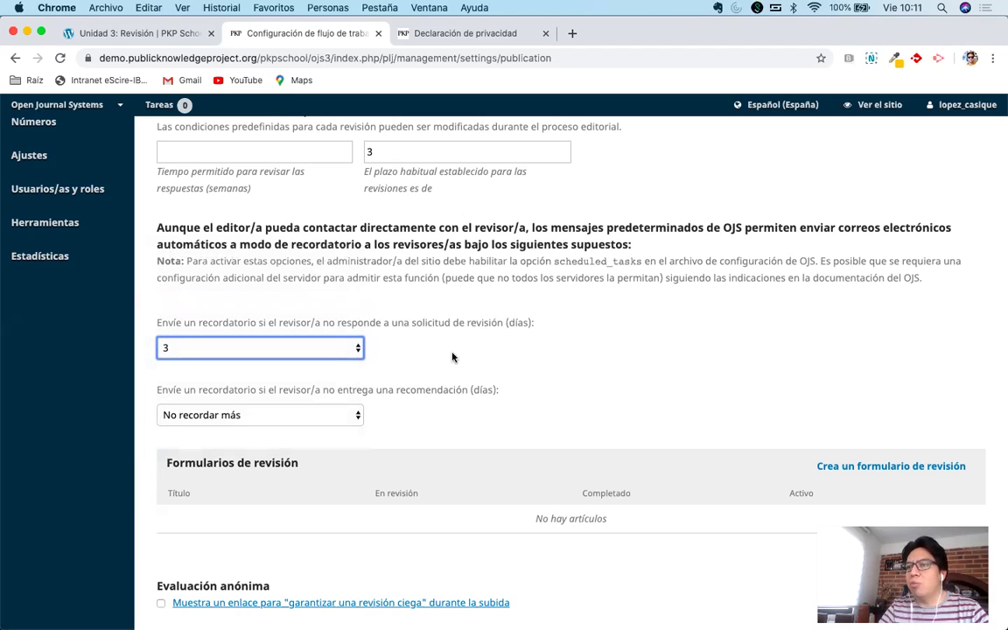
click(288, 348)
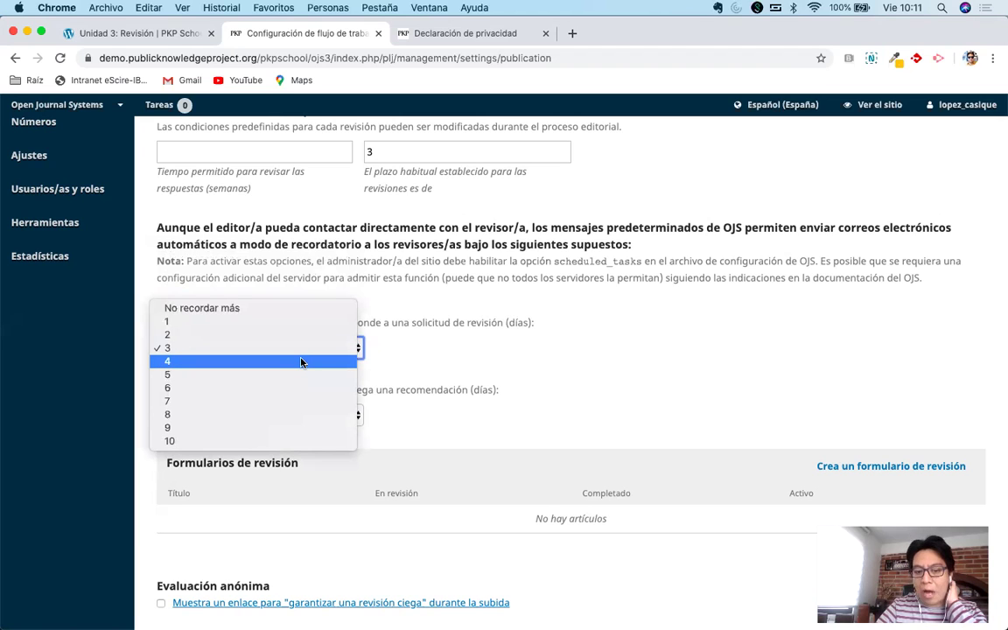
click(267, 400)
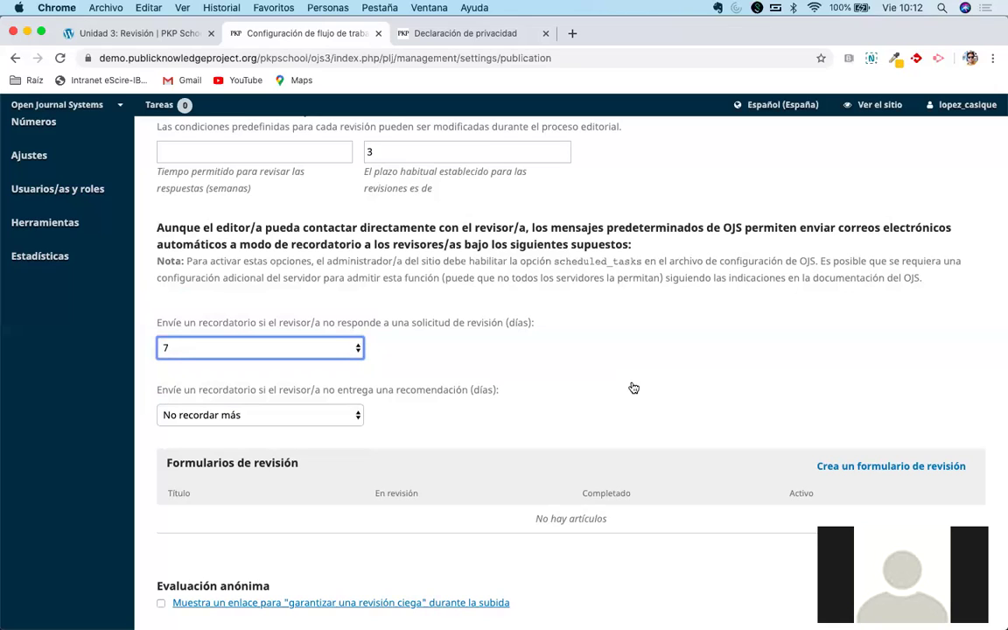
click(248, 348)
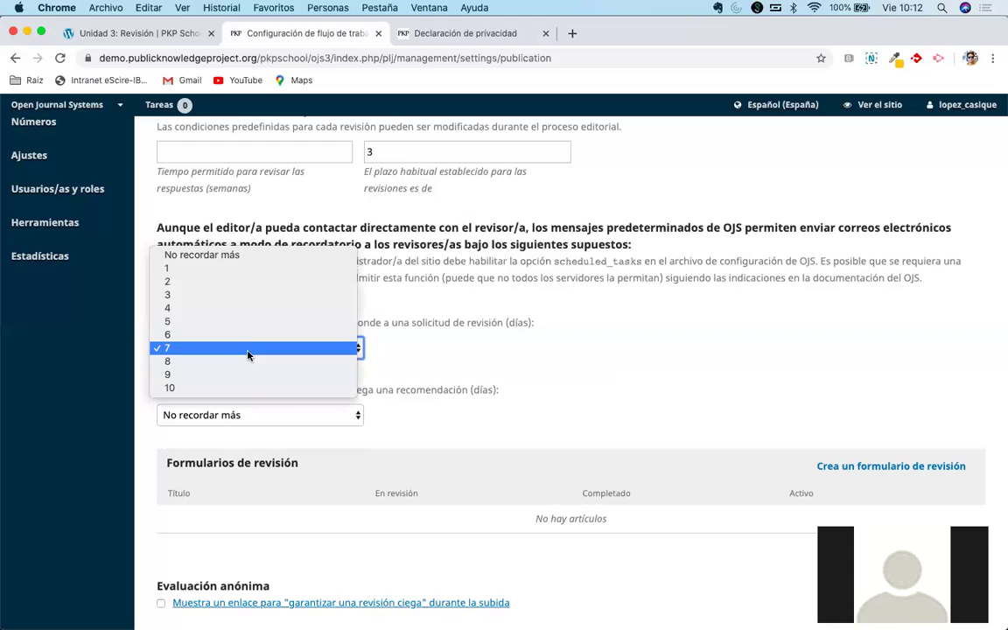
click(234, 274)
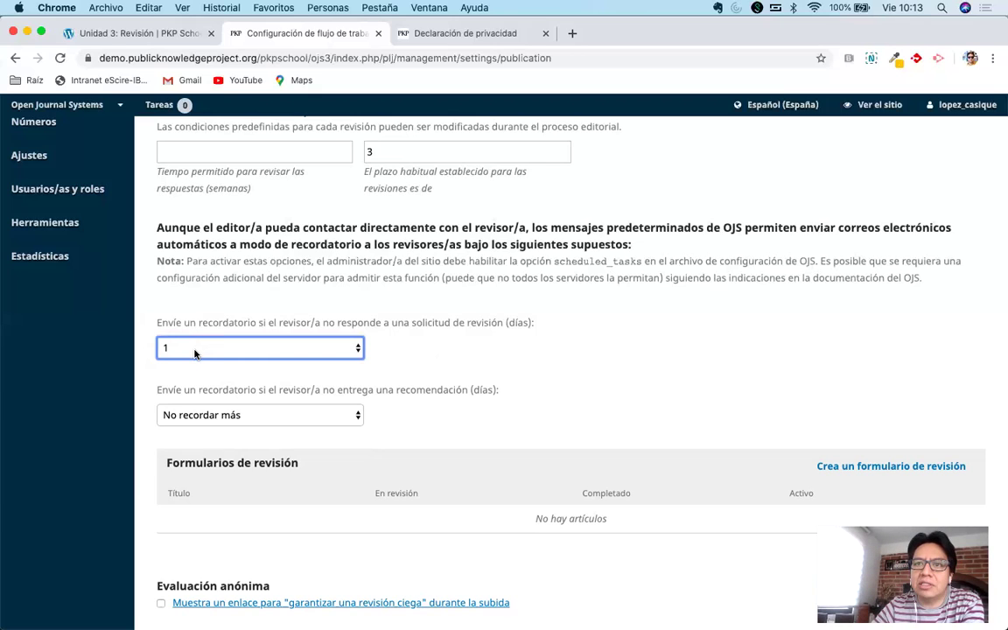
scroll(466, 322, down, 1)
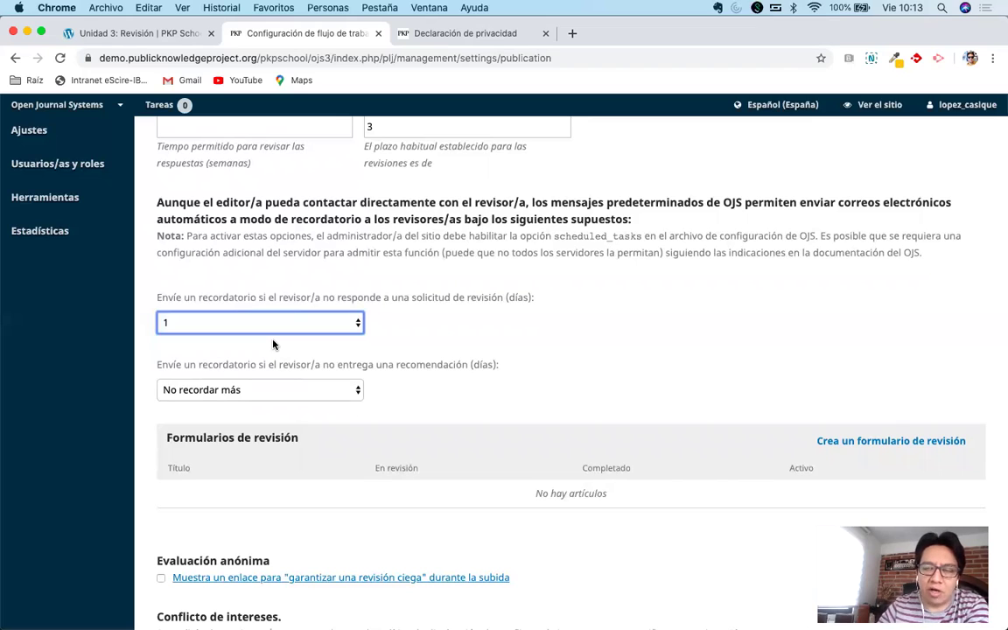
Set the 'no entrega una recomendación' reminder to 7 days.
click(260, 390)
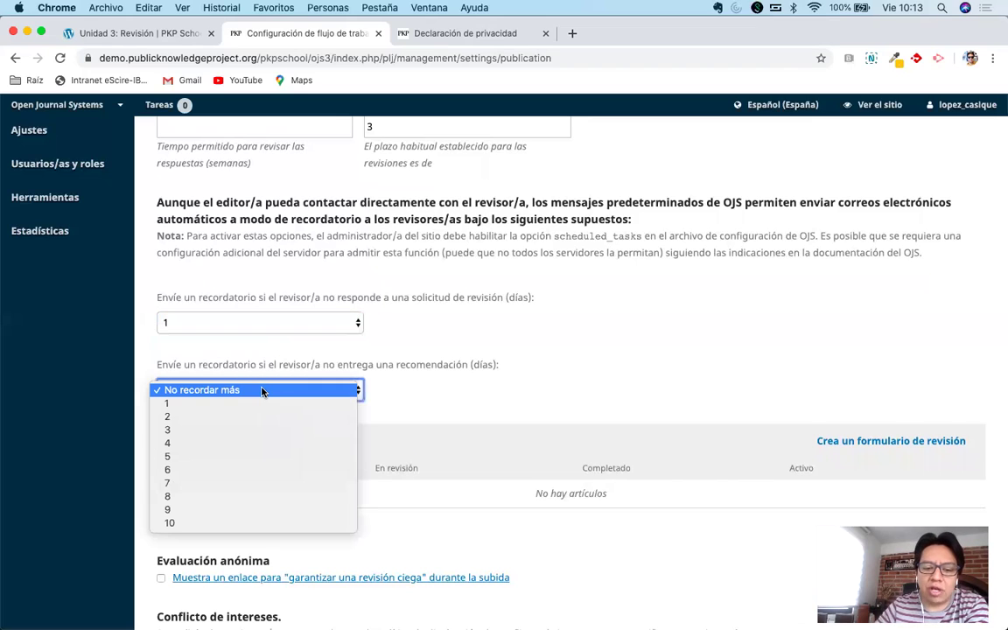
click(228, 482)
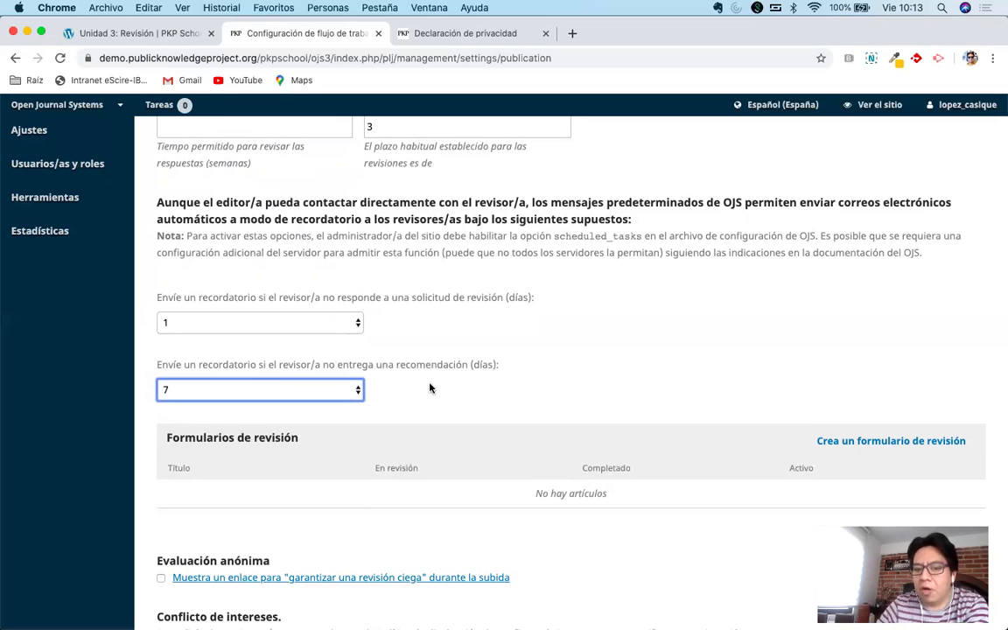
scroll(430, 388, up, 1)
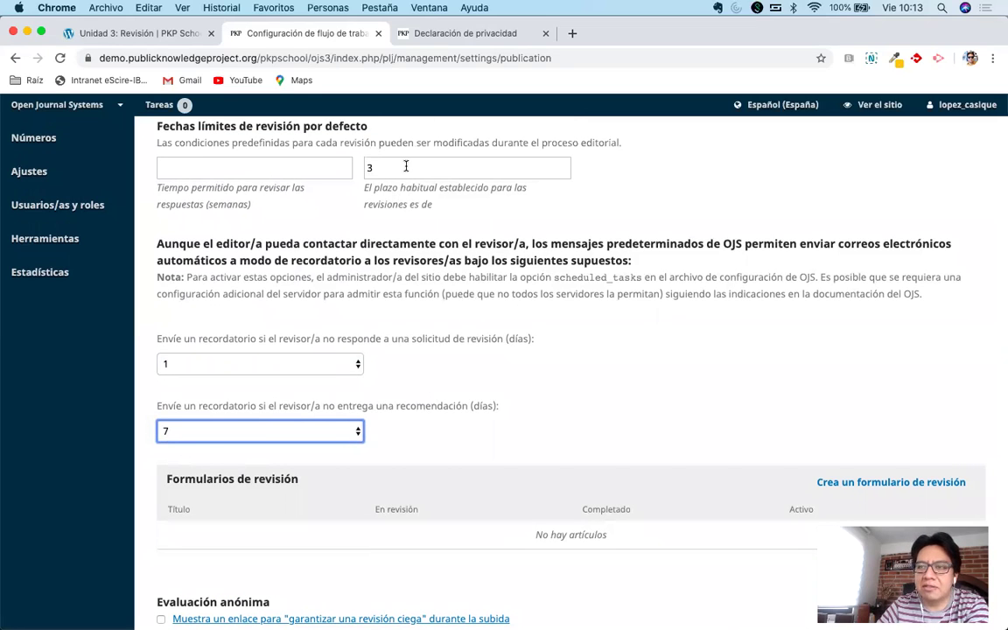
click(319, 433)
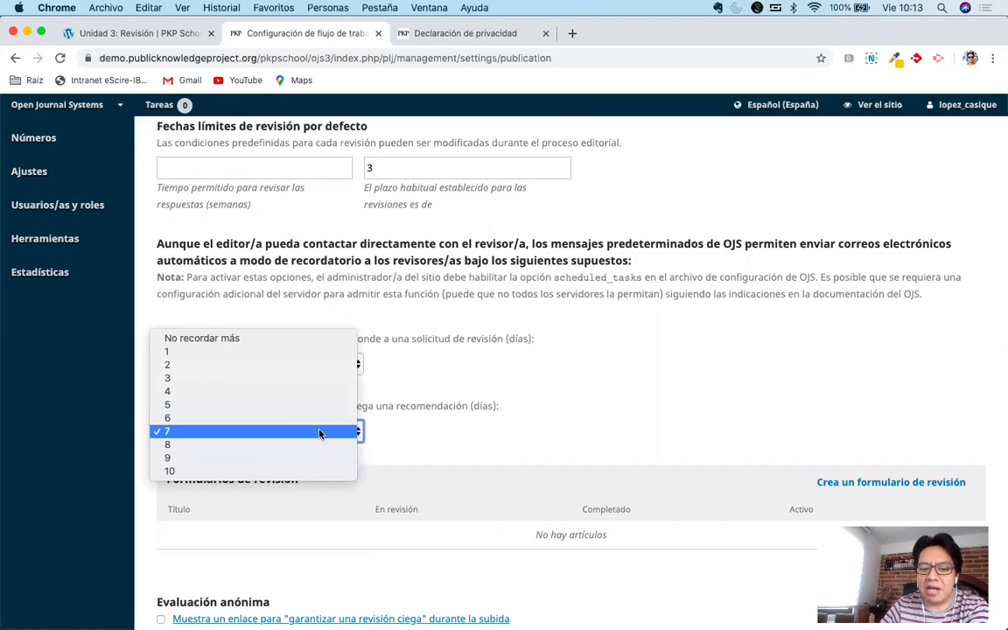
Change the missing-recommendation reminder to 4 days.
click(266, 391)
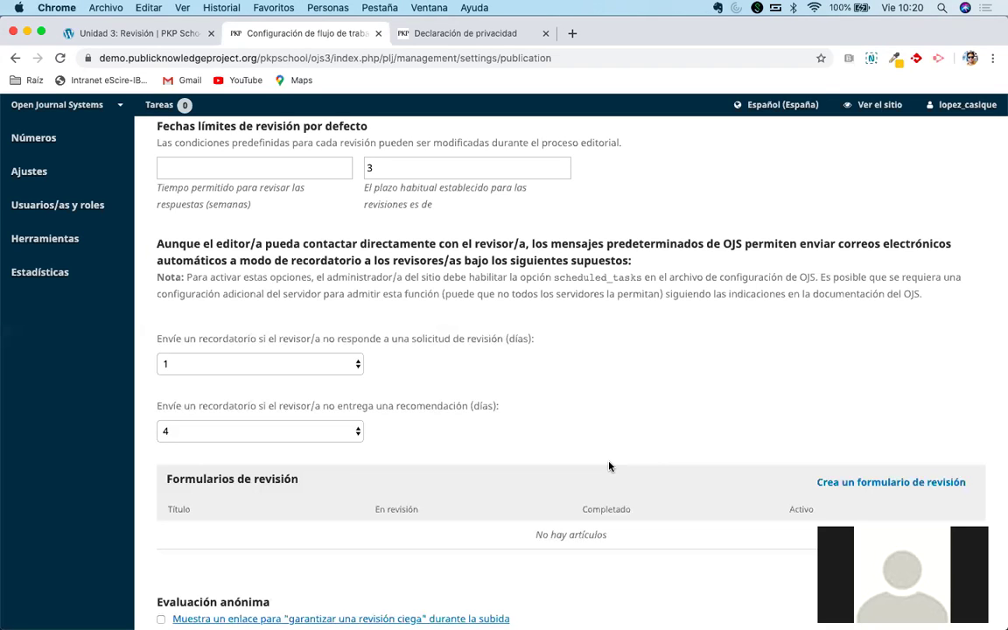
scroll(609, 466, up, 2)
scroll(609, 466, down, 3)
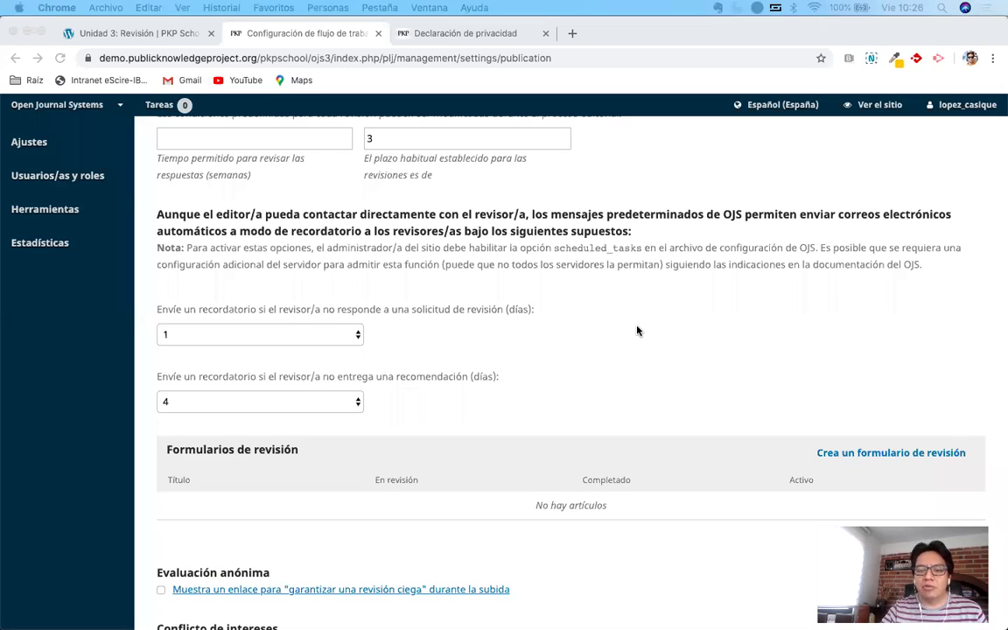
scroll(637, 331, up, 3)
scroll(637, 330, down, 2)
scroll(637, 330, up, 1)
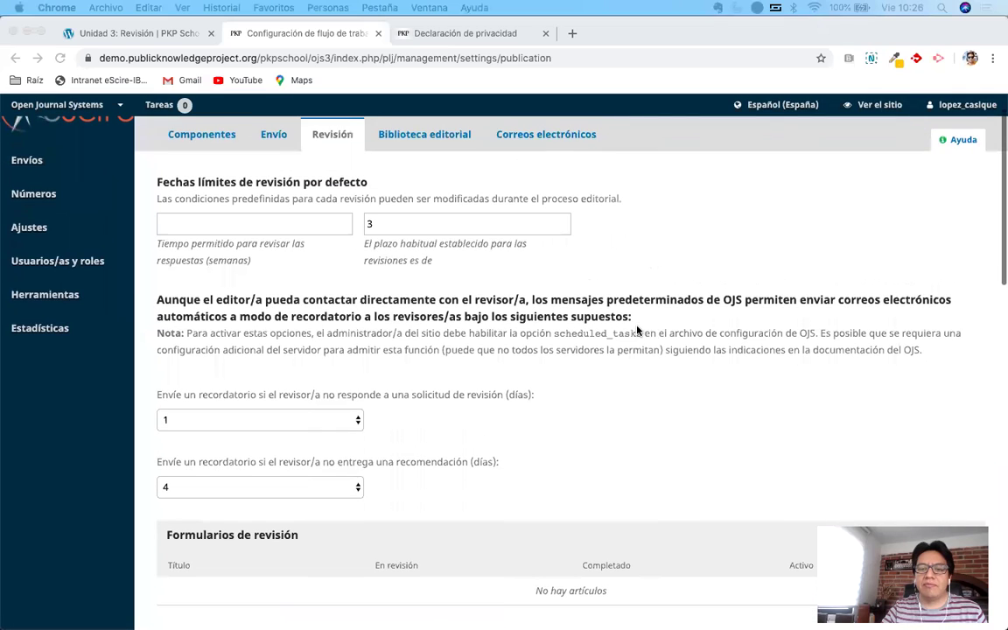
scroll(637, 331, down, 1)
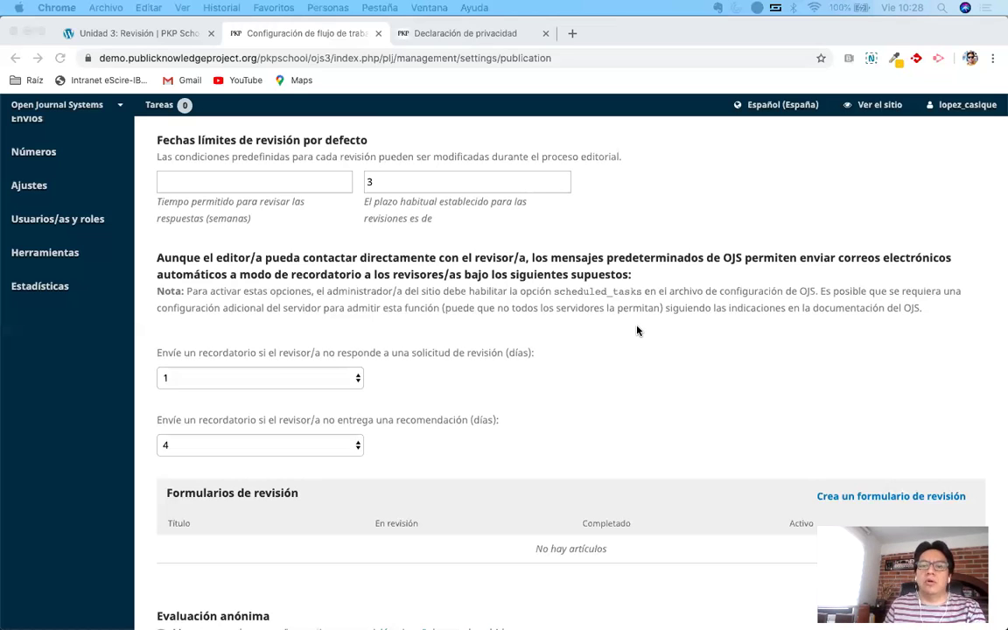
Search the web for 'revista ius' in a new tab and browse the results.
click(573, 33)
text(revista )
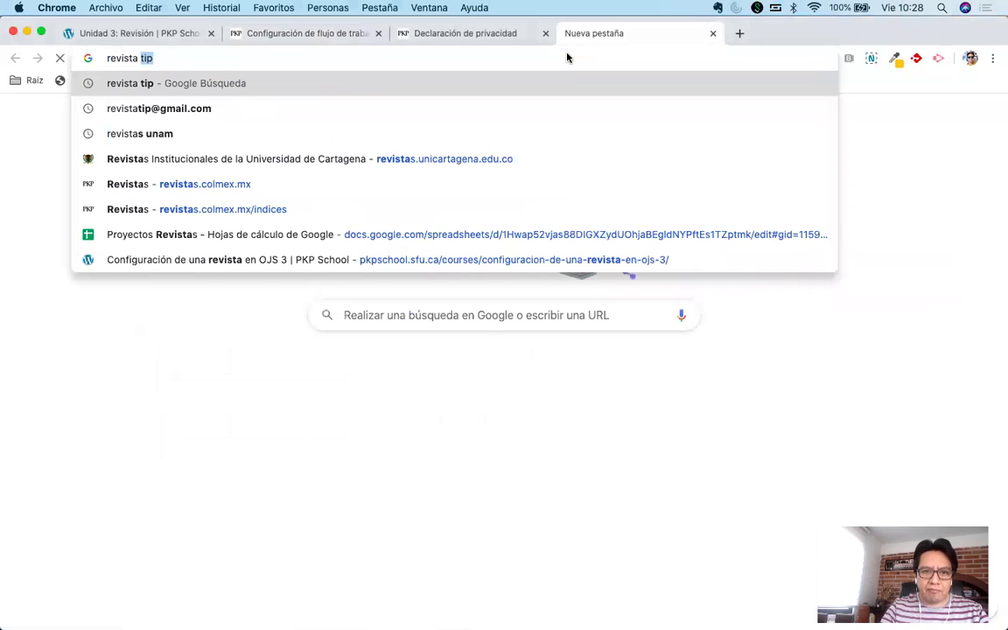
text(ius)
key(Return)
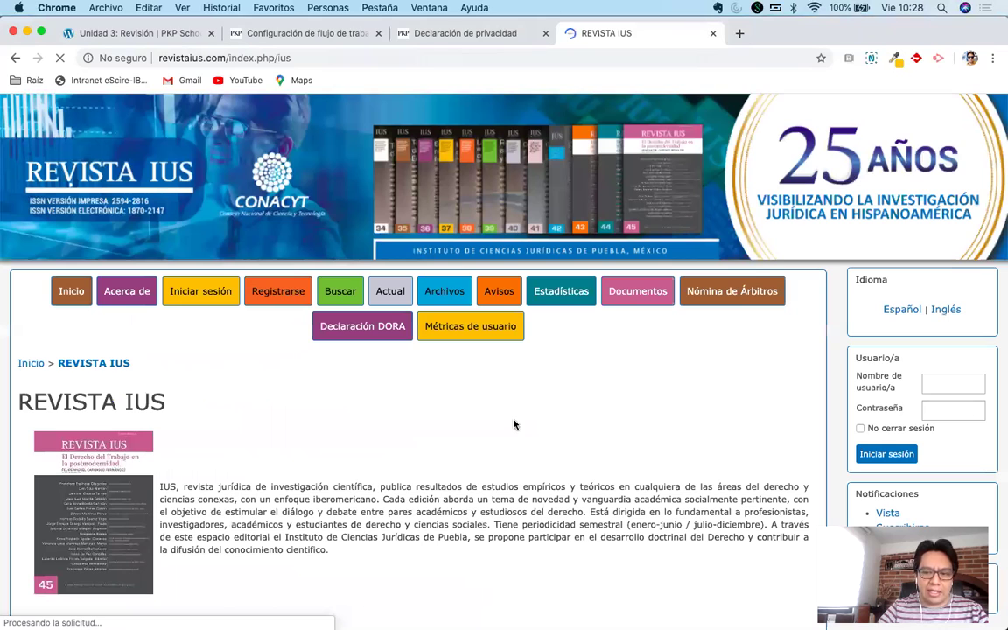
scroll(592, 305, down, 10)
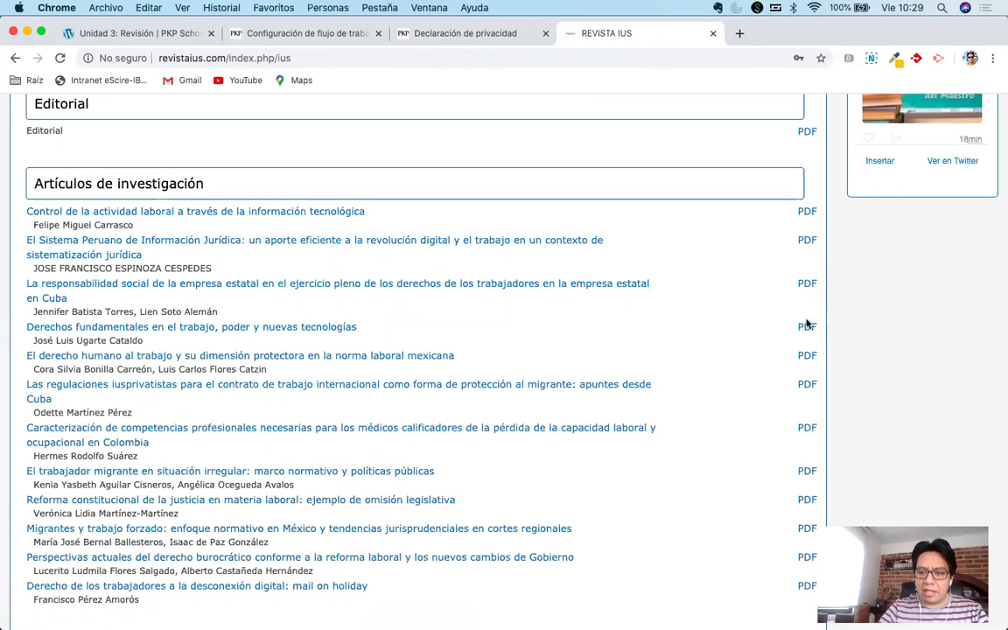
scroll(803, 385, down, 5)
scroll(804, 422, up, 2)
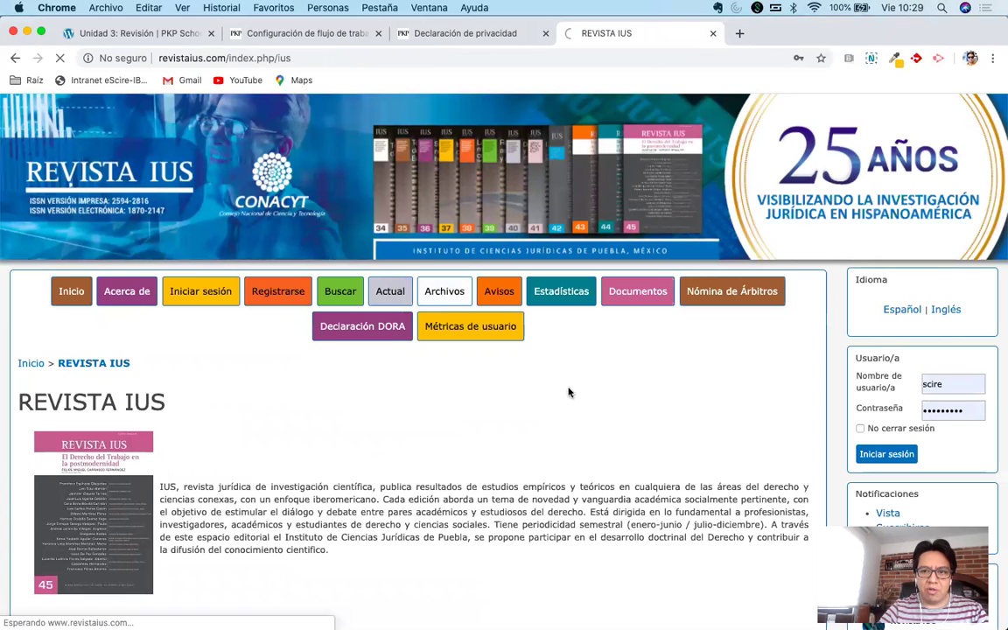
scroll(322, 462, down, 3)
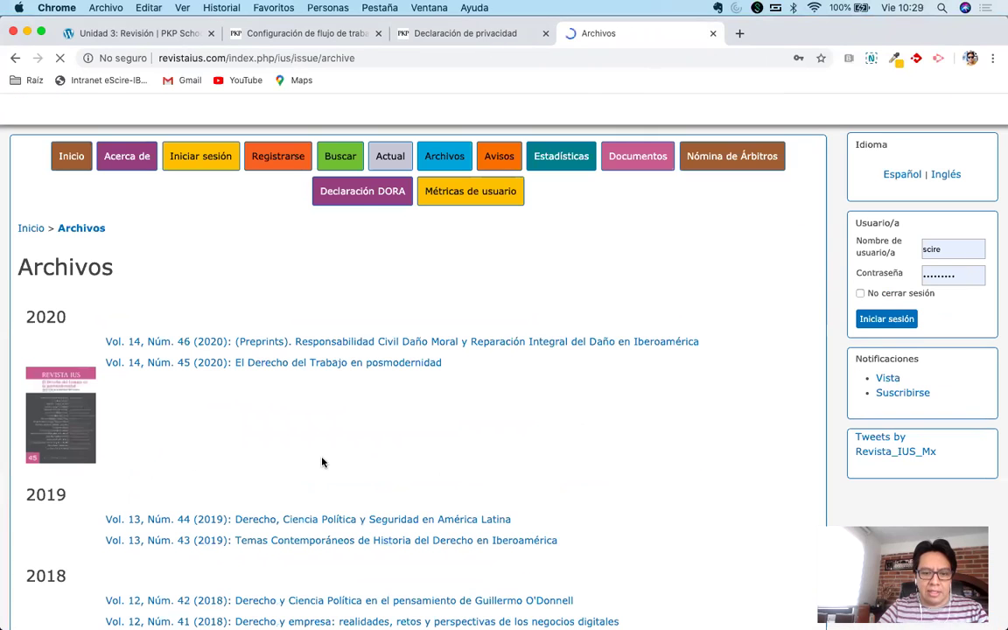
Open Vol. 13, Núm. 44 (2019) and the article 'La suspensión condicional del proceso penal…'.
scroll(320, 458, down, 2)
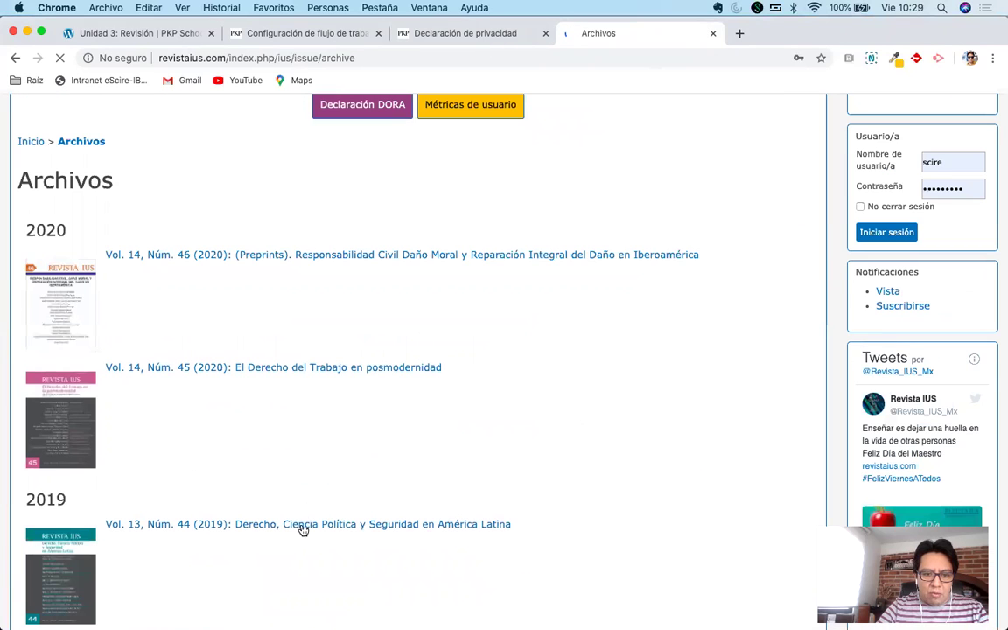
click(617, 453)
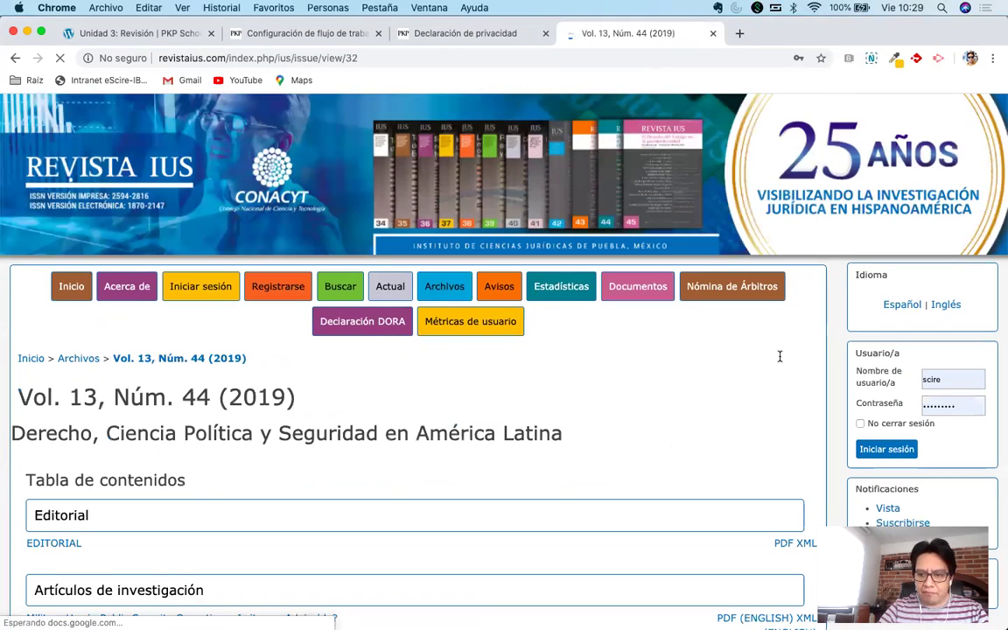
scroll(783, 398, down, 5)
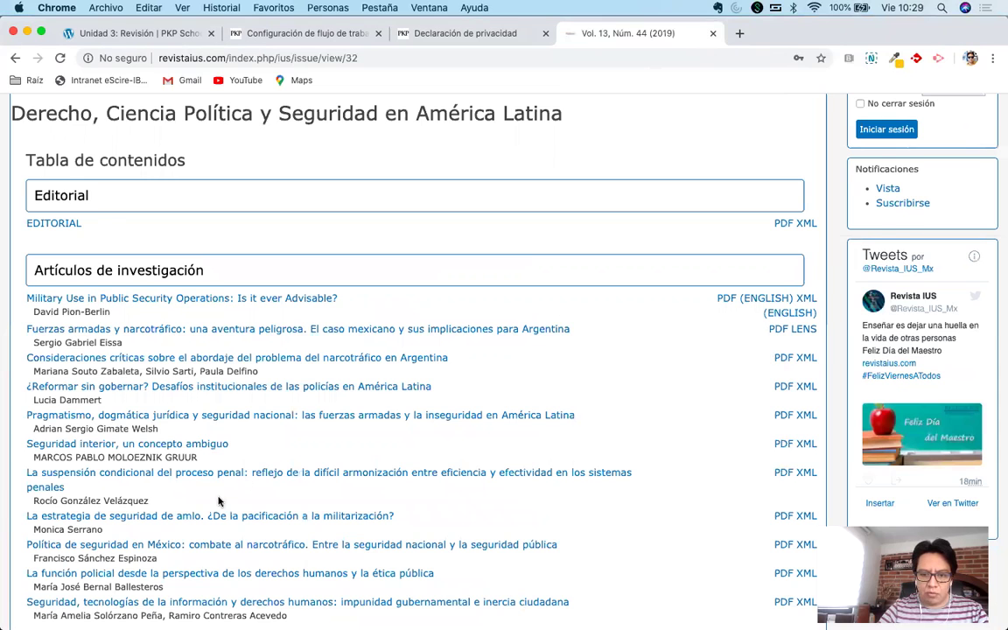
scroll(233, 404, down, 2)
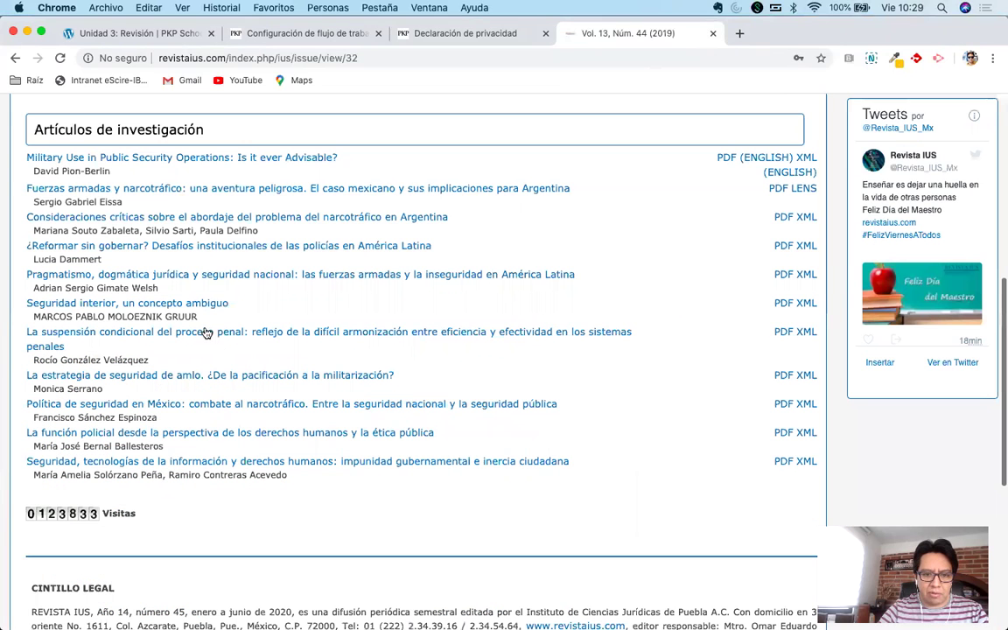
click(479, 330)
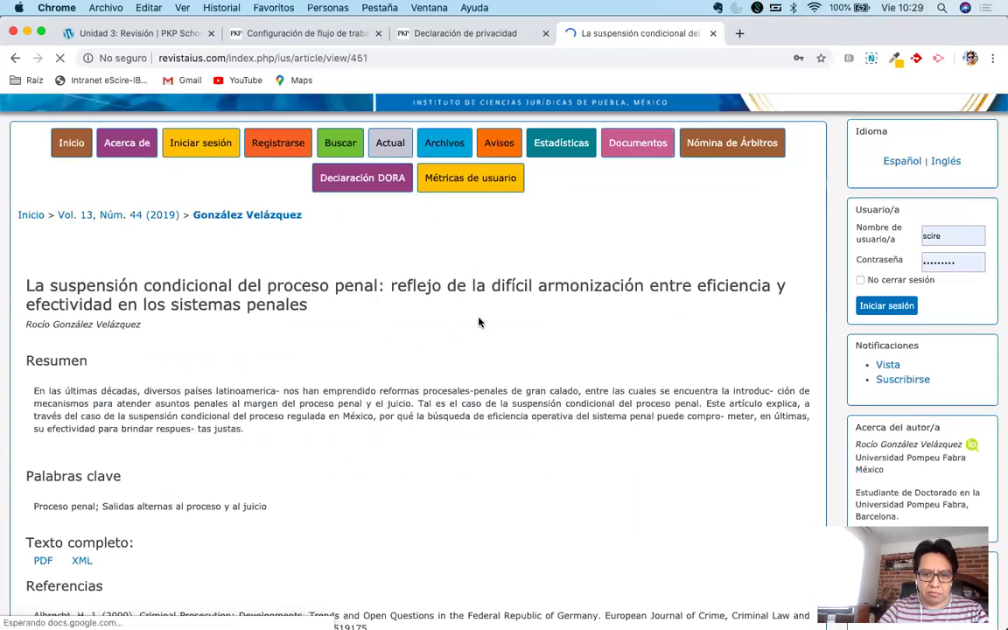
Dismiss the Encuesta IUS survey and open the article's full-text PDF.
scroll(41, 265, down, 3)
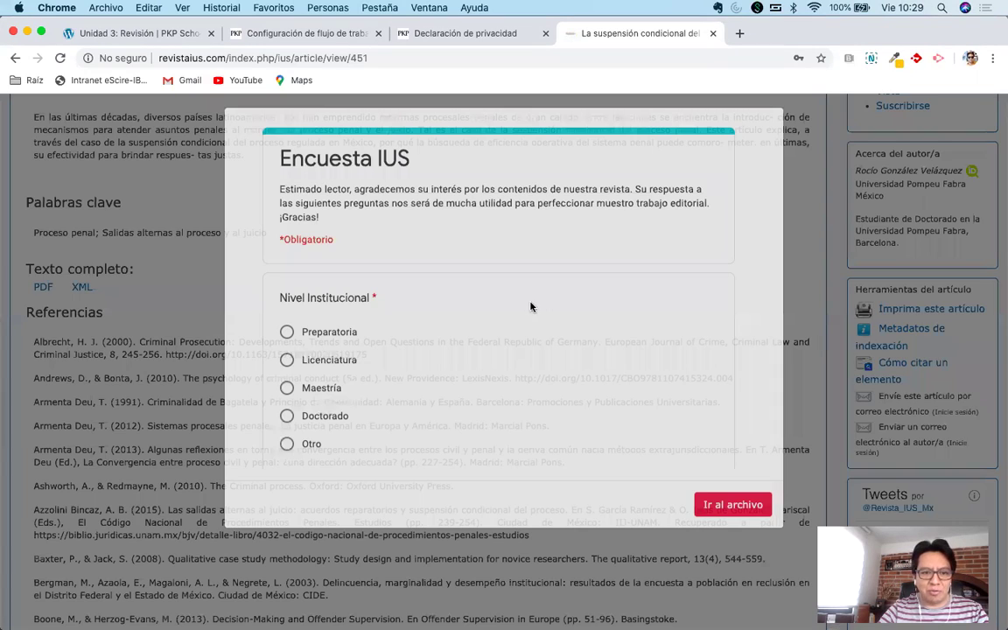
click(42, 383)
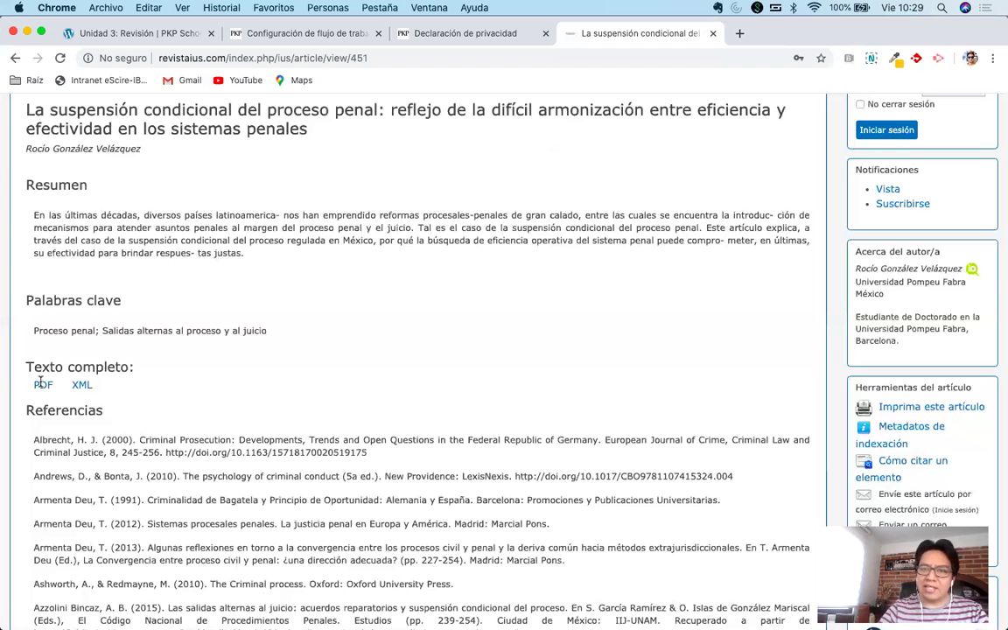
click(41, 385)
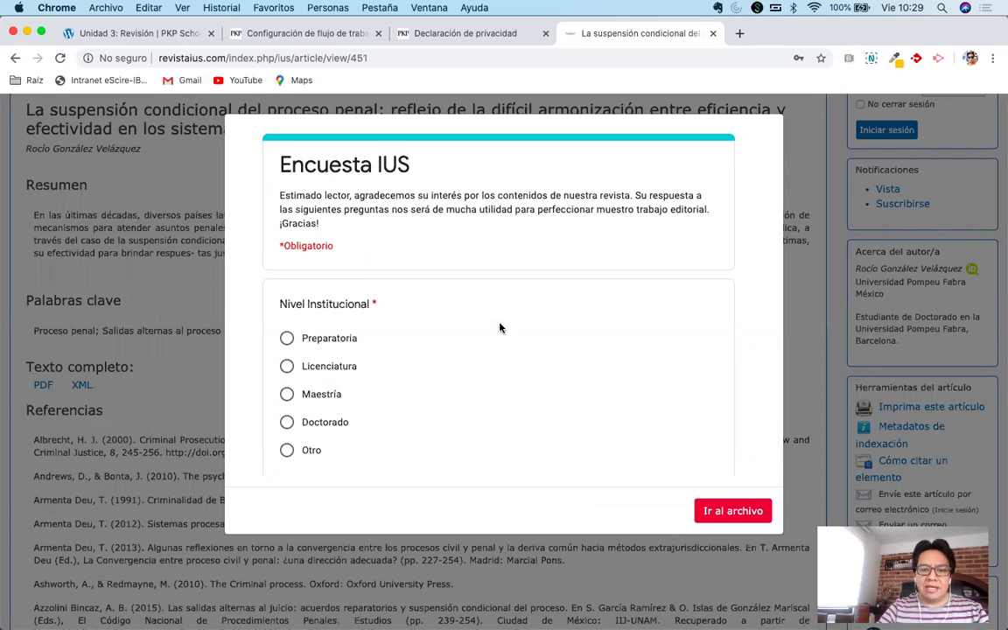
scroll(506, 352, down, 3)
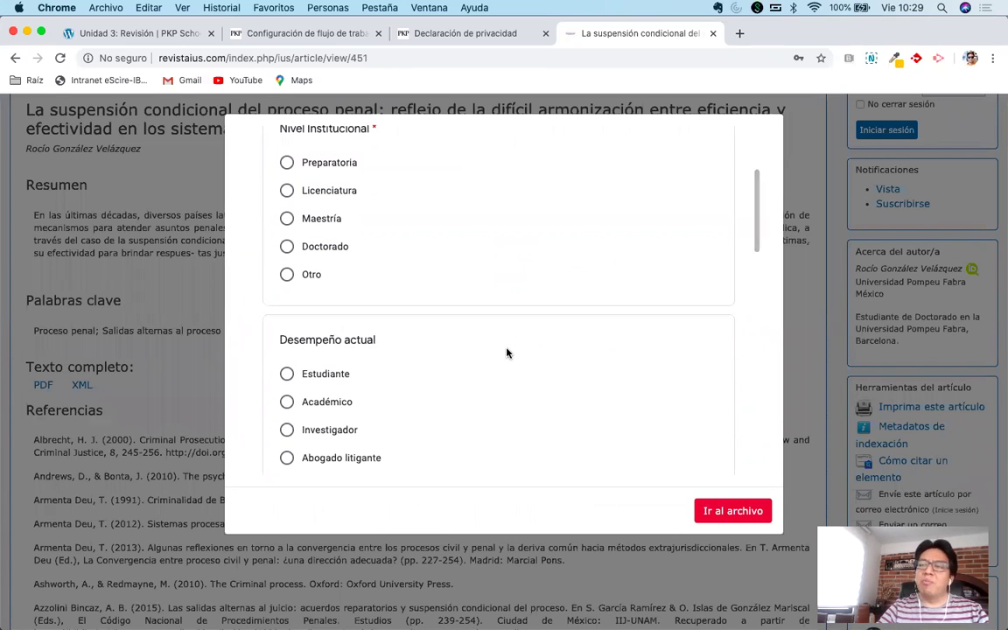
scroll(507, 353, up, 3)
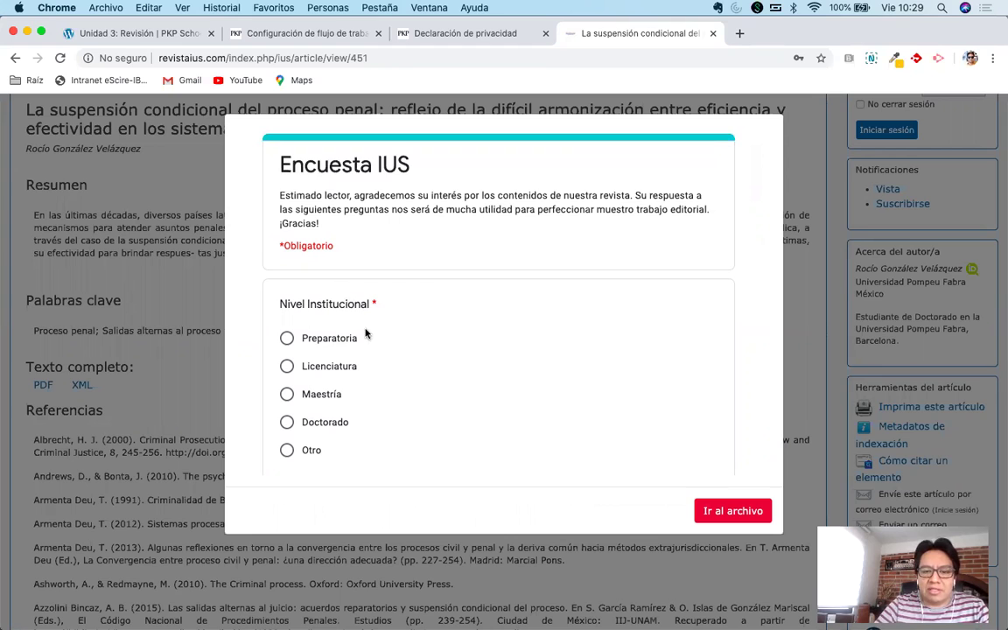
scroll(612, 429, down, 1)
scroll(649, 435, down, 6)
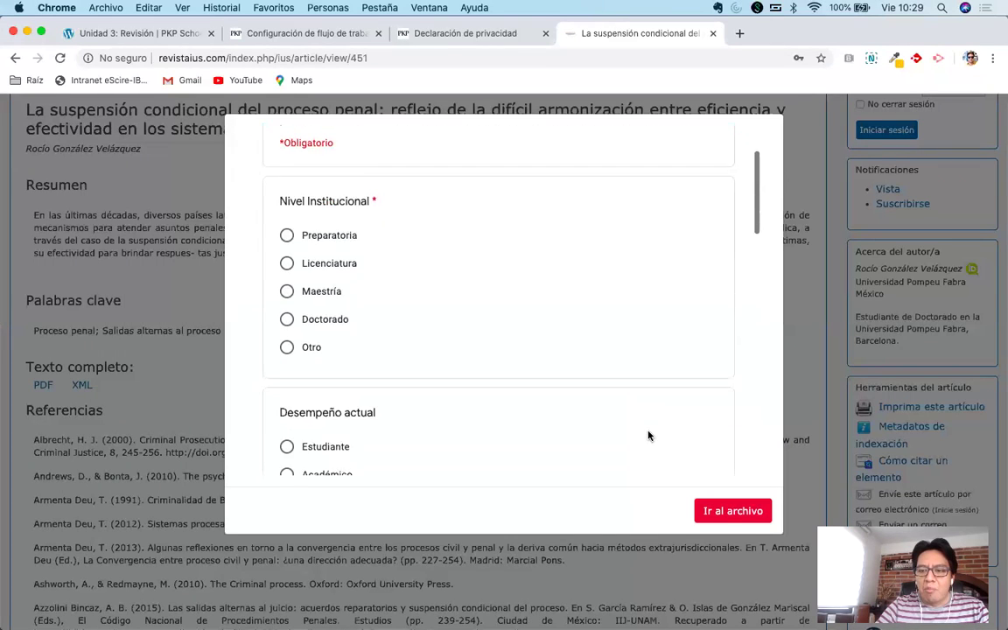
click(731, 515)
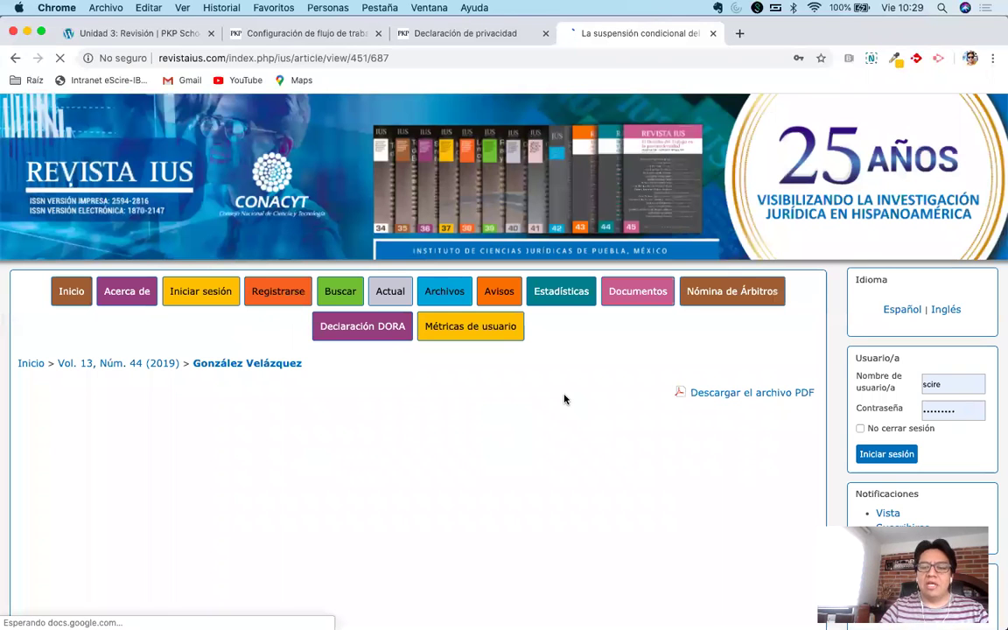
Go to the current issue, Vol. 14, Núm. 46 (2020), via the Actual menu.
scroll(562, 401, down, 2)
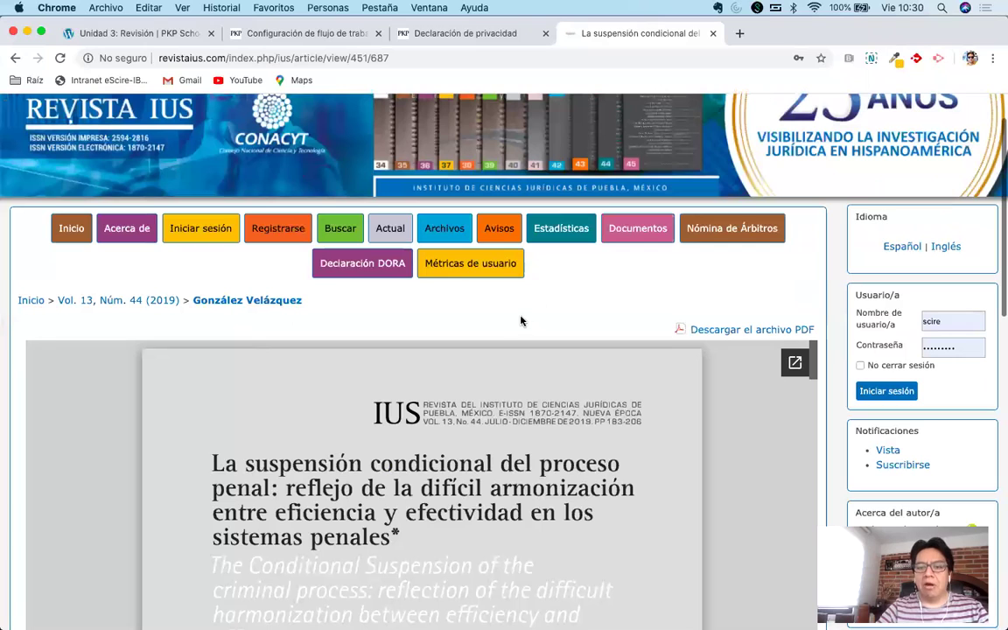
click(391, 229)
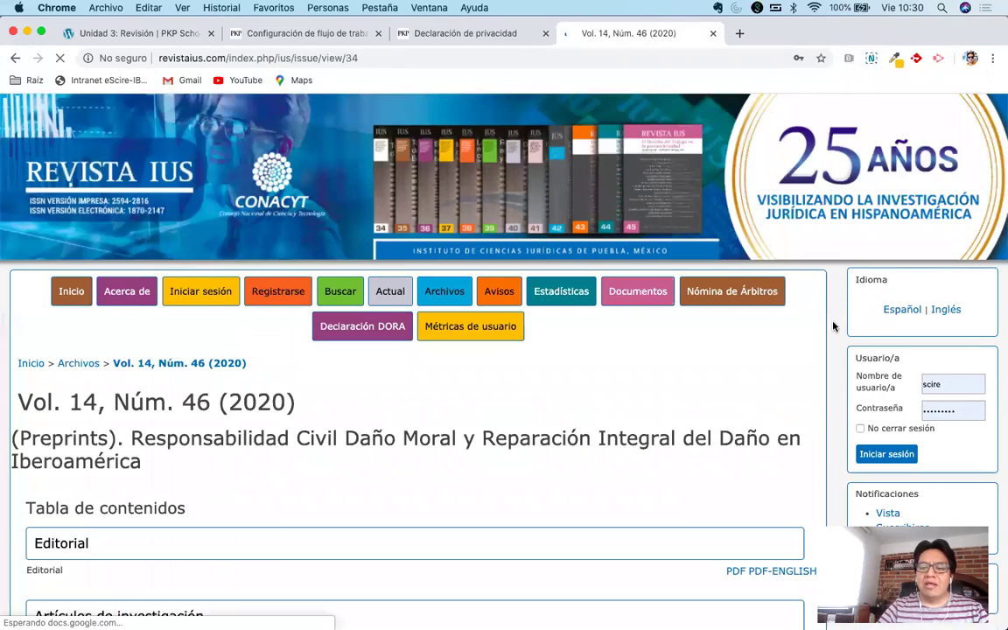
scroll(832, 343, down, 5)
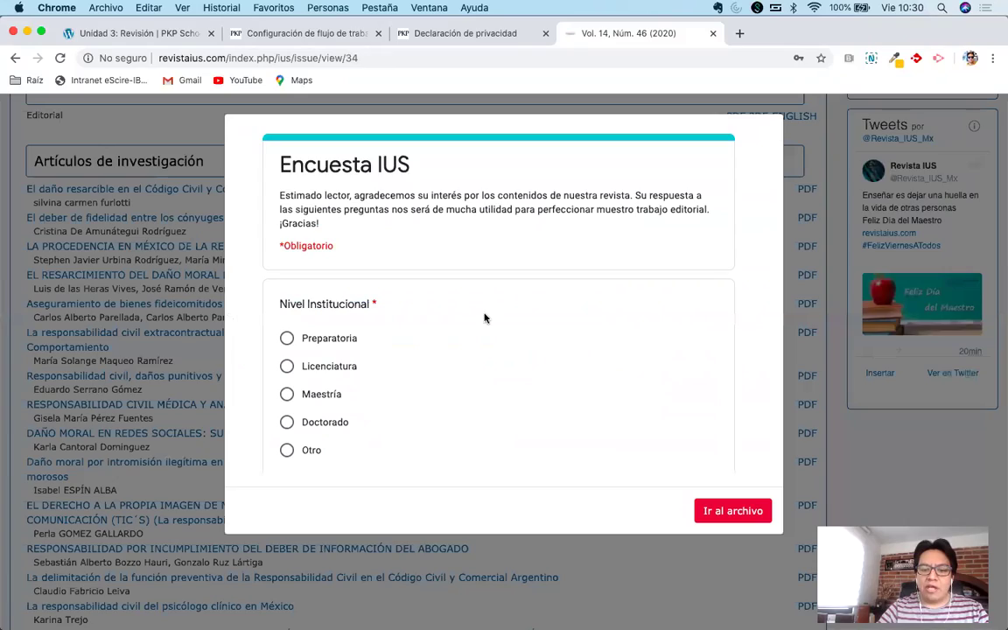
Choose Maestría as institutional level and Otro as current occupation.
scroll(449, 352, down, 1)
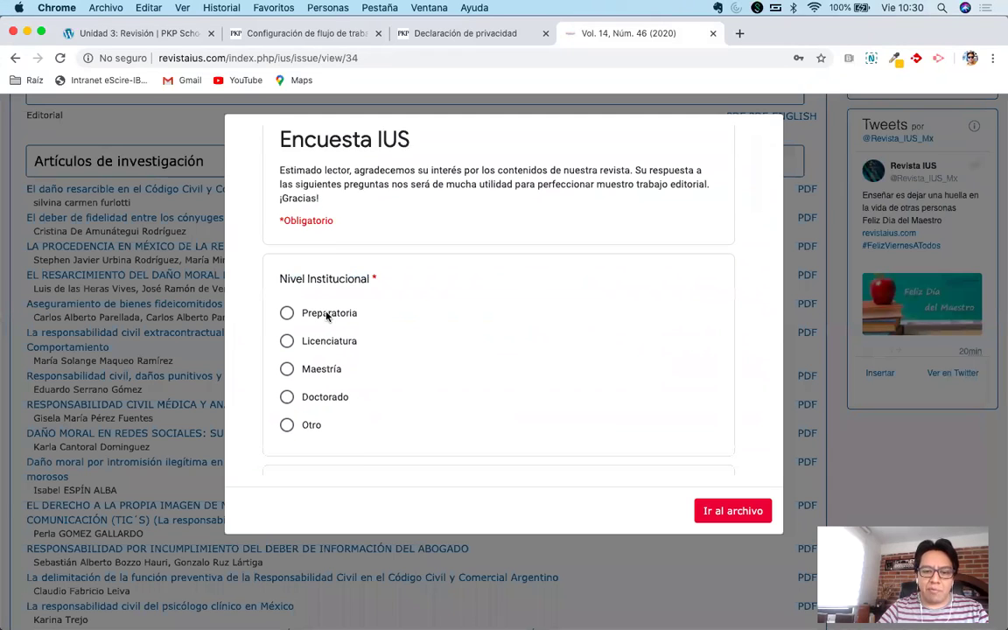
click(310, 368)
scroll(448, 376, down, 5)
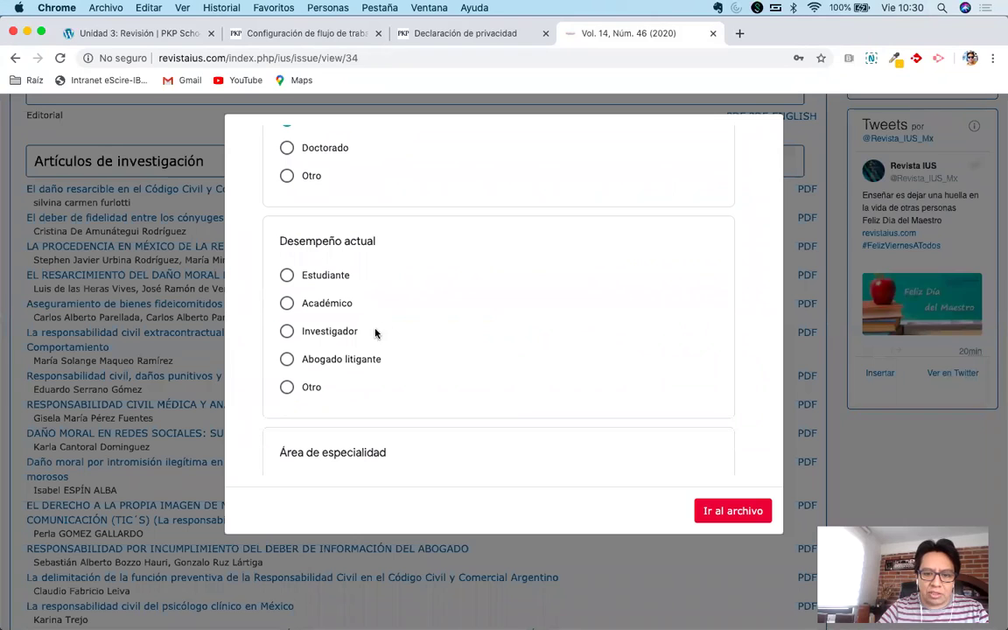
click(287, 386)
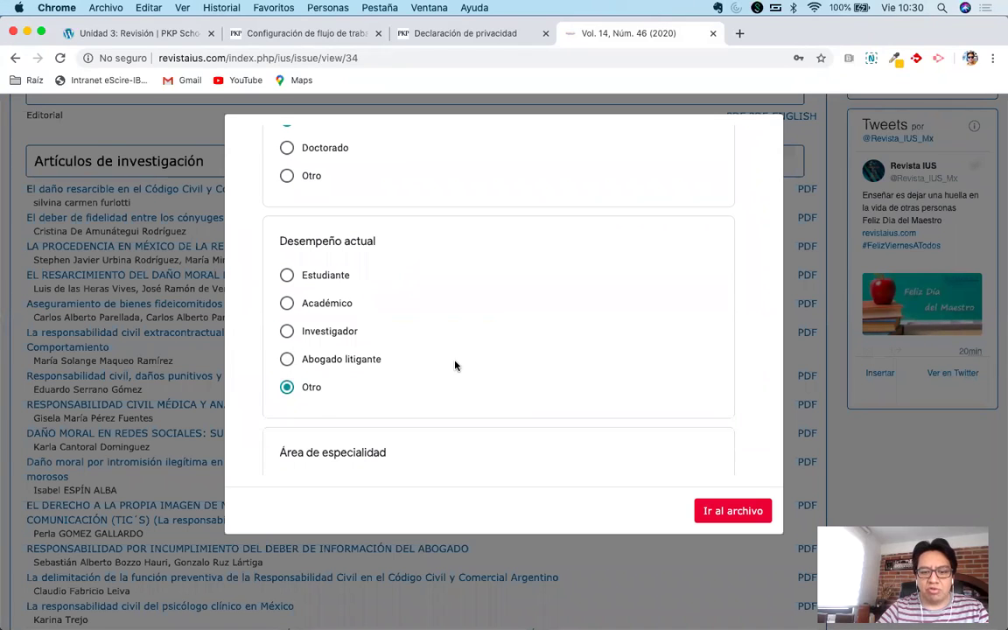
scroll(455, 365, down, 4)
scroll(455, 366, down, 1)
Answer 'Consultor' for specialty and 'Llegué por error' for the reason for consulting.
click(344, 271)
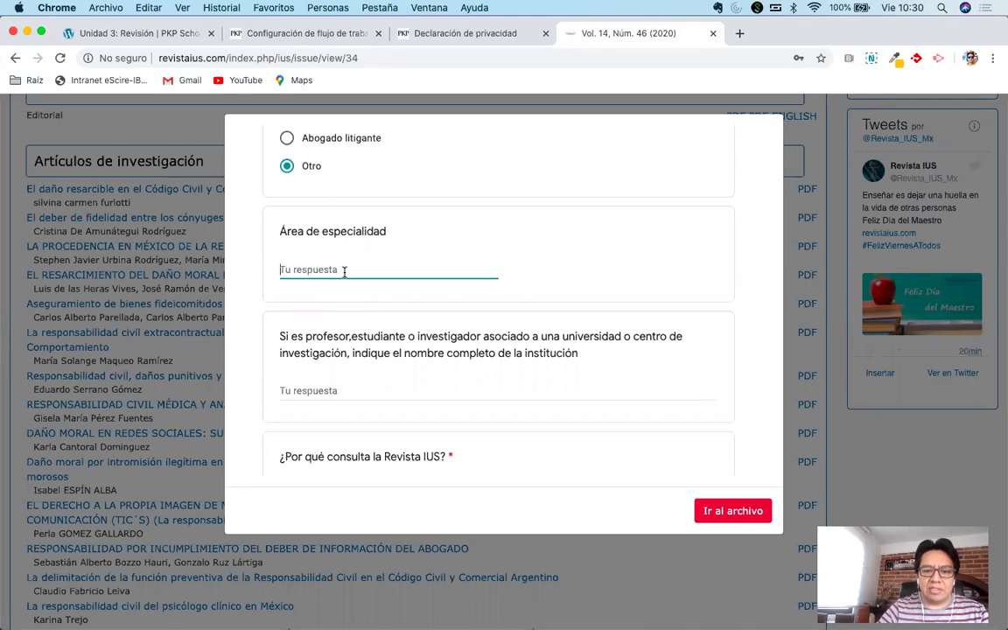
text(Consultor)
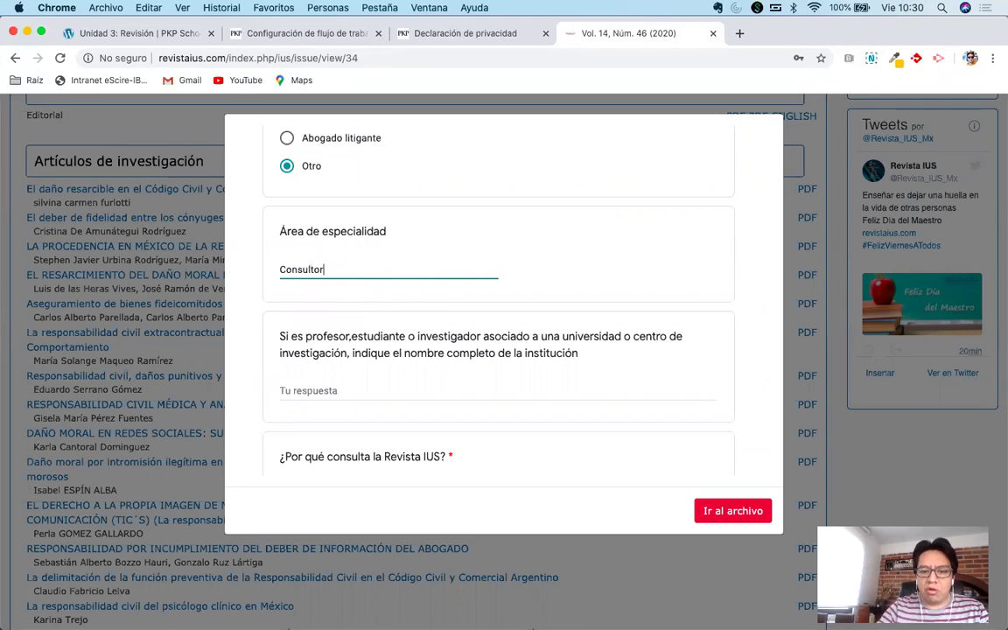
scroll(418, 307, down, 1)
scroll(417, 306, down, 3)
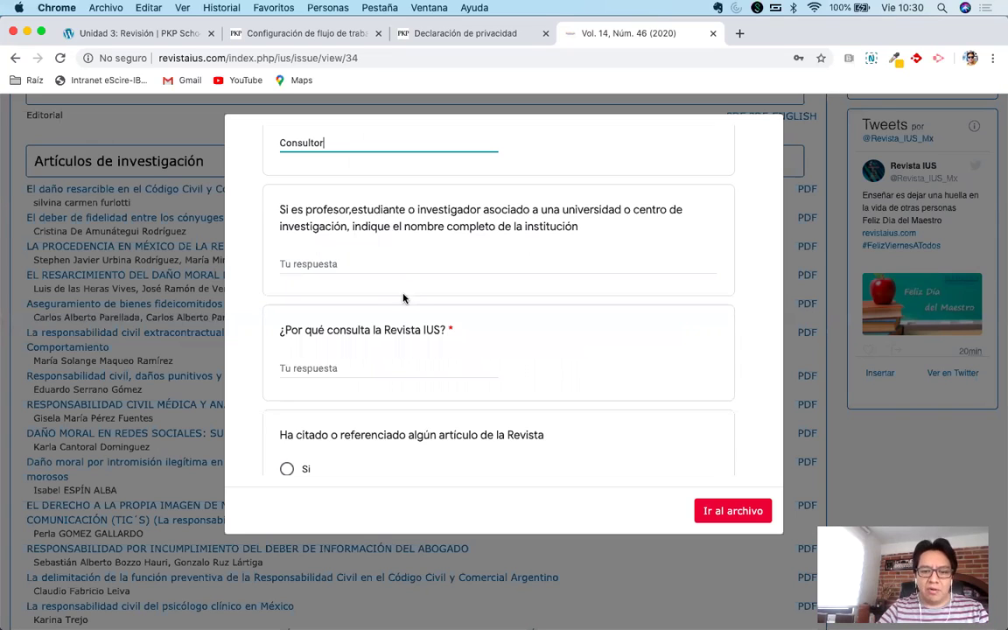
click(379, 367)
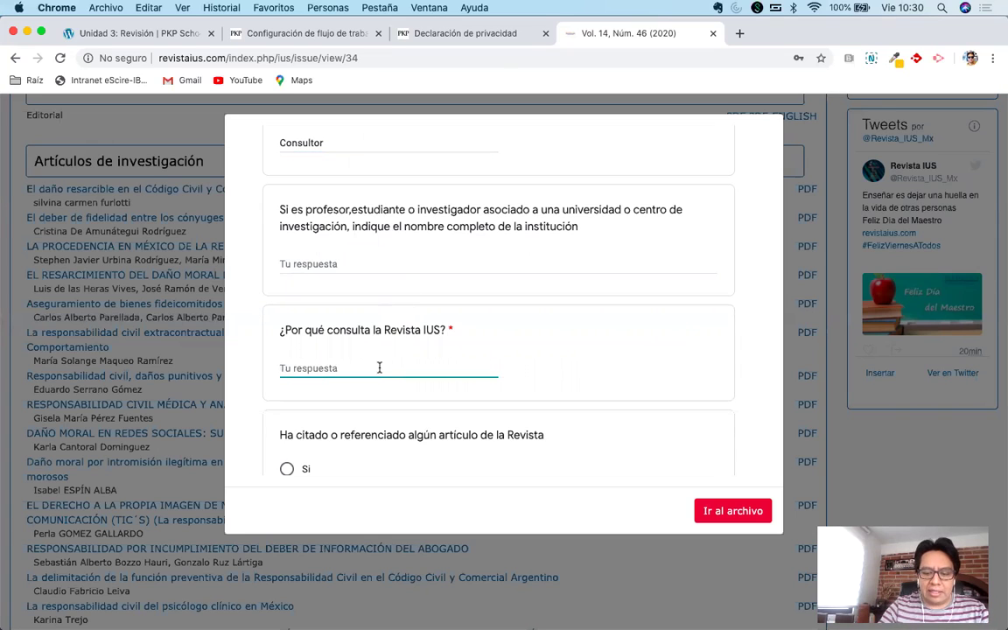
text(Llegué )
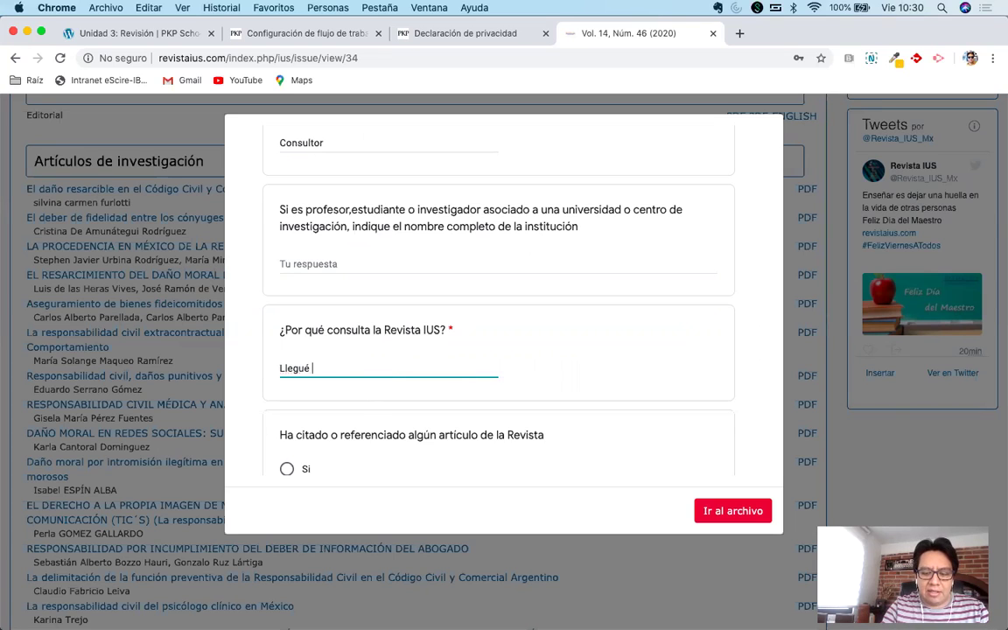
text(por error)
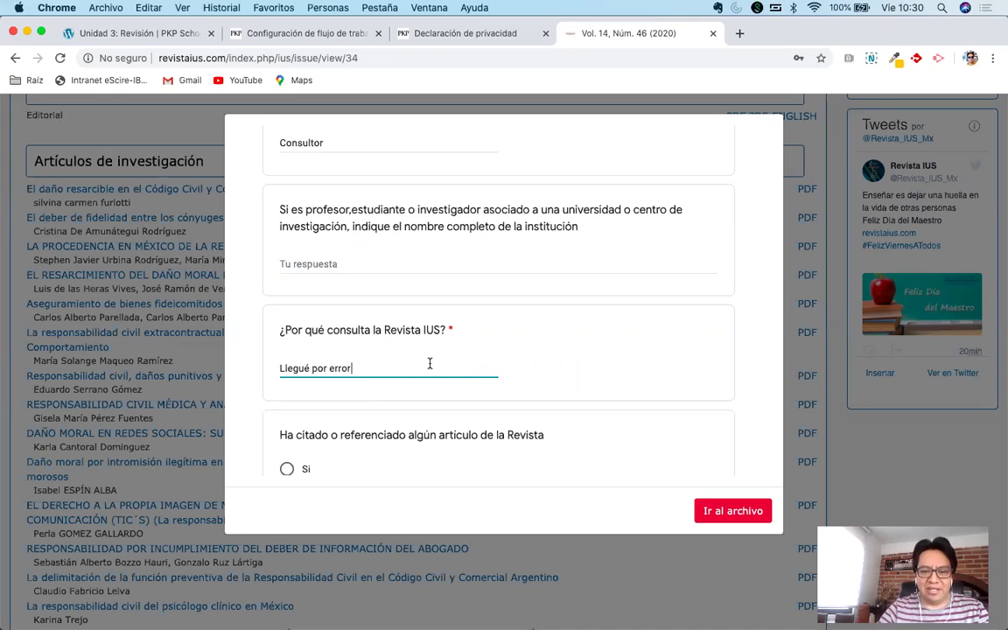
Answer No to having cited a Revista IUS article.
scroll(429, 363, down, 3)
scroll(430, 363, down, 2)
click(289, 328)
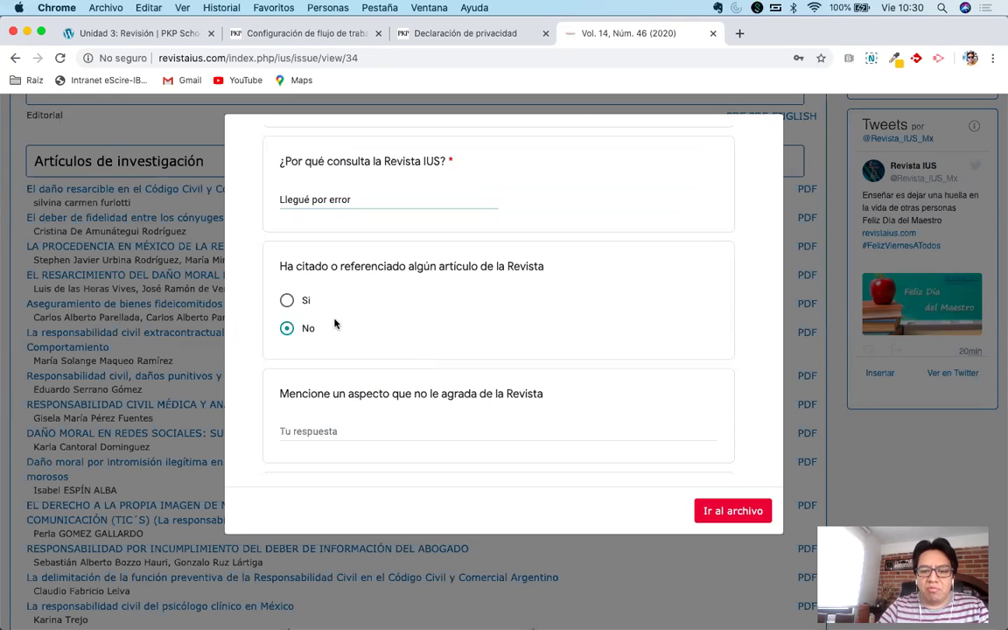
scroll(455, 324, down, 1)
scroll(455, 324, down, 8)
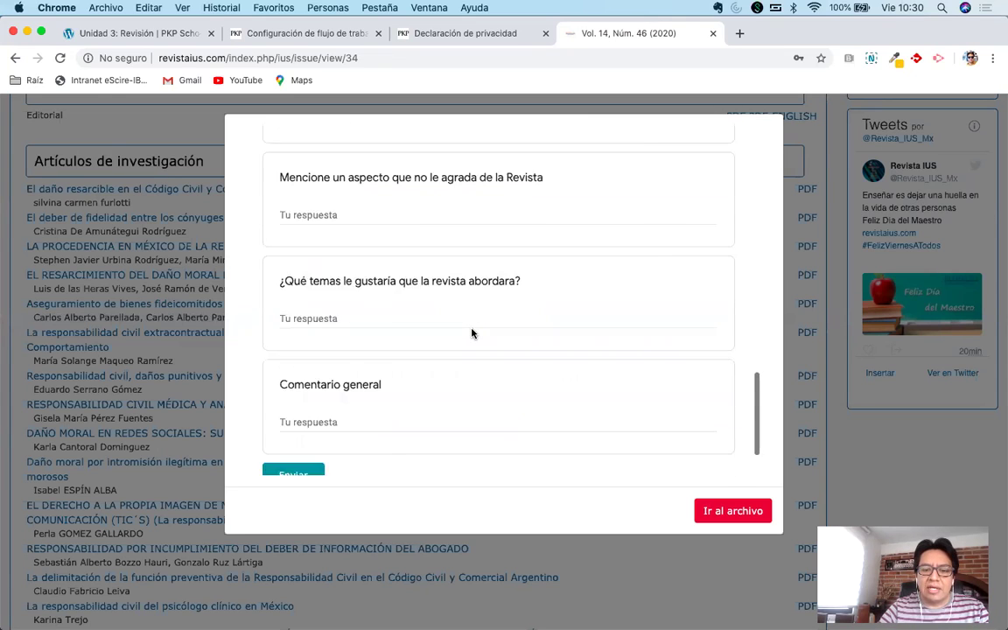
scroll(471, 333, up, 7)
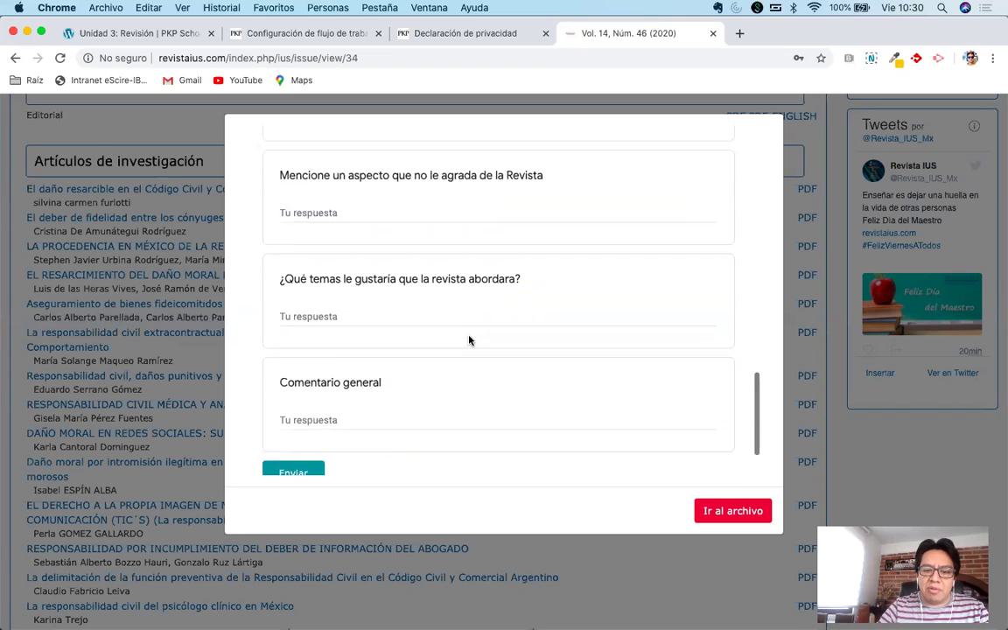
scroll(469, 340, up, 15)
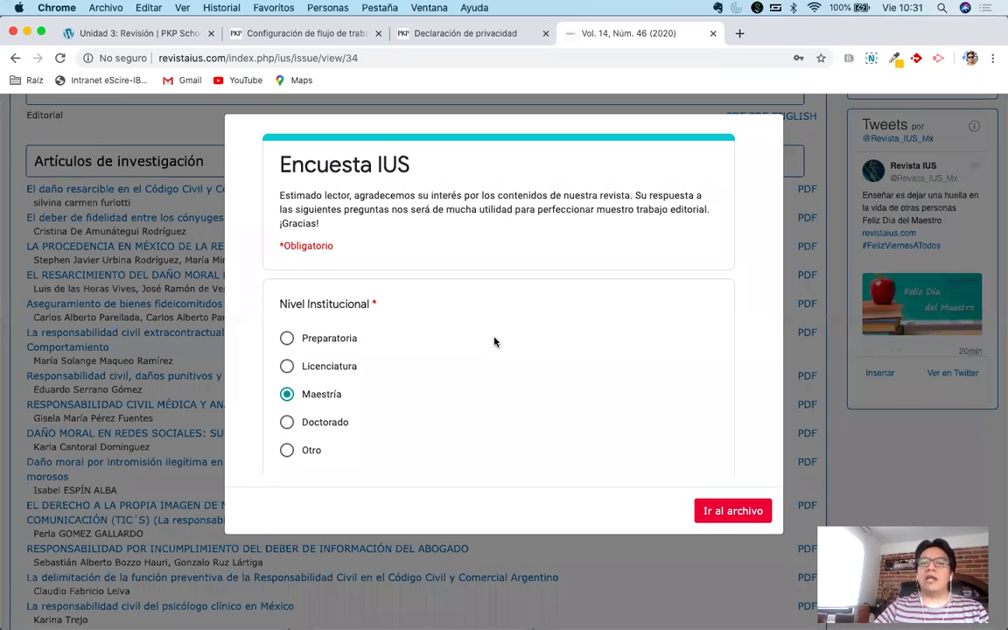
Glance at the OJS Review settings, then return to Revista IUS Vol. 14, Núm. 46 and its survey.
click(297, 35)
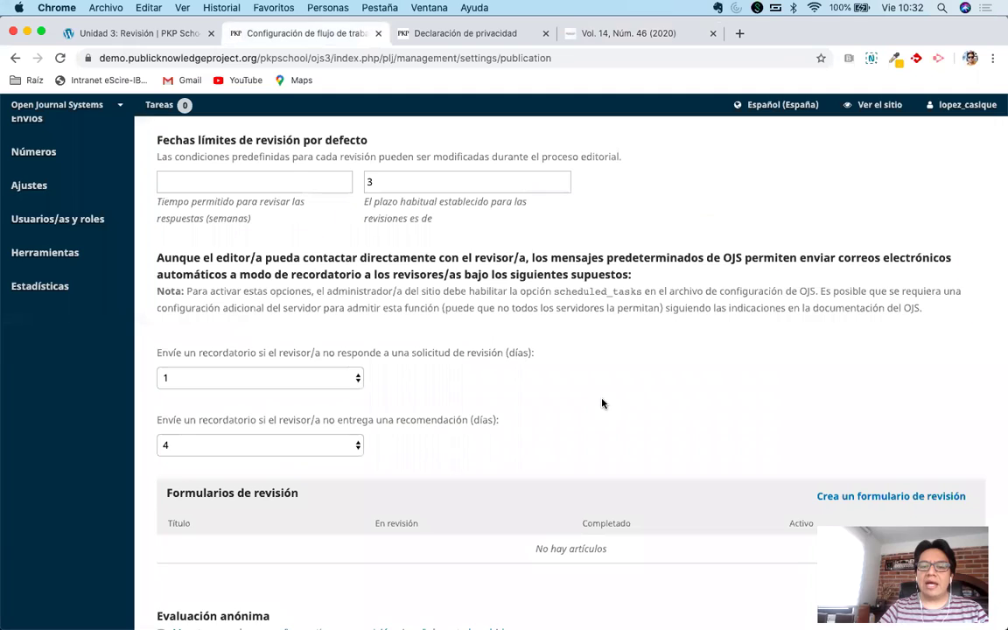
scroll(601, 401, up, 1)
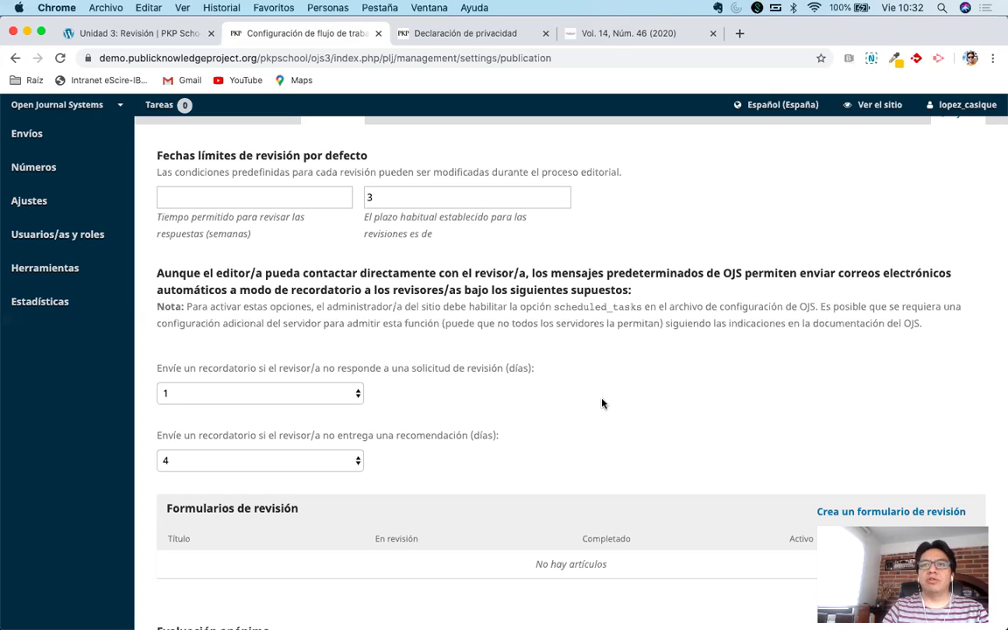
click(646, 34)
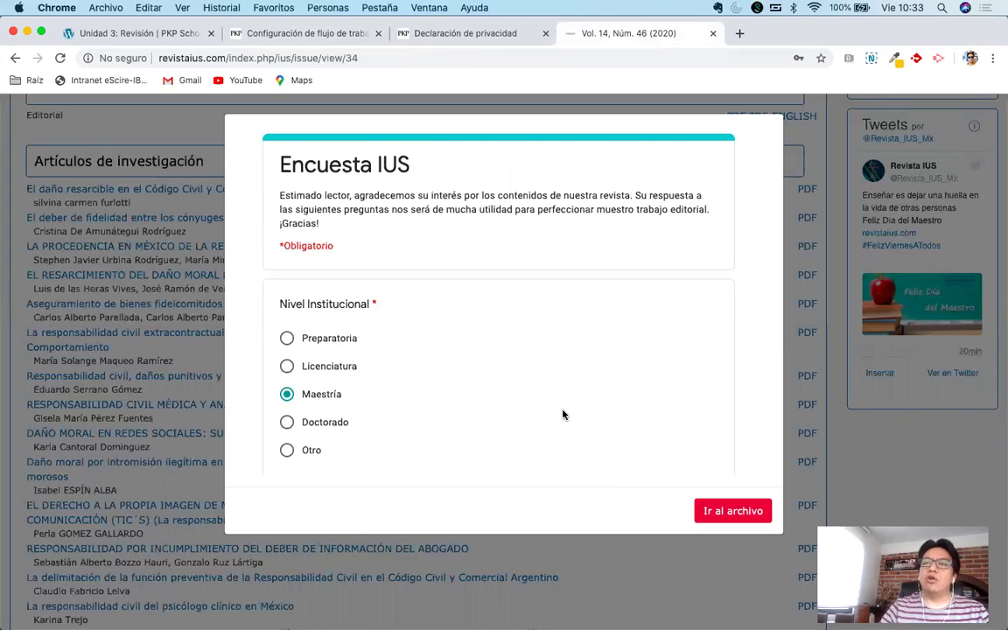
Scroll through the Encuesta IUS reader survey and dismiss it, returning to the issue's article list.
scroll(530, 395, down, 5)
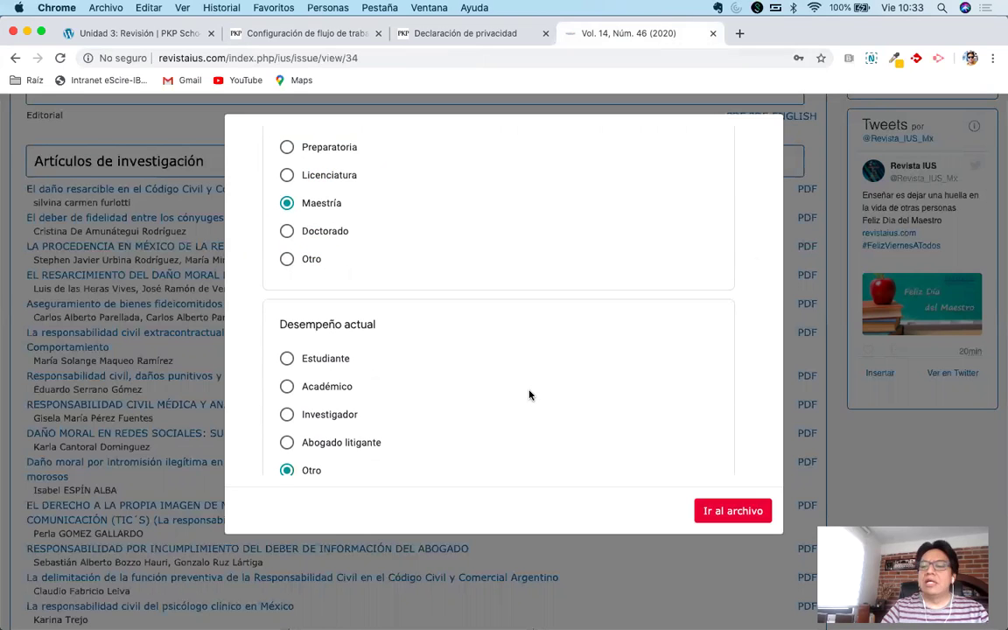
scroll(540, 365, down, 5)
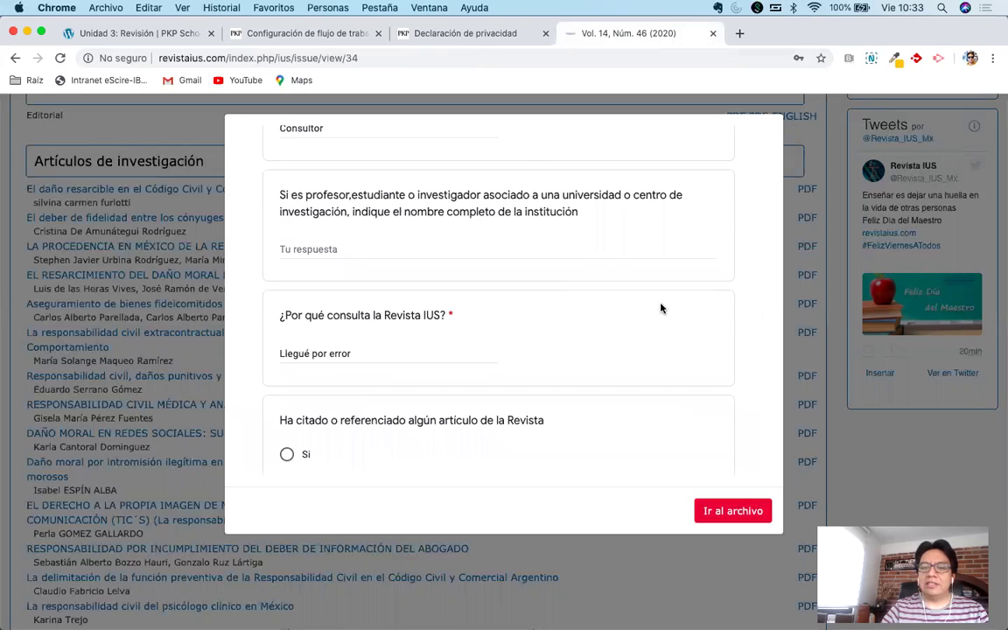
scroll(576, 355, down, 10)
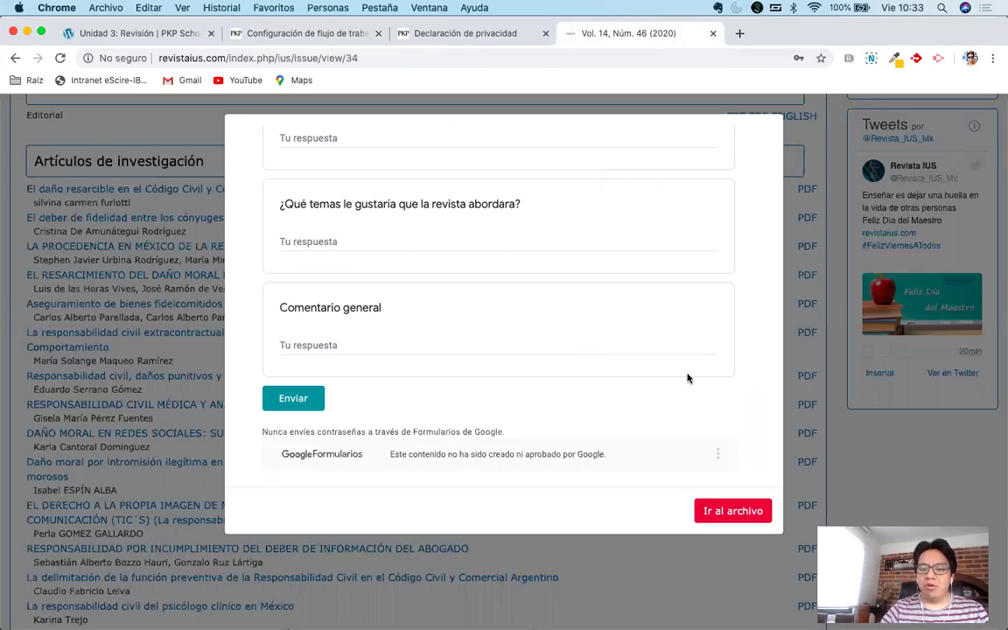
click(834, 266)
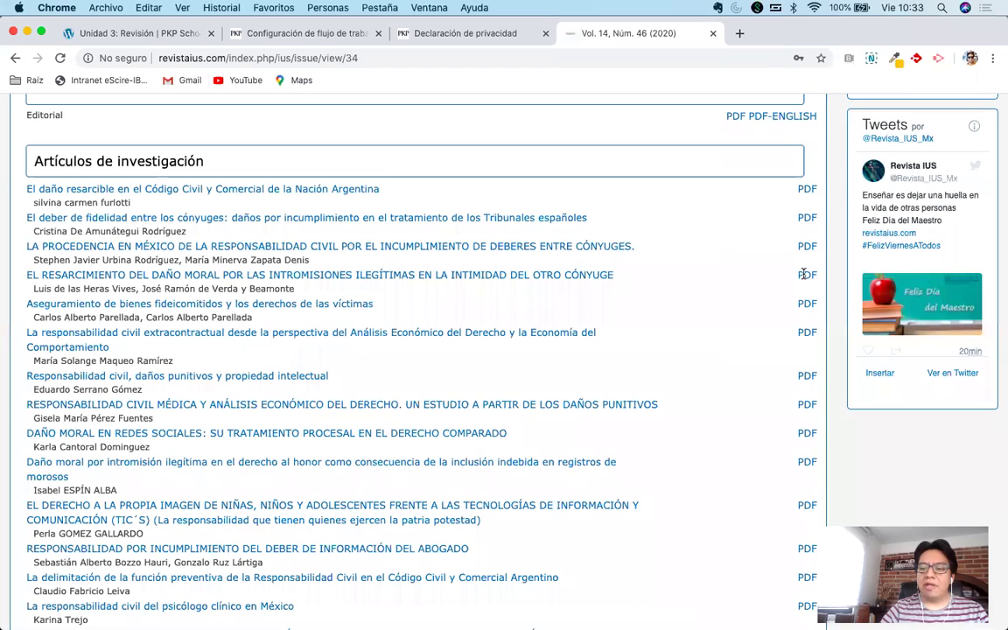
Open an article PDF, skip the survey with 'Ir al archivo' and confirm leaving the site.
click(803, 274)
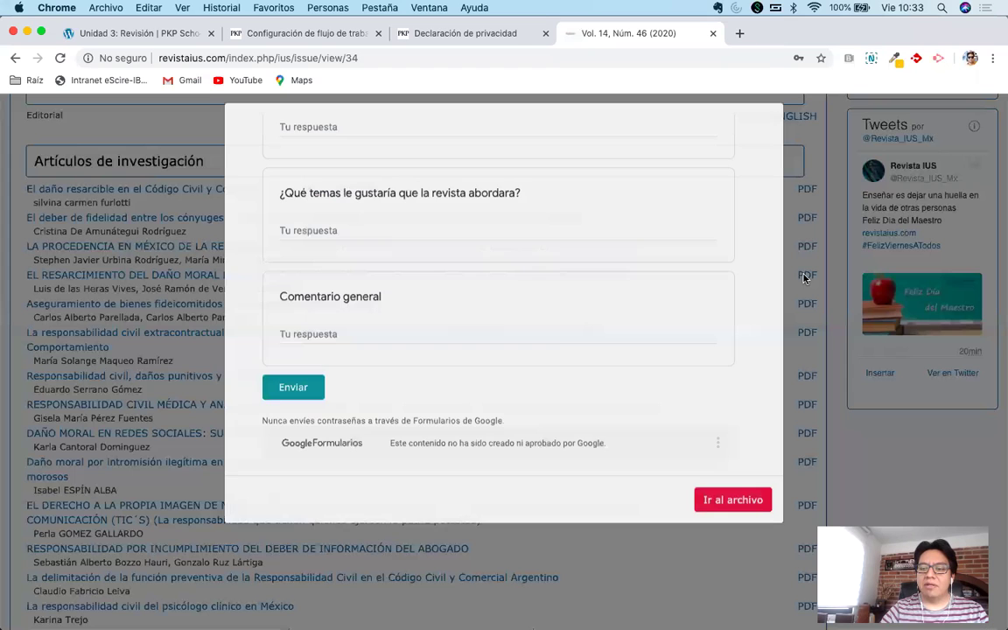
click(713, 510)
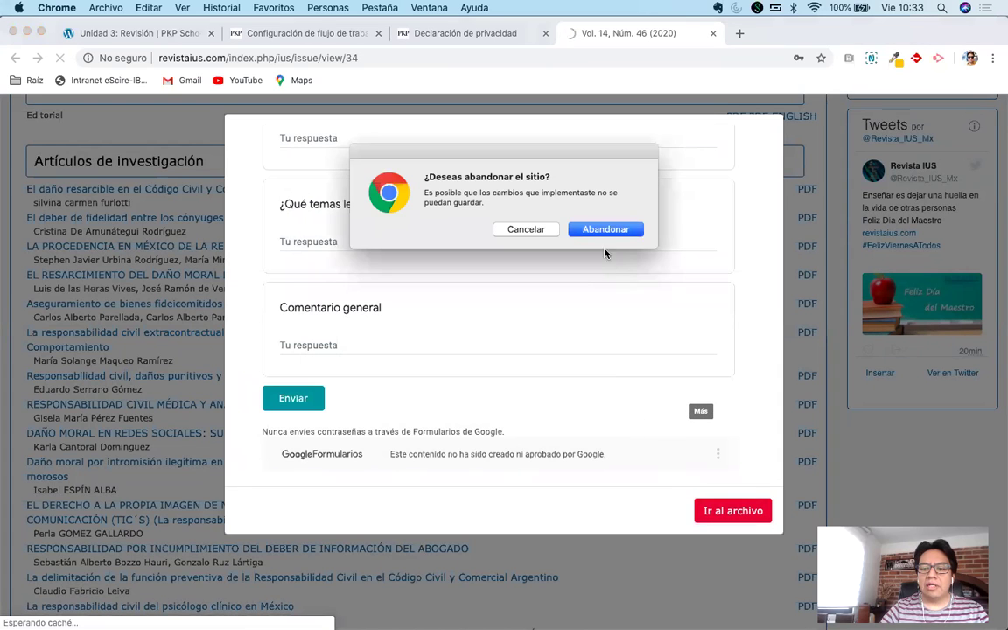
click(603, 230)
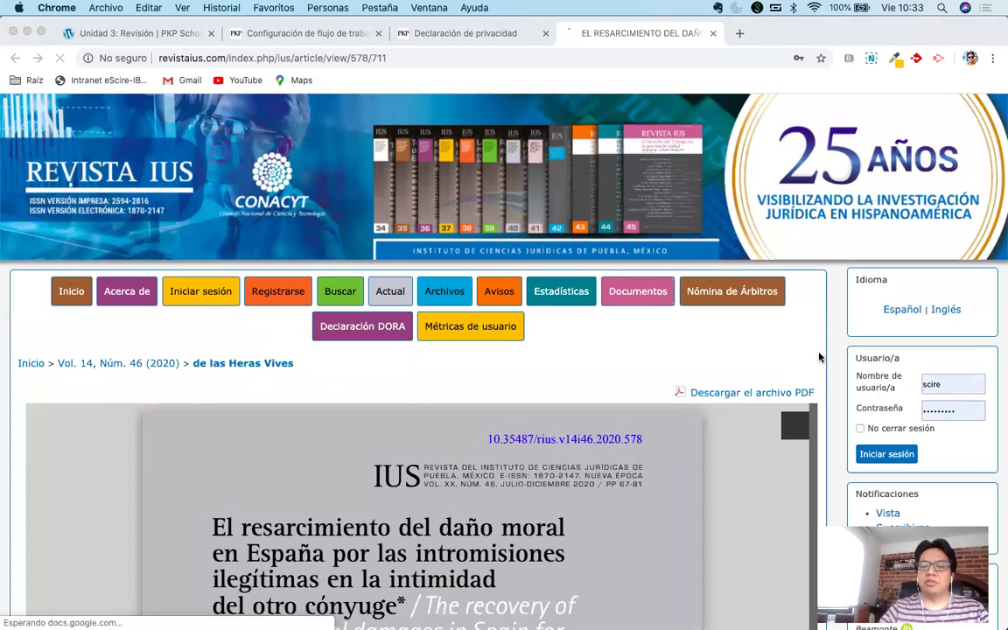
Scroll the moral-damages article page, then go back to the OJS workflow settings.
scroll(831, 346, down, 3)
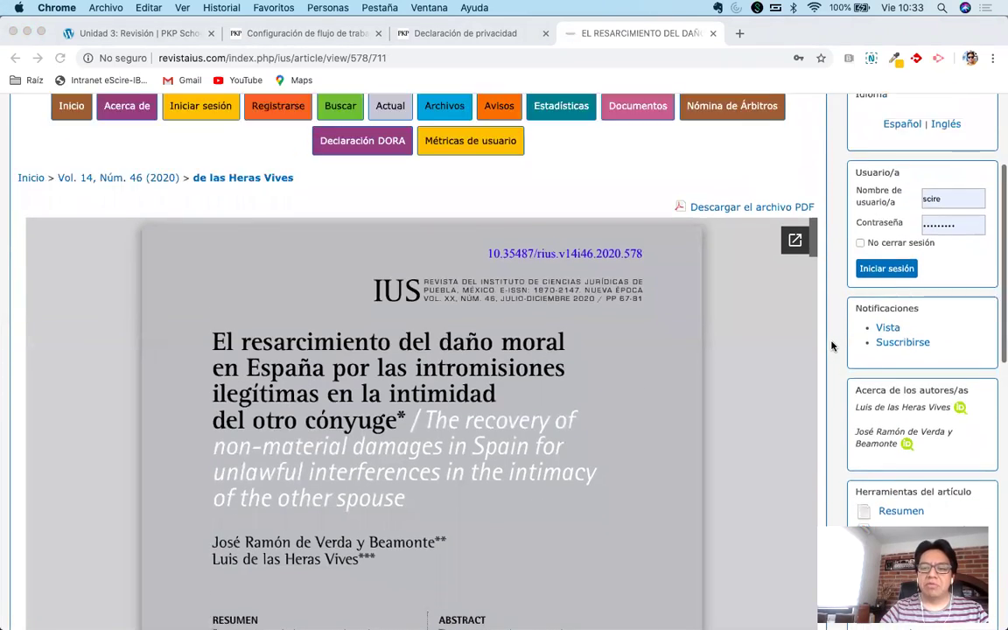
scroll(249, 322, down, 1)
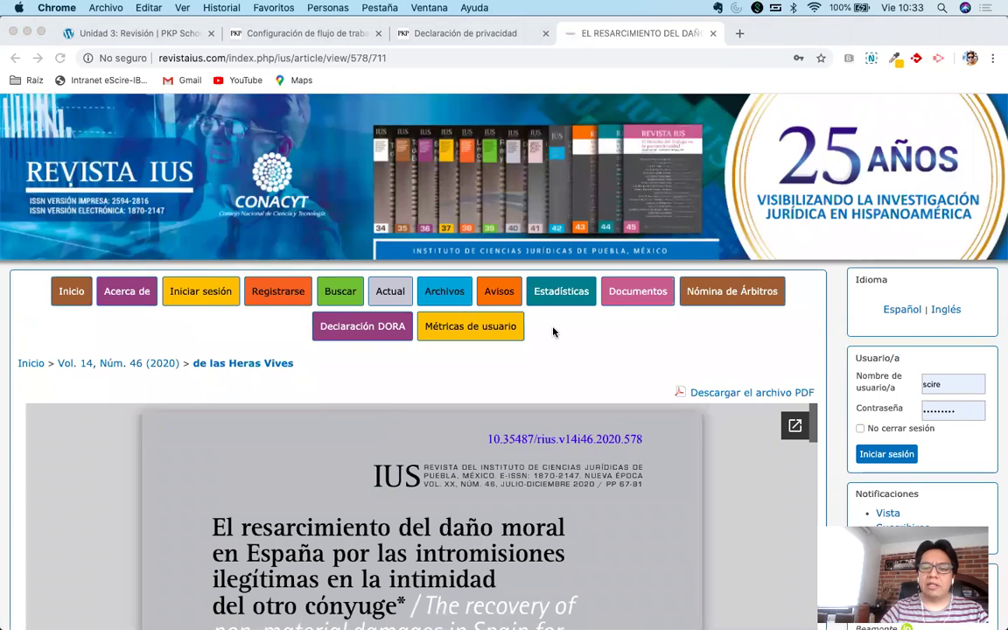
click(304, 35)
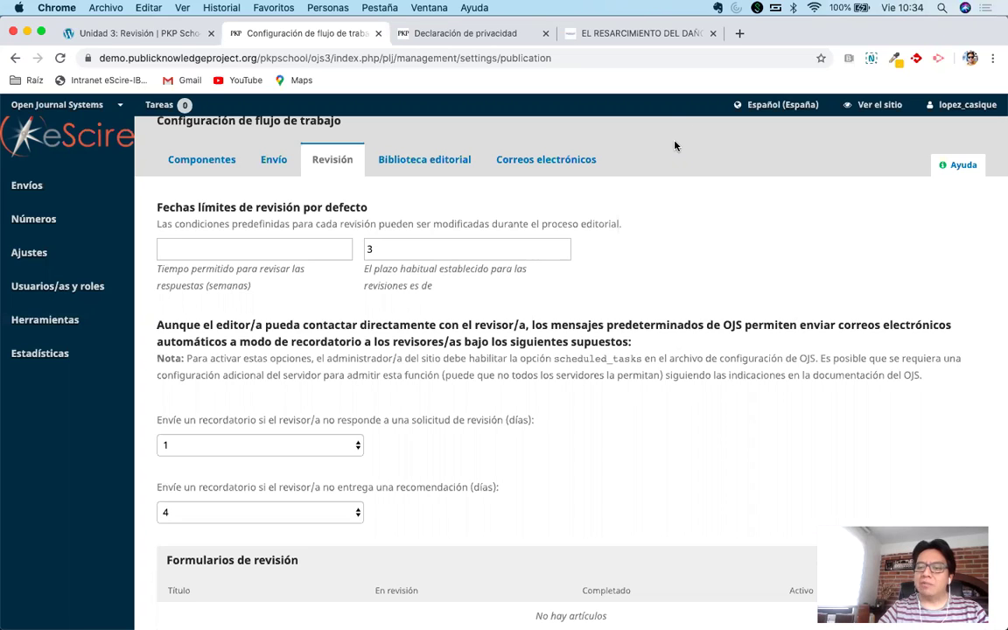
Review the Revisión settings: deadline 3, reminders at 1 and 4 days, no review forms.
scroll(722, 329, down, 3)
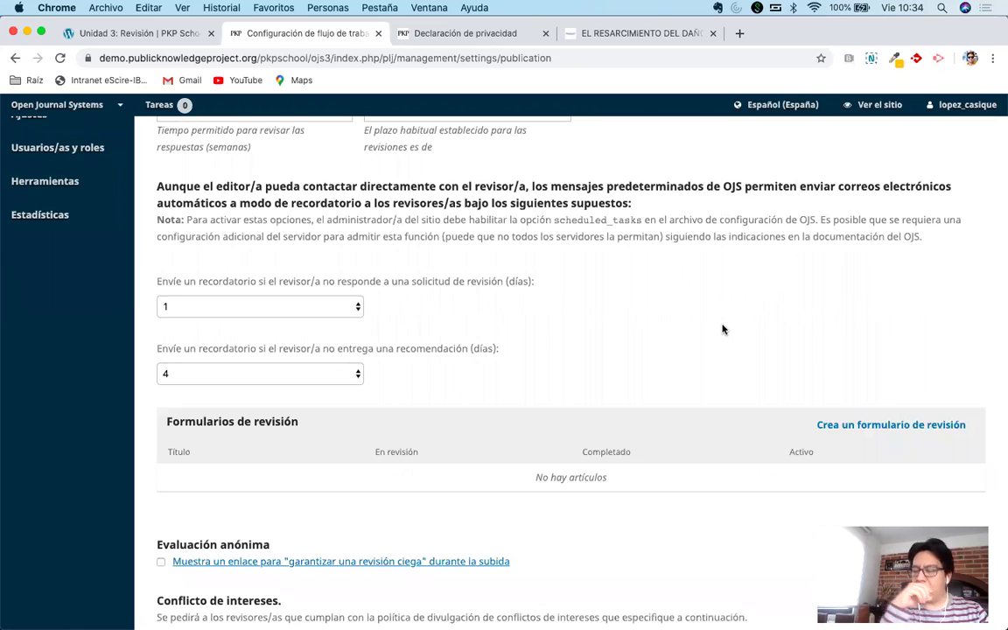
scroll(722, 329, up, 4)
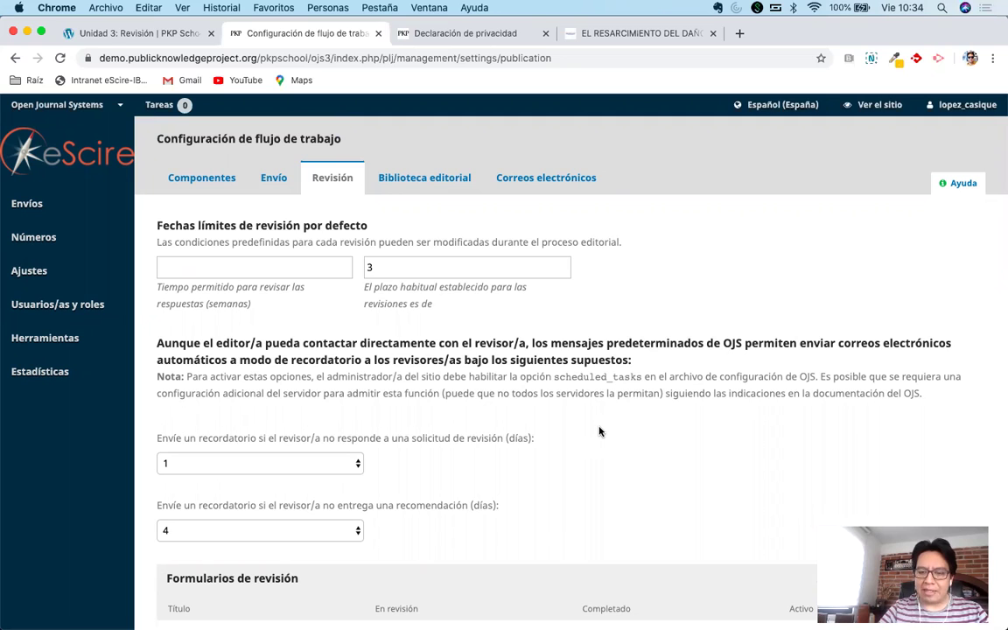
scroll(600, 429, down, 2)
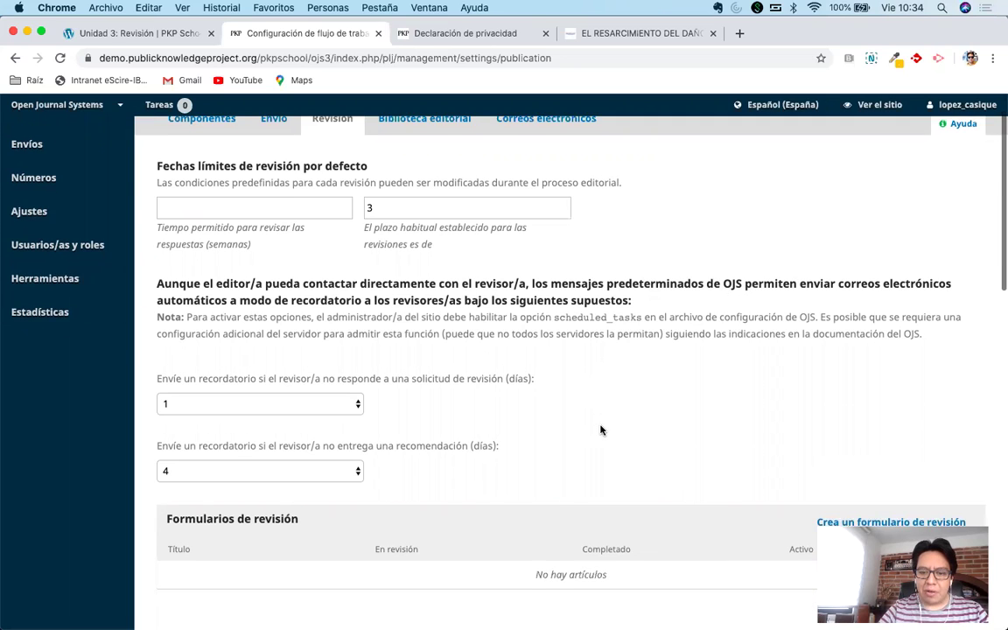
scroll(600, 429, up, 2)
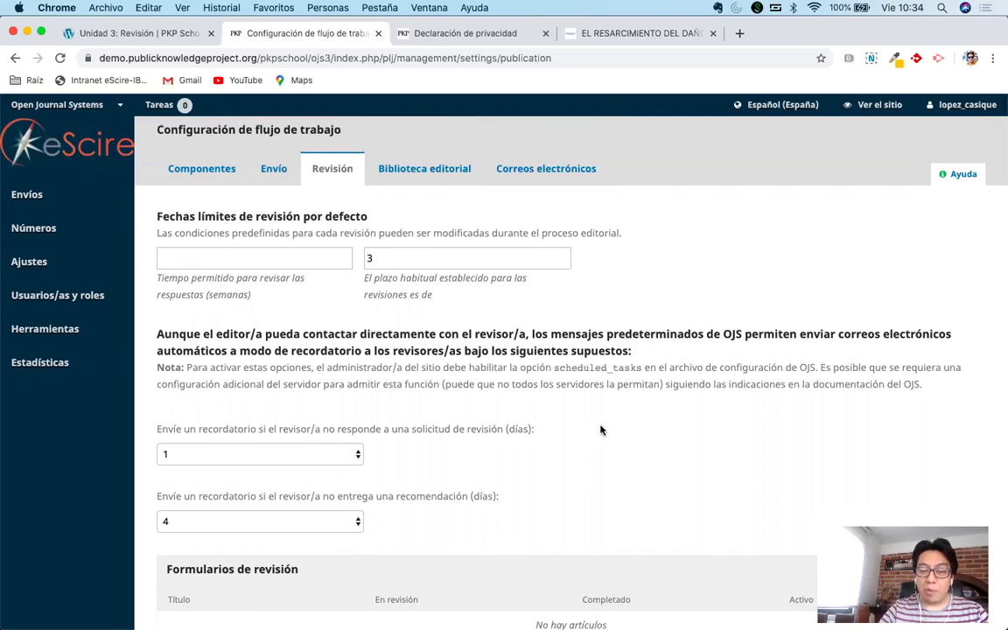
scroll(600, 429, down, 2)
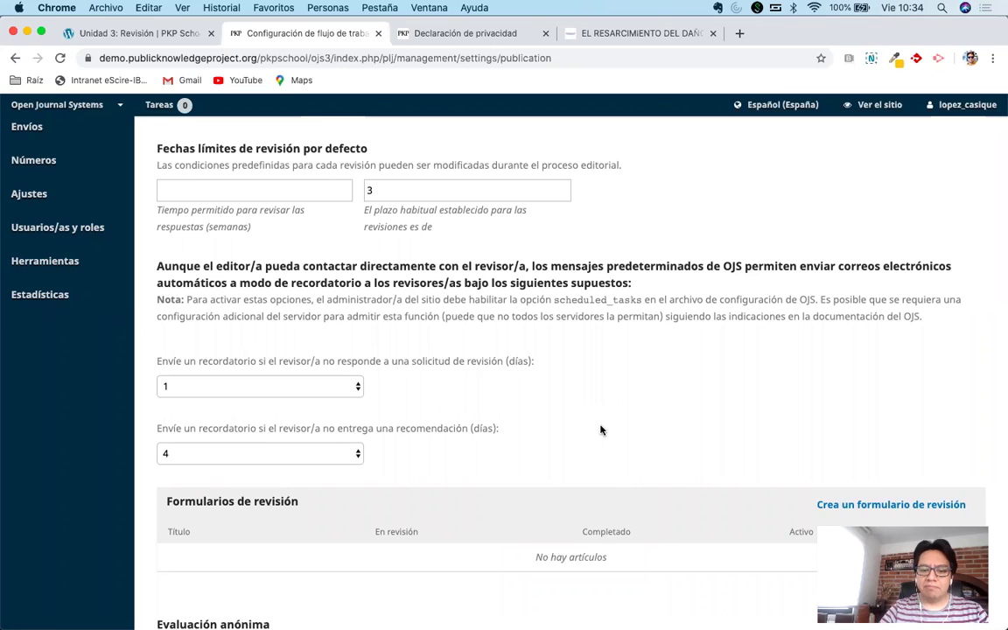
scroll(600, 429, down, 1)
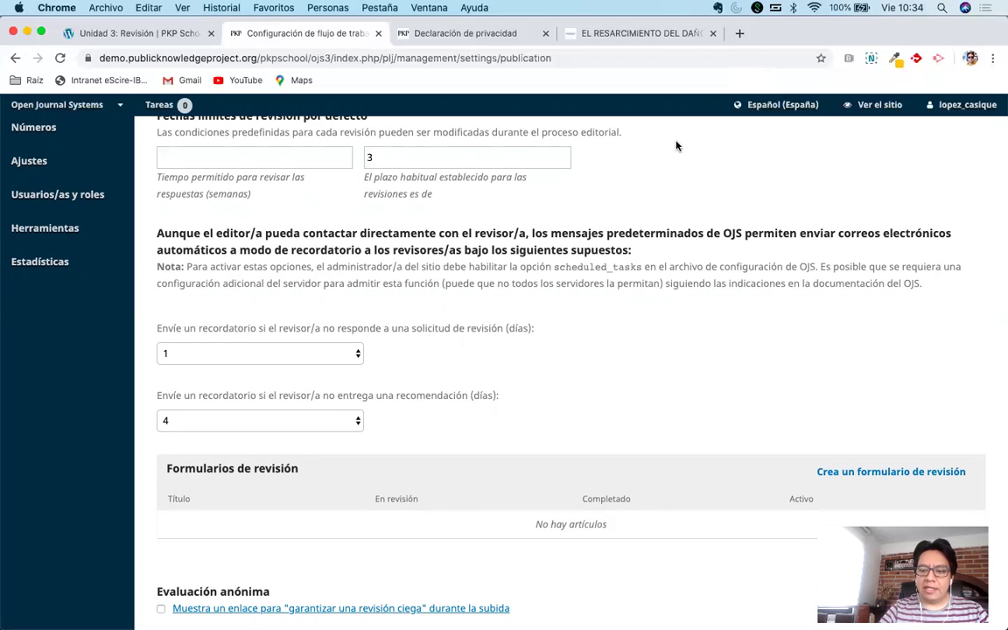
scroll(674, 348, up, 3)
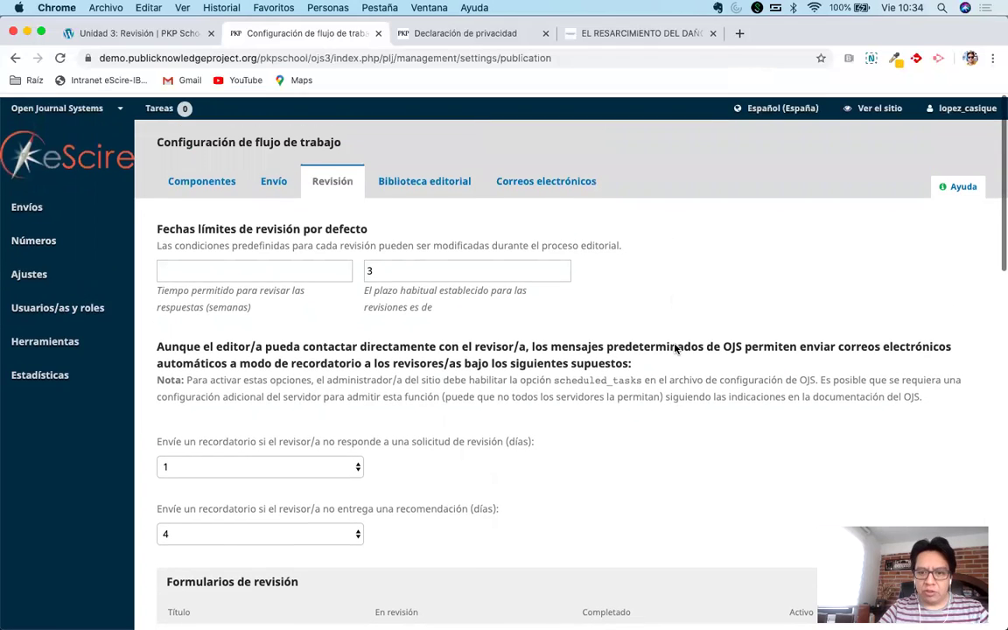
scroll(675, 348, down, 4)
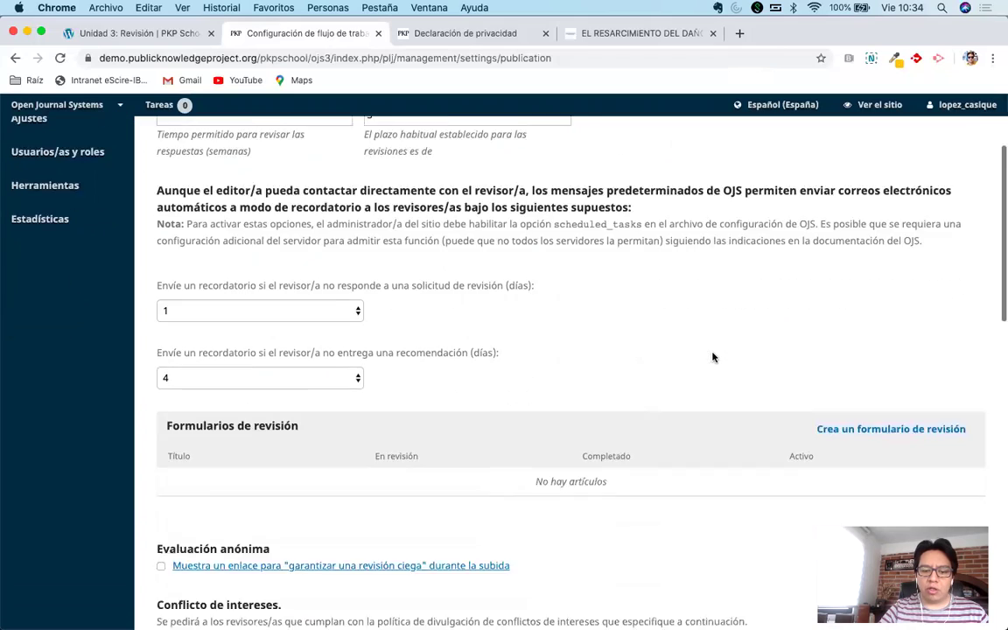
scroll(713, 357, down, 5)
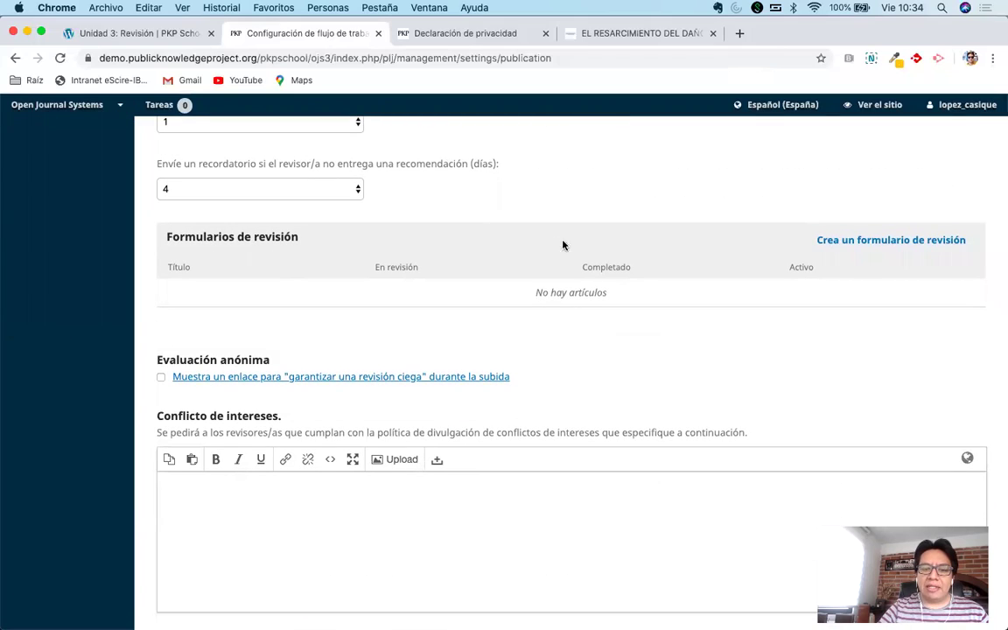
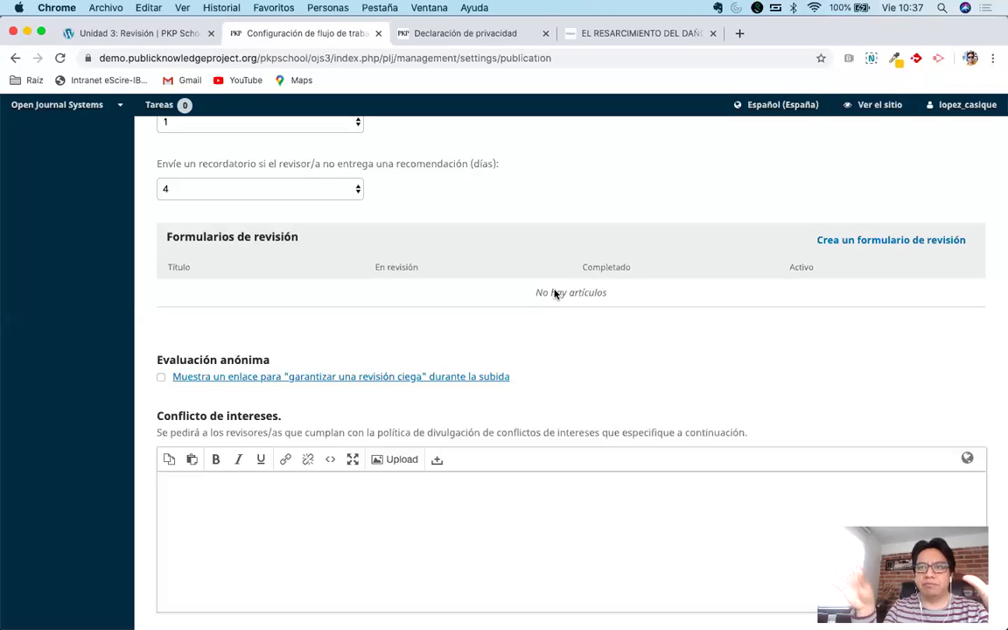
Turn on 'Muestra un enlace para garantizar una revisión ciega durante la subida' under Evaluación anónima.
scroll(554, 294, down, 4)
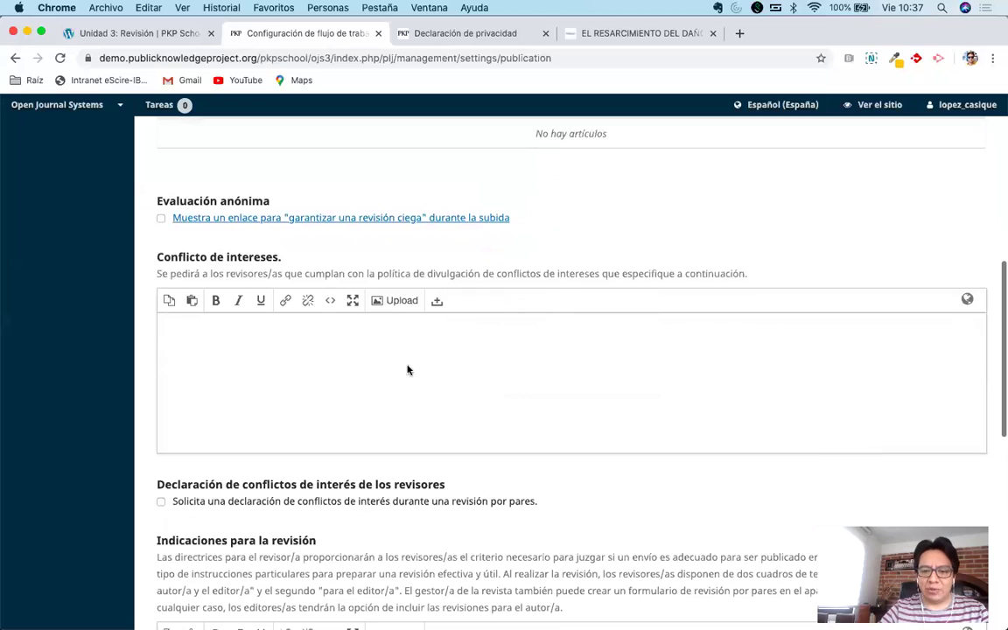
click(401, 384)
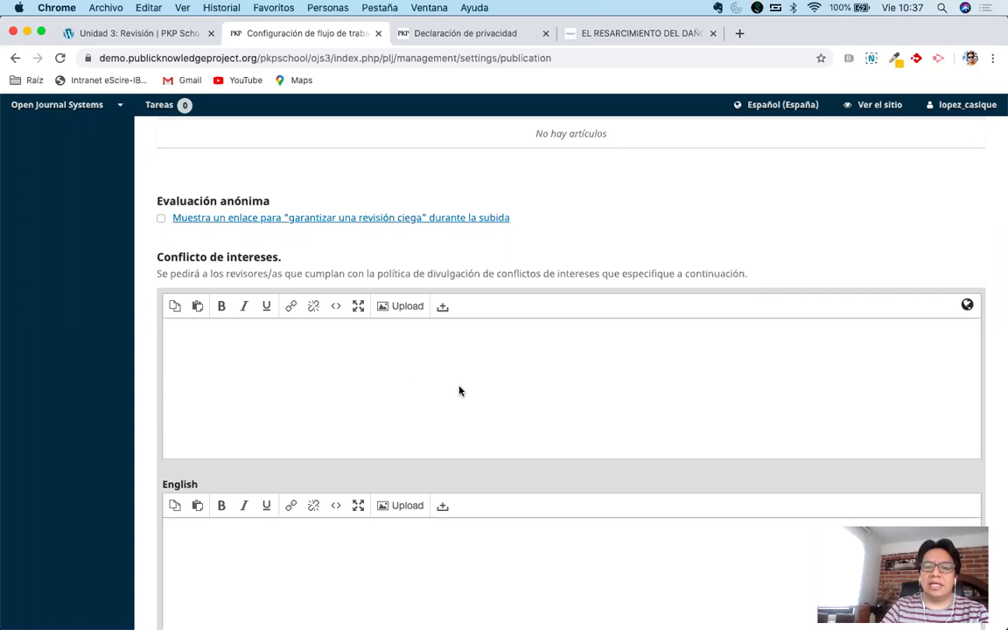
click(571, 214)
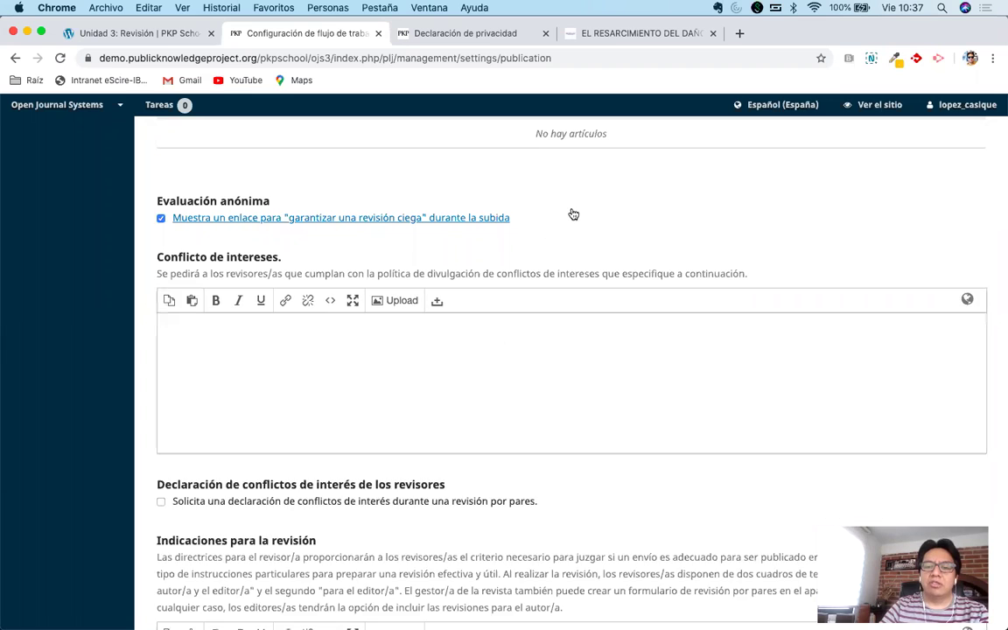
scroll(573, 214, up, 2)
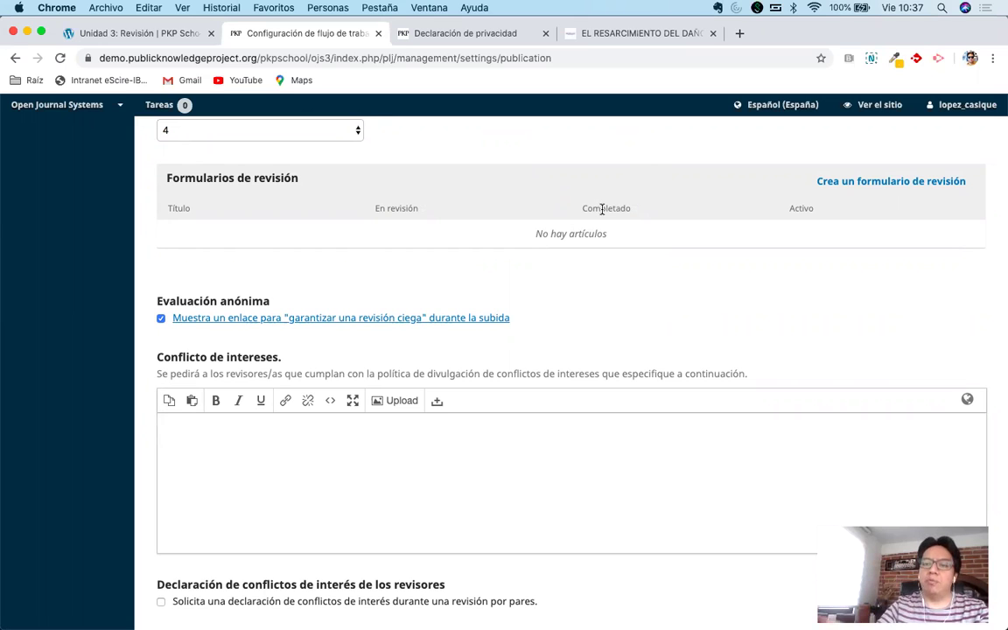
scroll(647, 251, down, 1)
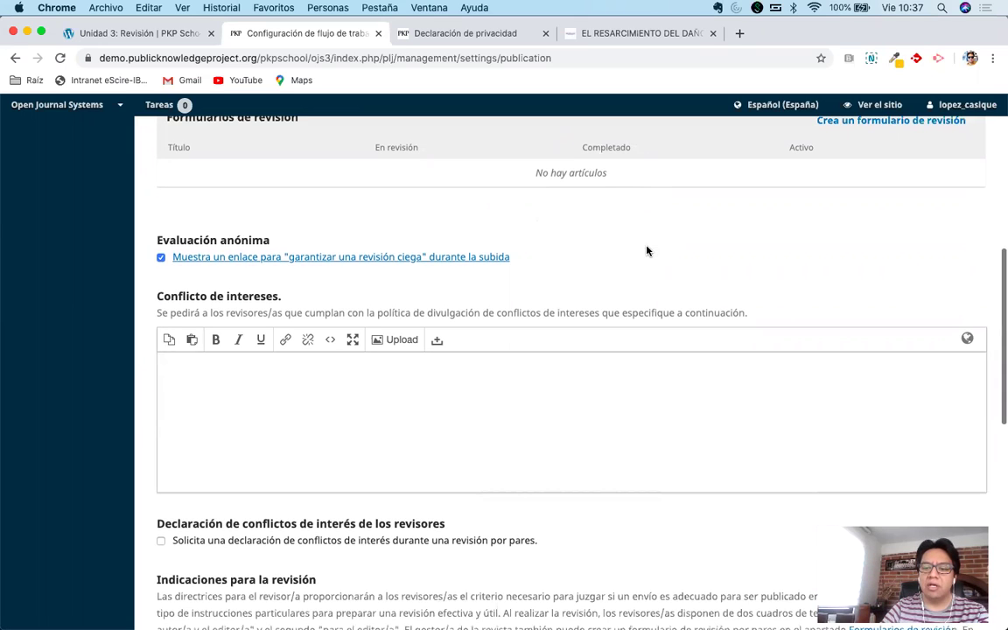
click(455, 427)
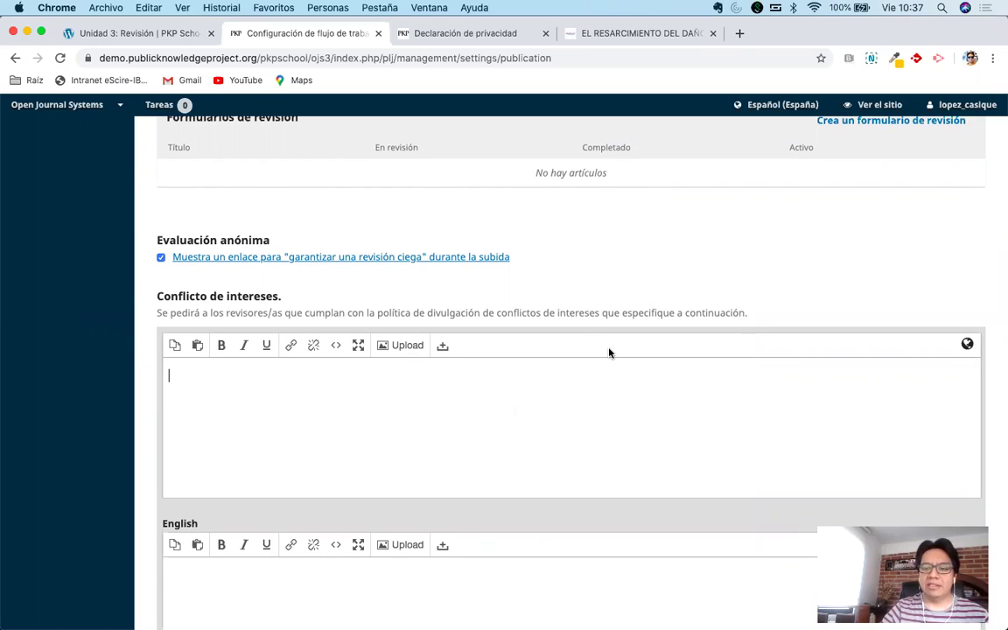
scroll(607, 353, up, 1)
click(666, 295)
click(628, 299)
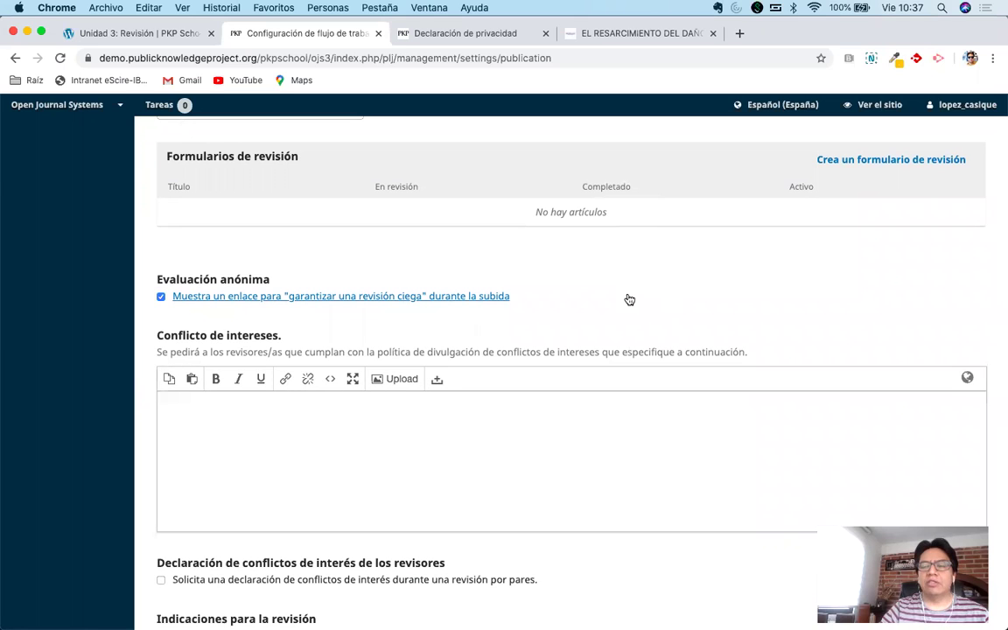
scroll(629, 302, up, 2)
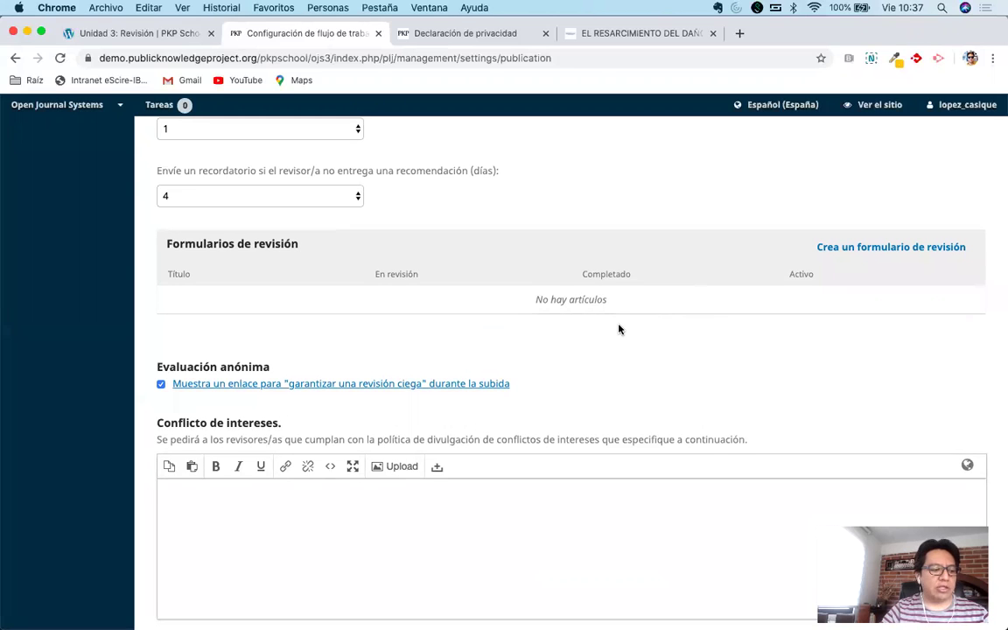
scroll(562, 504, down, 1)
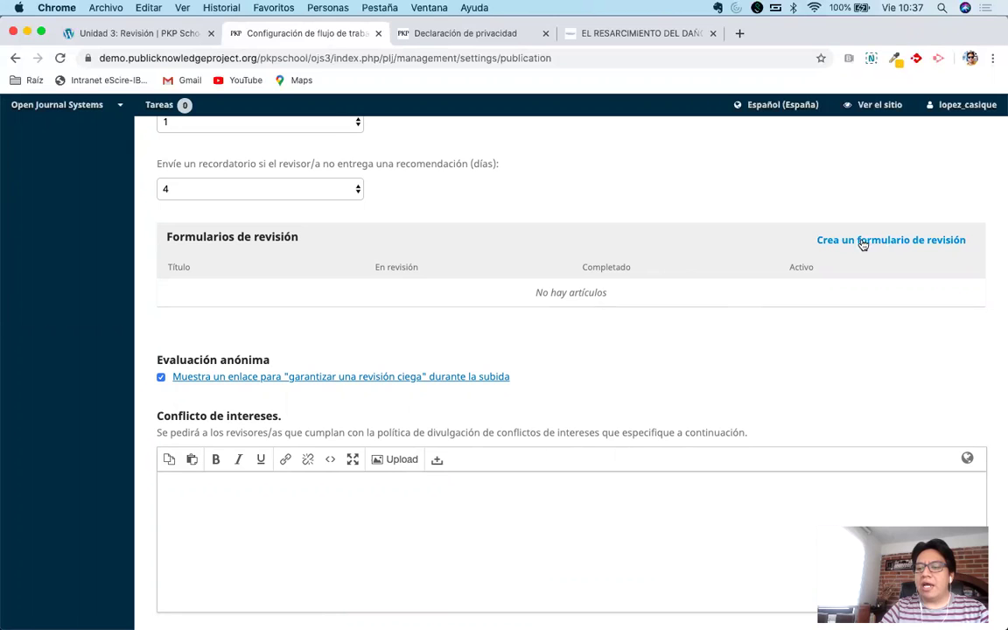
click(895, 248)
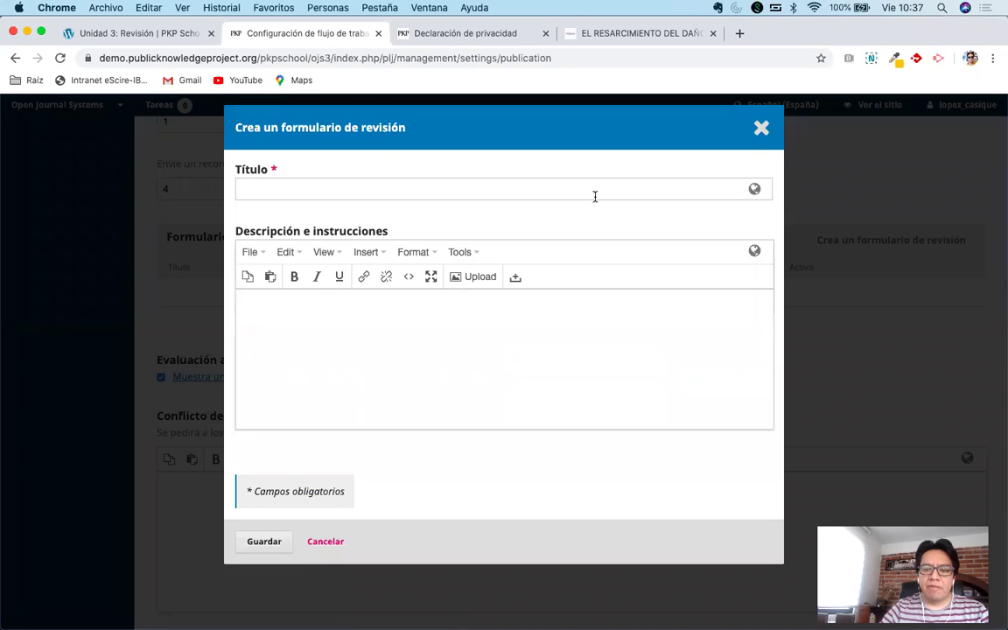
Title the new review form 'Formato de dictamen para Artículos', fixing the misspelled ending.
click(577, 192)
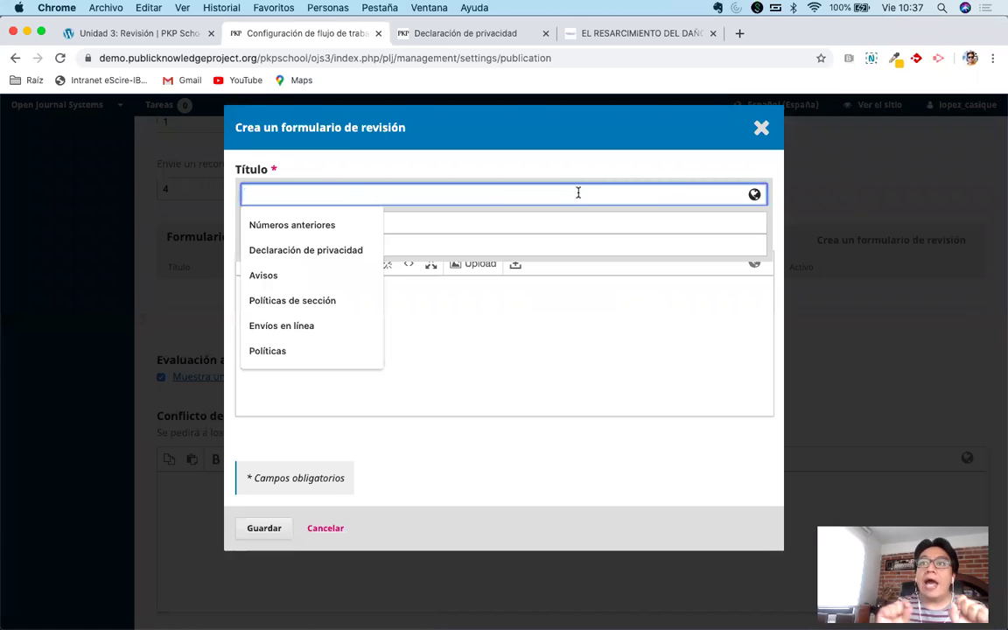
text(For)
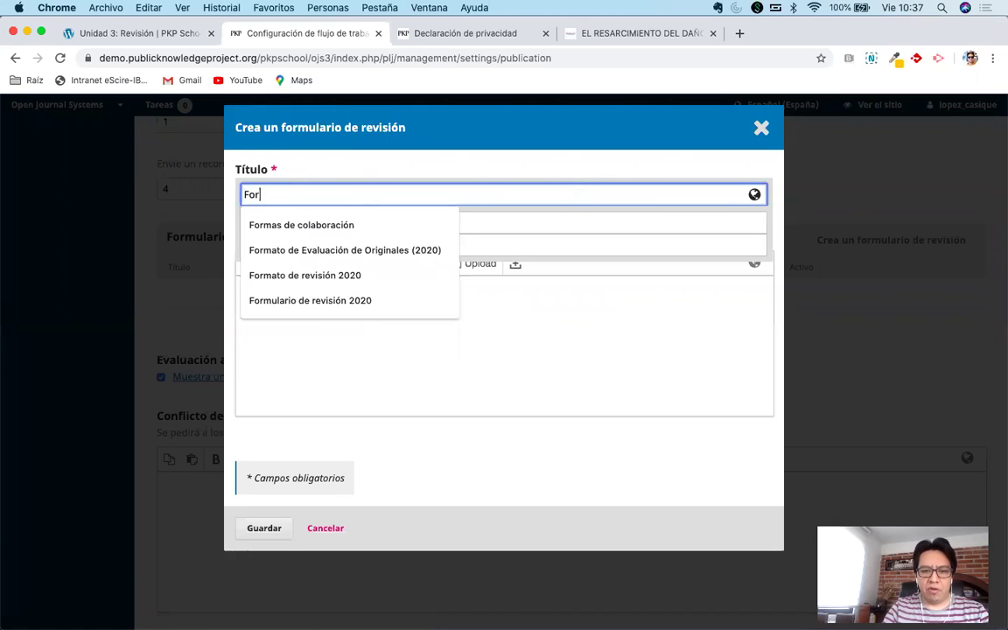
text(mato de di)
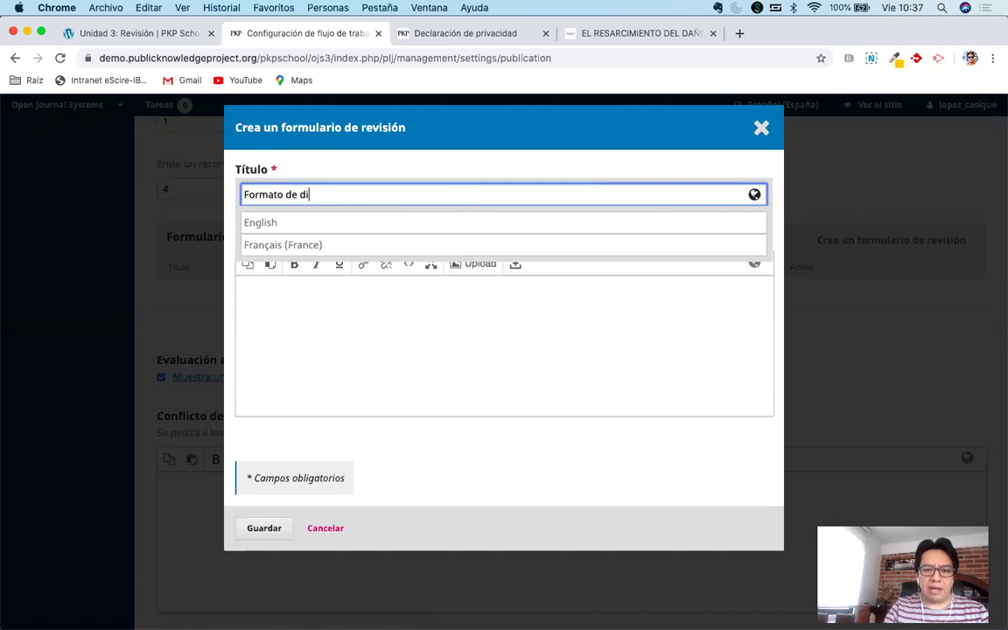
text(ctamen)
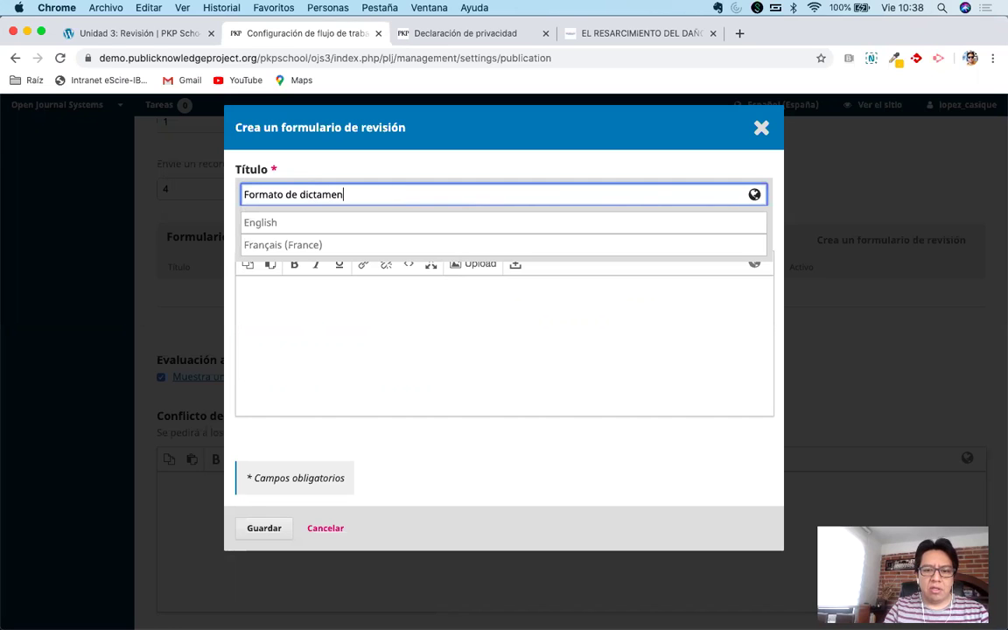
text( para Artículso)
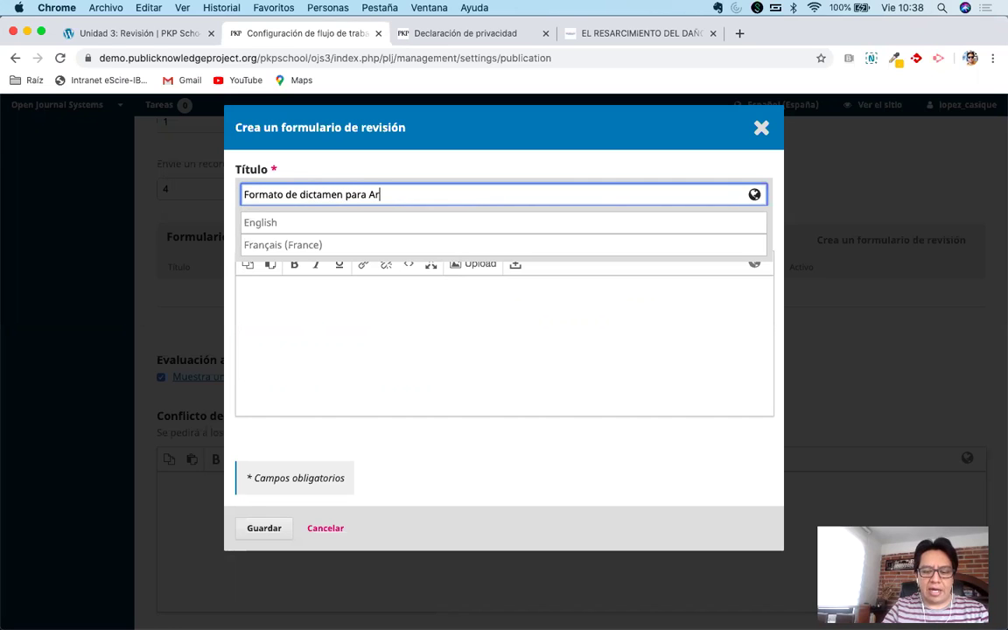
key(BackSpace)
key(BackSpace)
text(os)
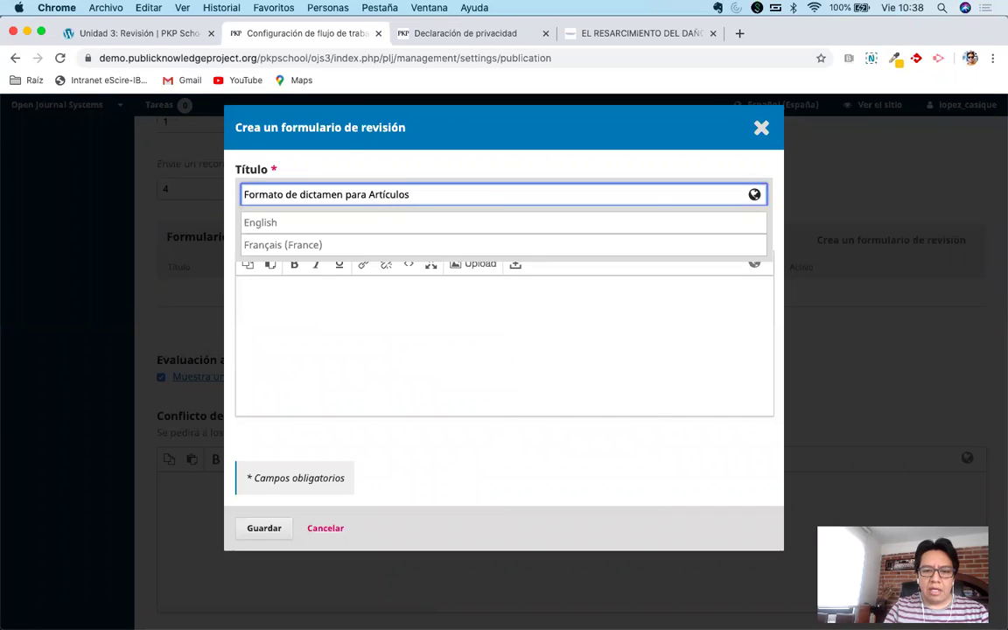
click(441, 221)
click(439, 245)
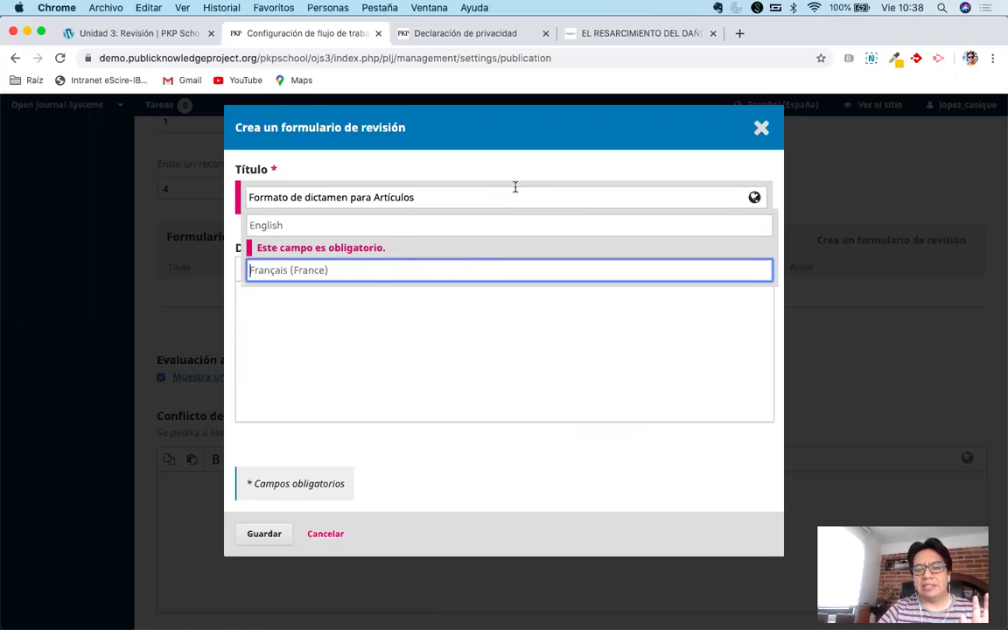
click(520, 162)
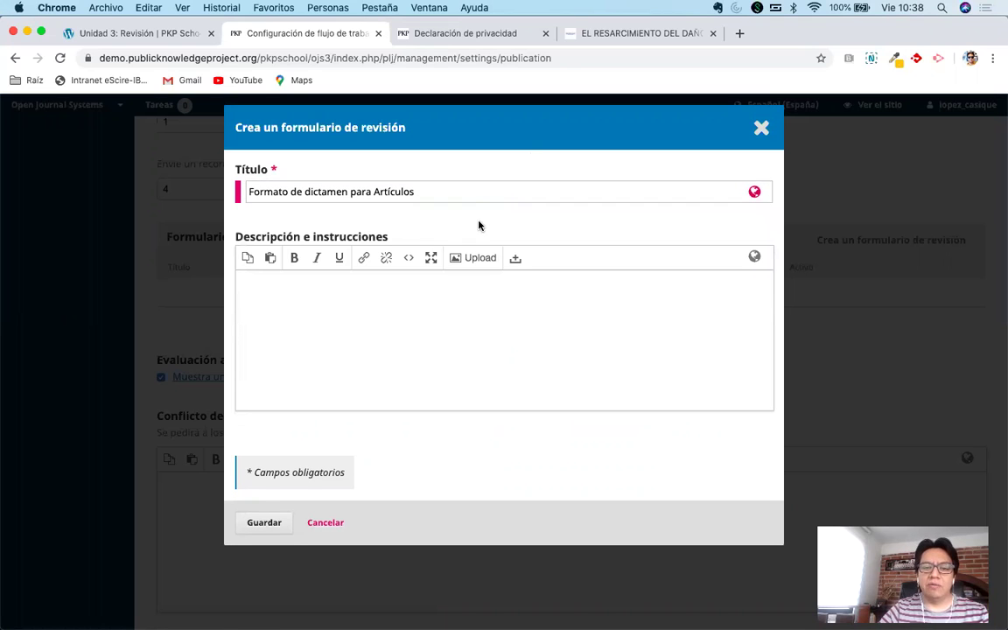
click(407, 310)
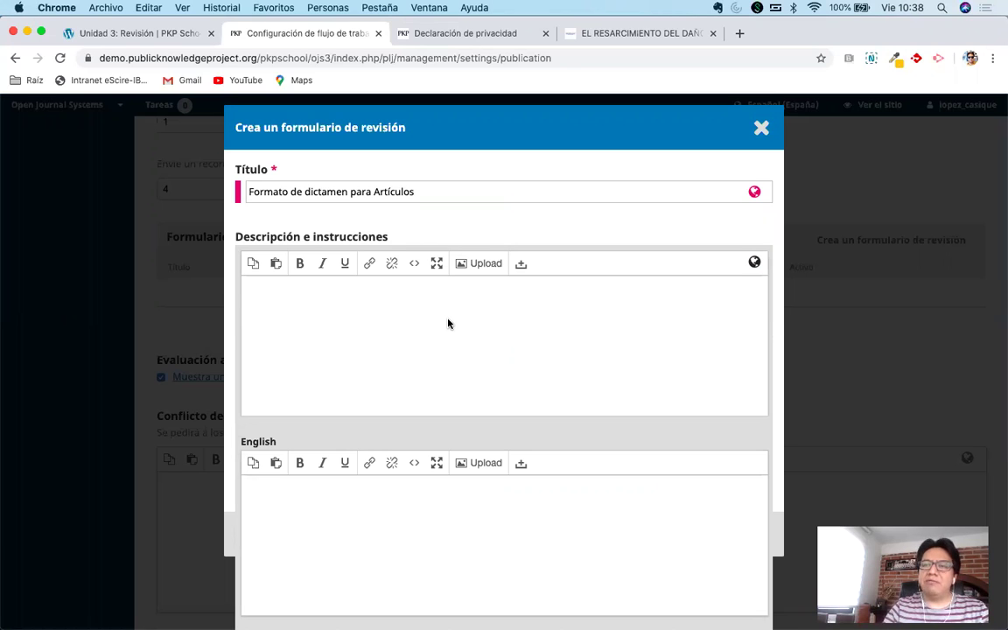
Write the description 'Favor de completar cada una de las preguntas de este formato de dictamen. Sea lo más claro posible…'.
text(Favor de completar cada una d ela)
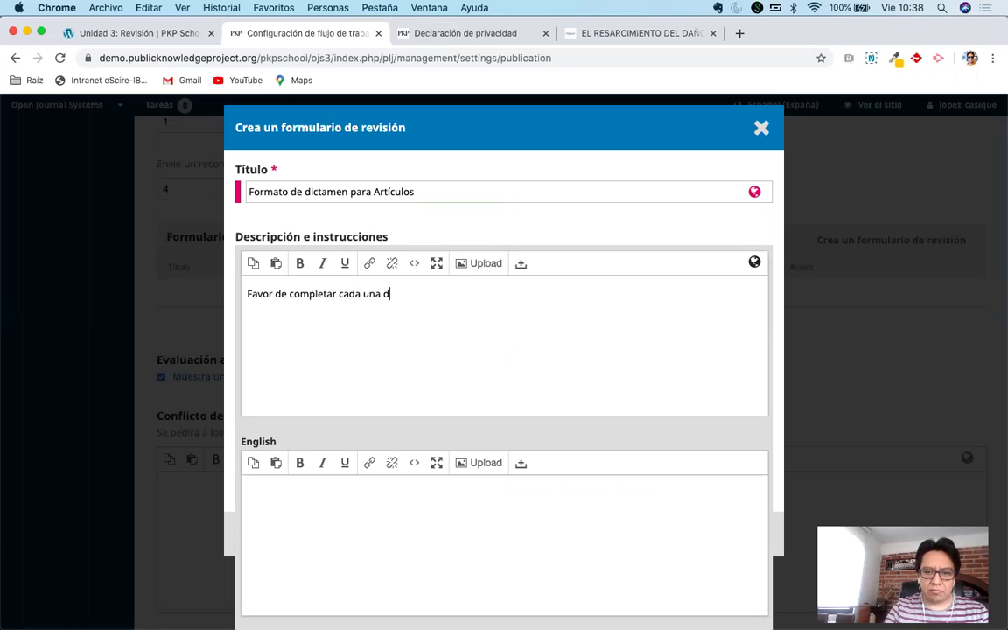
key(BackSpace)
key(BackSpace)
key(BackSpace)
key(BackSpace)
text(e las pregu)
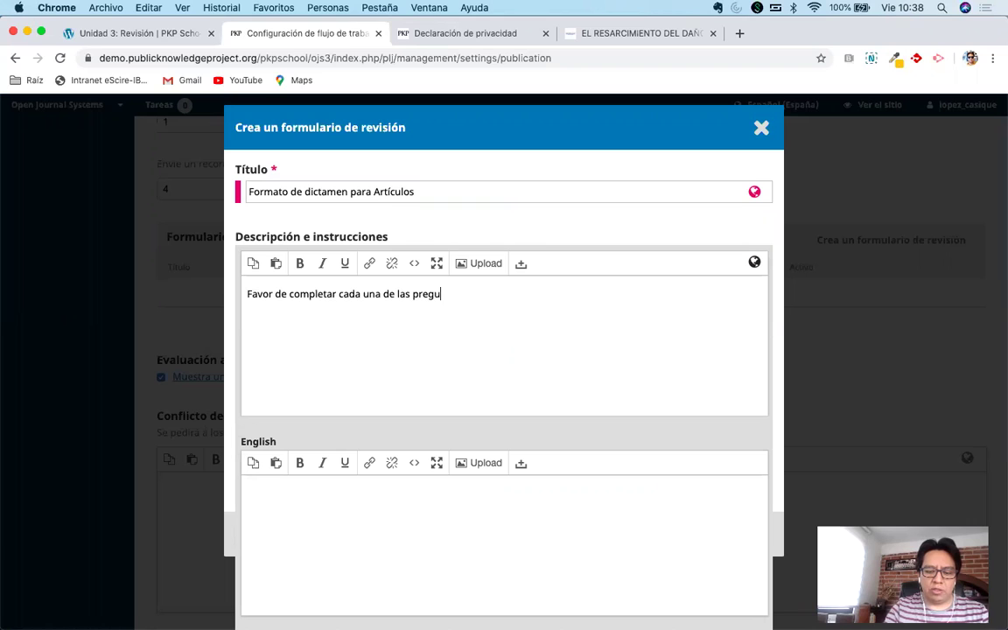
text(ntas de este form)
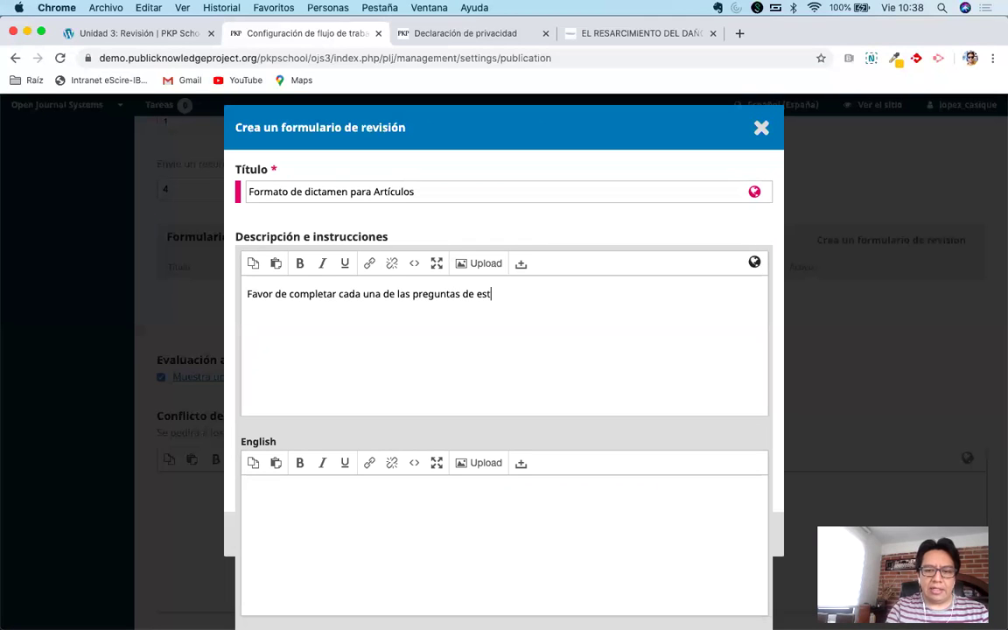
key(BackSpace)
key(BackSpace)
key(BackSpace)
text(orma)
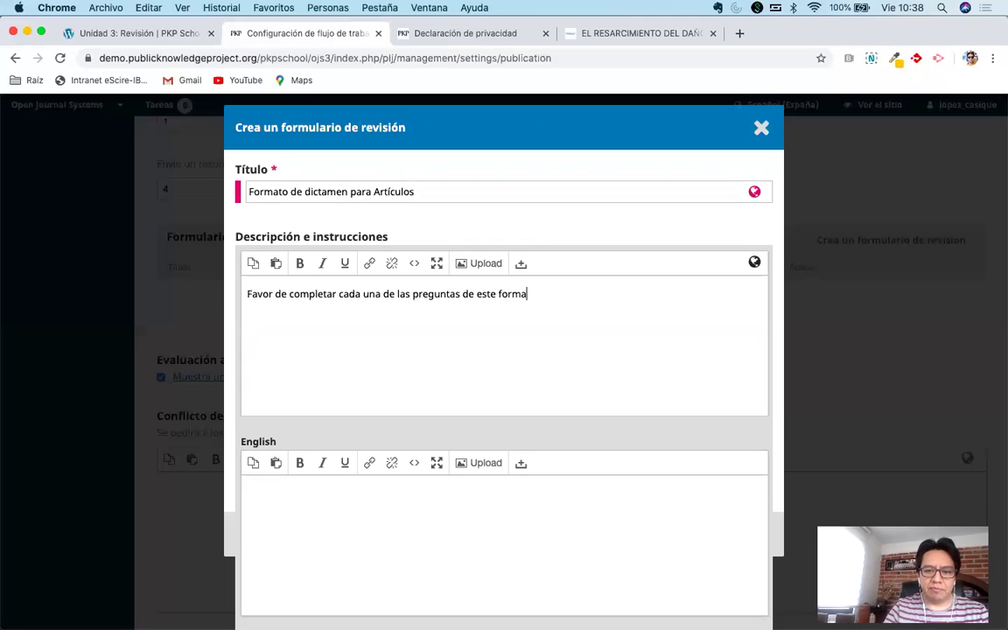
text(to de dicta)
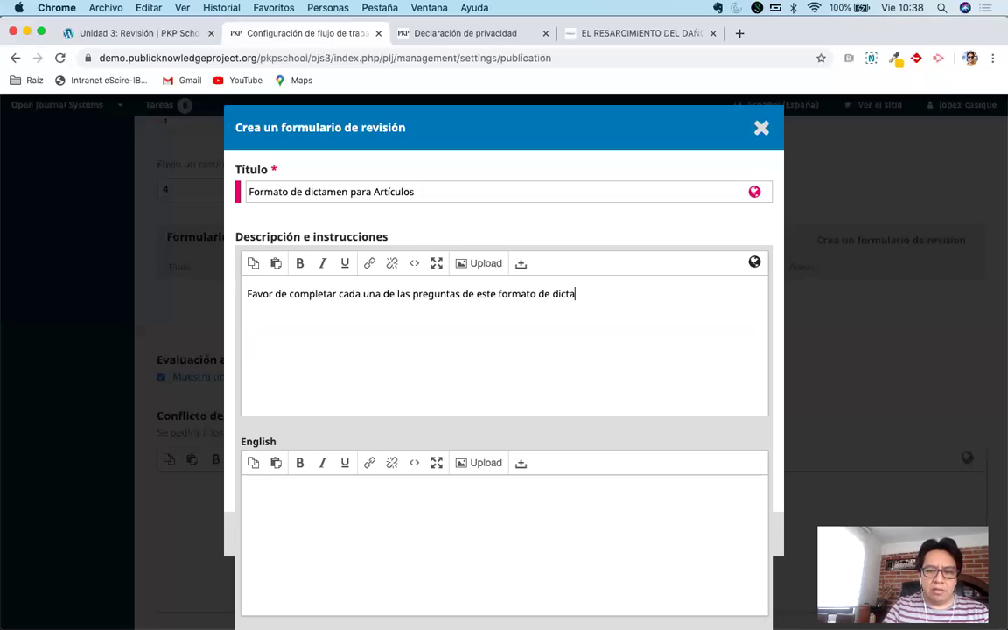
text(men .)
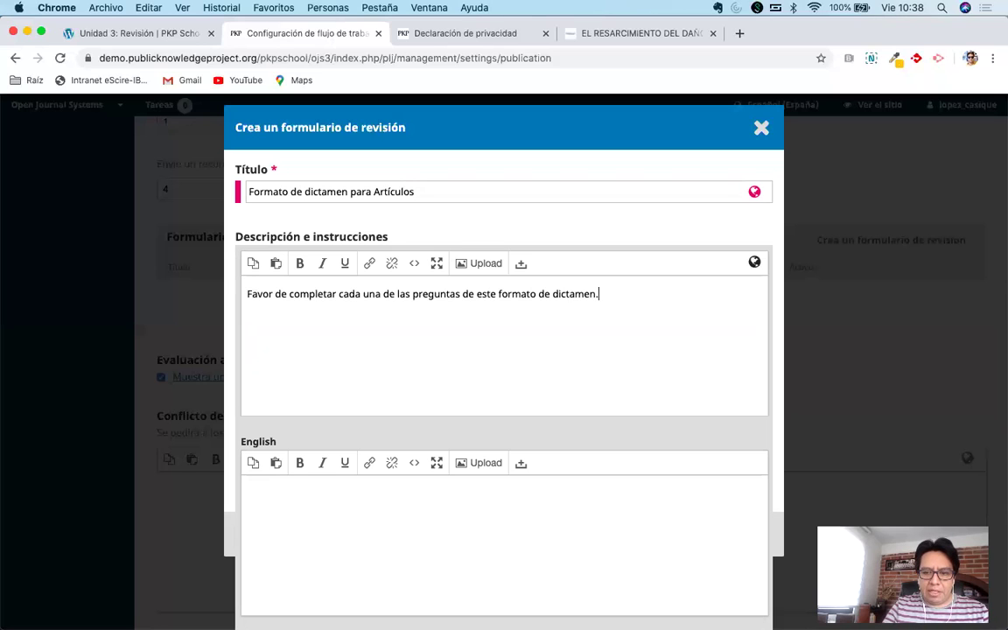
text( Se)
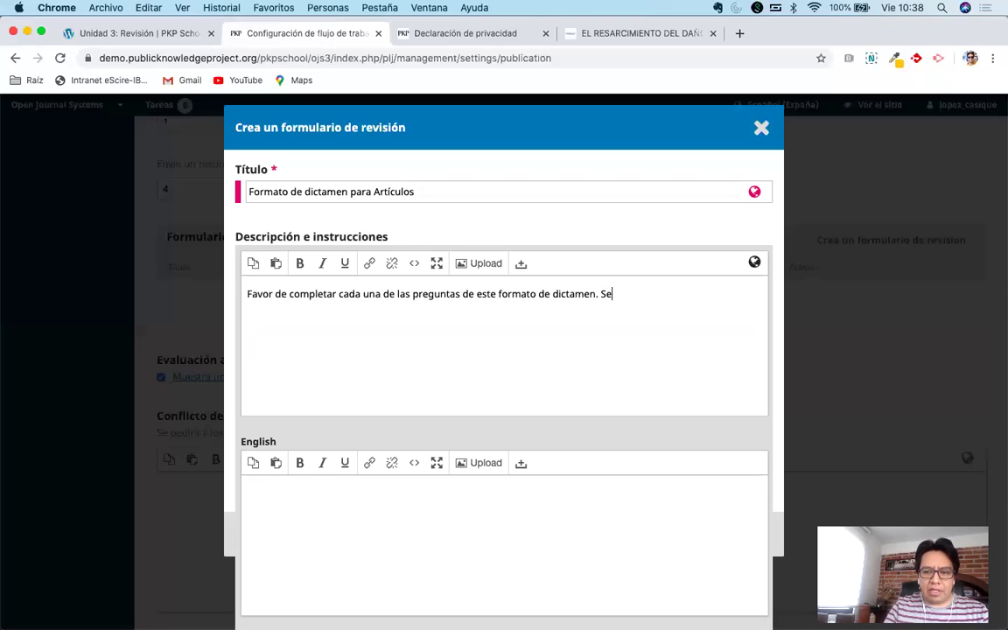
text(a lo más claro p)
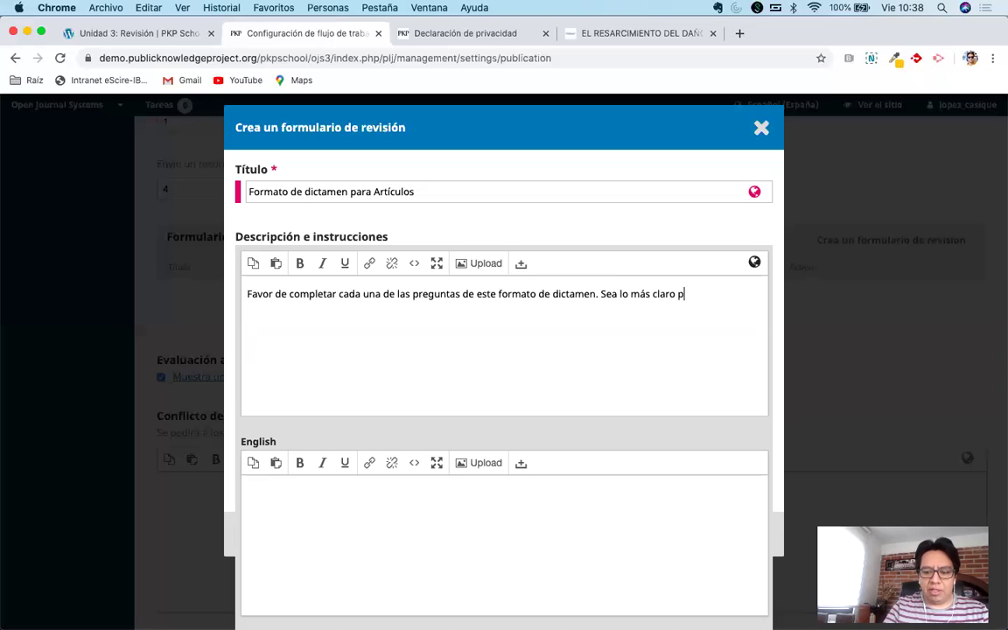
text(osible en vada respuets)
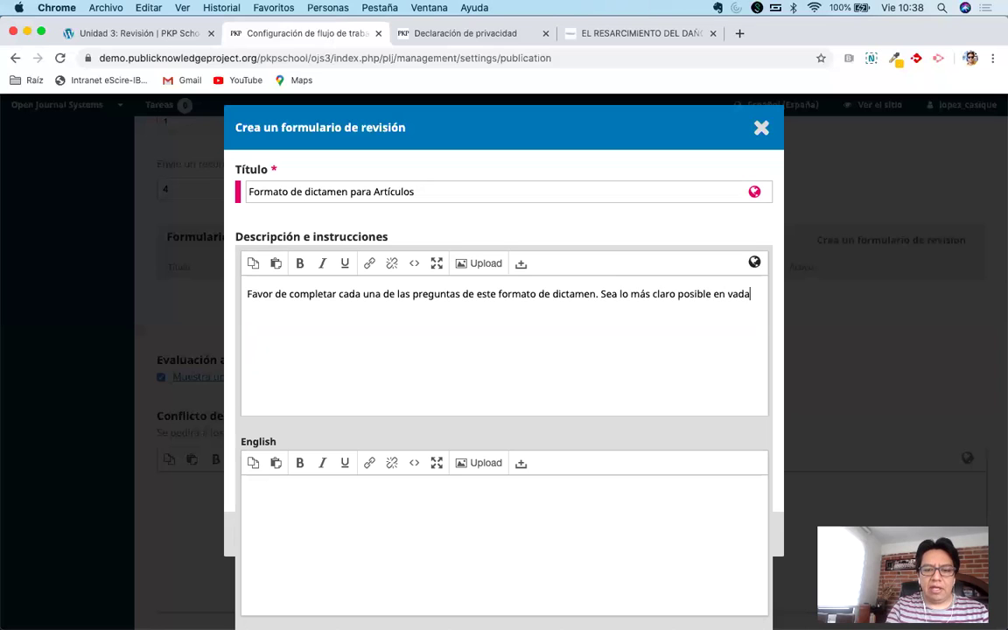
key(BackSpace)
key(BackSpace)
text(sta)
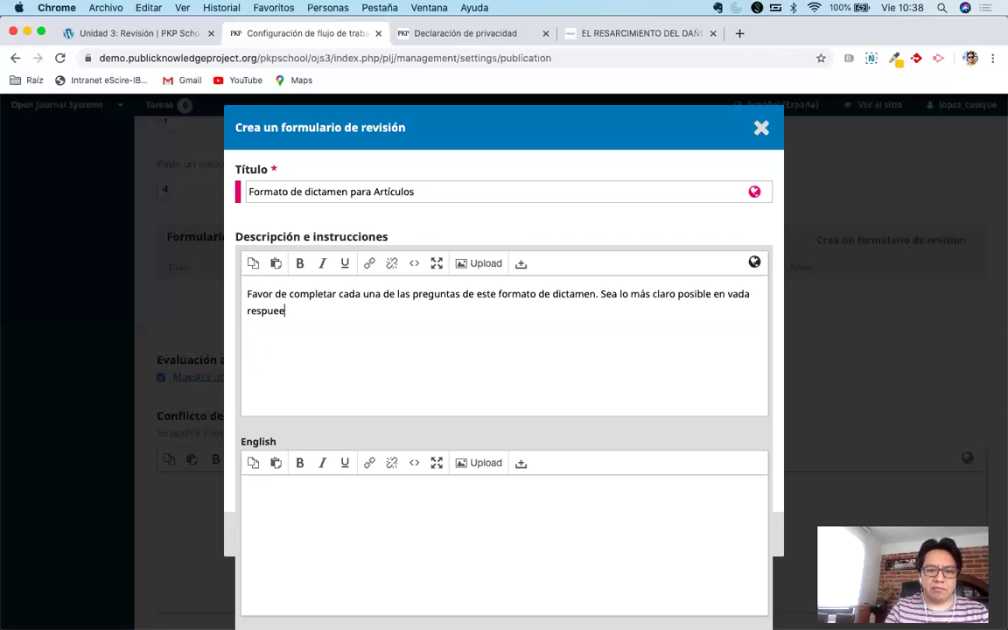
text(s)
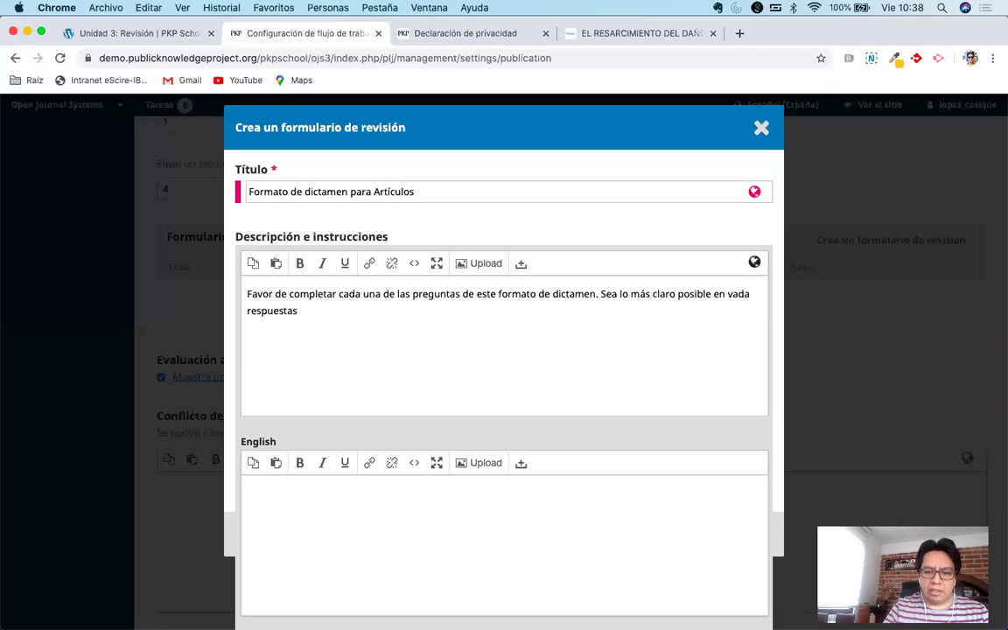
text(..)
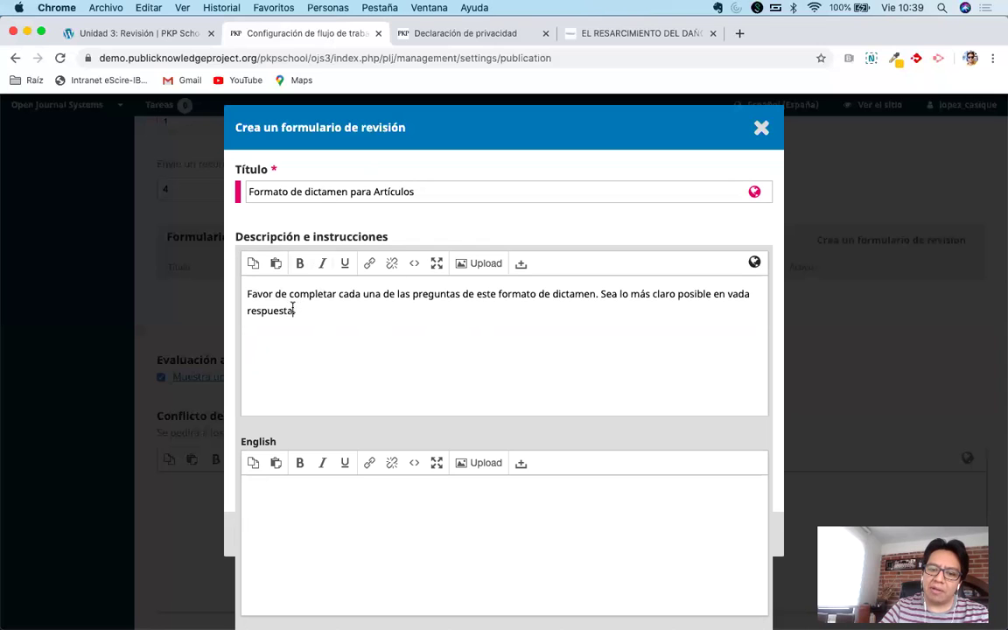
Remove the extra blank line after the description and save the new review form.
drag(304, 310, 224, 294)
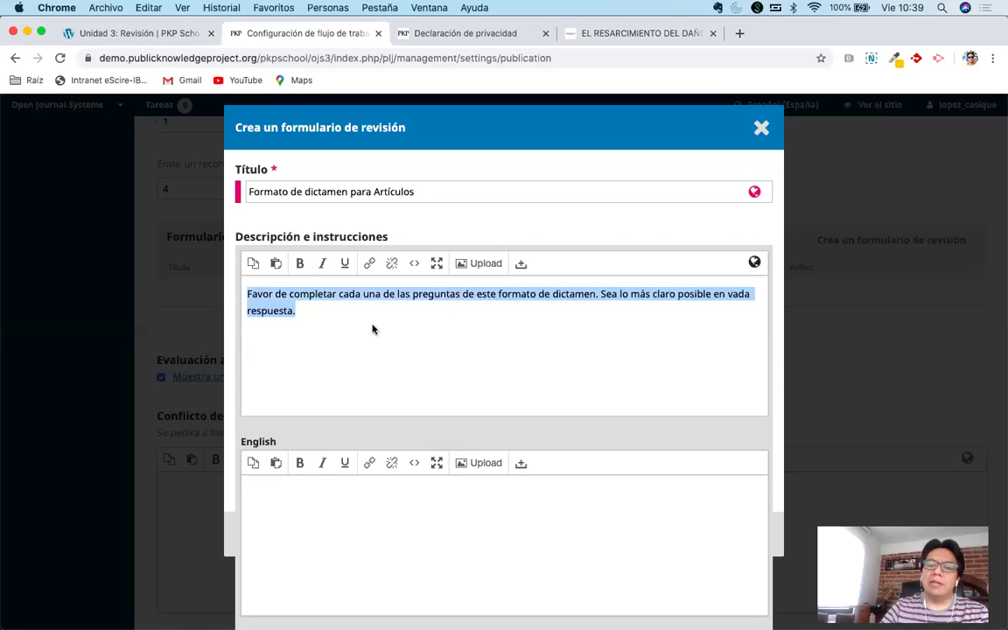
click(322, 309)
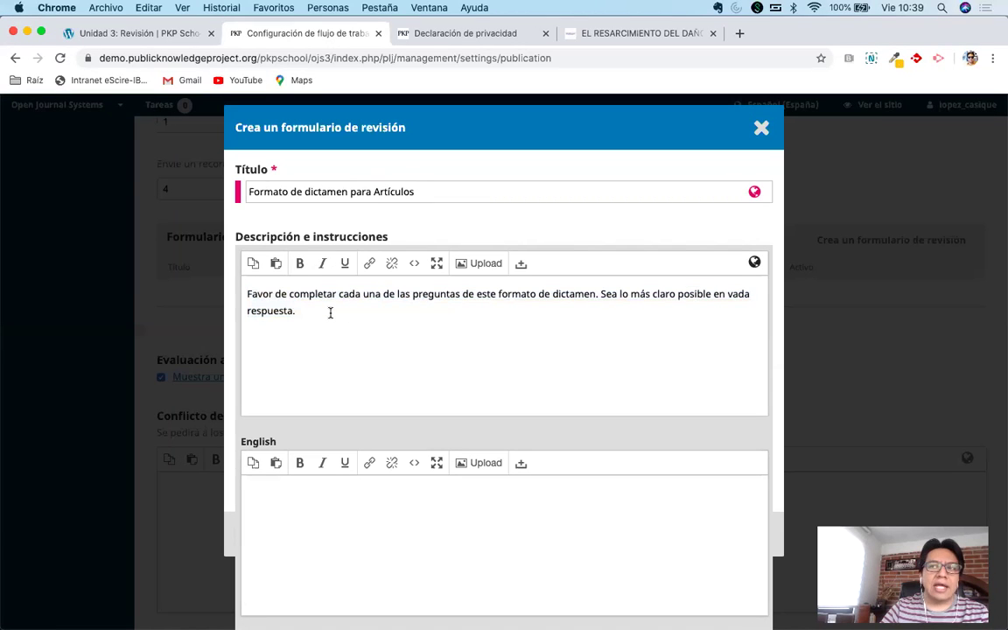
key(Return)
key(Return)
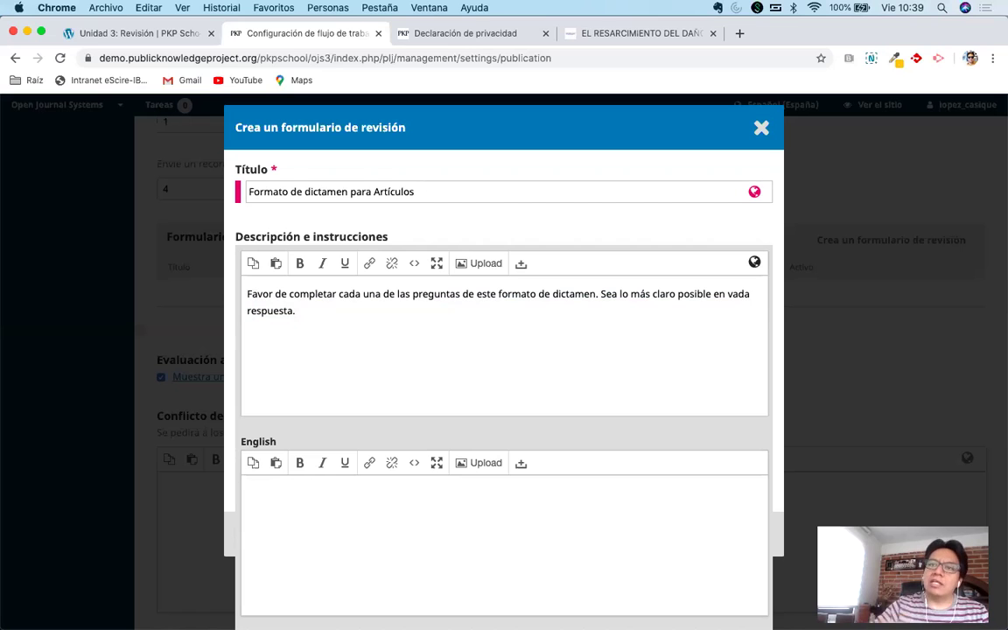
key(BackSpace)
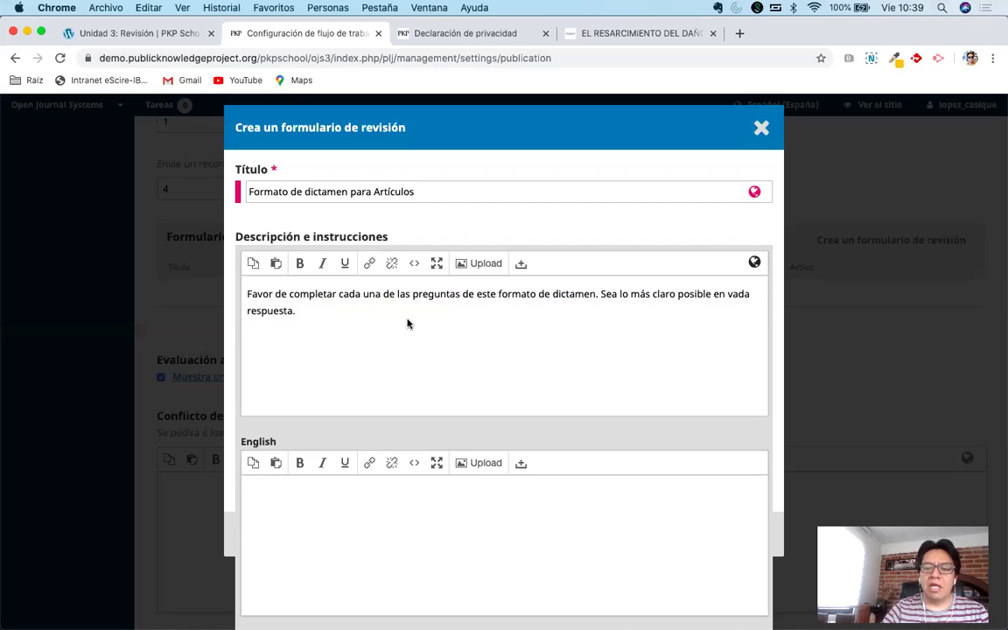
scroll(407, 322, down, 5)
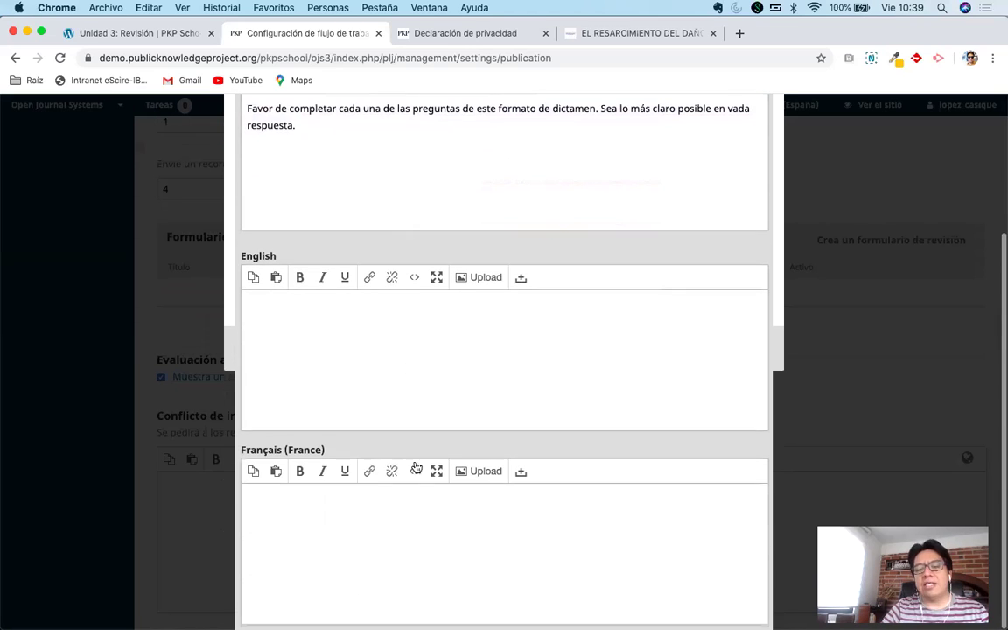
scroll(497, 306, up, 5)
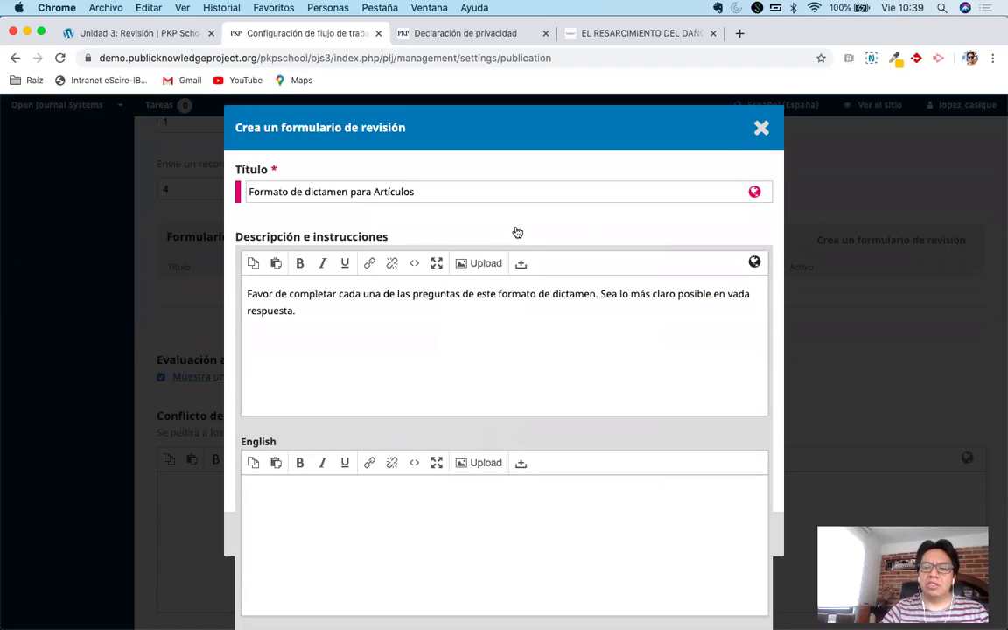
click(517, 232)
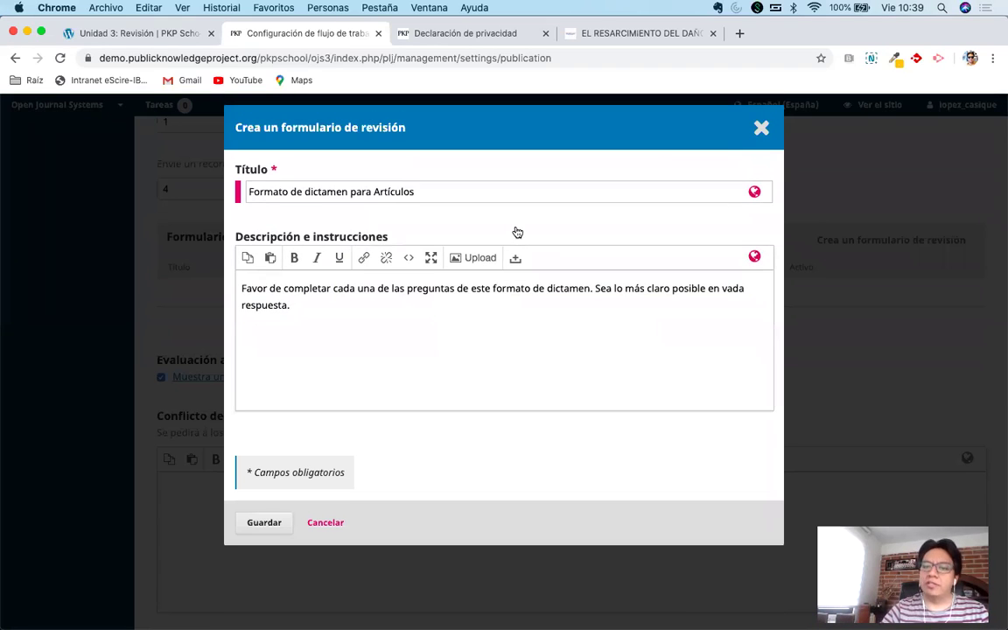
click(263, 523)
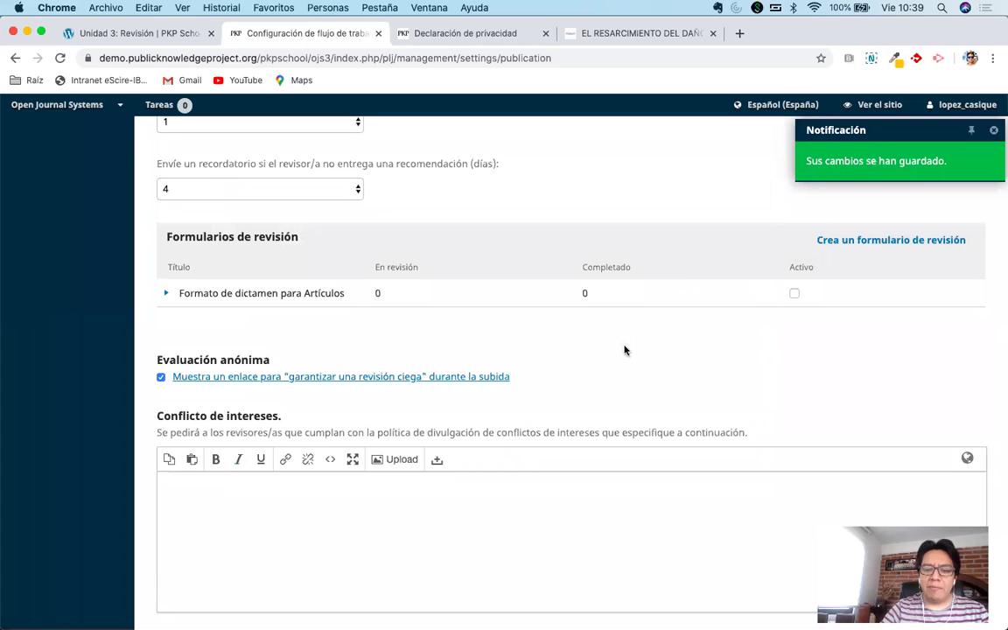
Find the saved, inactive 'Formato de dictamen para Artículos' in the list and tick its Activo box.
scroll(626, 349, up, 1)
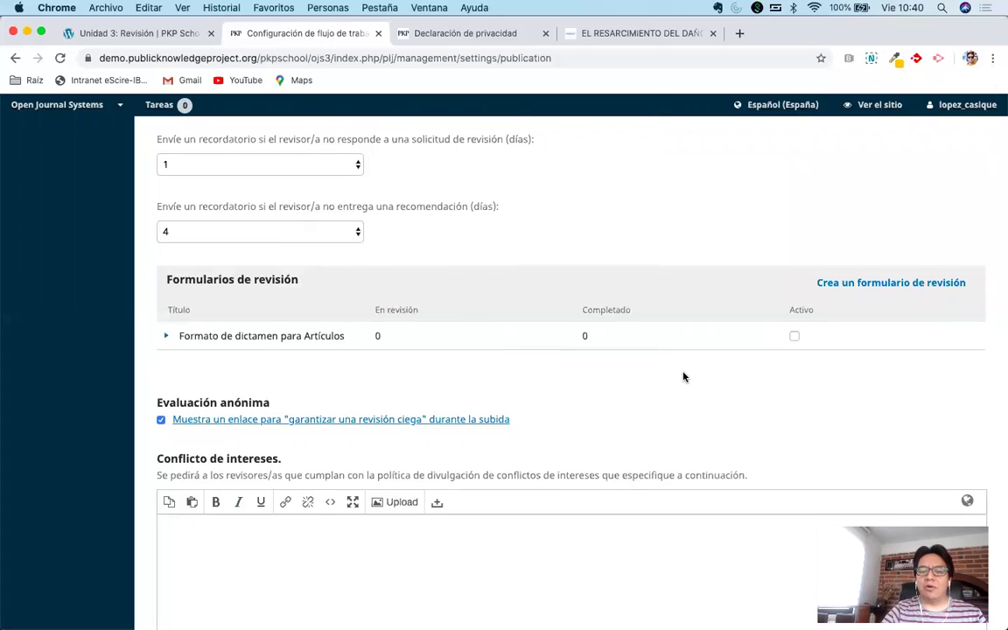
scroll(684, 376, down, 2)
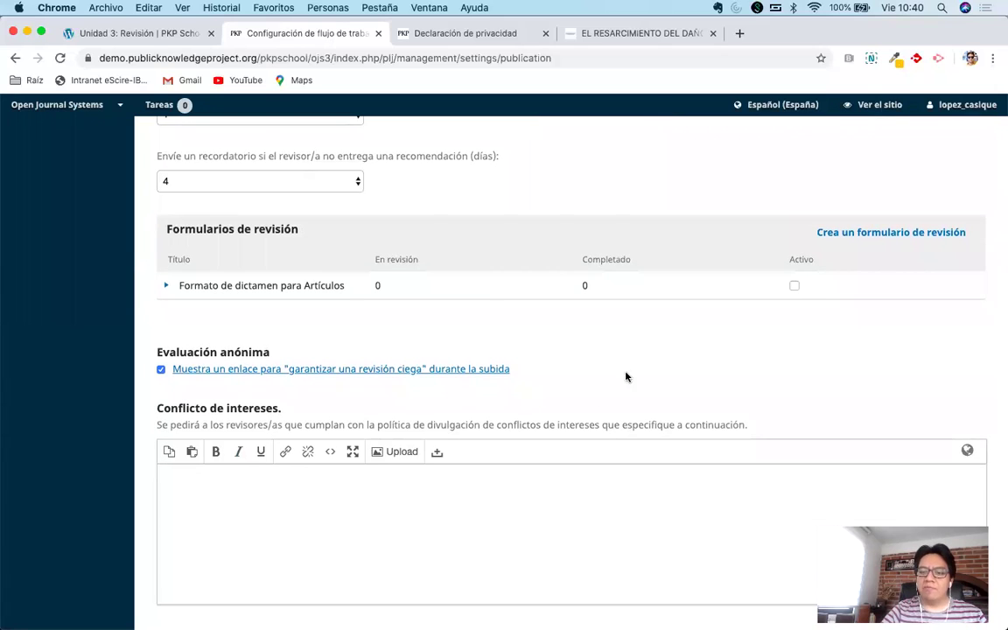
scroll(663, 360, up, 1)
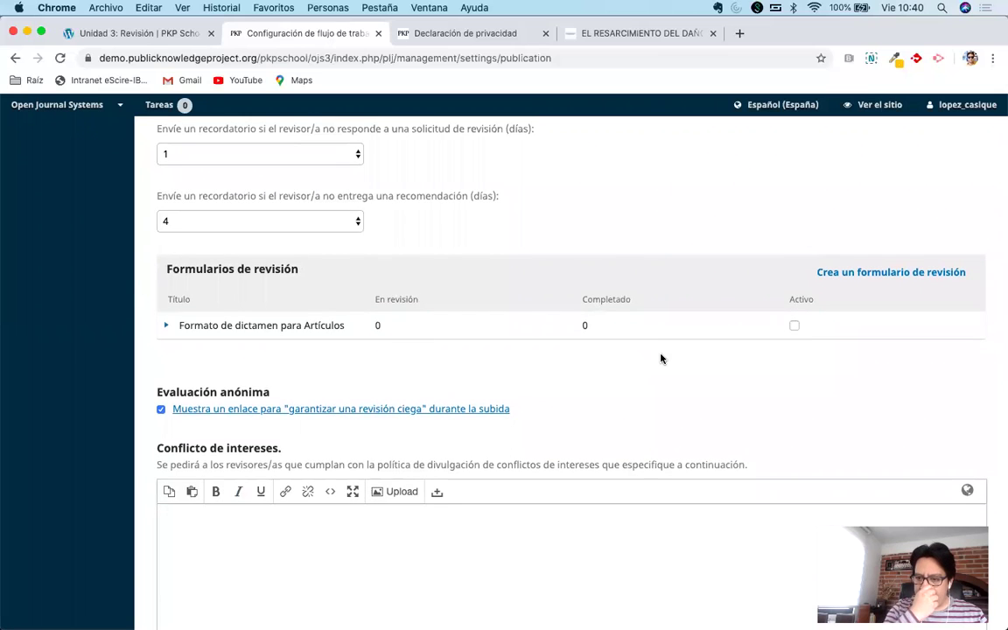
click(794, 327)
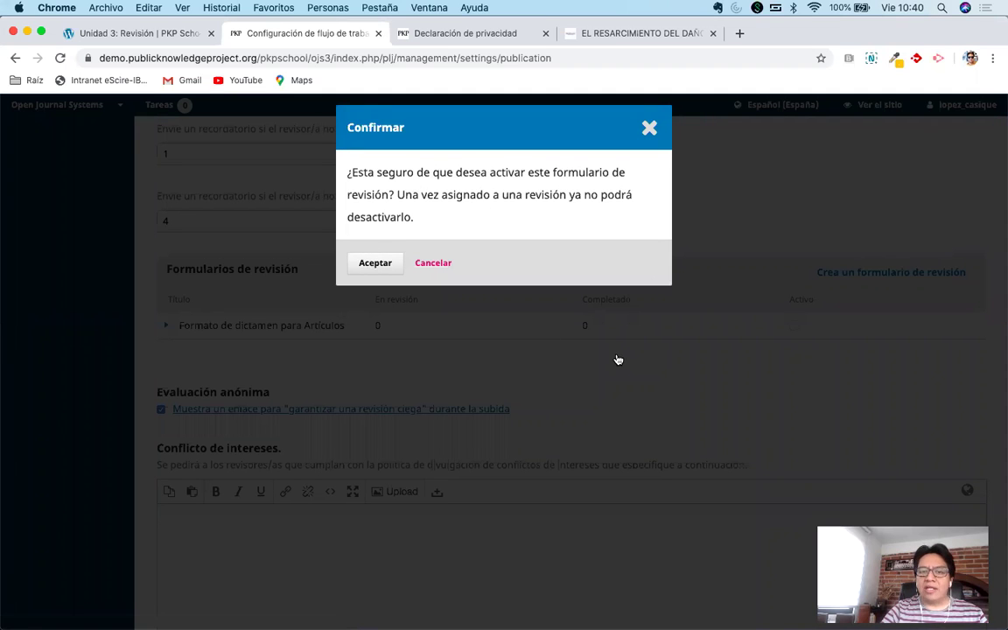
Confirm activating the form, deactivate it, then reactivate it so it ends up active.
key(Return)
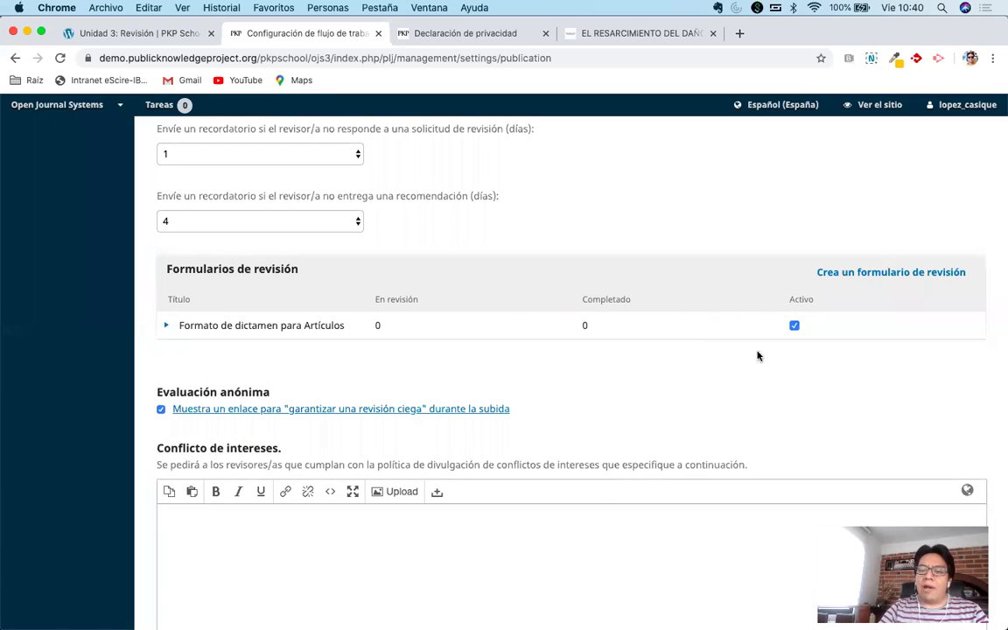
click(794, 326)
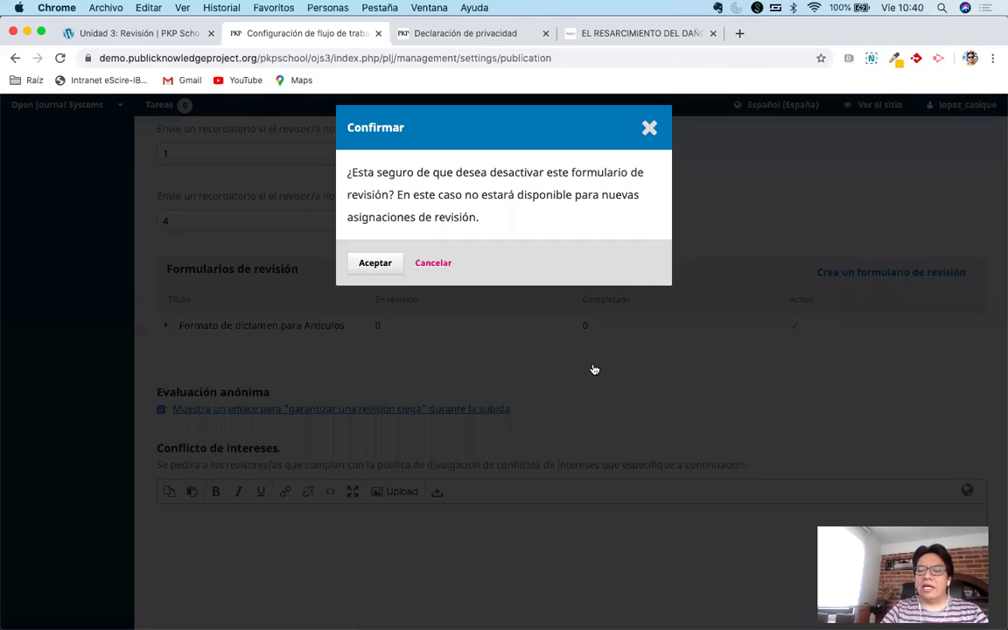
key(Return)
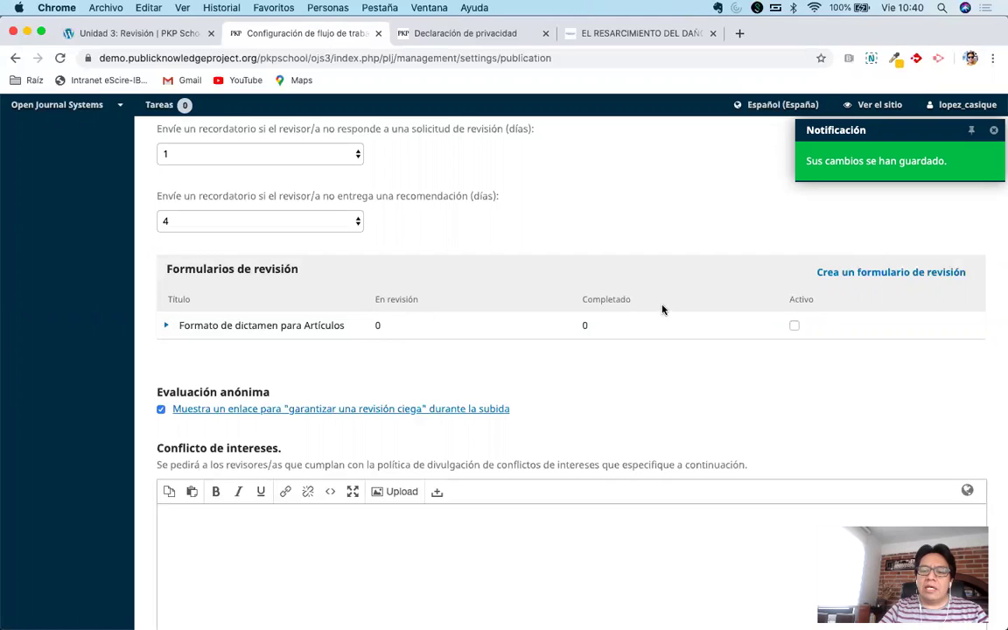
click(793, 327)
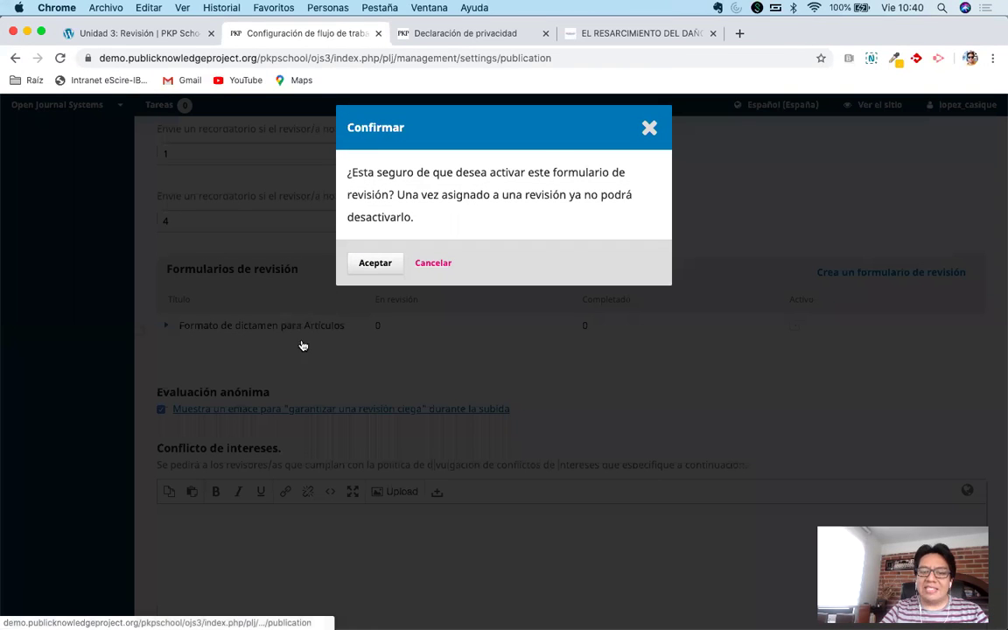
click(375, 262)
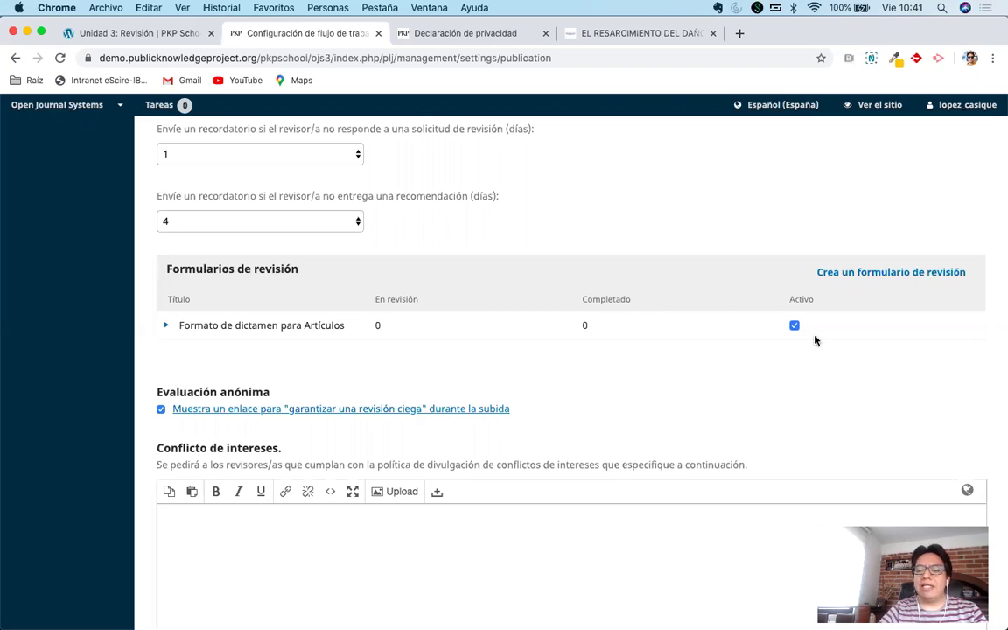
click(166, 325)
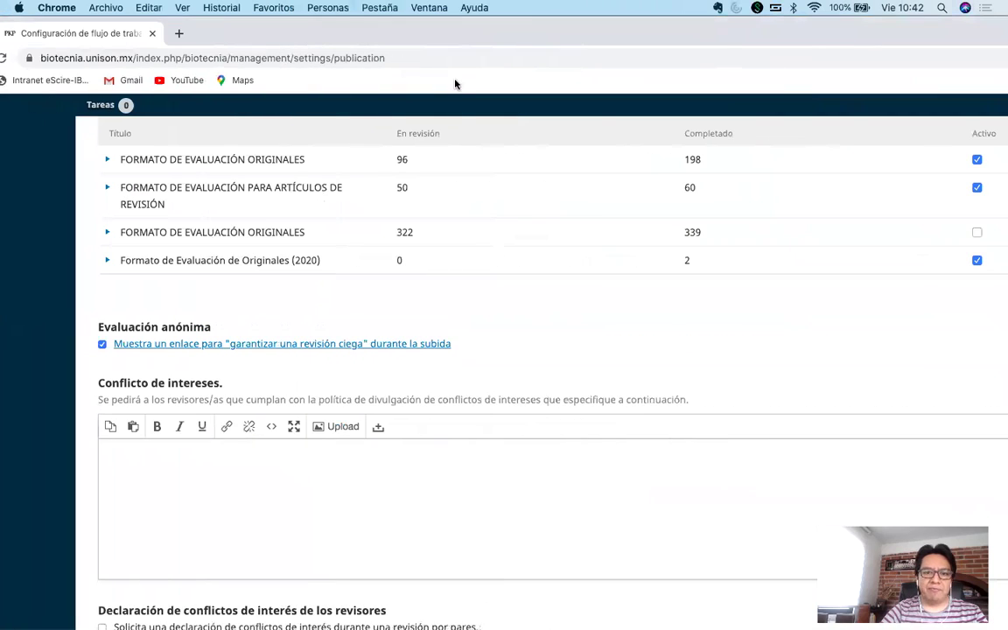
Expand all four Biotecnia review form rows to show their copy and preview options.
scroll(452, 232, up, 1)
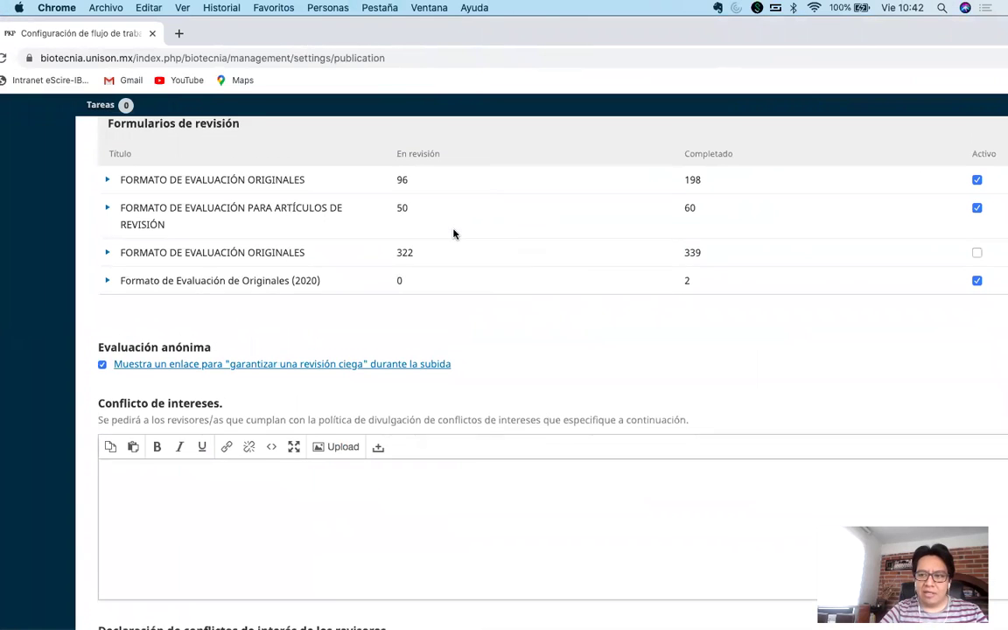
scroll(453, 234, up, 1)
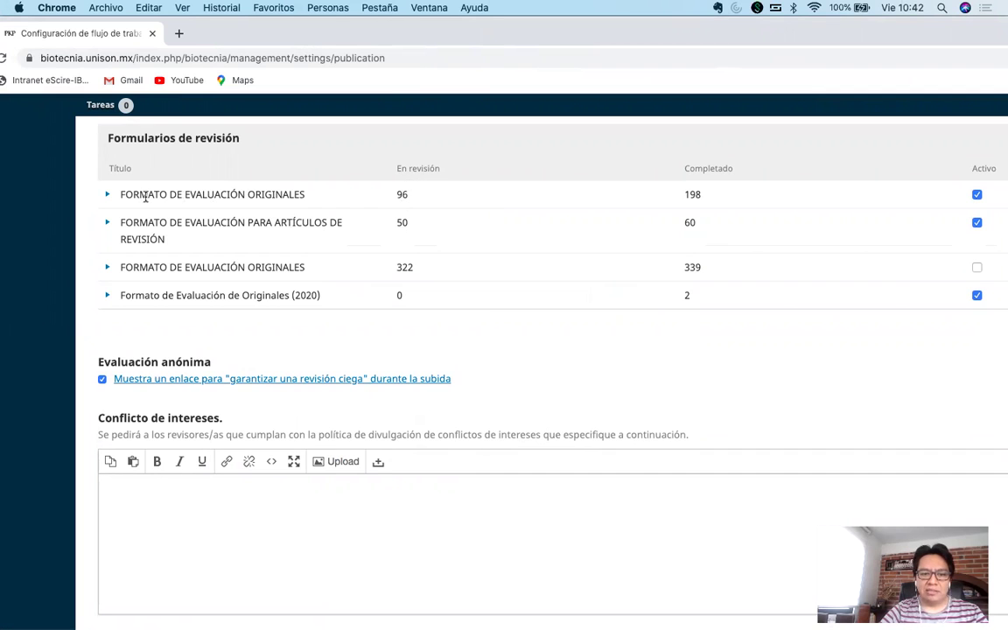
click(105, 195)
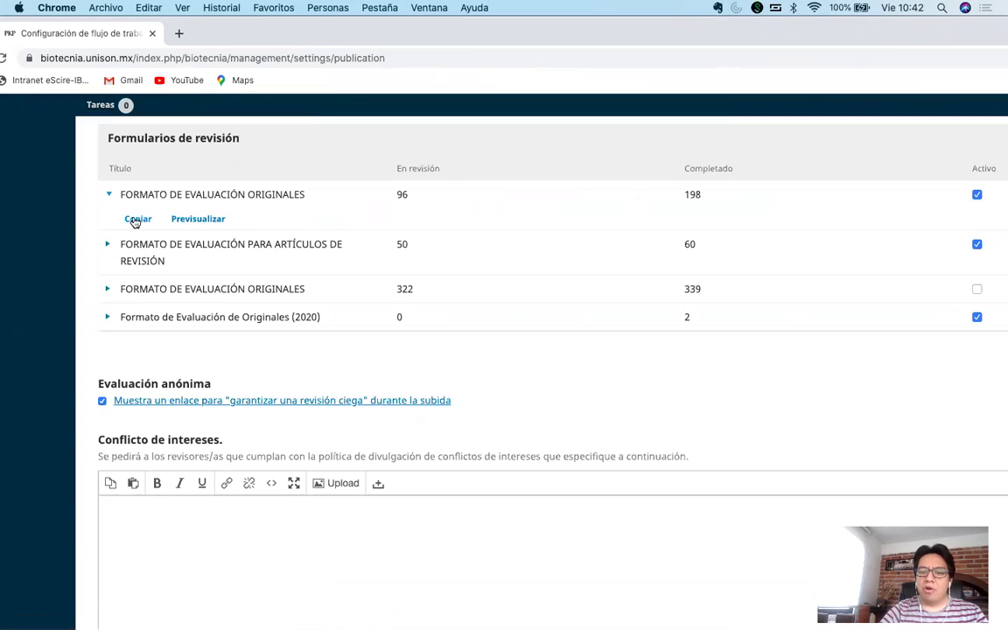
click(104, 319)
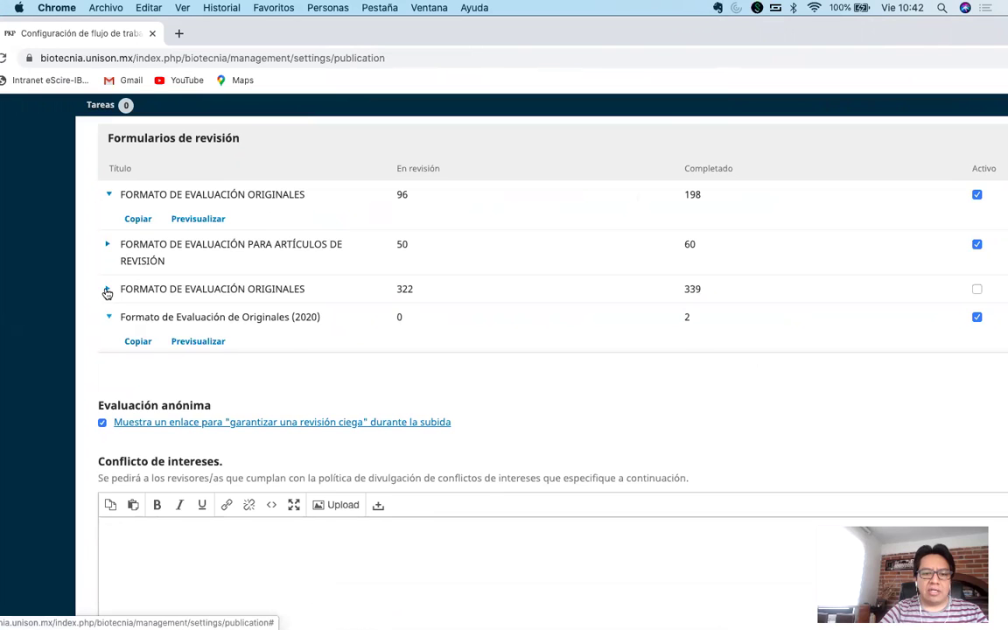
click(106, 289)
click(107, 245)
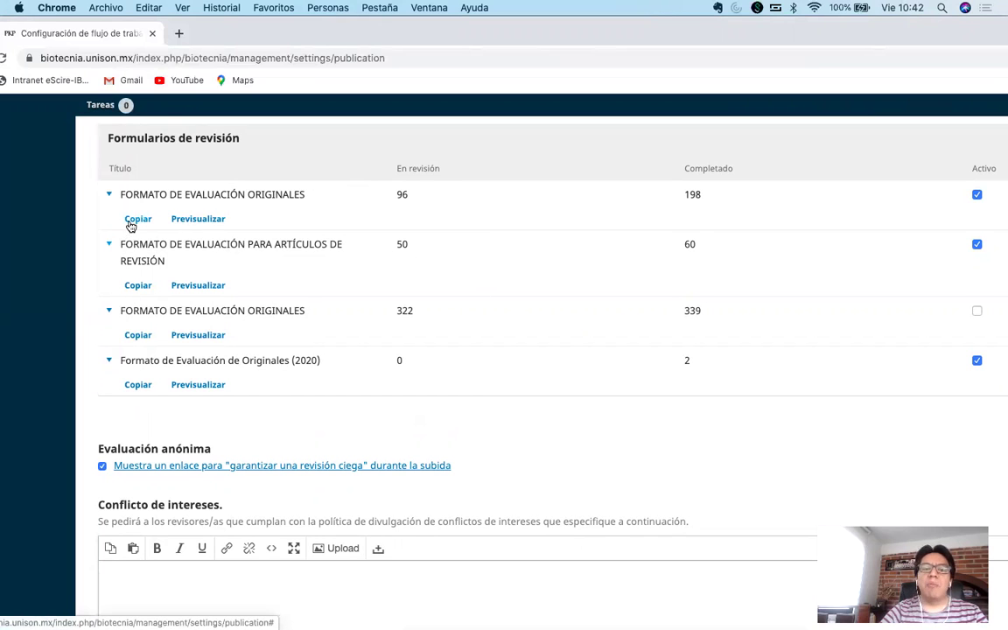
key(super+grave)
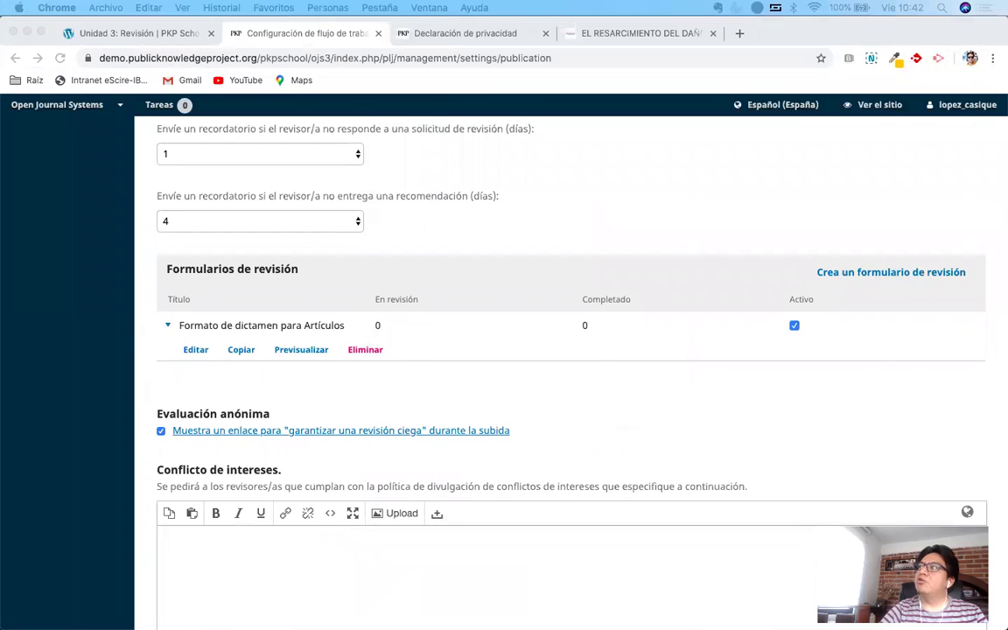
Bring the Biotecnia journal's review forms list into view for comparison.
click(340, 392)
scroll(339, 392, up, 1)
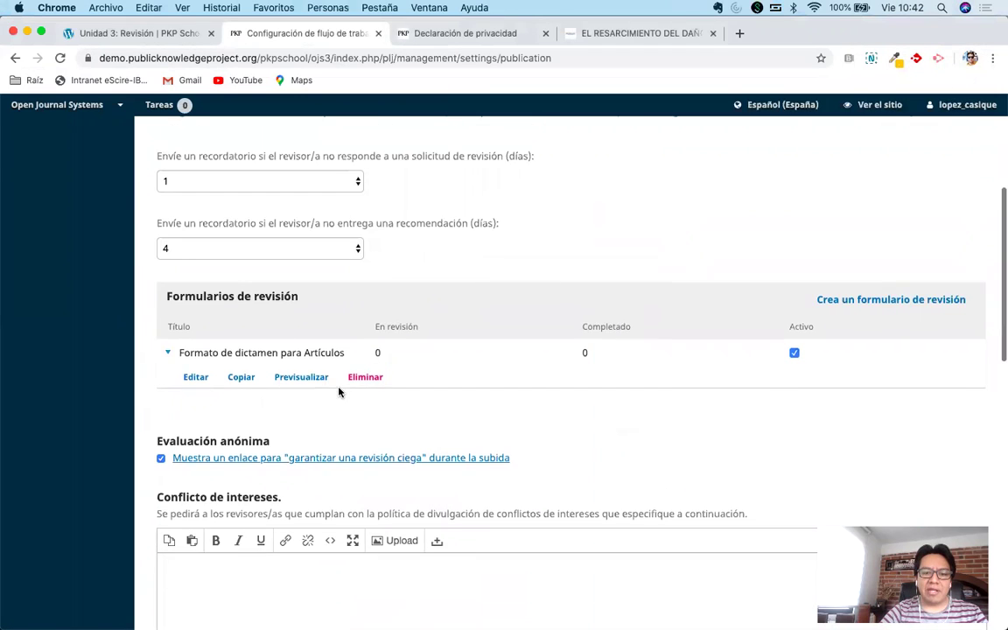
scroll(339, 392, up, 2)
scroll(338, 389, down, 2)
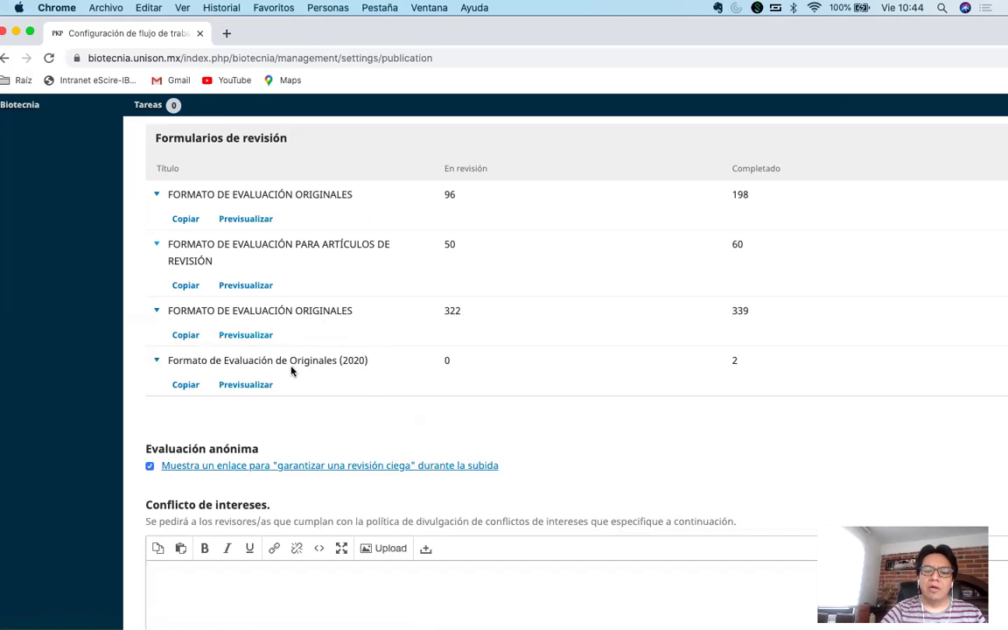
Move the Biotecnia window aside to reveal the demo journal's review forms list.
drag(169, 360, 370, 360)
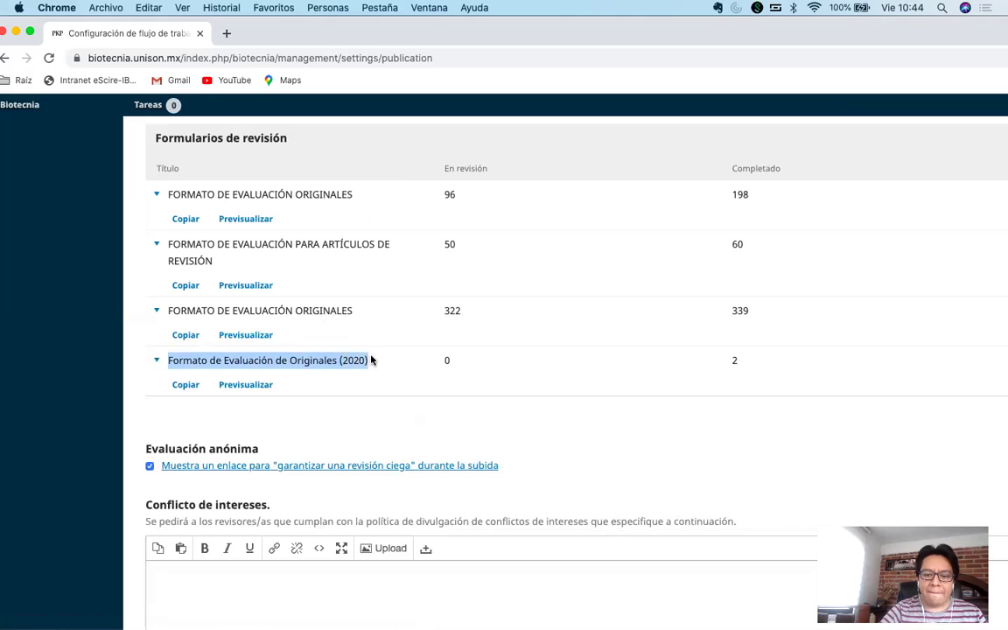
click(387, 362)
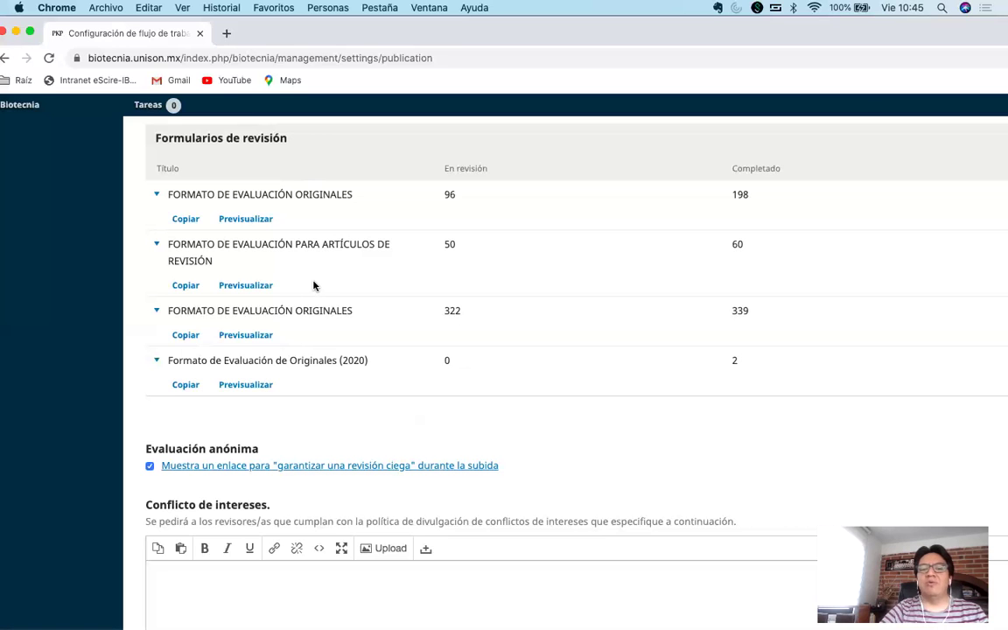
drag(237, 35, 1006, 35)
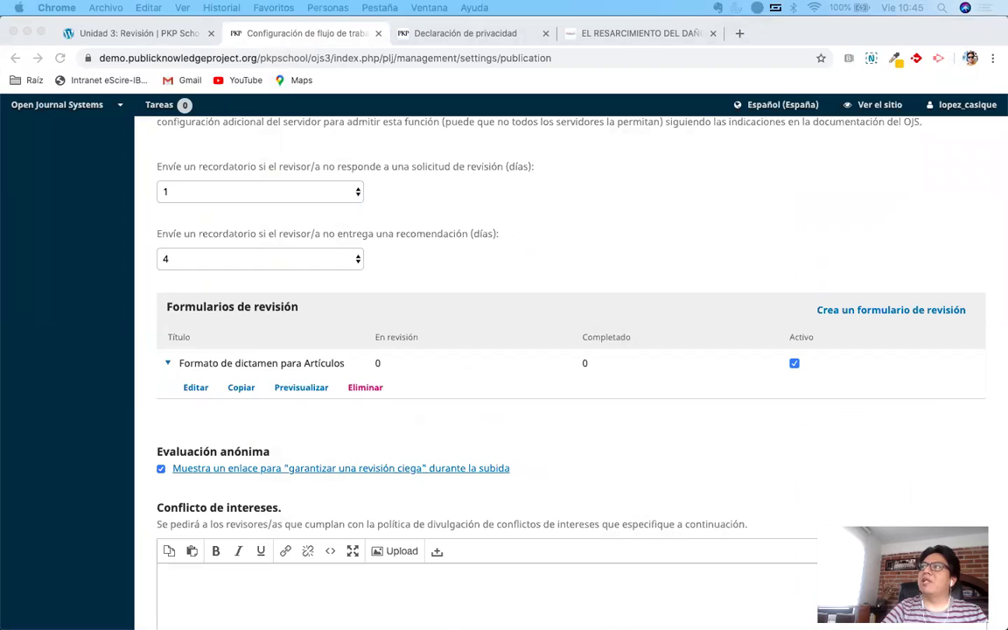
click(650, 225)
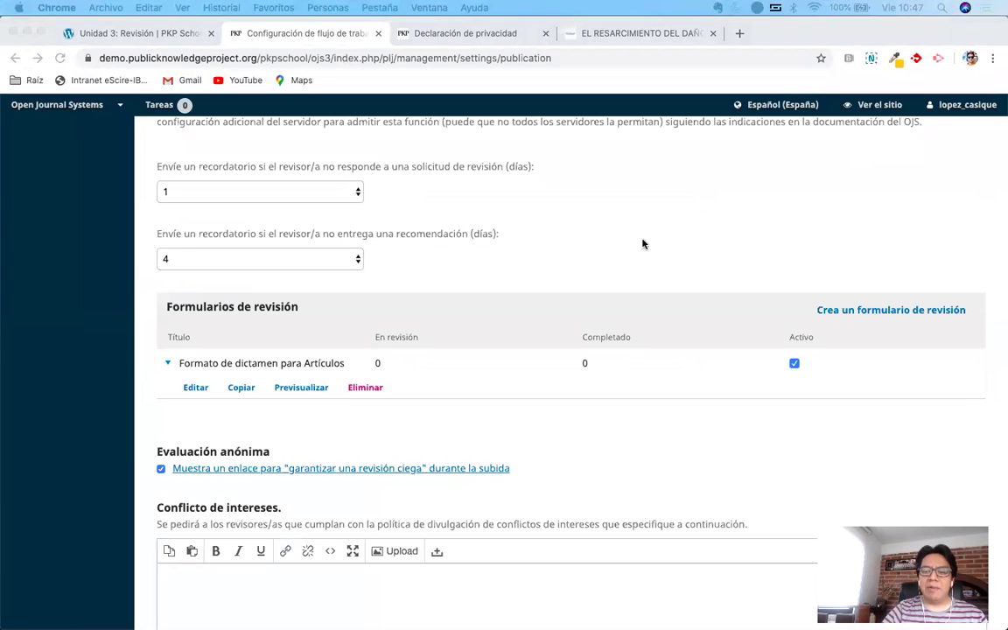
click(643, 244)
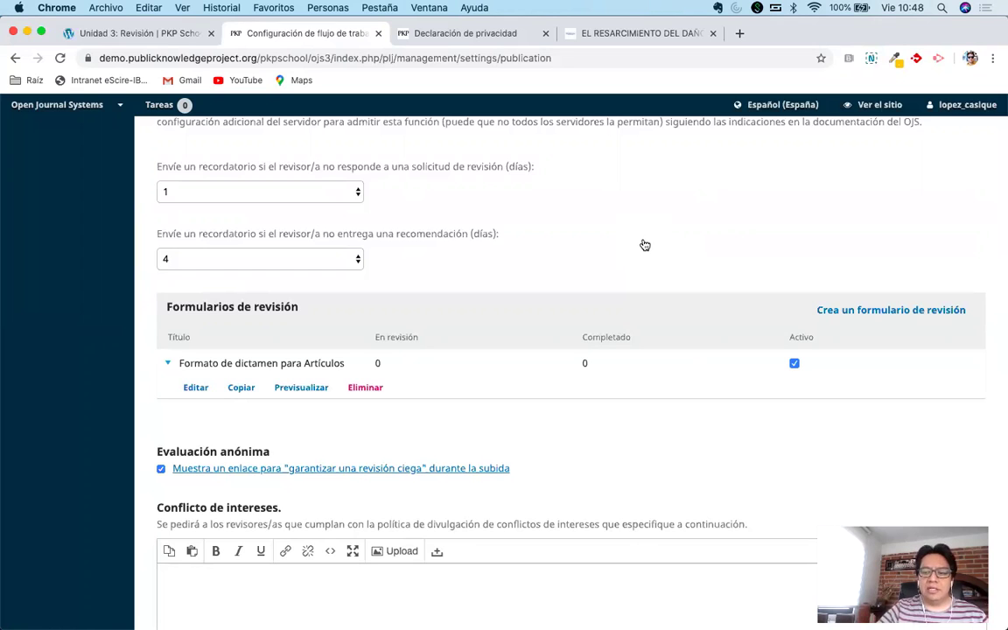
click(299, 386)
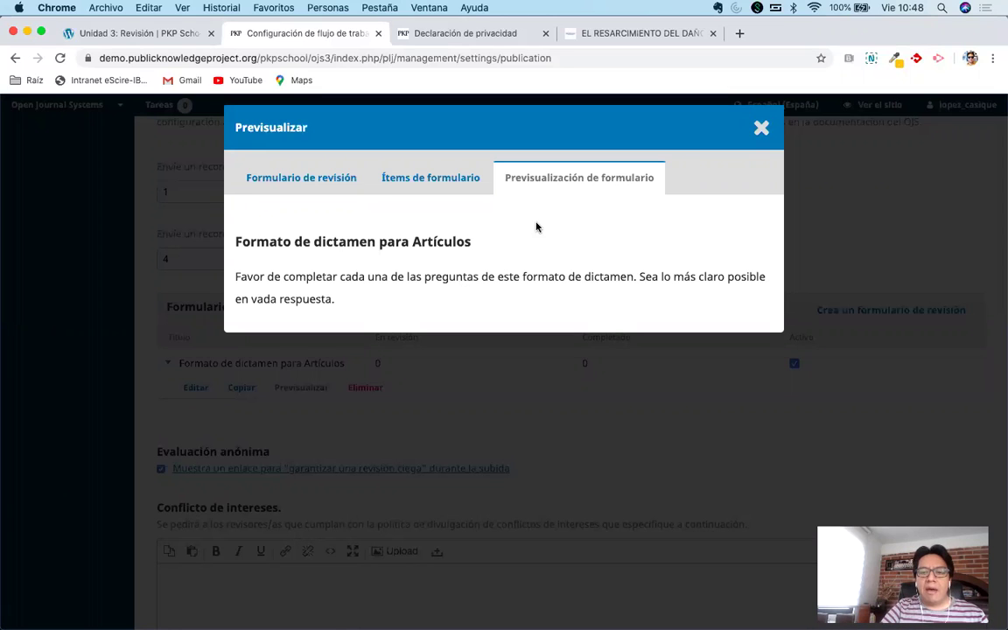
Preview the 'Formato de dictamen para Artículos' form, checking its items, settings and preview tabs.
click(414, 181)
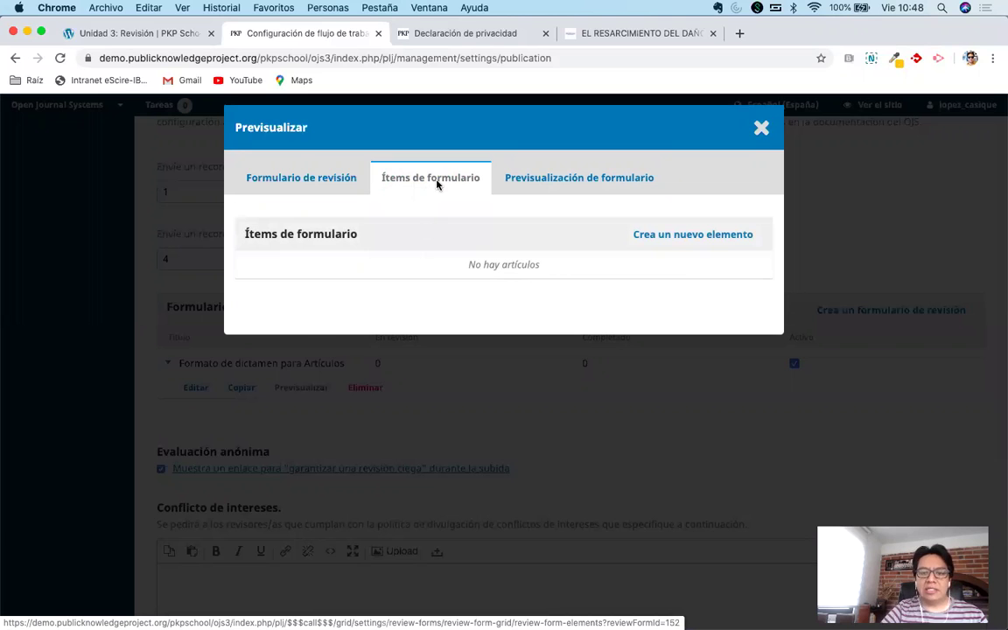
click(288, 181)
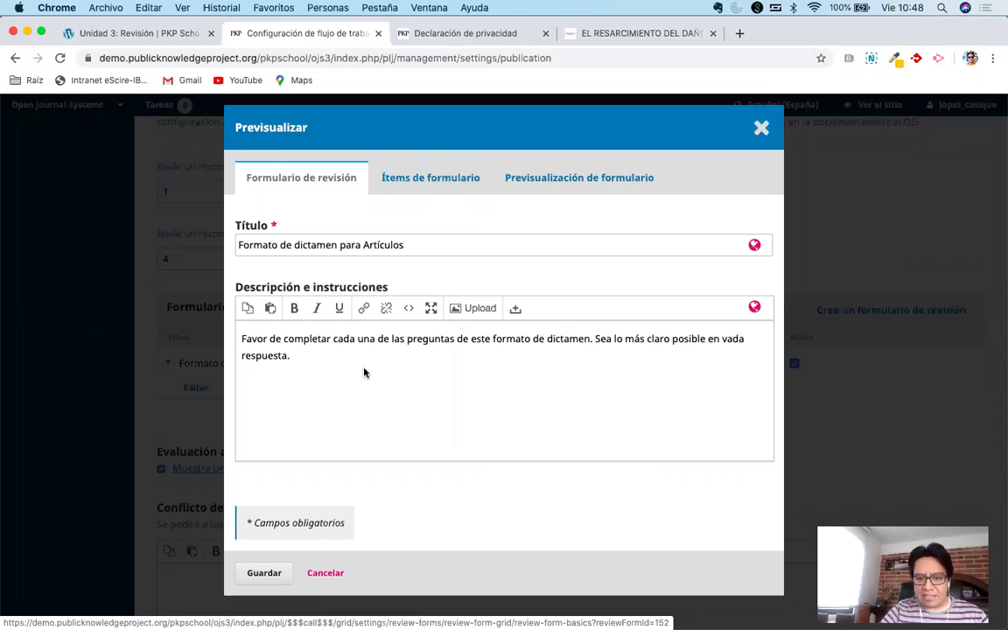
click(428, 185)
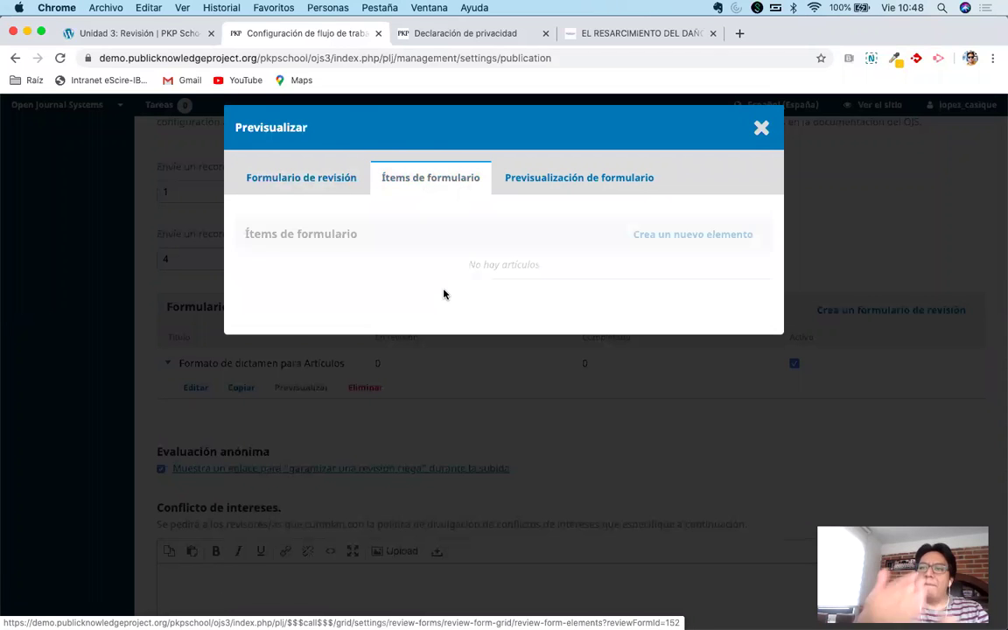
click(576, 187)
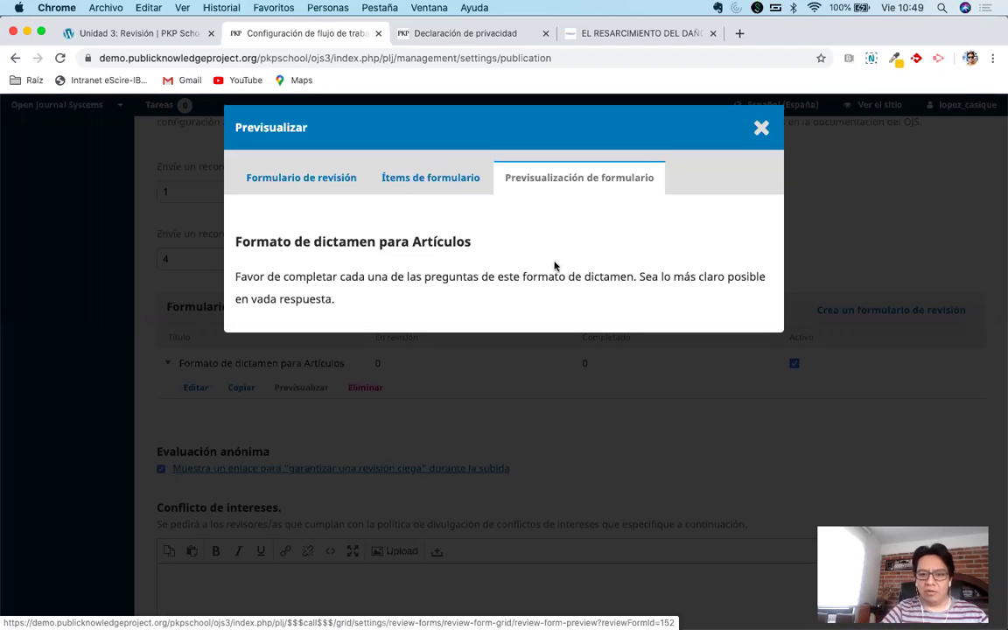
click(411, 181)
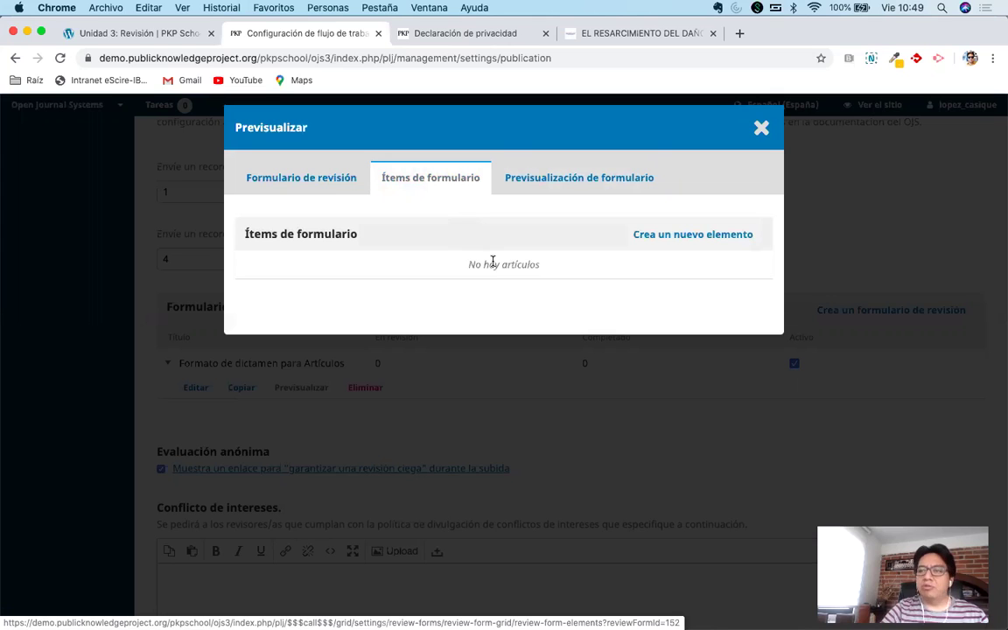
click(693, 236)
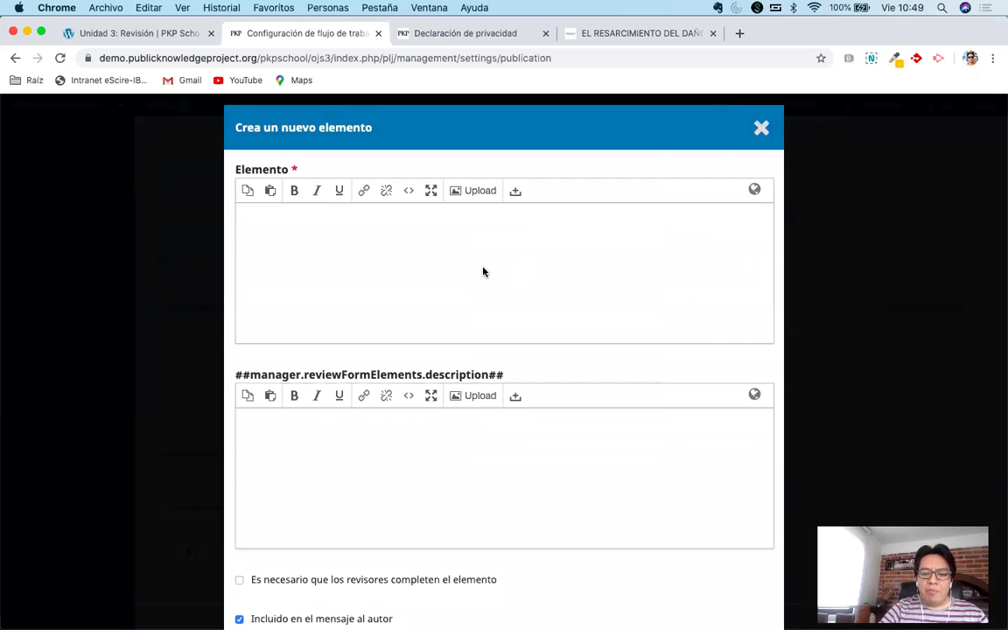
Place the cursor in the new item's Elemento text field and scroll through the empty dialog.
click(488, 264)
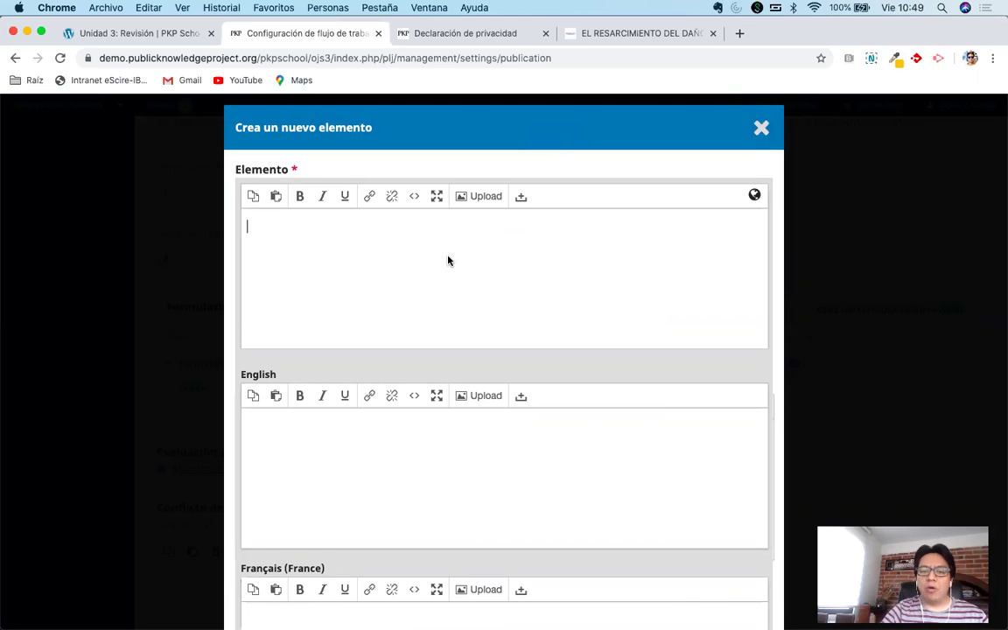
scroll(461, 366, down, 5)
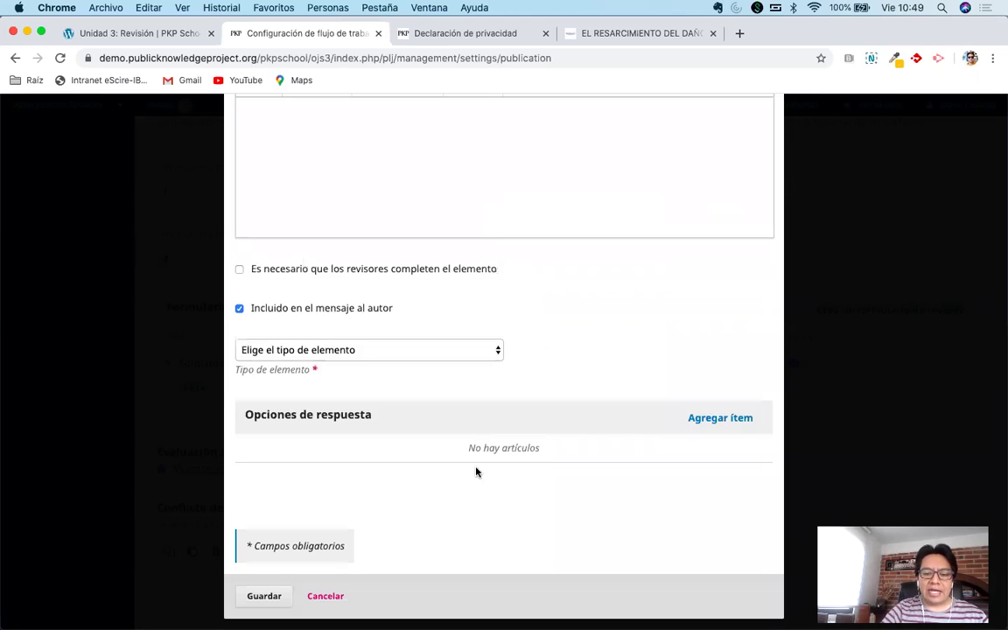
scroll(453, 461, up, 8)
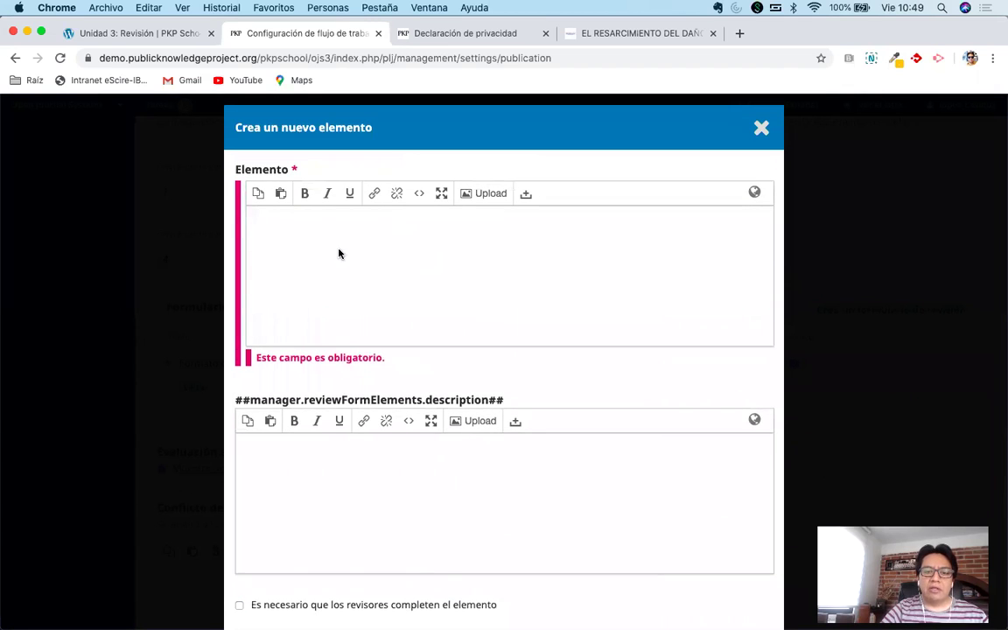
Enter the question '¿En dónde ubica la calidad de este trabajo?' in the Elemento field.
click(342, 250)
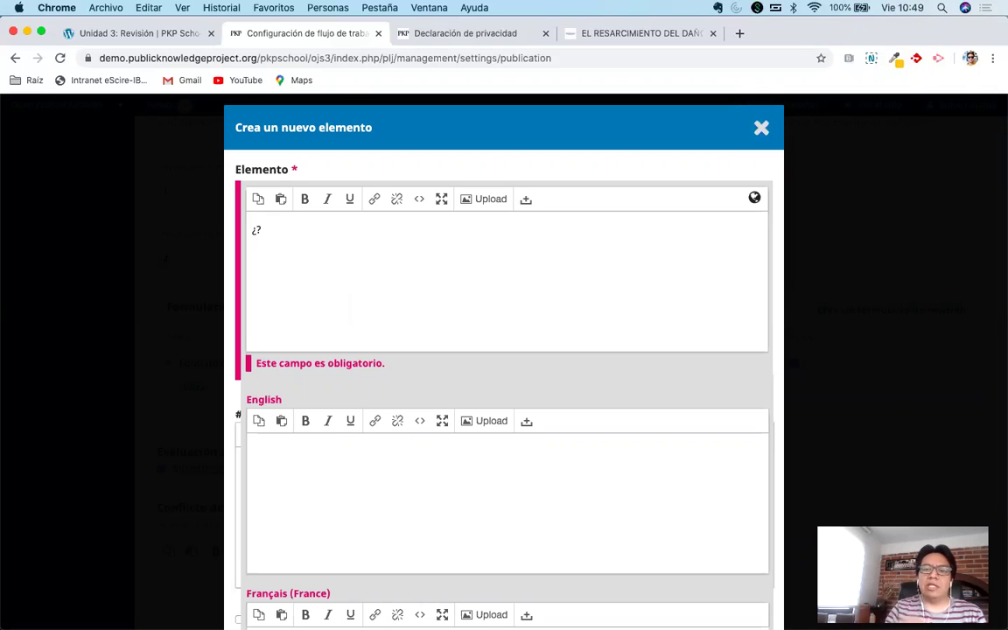
text(?)
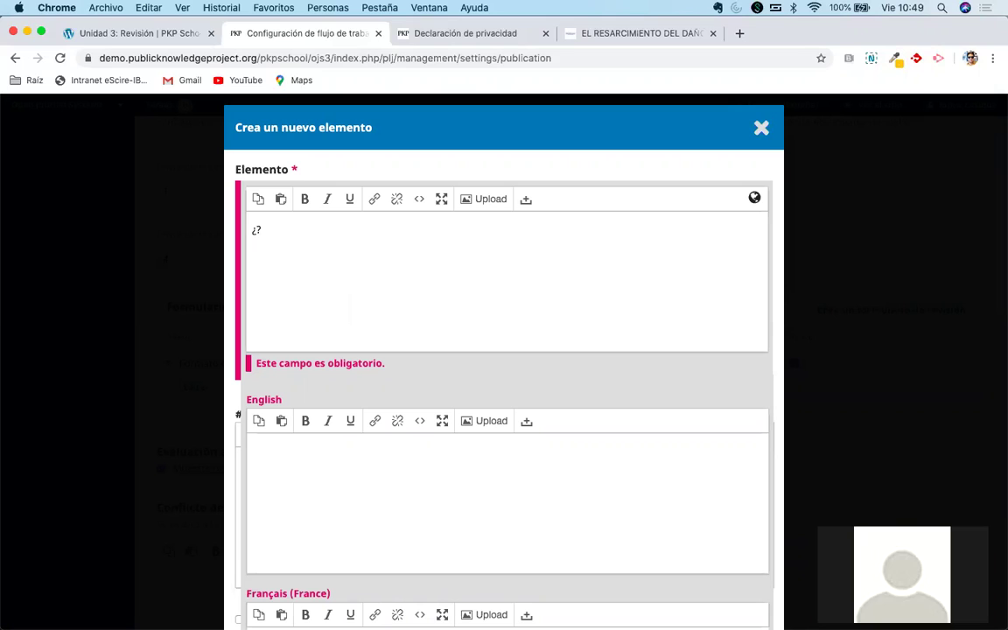
key(BackSpace)
key(BackSpace)
text(¿?)
text(En q)
text(ué por)
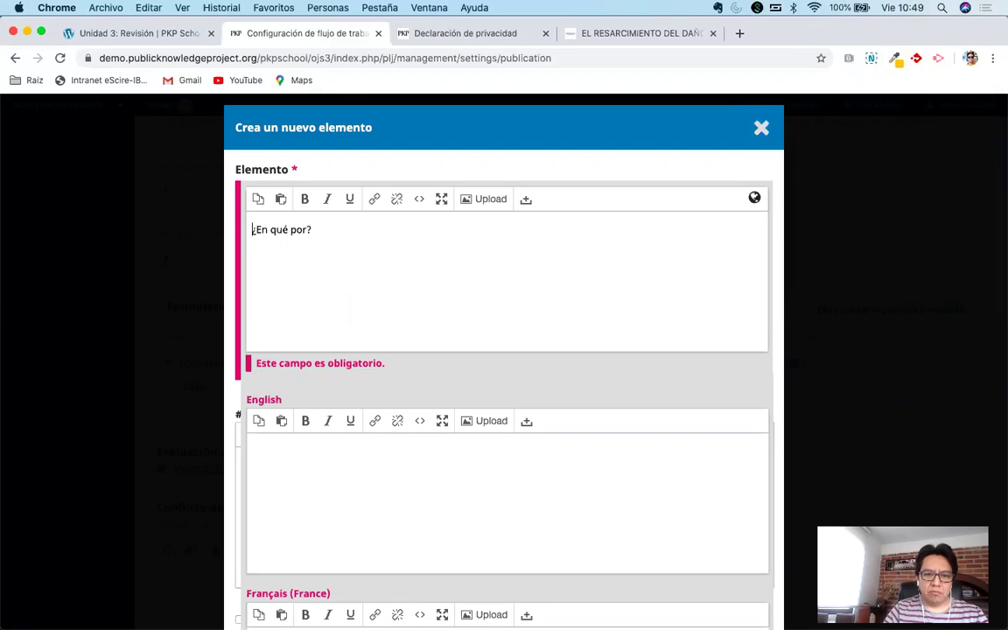
text(ce)
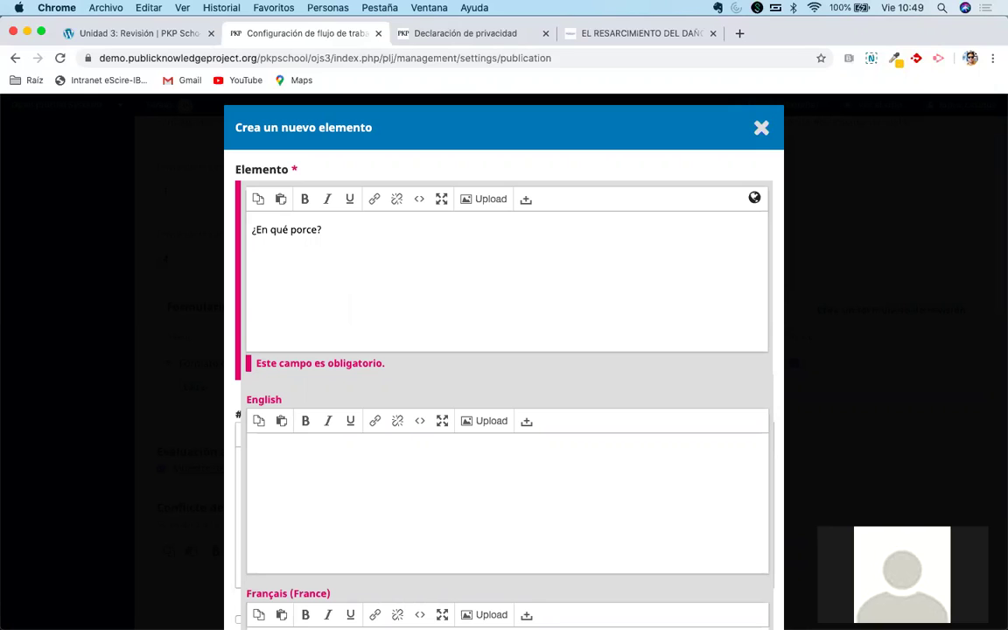
drag(270, 230, 320, 229)
text(dónd)
key(BackSpace)
key(BackSpace)
key(BackSpace)
text(ónde ubica e)
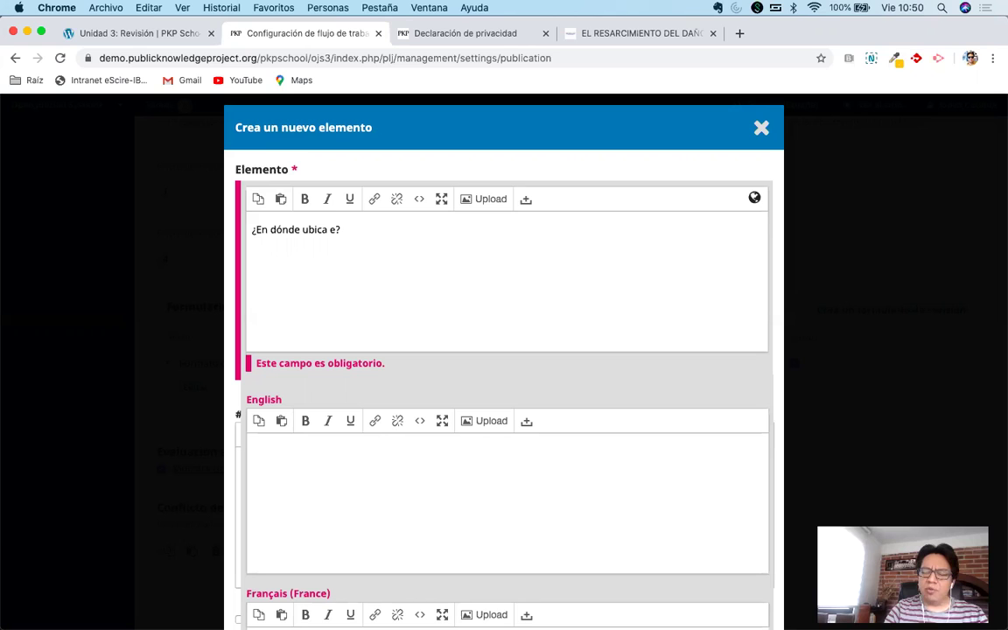
text(l)
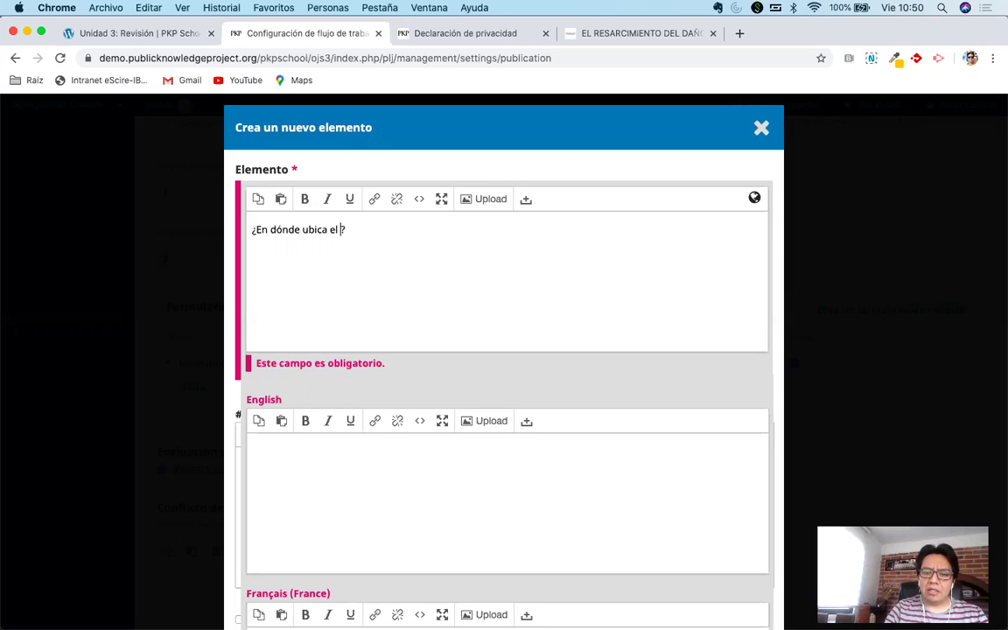
key(BackSpace)
key(BackSpace)
key(BackSpace)
key(BackSpace)
text(la calid)
text(ad de este )
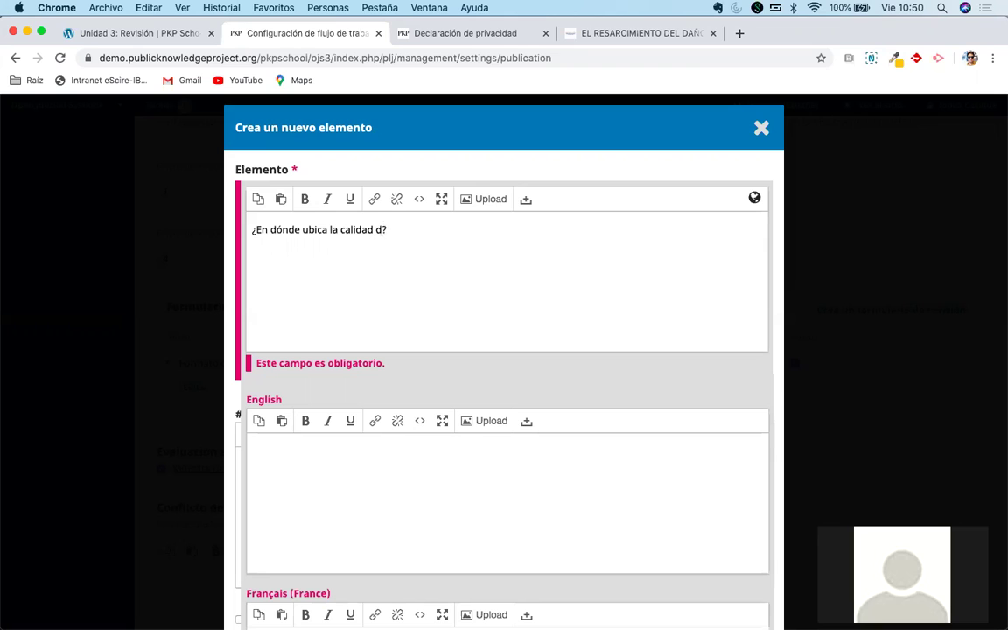
text(trabajo)
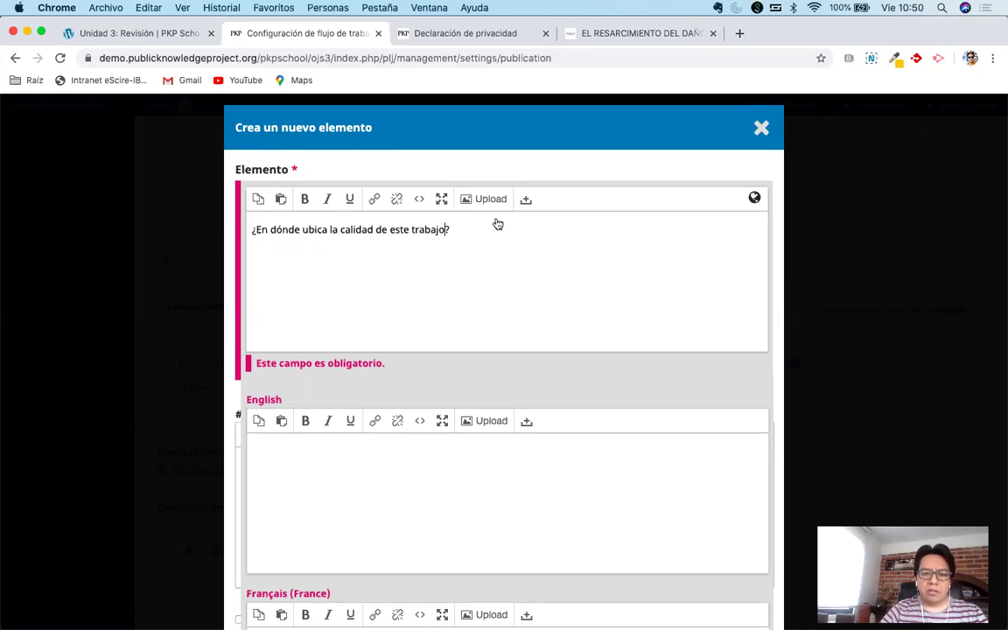
click(550, 154)
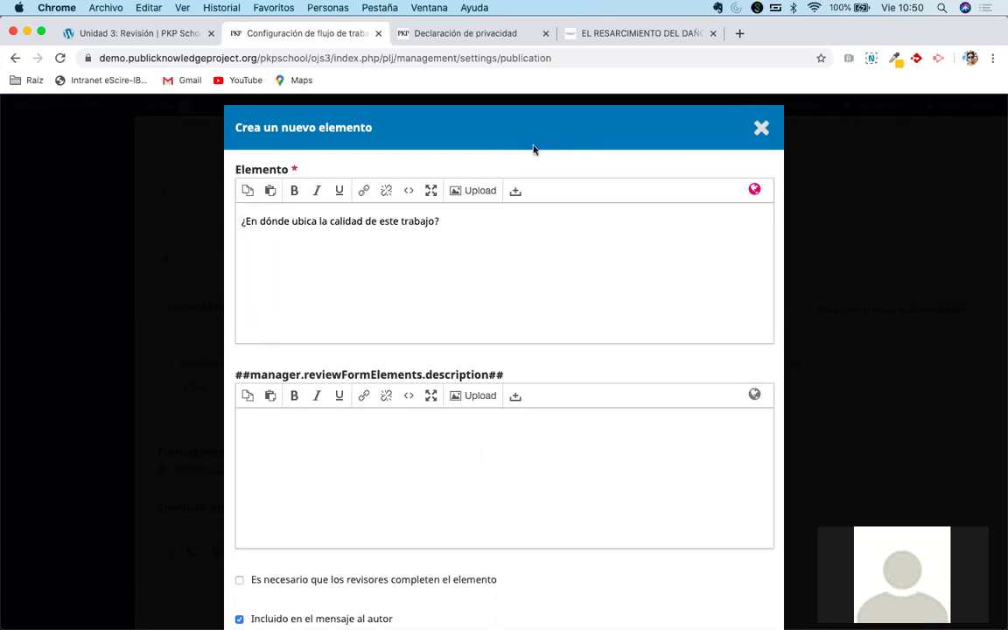
scroll(515, 147, down, 1)
scroll(515, 147, down, 1)
scroll(517, 189, up, 2)
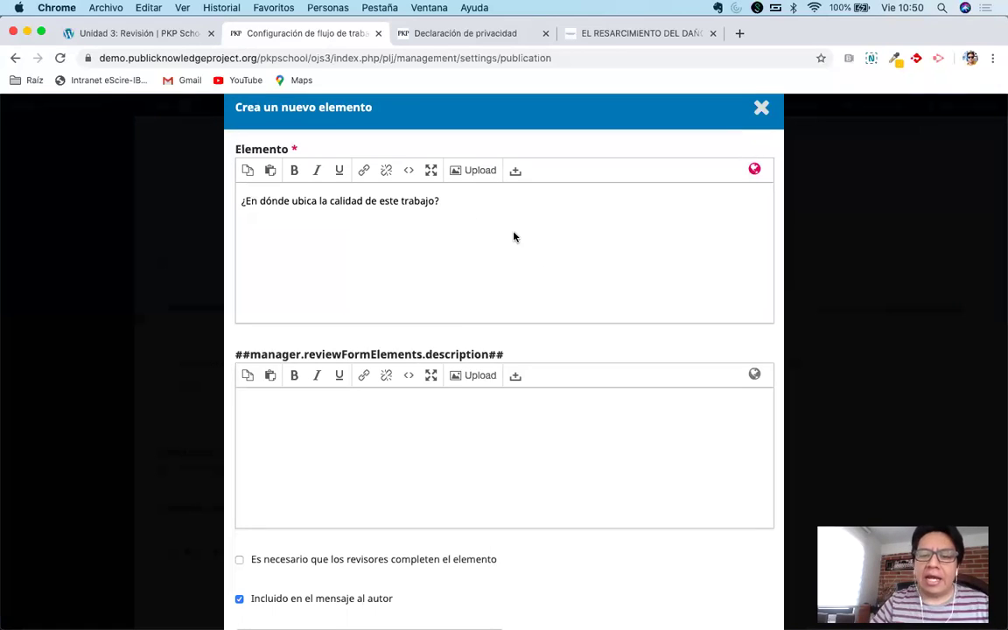
scroll(515, 236, down, 5)
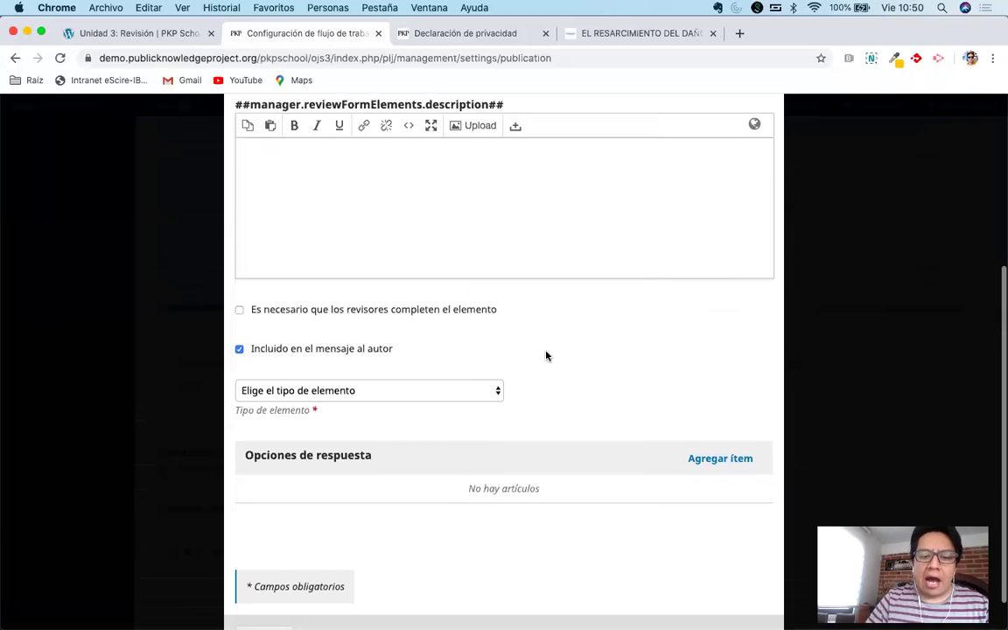
scroll(546, 355, up, 3)
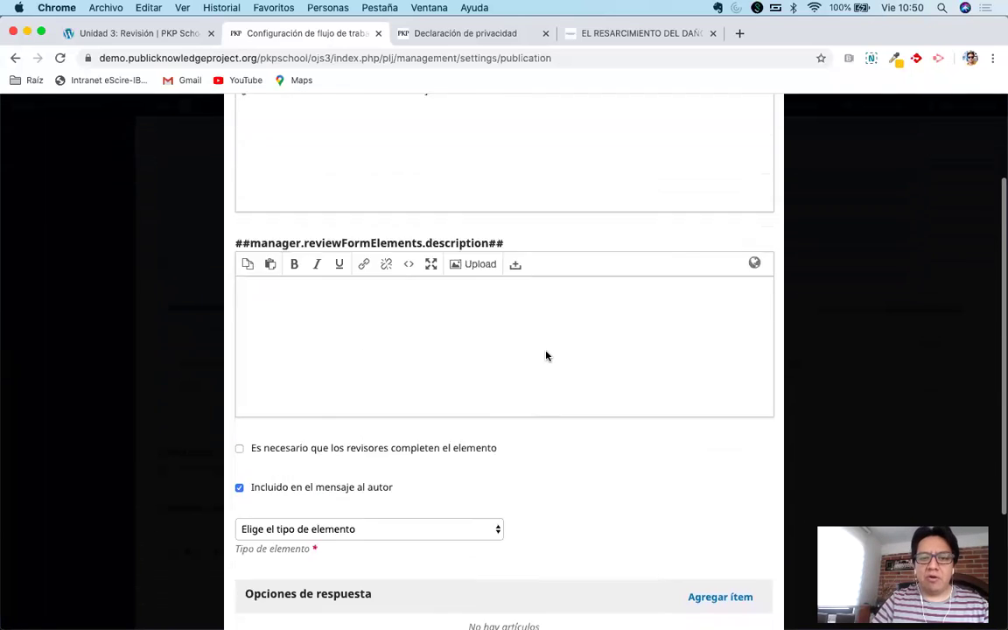
Begin the description with 'Selecciona una de las 3 posibles respuestas, tu selección'.
click(505, 351)
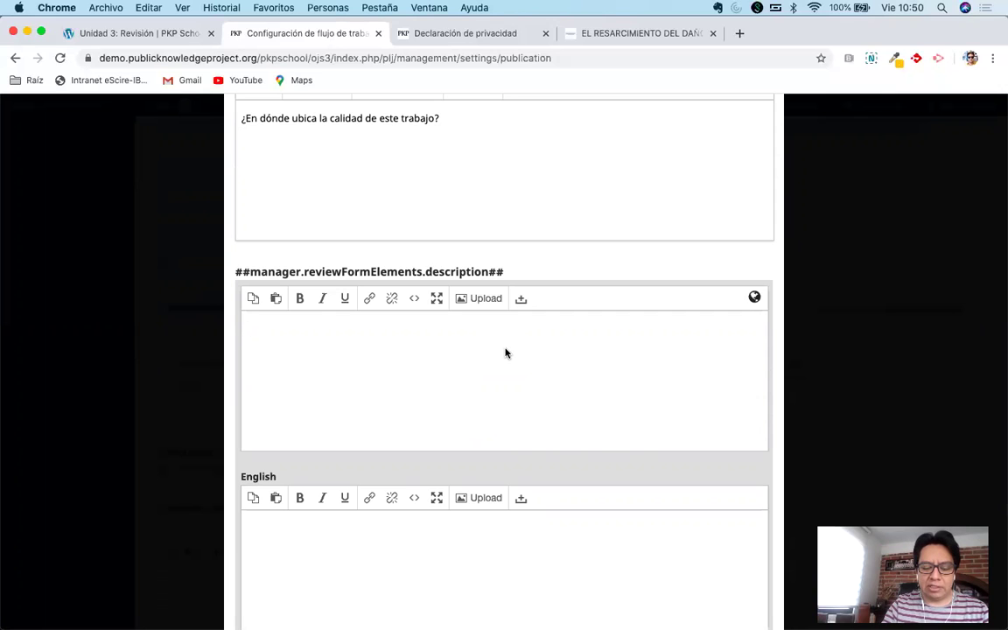
text(Selec)
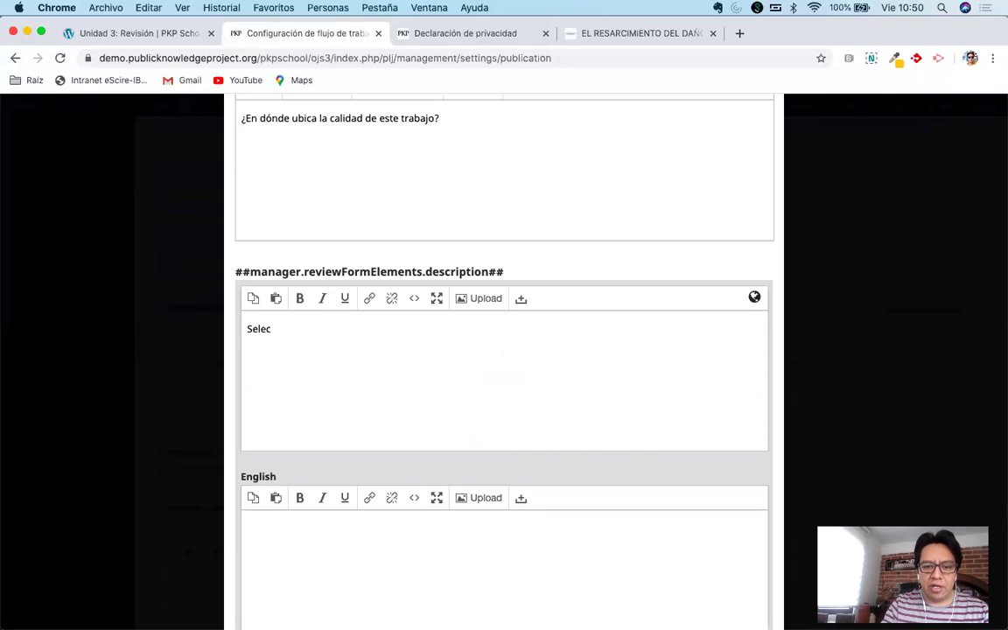
text(ciona una de las 3 p)
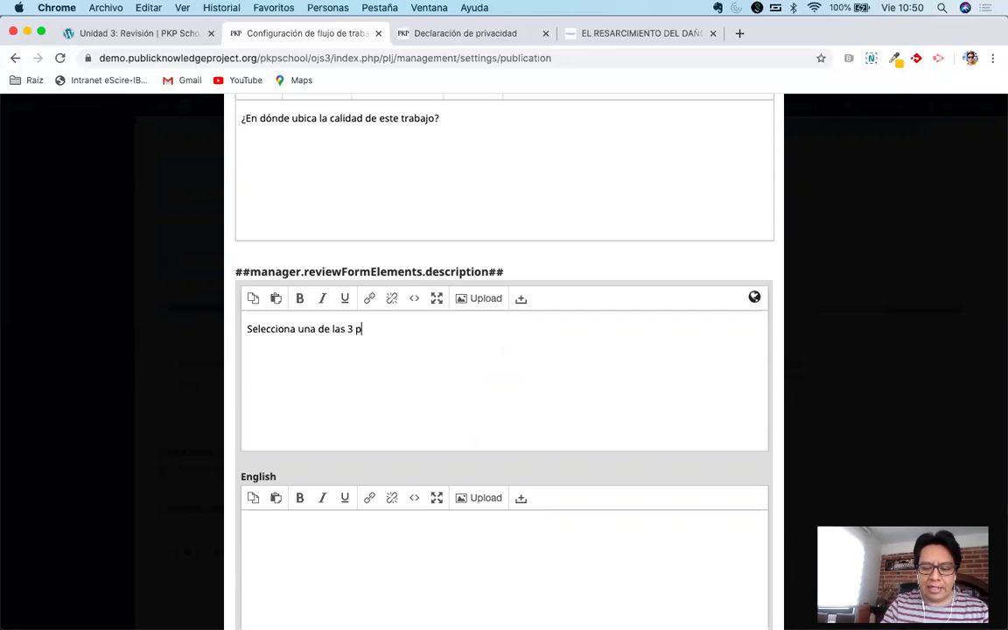
text(osibles respe)
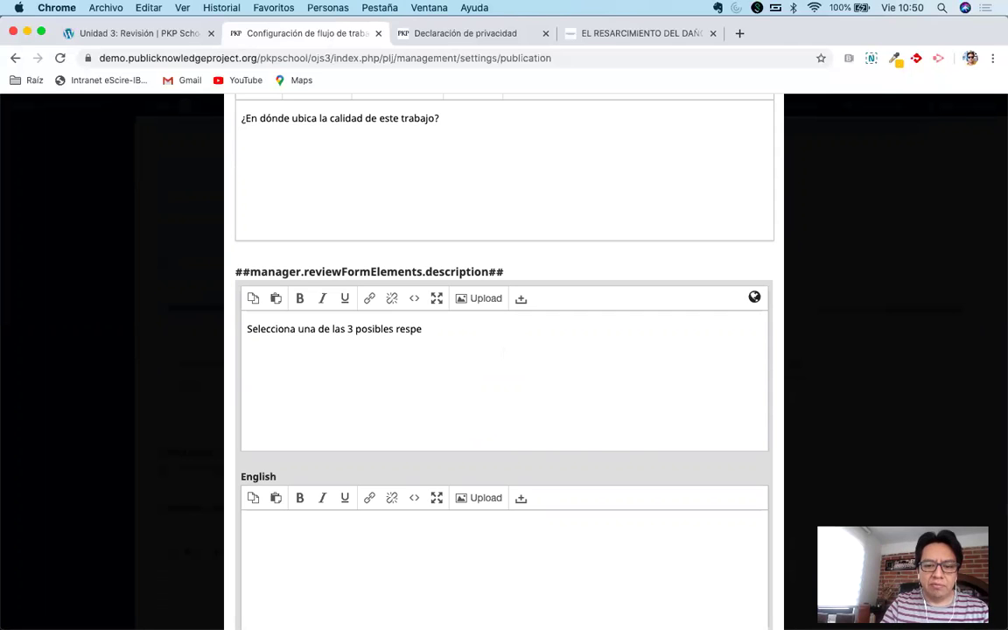
key(BackSpace)
text(uestas, )
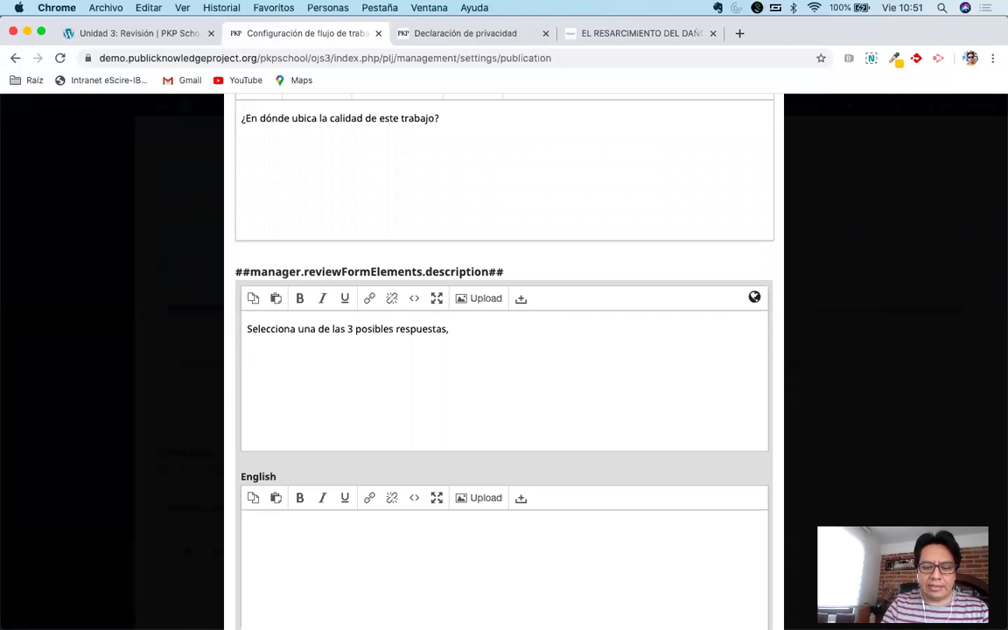
text(la)
key(BackSpace)
key(BackSpace)
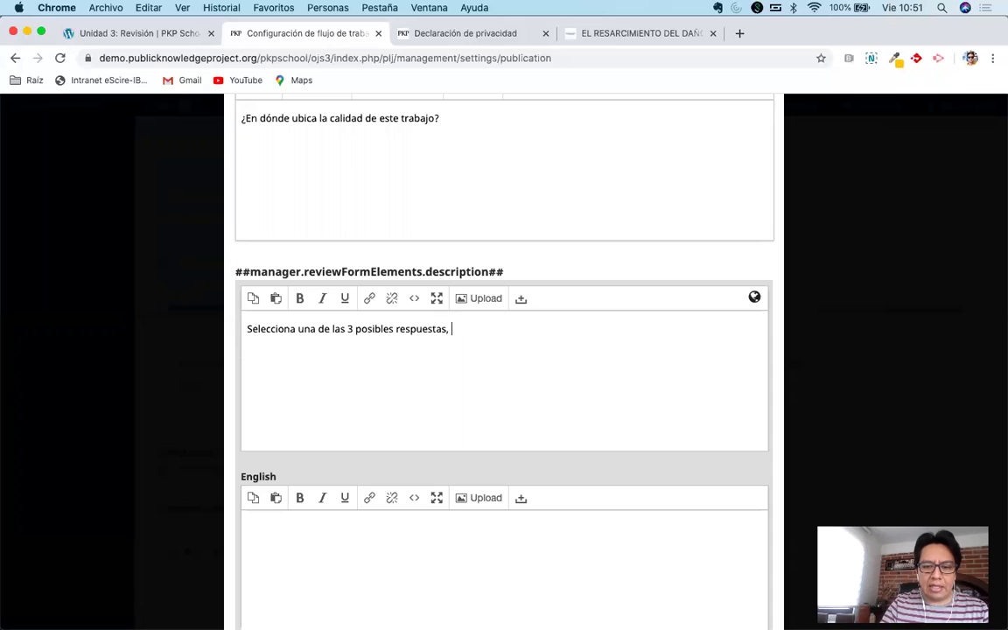
text(tu )
text(selecc)
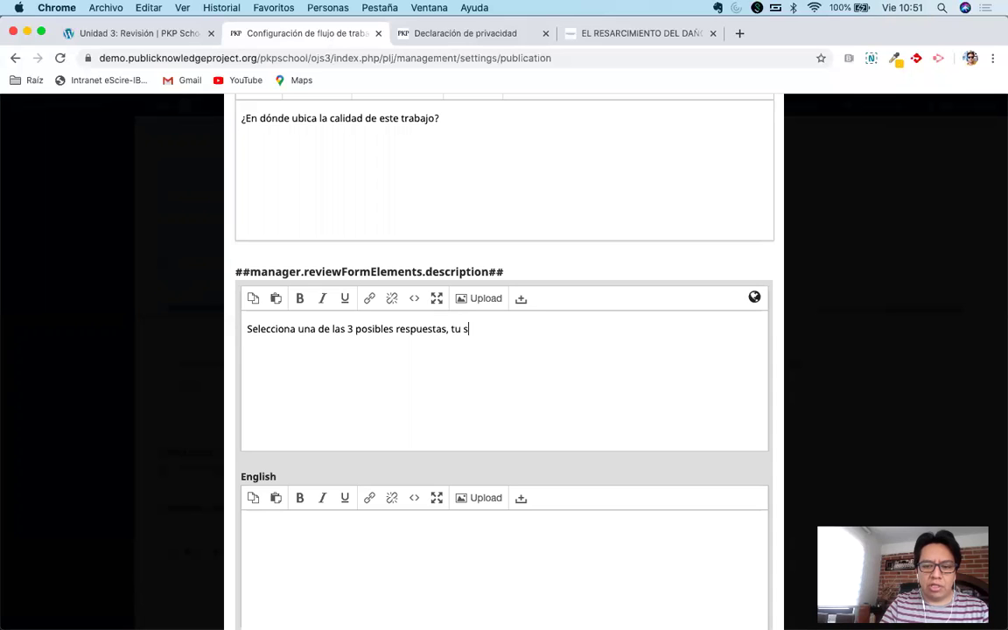
text(ión el)
Finish it with 'indicará de forma general la calidad de la investigación.' and collapse the extra language fields.
key(BackSpace)
key(BackSpace)
text(i)
text(ndicaá)
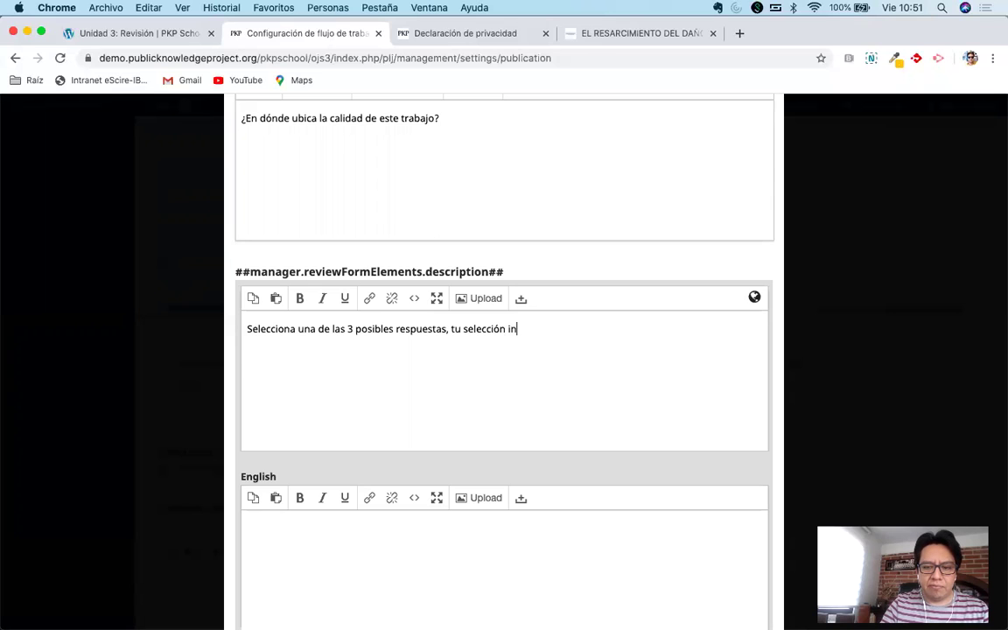
key(BackSpace)
key(BackSpace)
text(ará de)
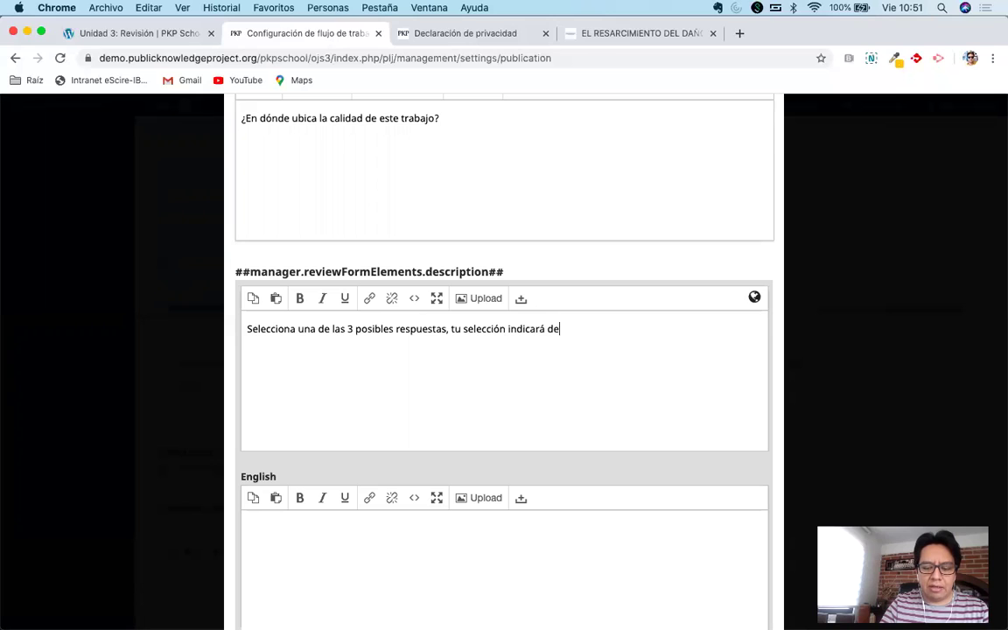
text( forma general la c)
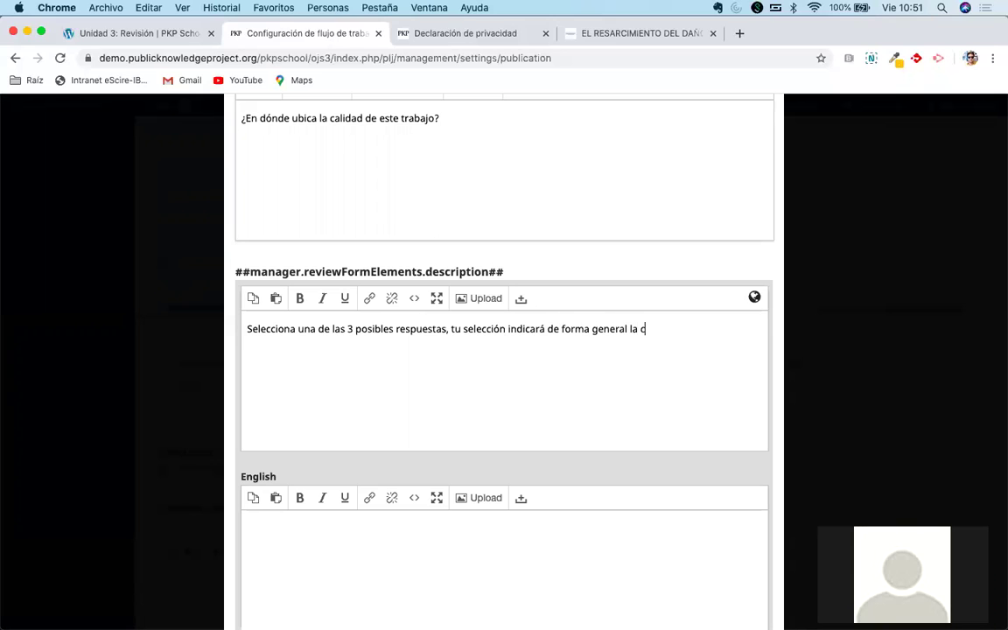
text(alidad. de)
key(BackSpace)
key(BackSpace)
key(BackSpace)
key(BackSpace)
text(de l)
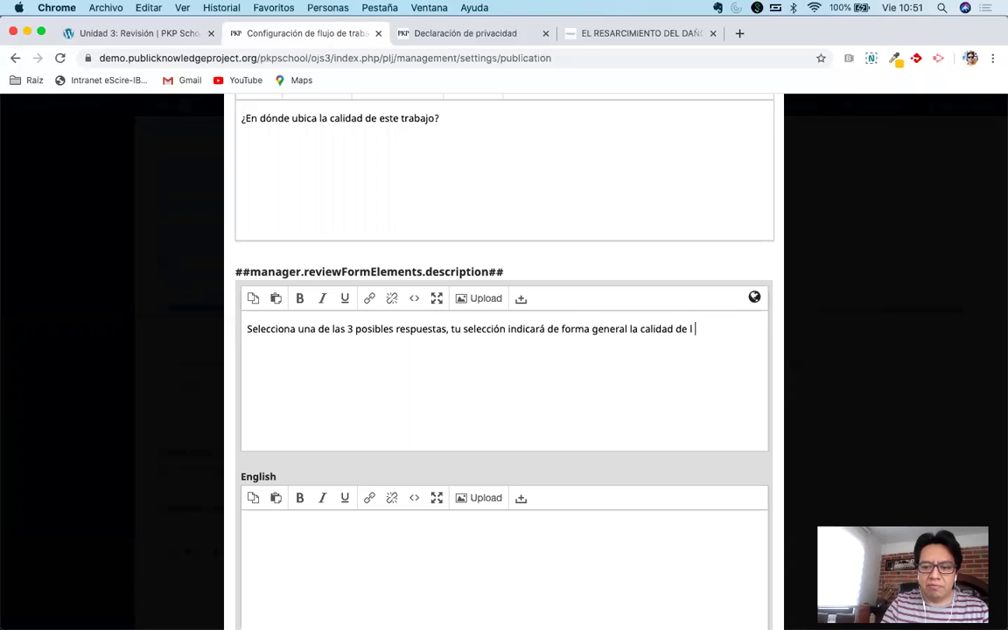
text(a investigació.)
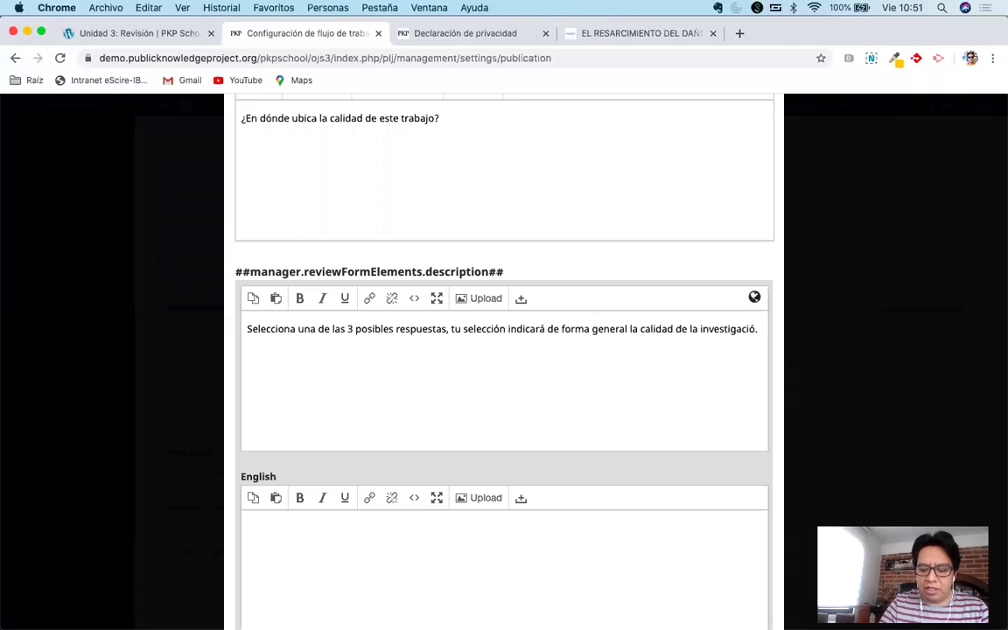
key(Left)
text(n)
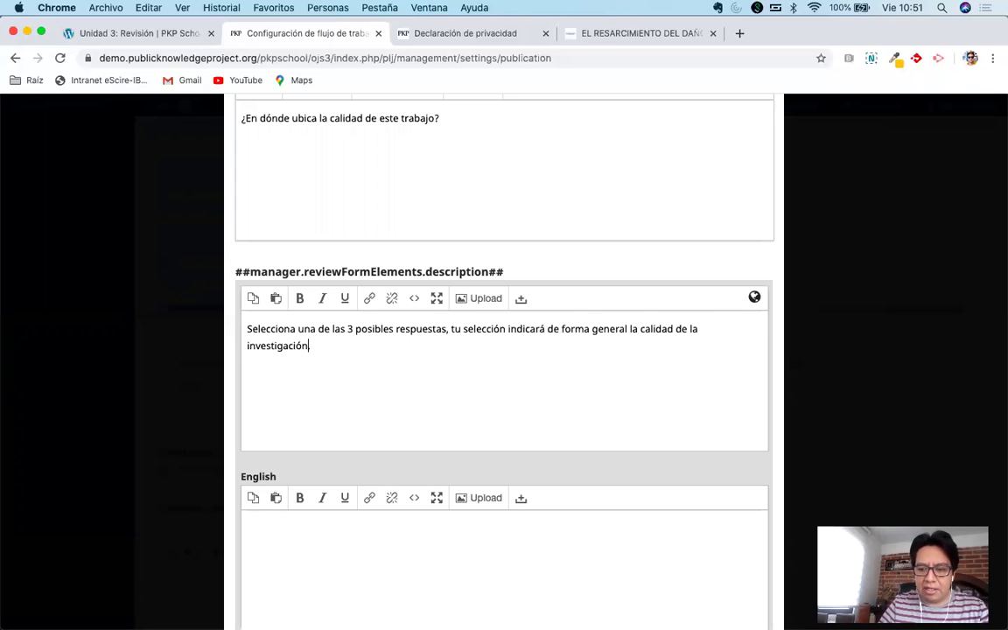
click(576, 193)
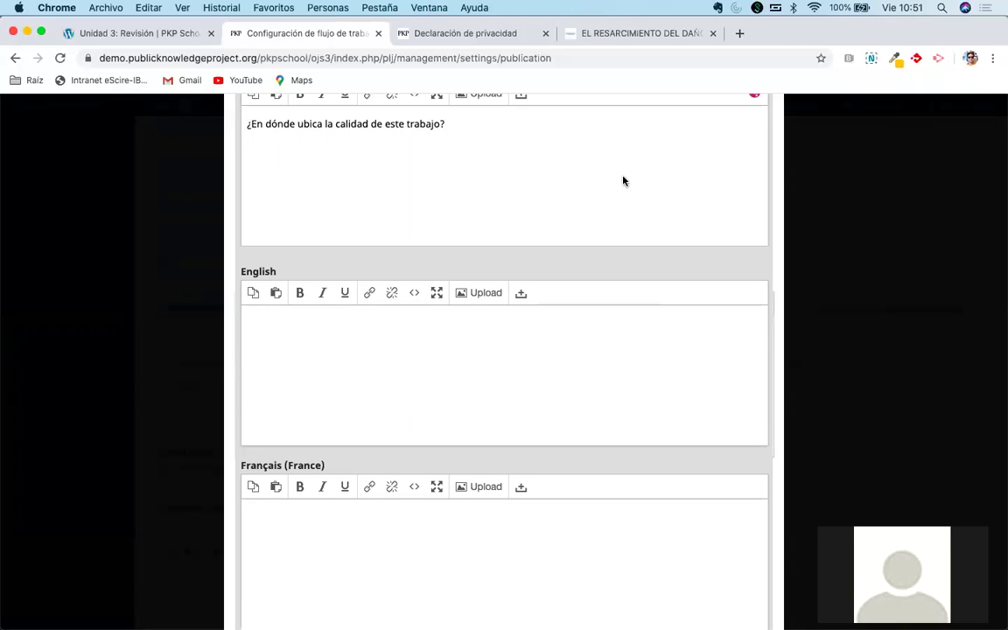
scroll(608, 377, down, 5)
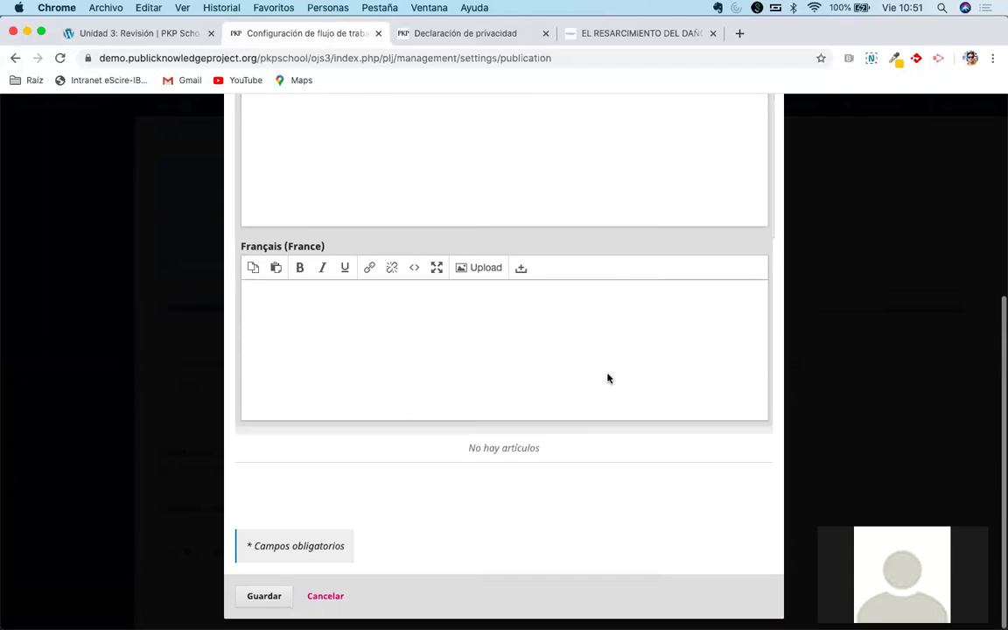
click(548, 495)
Tick 'Es necesario que los revisores completen el elemento' and keep 'Incluido en el mensaje al autor' checked.
scroll(578, 341, up, 7)
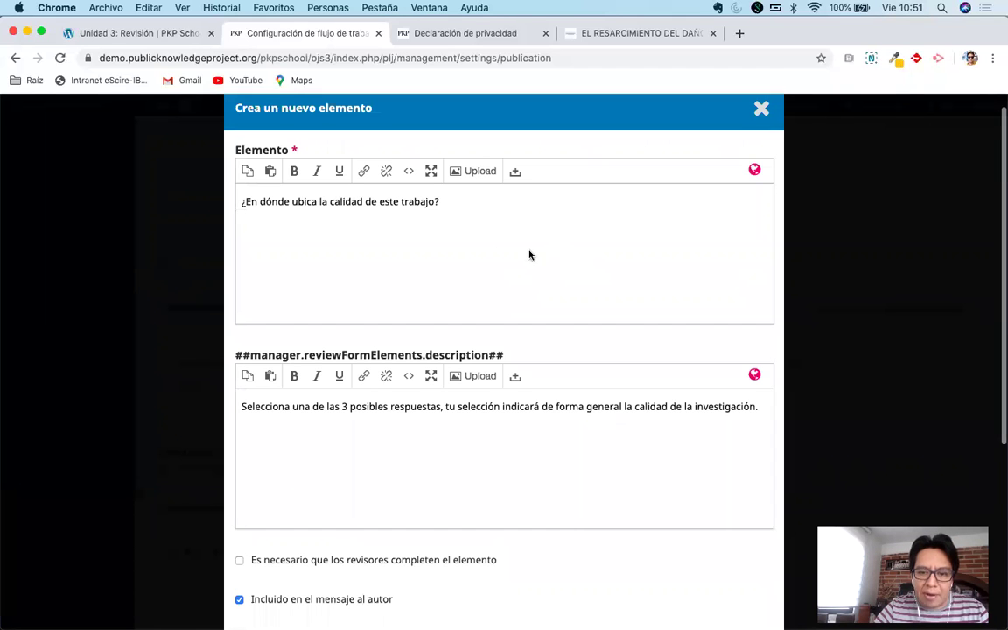
scroll(517, 446, down, 5)
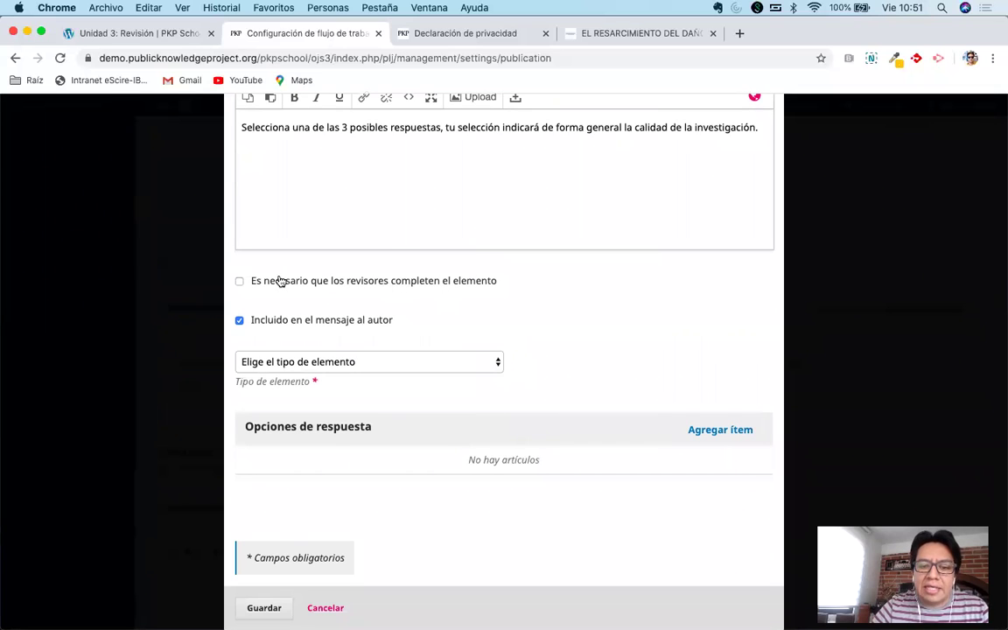
click(329, 284)
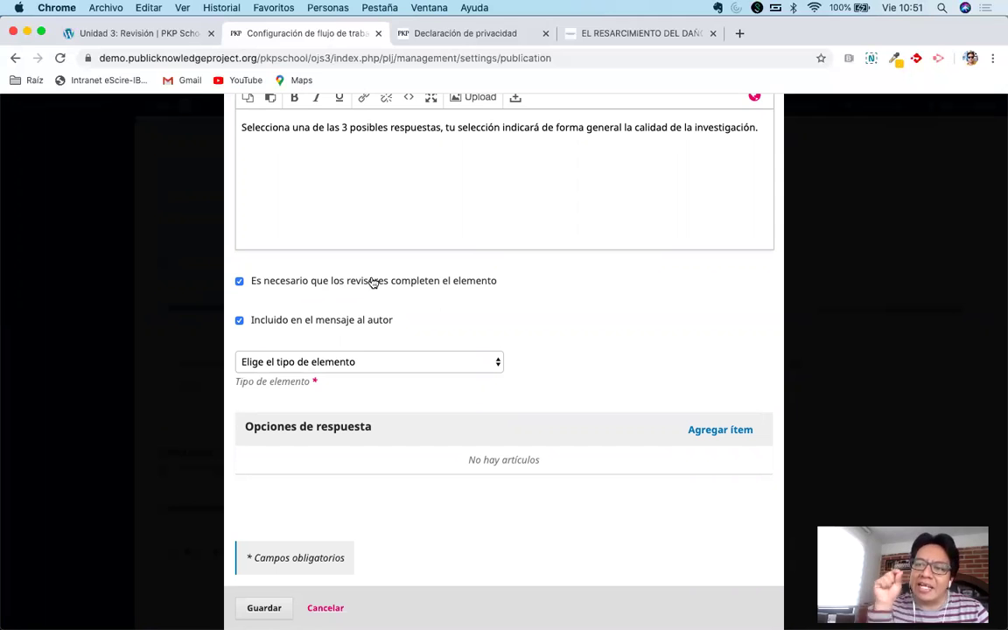
click(373, 281)
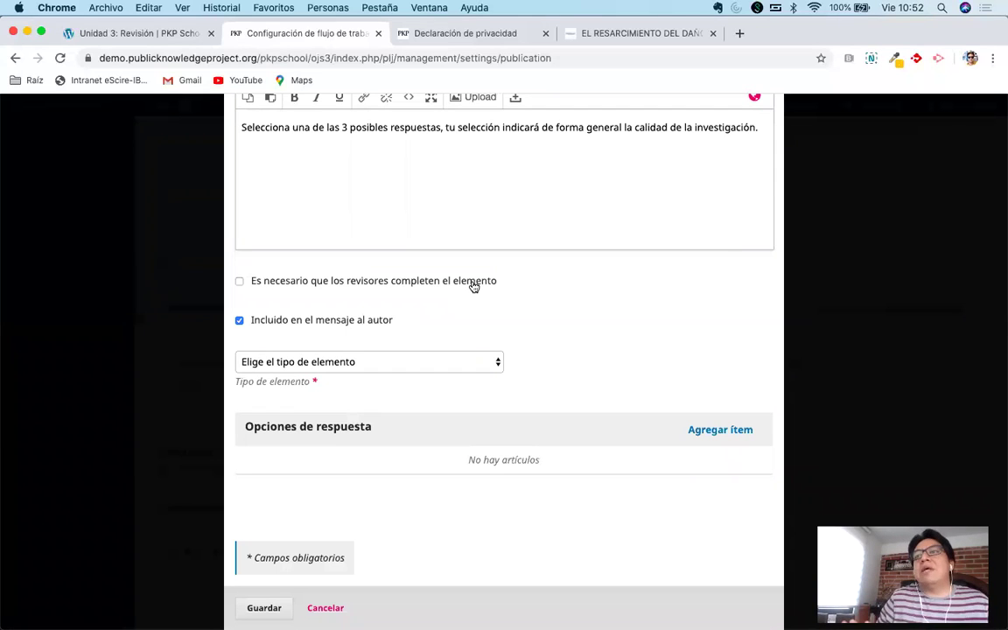
click(457, 284)
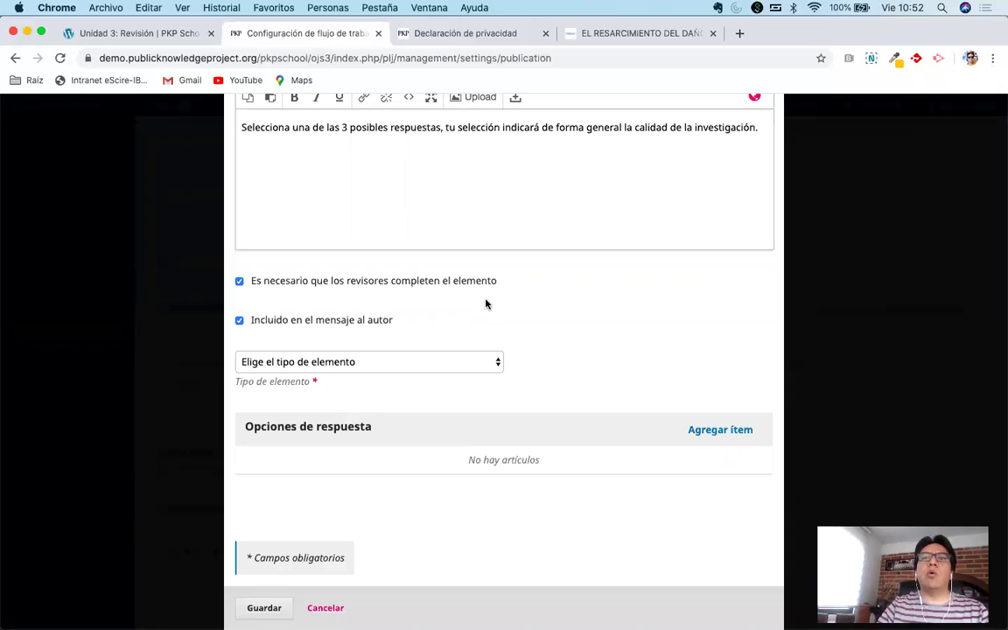
click(287, 322)
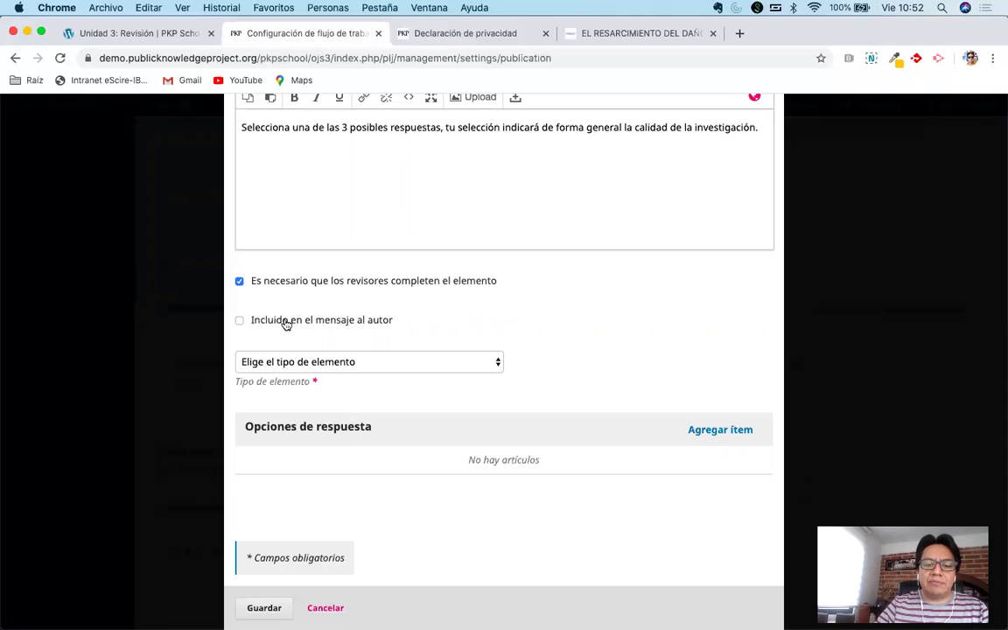
scroll(354, 317, up, 1)
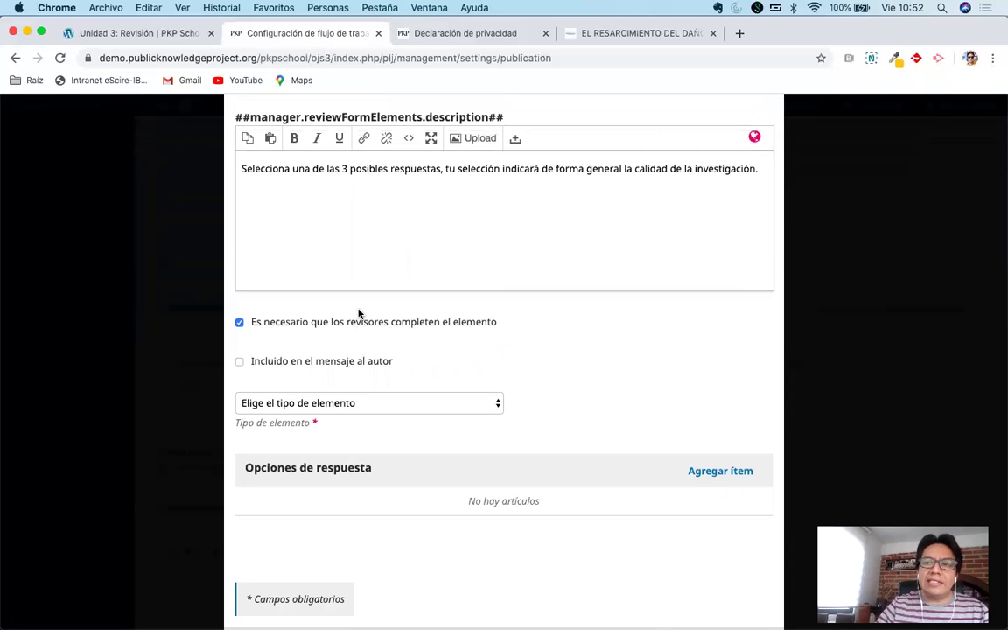
click(279, 361)
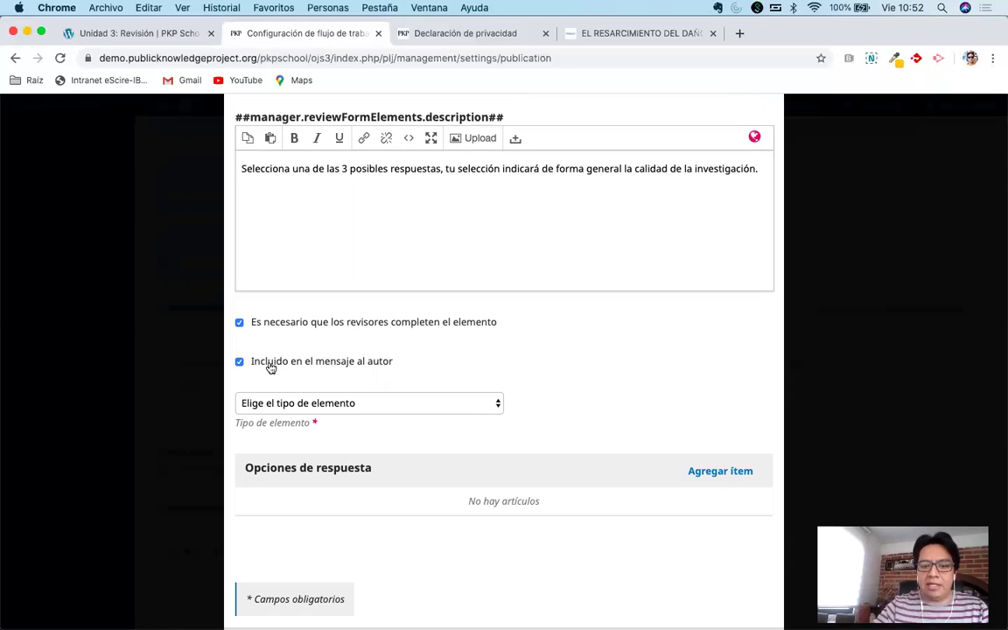
click(271, 368)
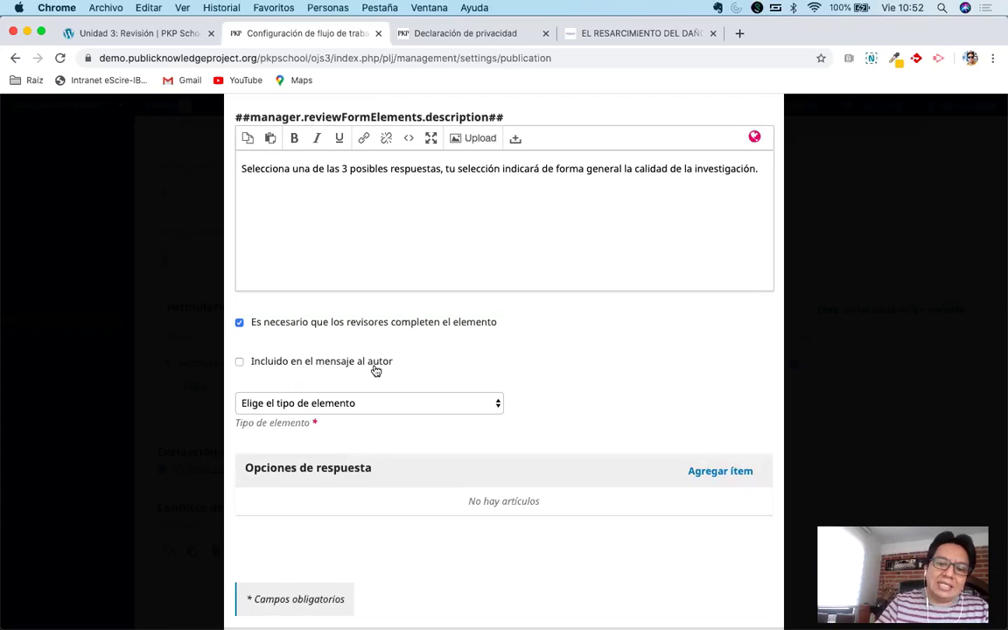
click(378, 367)
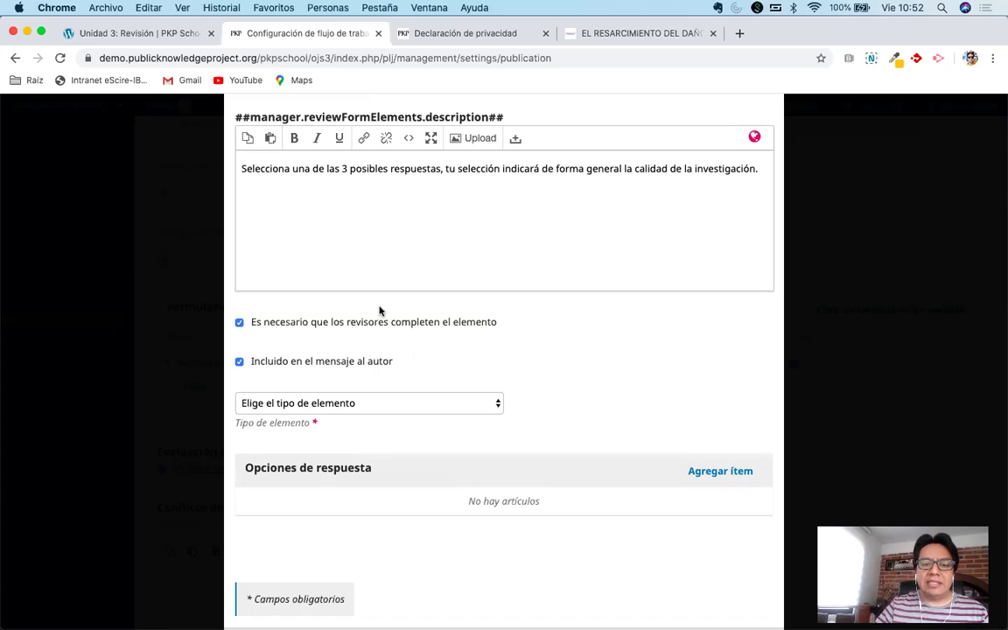
scroll(379, 310, up, 3)
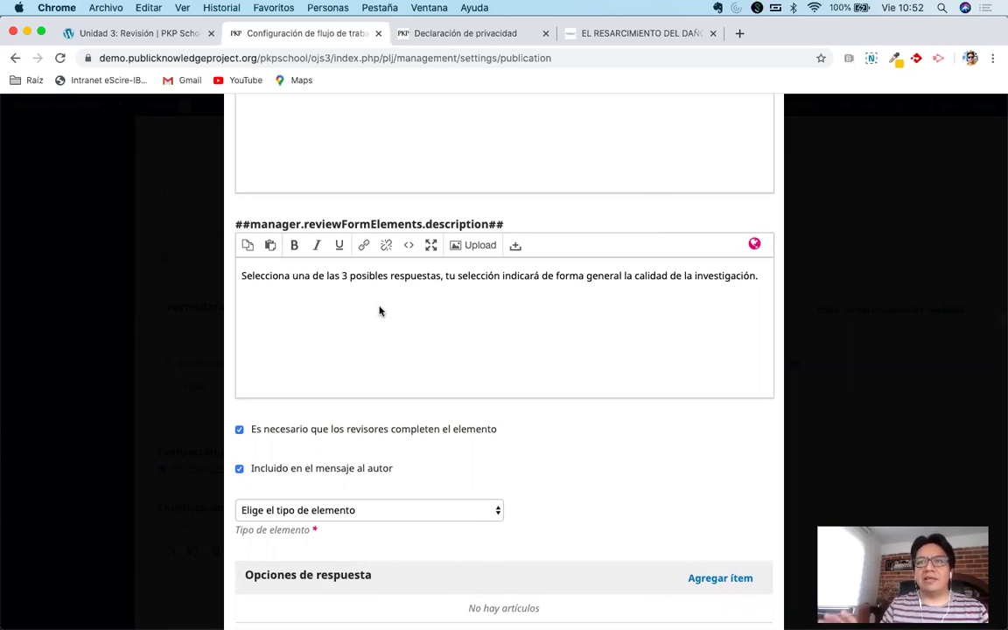
scroll(380, 311, up, 1)
scroll(380, 311, down, 3)
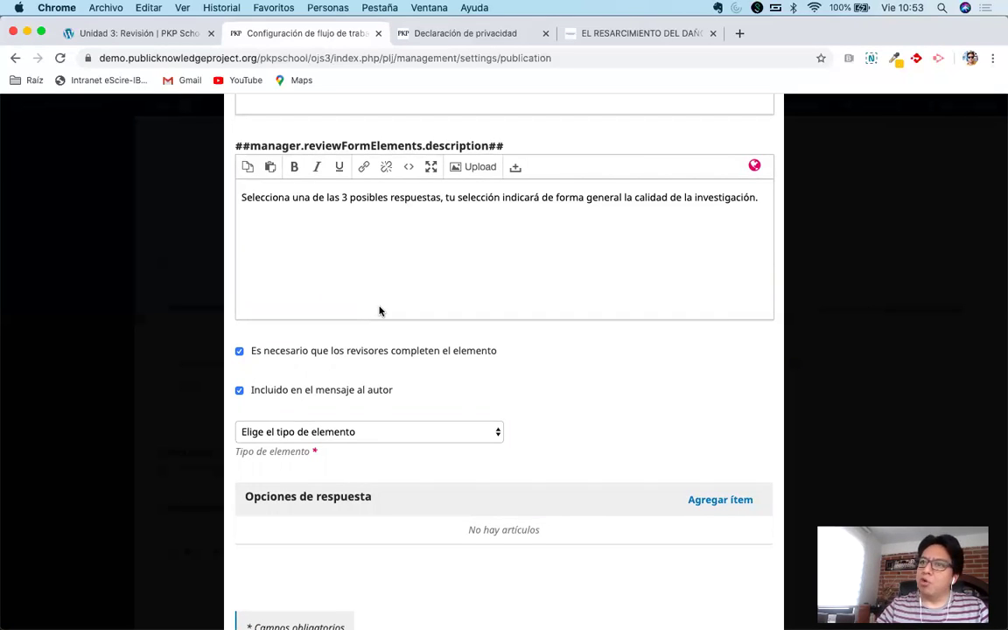
scroll(488, 288, up, 1)
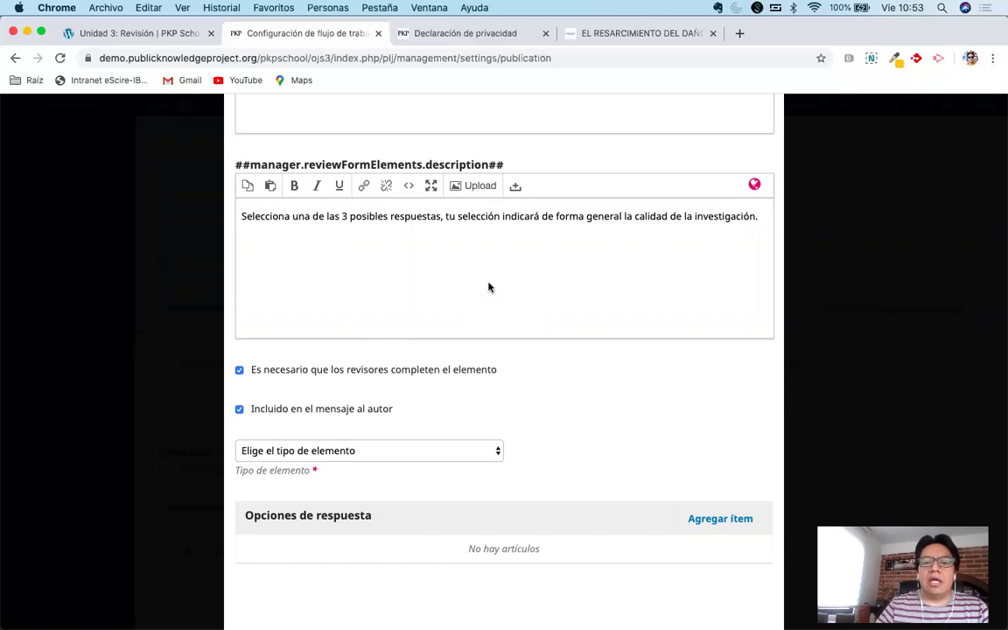
scroll(488, 288, down, 3)
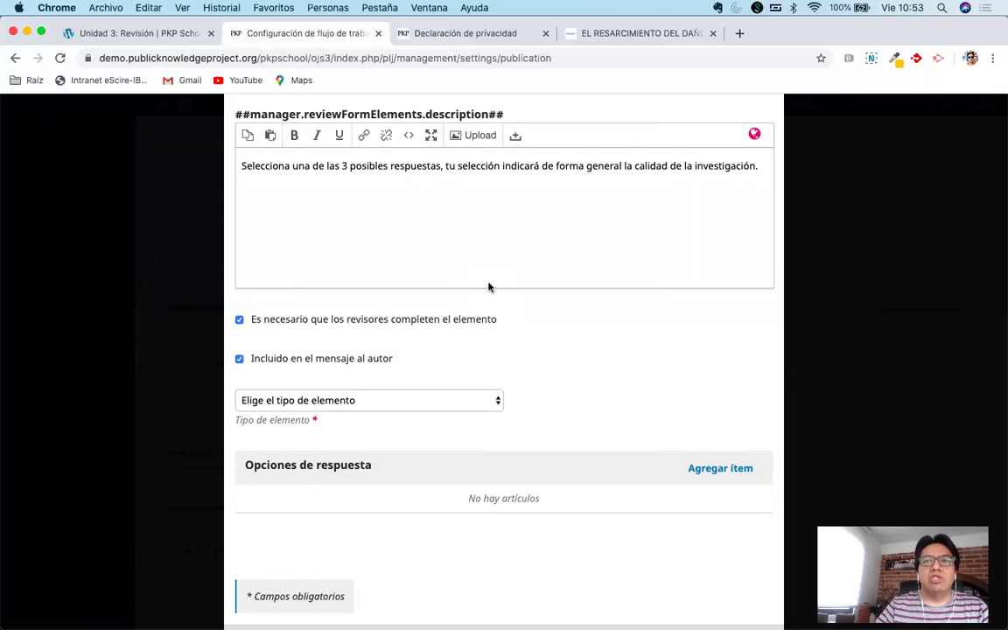
scroll(488, 288, up, 3)
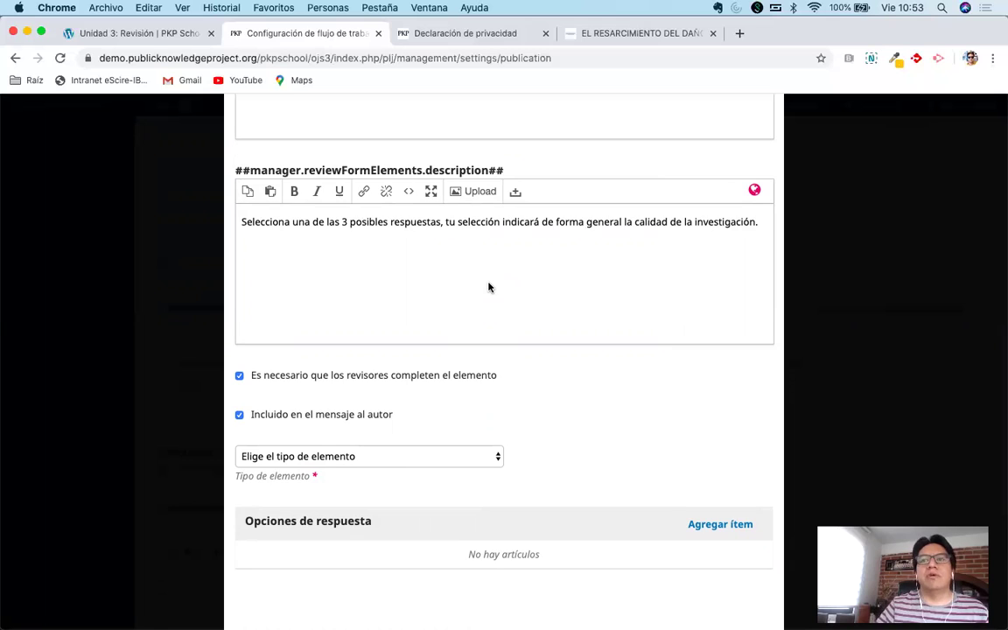
scroll(488, 288, down, 3)
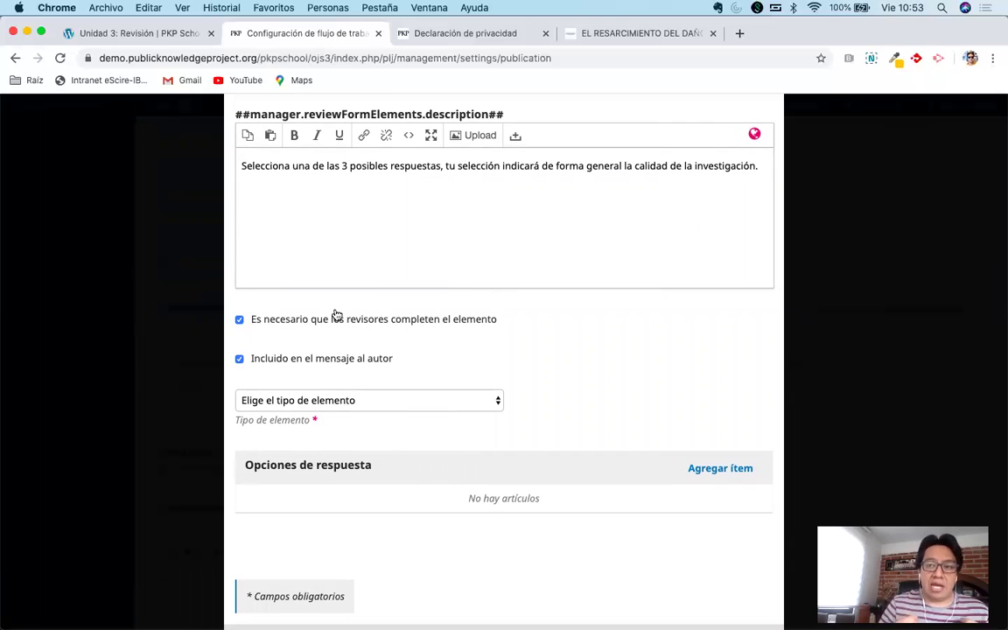
click(286, 359)
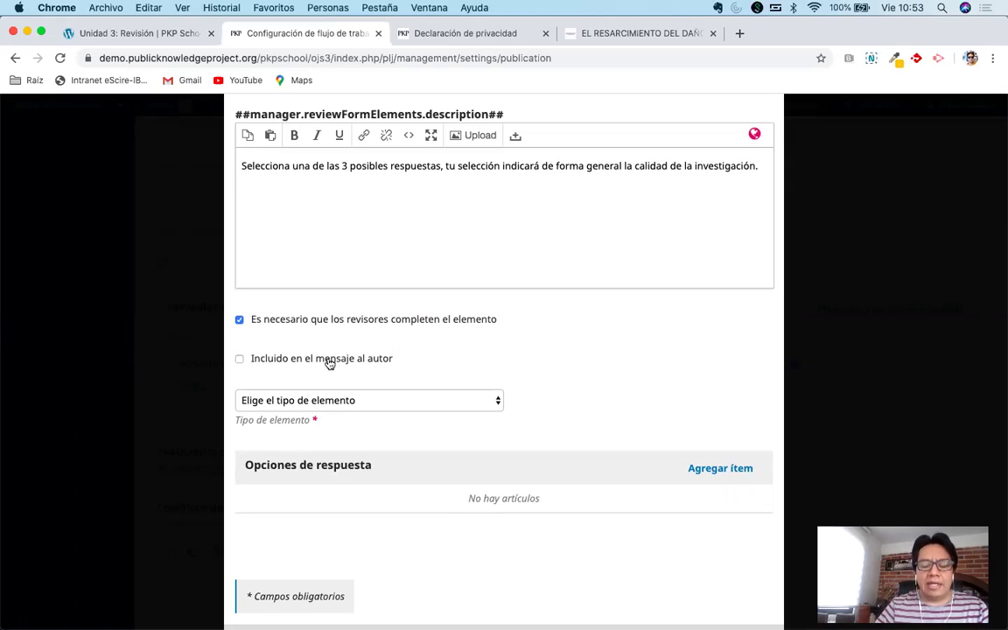
click(329, 361)
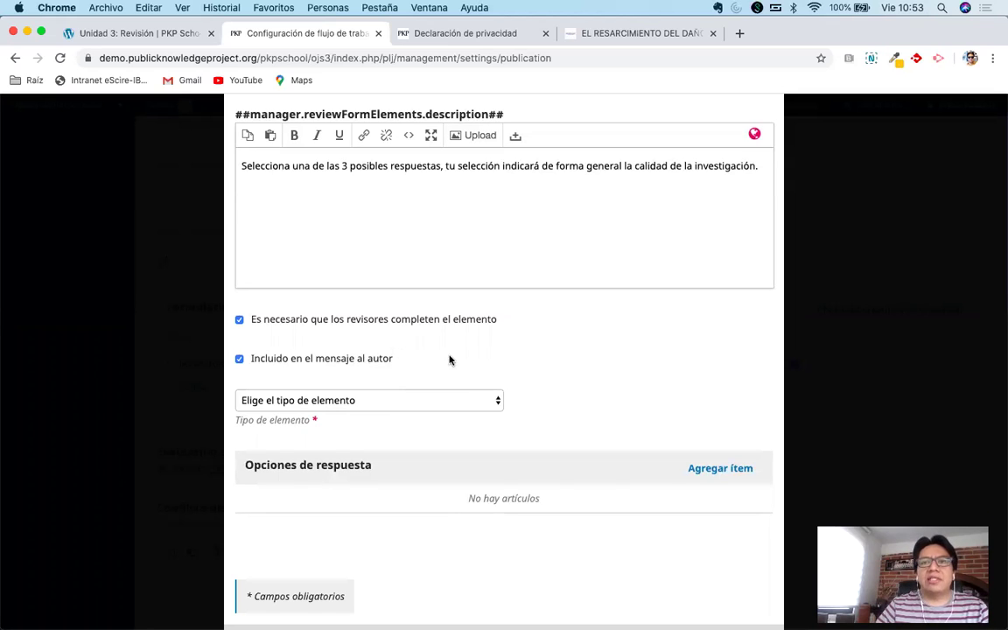
scroll(532, 328, up, 2)
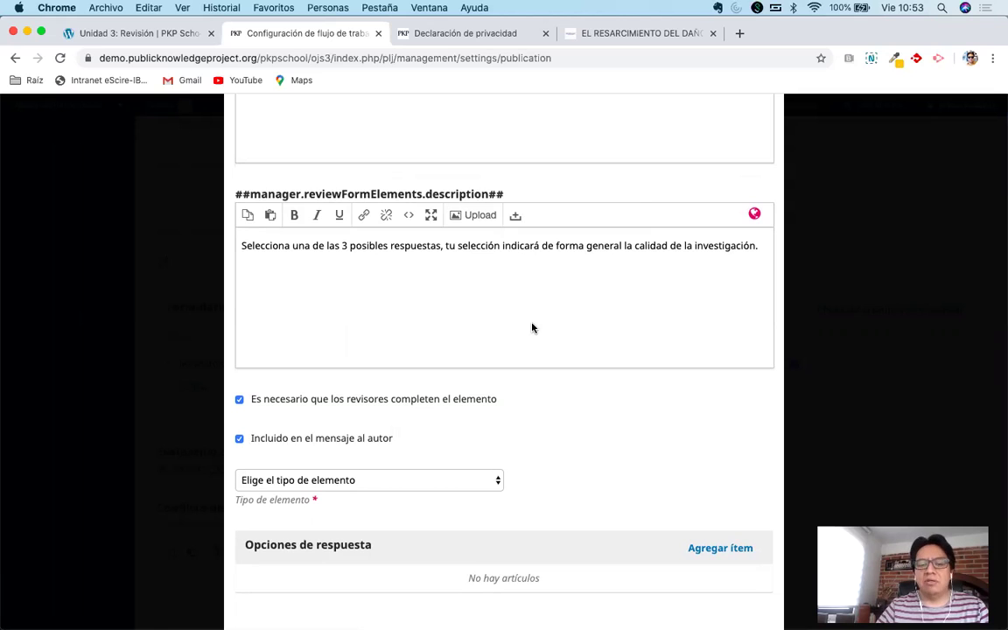
click(288, 443)
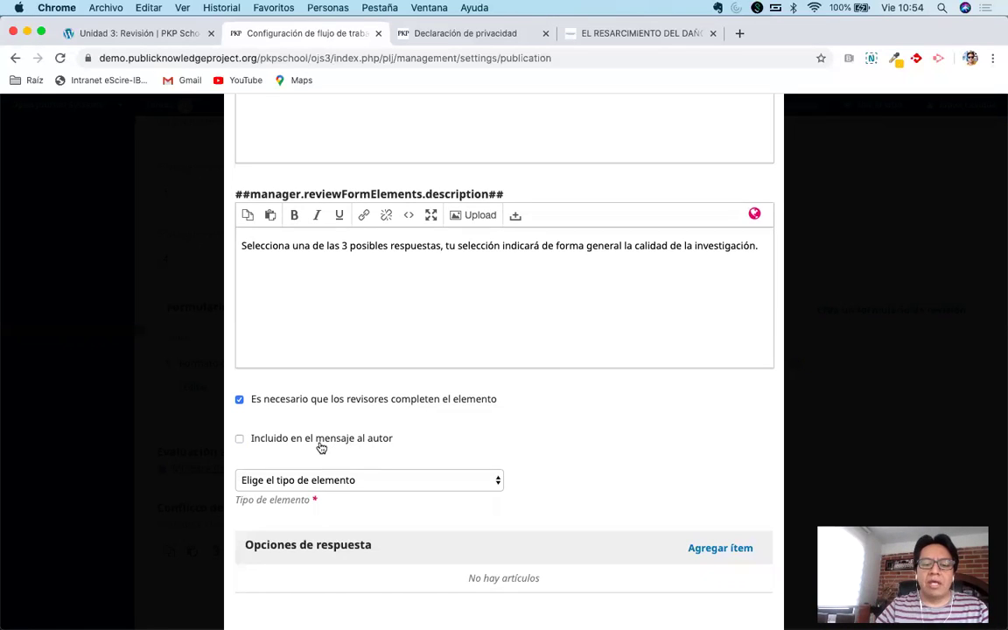
click(295, 399)
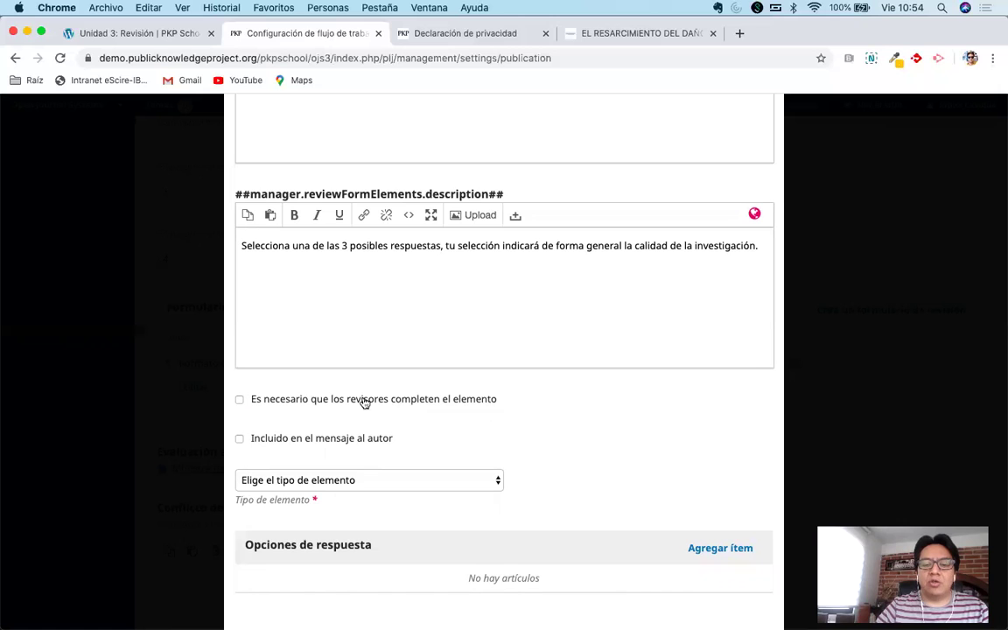
scroll(499, 434, up, 2)
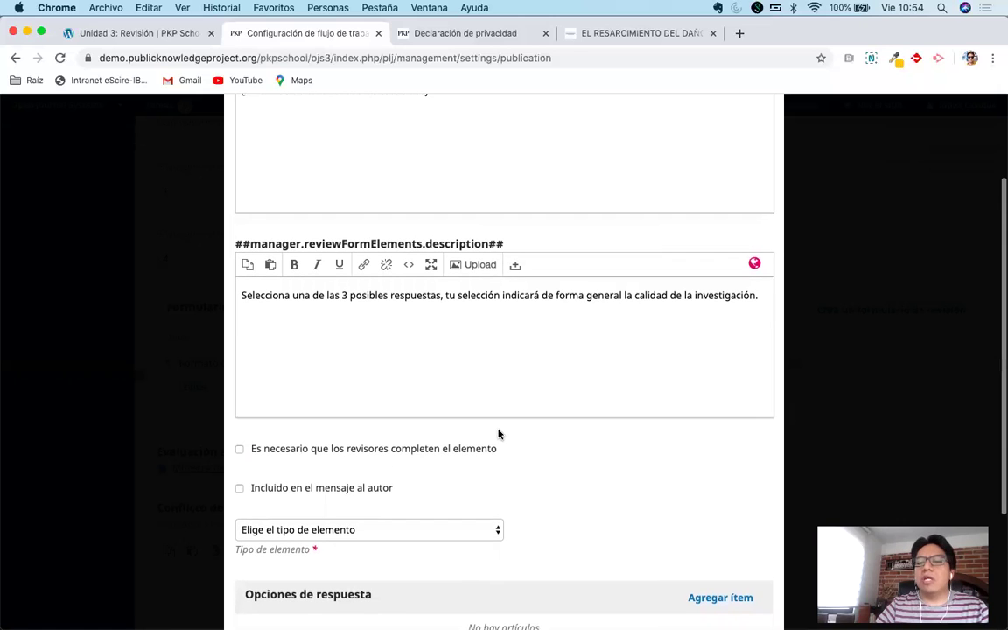
scroll(535, 370, down, 1)
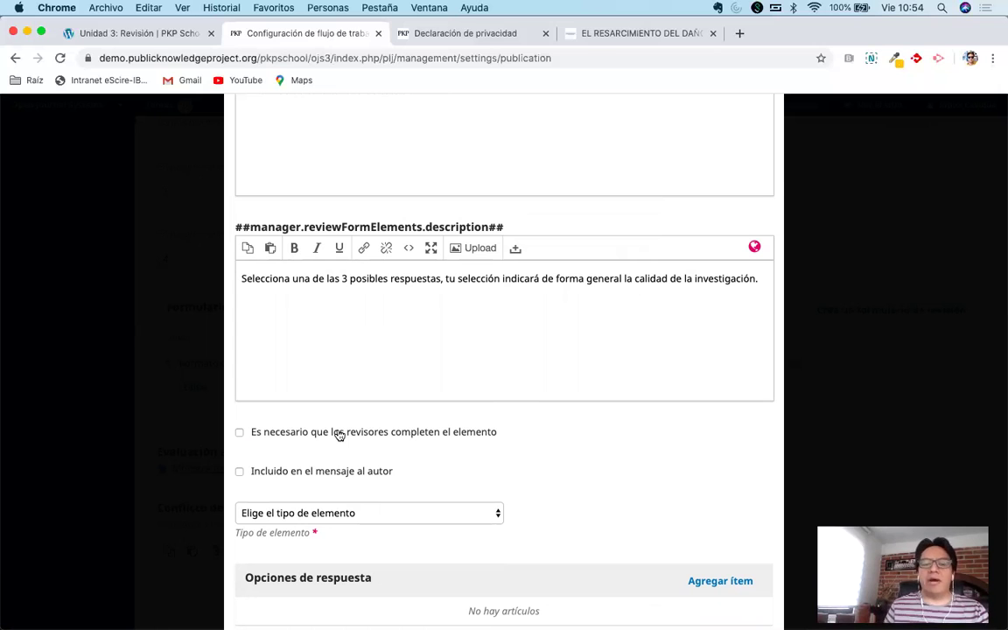
scroll(340, 434, up, 3)
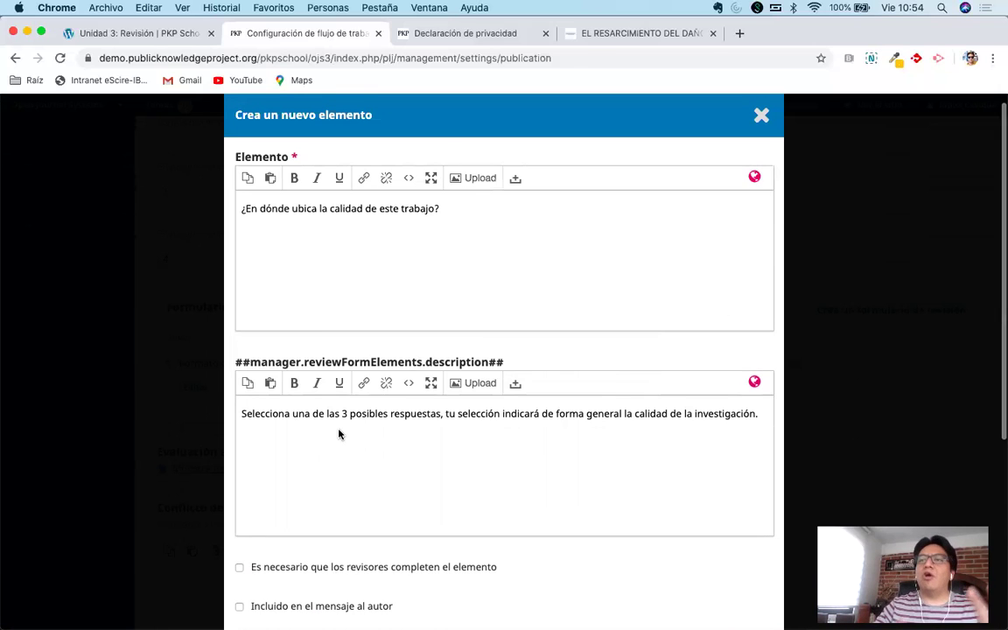
scroll(350, 437, down, 3)
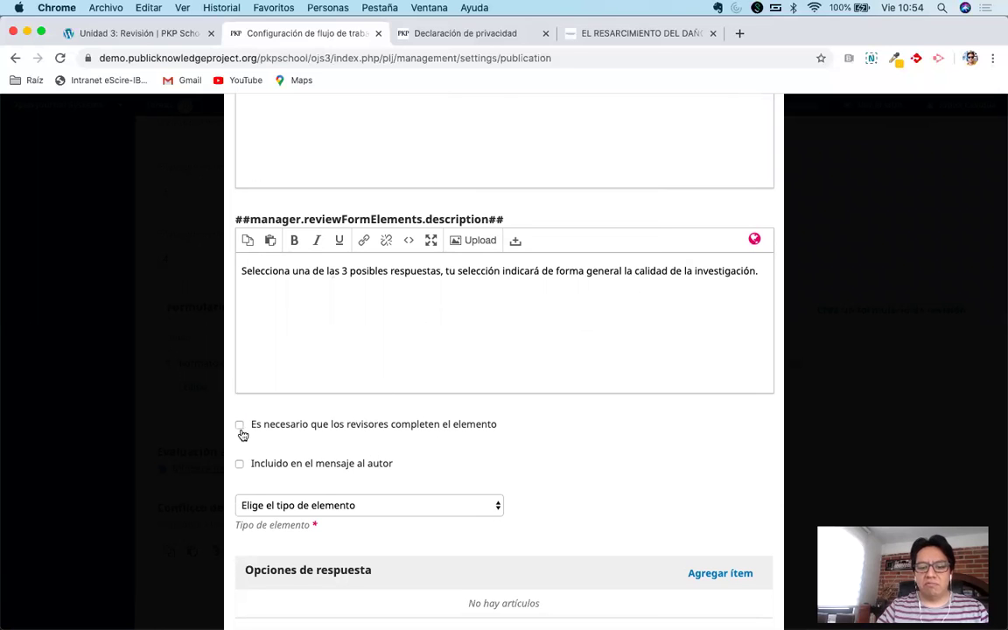
click(241, 426)
click(242, 465)
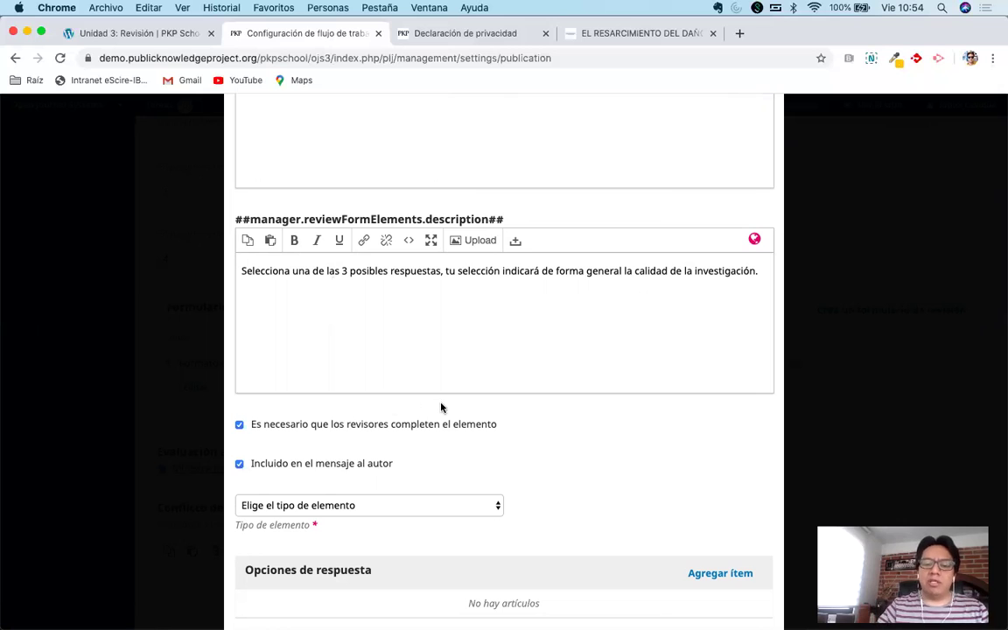
scroll(441, 407, down, 1)
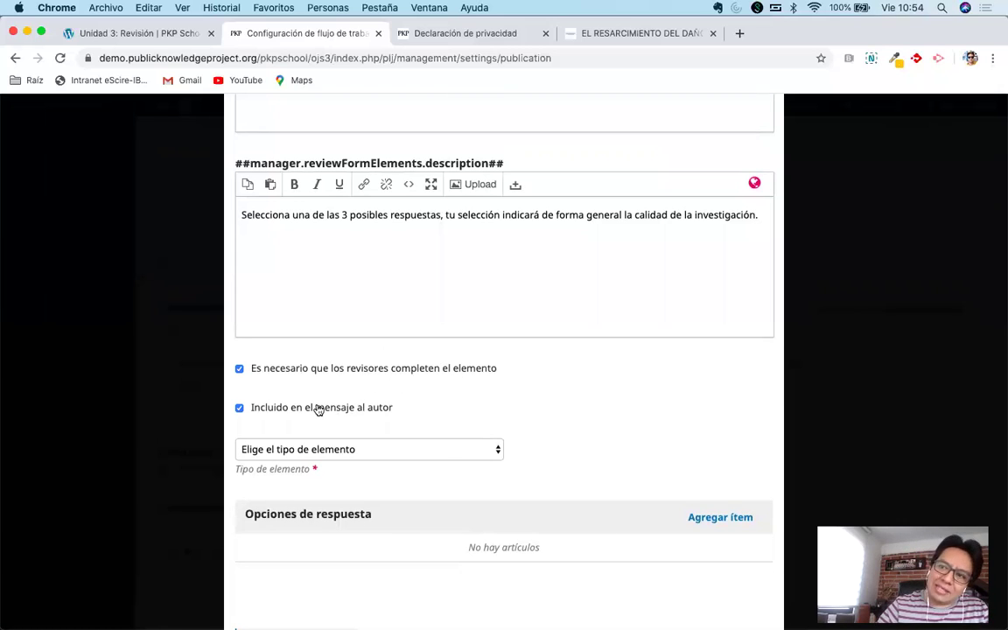
scroll(506, 394, down, 1)
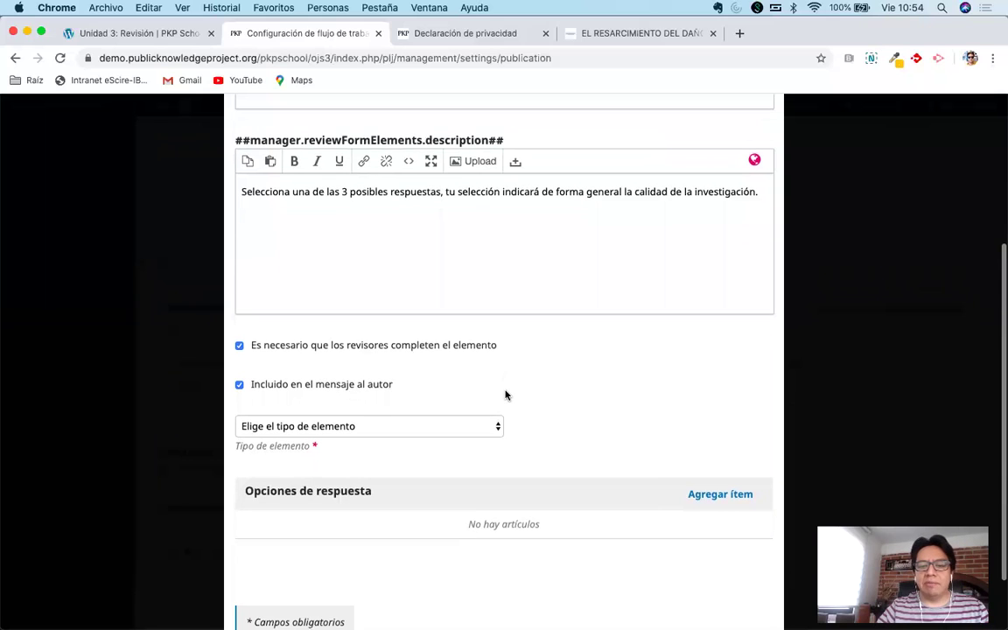
scroll(506, 394, up, 1)
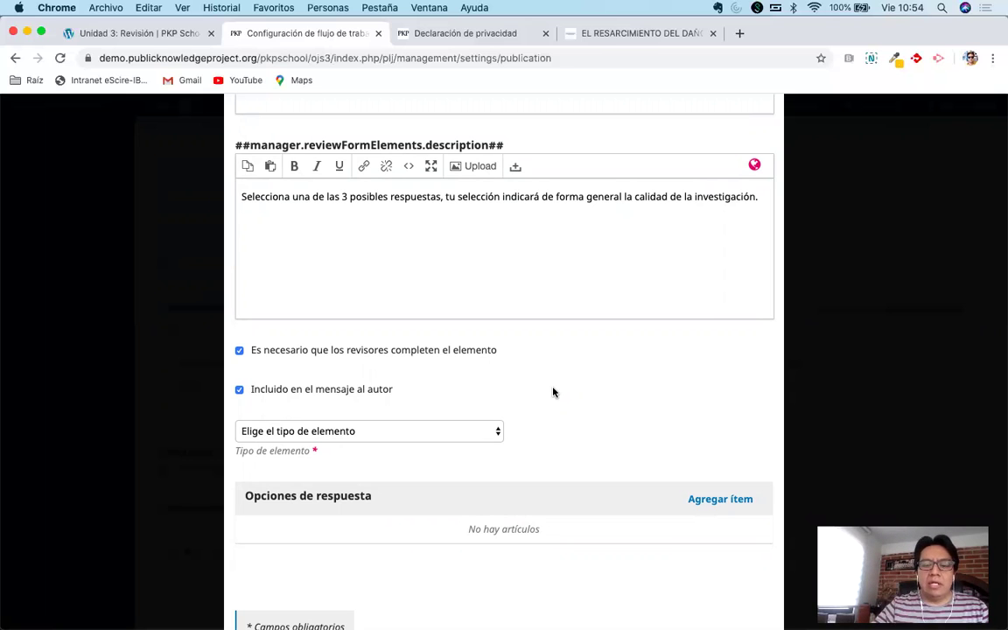
scroll(552, 392, down, 2)
Set the element type to 'Caja de texto de una sola palabra'.
click(488, 381)
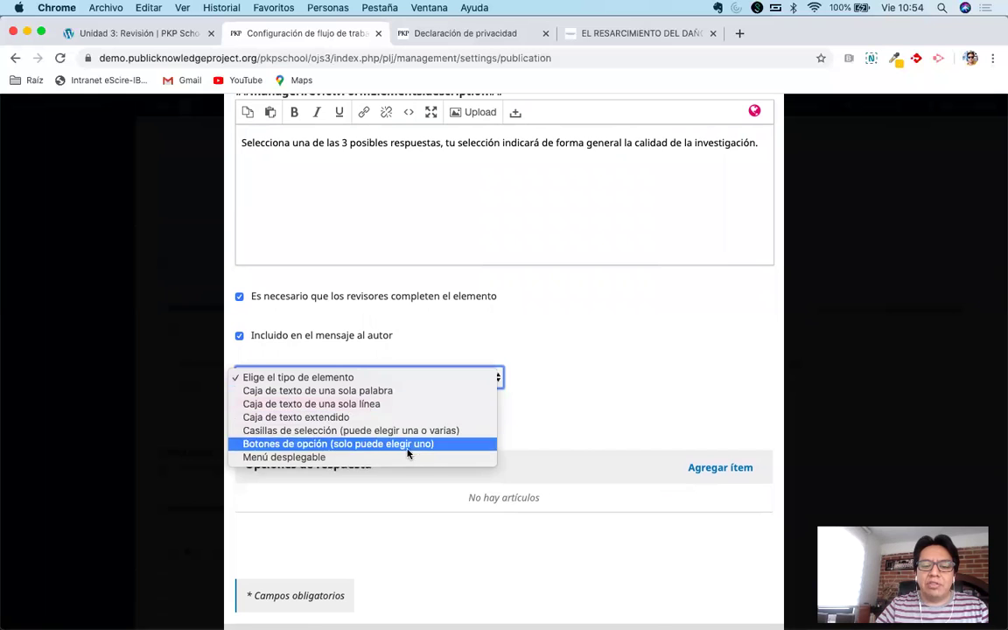
click(418, 391)
scroll(583, 401, up, 5)
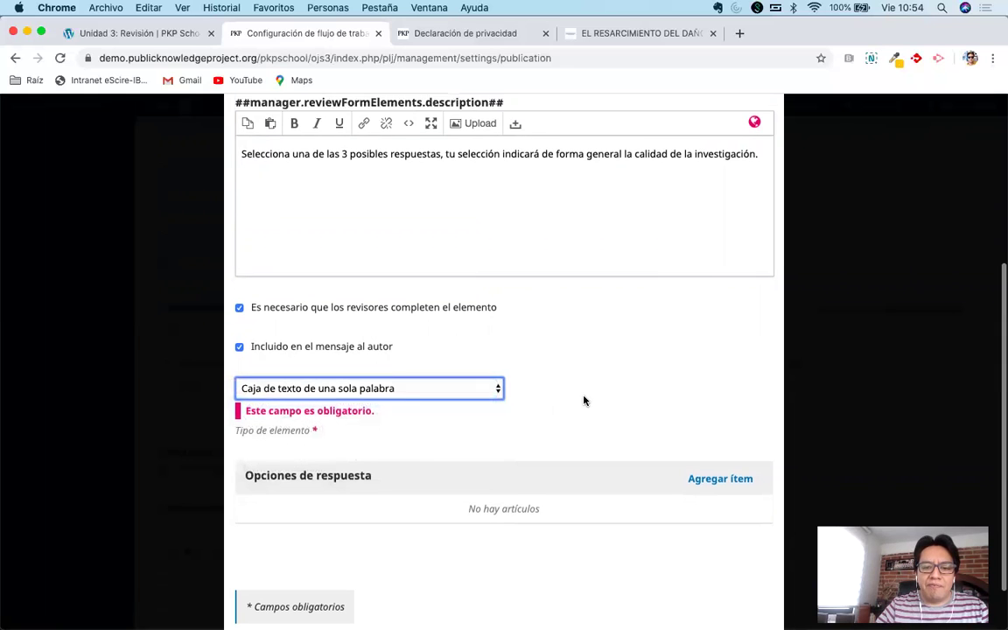
scroll(586, 401, up, 1)
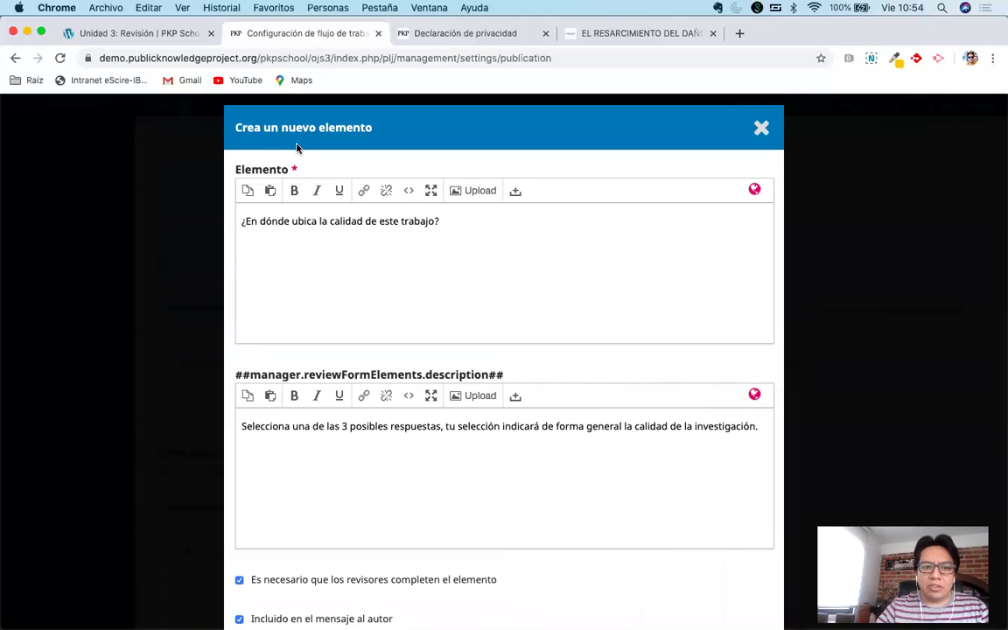
Switch through the PKP School lesson and workflow settings tabs to the journal article page.
click(153, 35)
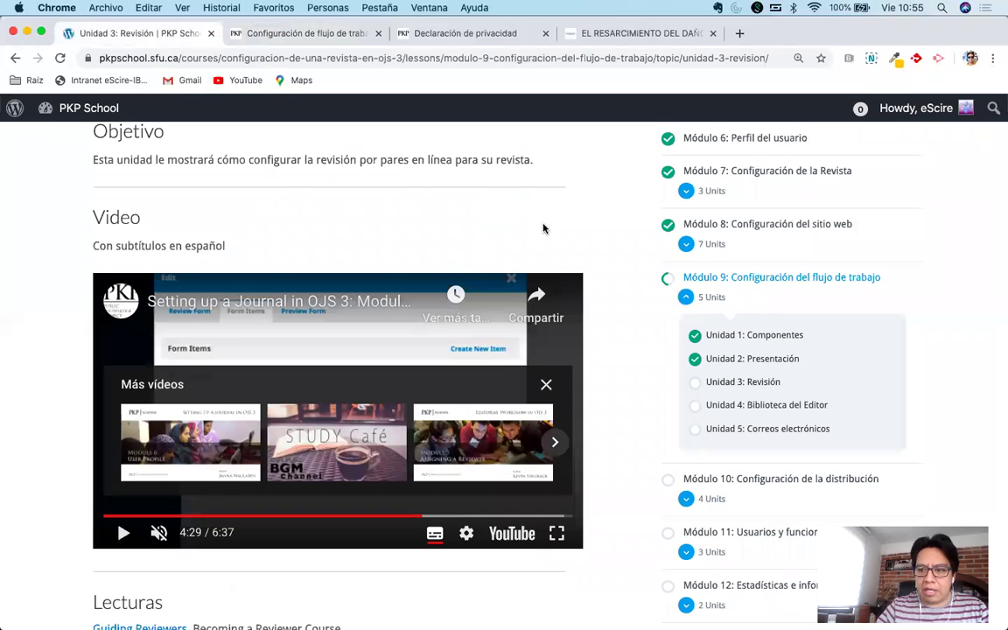
scroll(542, 228, up, 5)
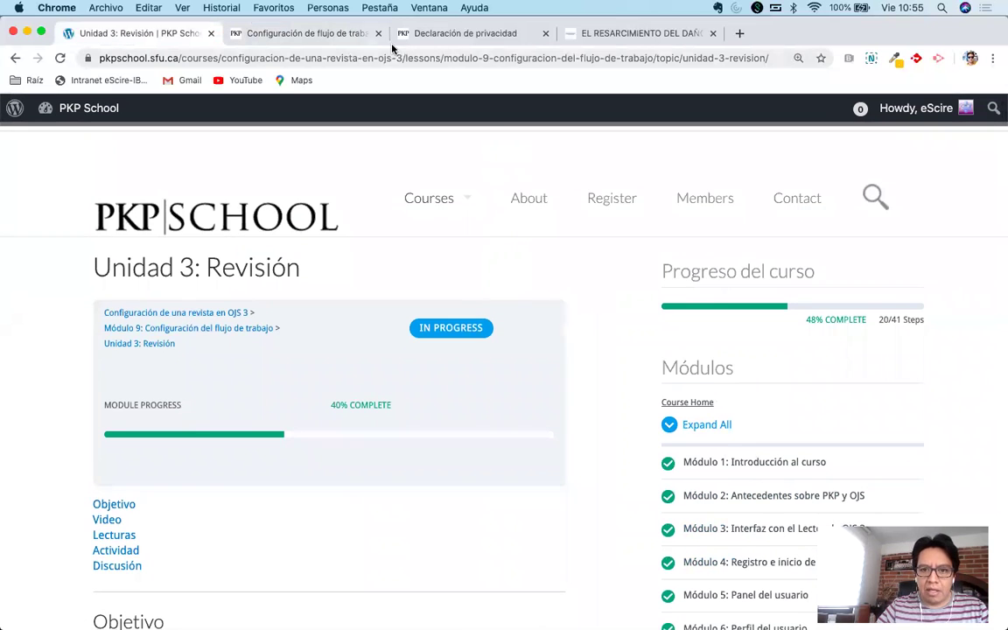
click(308, 36)
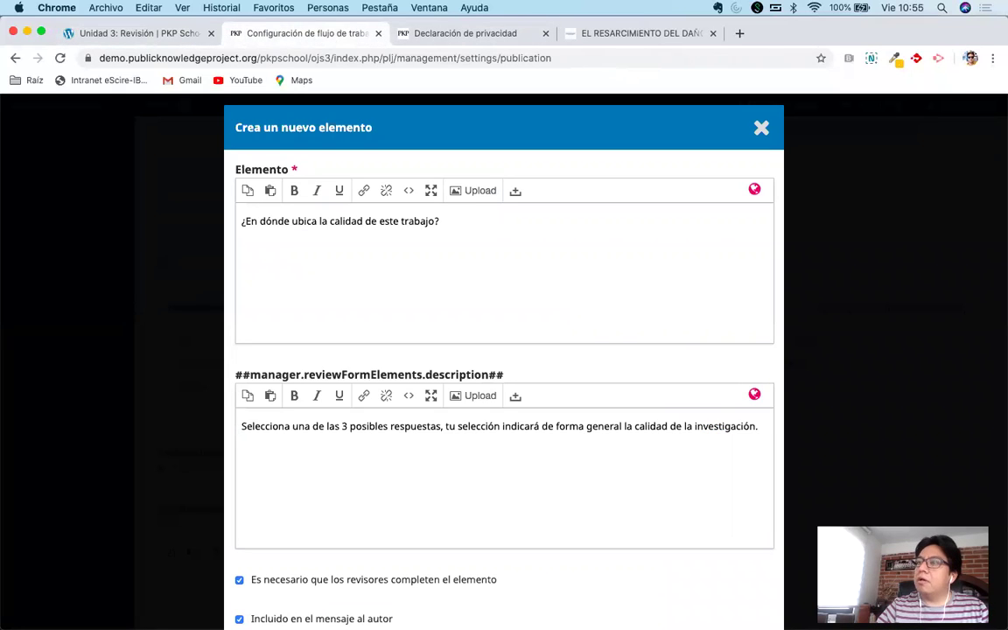
click(639, 35)
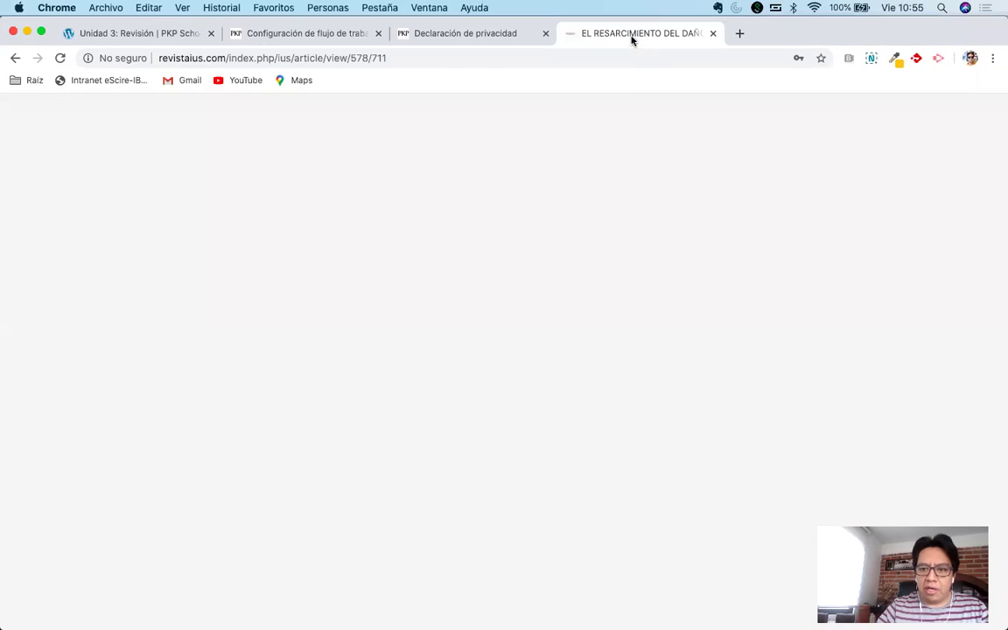
Clear the article page's Nombre de usuario field and type sample text into it.
scroll(796, 293, down, 2)
scroll(802, 300, down, 1)
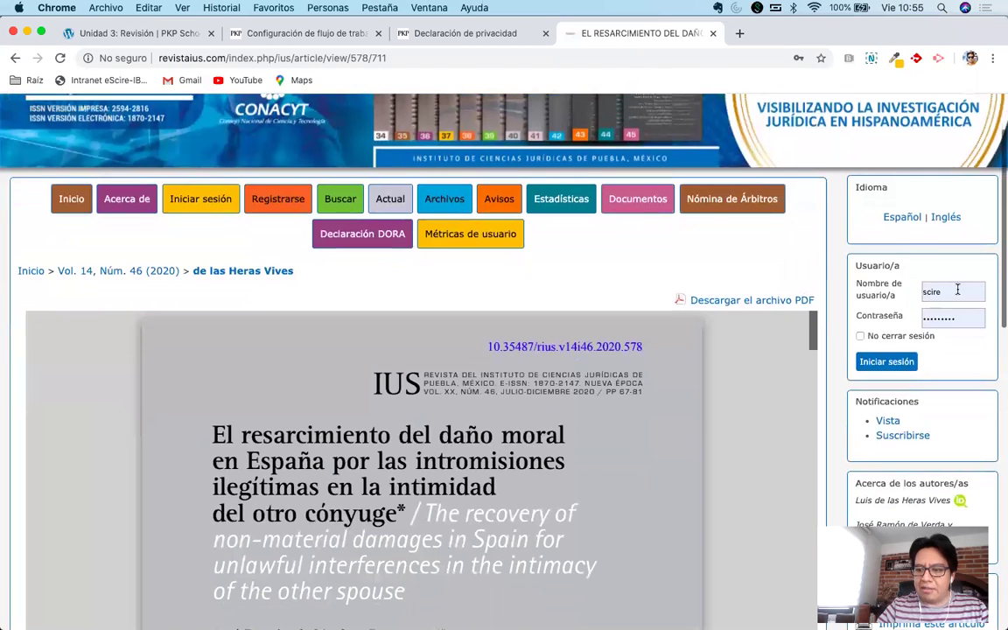
click(960, 292)
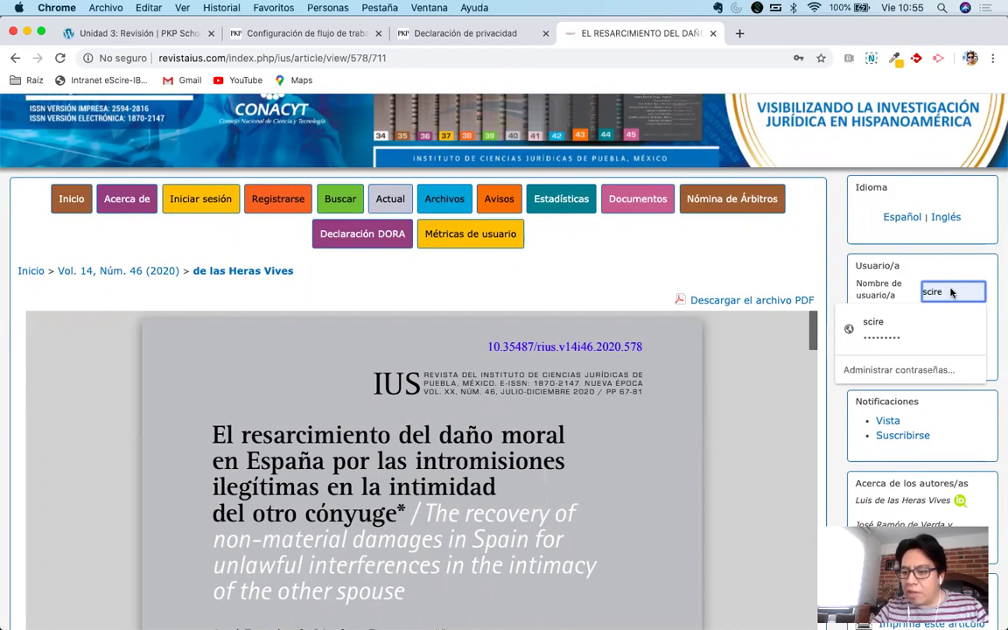
double_click(949, 292)
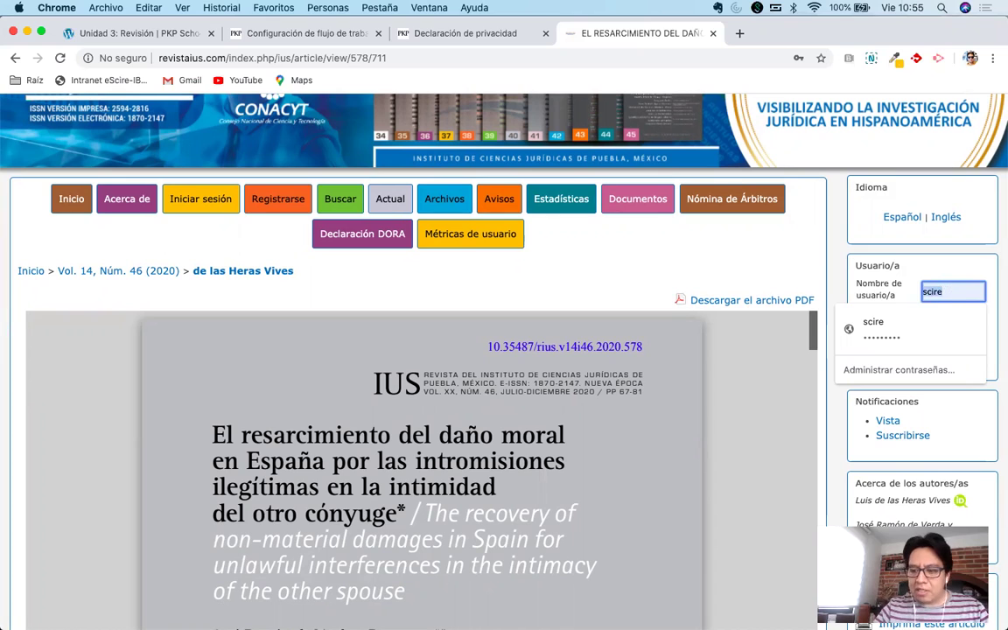
key(BackSpace)
text(hdhdhakjsdh)
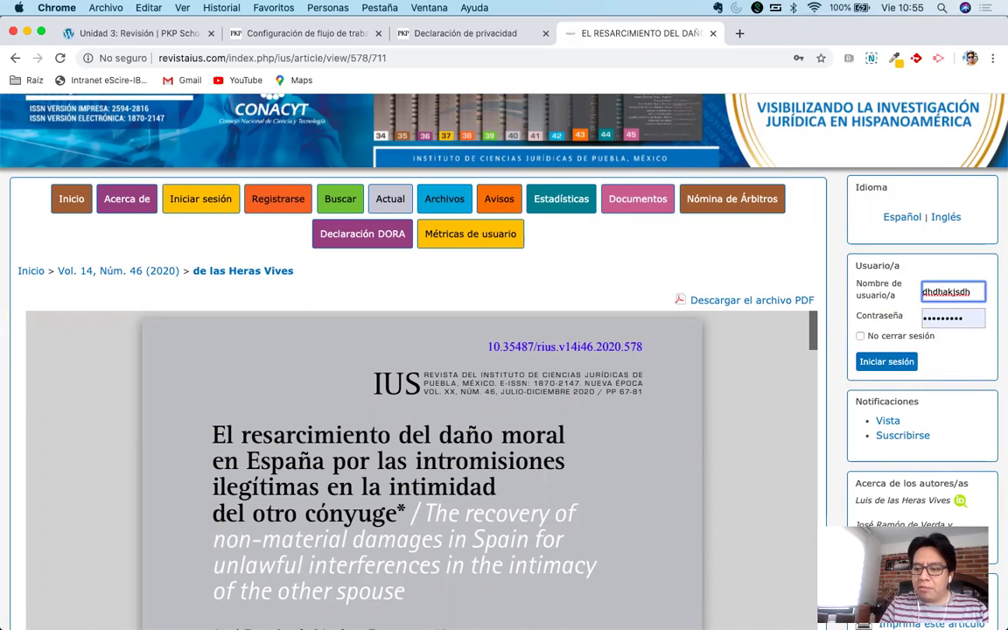
key(BackSpace)
key(BackSpace)
key(BackSpace)
key(BackSpace)
key(BackSpace)
key(BackSpace)
key(BackSpace)
key(BackSpace)
key(BackSpace)
key(BackSpace)
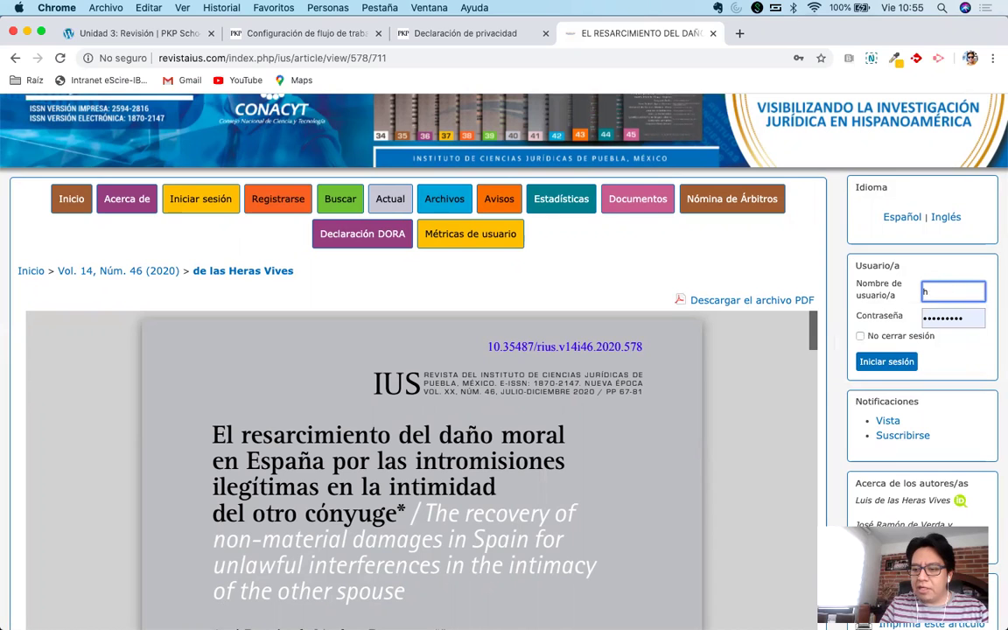
key(BackSpace)
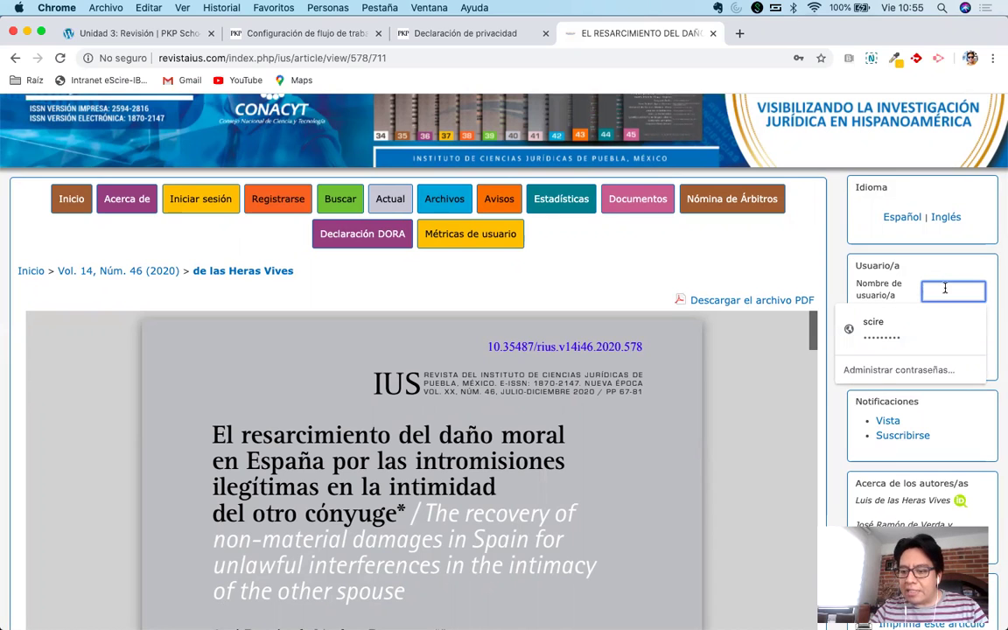
Retype sample username text, undo part of it, and return to the new-element dialog.
text(asdasd asdasd)
key(BackSpace)
text(asda)
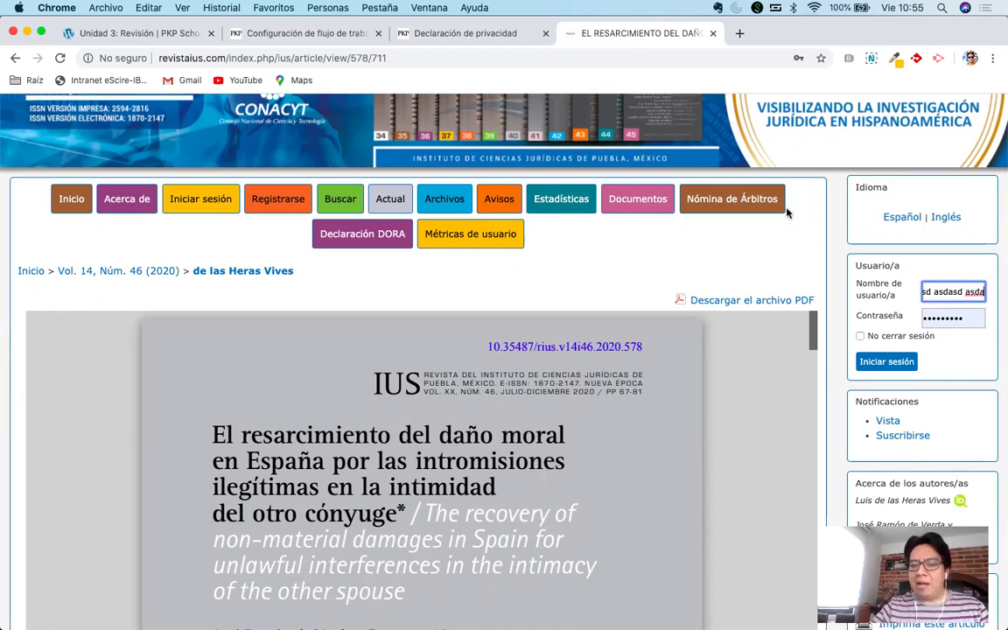
click(924, 296)
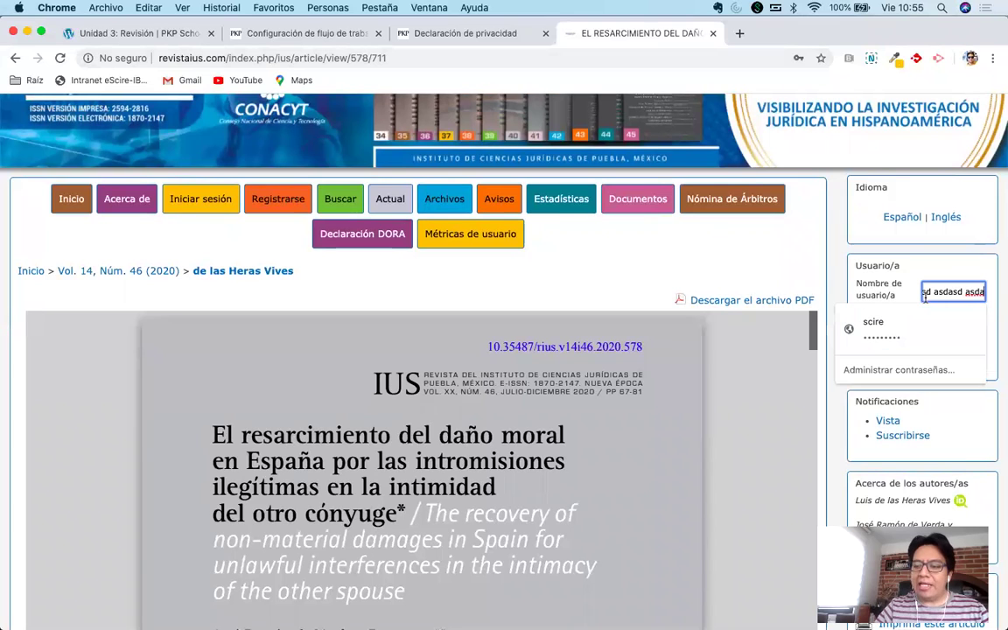
key(Home)
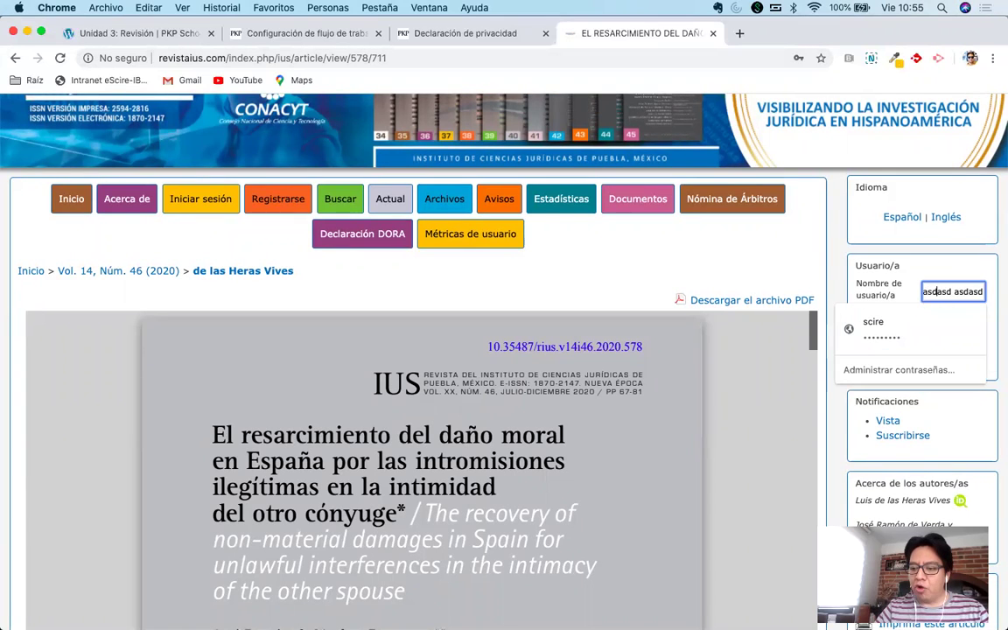
key(super+z)
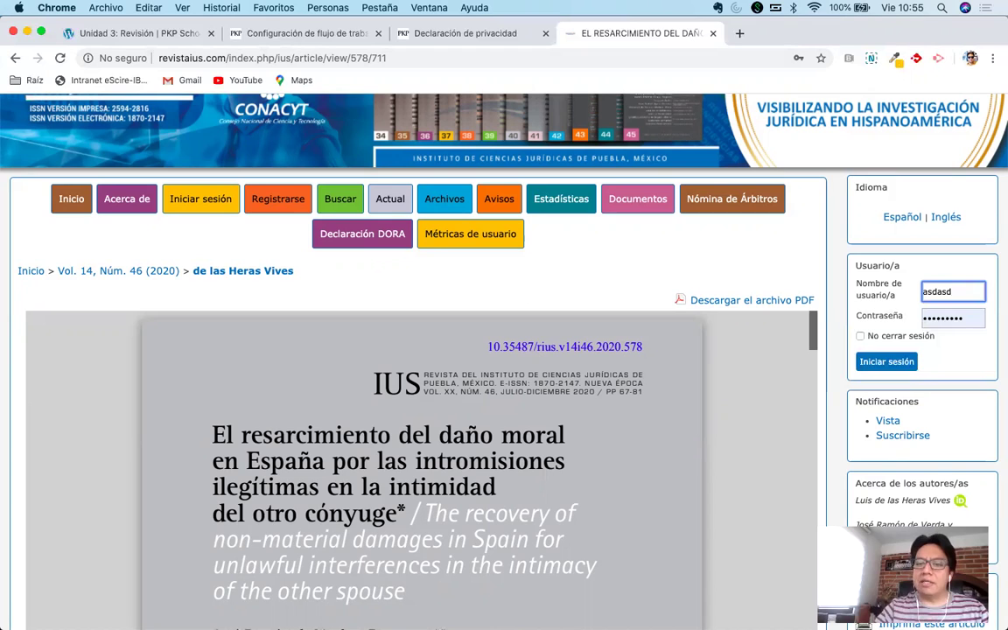
click(301, 33)
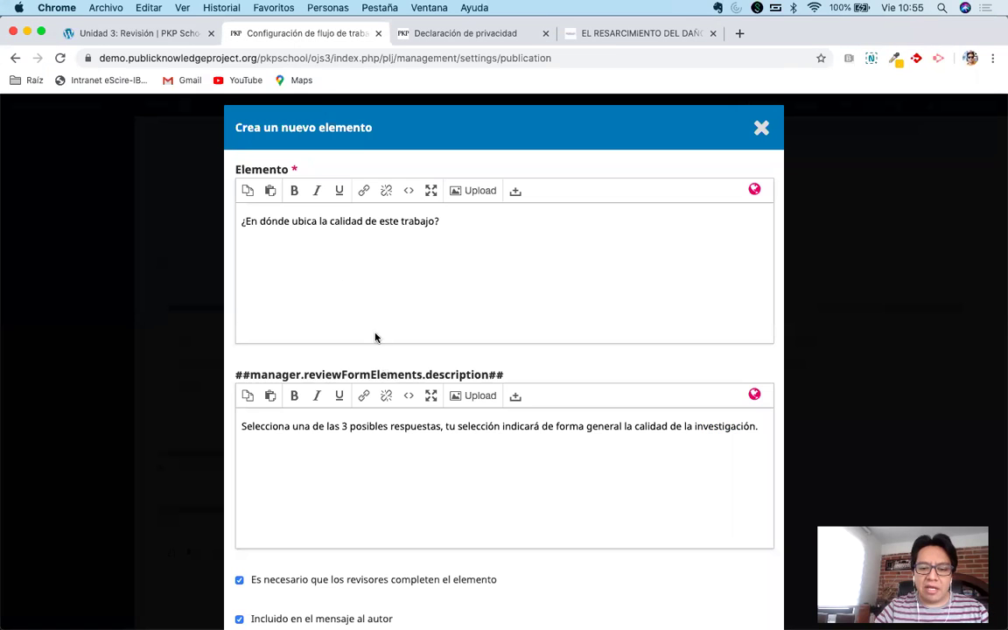
Set the element type to 'Caja de texto de una sola línea'.
scroll(430, 472, down, 5)
click(416, 431)
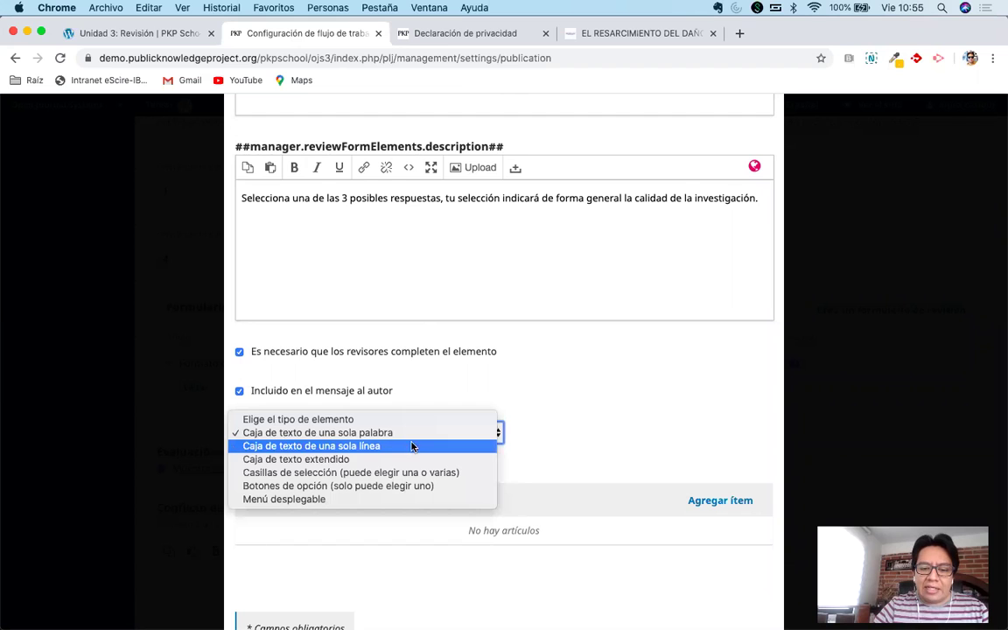
click(405, 446)
Type sample text 'a sd as d asd as' into the article page's username field, then return to the form settings.
click(599, 37)
click(957, 295)
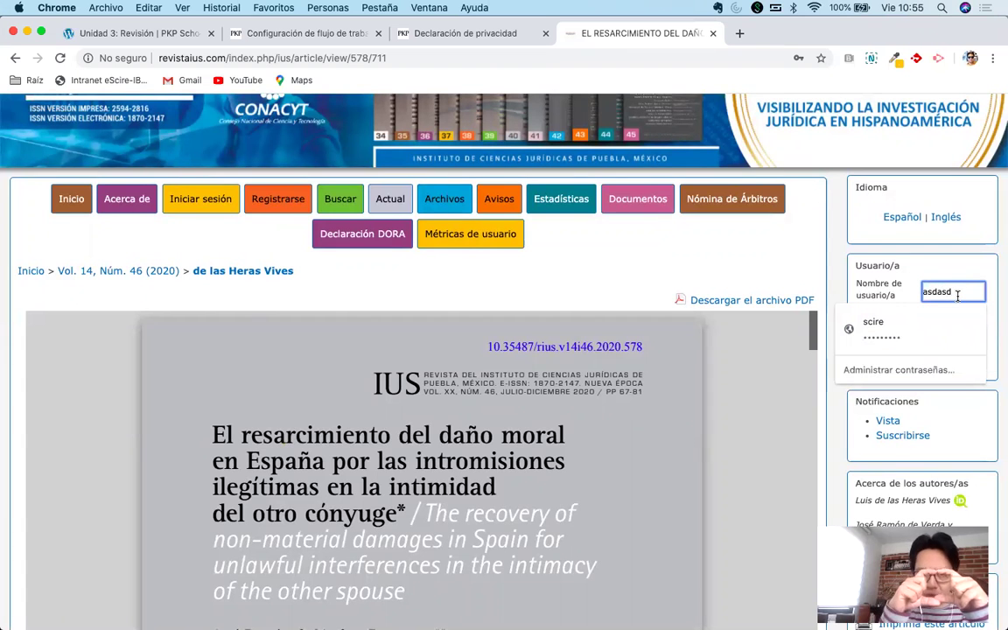
text(a sd as d asd as)
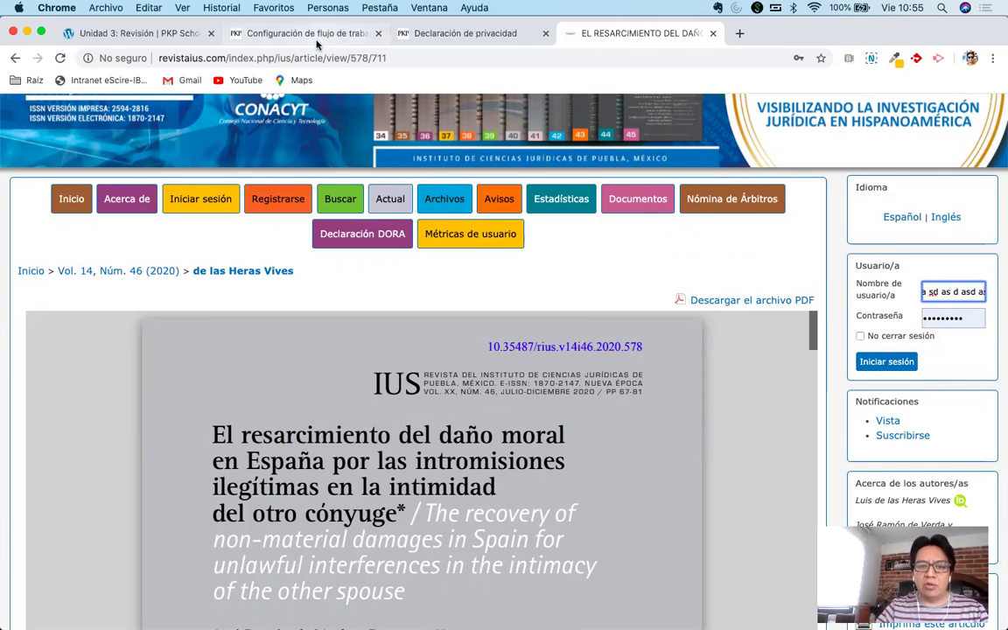
key(super+2)
scroll(394, 320, down, 2)
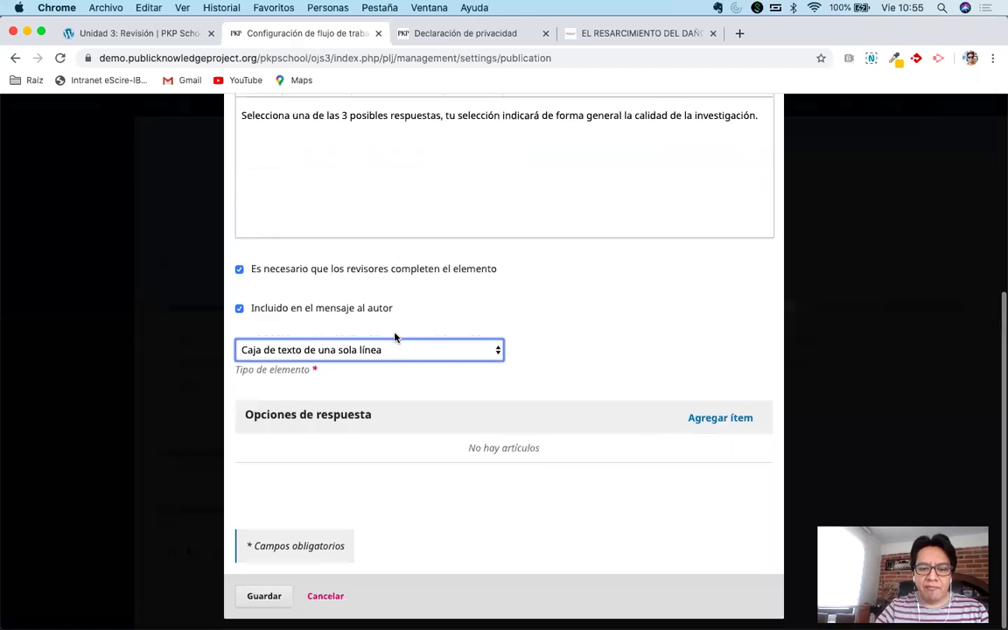
click(389, 353)
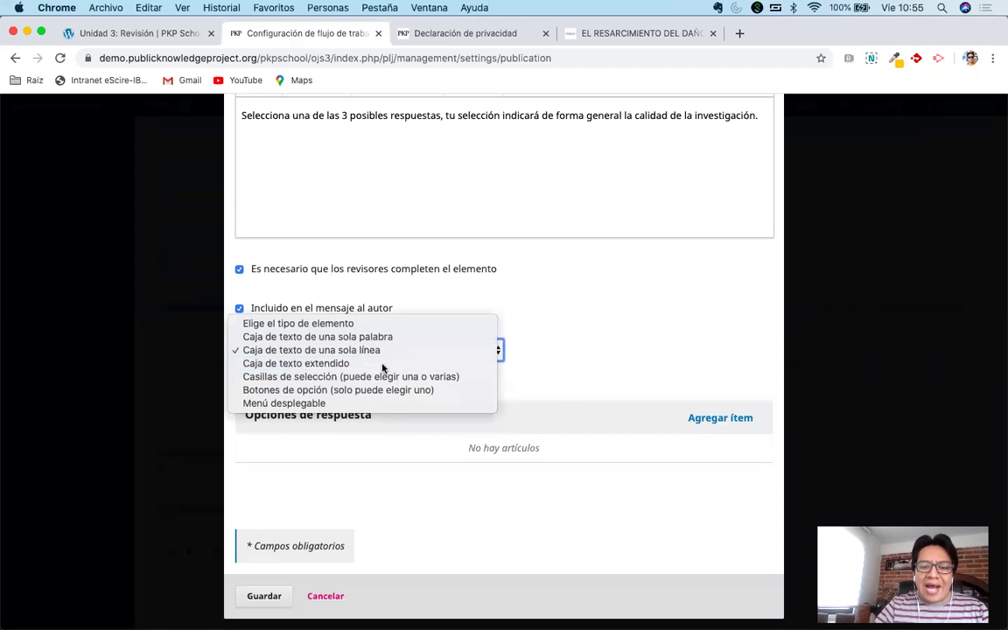
Change the element type to 'Caja de texto extendido'.
click(383, 364)
scroll(578, 387, up, 2)
click(487, 250)
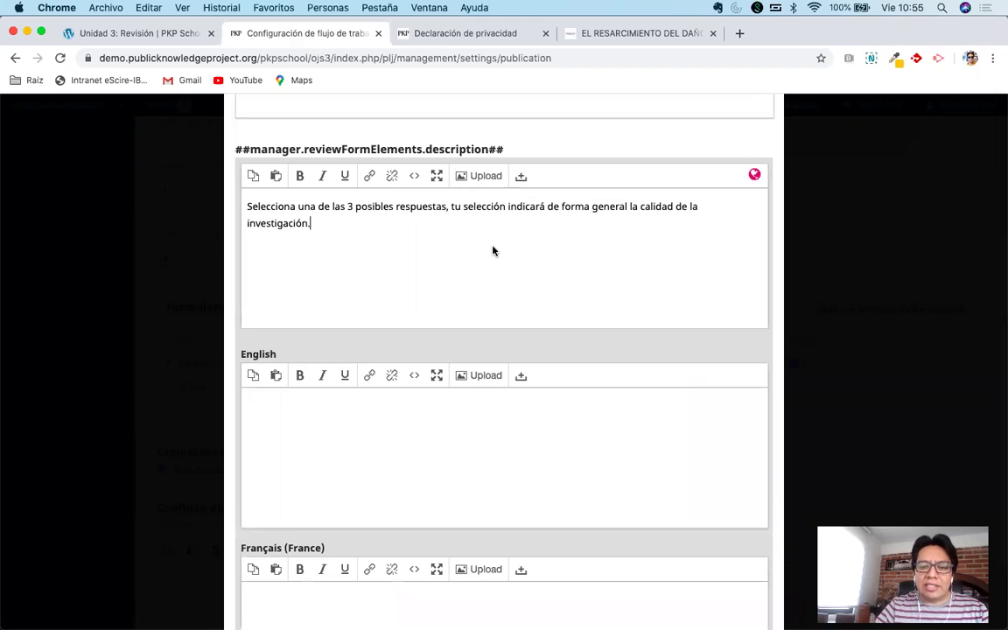
Add and delete practice lines in the description, restore its final period, and close the language editors.
key(Return)
text(as)
key(Return)
text(asdas)
key(Return)
text(d)
key(Return)
text(asd)
key(BackSpace)
key(BackSpace)
key(BackSpace)
key(BackSpace)
key(BackSpace)
key(BackSpace)
key(BackSpace)
key(BackSpace)
key(BackSpace)
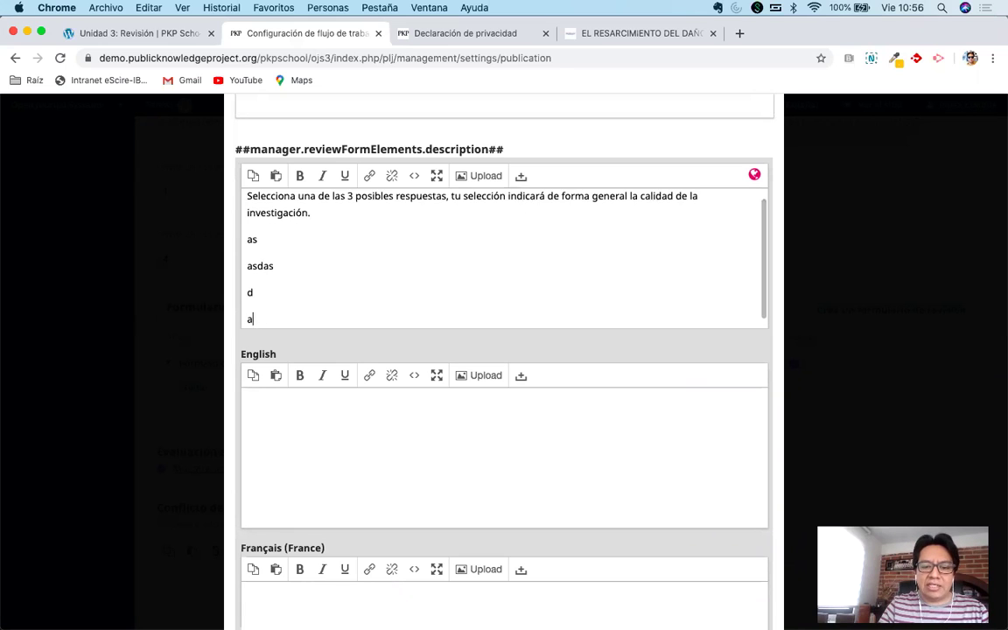
key(BackSpace)
key(BackSpace)
key(BackSpace)
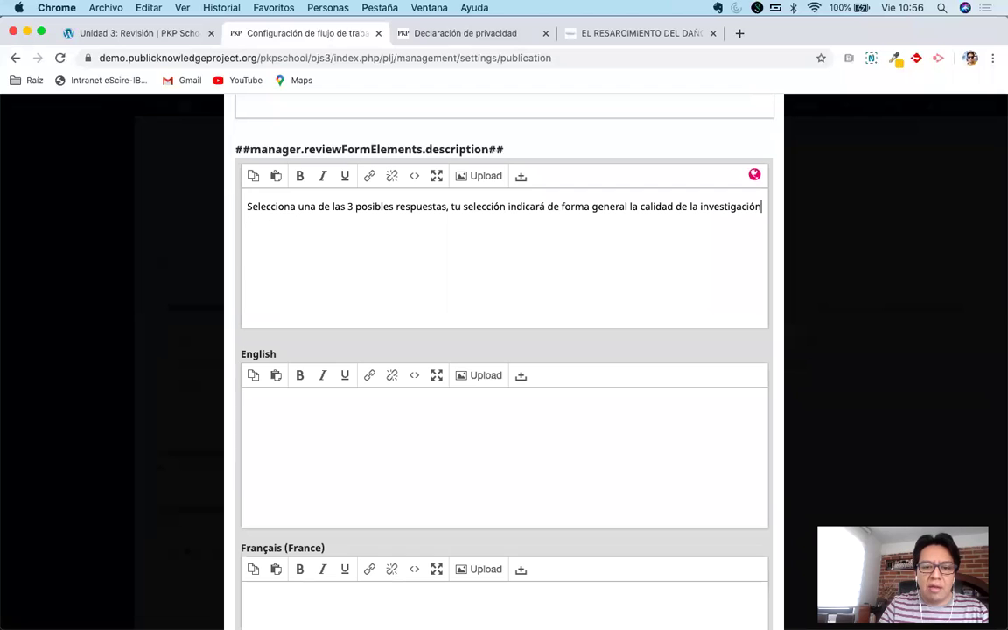
text(.)
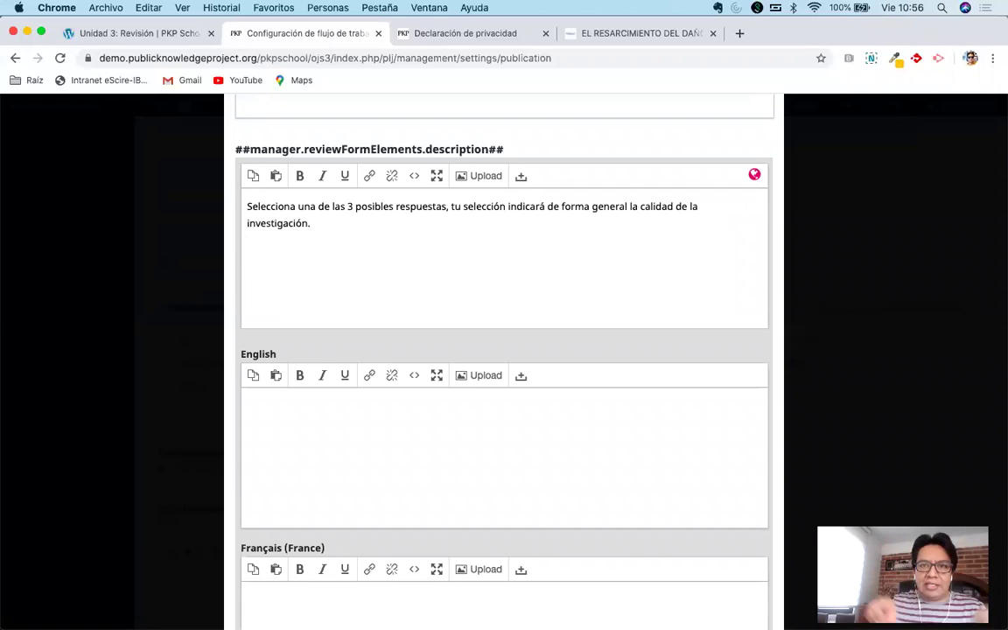
click(636, 118)
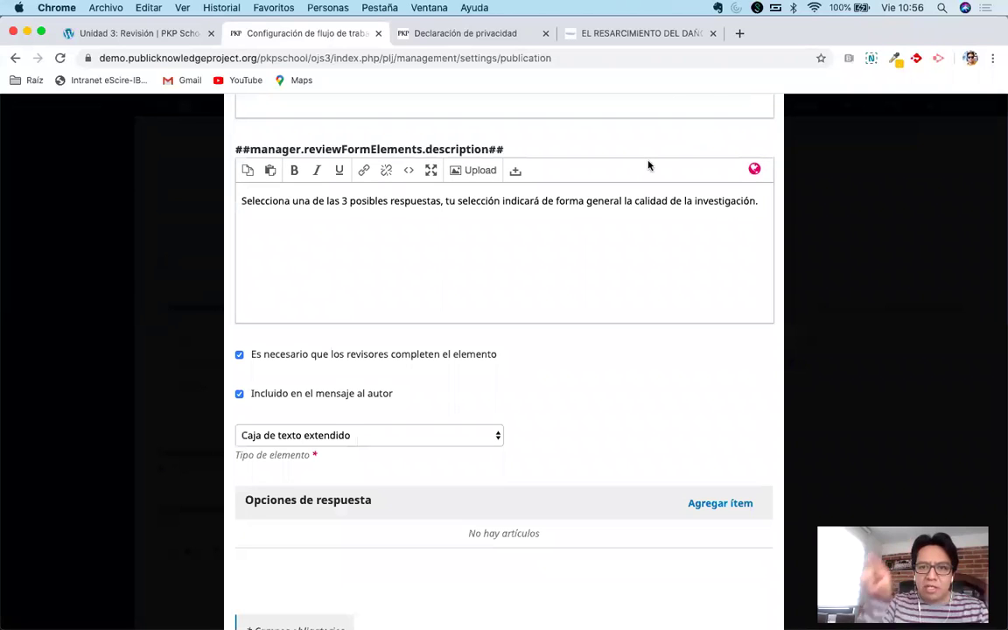
scroll(567, 308, down, 2)
Try the checkbox element type and toggle the required and author-message settings, leaving both checked.
click(475, 366)
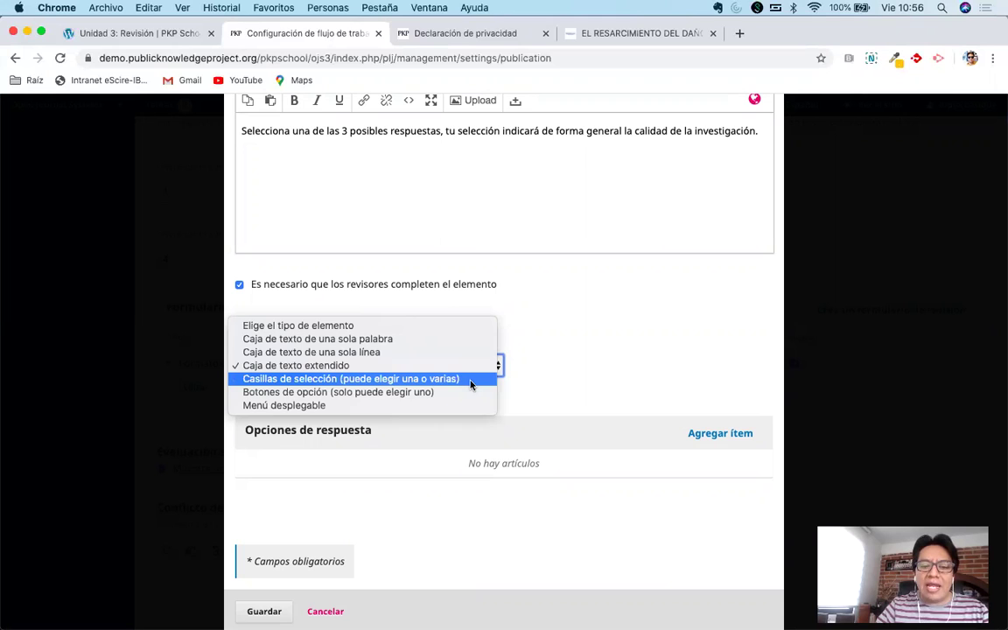
click(470, 383)
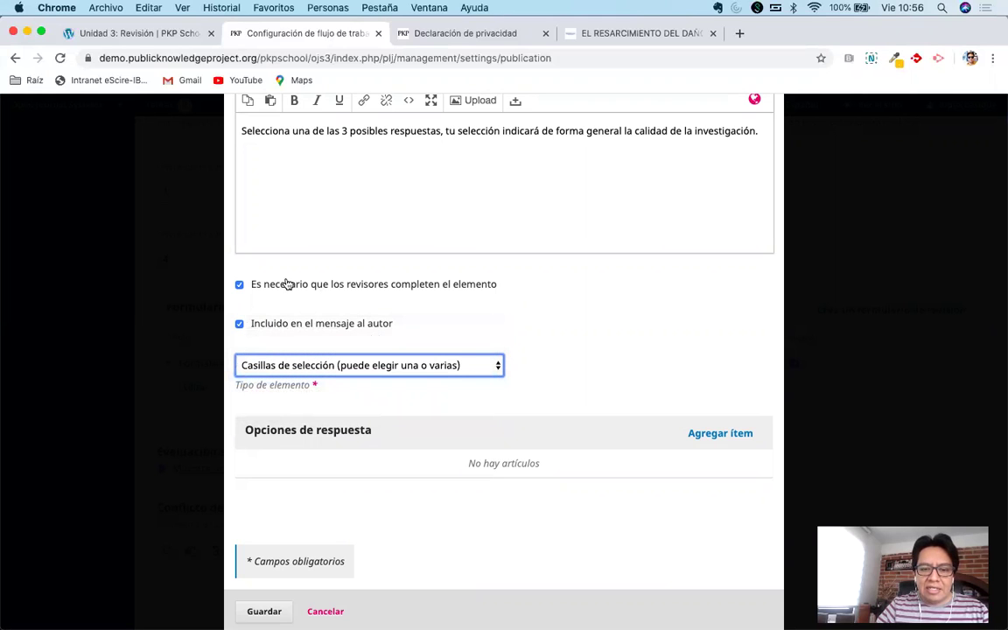
click(240, 286)
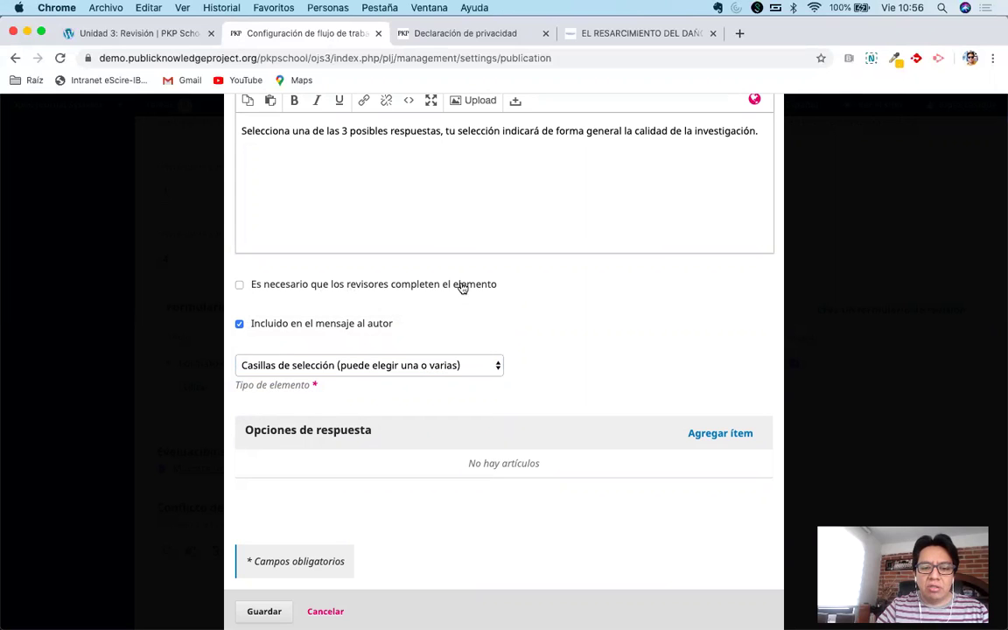
click(239, 323)
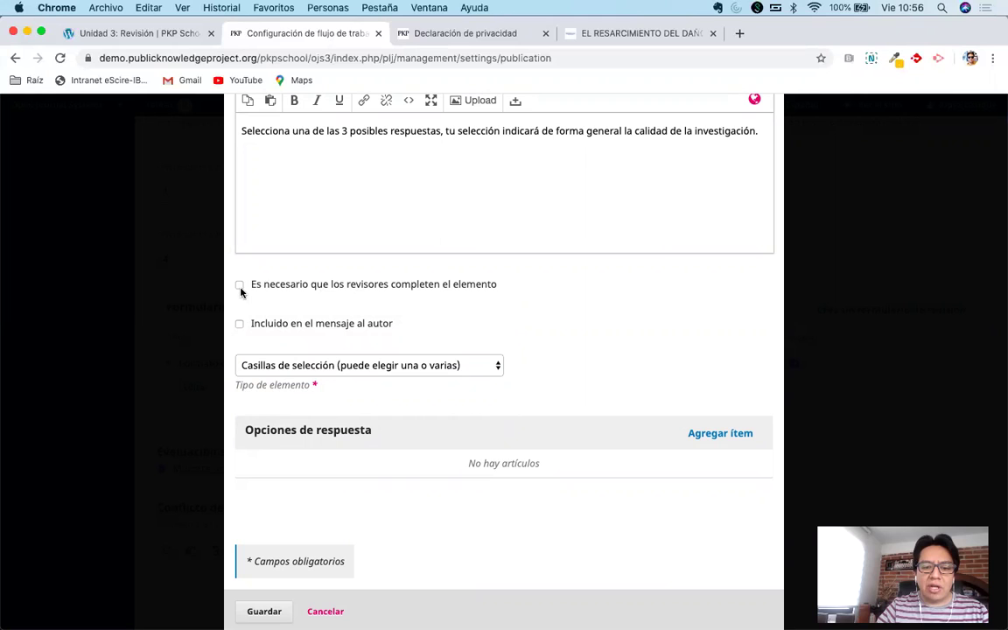
click(238, 323)
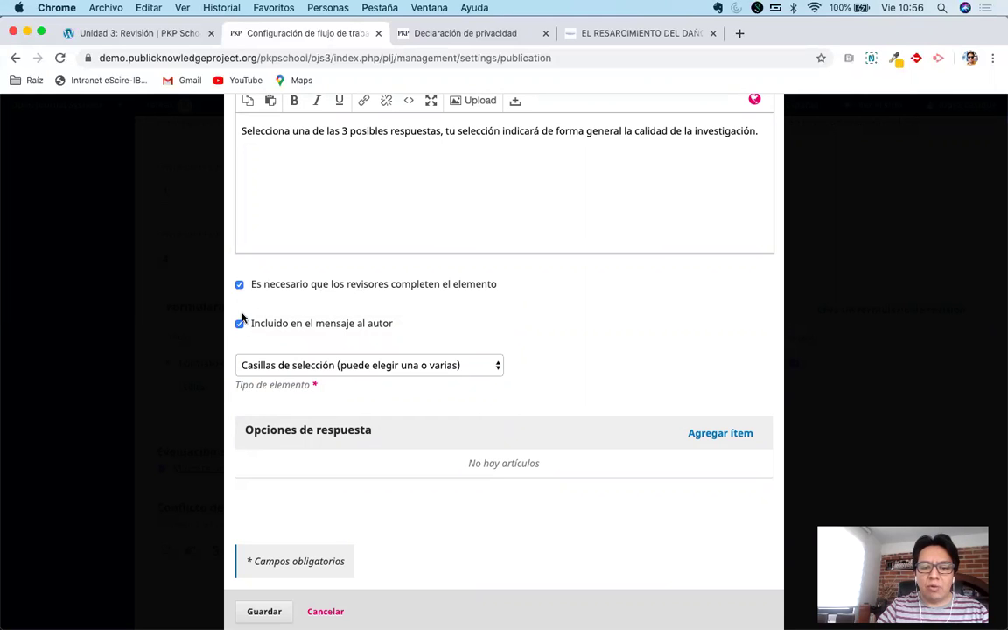
click(239, 286)
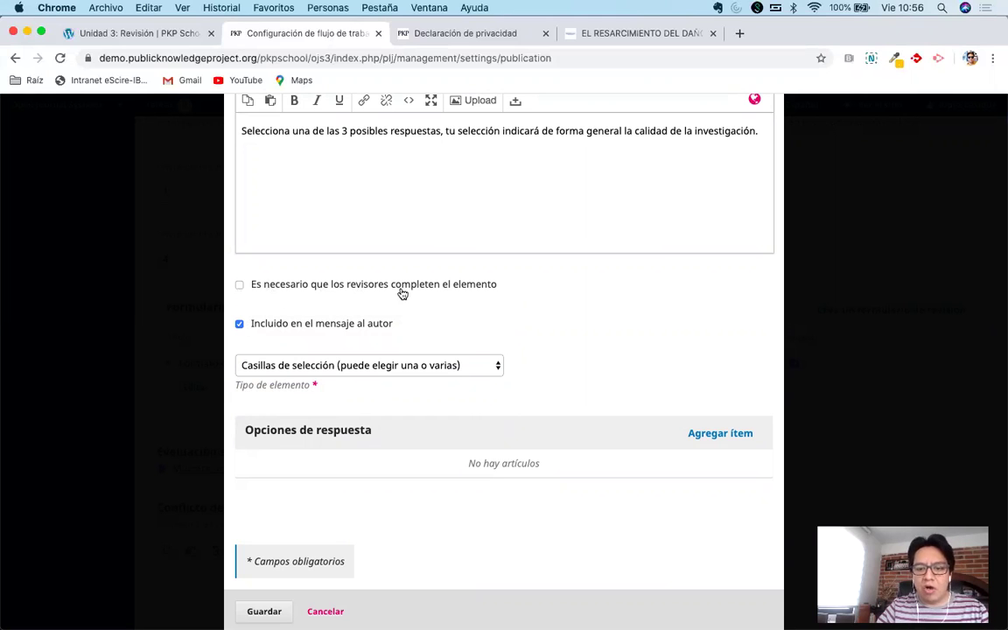
click(240, 285)
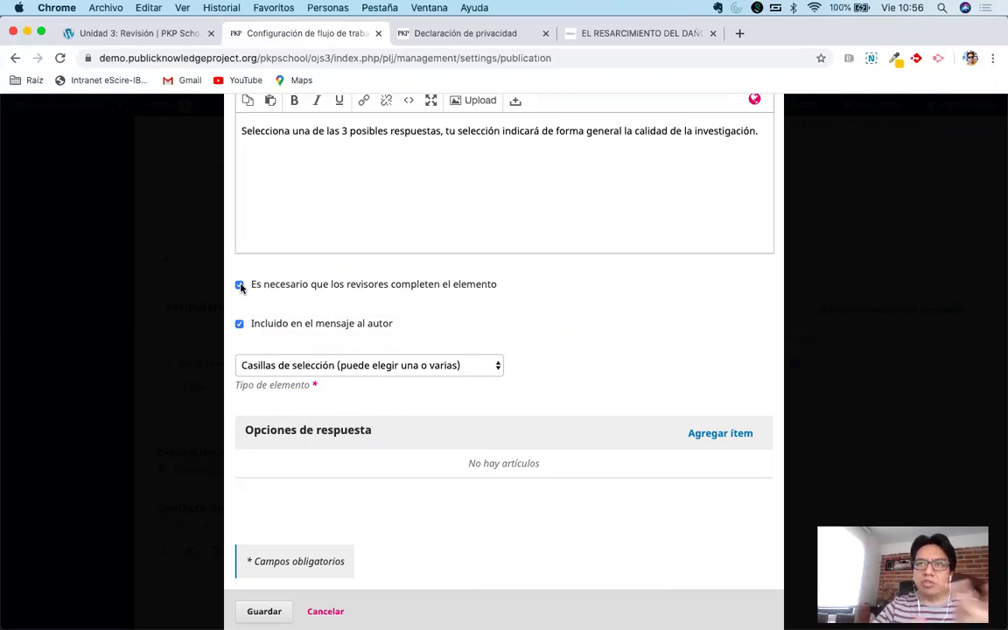
Switch the type to 'Botones de opción (solo puede elegir uno)' and add a first answer option.
click(404, 365)
click(404, 366)
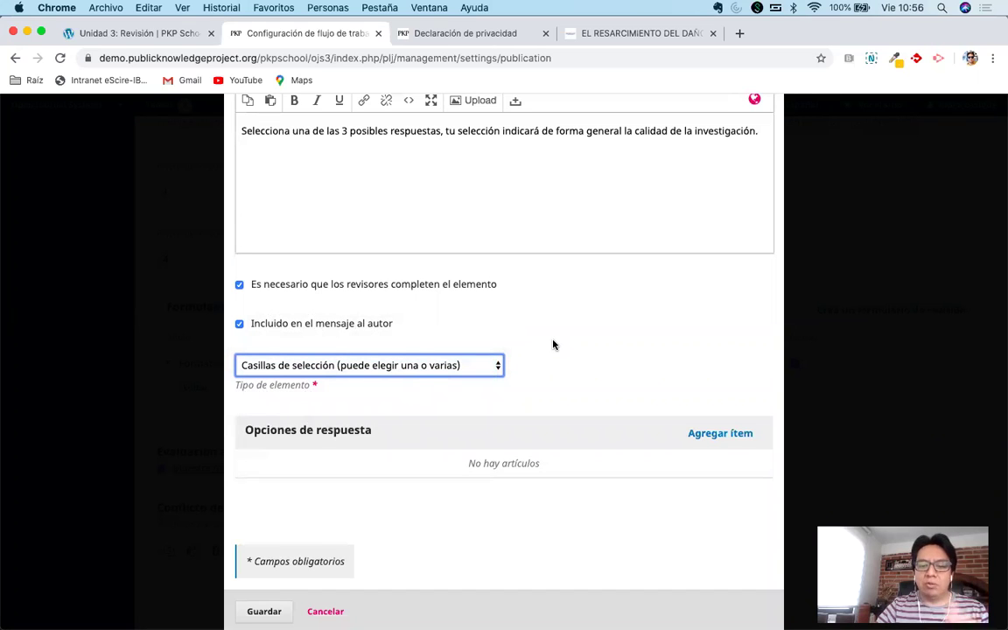
click(398, 366)
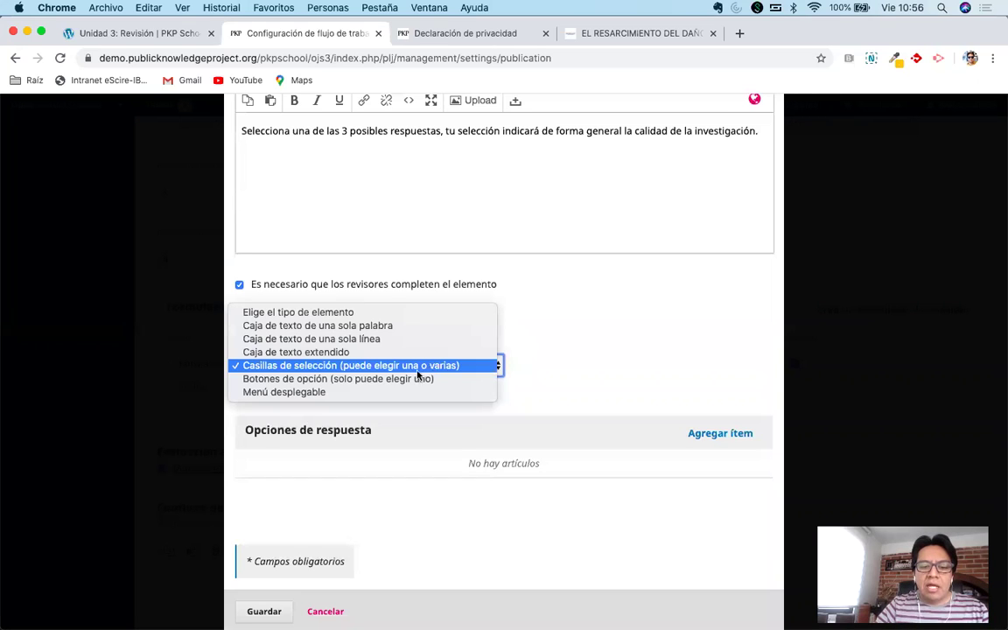
click(407, 379)
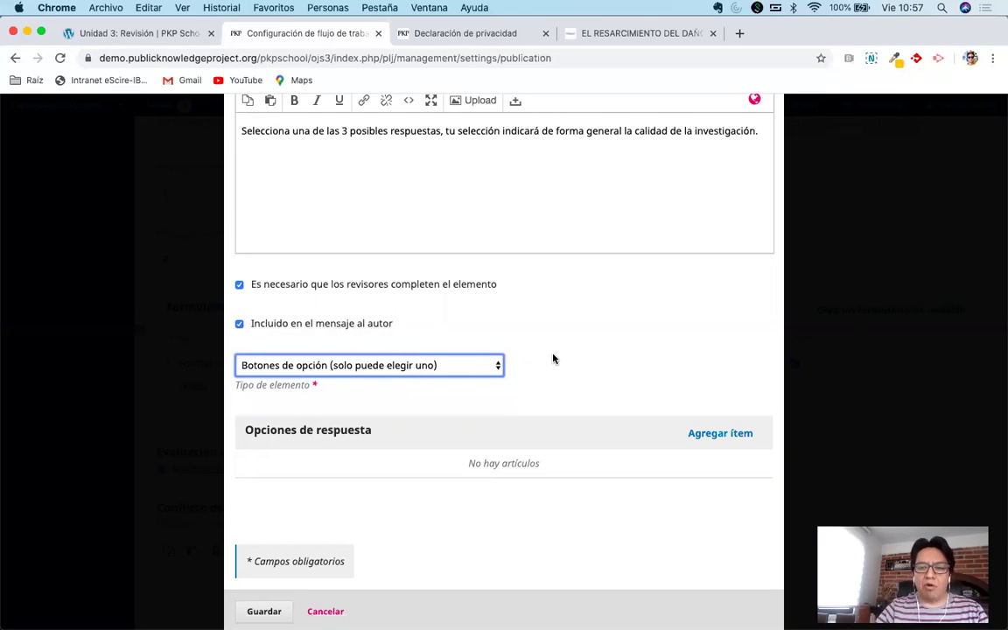
scroll(553, 358, down, 1)
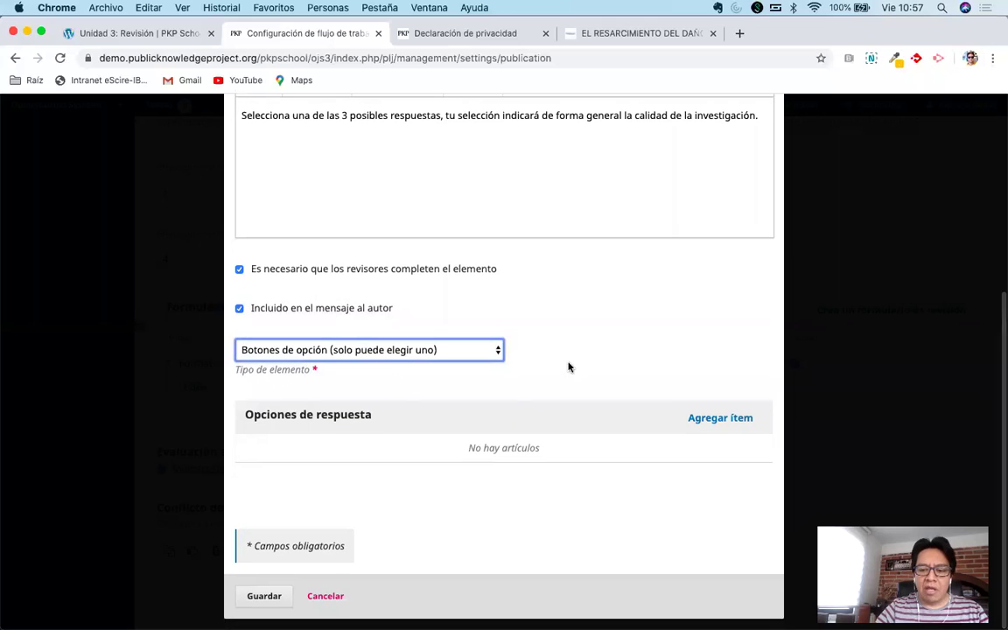
click(706, 419)
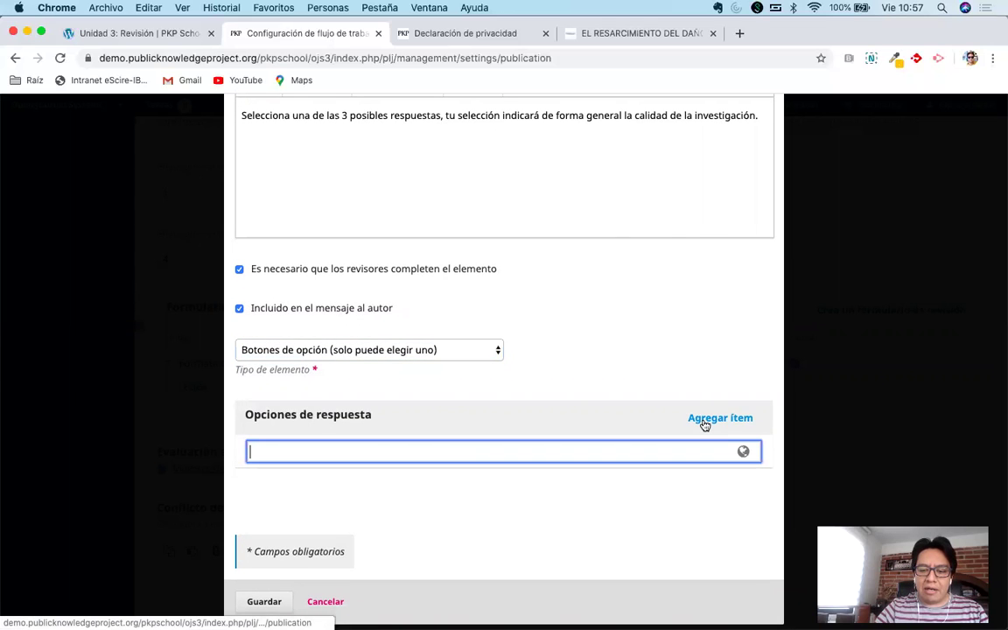
Add the answer options Top 10, Top 5 and Top 1, and save the question.
scroll(570, 389, down, 1)
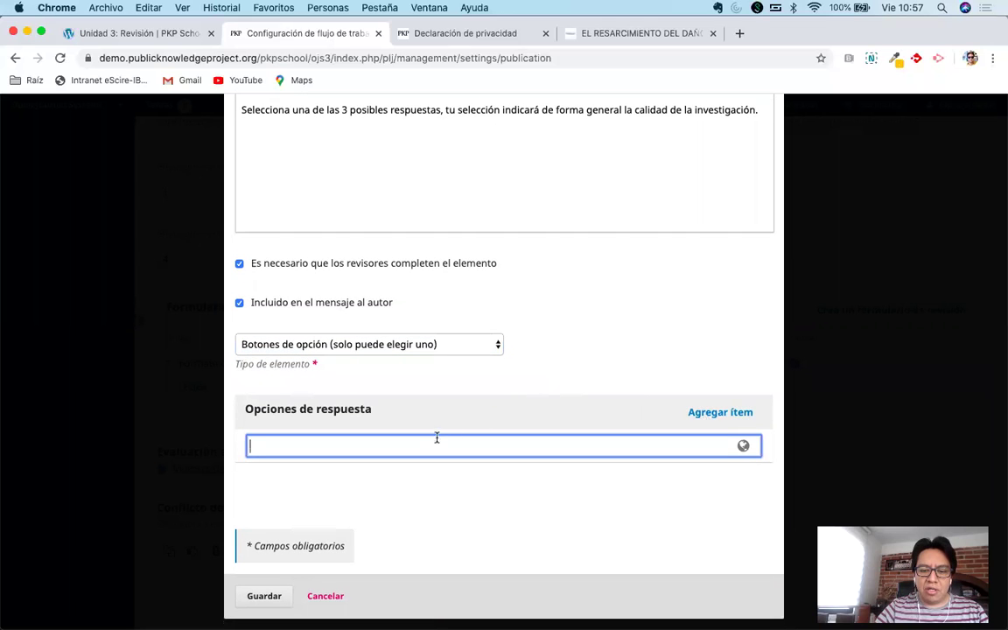
text(To)
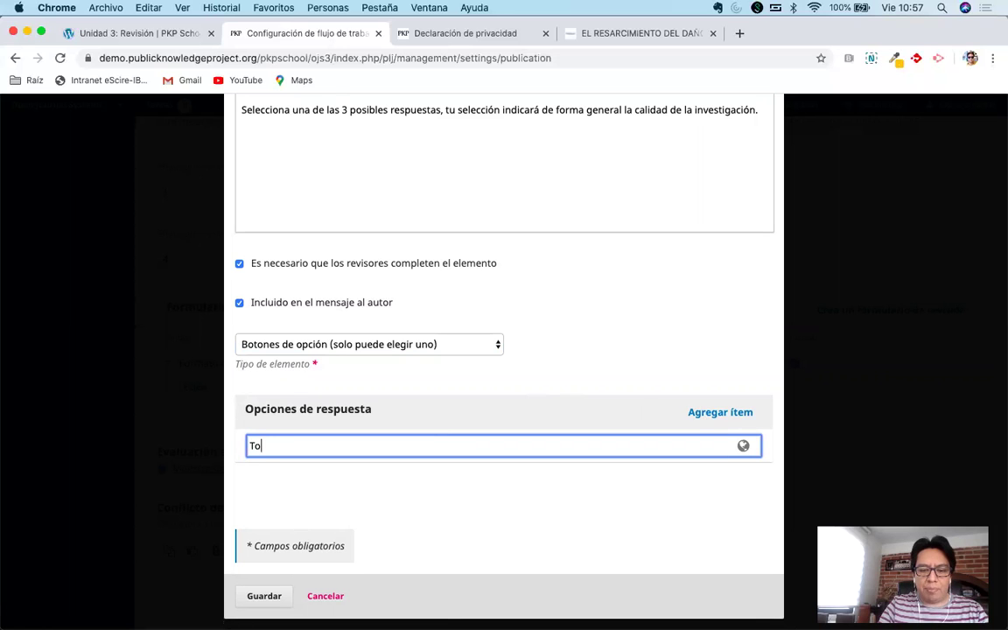
text(p 10)
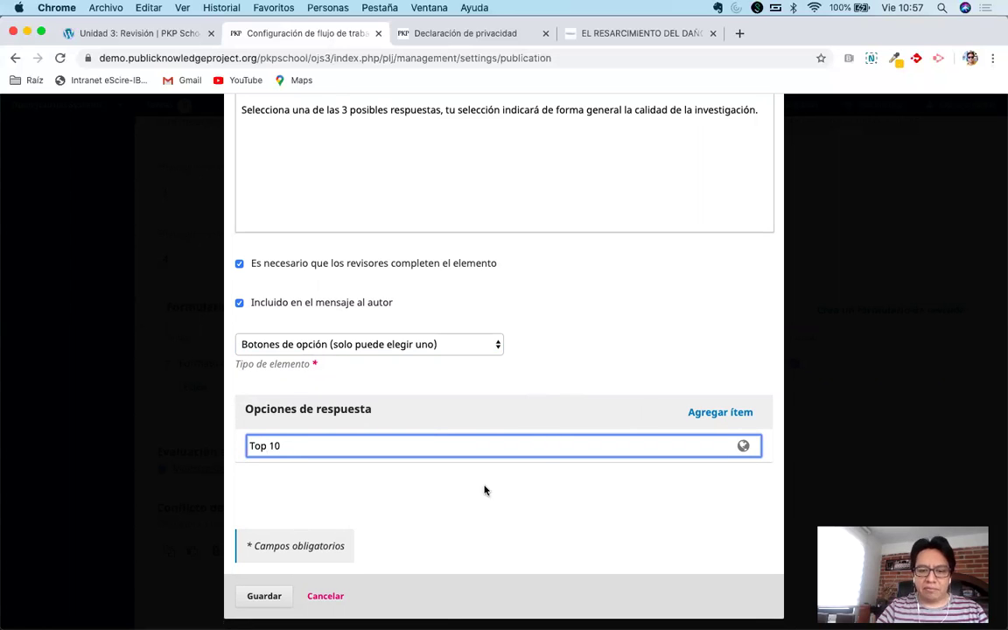
click(454, 491)
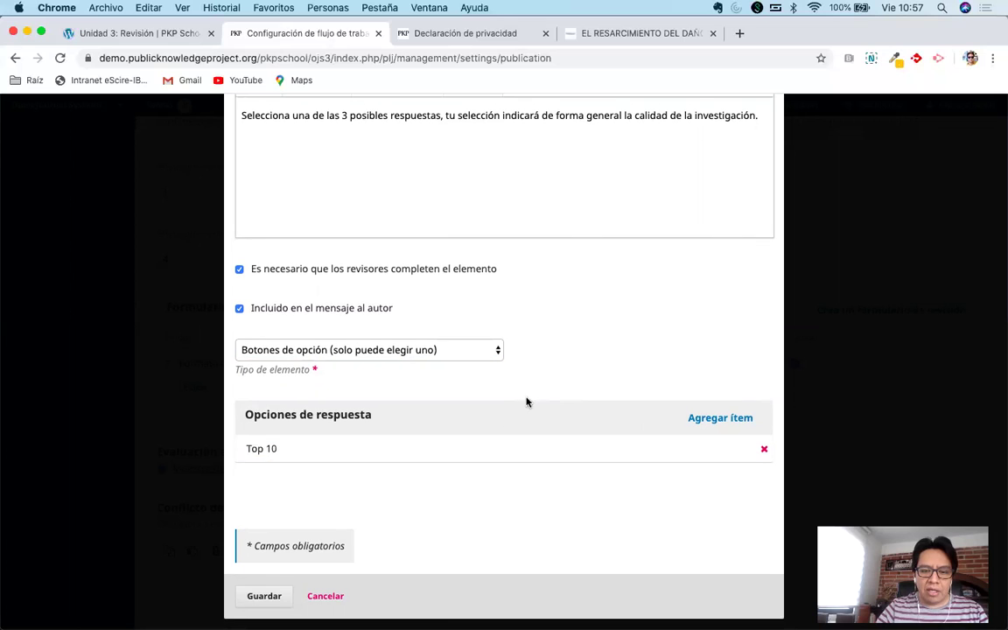
click(710, 416)
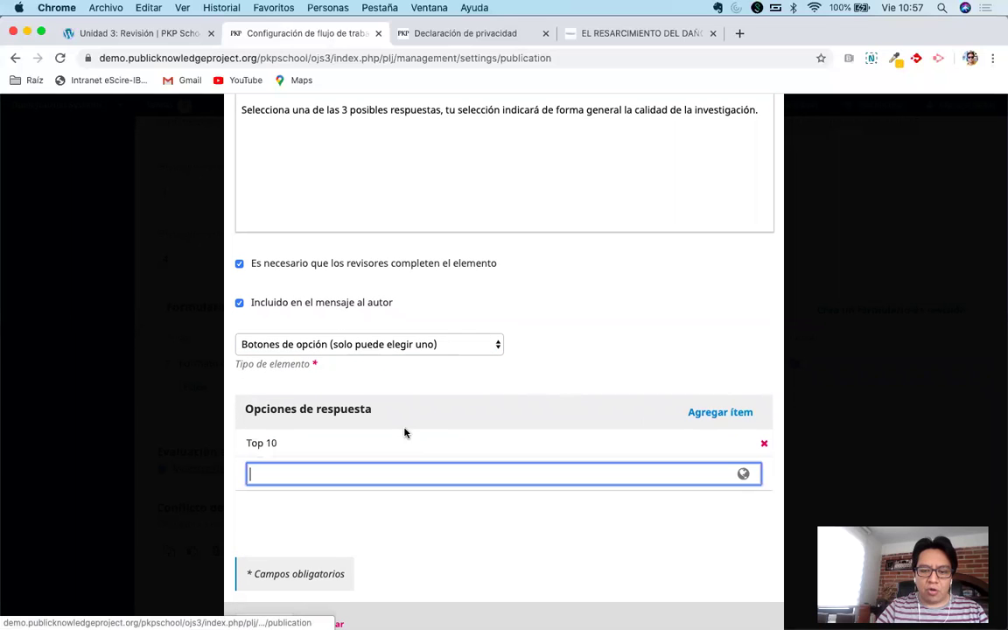
text(Top)
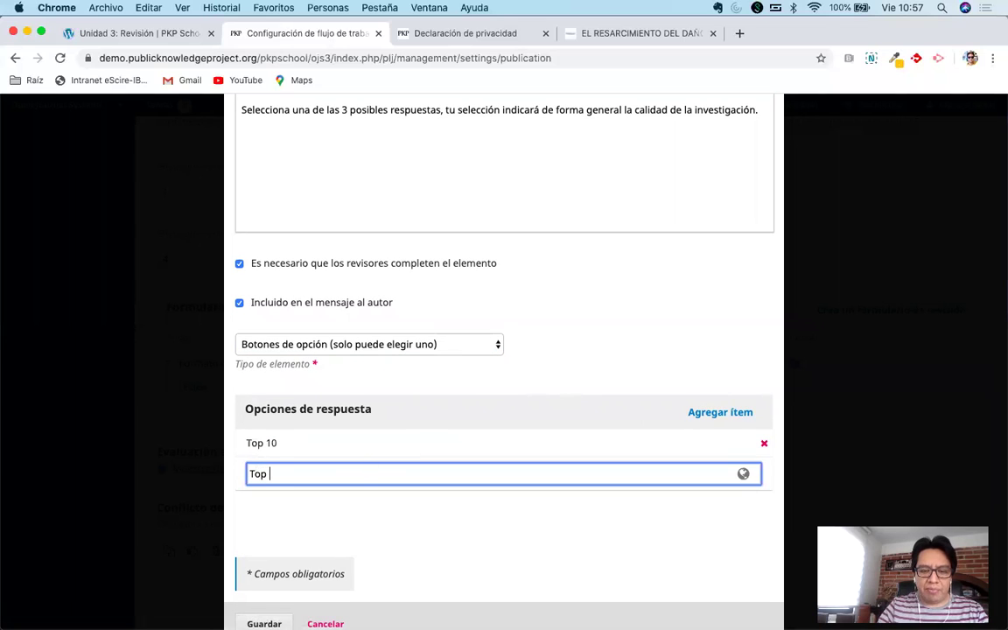
click(564, 368)
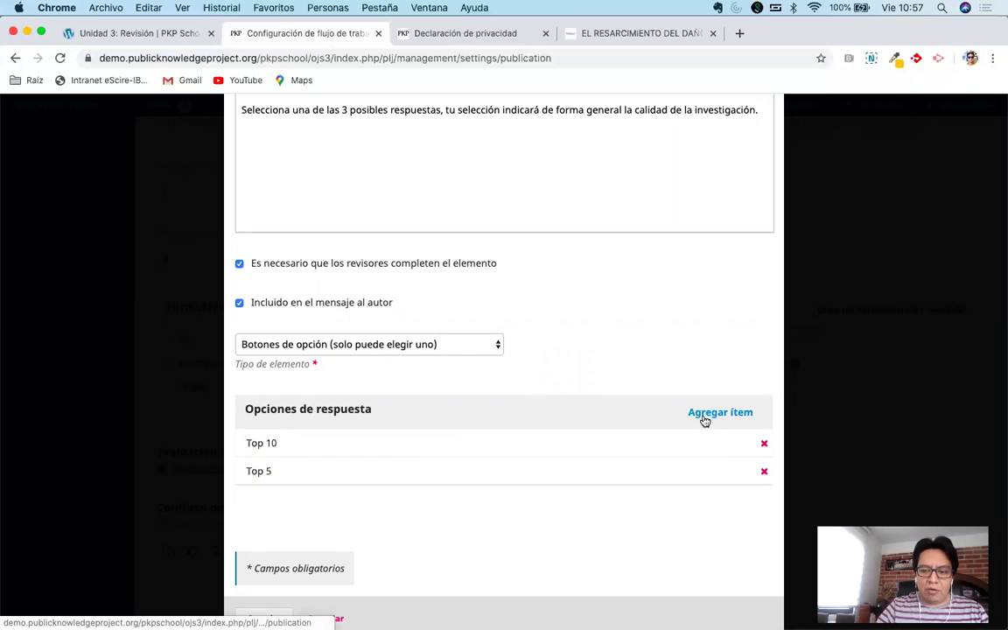
click(704, 415)
text(Top 1)
click(599, 371)
scroll(467, 474, down, 2)
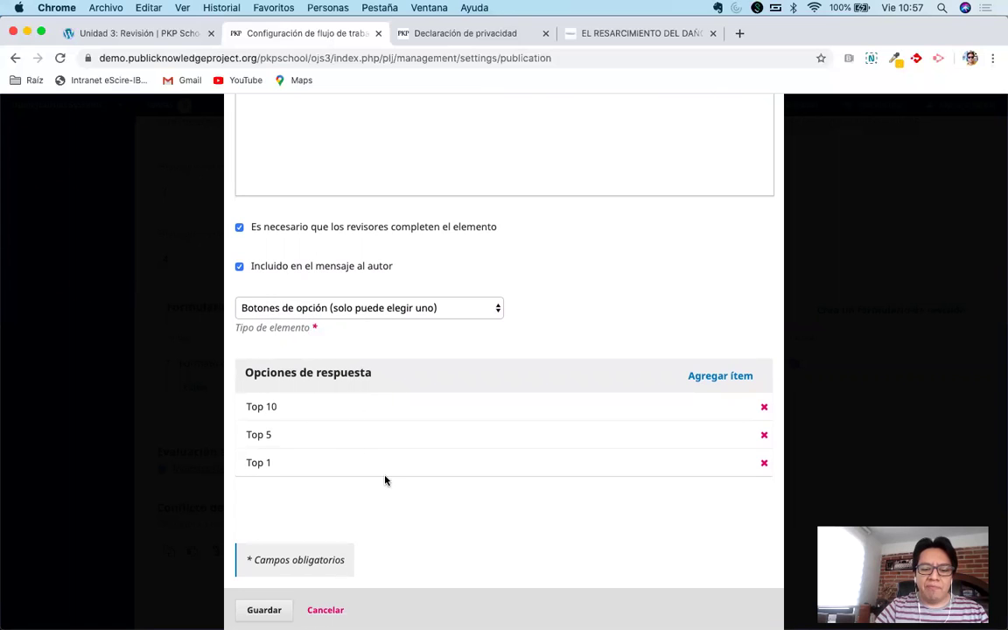
scroll(385, 479, down, 1)
click(260, 601)
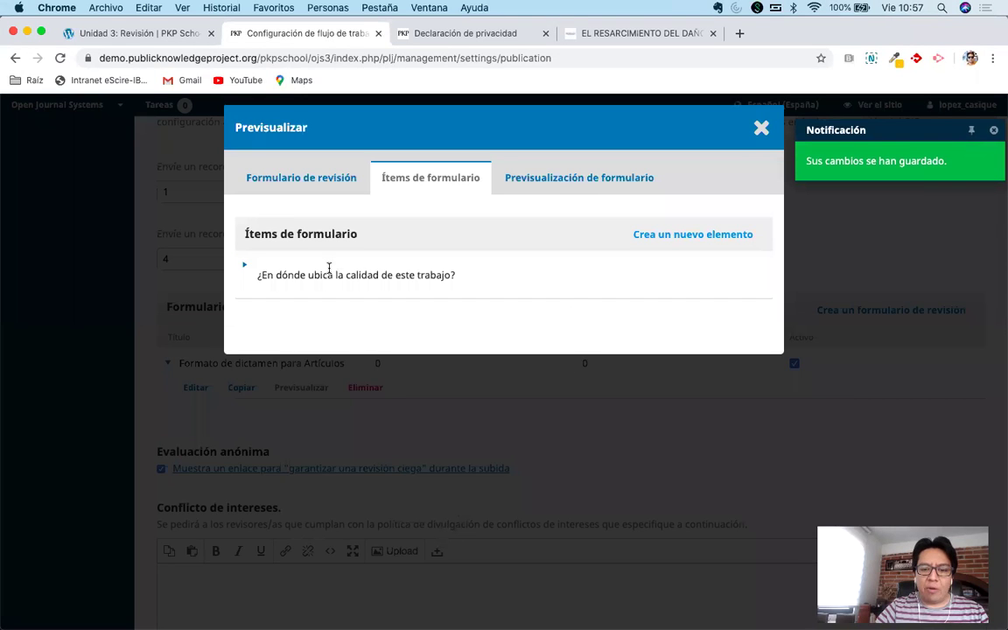
Preview the form, trying the Top 10, Top 5 and Top 1 answers, then return to the form items.
click(571, 187)
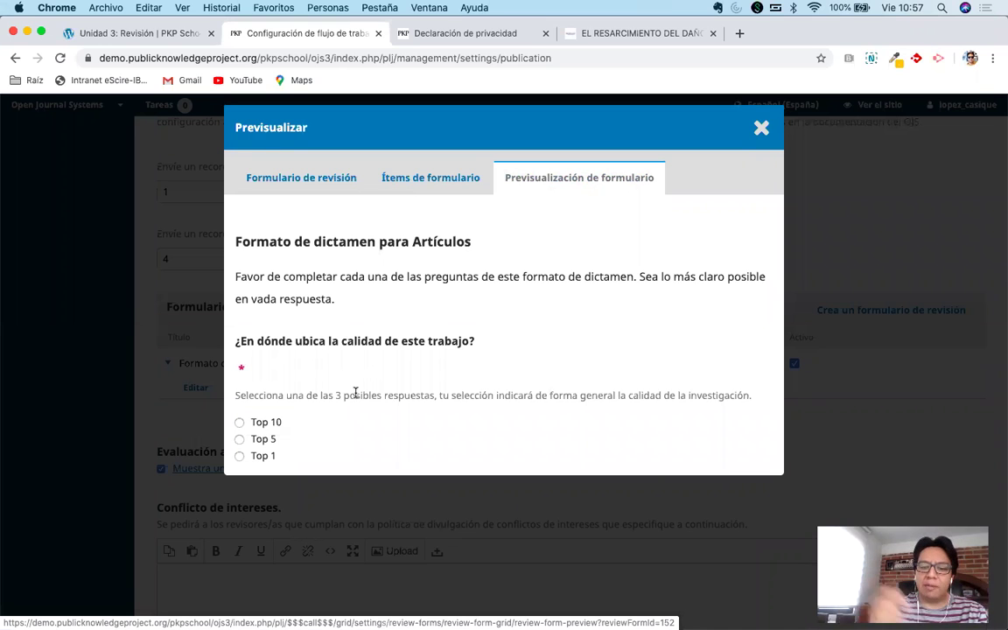
click(238, 423)
click(240, 439)
click(240, 456)
click(240, 421)
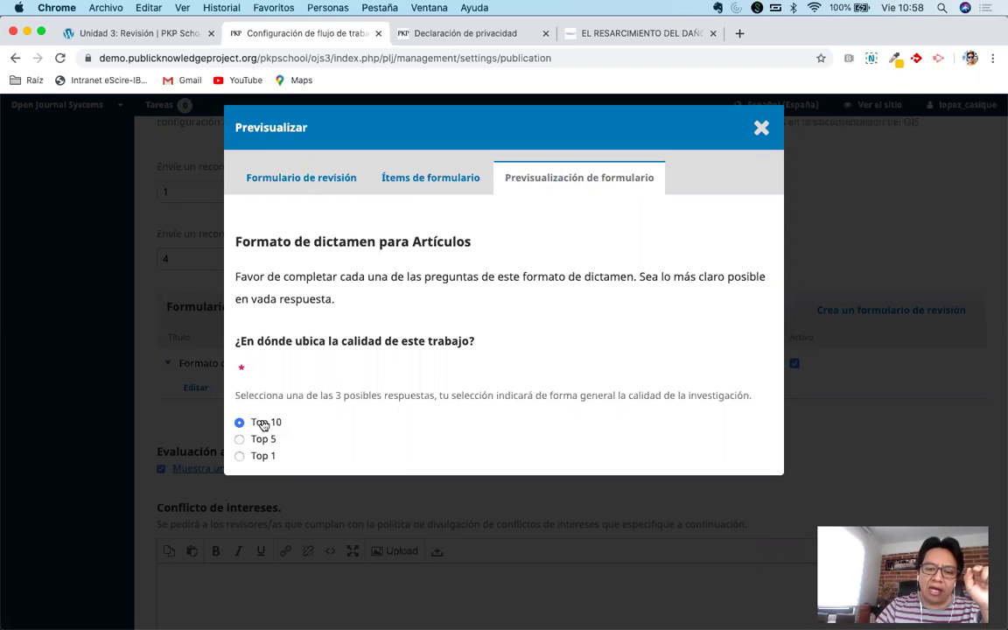
click(239, 439)
click(240, 422)
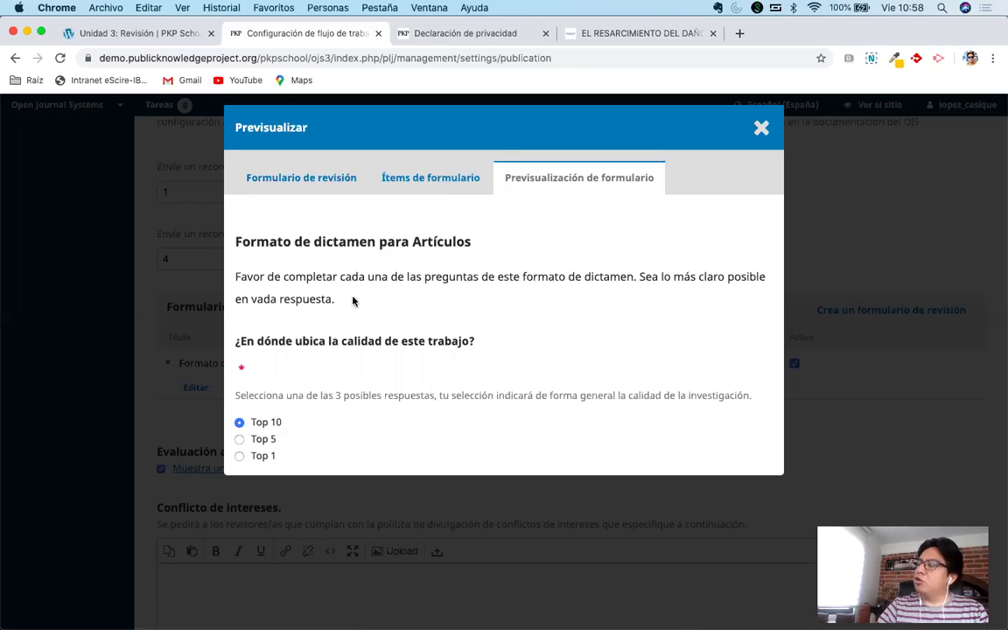
click(416, 183)
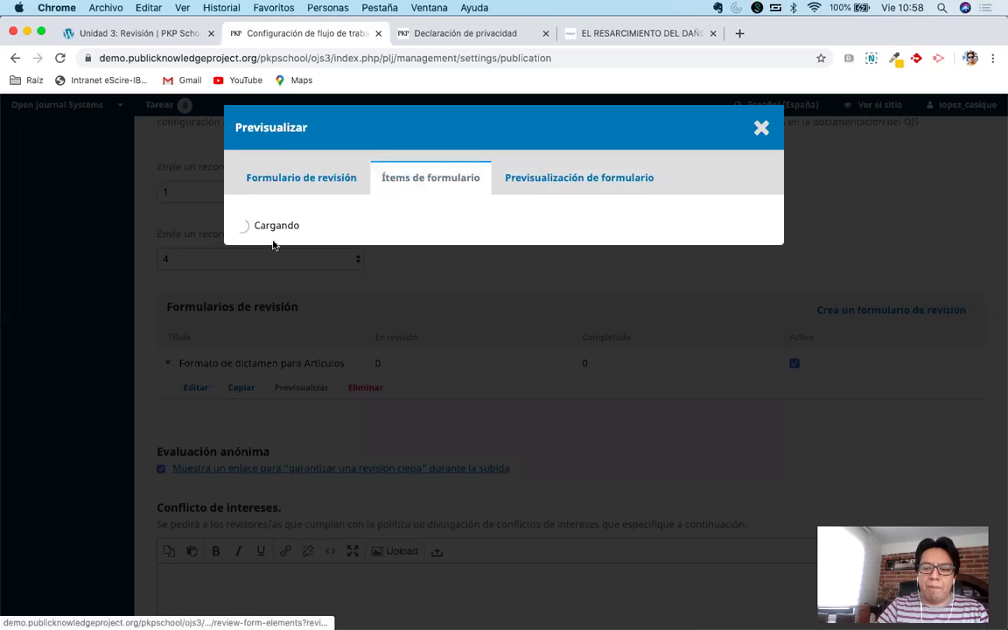
Open the quality question in Ítems de formulario for editing.
click(244, 268)
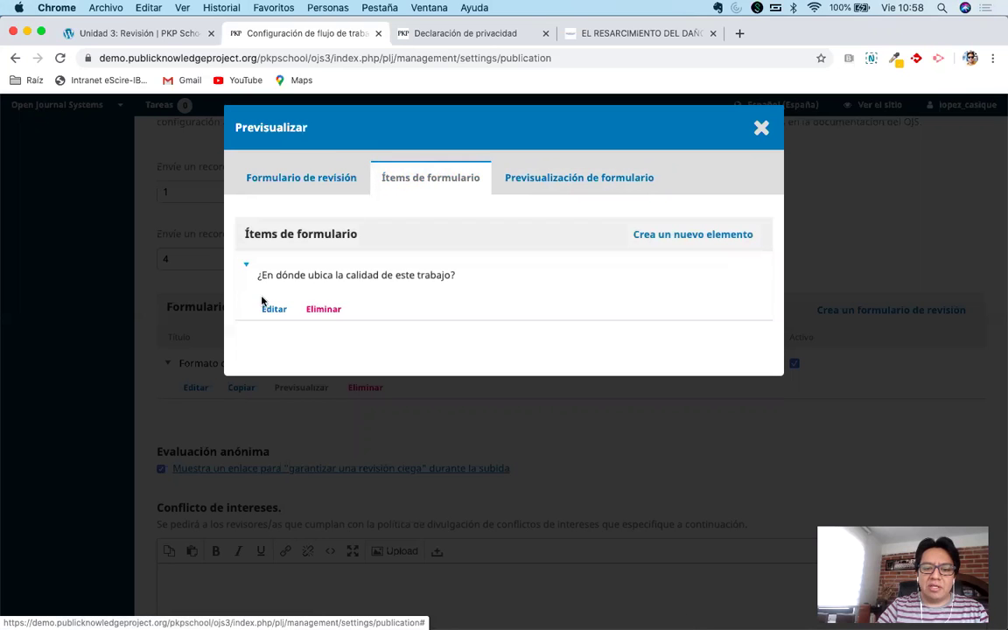
click(272, 311)
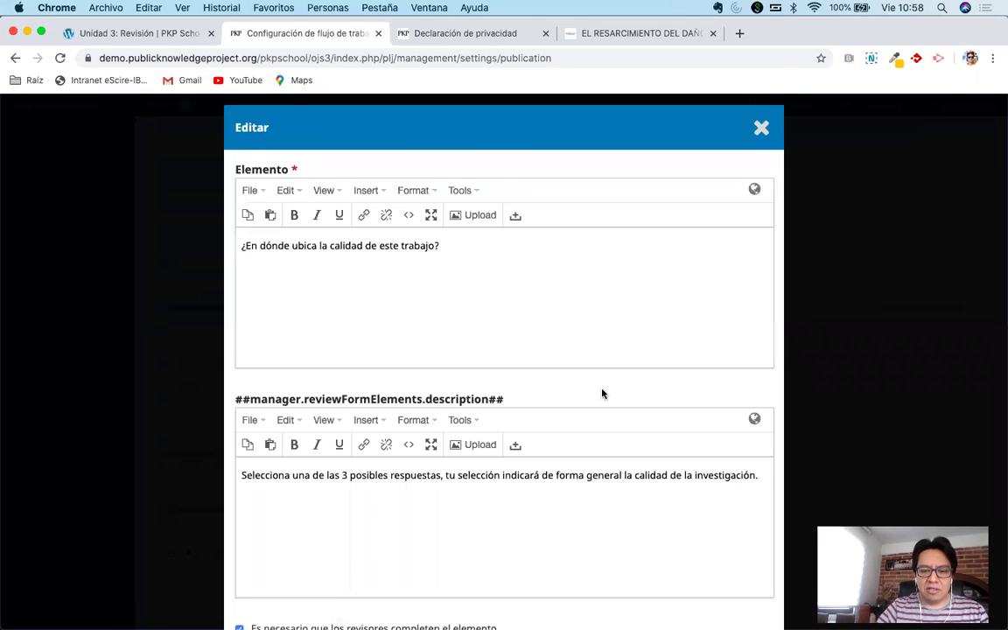
scroll(602, 394, down, 10)
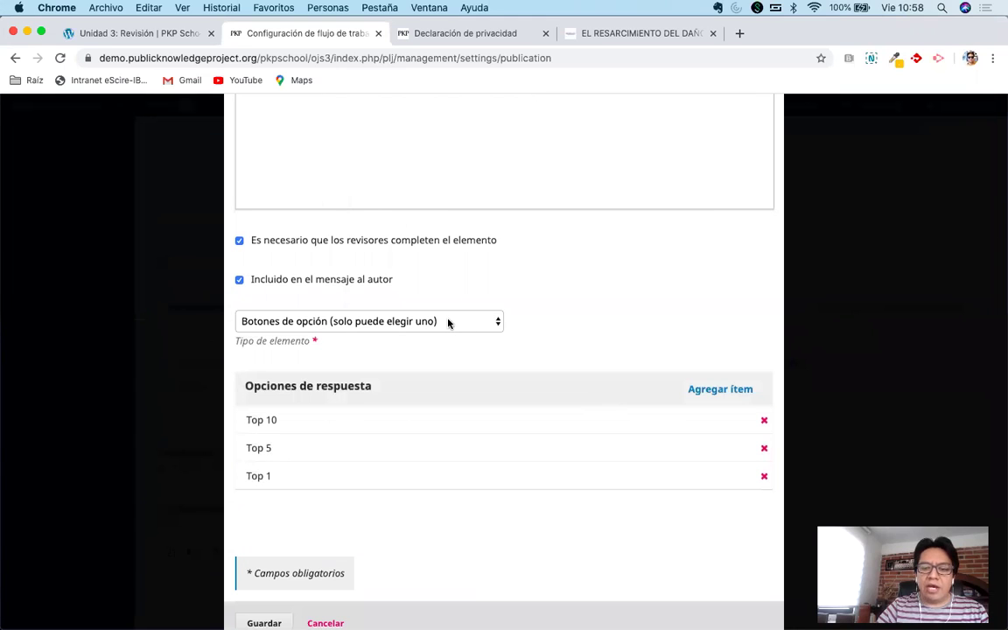
Set the question's Tipo de elemento to Menú desplegable and save it.
click(440, 324)
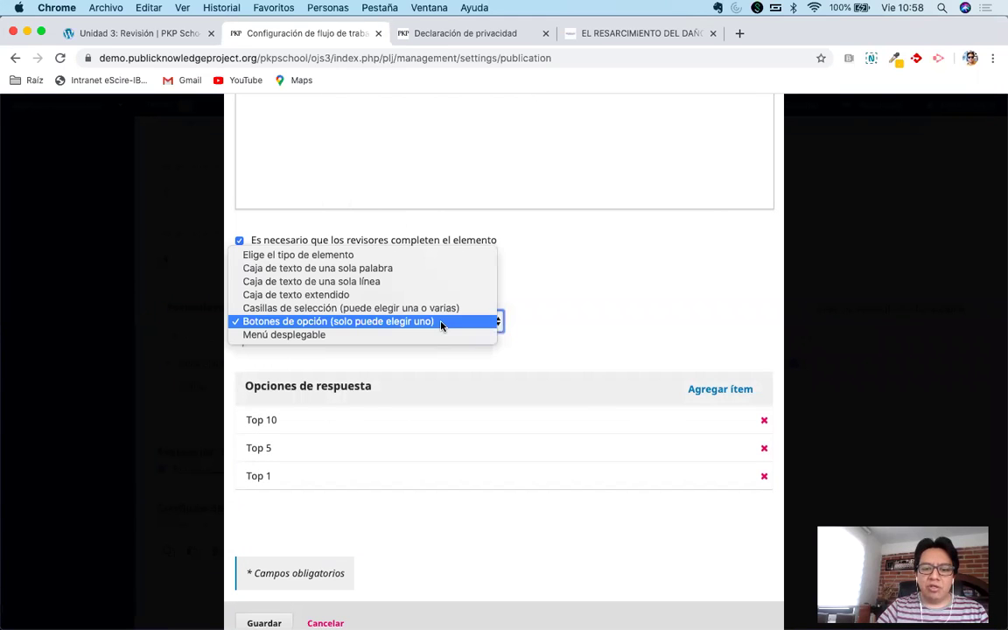
click(611, 339)
key(Down)
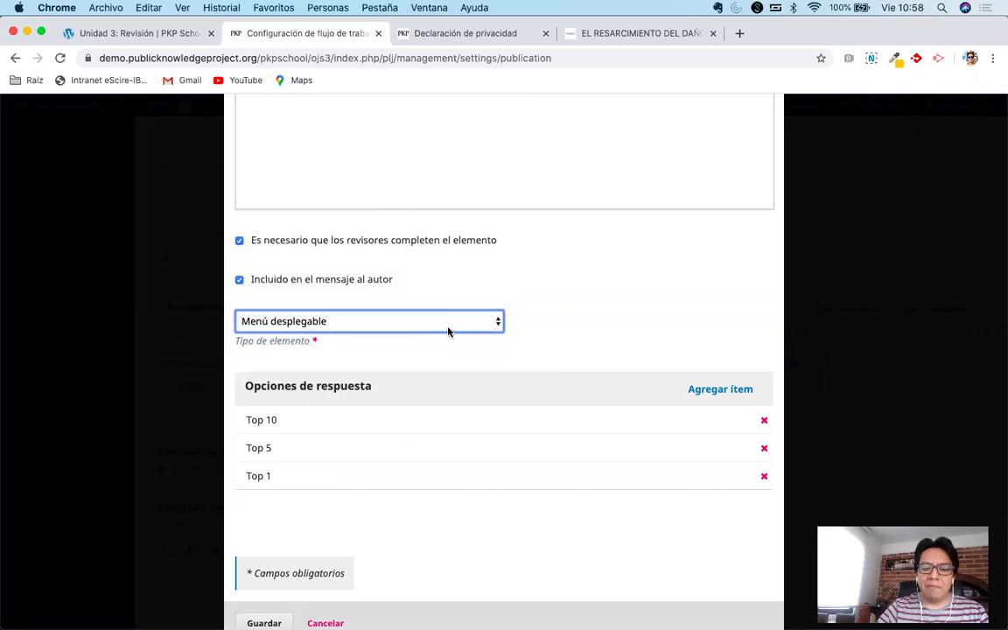
click(429, 326)
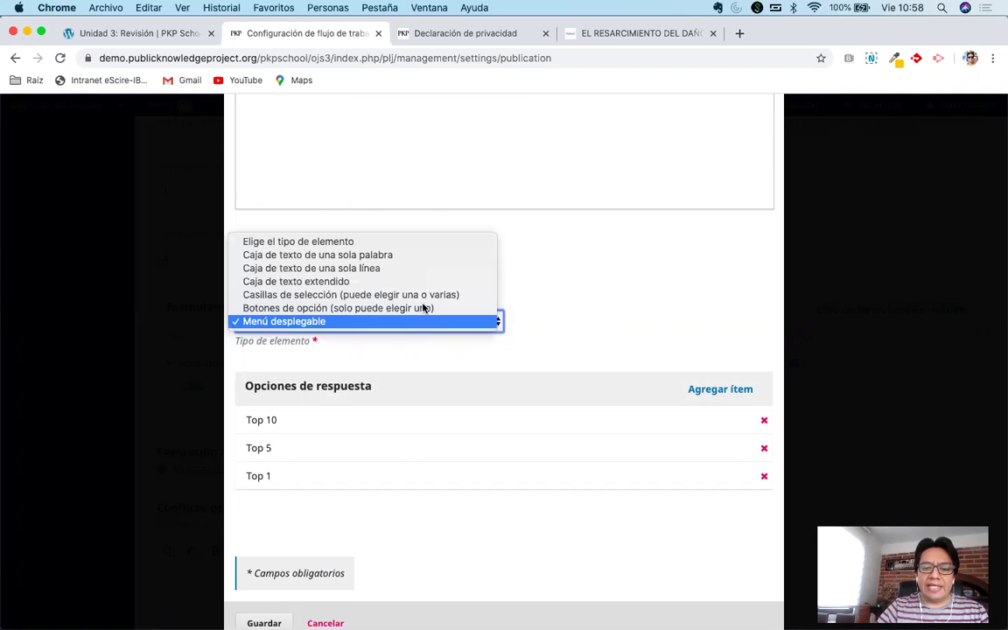
click(515, 310)
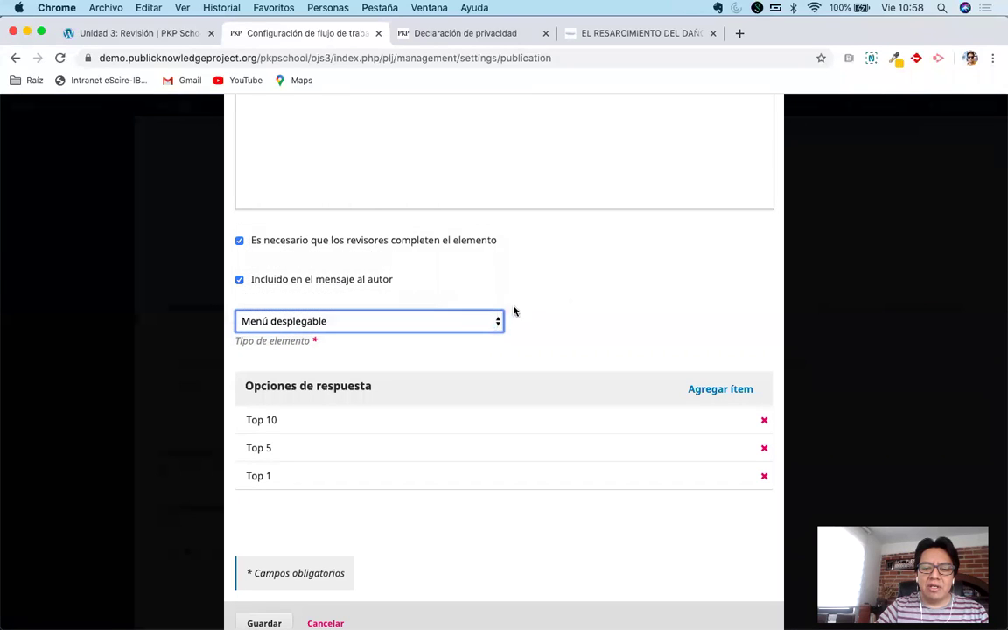
click(465, 327)
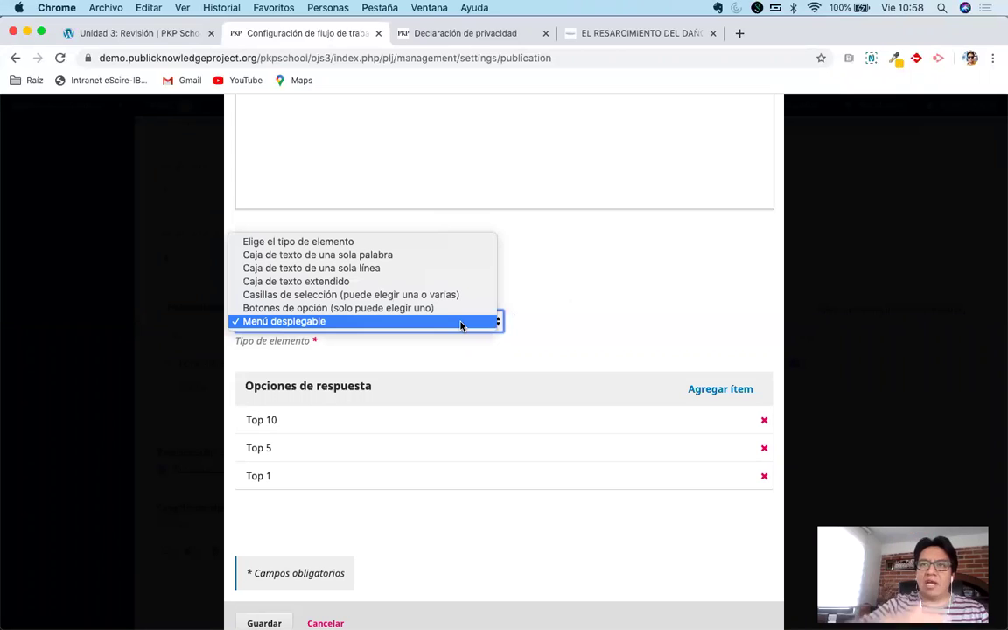
click(571, 313)
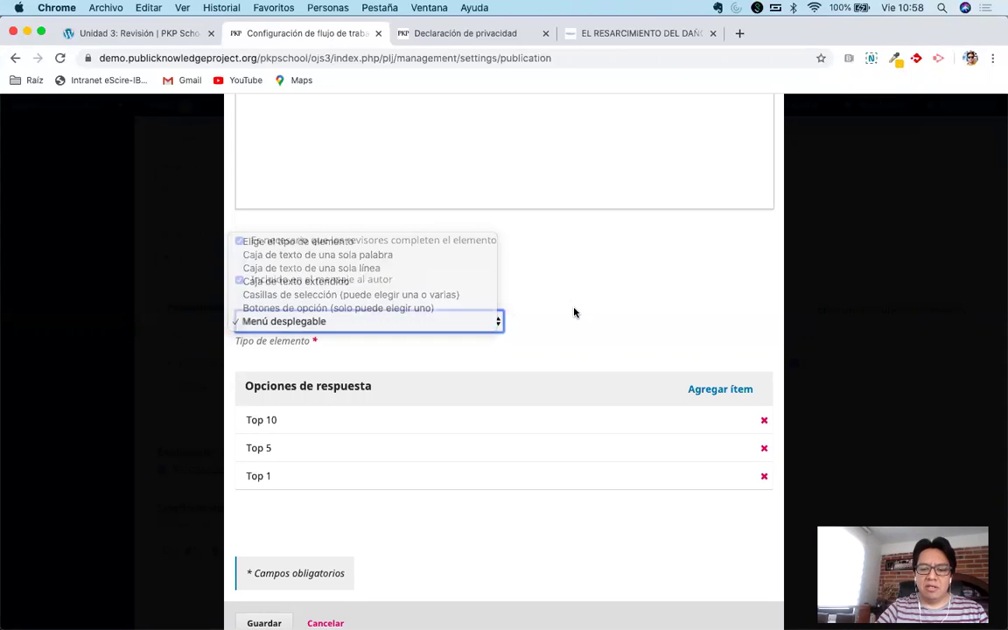
click(350, 322)
click(378, 523)
scroll(378, 522, down, 1)
click(264, 596)
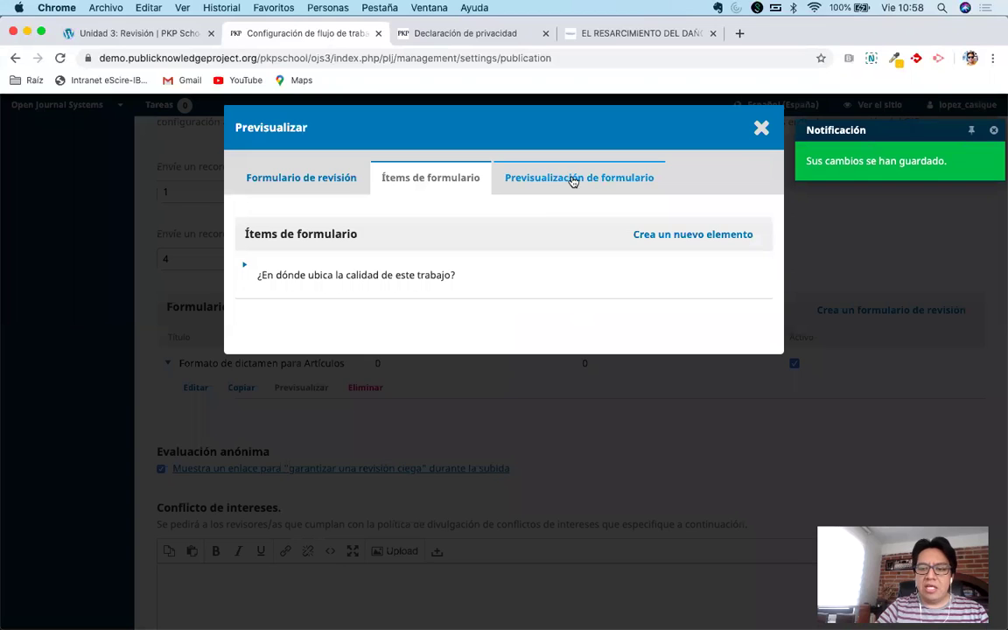
In Previsualización de formulario, pick Top 5 from the quality question's dropdown.
click(573, 179)
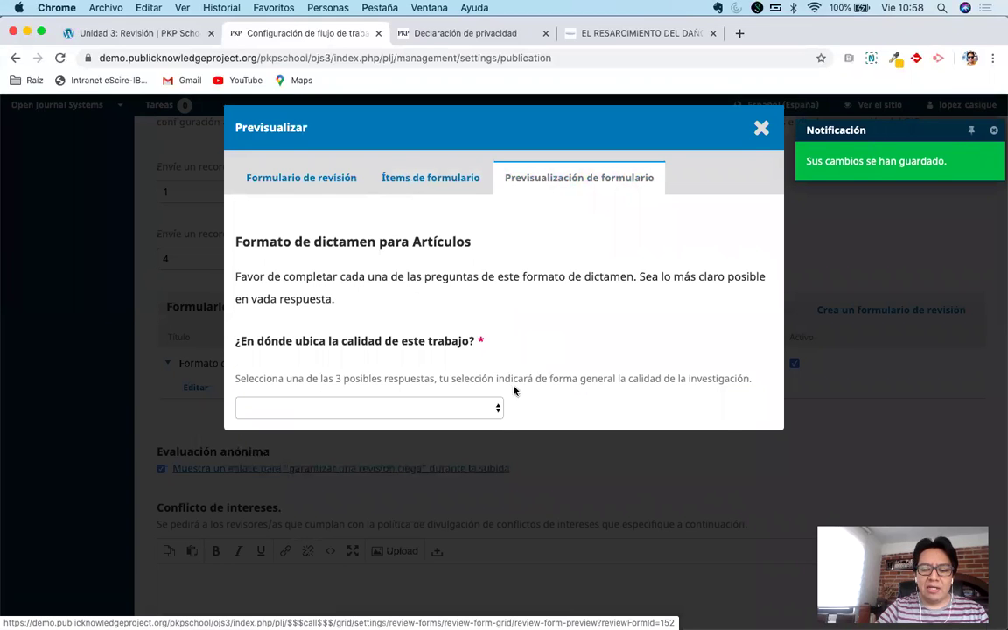
click(492, 408)
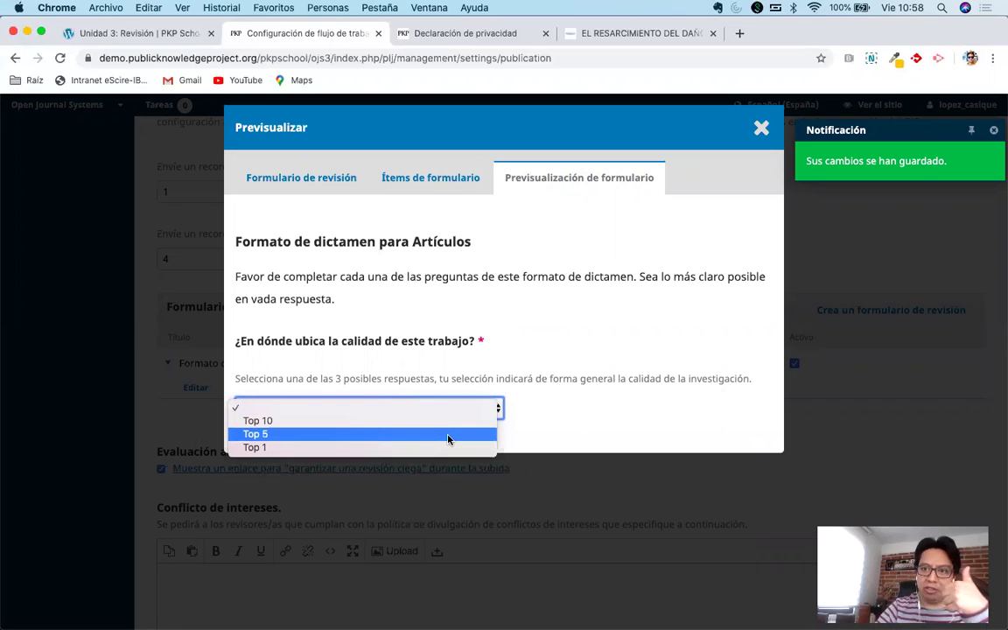
click(448, 435)
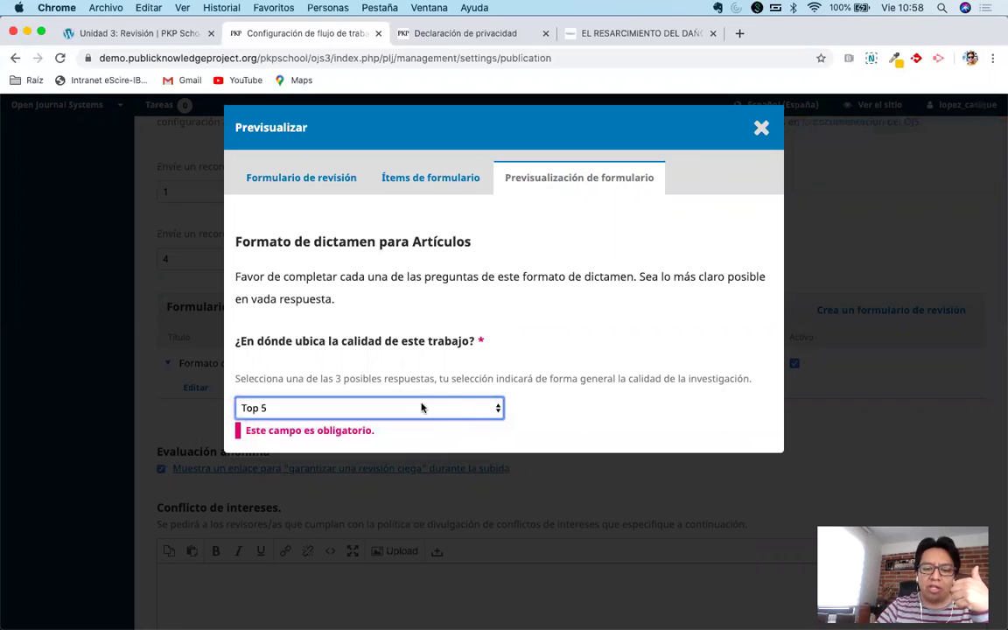
click(451, 408)
click(473, 407)
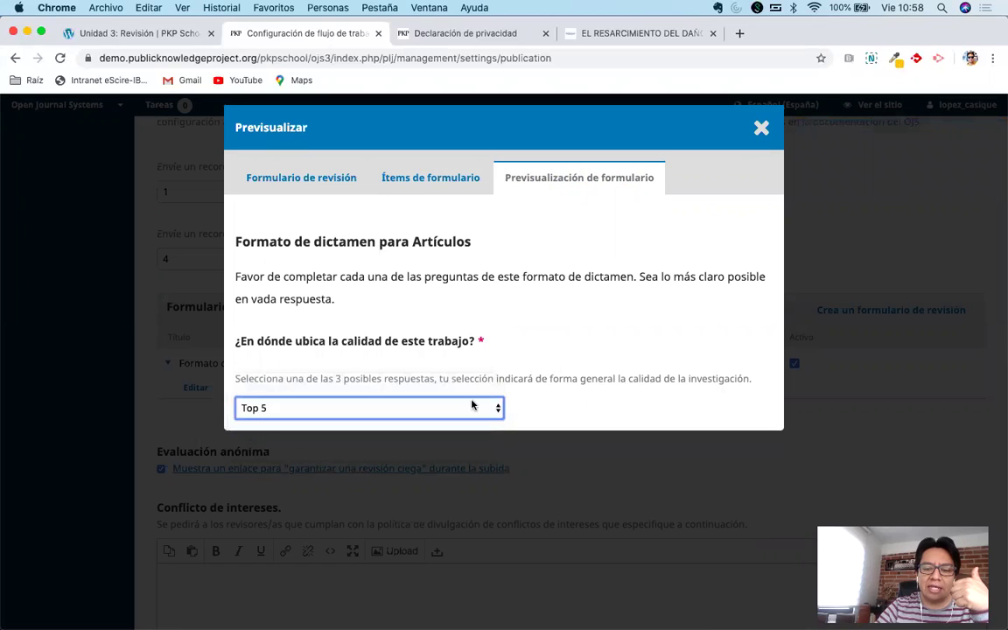
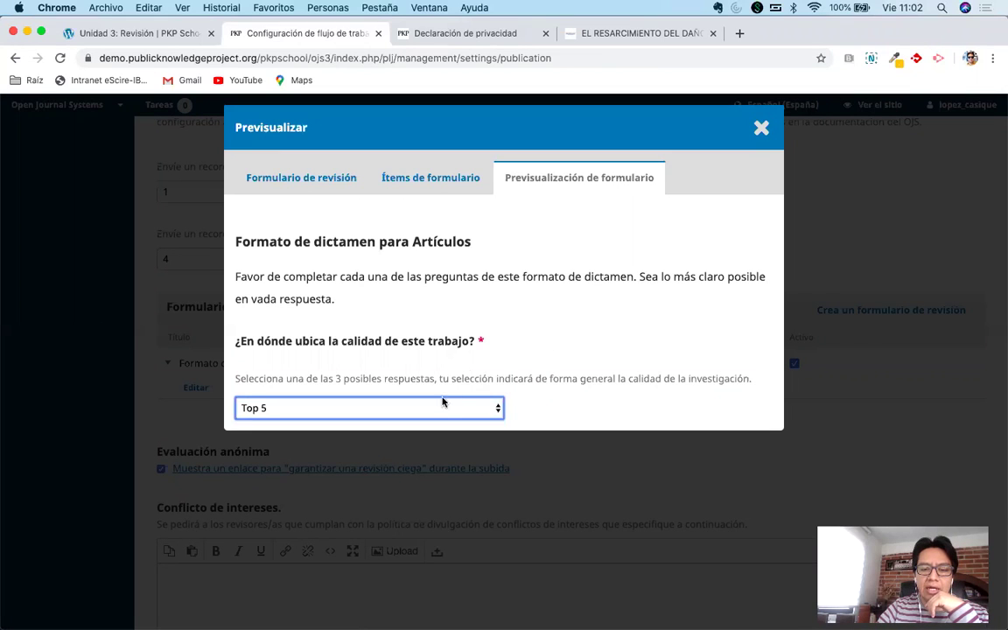
Recheck the '¿En dónde ubica la calidad de este trabajo?' dropdown question and save it unchanged.
click(432, 195)
click(418, 176)
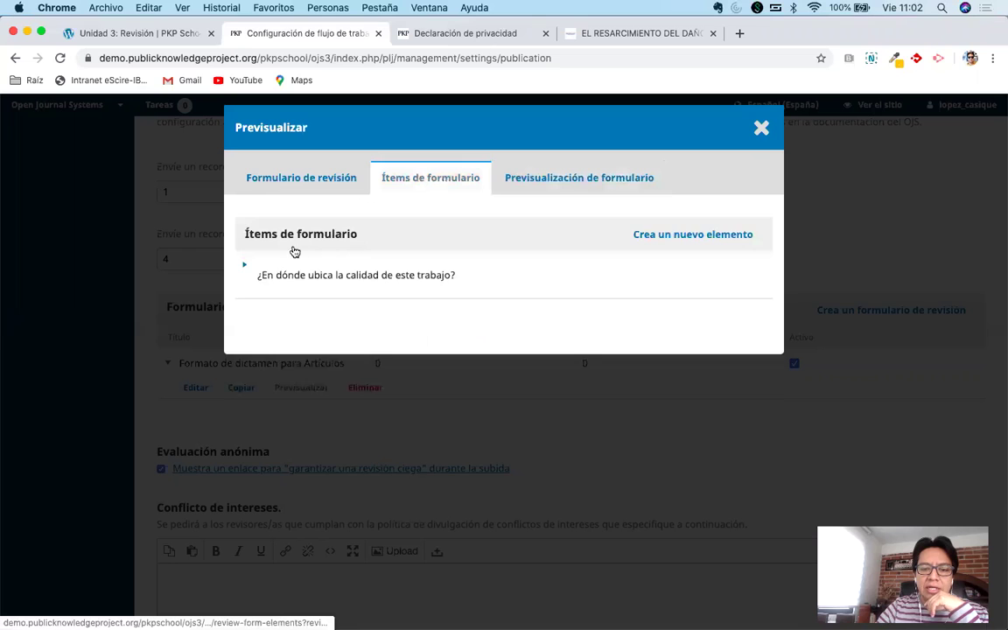
click(245, 264)
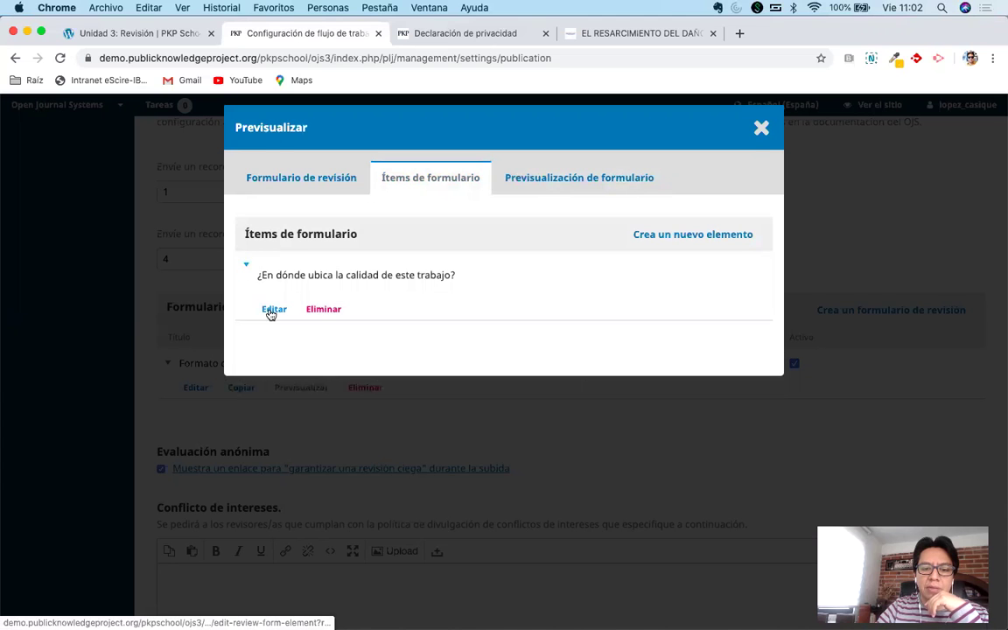
click(269, 310)
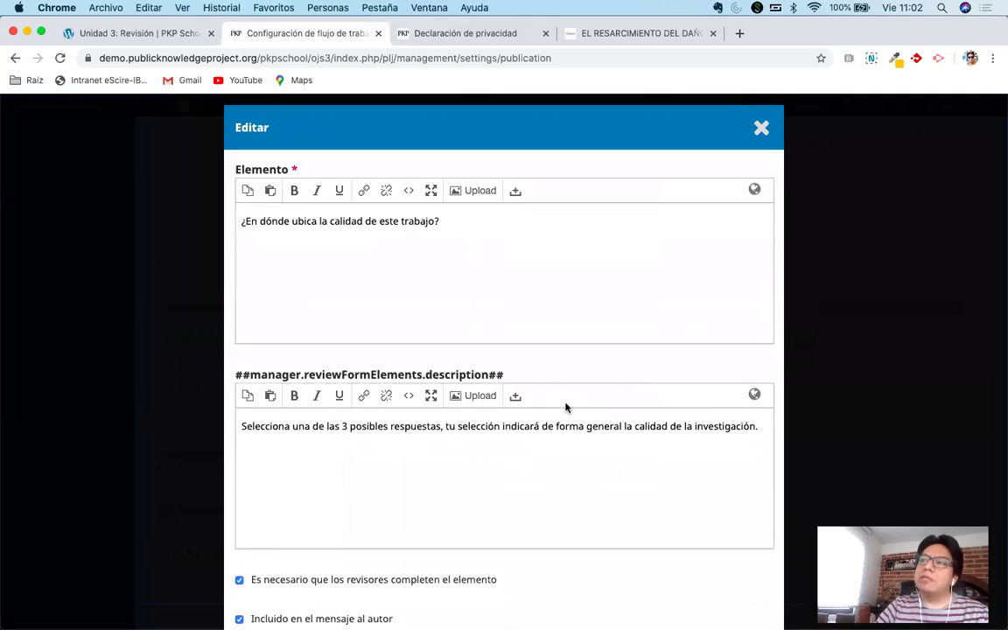
scroll(566, 407, down, 4)
scroll(561, 497, down, 2)
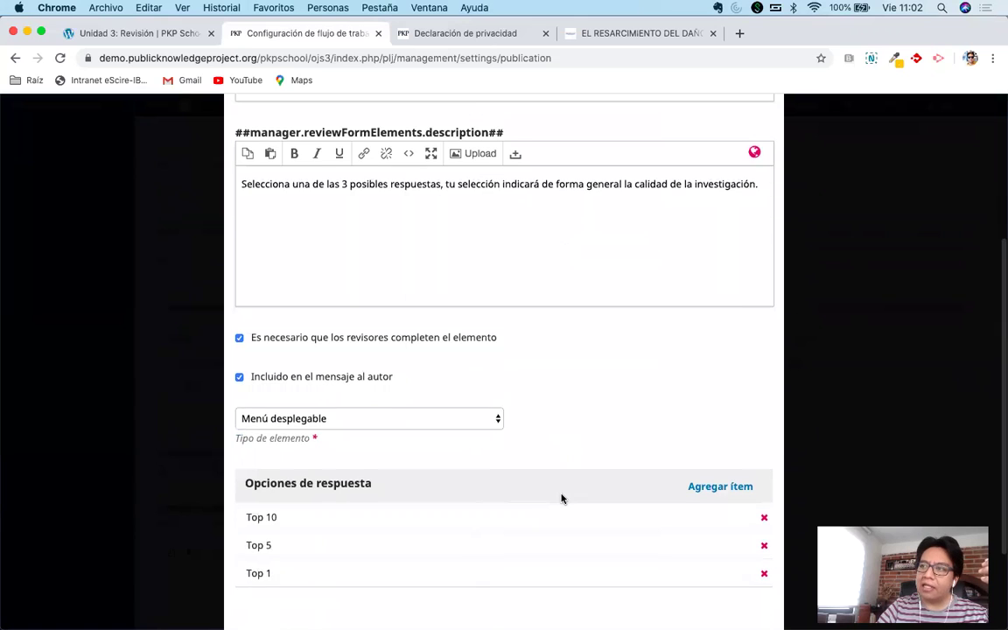
scroll(560, 496, down, 2)
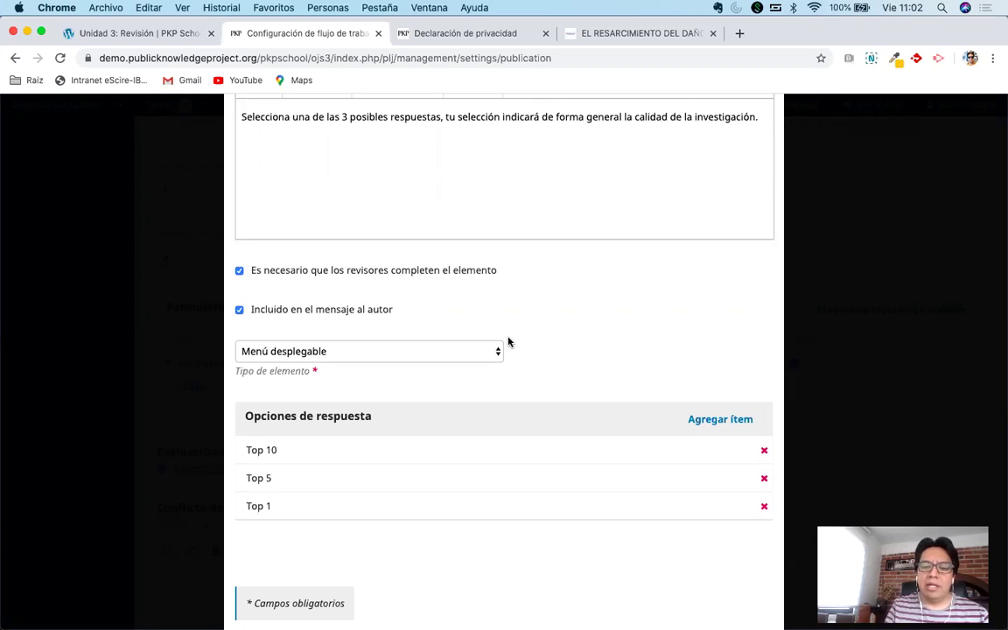
scroll(539, 360, down, 2)
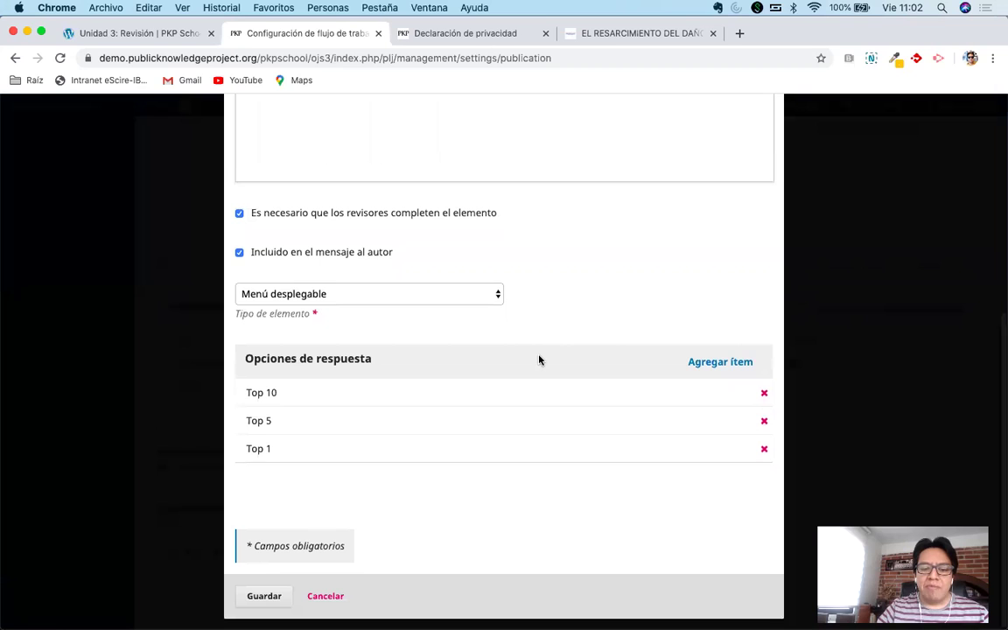
click(263, 599)
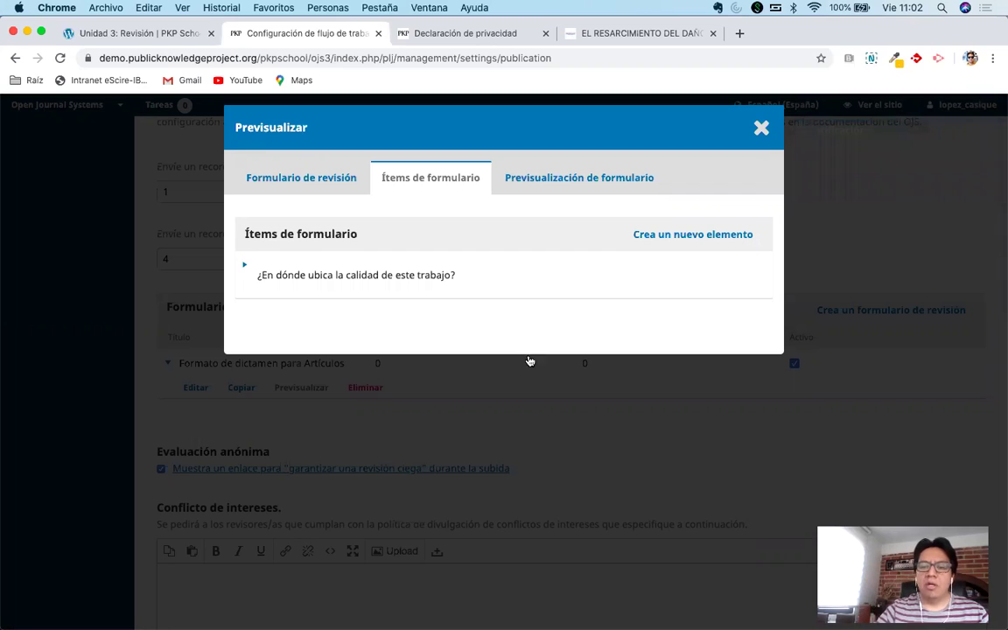
Create a required radio-button question '¿Quiere que le volvamos a enviar la versión revisada del autor', excluded from the author message.
click(683, 238)
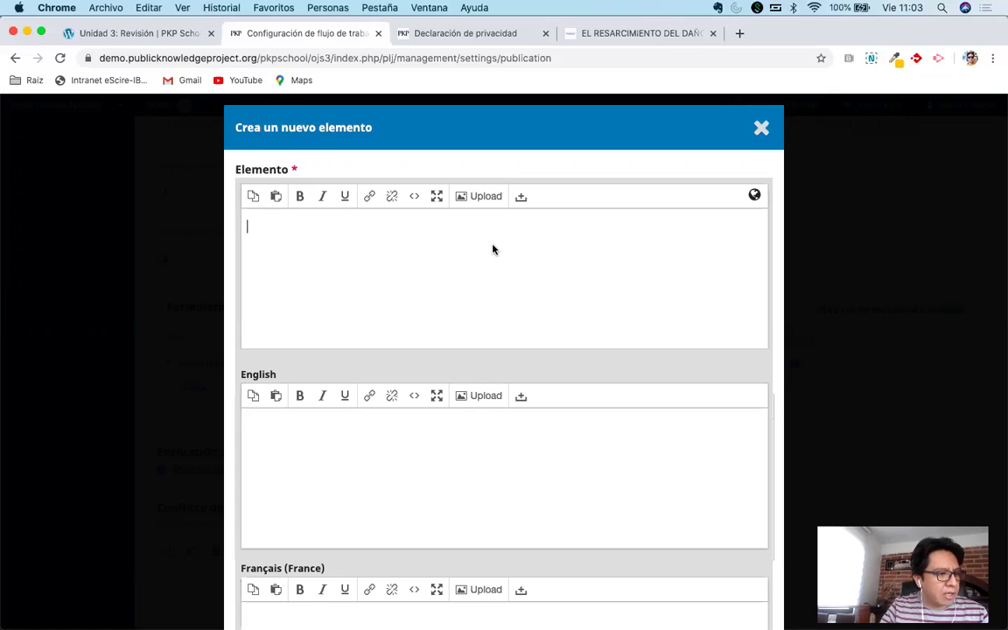
text(¿)
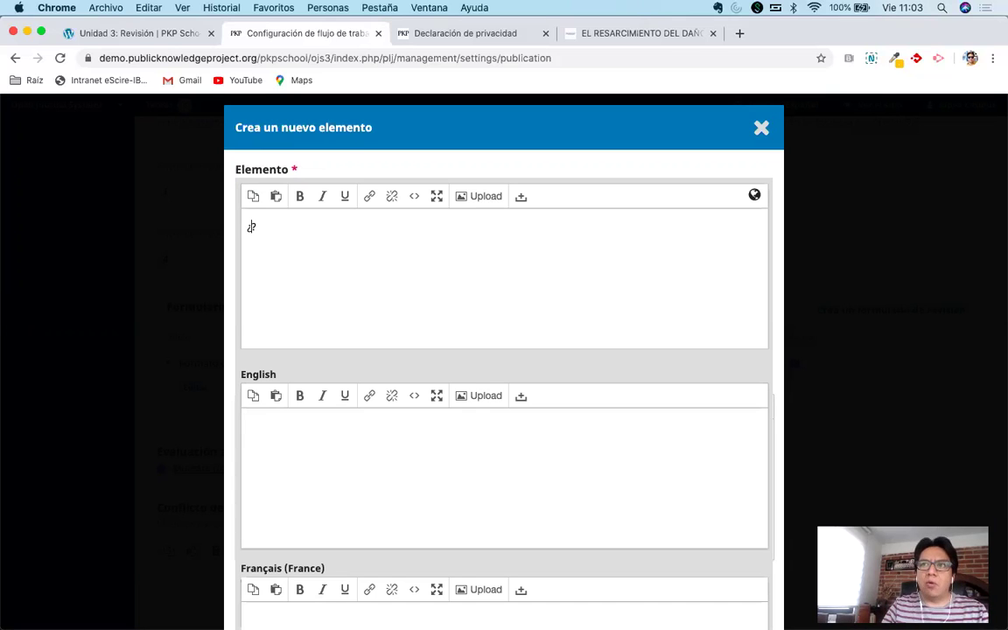
text(Q)
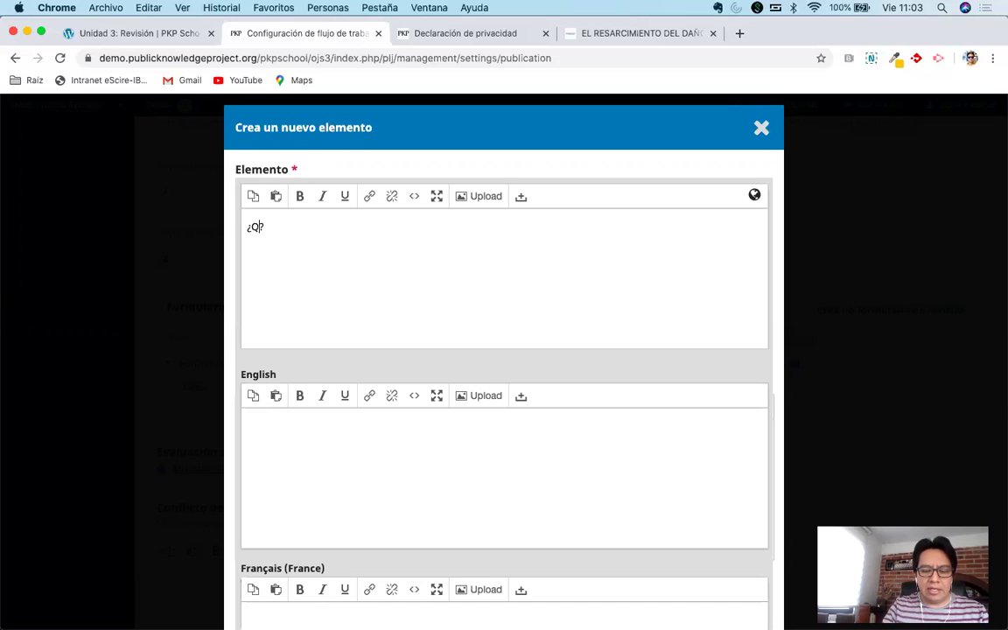
text(uiere que le)
text( volvamos a)
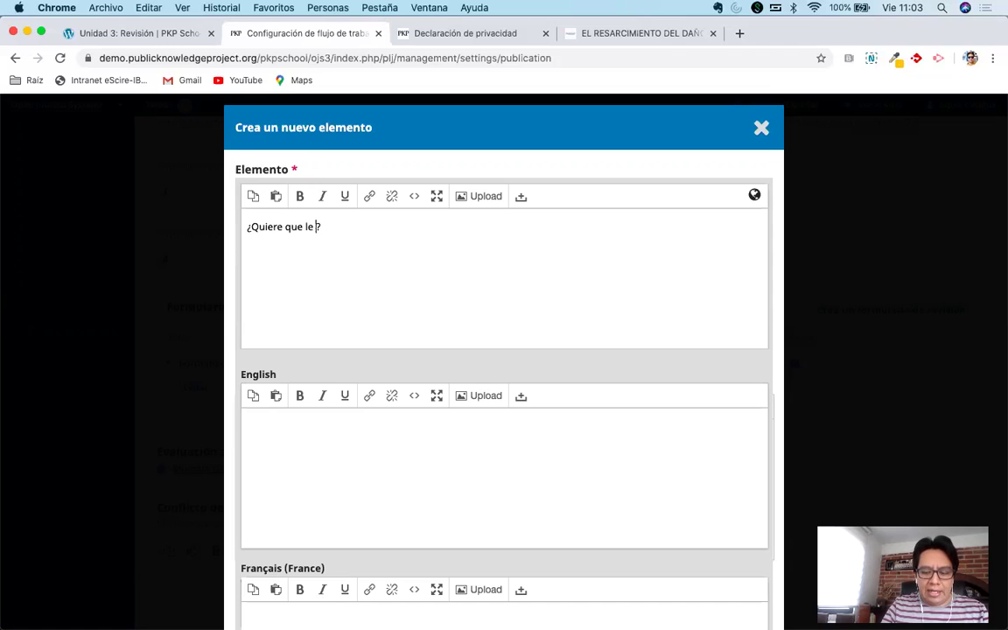
text( enviar )
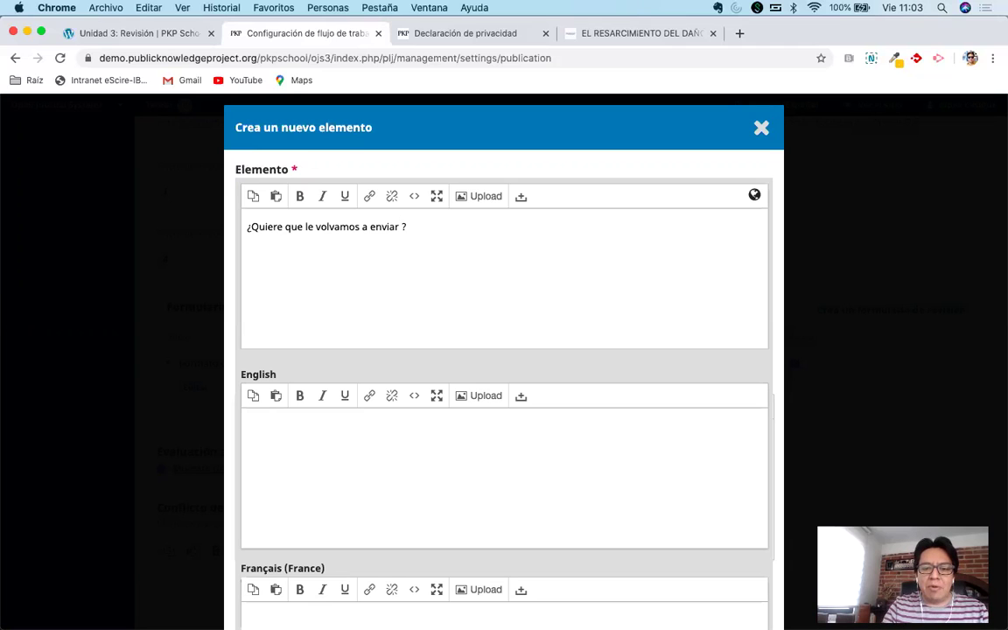
text(la versión revisada del autor)
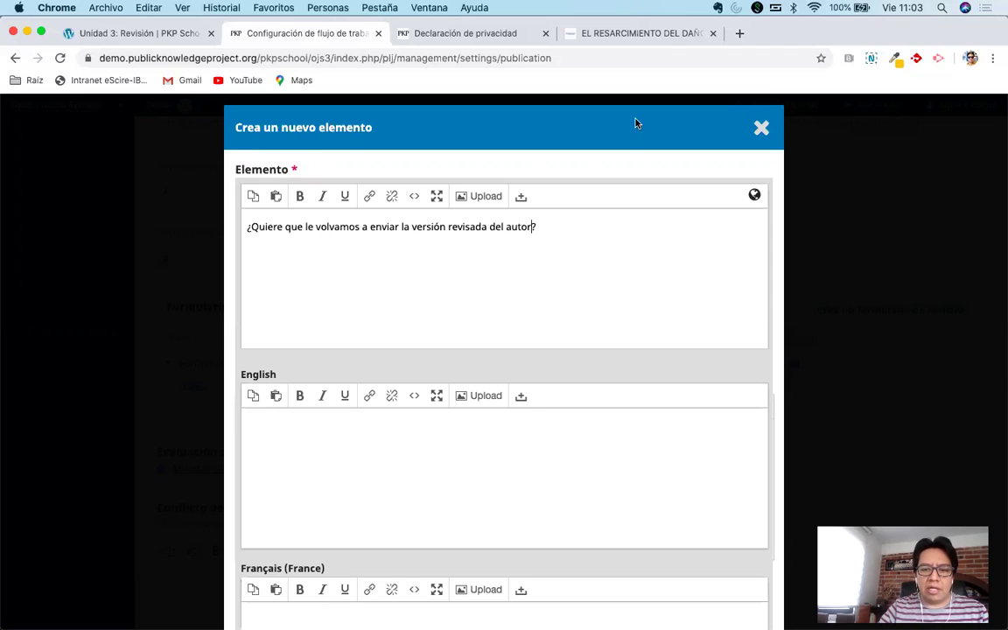
scroll(511, 473, down, 5)
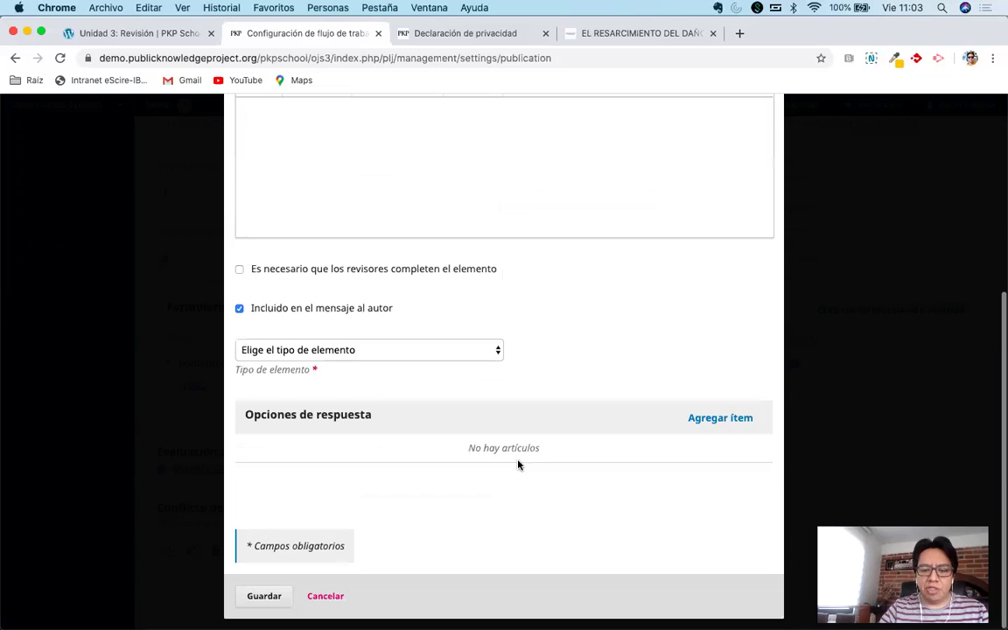
click(309, 272)
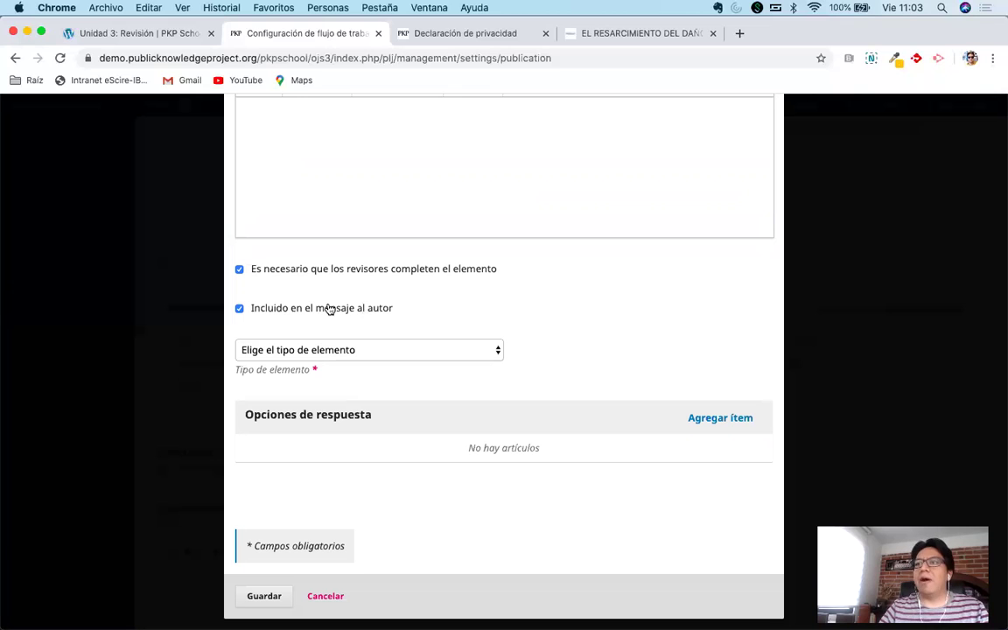
click(330, 310)
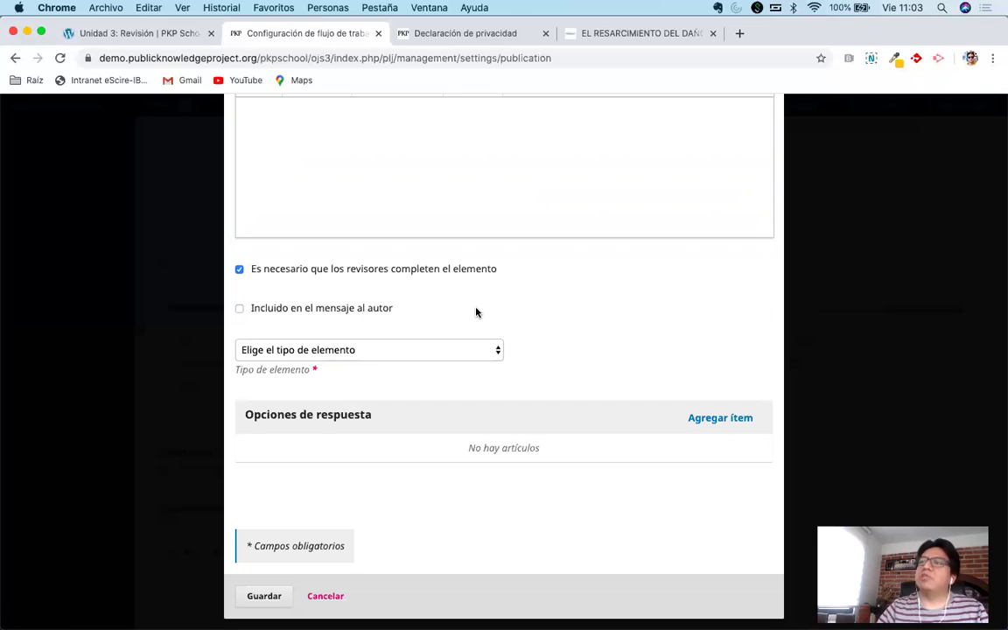
click(440, 349)
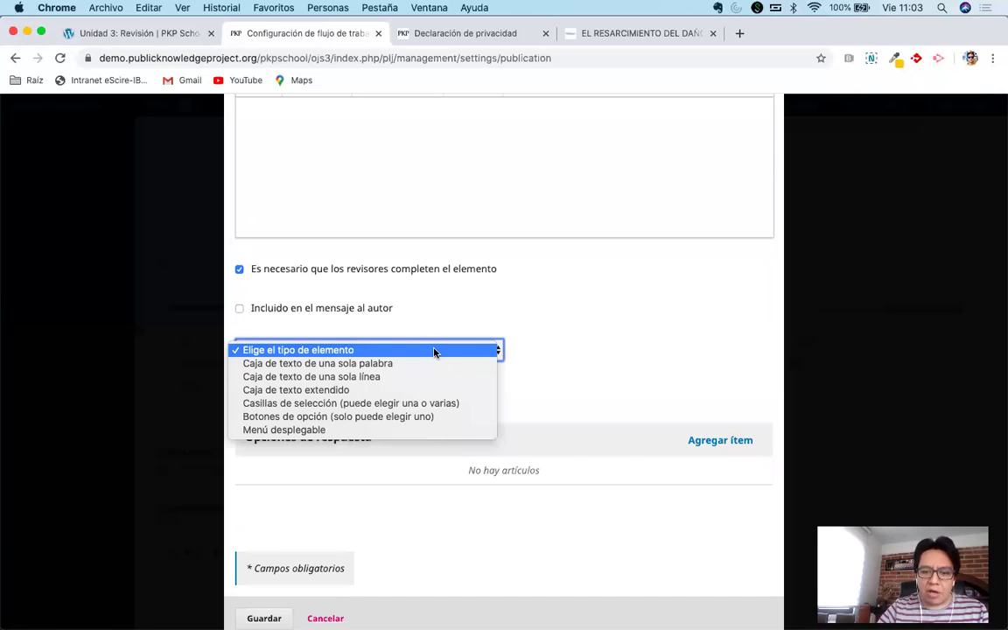
click(389, 416)
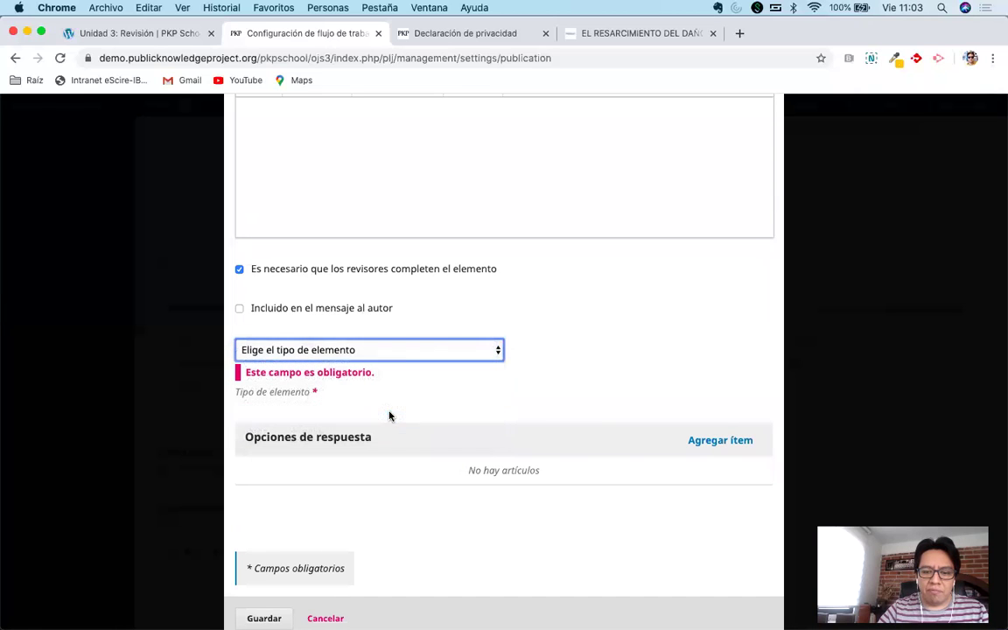
Add Si and No answer options, save the question, and preview the form.
click(693, 441)
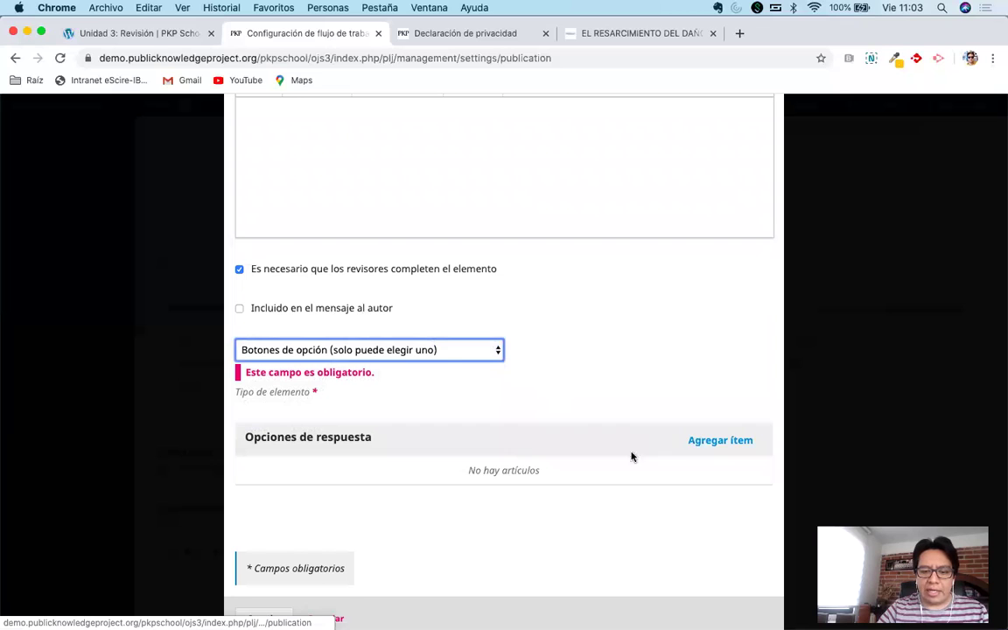
text(Si)
click(684, 351)
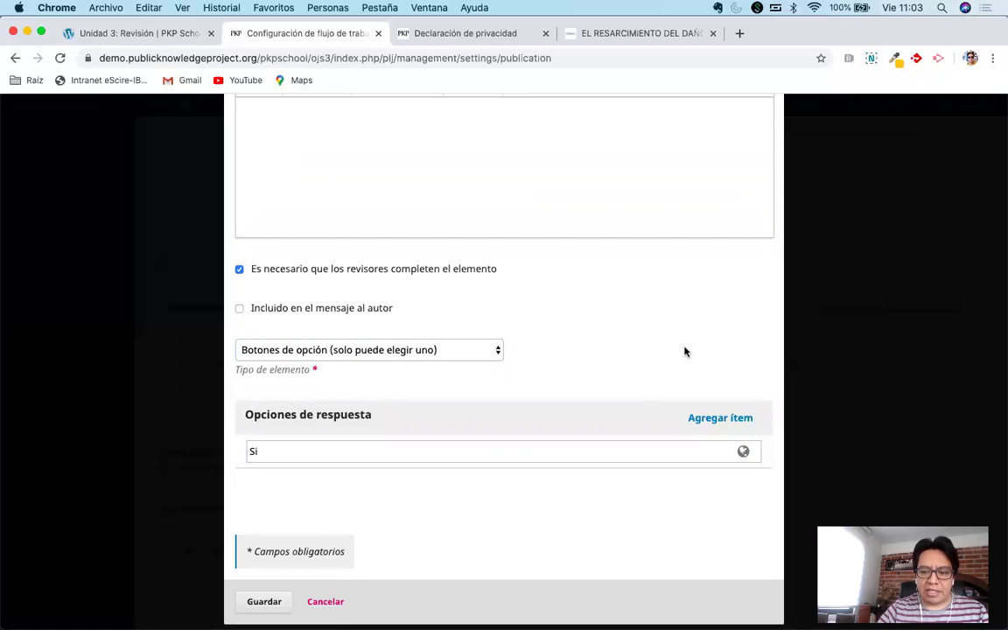
click(666, 434)
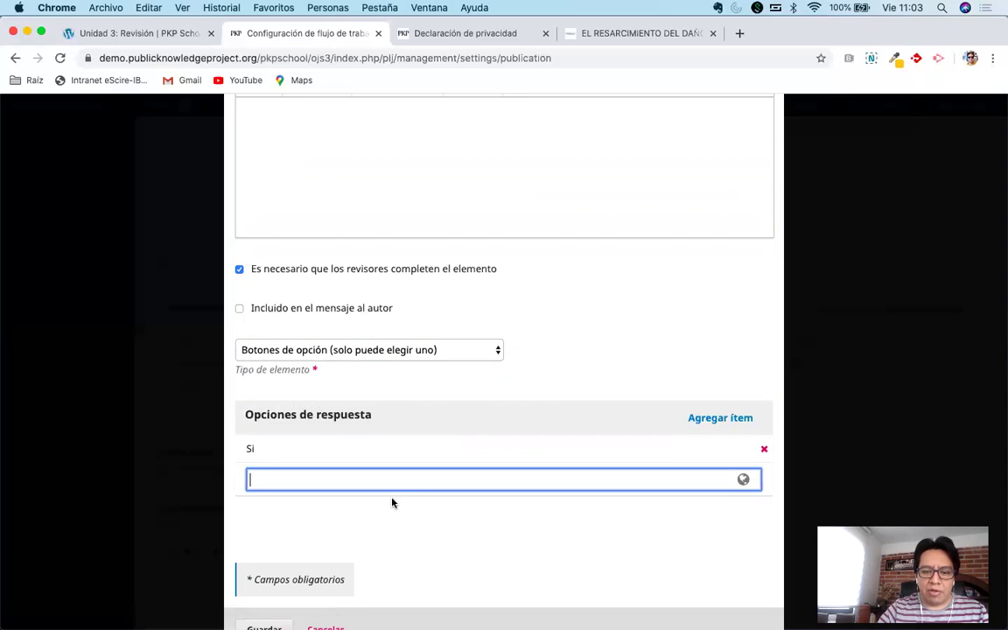
text(No)
click(567, 315)
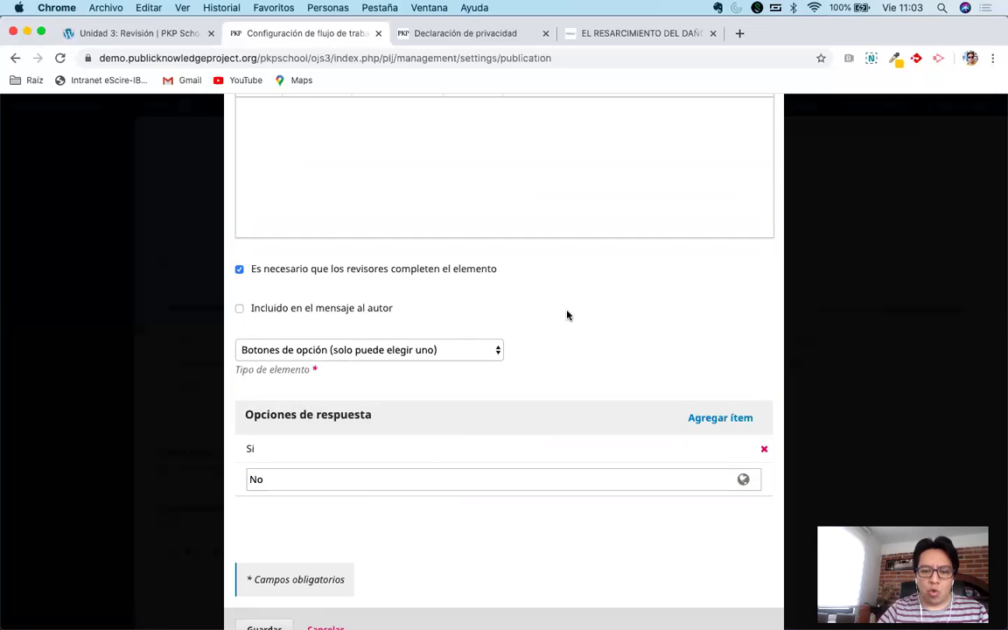
scroll(401, 528, down, 1)
click(264, 595)
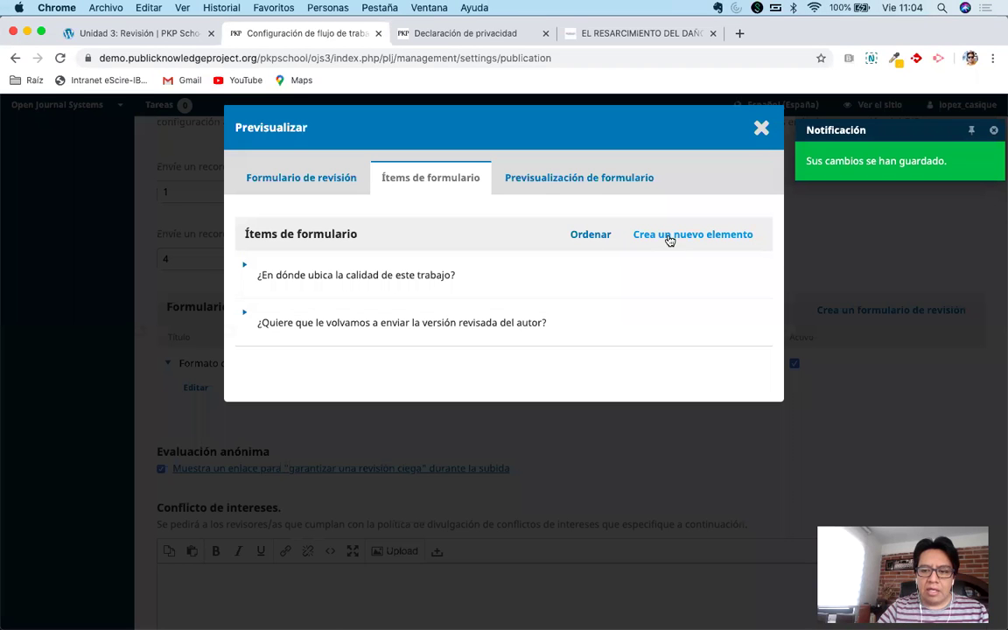
click(598, 189)
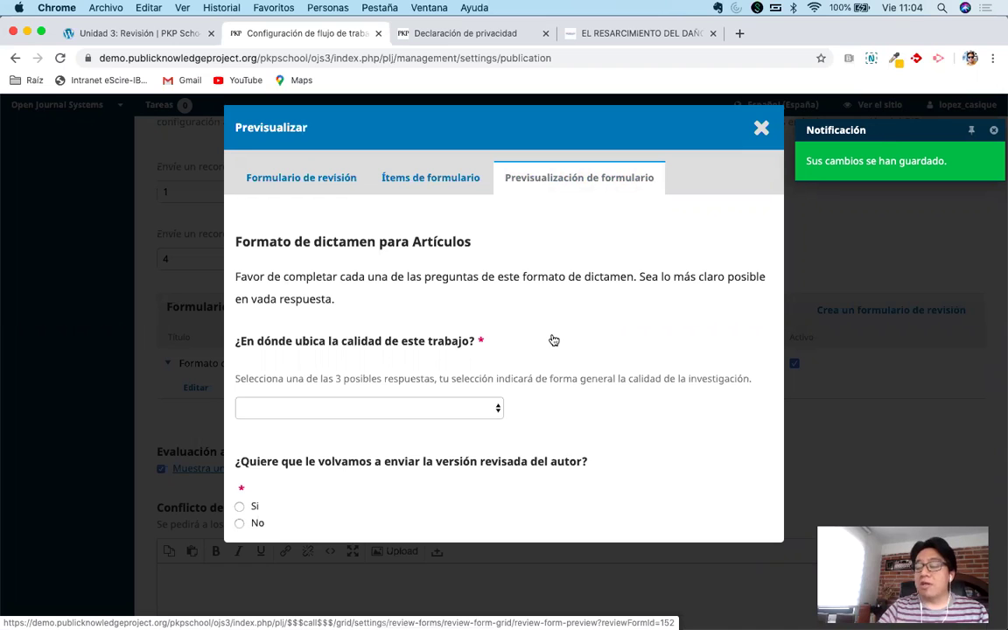
Test the preview with Top 10 for quality and No for resubmission, then start a new item.
click(376, 410)
click(359, 420)
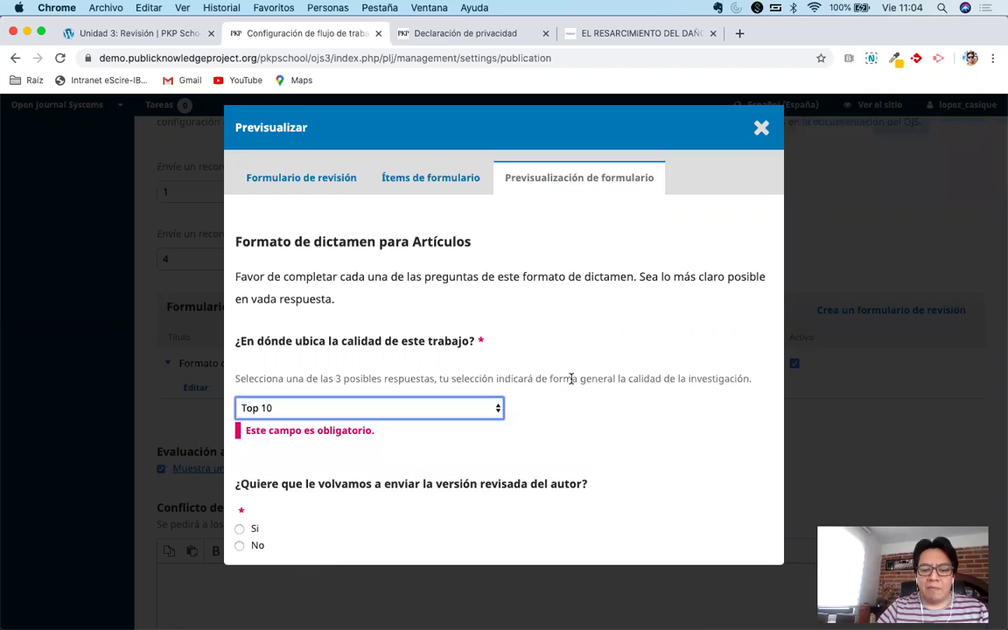
click(553, 486)
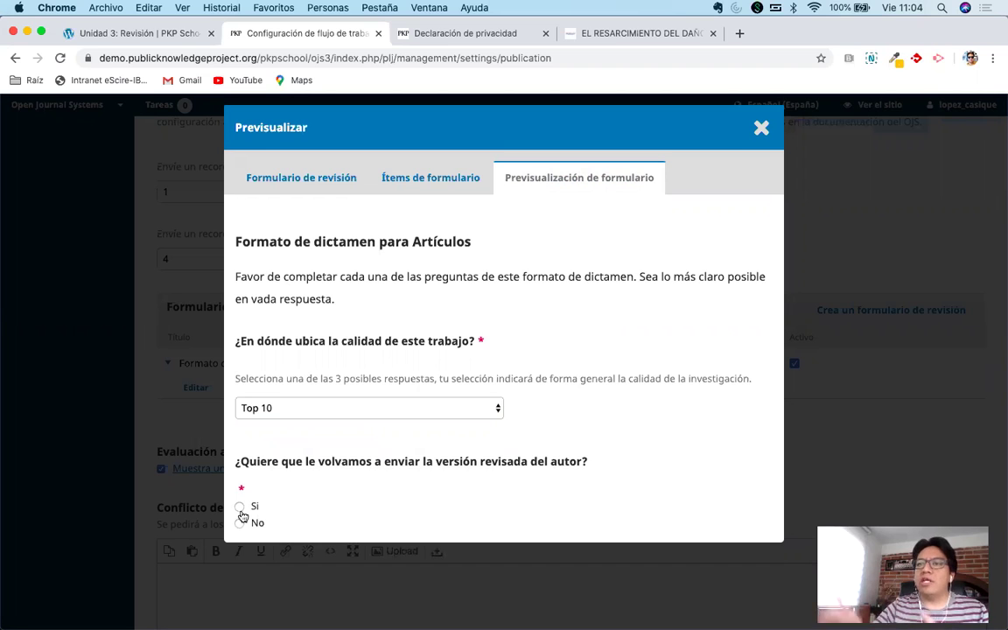
click(240, 522)
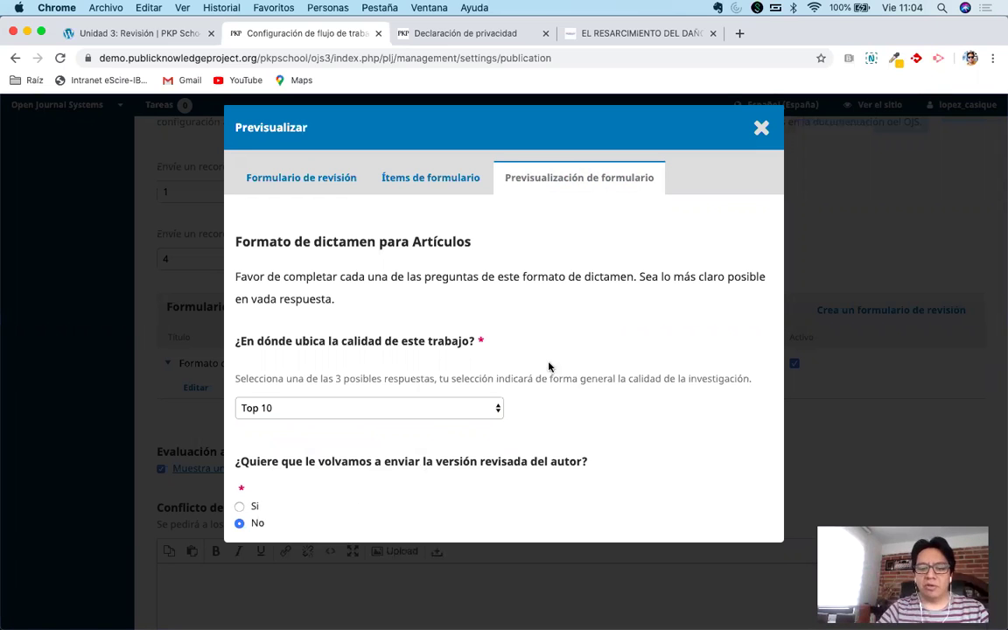
click(410, 179)
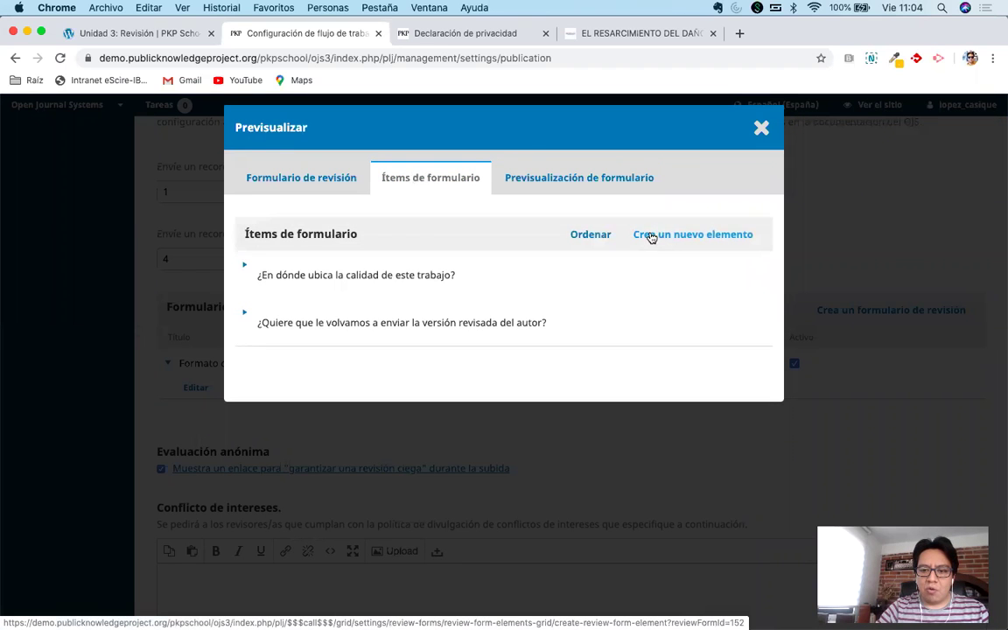
click(661, 241)
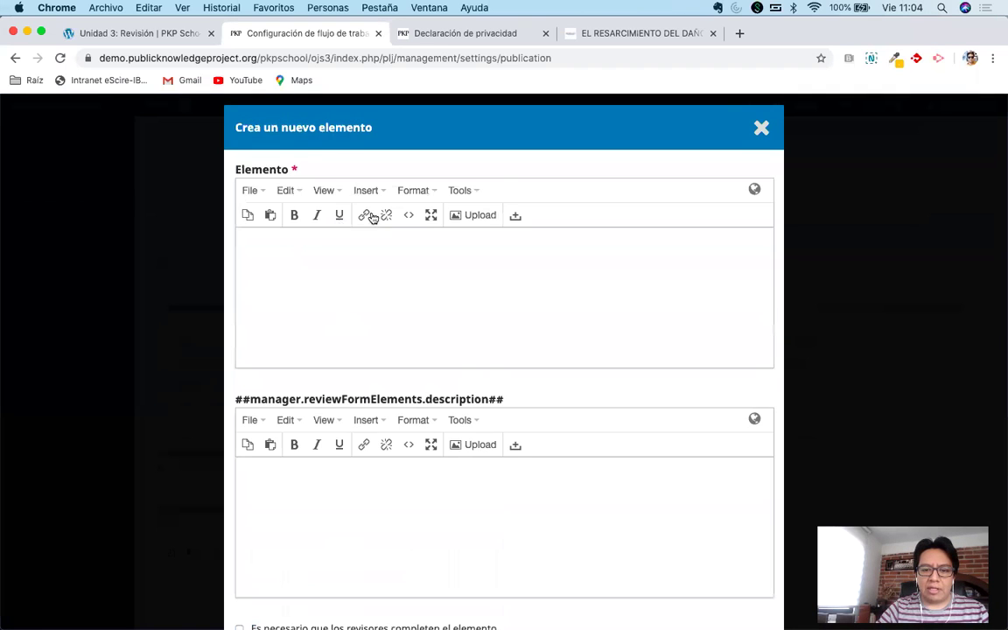
Enter the item text 'Comentarios generales' with description 'Coloque aquí comentarios adicionales,'.
click(372, 254)
text(Comentarios generales)
click(407, 448)
text(Coloque aquí comentarios ad)
key(BackSpace)
text(adicionales,)
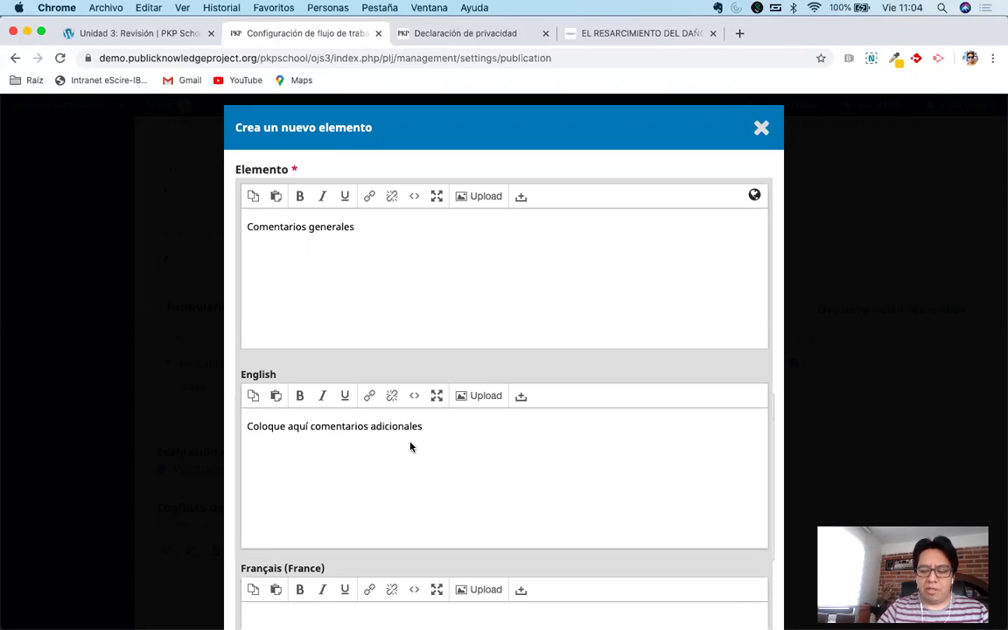
click(519, 164)
scroll(438, 411, down, 5)
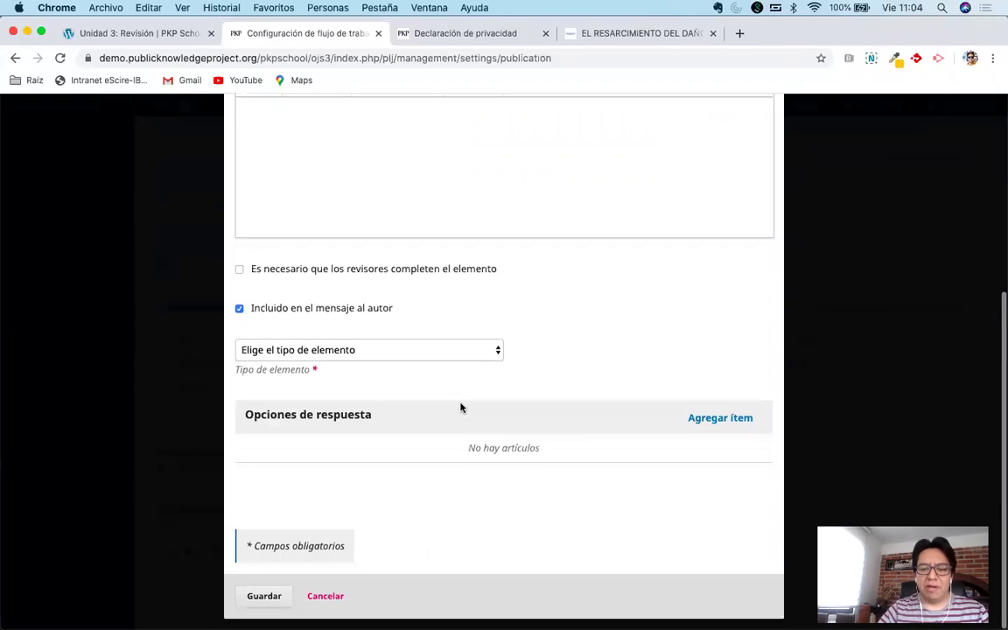
scroll(502, 344, up, 2)
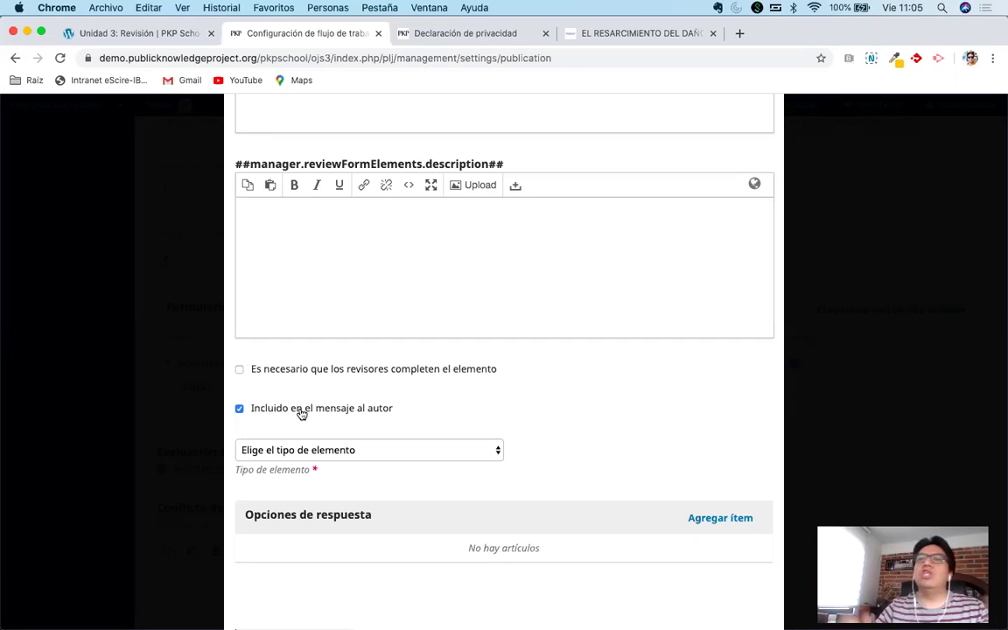
Keep it included in the author's message, make it an extended text box, and save.
click(301, 411)
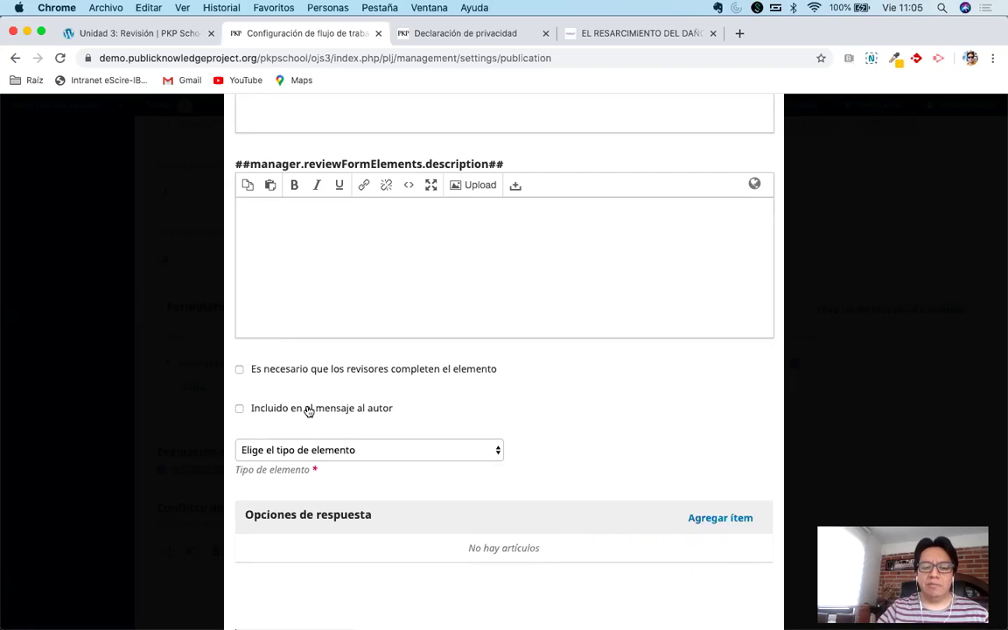
click(308, 411)
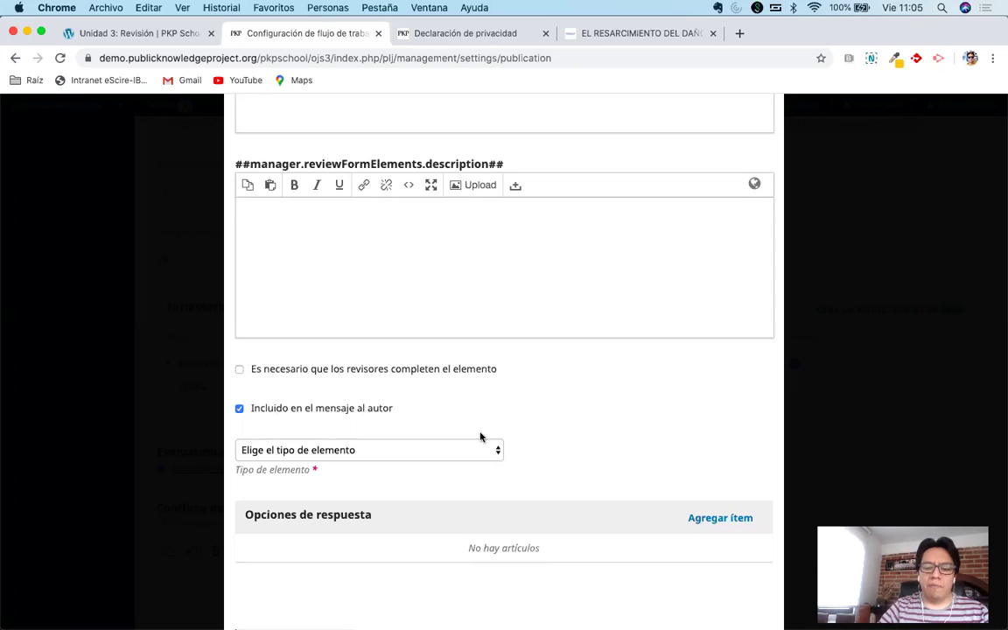
click(457, 451)
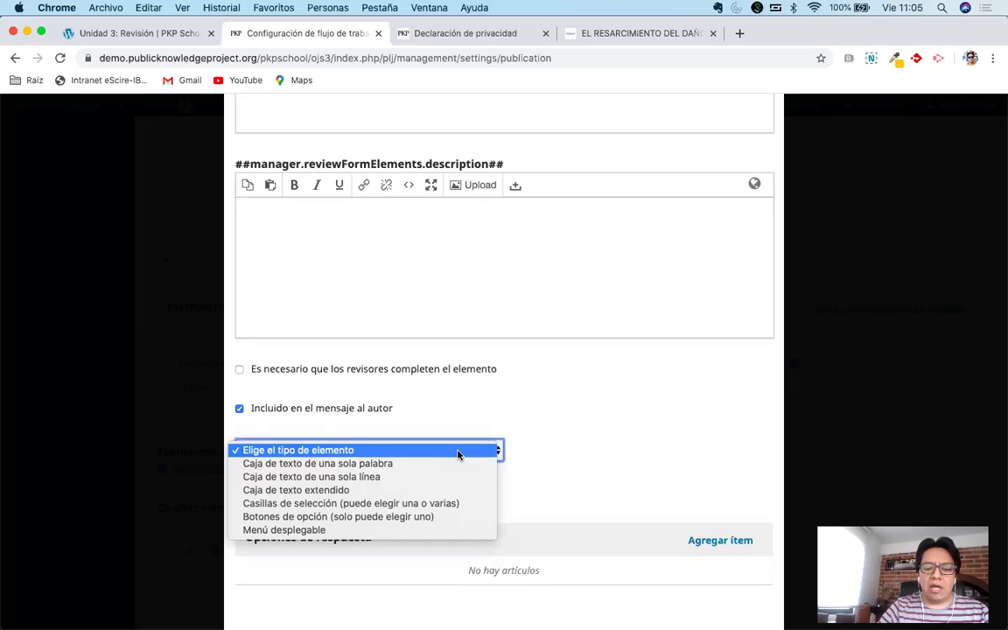
click(410, 491)
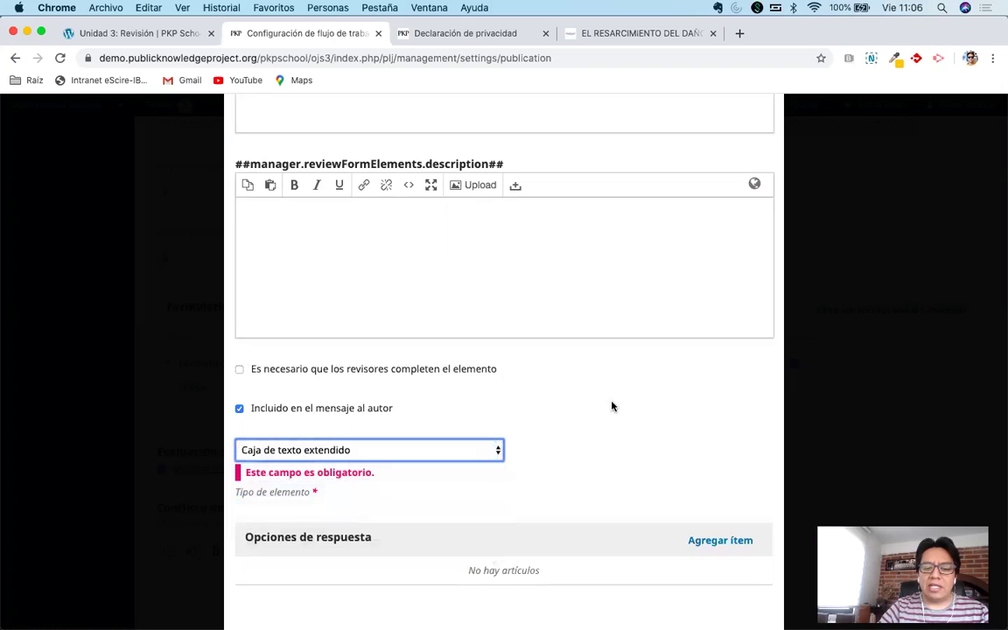
scroll(612, 405, down, 2)
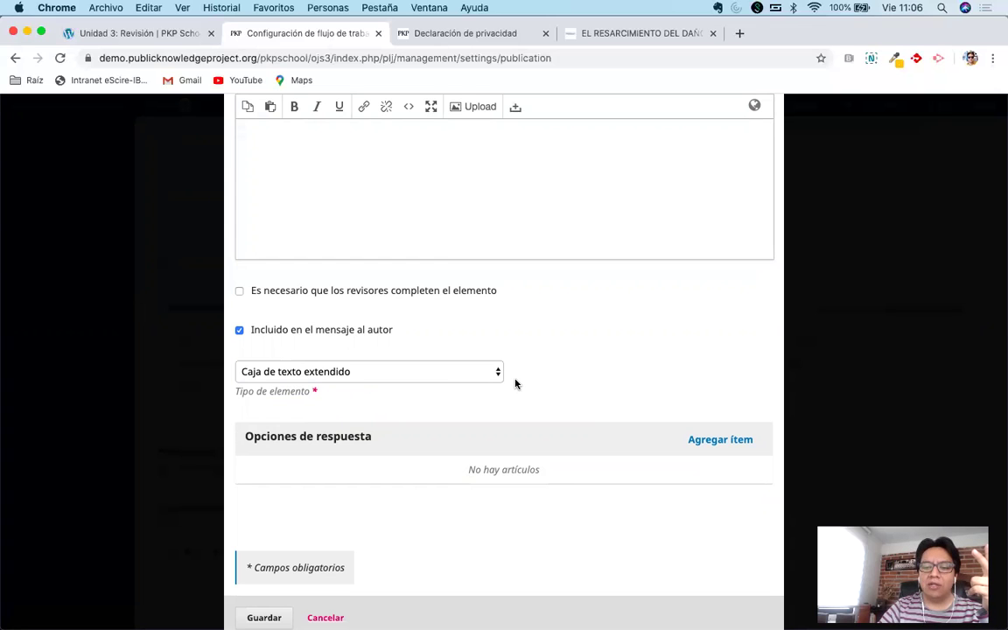
scroll(515, 382, up, 2)
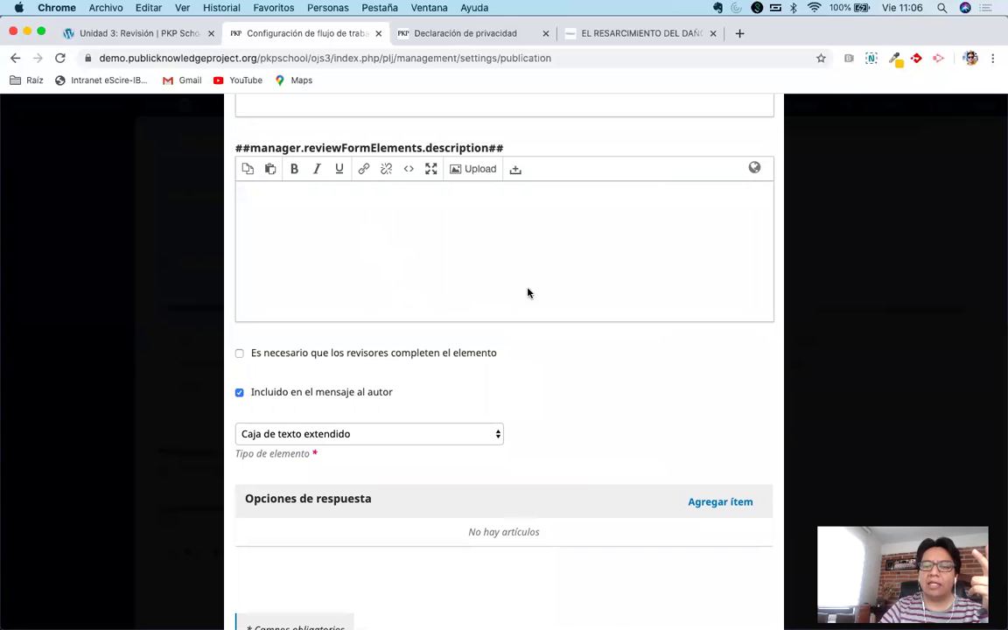
scroll(529, 320, down, 2)
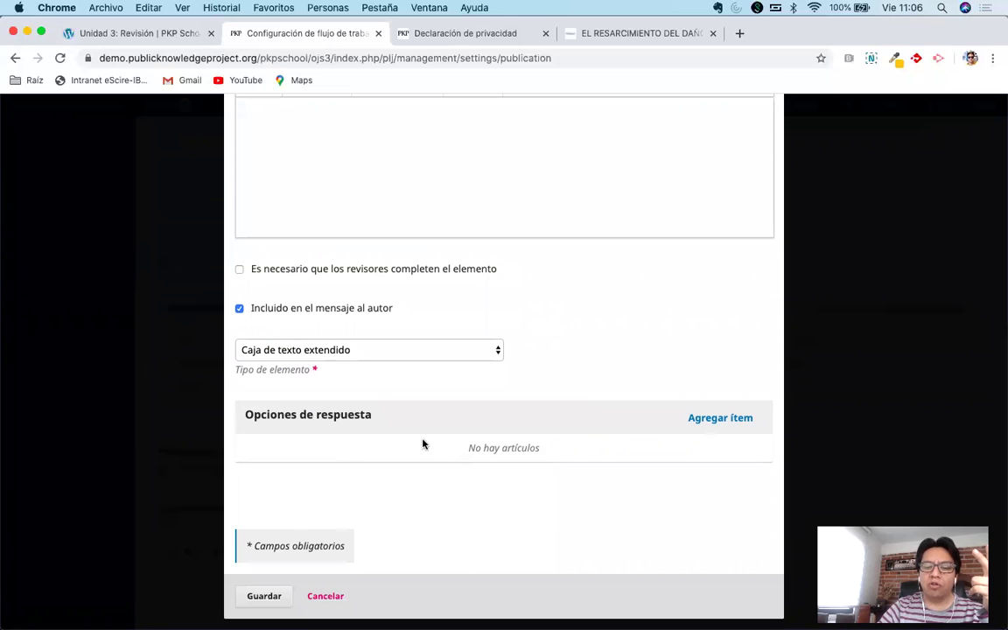
click(258, 595)
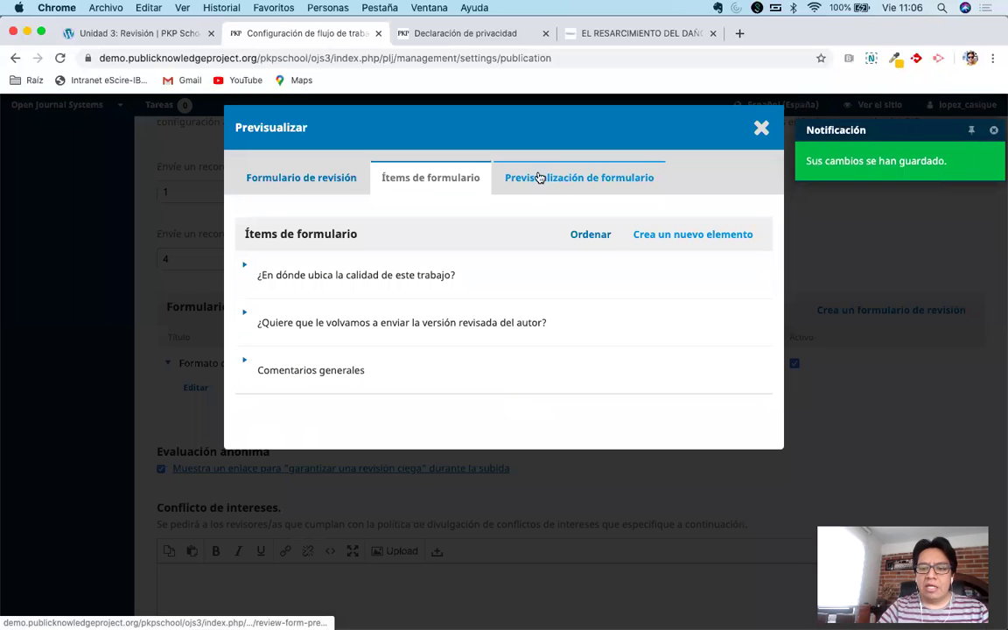
Preview the form, rating quality Top 5, answering Sí, and trying the comments box.
click(566, 178)
scroll(580, 319, down, 3)
click(453, 326)
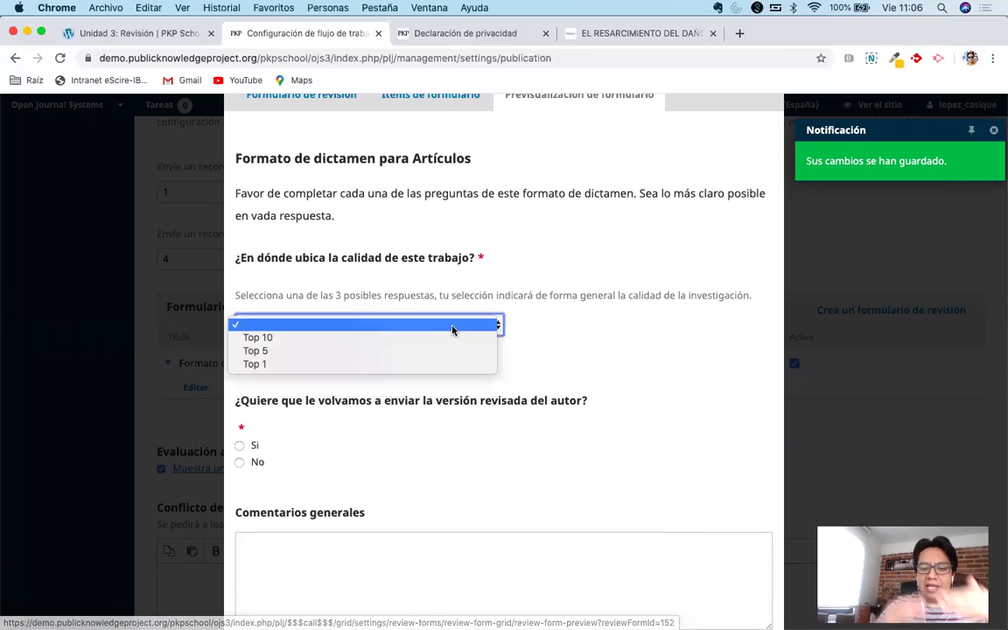
click(472, 351)
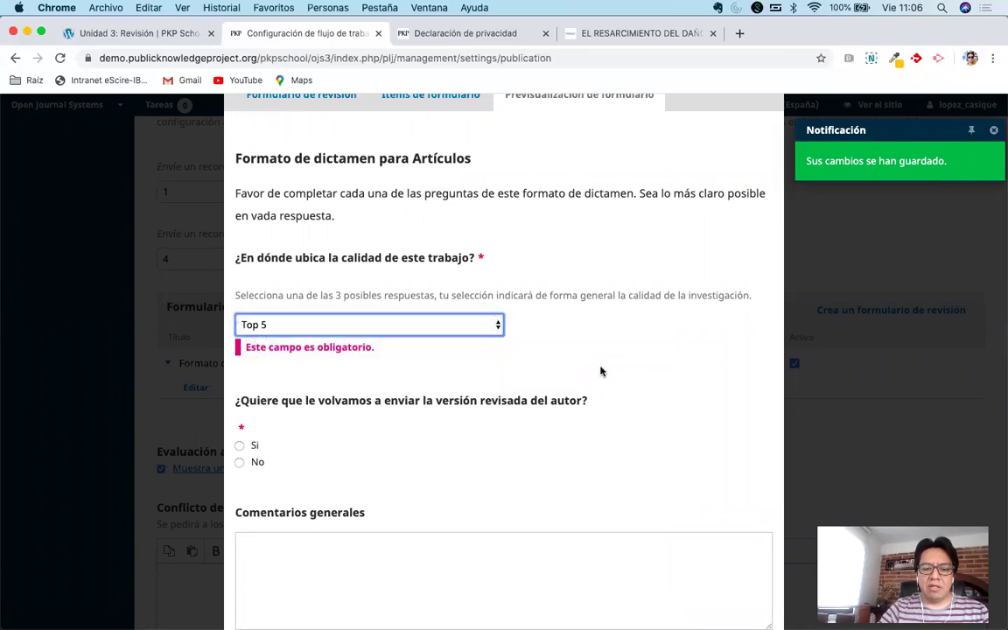
scroll(286, 405, down, 1)
click(240, 423)
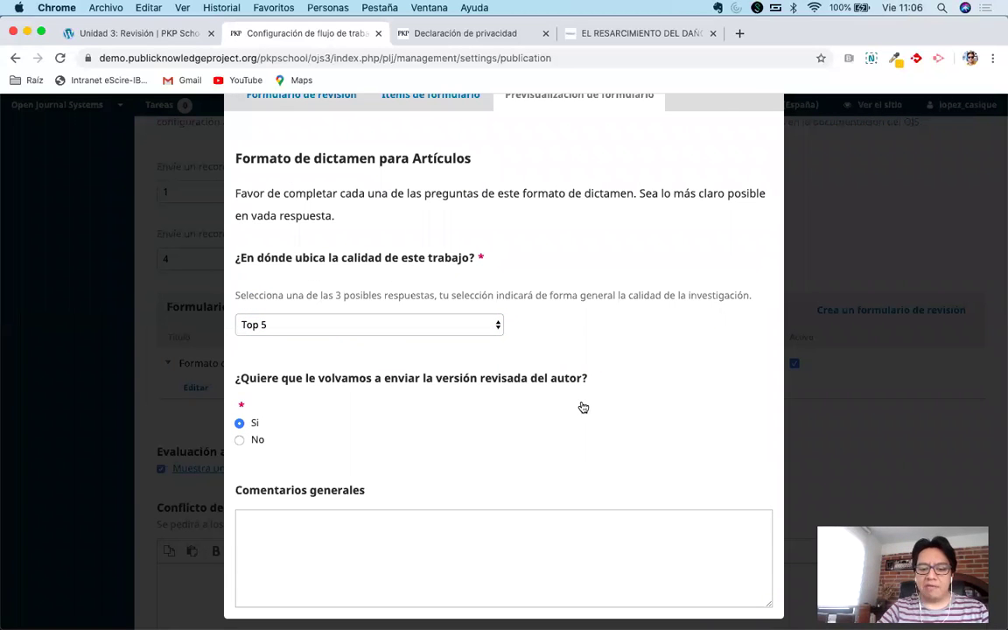
click(474, 520)
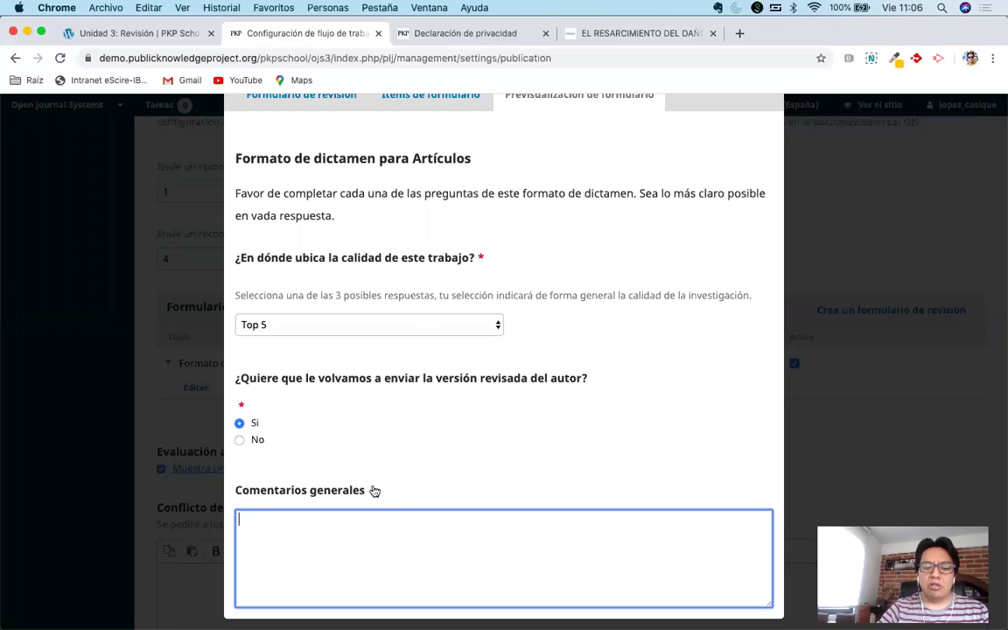
Change the preview's quality rating to Top 1.
scroll(557, 425, up, 1)
scroll(556, 425, down, 1)
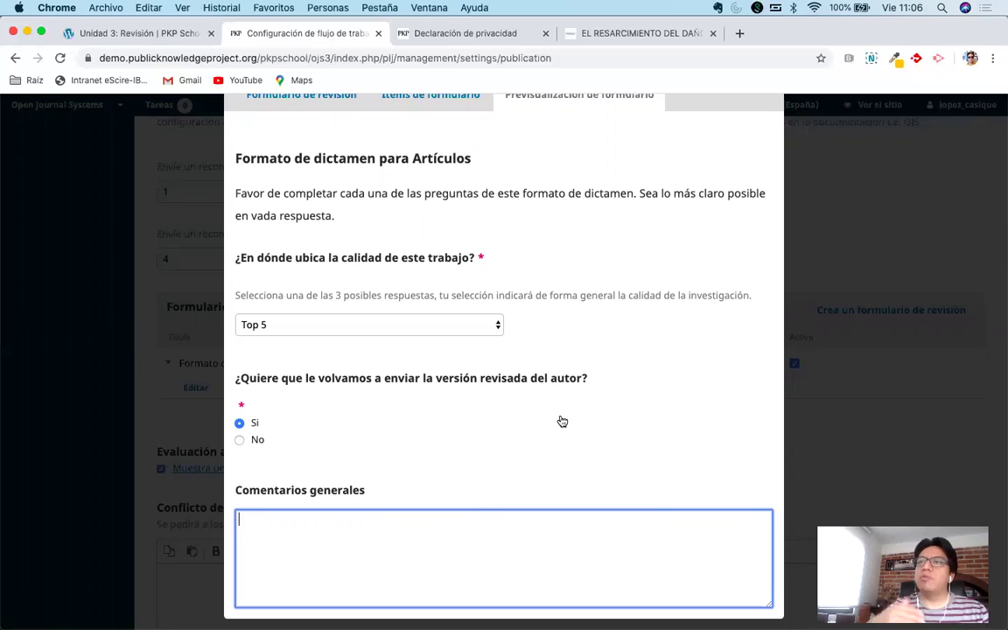
click(394, 325)
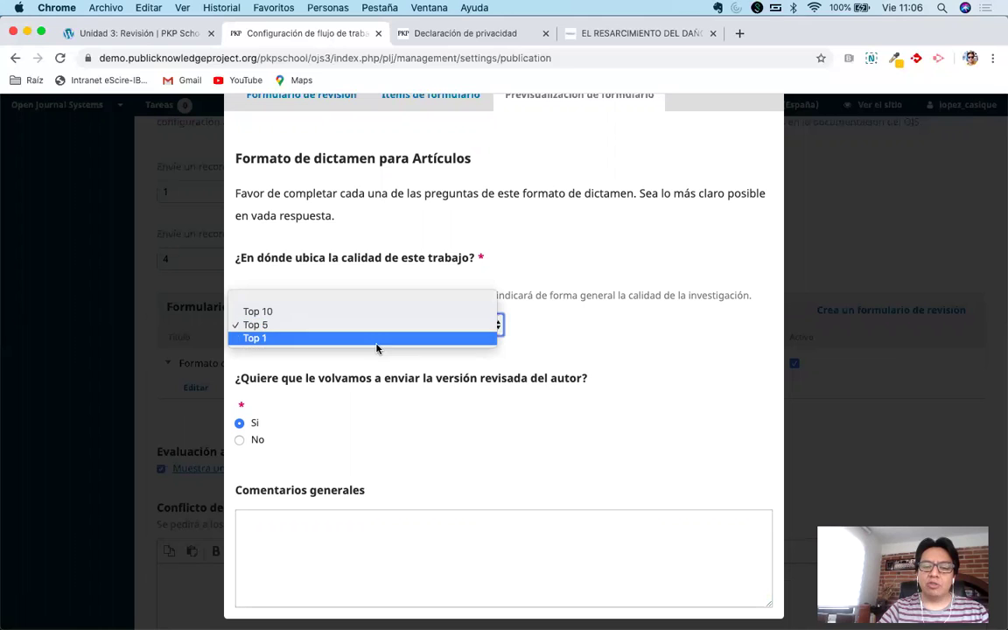
click(378, 339)
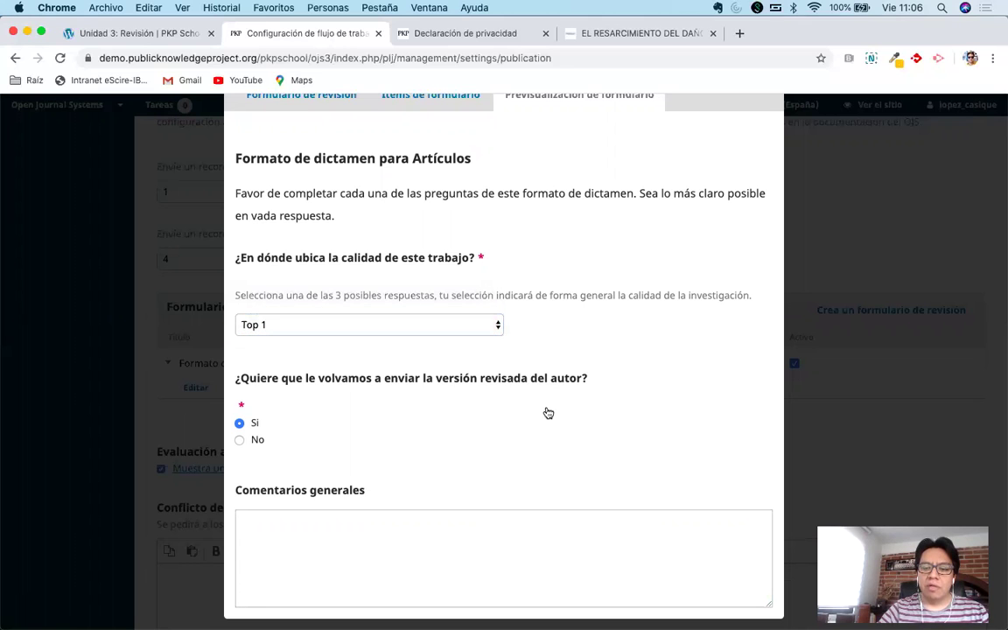
scroll(602, 361, up, 2)
scroll(605, 319, down, 2)
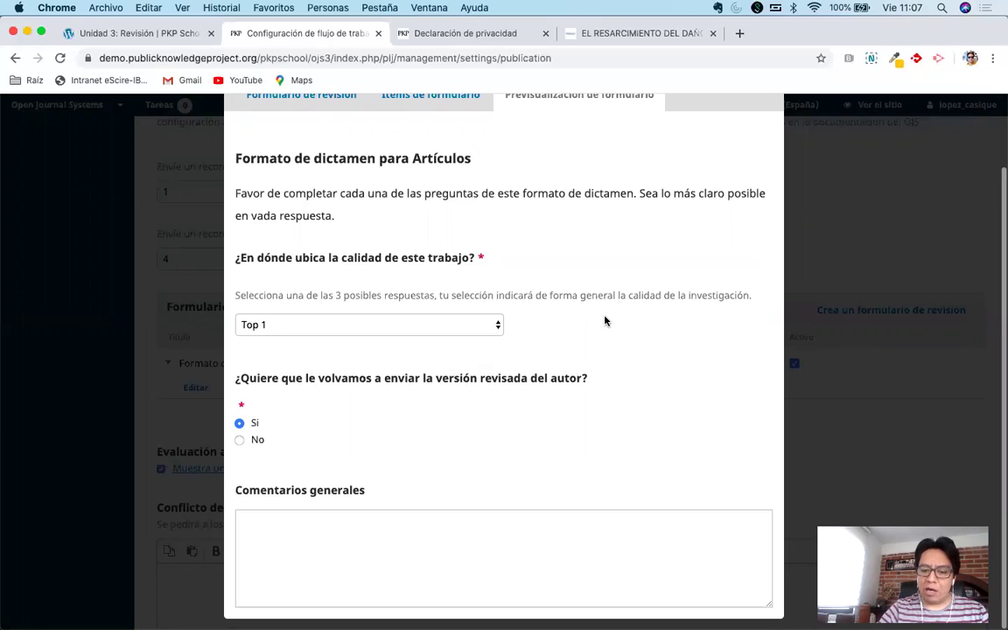
scroll(647, 280, up, 2)
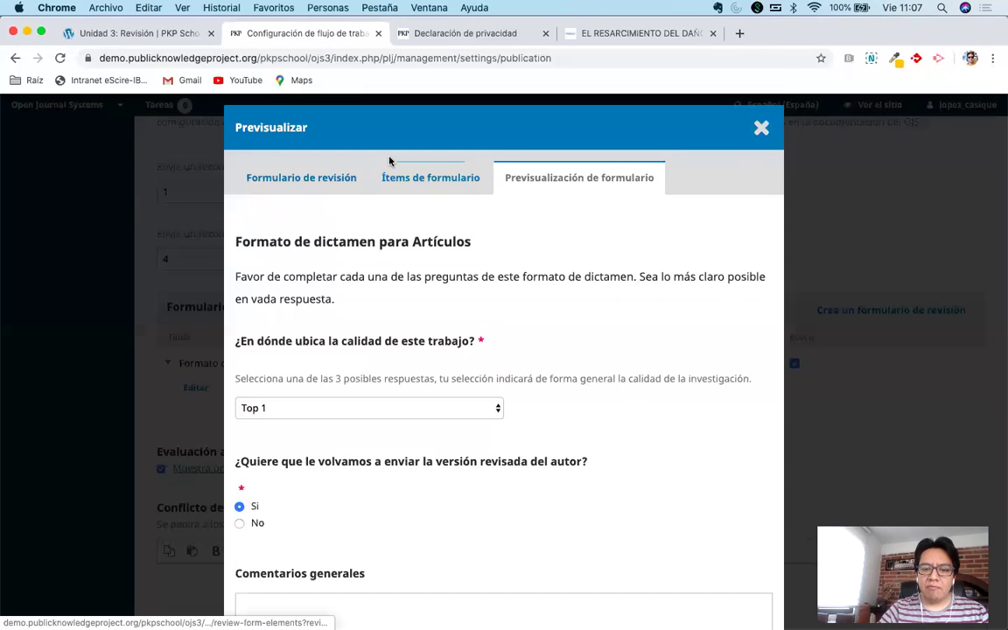
Close the preview and scroll the Revisión settings to check the Formularios de revisión table.
click(757, 130)
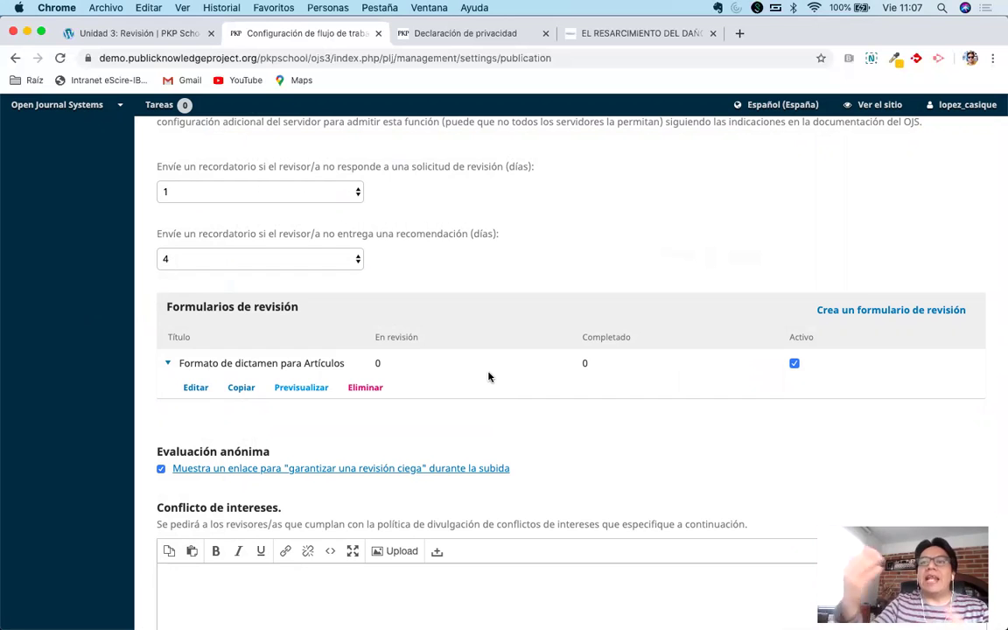
scroll(488, 376, down, 5)
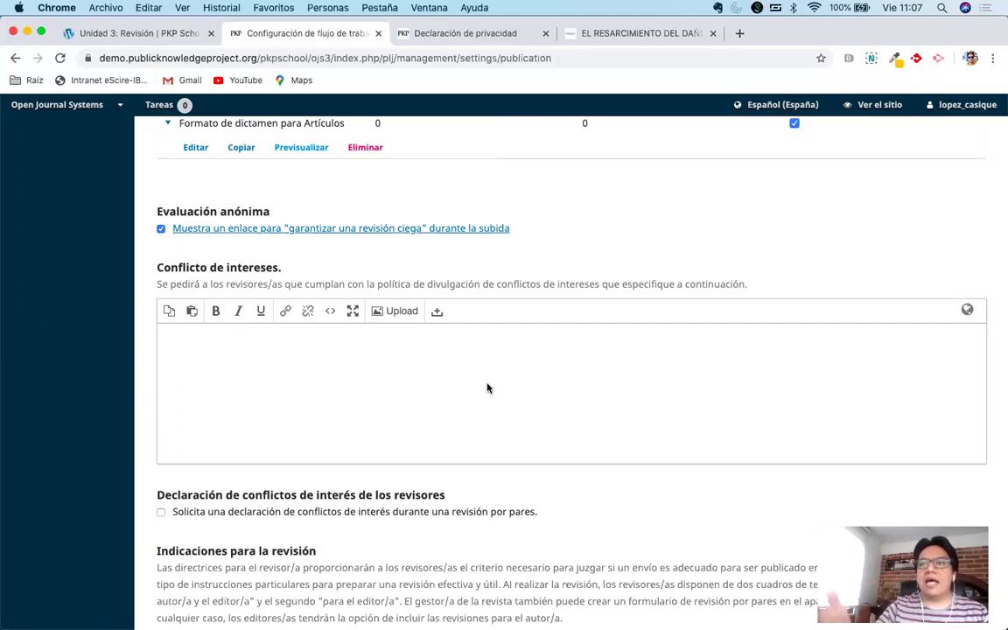
scroll(487, 388, up, 3)
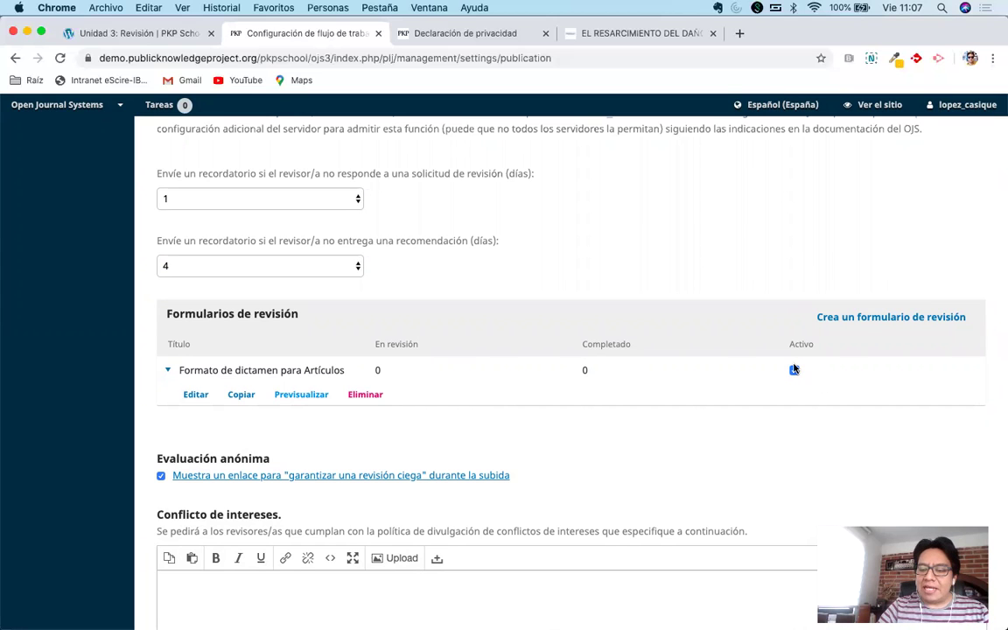
scroll(512, 330, up, 5)
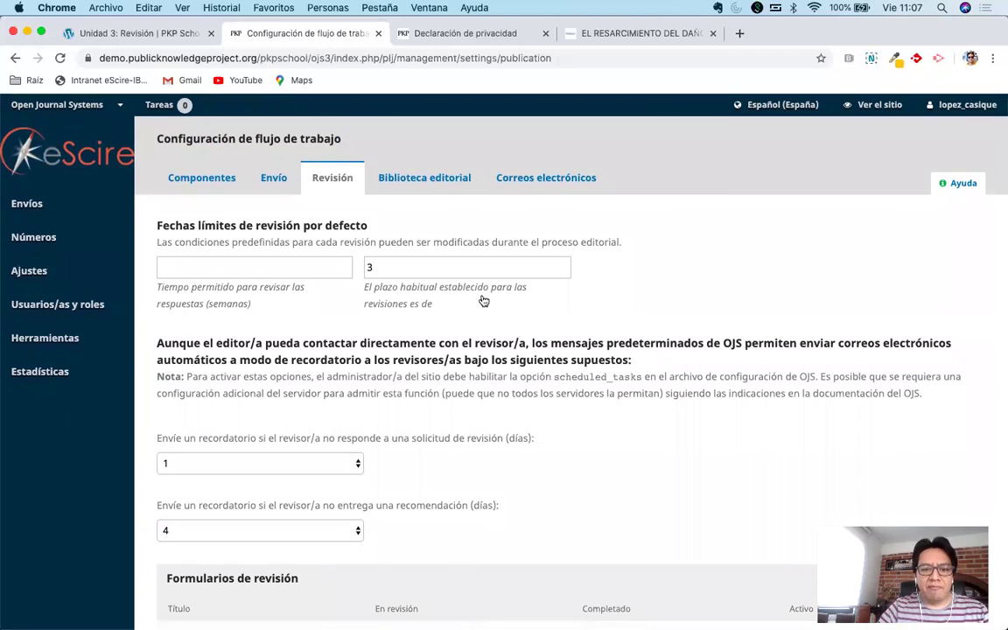
Save the Revisión tab settings, then go to Ajustes > Sitio web.
mouse_move(42, 274)
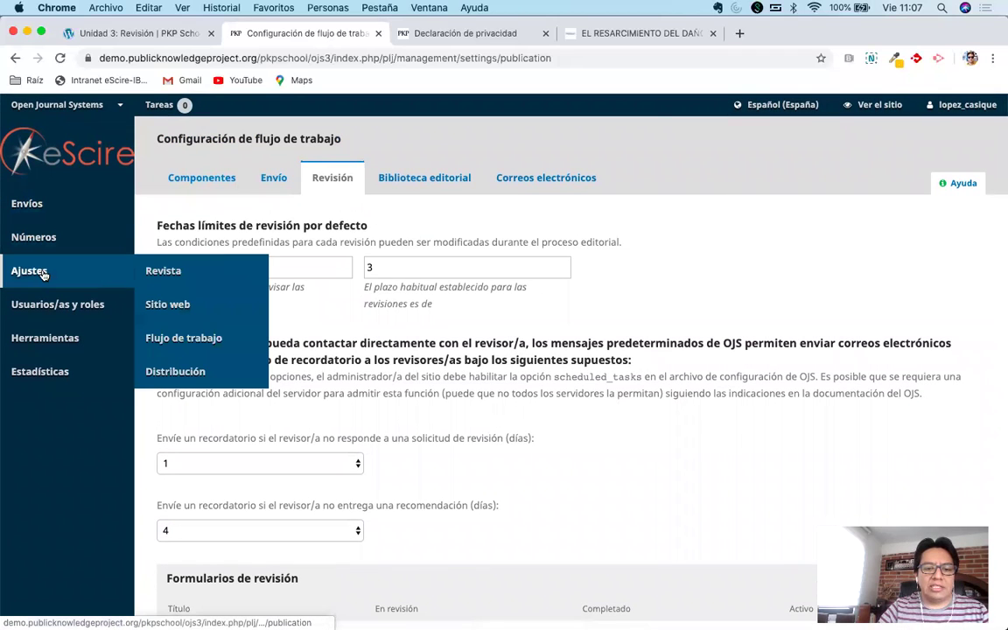
click(196, 303)
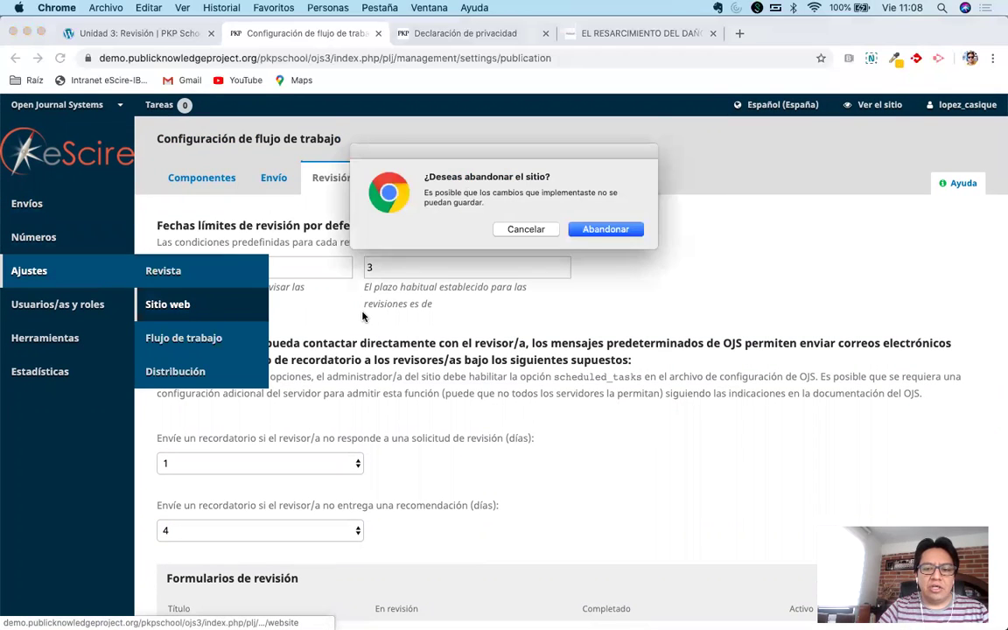
click(525, 228)
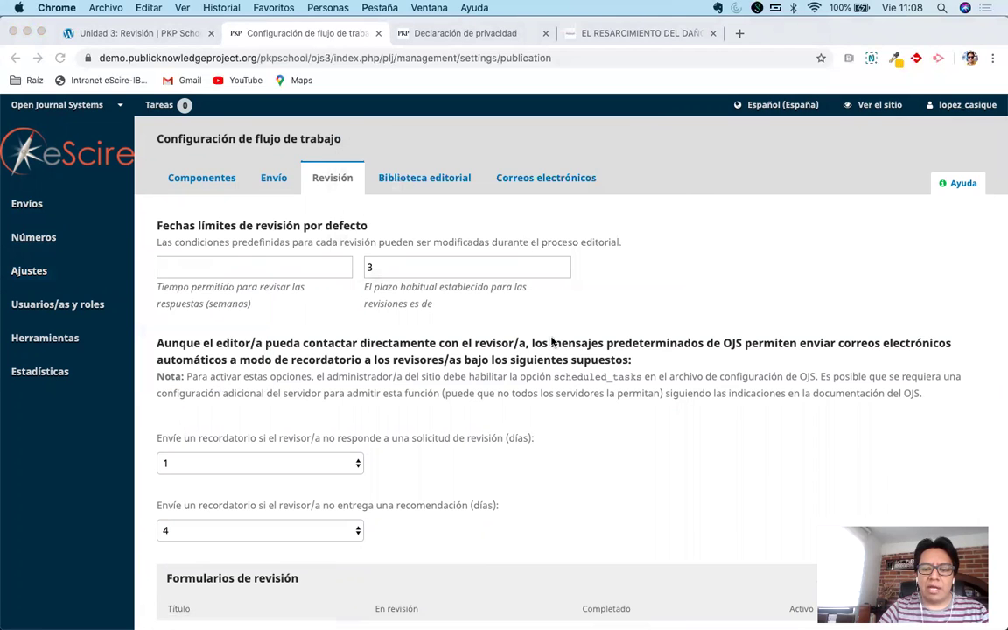
scroll(551, 342, down, 15)
click(185, 438)
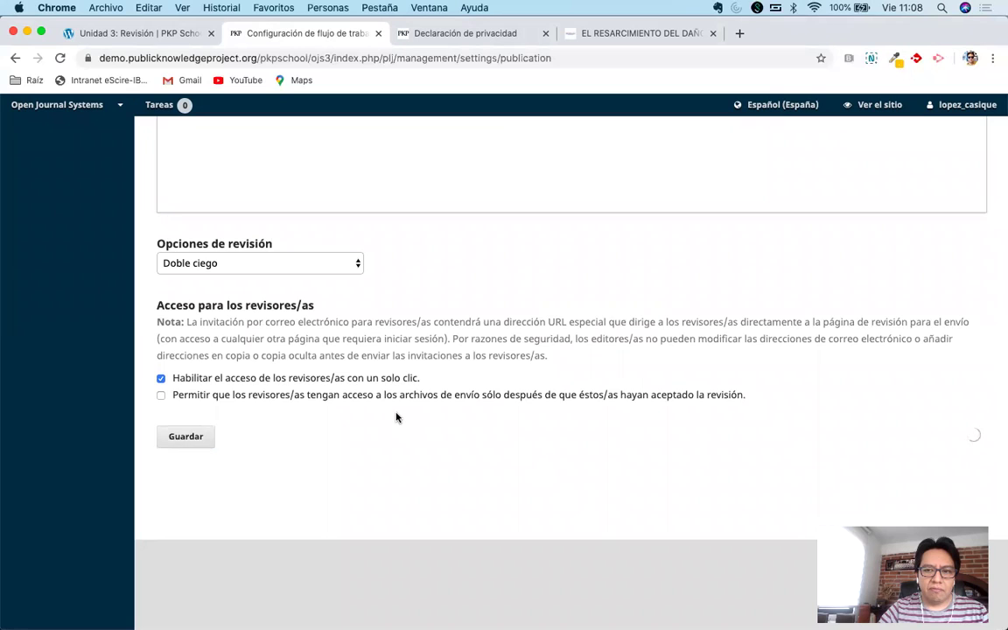
scroll(396, 417, up, 15)
mouse_move(47, 269)
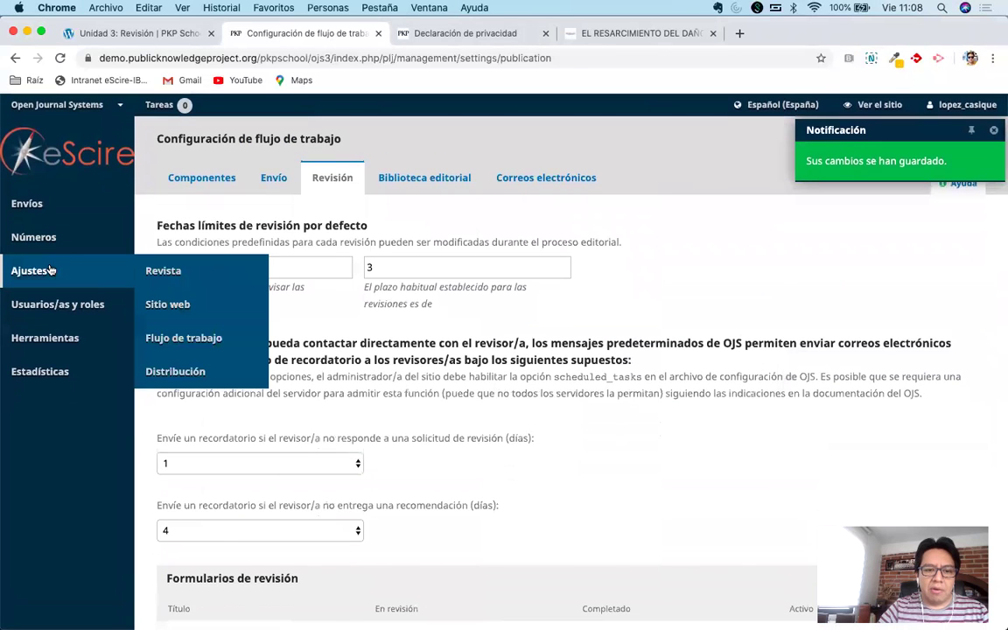
click(186, 302)
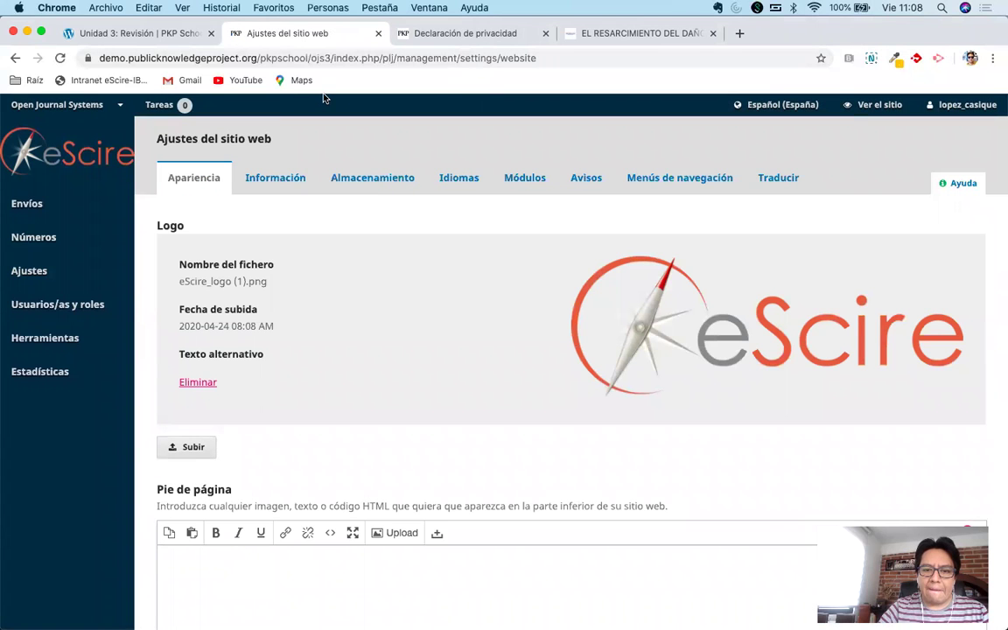
Edit the Articles section from Ajustes > Revista > Secciones de la revista.
mouse_move(80, 265)
click(162, 271)
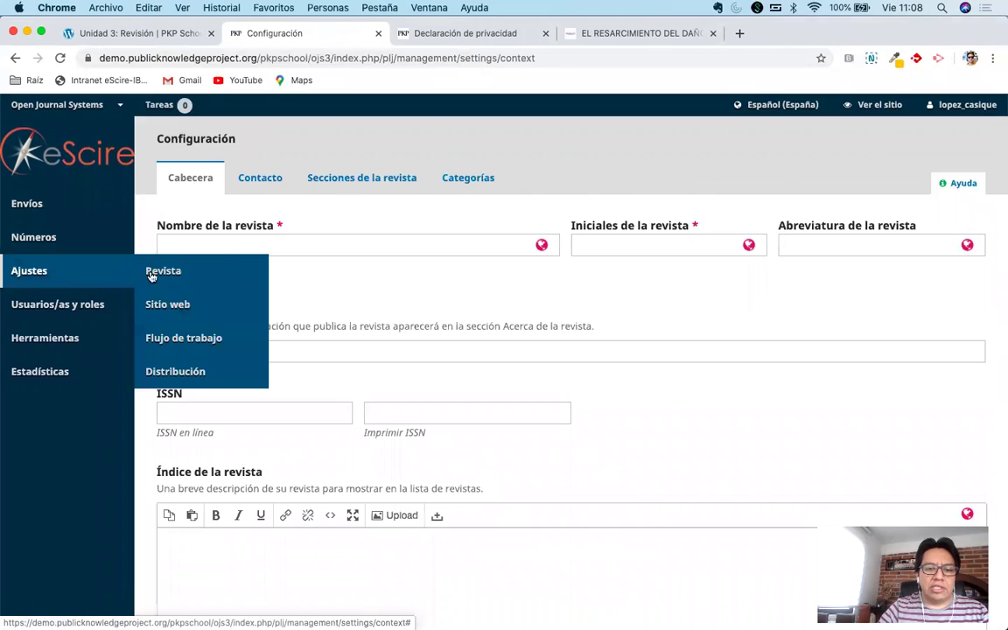
click(362, 178)
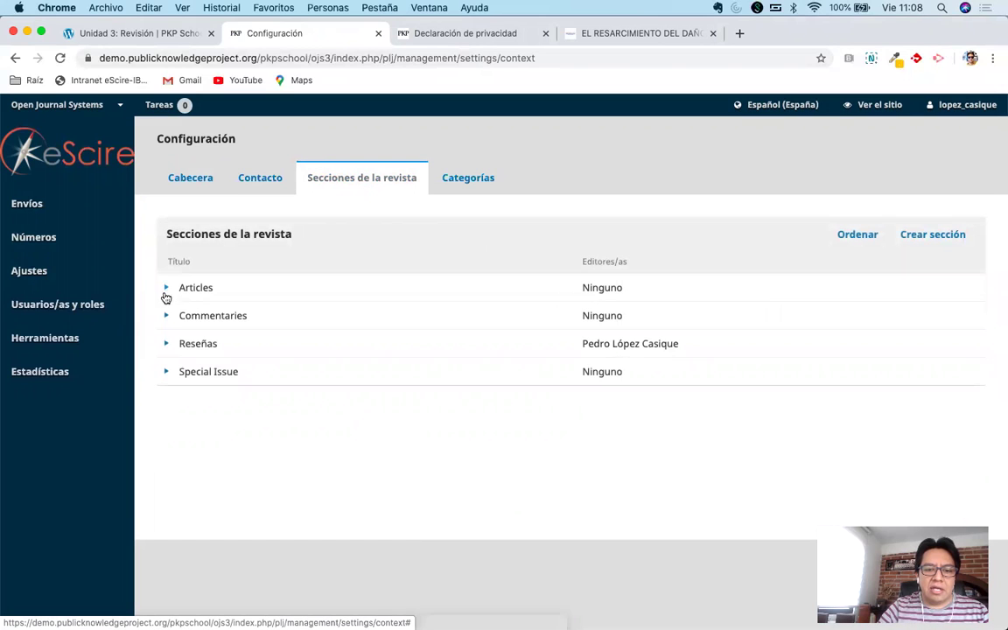
click(166, 287)
click(196, 313)
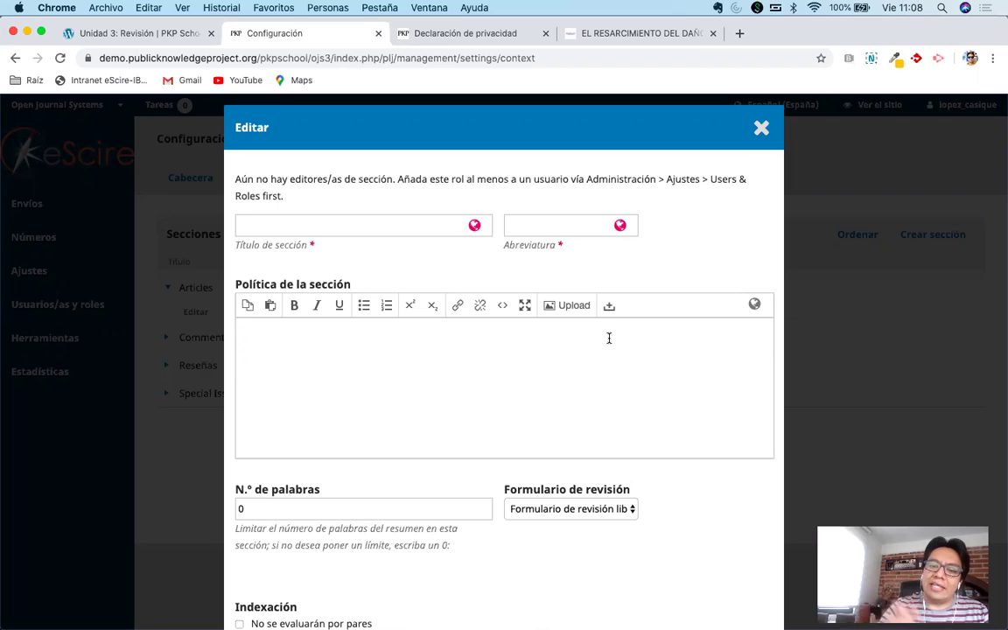
Set the section's review form to Formato de dictamen para Artículos and try saving.
scroll(627, 382, down, 3)
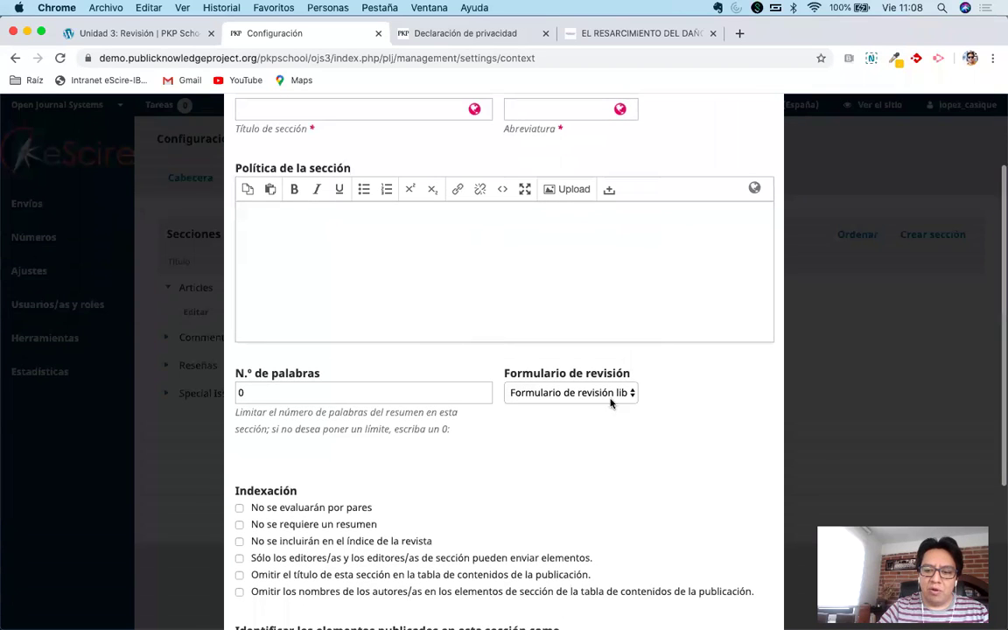
click(611, 402)
click(595, 407)
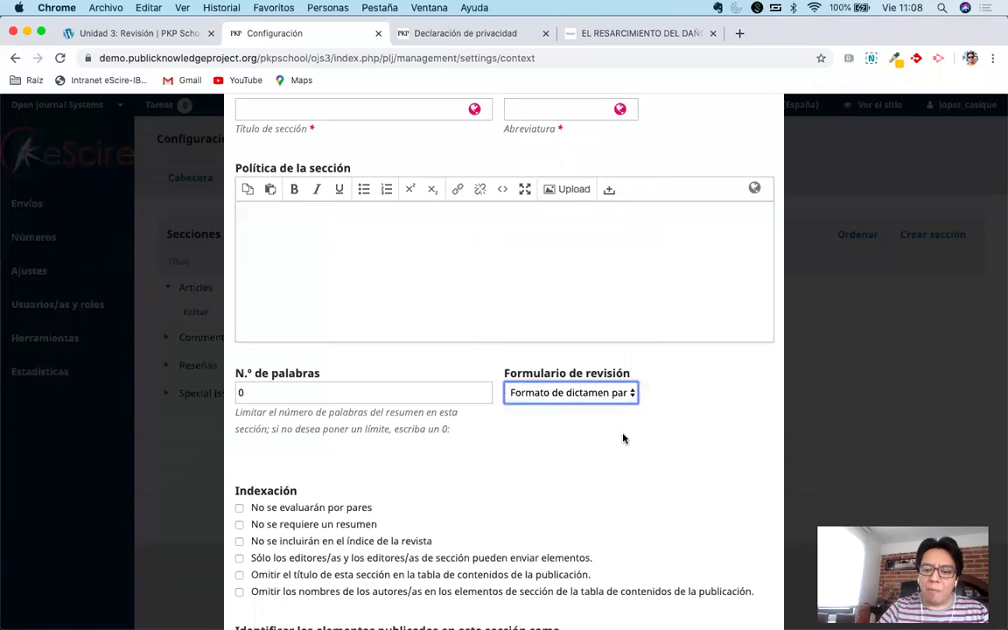
click(602, 393)
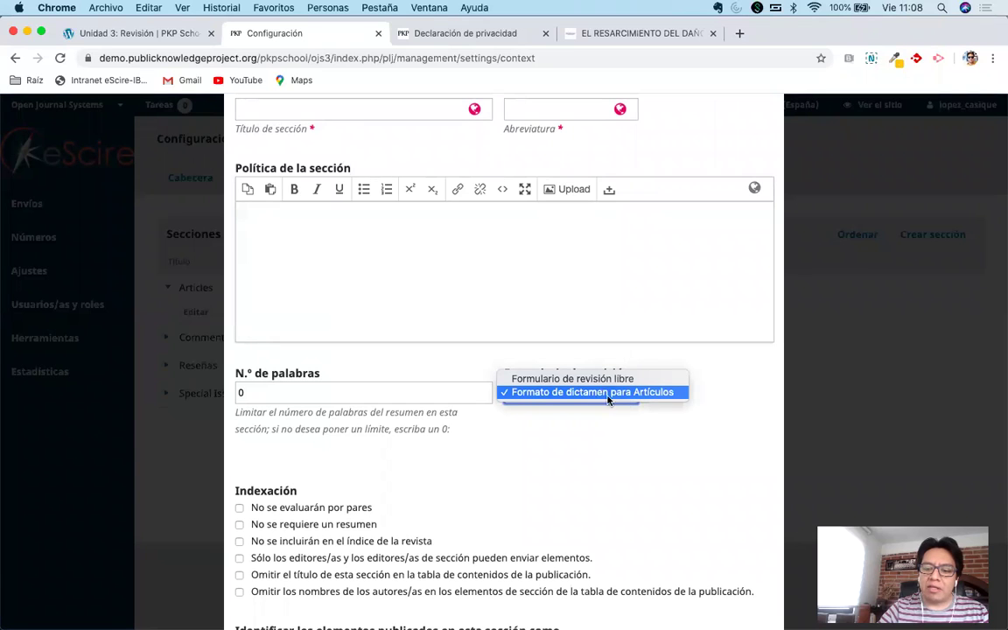
click(626, 393)
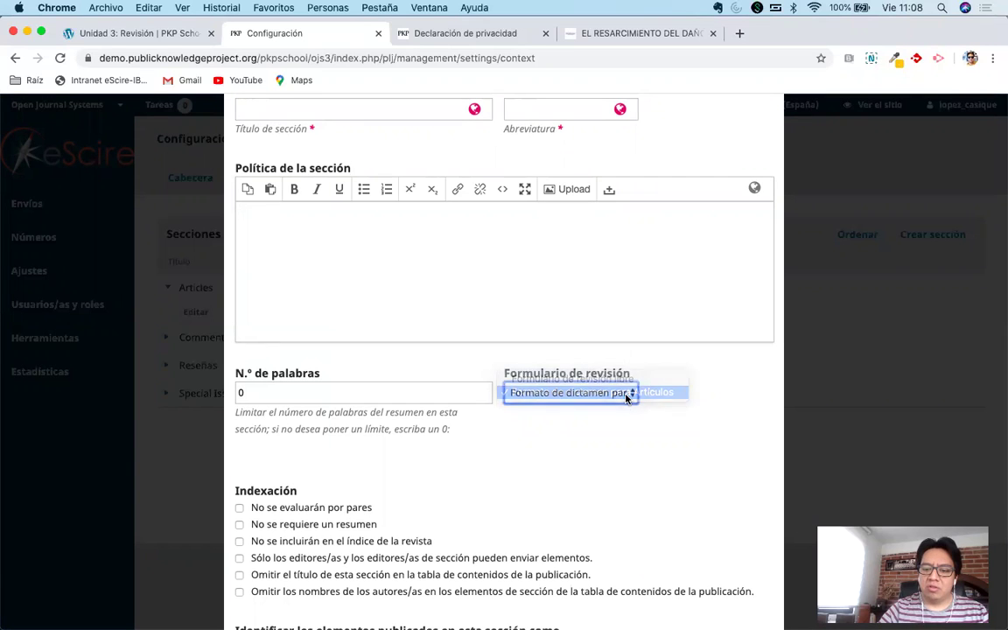
scroll(509, 515, down, 5)
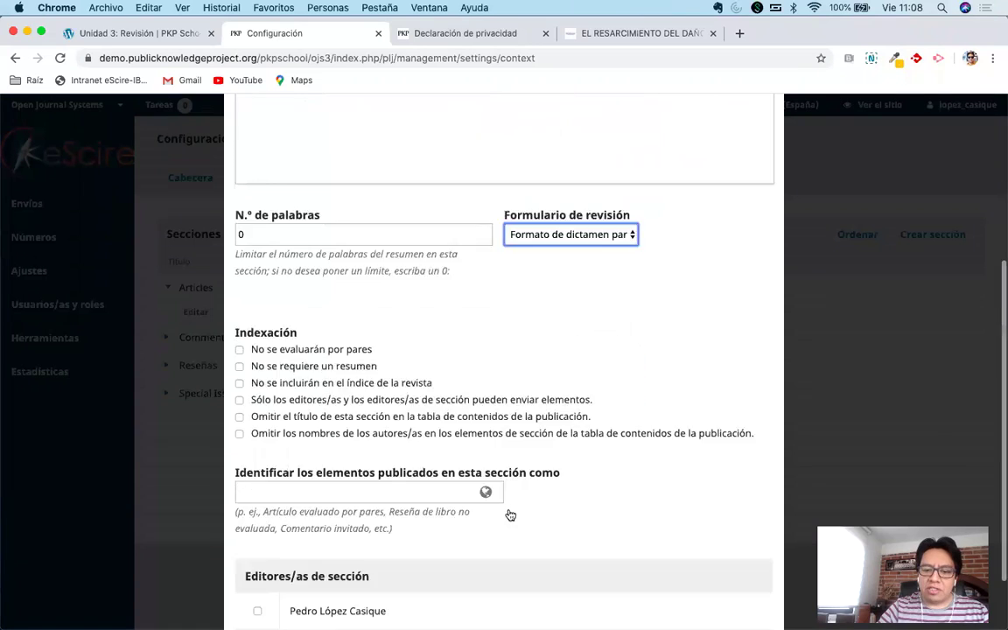
click(263, 596)
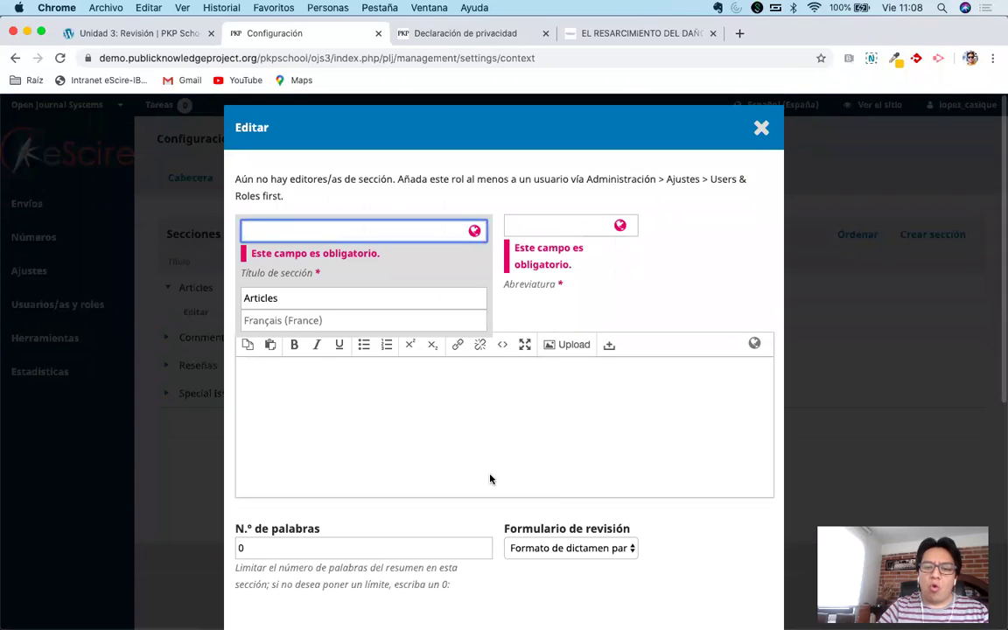
Title the section 'Articulos' with abbreviation 'Arts' and save it.
click(652, 290)
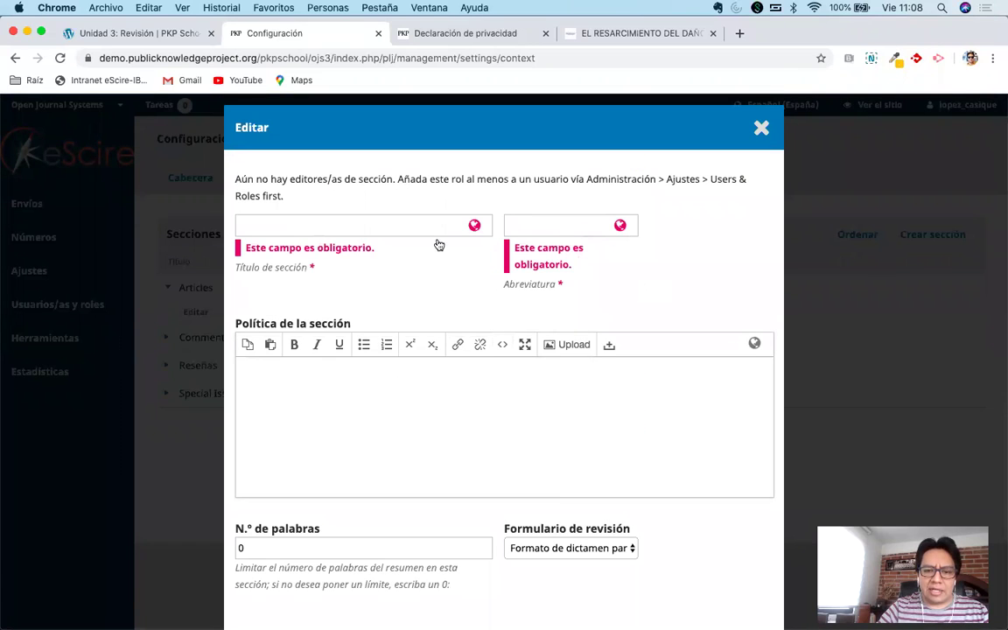
click(373, 225)
text(Articukos)
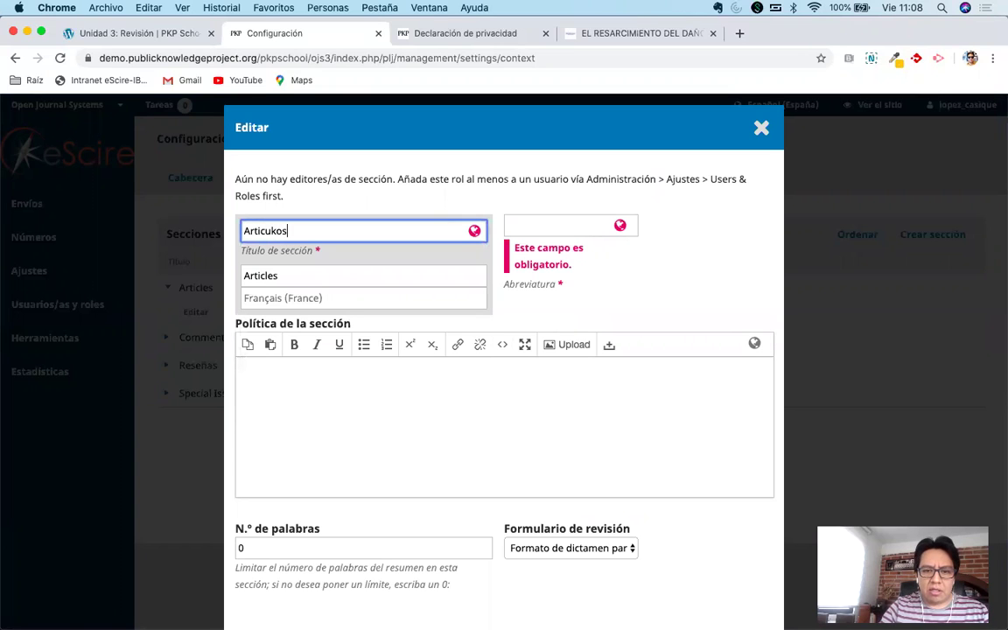
key(BackSpace)
key(BackSpace)
key(BackSpace)
text(los)
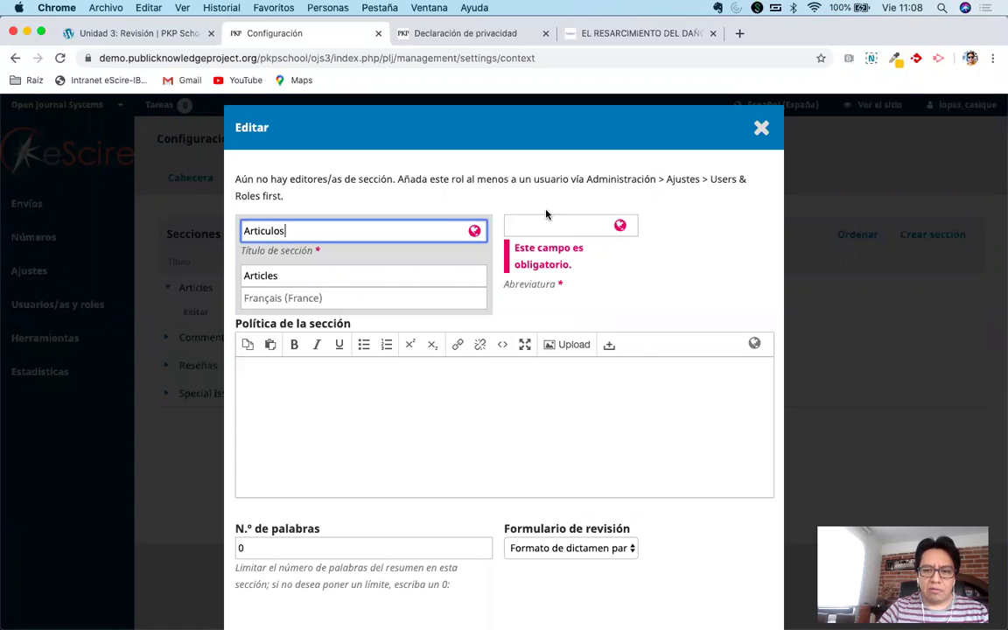
click(560, 225)
text(Arts)
scroll(681, 242, down, 5)
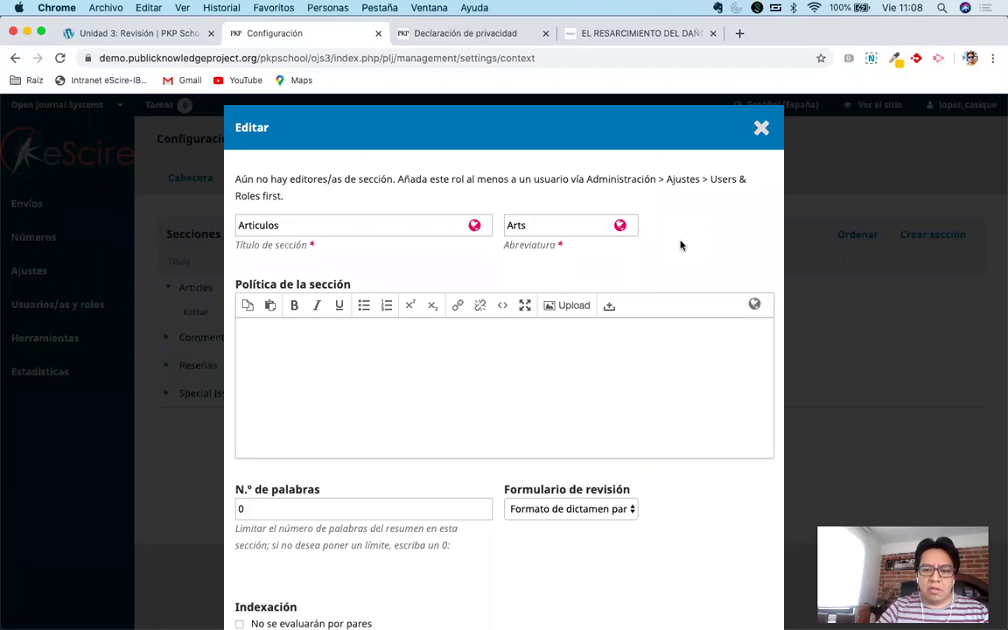
click(264, 596)
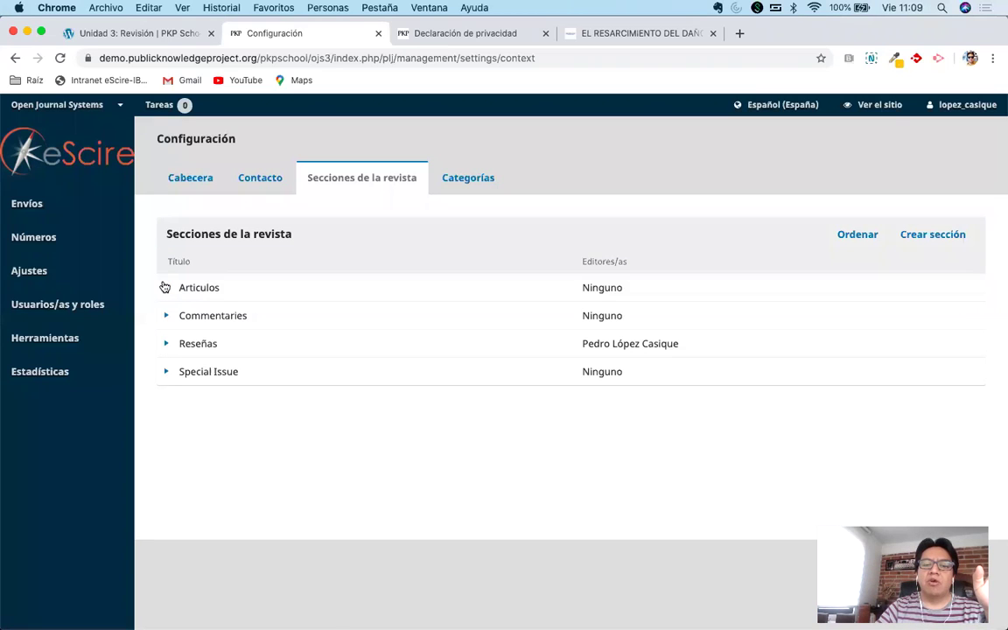
Inspect the Articulos and Special Issue section actions, then go to the workflow settings.
click(166, 287)
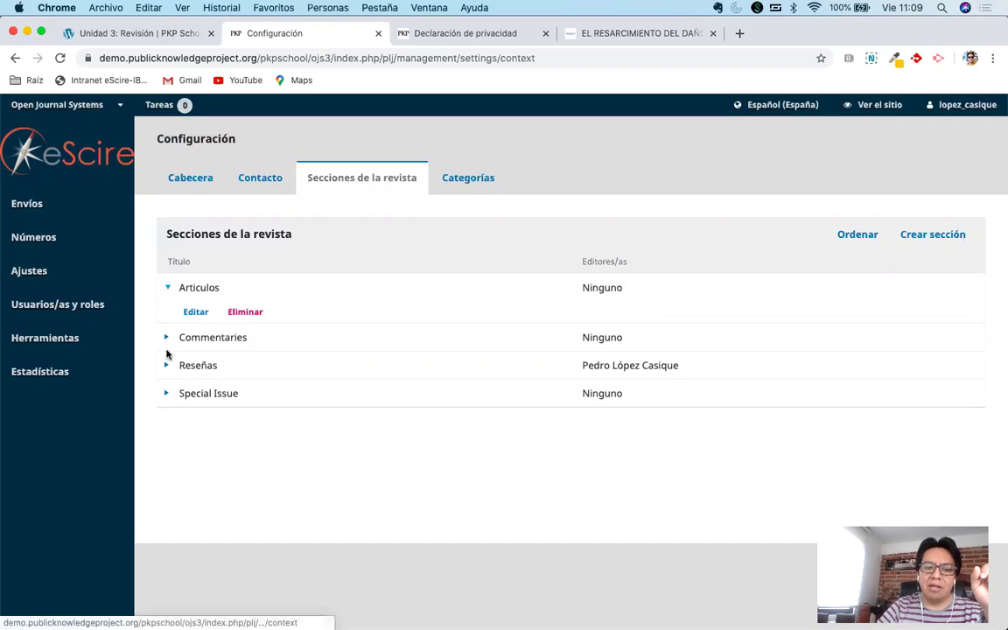
click(165, 396)
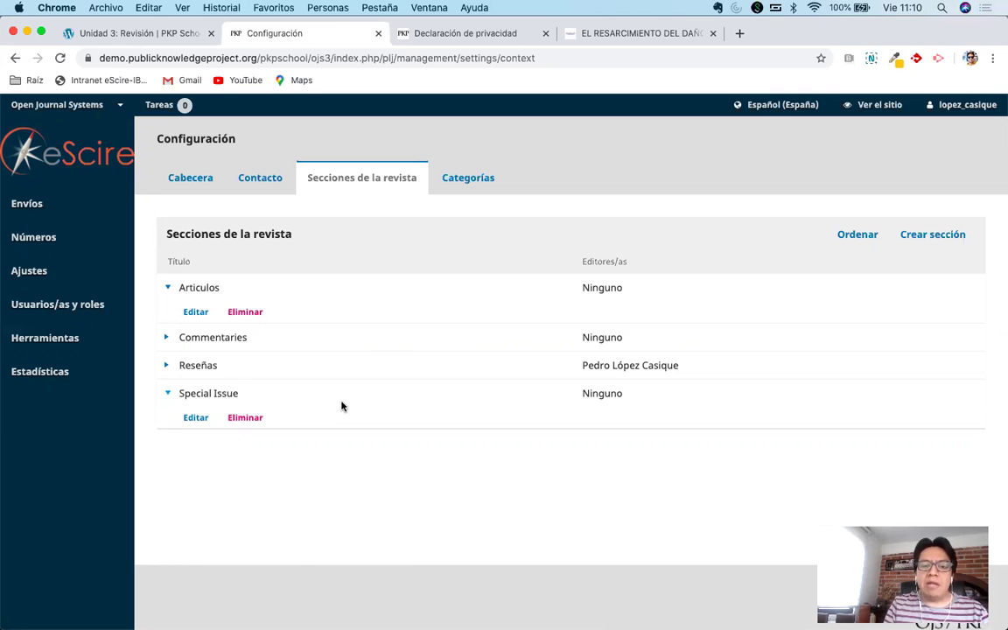
mouse_move(38, 263)
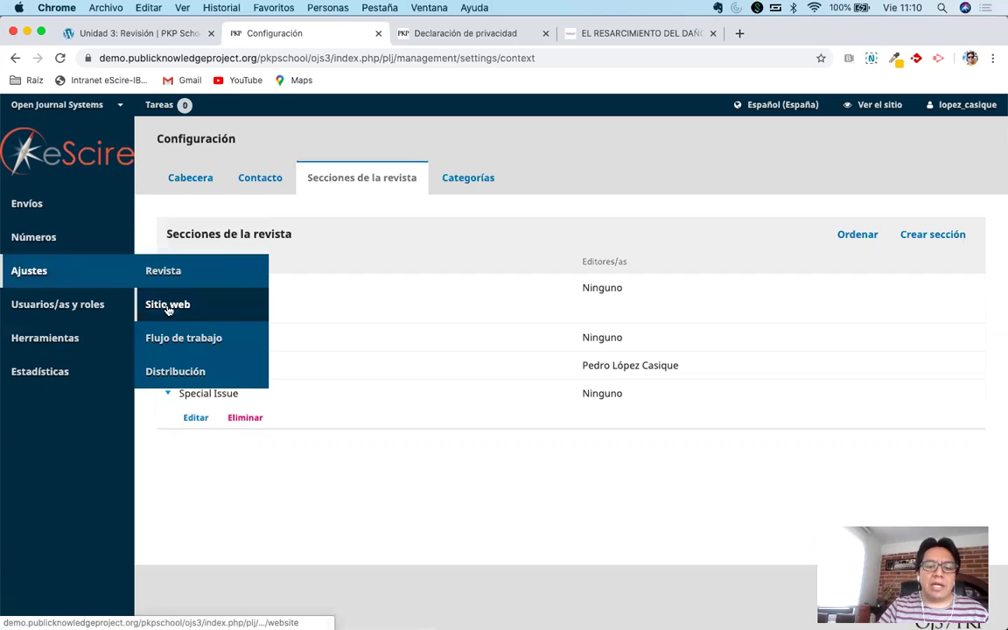
click(176, 339)
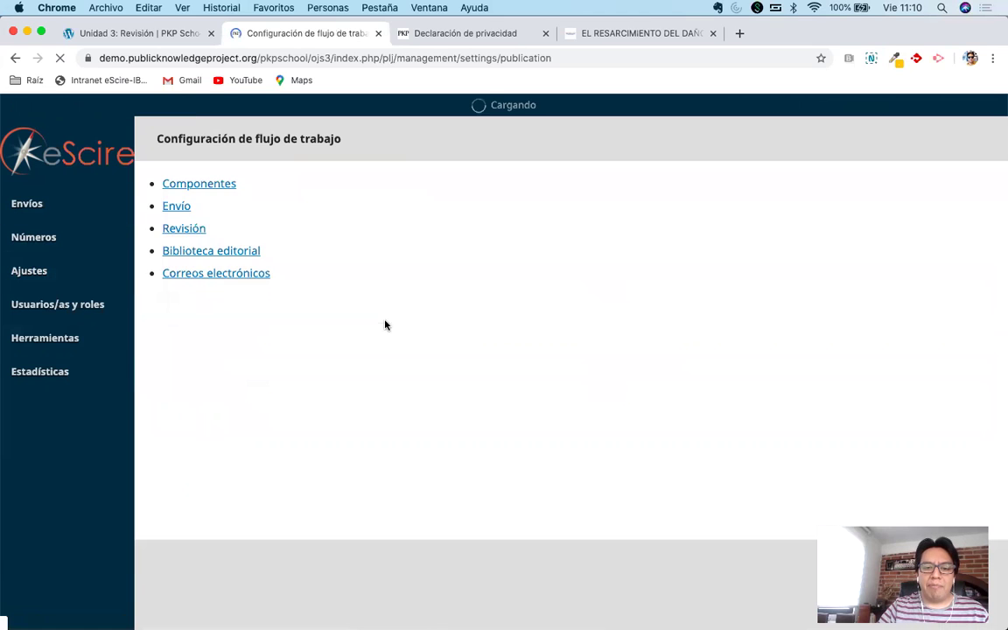
On the review settings, require reviewers to declare conflicts of interest.
click(330, 179)
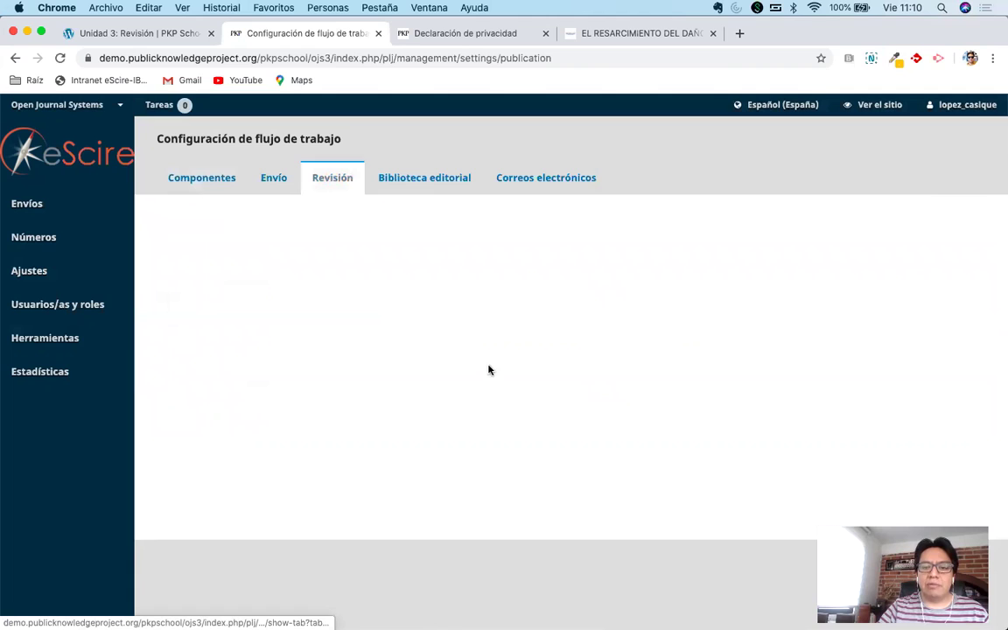
scroll(508, 372, down, 10)
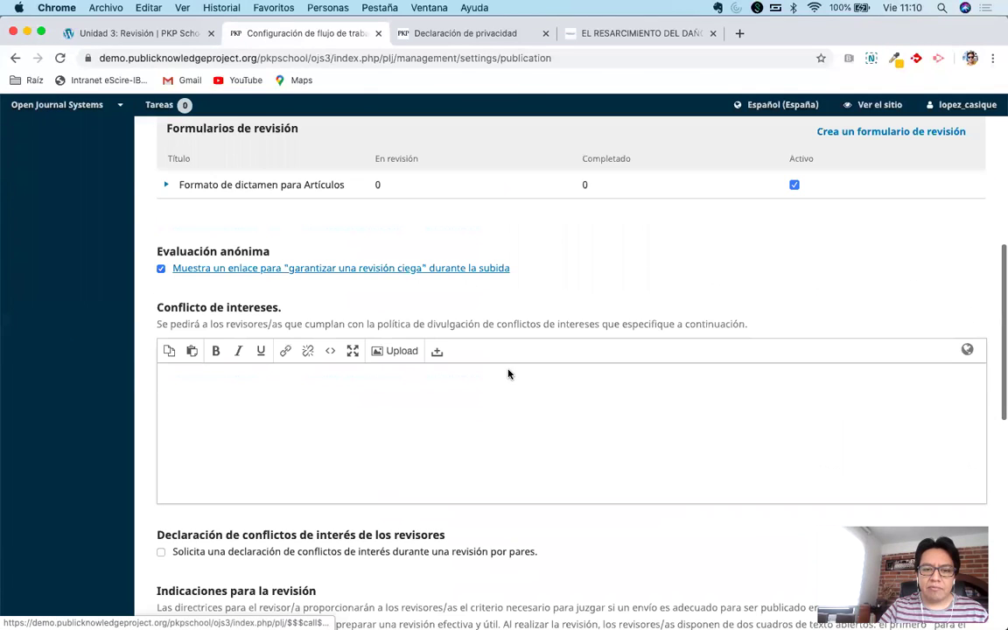
scroll(508, 374, down, 1)
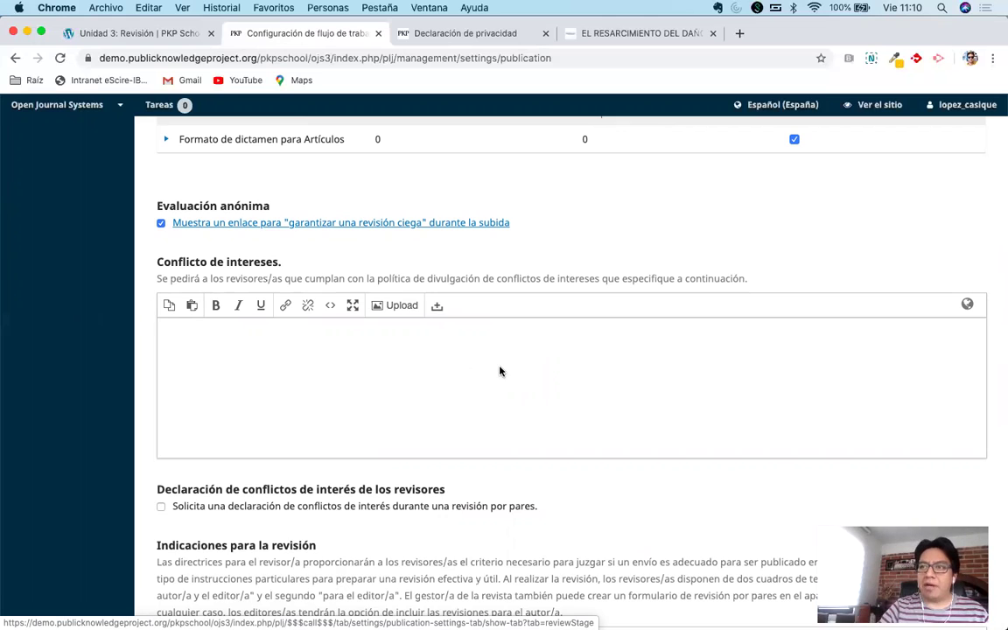
scroll(499, 371, down, 5)
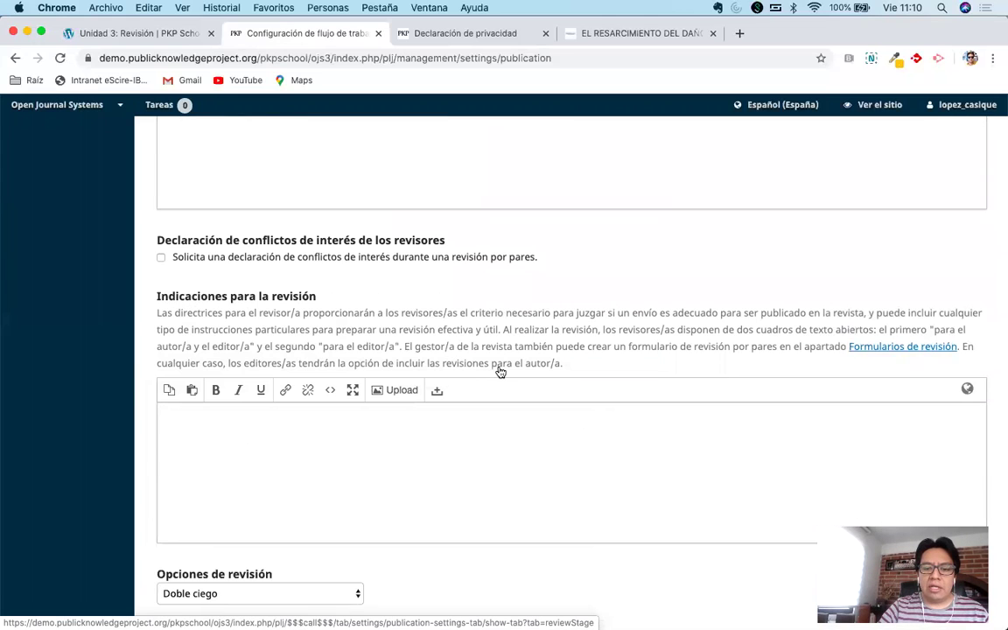
click(225, 259)
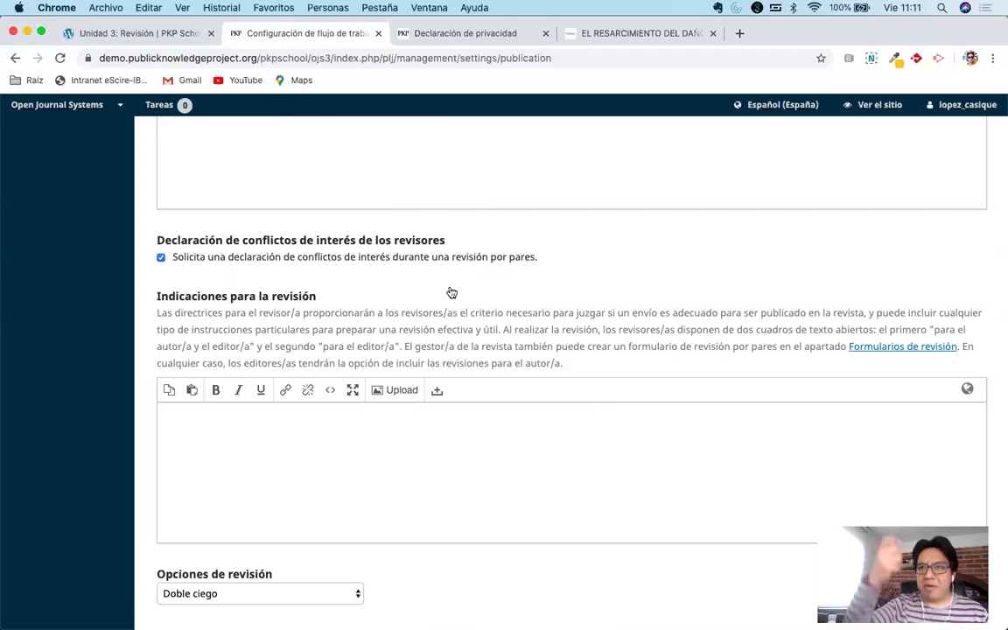
scroll(450, 291, up, 3)
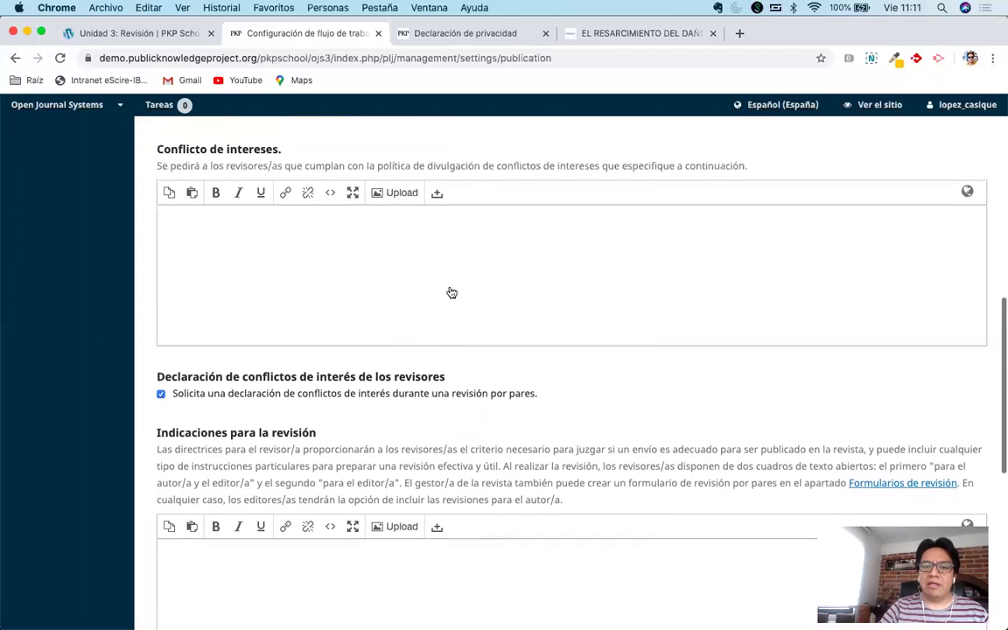
click(480, 260)
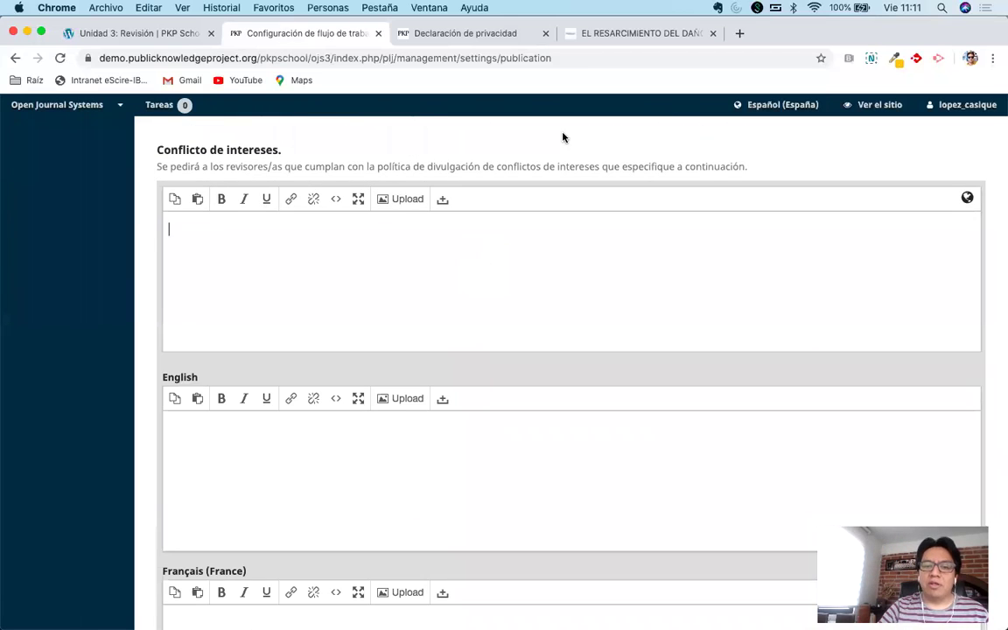
click(562, 135)
Scroll down to the Opciones de revisión and Acceso para los revisores/as settings.
scroll(474, 444, down, 1)
scroll(473, 444, down, 1)
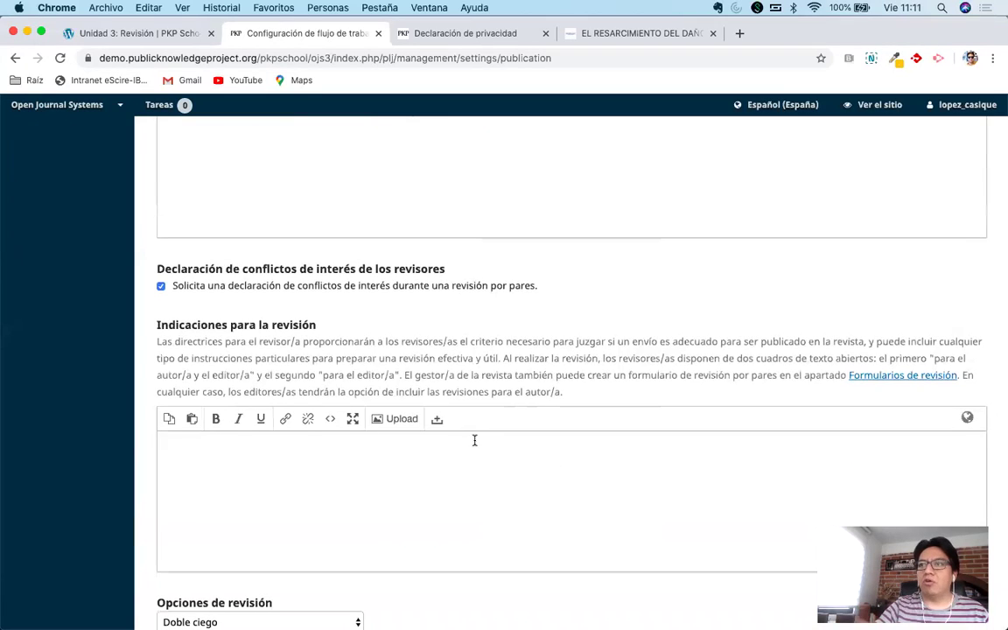
scroll(499, 447, down, 2)
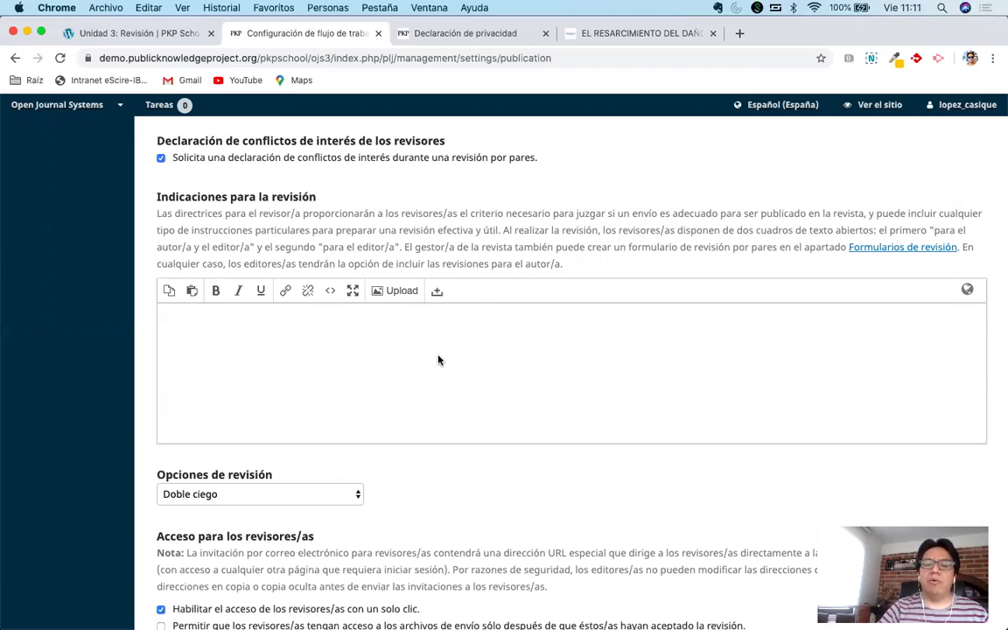
scroll(438, 360, down, 1)
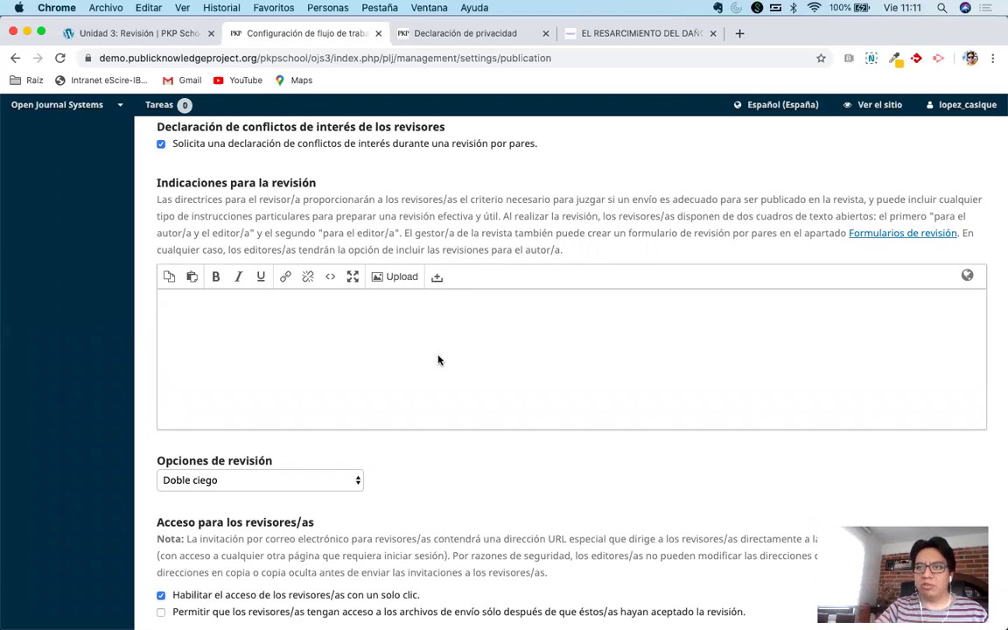
scroll(471, 366, down, 2)
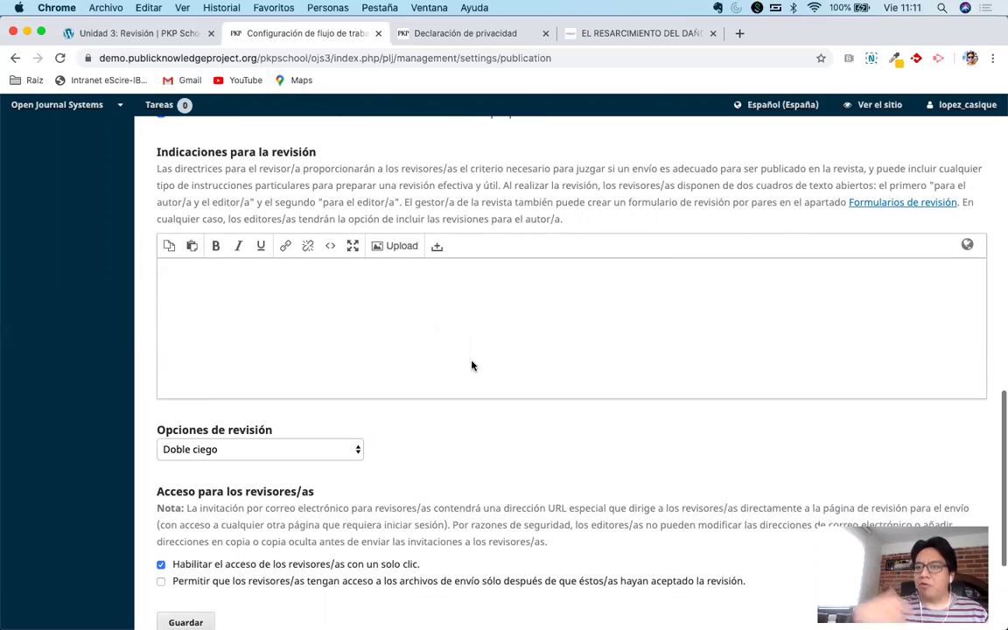
scroll(471, 365, down, 5)
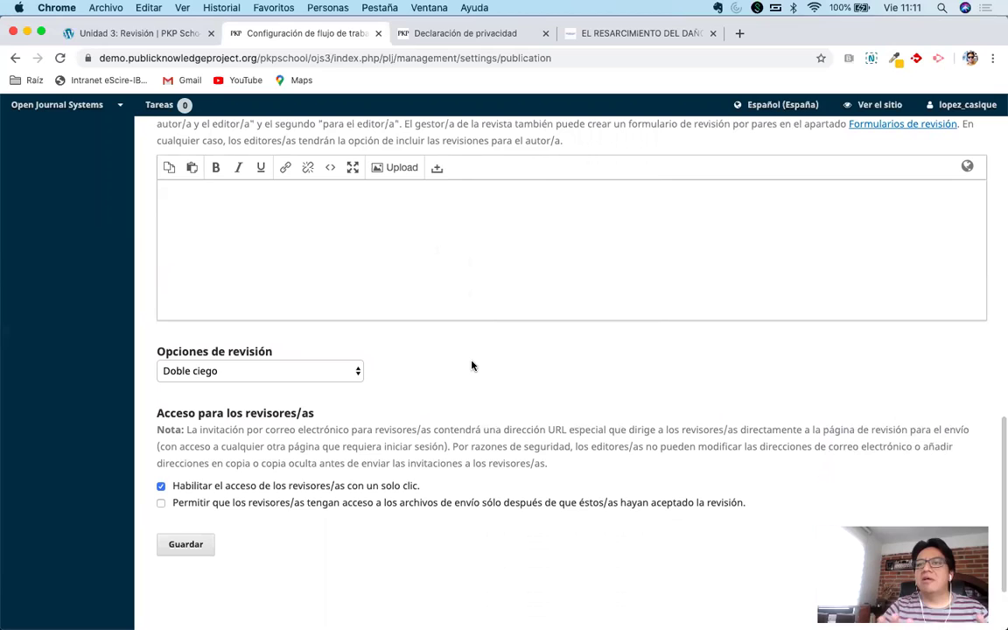
scroll(471, 366, down, 3)
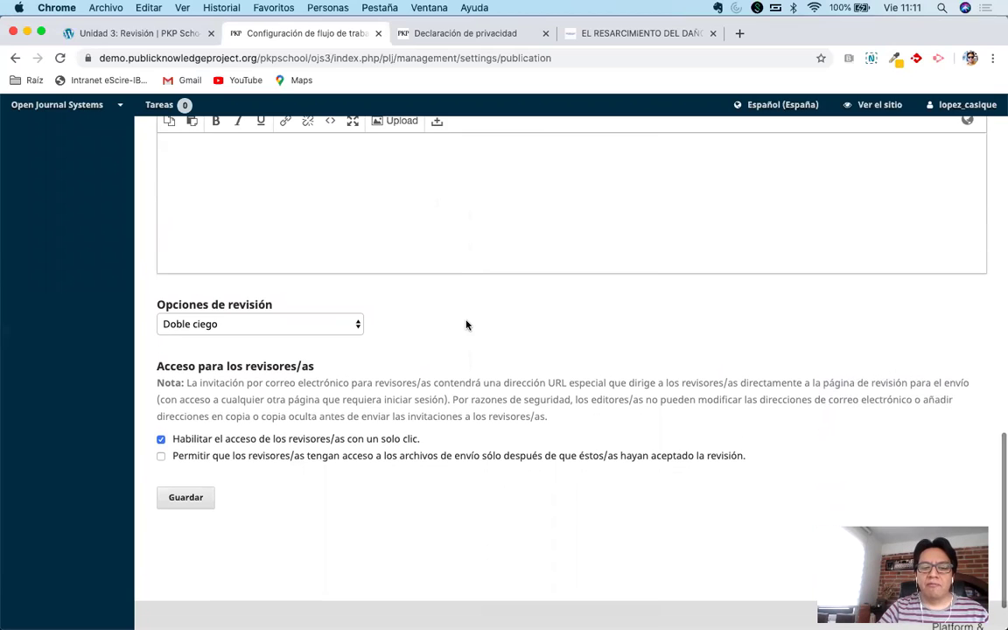
scroll(466, 325, down, 2)
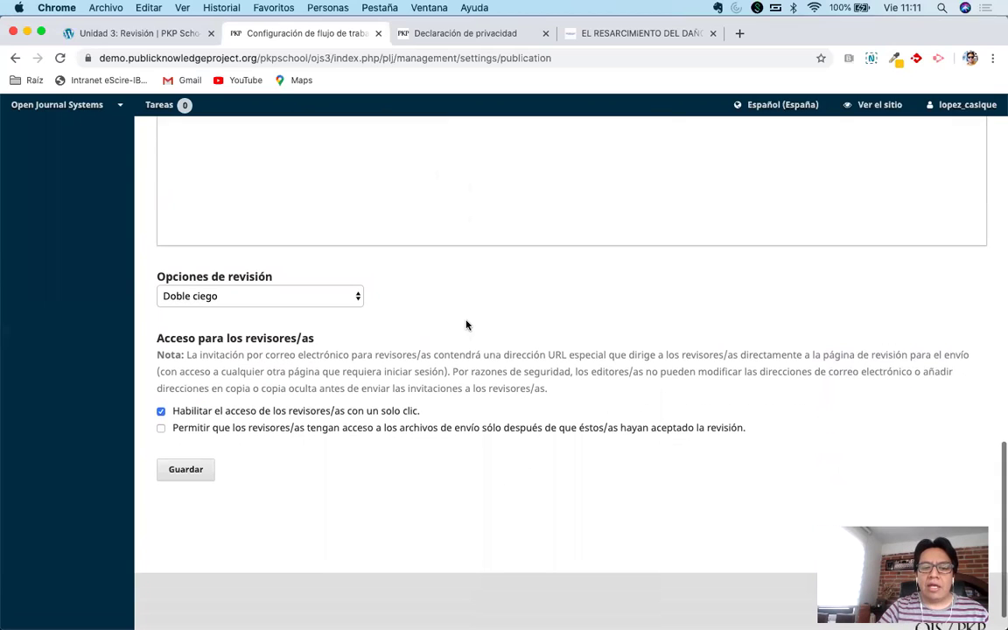
Leave the review type at Doble ciego and uncheck 'Habilitar el acceso de los revisores/as con un solo clic'.
click(283, 300)
click(274, 310)
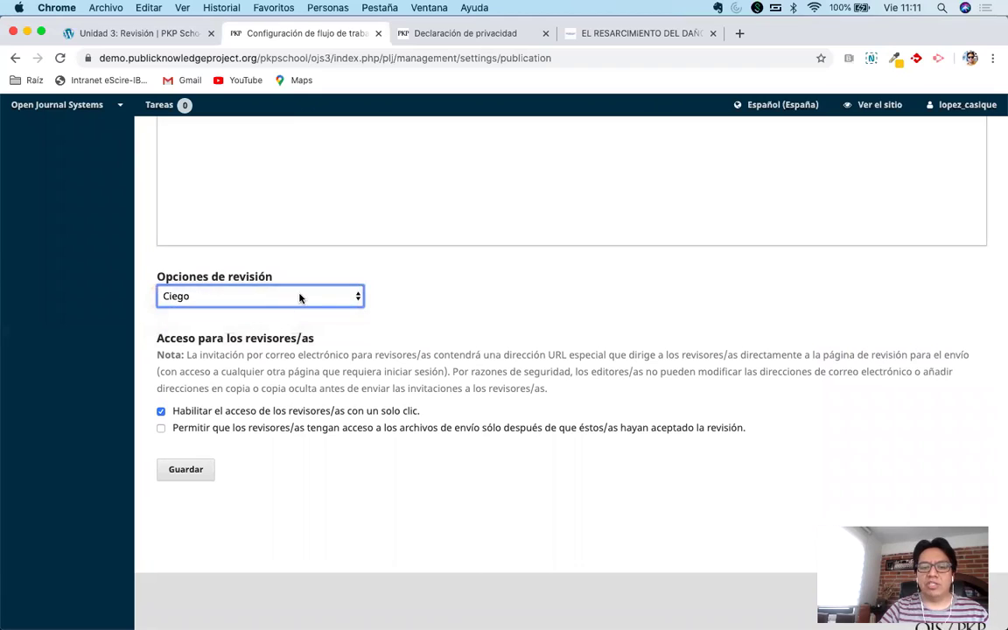
click(299, 299)
click(317, 282)
click(387, 490)
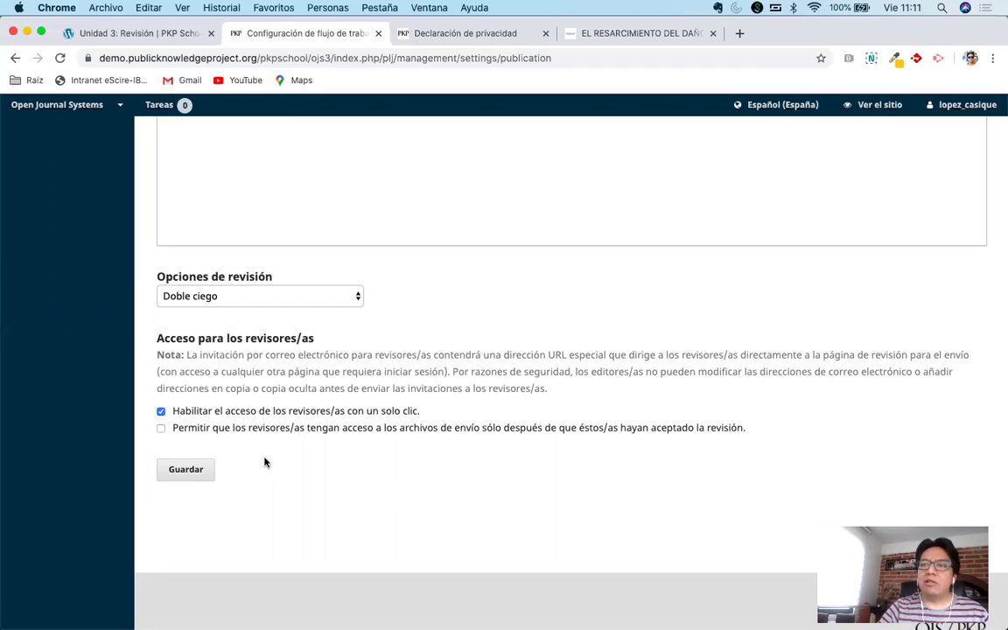
click(161, 411)
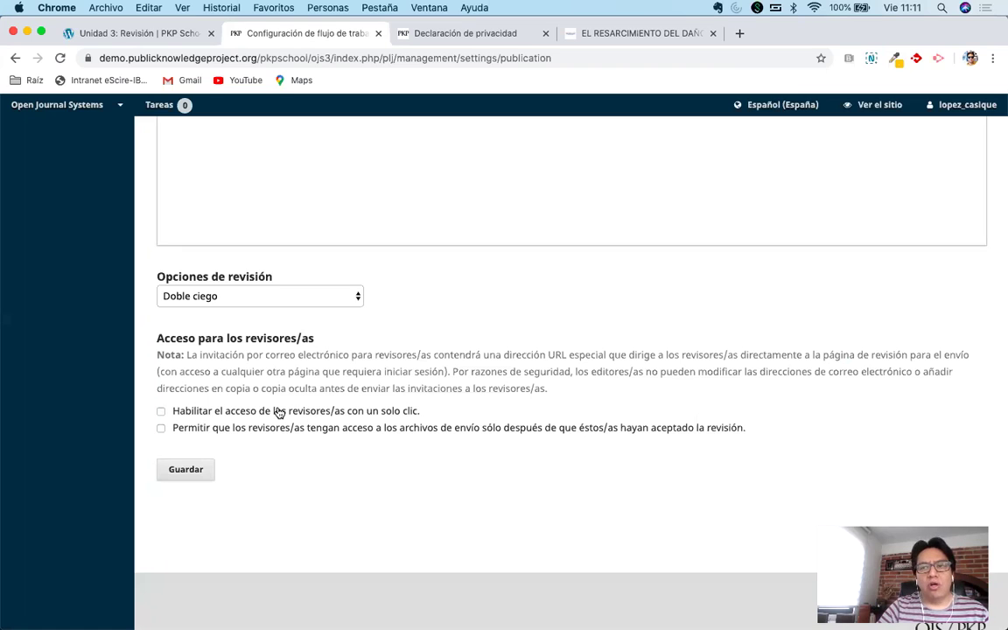
Keep one-click access off, let reviewers see files only after accepting, and save the settings.
click(161, 411)
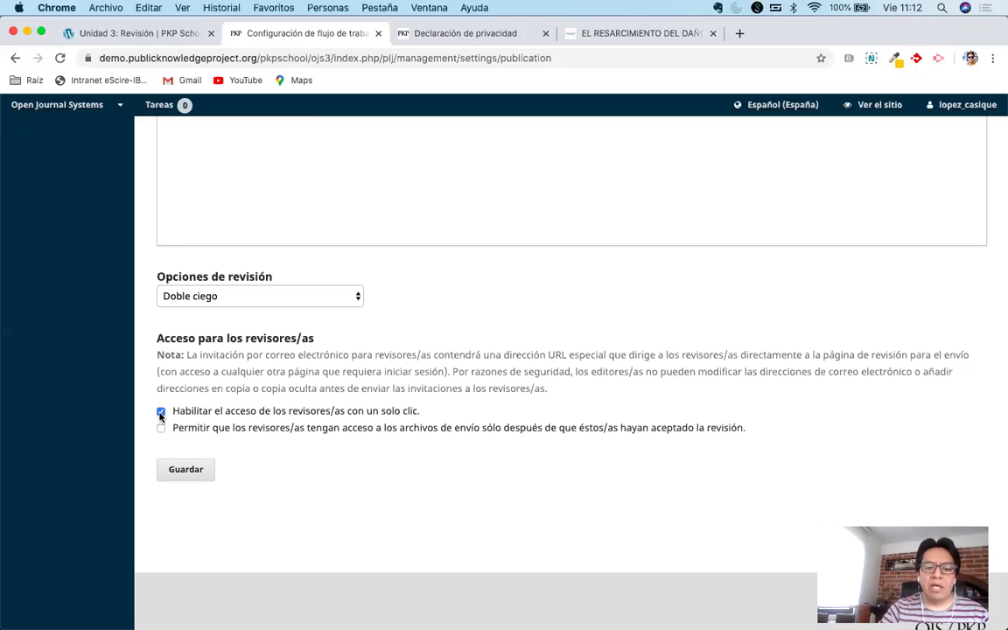
click(160, 414)
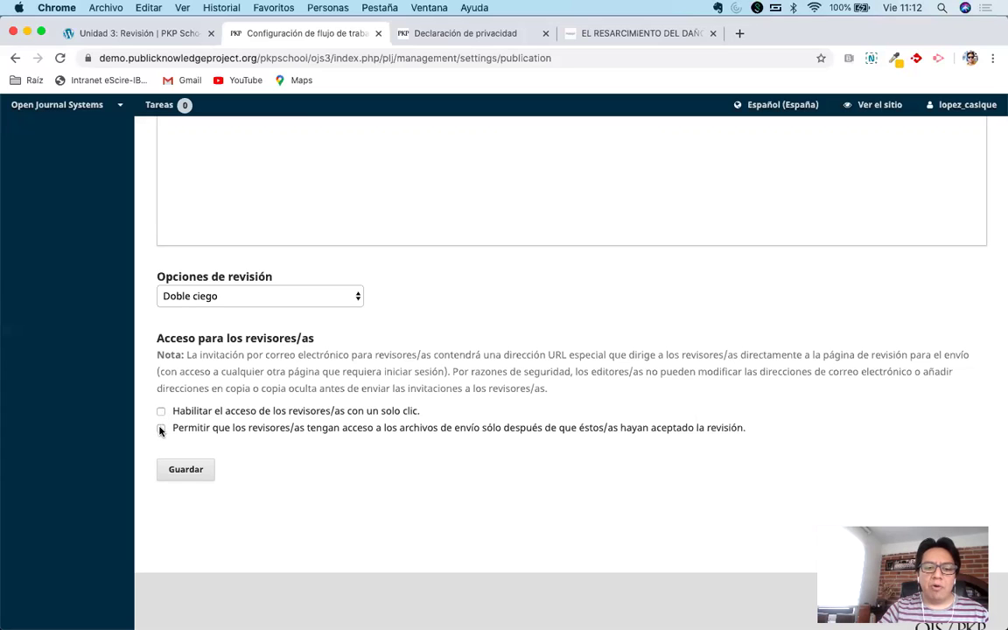
click(160, 429)
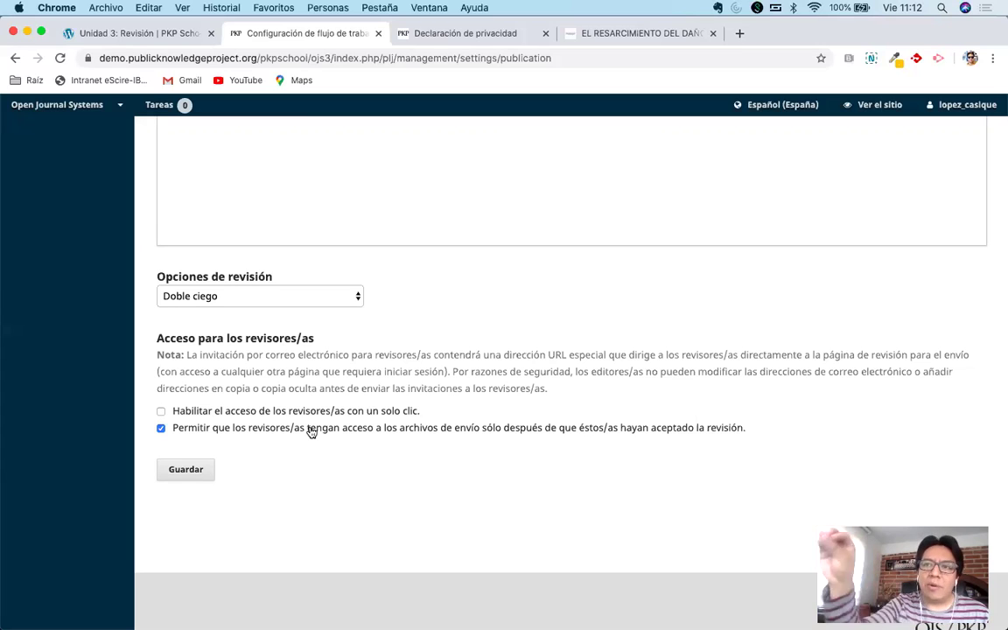
click(161, 428)
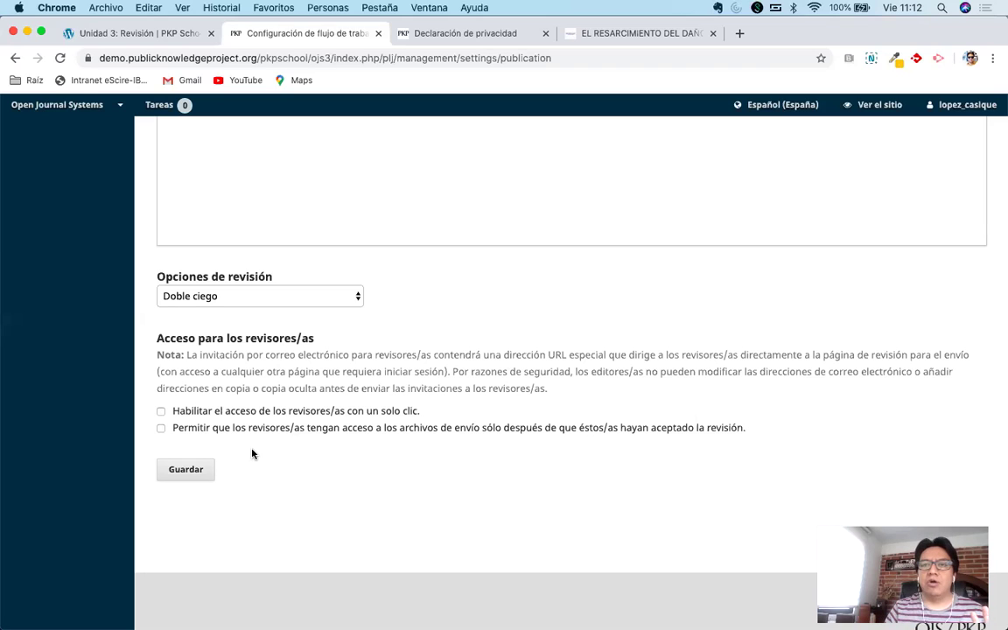
click(161, 428)
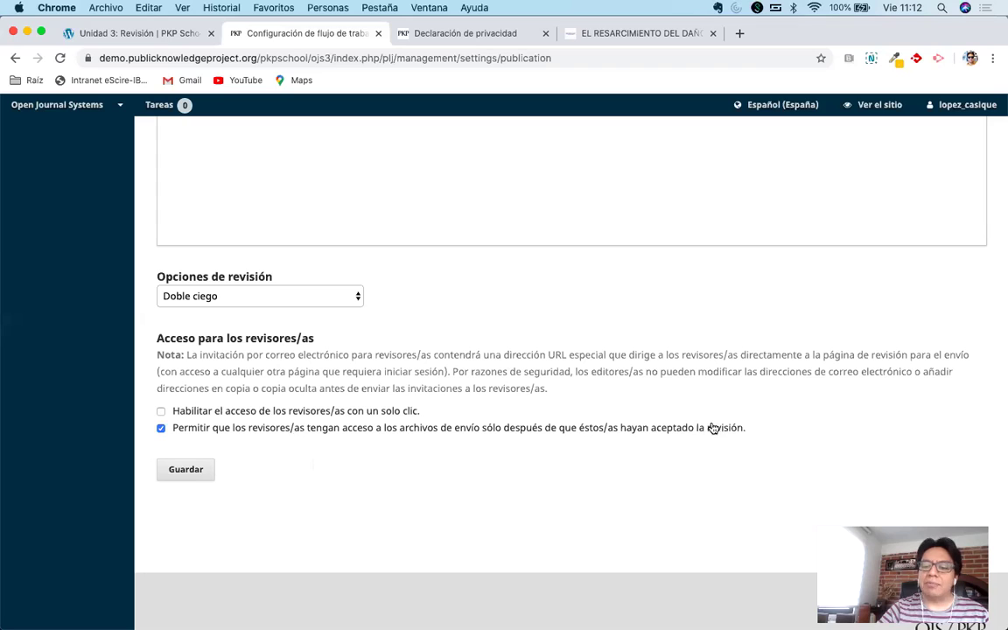
click(187, 471)
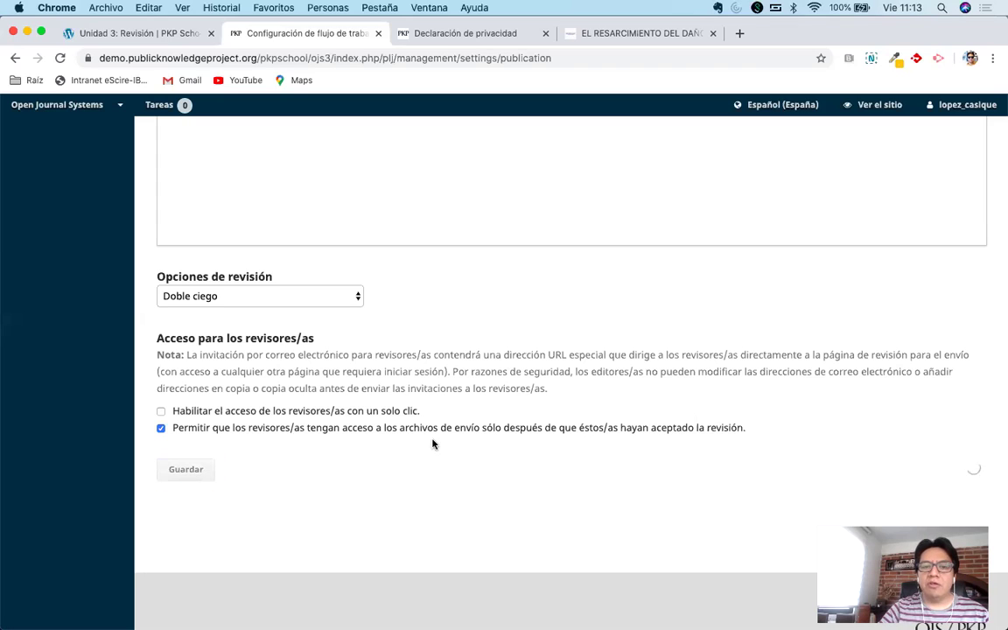
Look over the saved Revisión tab, then go back to the 'Unidad 3: Revisión' browser tab.
scroll(470, 421, up, 15)
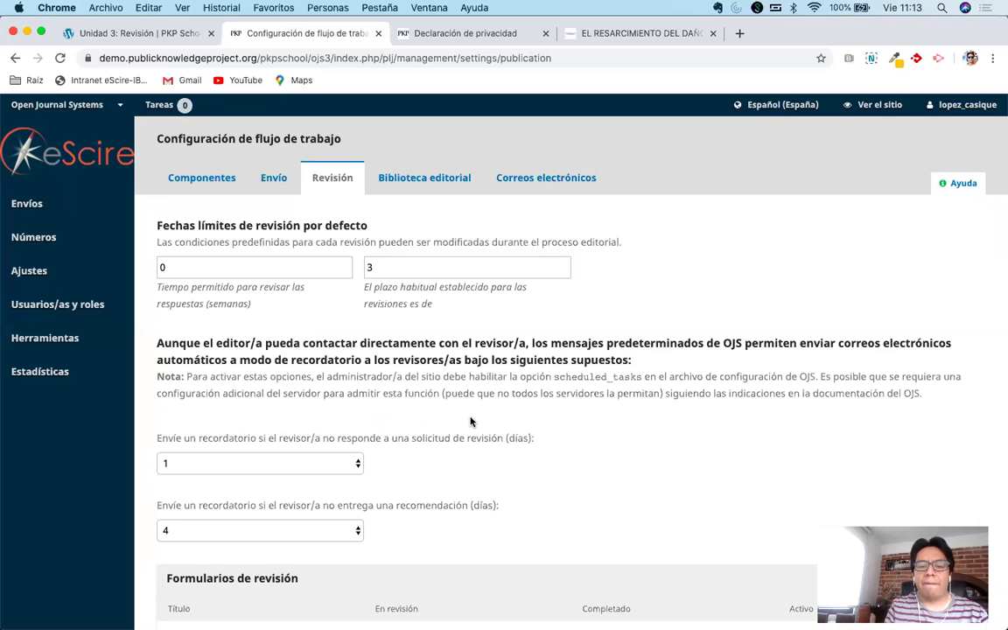
scroll(530, 427, down, 10)
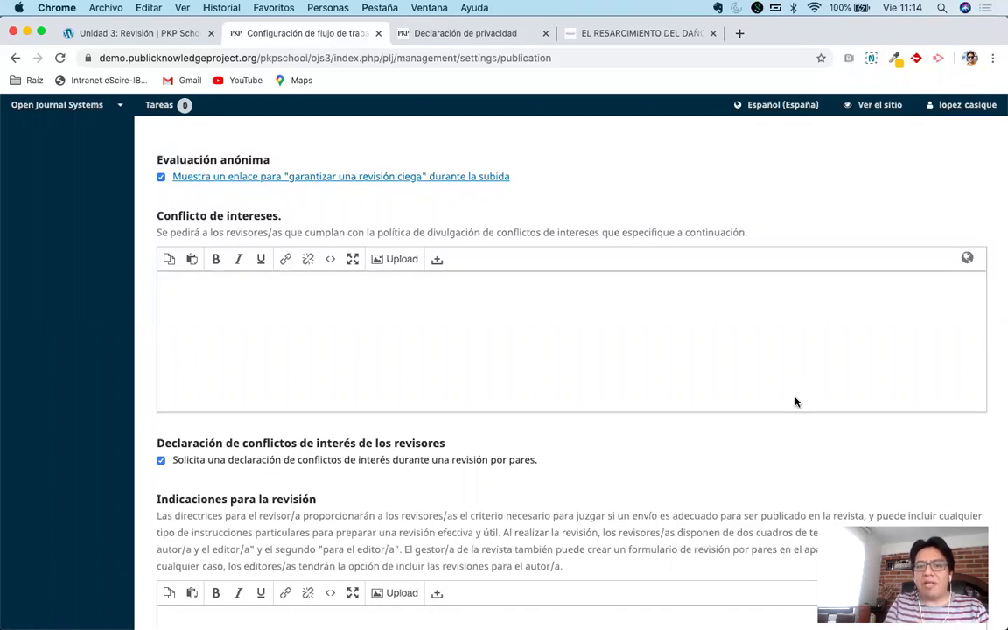
click(101, 35)
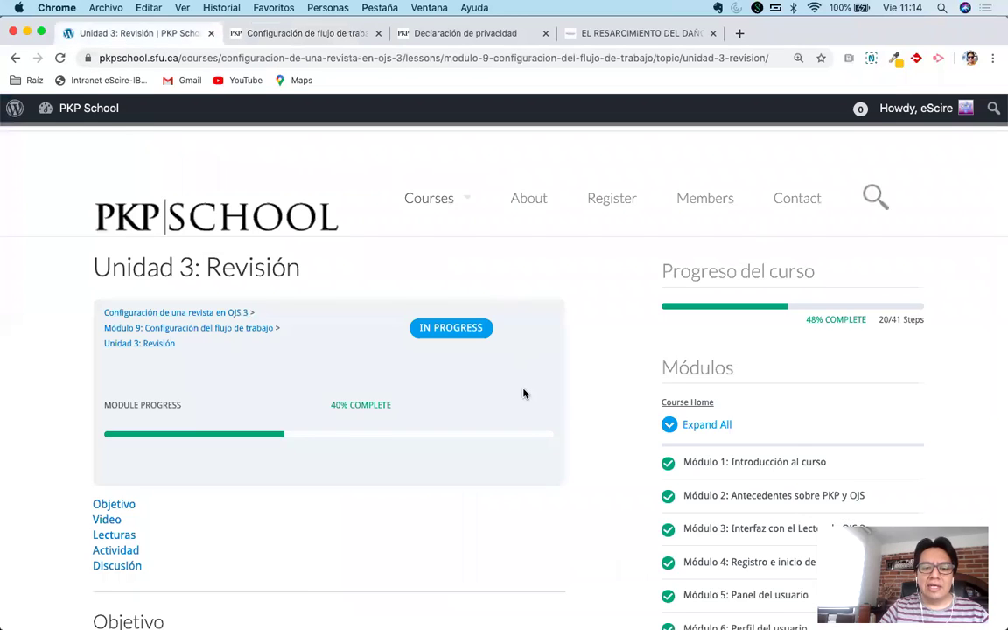
Mark the Unidad 3: Revisión lesson complete and look over the resulting course page.
scroll(523, 394, down, 10)
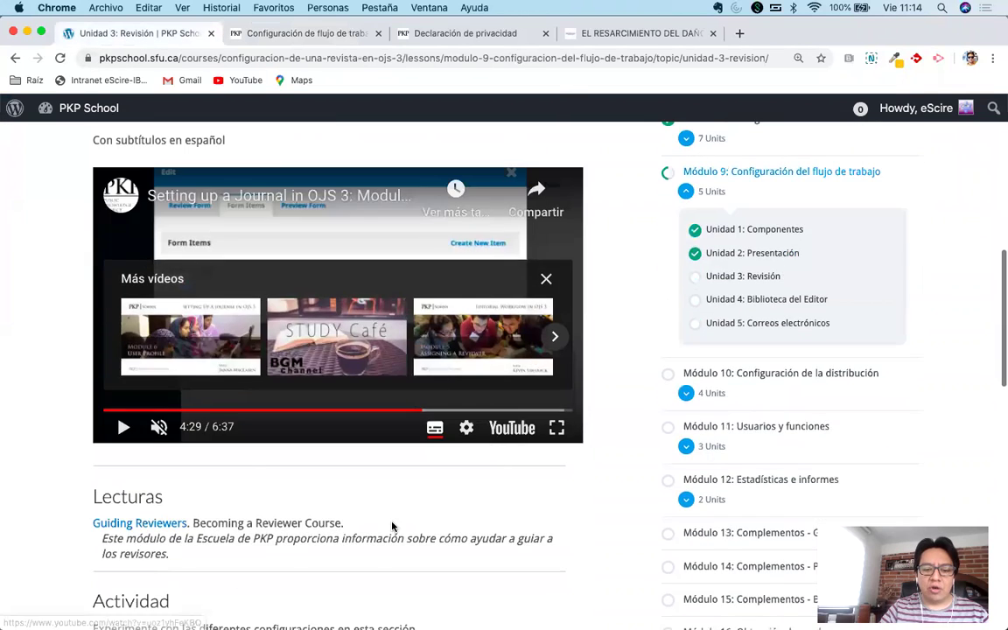
scroll(392, 526, down, 5)
click(361, 536)
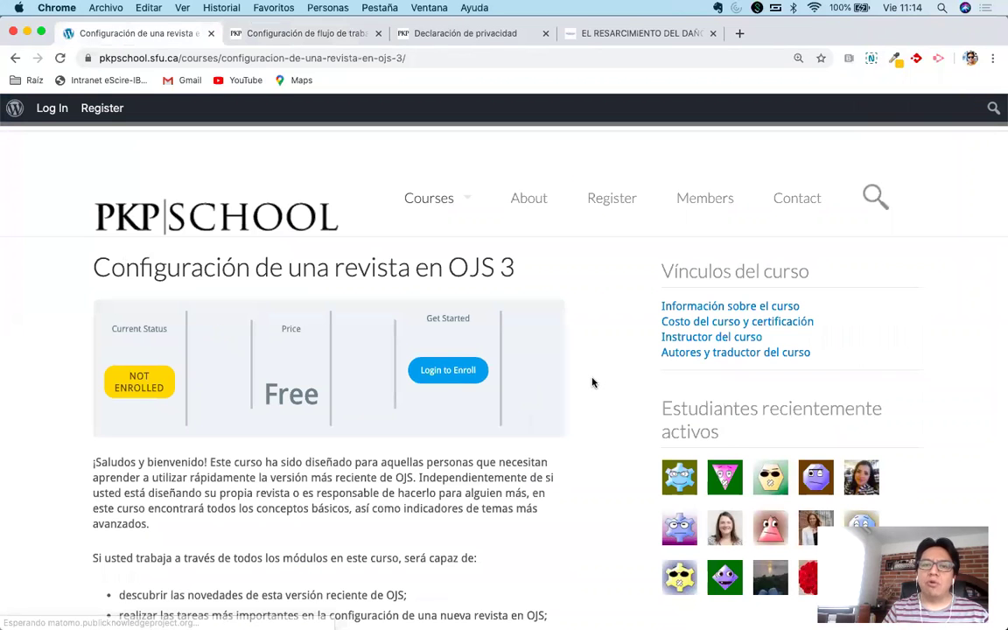
scroll(591, 382, down, 10)
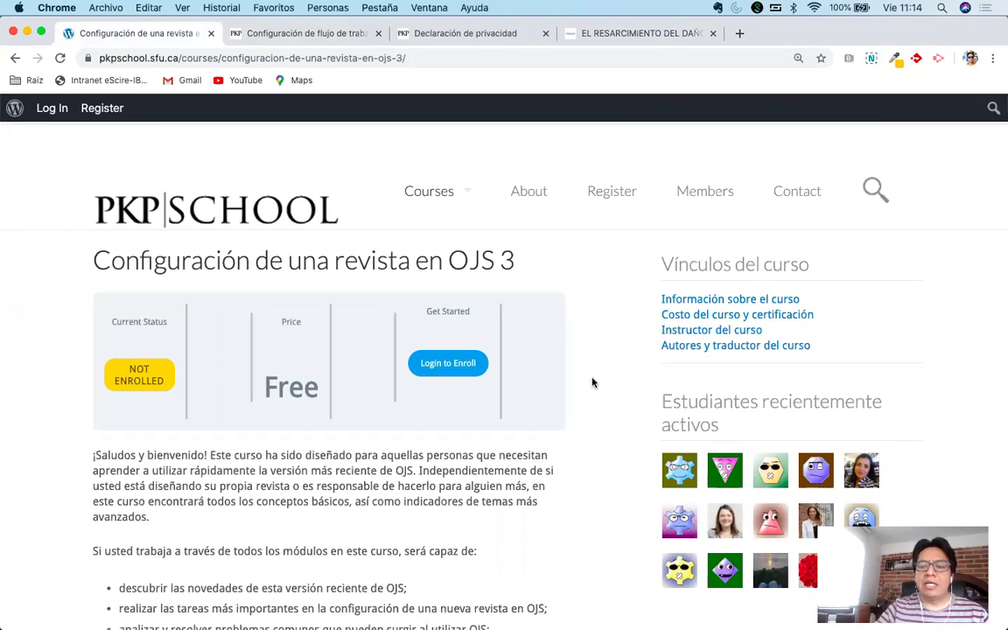
scroll(591, 382, up, 1)
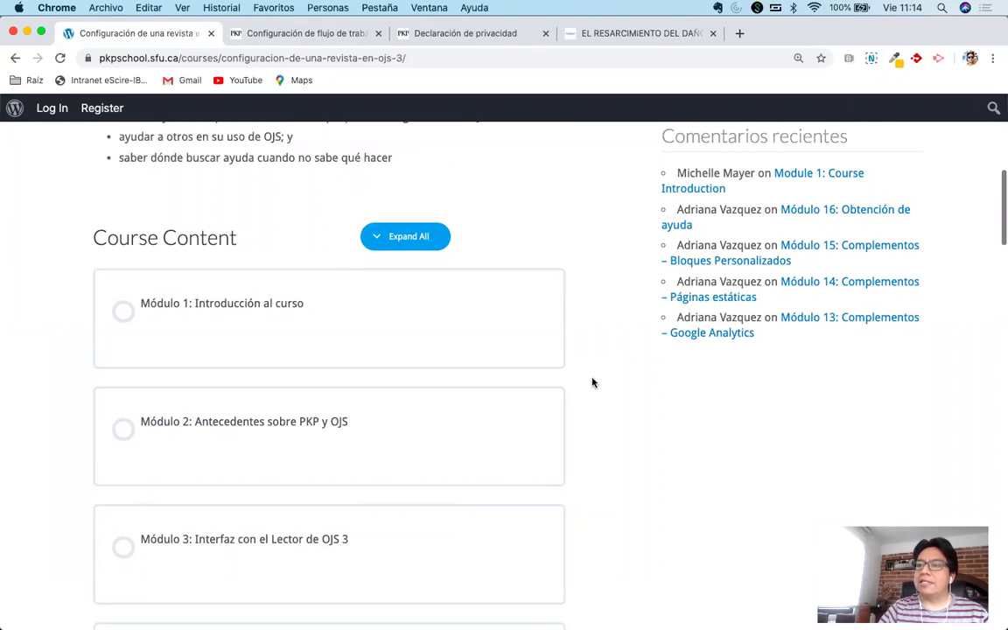
scroll(591, 382, up, 10)
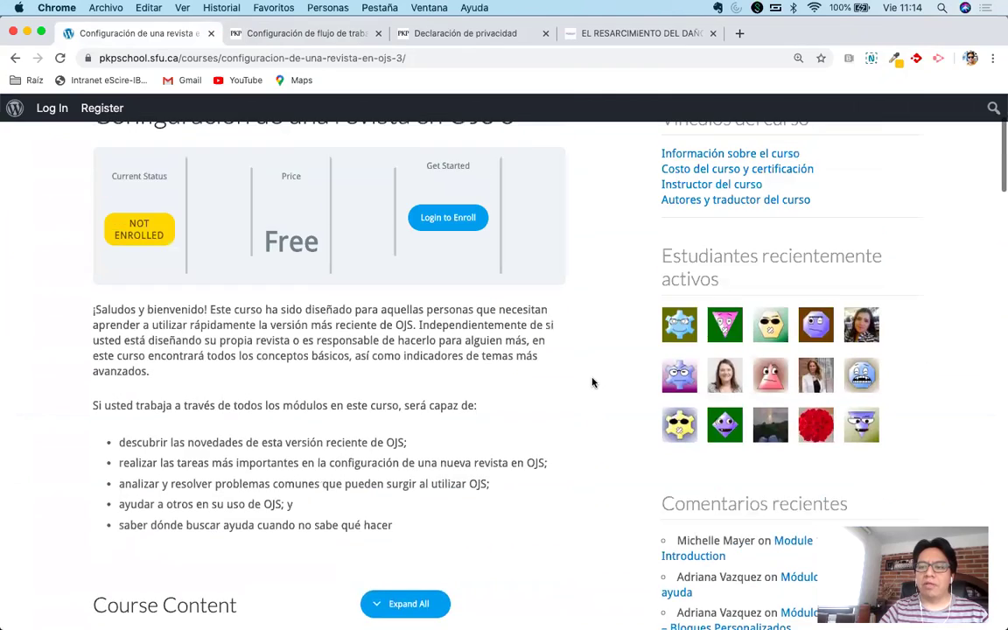